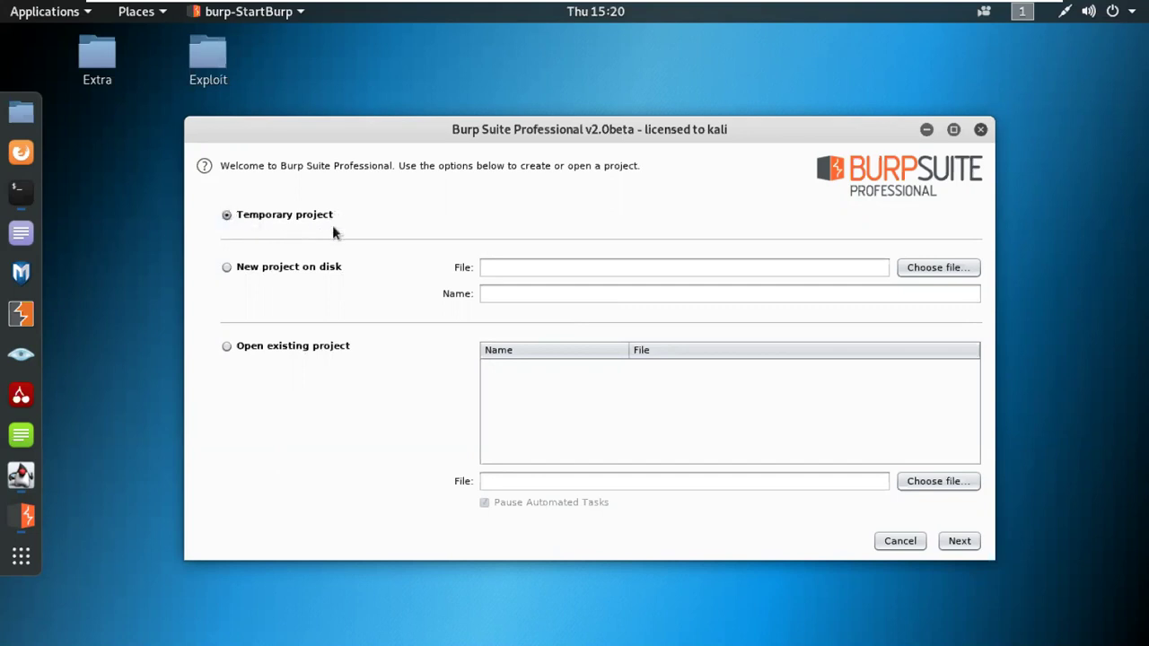
Step: Try a new on-disk project, then close the file browser without choosing a location
{"action": "left_click", "coordinate": [257, 268]}
{"action": "left_click", "coordinate": [531, 273]}
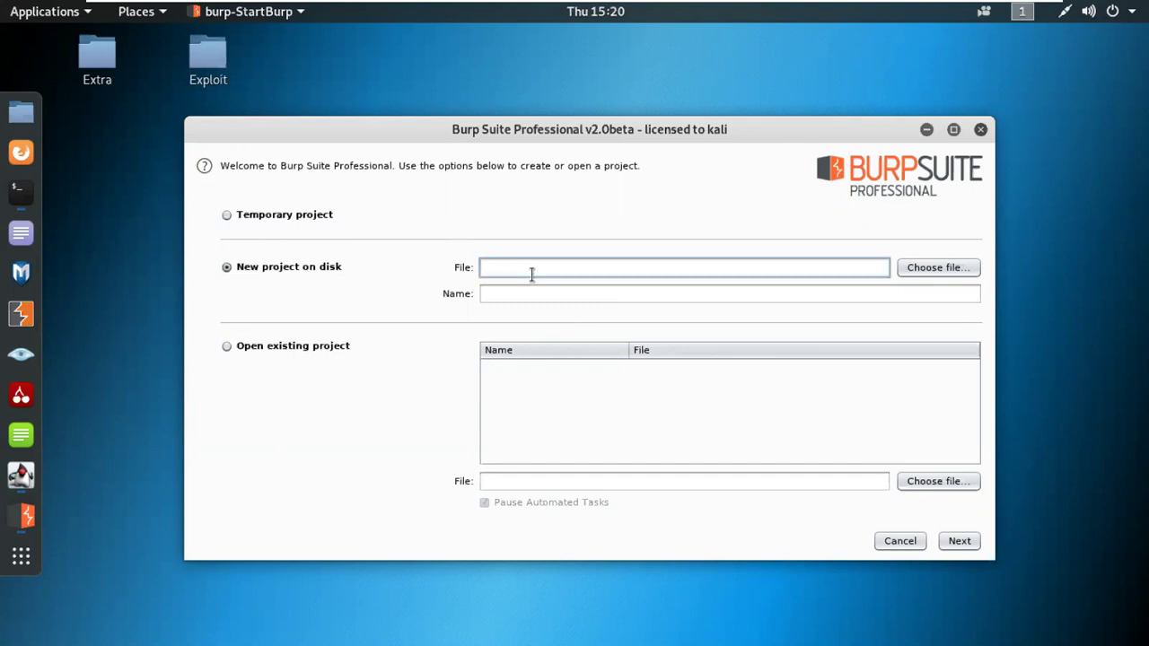
{"action": "left_click", "coordinate": [978, 266]}
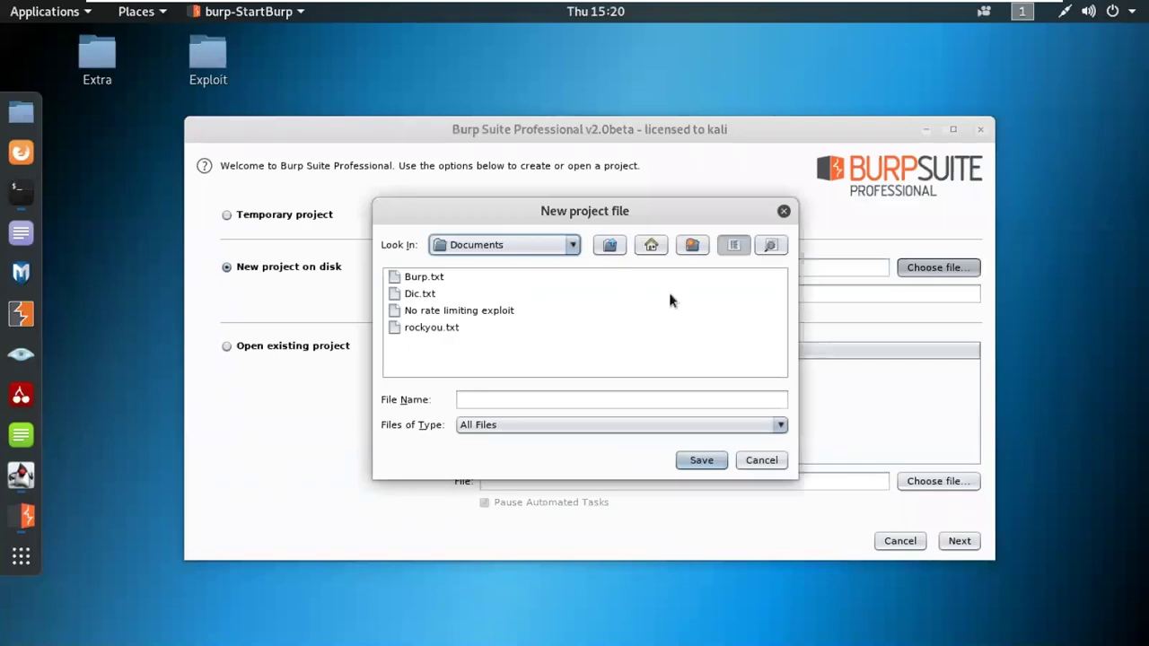
{"action": "left_click", "coordinate": [784, 211]}
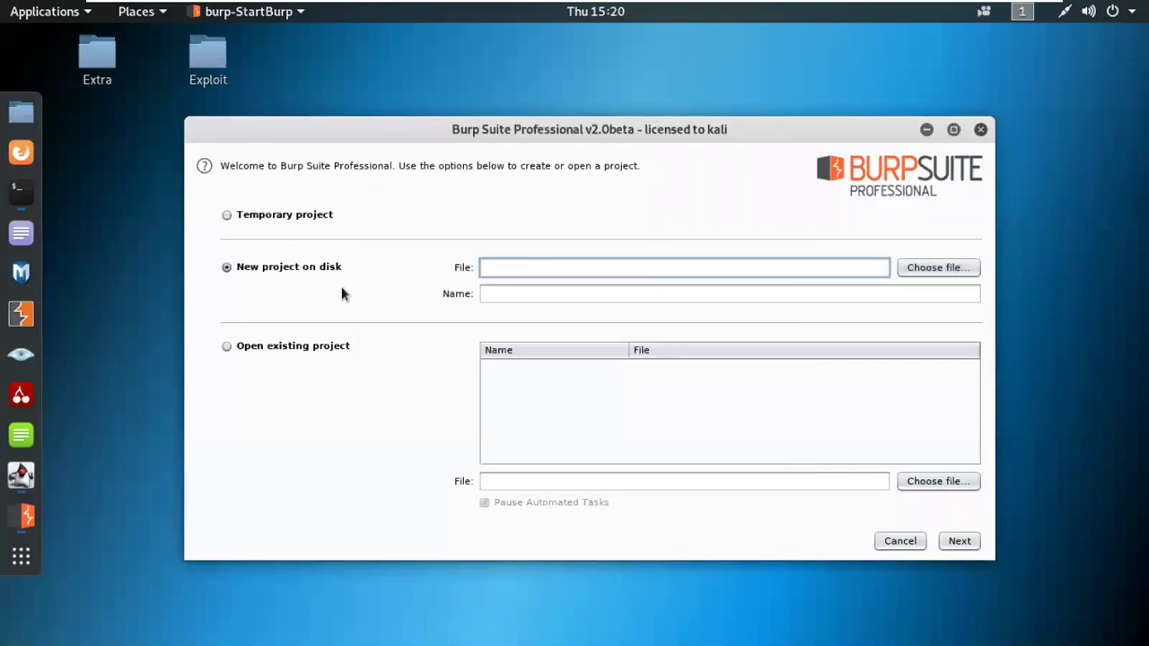
Step: Start Burp on a temporary project with the Burp default configuration
{"action": "left_click", "coordinate": [267, 218]}
{"action": "left_click", "coordinate": [958, 540]}
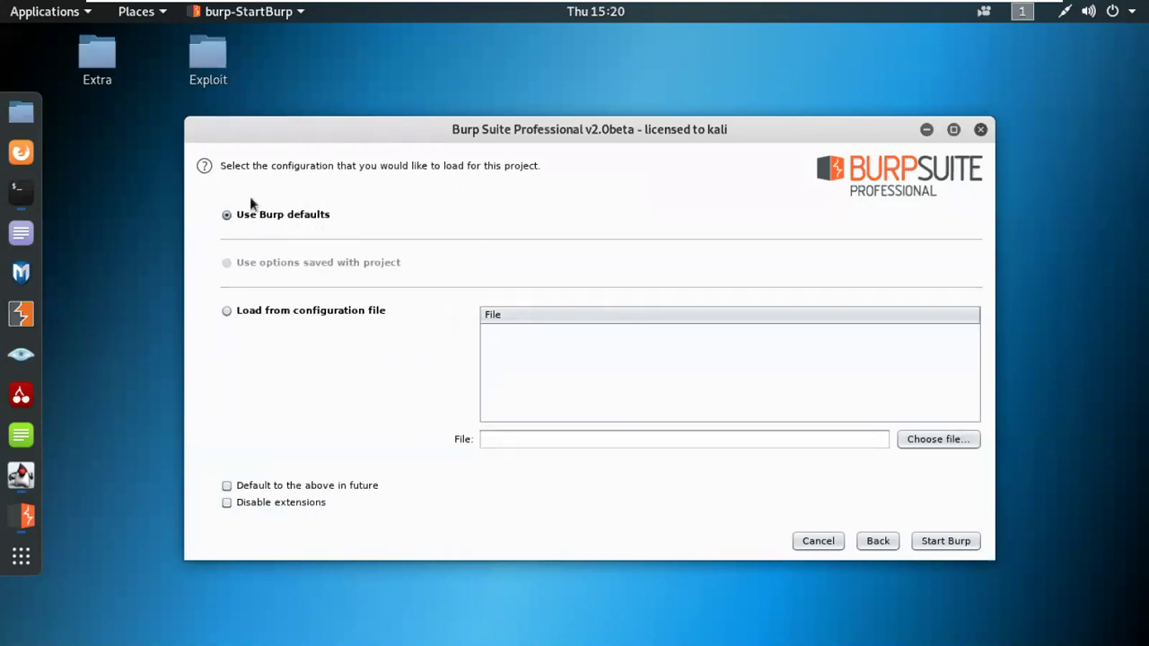
{"action": "left_click", "coordinate": [945, 541]}
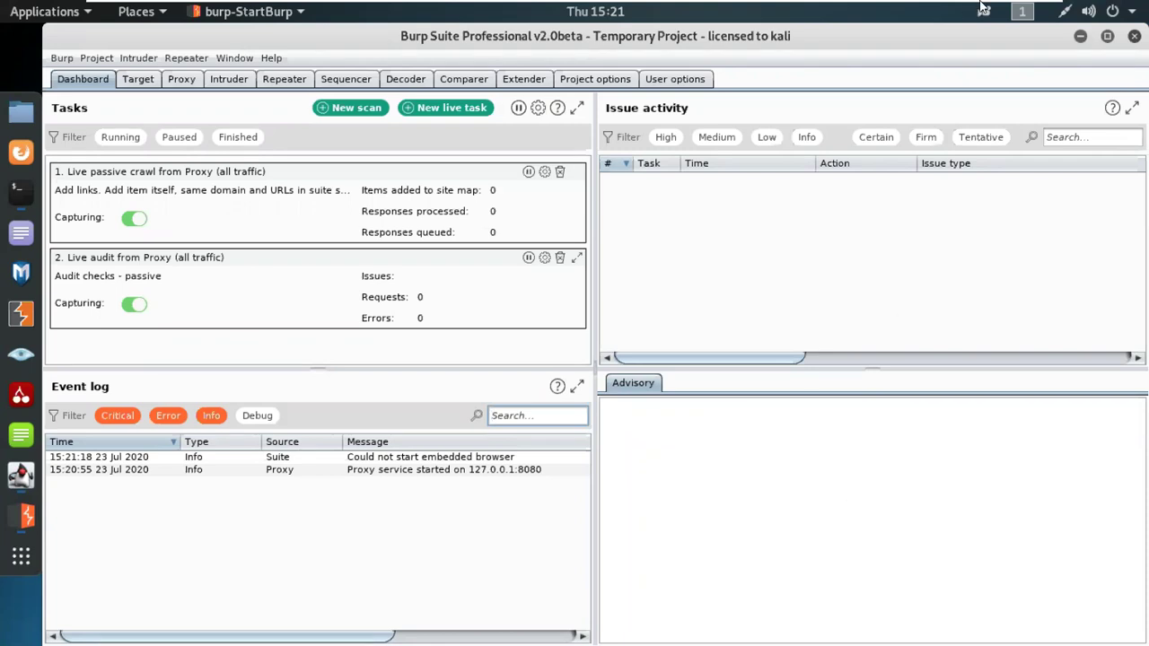
Step: Minimize the Kali VM window once the Dashboard shows to reveal the Windows desktop
{"action": "left_click", "coordinate": [1006, 9]}
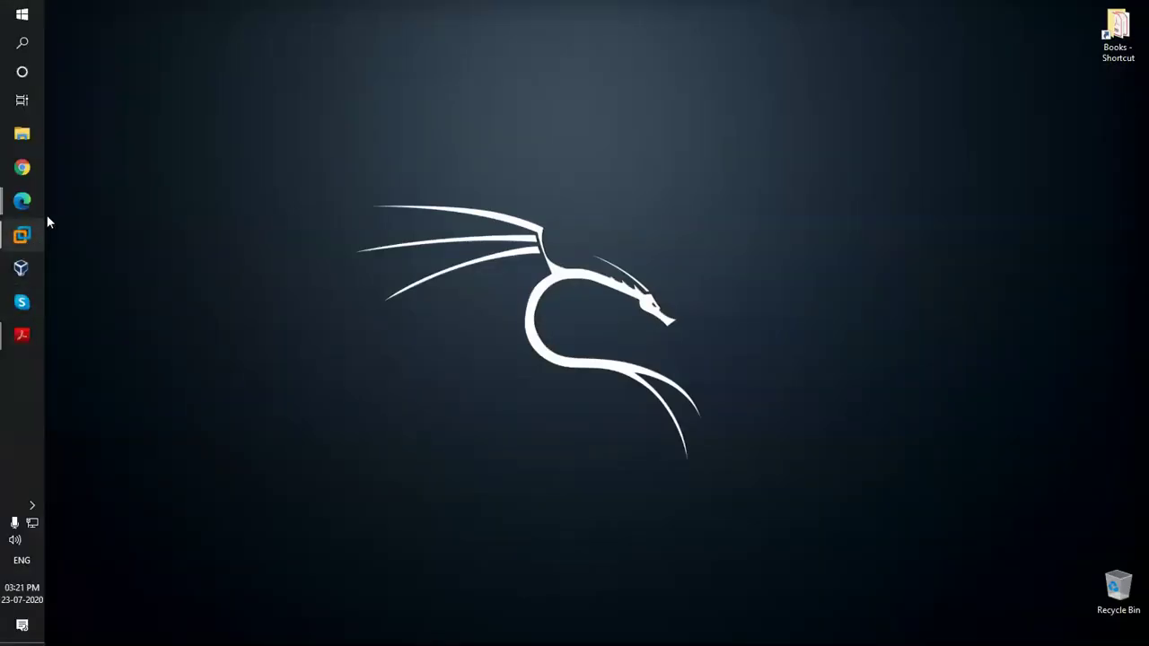
Step: Bring the Burp Suite Cookbook PDF forward, narrow the bookmarks pane and zoom to 75%
{"action": "mouse_move", "coordinate": [22, 333]}
{"action": "left_click", "coordinate": [135, 395]}
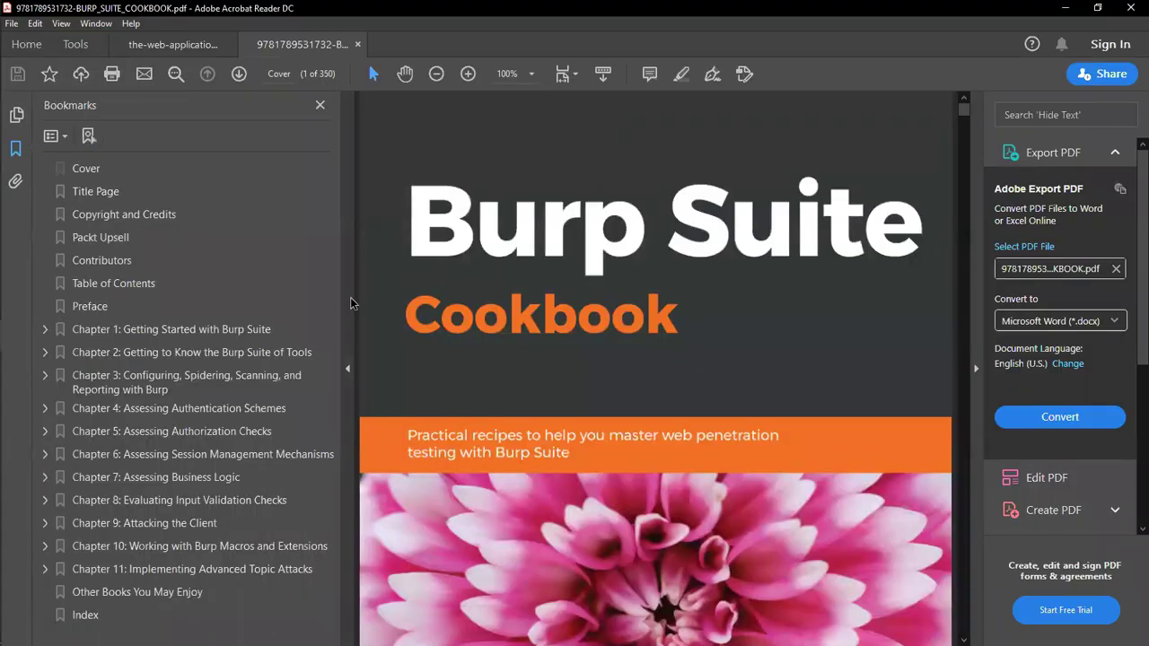
{"action": "left_click_drag", "start_coordinate": [339, 287], "coordinate": [313, 287]}
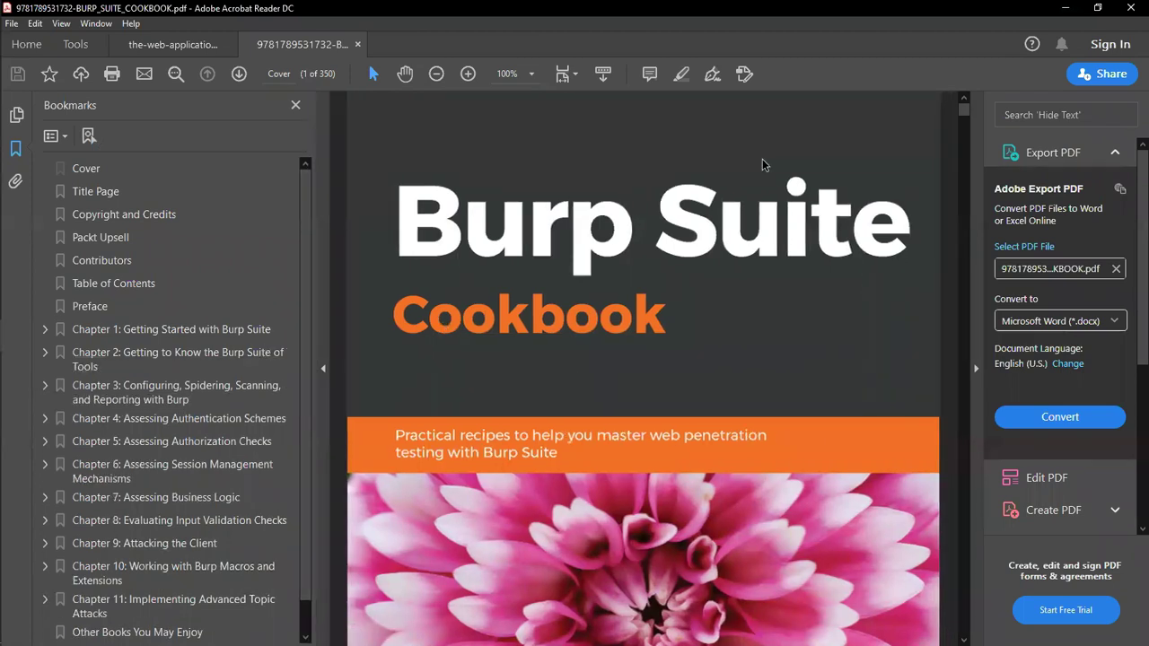
{"action": "left_click", "coordinate": [531, 76]}
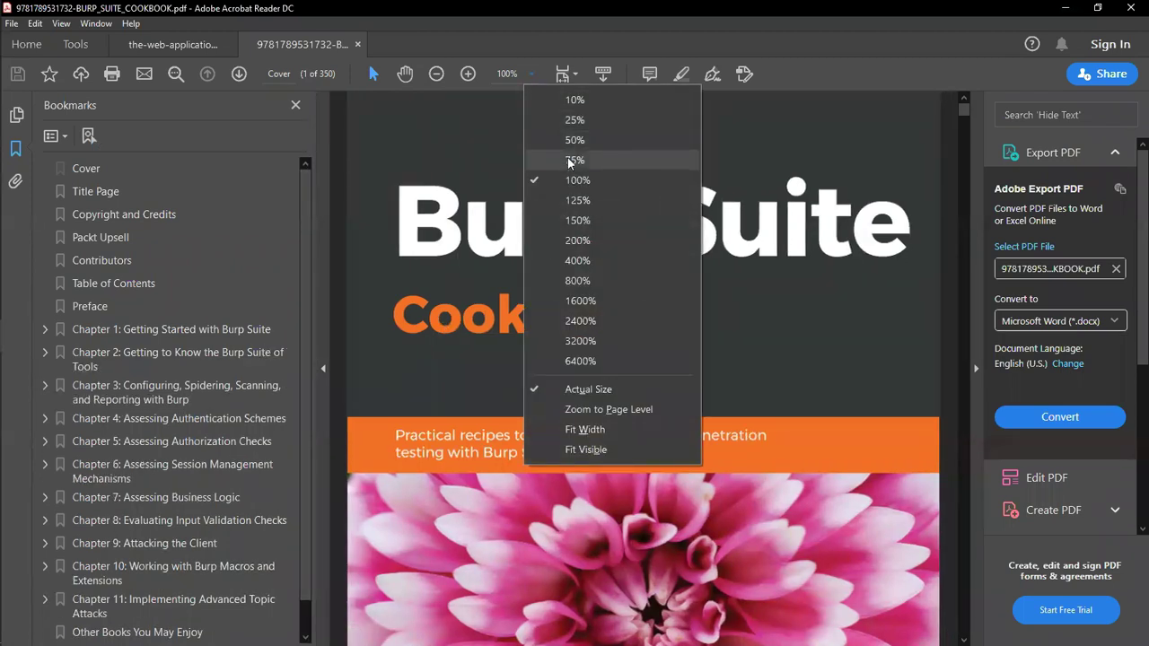
{"action": "left_click", "coordinate": [571, 161]}
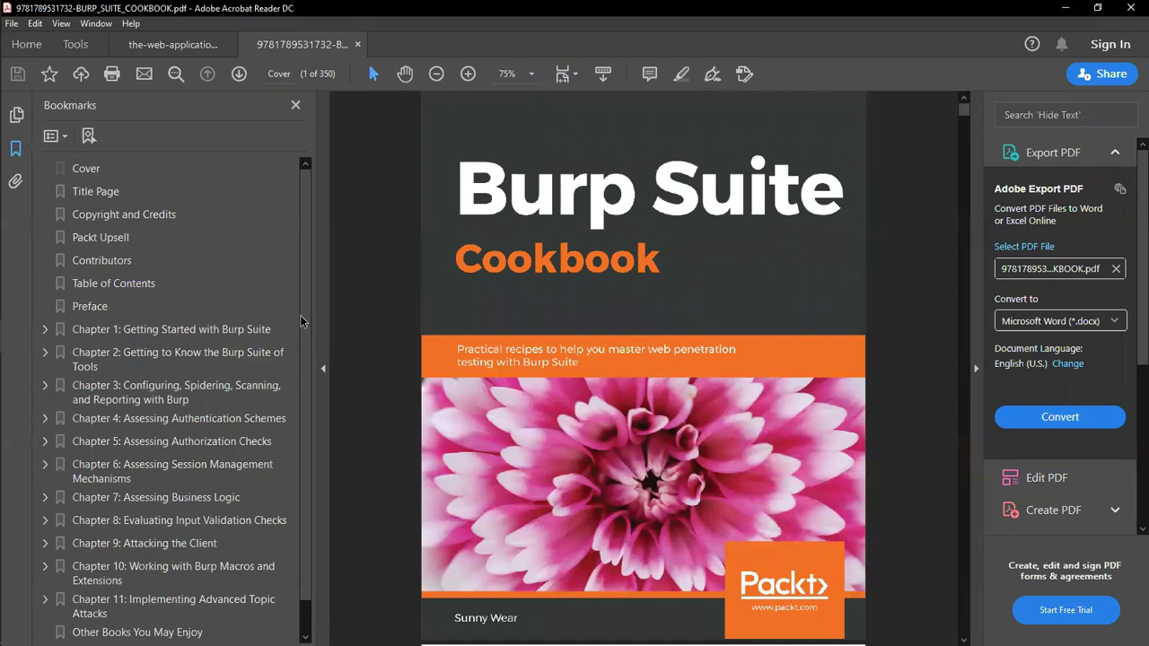
Step: Jump to the Chapter 1 bookmark, Getting Started with Burp Suite, and scroll into it
{"action": "left_click", "coordinate": [226, 333]}
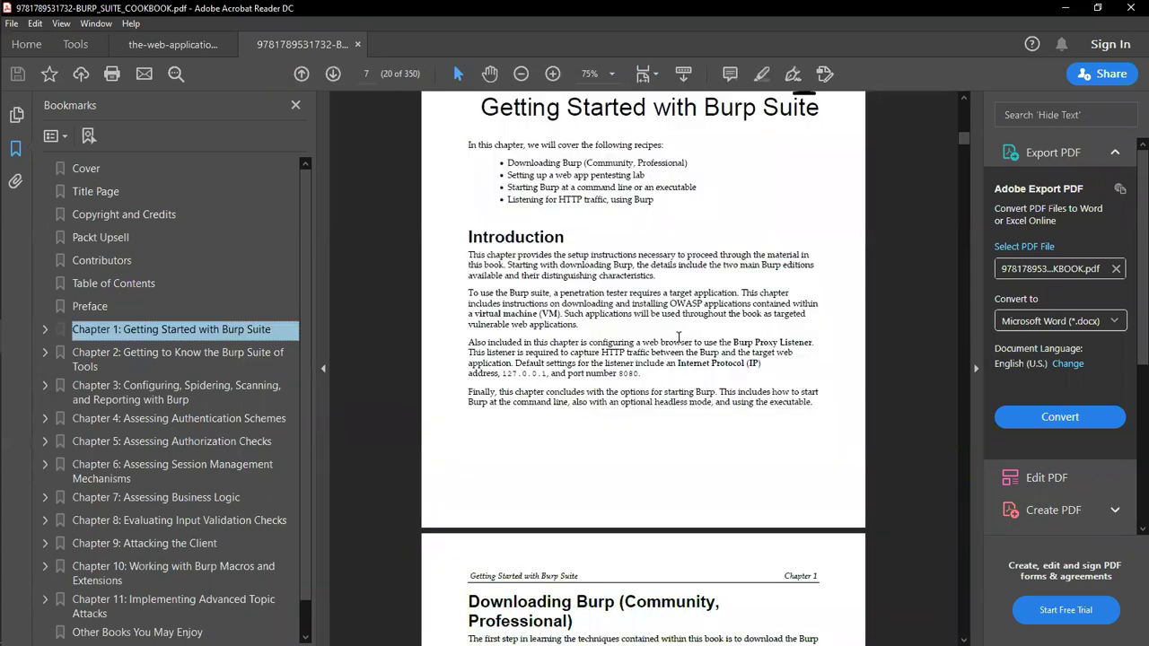
{"action": "scroll", "coordinate": [681, 344], "scroll_direction": "down", "scroll_amount": 5}
{"action": "scroll", "coordinate": [680, 344], "scroll_direction": "down", "scroll_amount": 15}
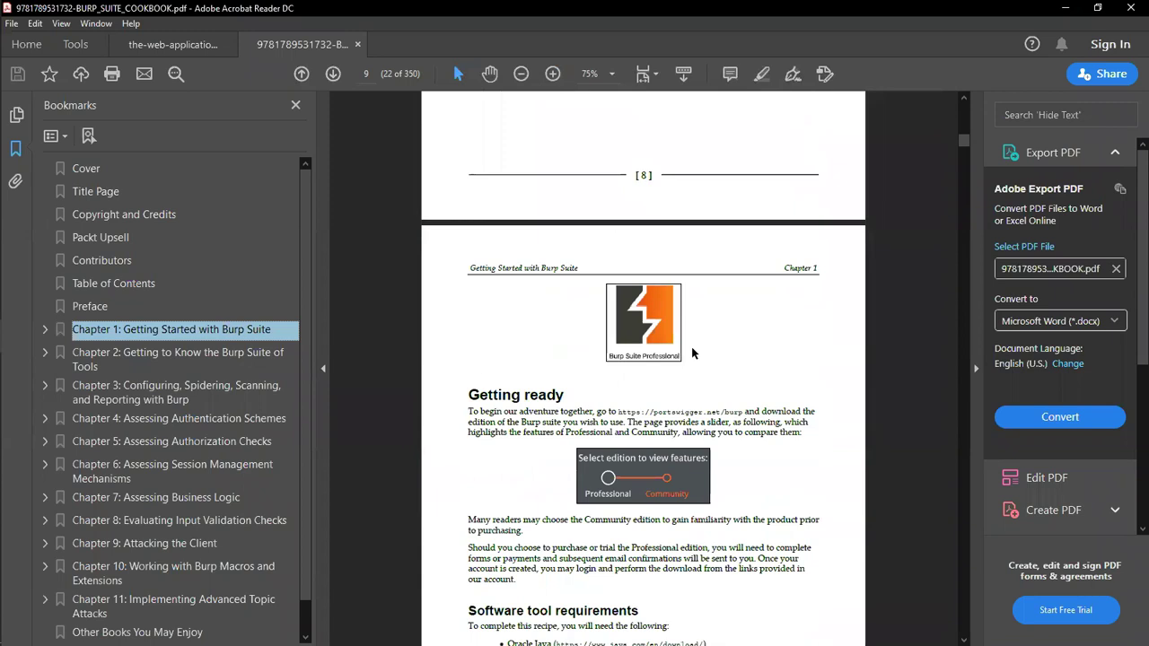
{"action": "scroll", "coordinate": [701, 429], "scroll_direction": "down", "scroll_amount": 4}
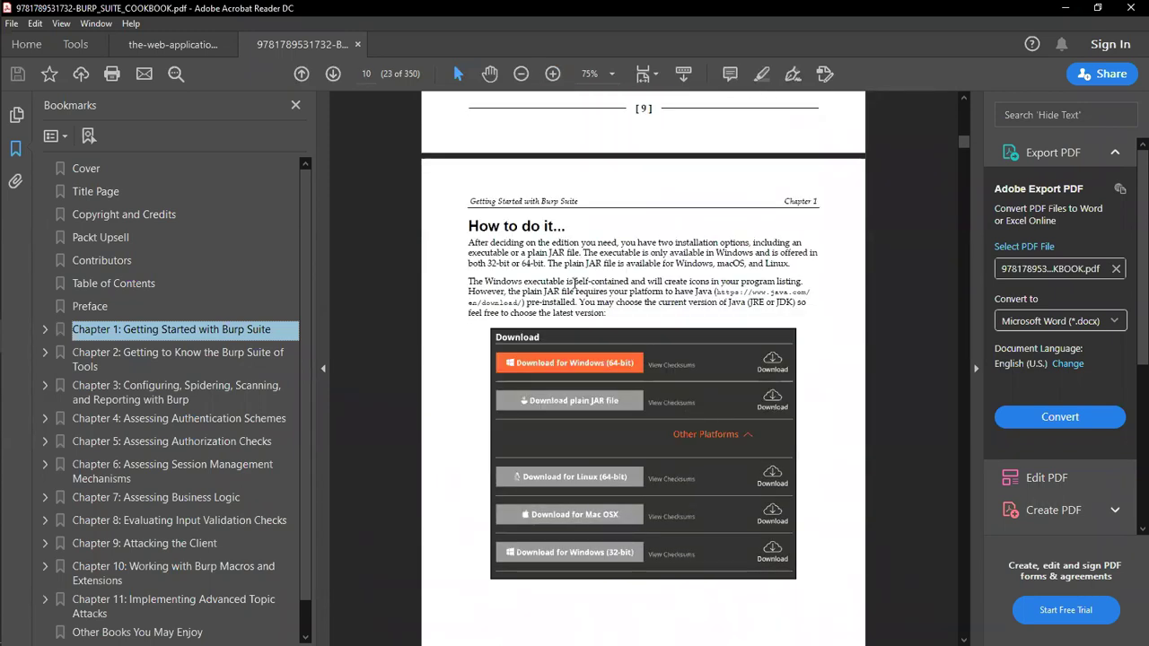
{"action": "scroll", "coordinate": [675, 348], "scroll_direction": "down", "scroll_amount": 3}
{"action": "scroll", "coordinate": [675, 349], "scroll_direction": "down", "scroll_amount": 6}
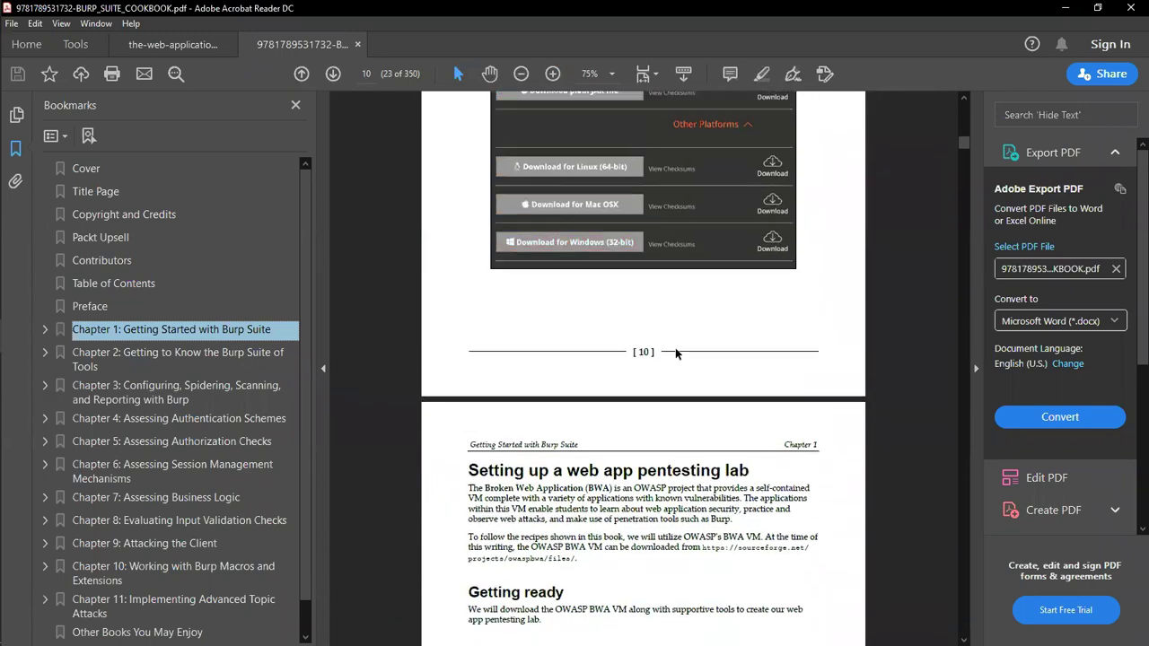
{"action": "scroll", "coordinate": [677, 339], "scroll_direction": "down", "scroll_amount": 2}
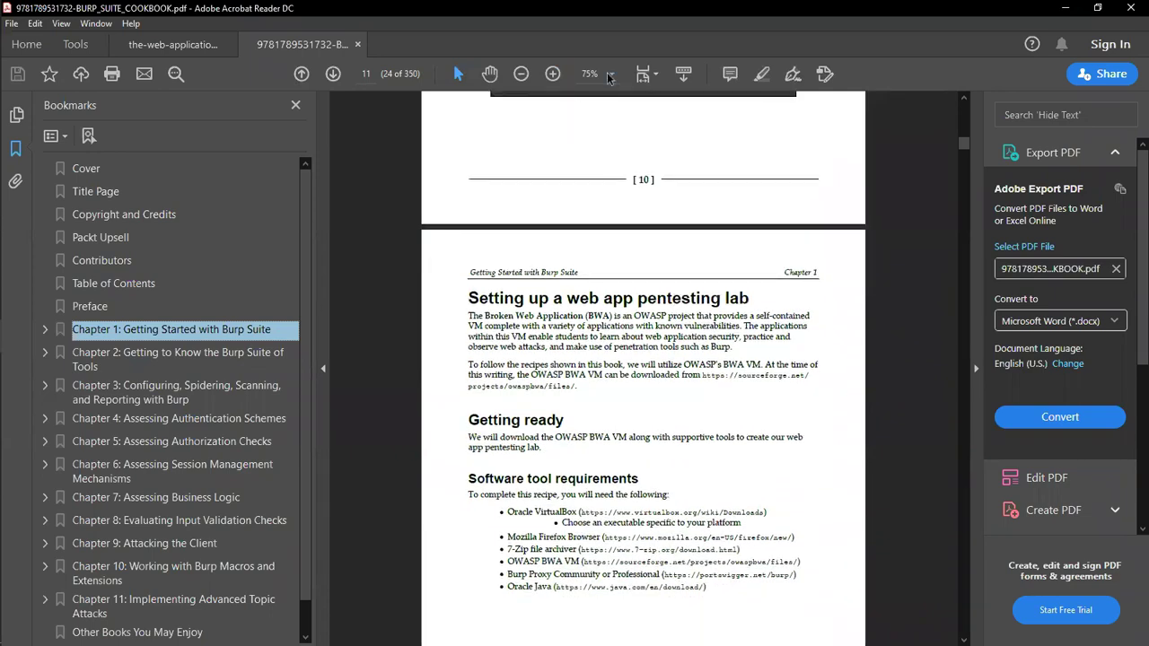
Step: Zoom to 100% and scroll to page 17's java -jar startup command
{"action": "left_click", "coordinate": [612, 73]}
{"action": "left_click", "coordinate": [666, 184]}
{"action": "scroll", "coordinate": [726, 302], "scroll_direction": "down", "scroll_amount": 8}
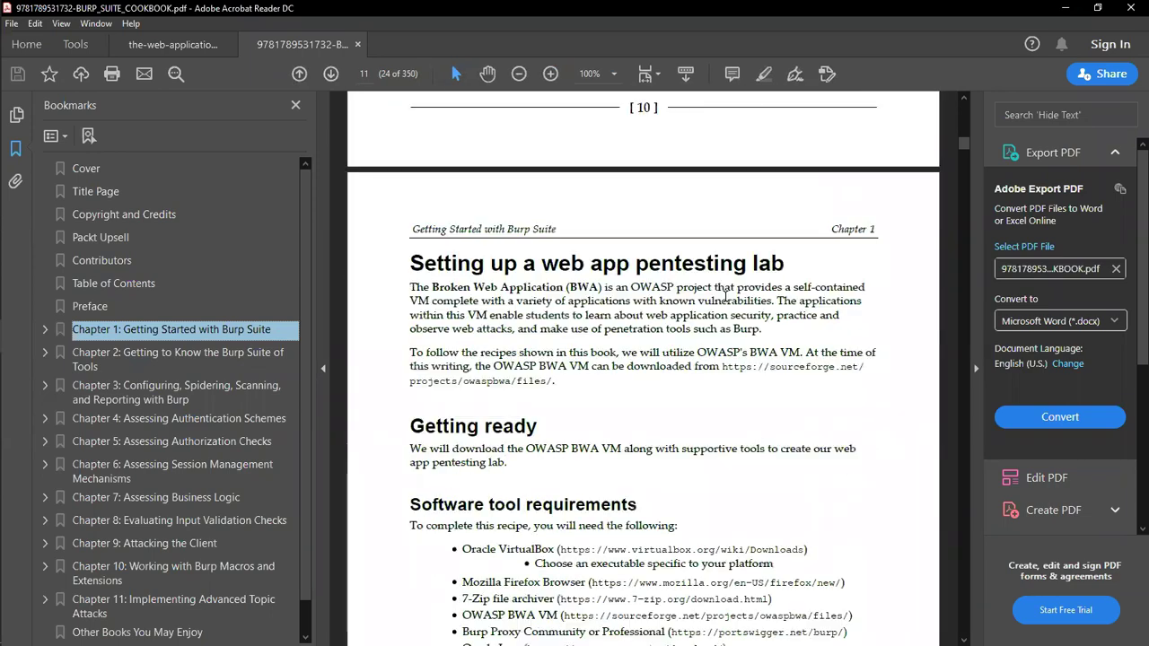
{"action": "scroll", "coordinate": [726, 302], "scroll_direction": "down", "scroll_amount": 10}
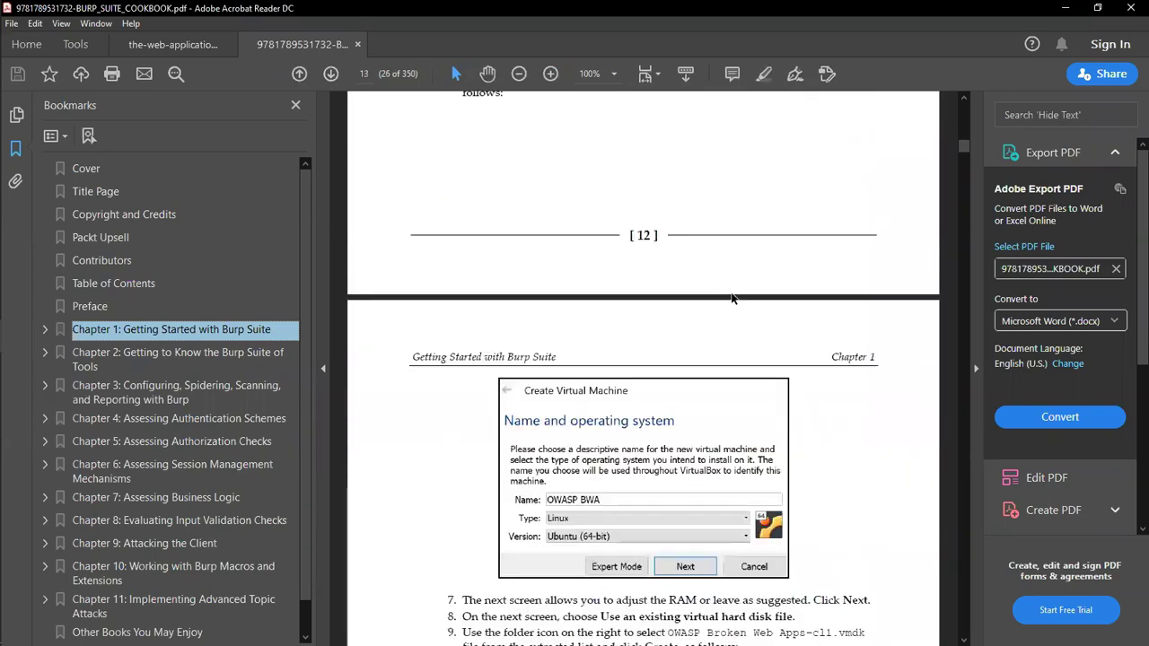
{"action": "scroll", "coordinate": [731, 293], "scroll_direction": "down", "scroll_amount": 10}
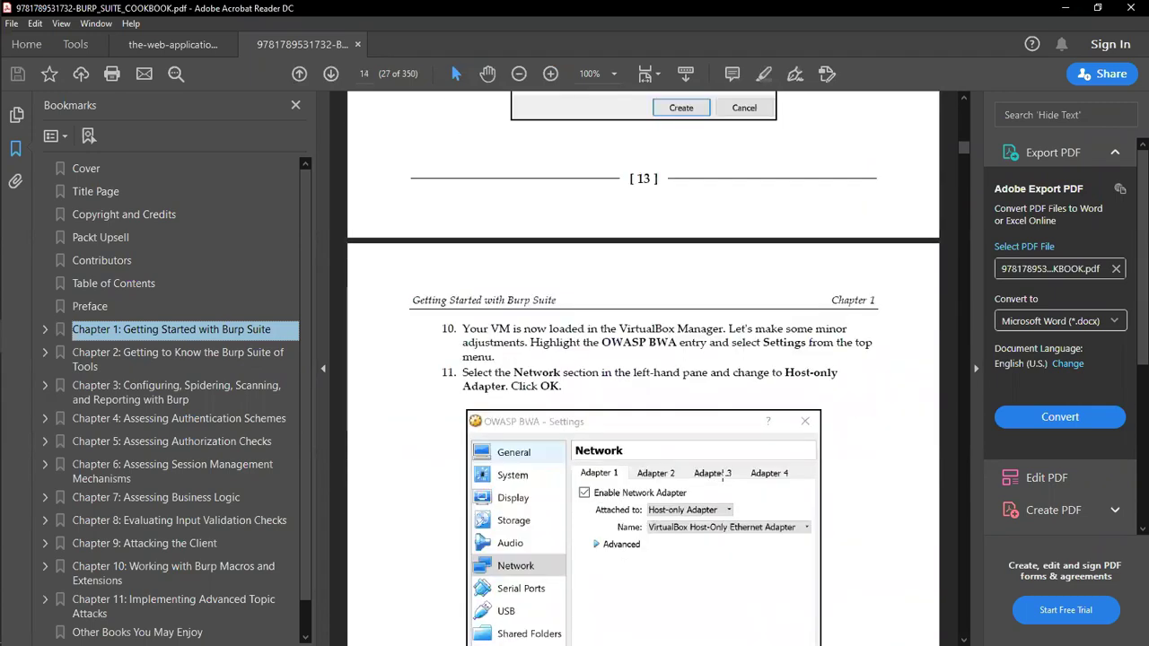
{"action": "scroll", "coordinate": [724, 476], "scroll_direction": "down", "scroll_amount": 10}
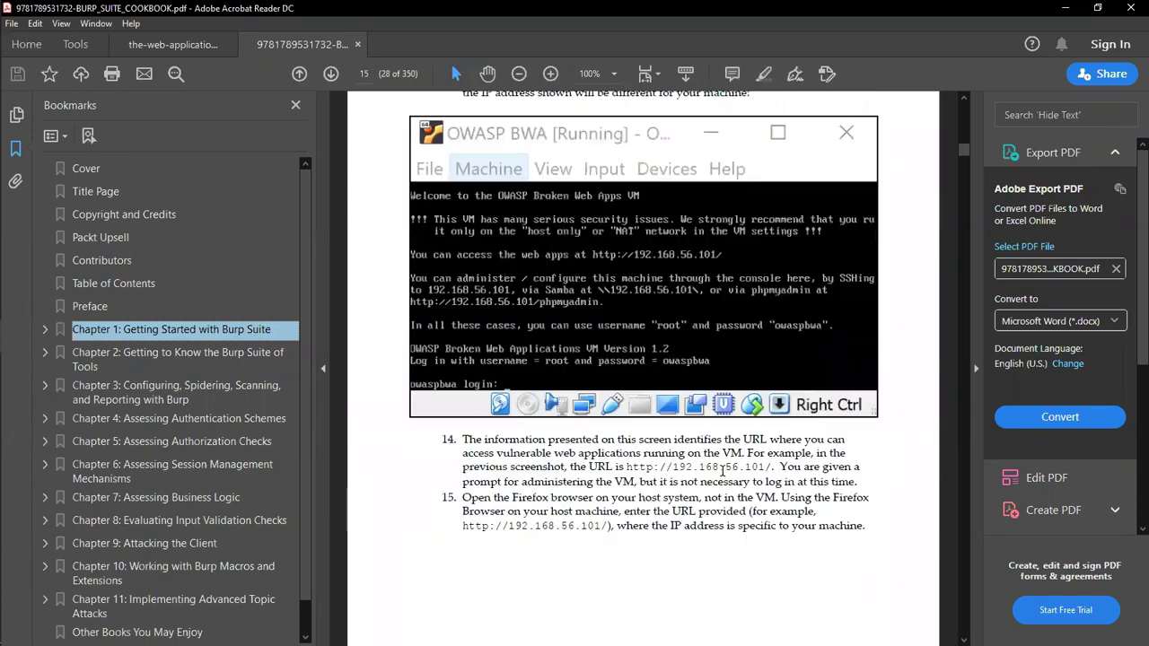
{"action": "scroll", "coordinate": [722, 464], "scroll_direction": "down", "scroll_amount": 10}
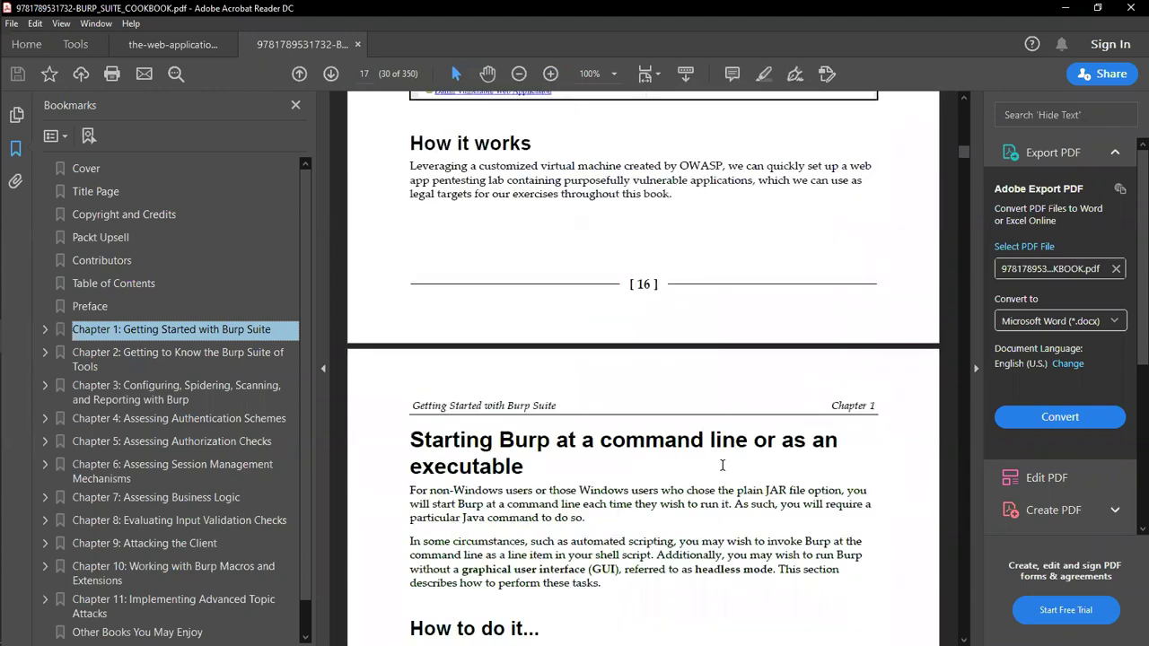
{"action": "scroll", "coordinate": [722, 464], "scroll_direction": "down", "scroll_amount": 5}
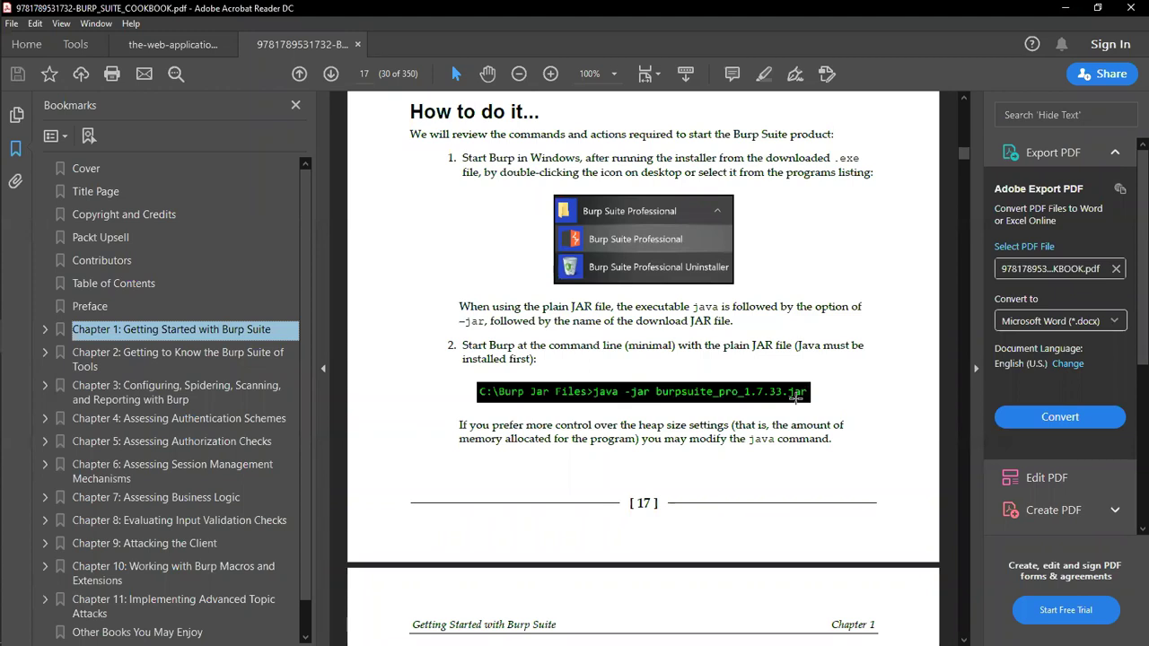
Step: Scroll through pages 18–20 and select 'Proxy listener to capture HTTP traffic.' in How it works
{"action": "scroll", "coordinate": [795, 395], "scroll_direction": "down", "scroll_amount": 8}
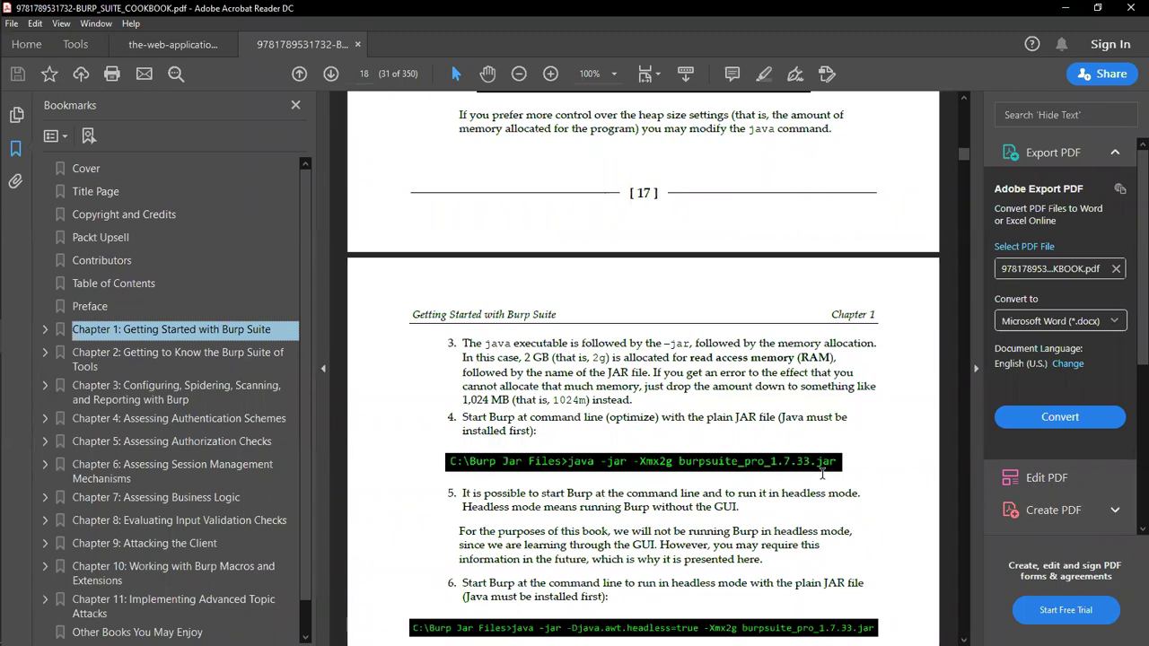
{"action": "scroll", "coordinate": [822, 475], "scroll_direction": "down", "scroll_amount": 5}
{"action": "scroll", "coordinate": [823, 476], "scroll_direction": "down", "scroll_amount": 7}
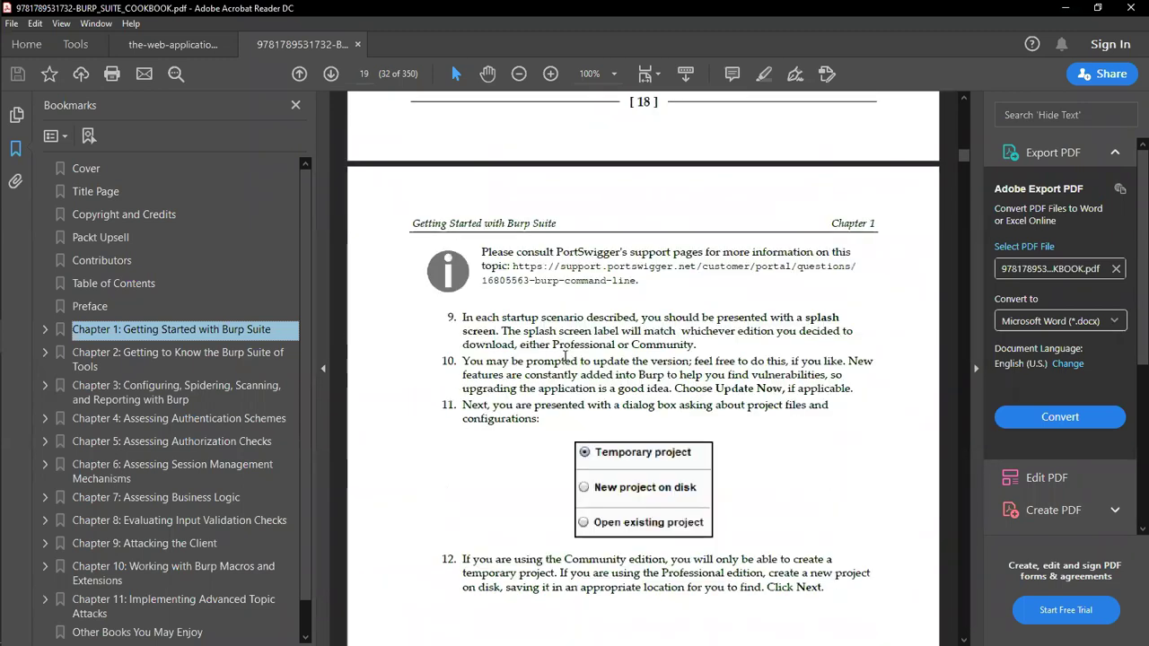
{"action": "scroll", "coordinate": [550, 393], "scroll_direction": "down", "scroll_amount": 1}
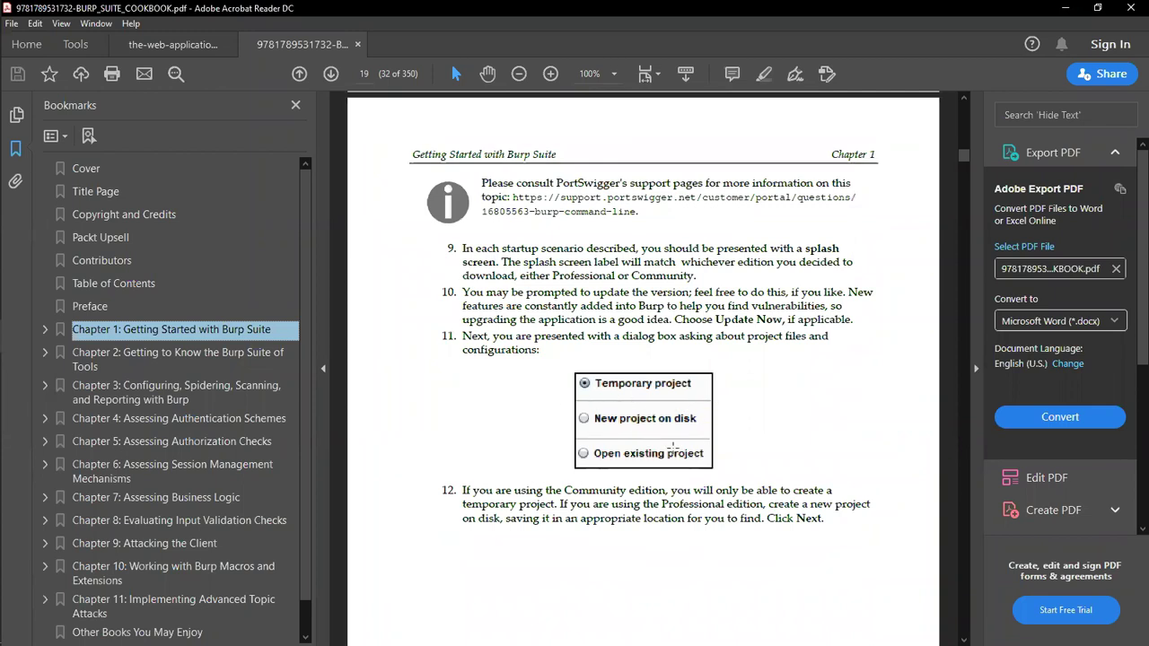
{"action": "scroll", "coordinate": [700, 440], "scroll_direction": "down", "scroll_amount": 3}
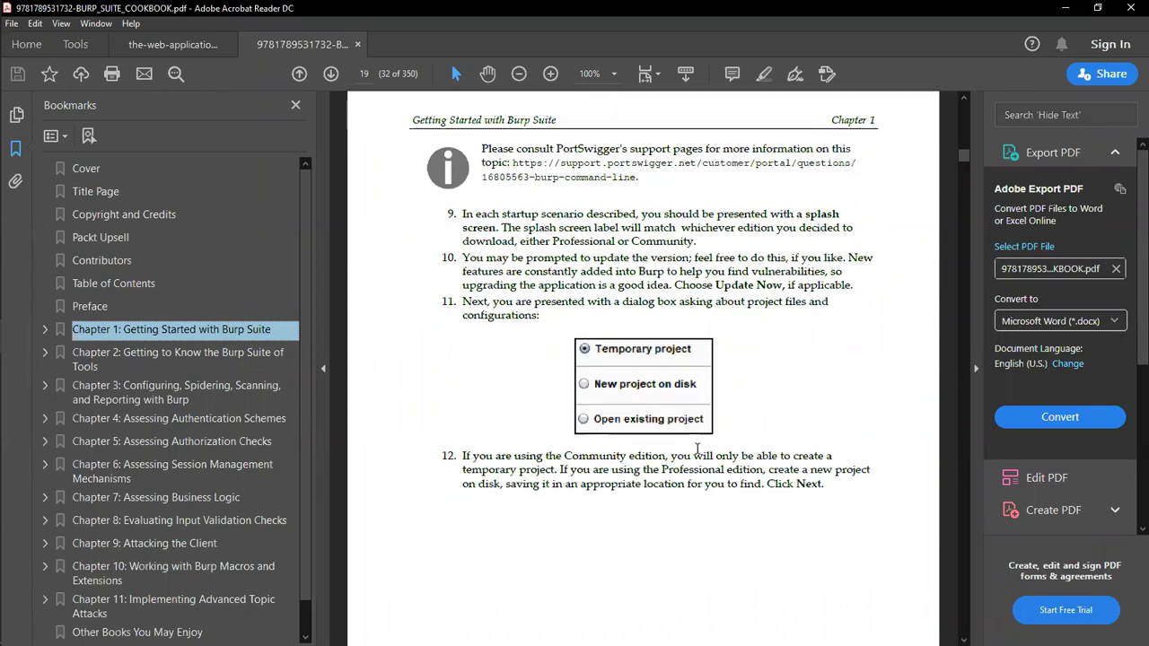
{"action": "scroll", "coordinate": [700, 422], "scroll_direction": "down", "scroll_amount": 6}
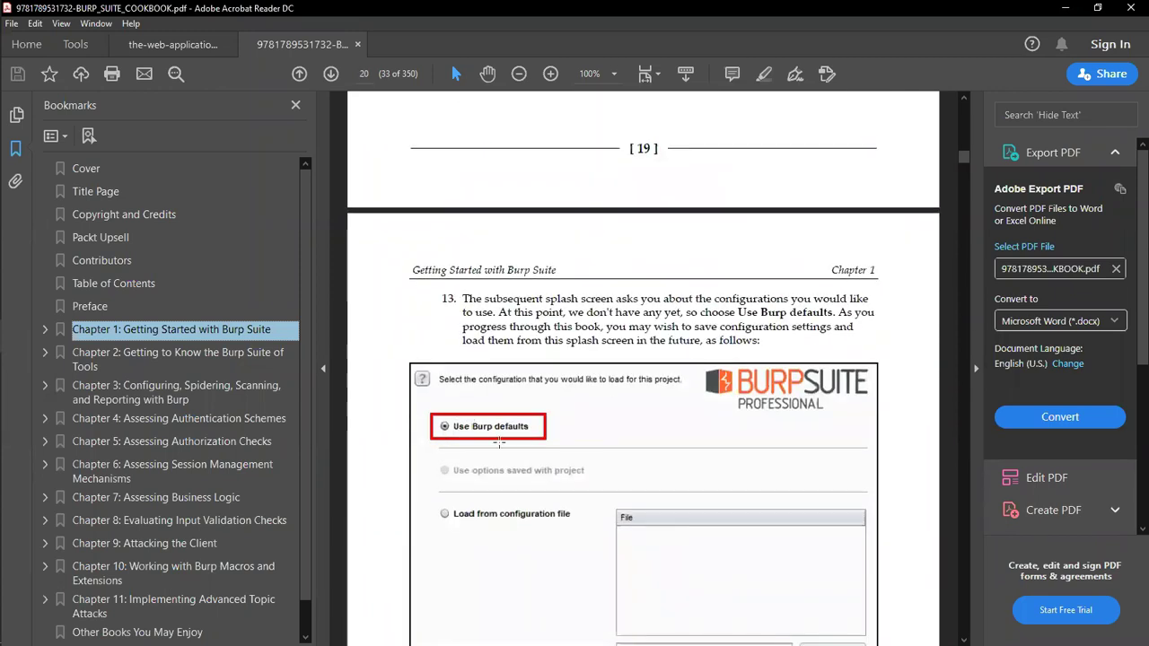
{"action": "scroll", "coordinate": [473, 440], "scroll_direction": "down", "scroll_amount": 1}
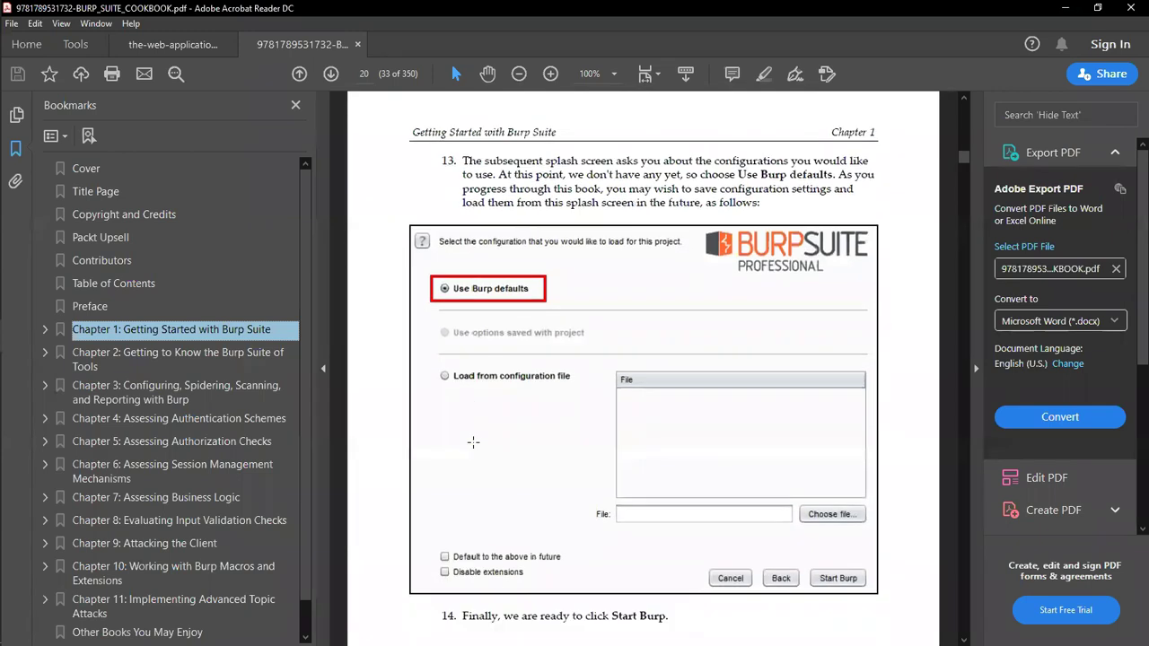
{"action": "scroll", "coordinate": [474, 441], "scroll_direction": "down", "scroll_amount": 5}
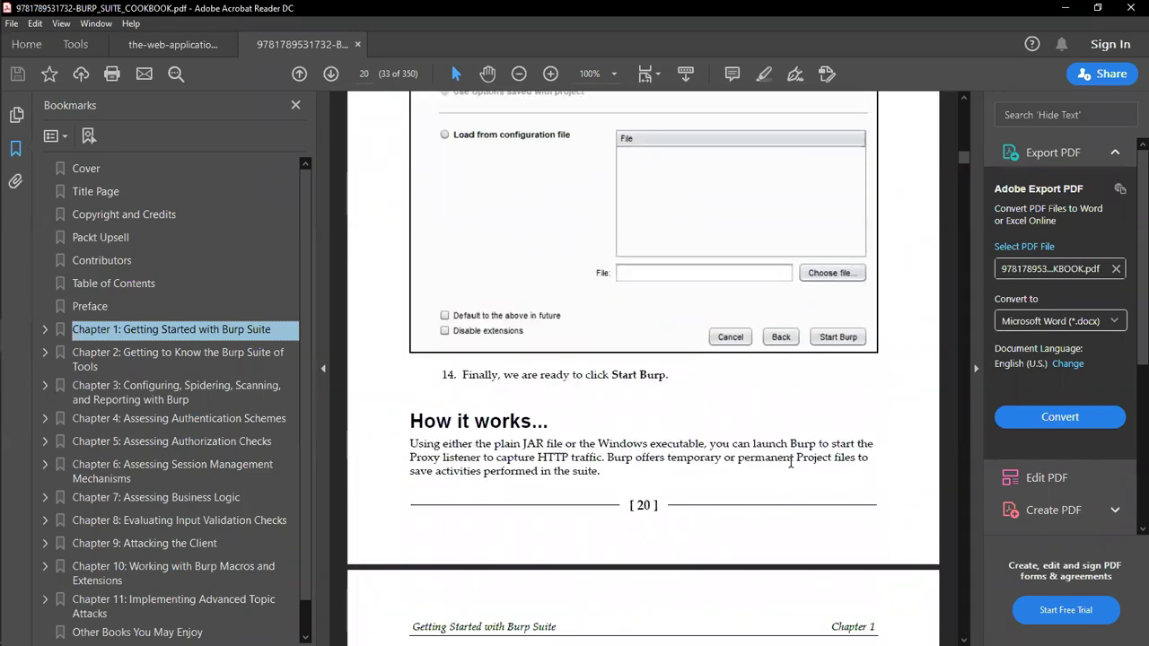
{"action": "scroll", "coordinate": [792, 465], "scroll_direction": "down", "scroll_amount": 2}
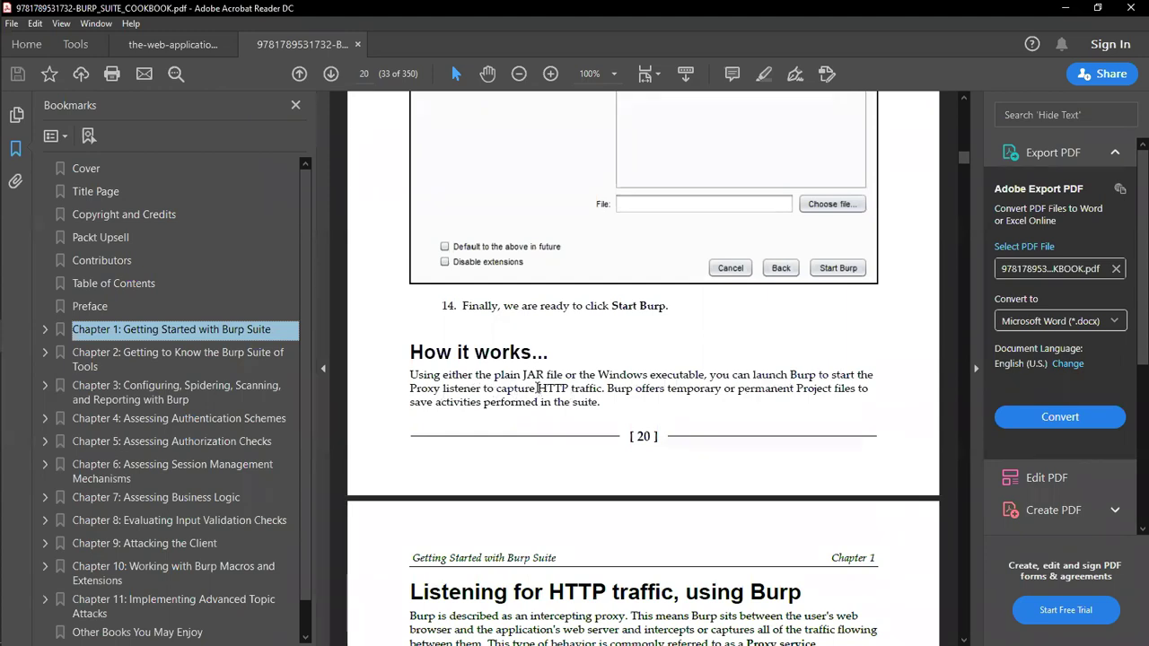
{"action": "left_click_drag", "start_coordinate": [609, 388], "coordinate": [422, 387]}
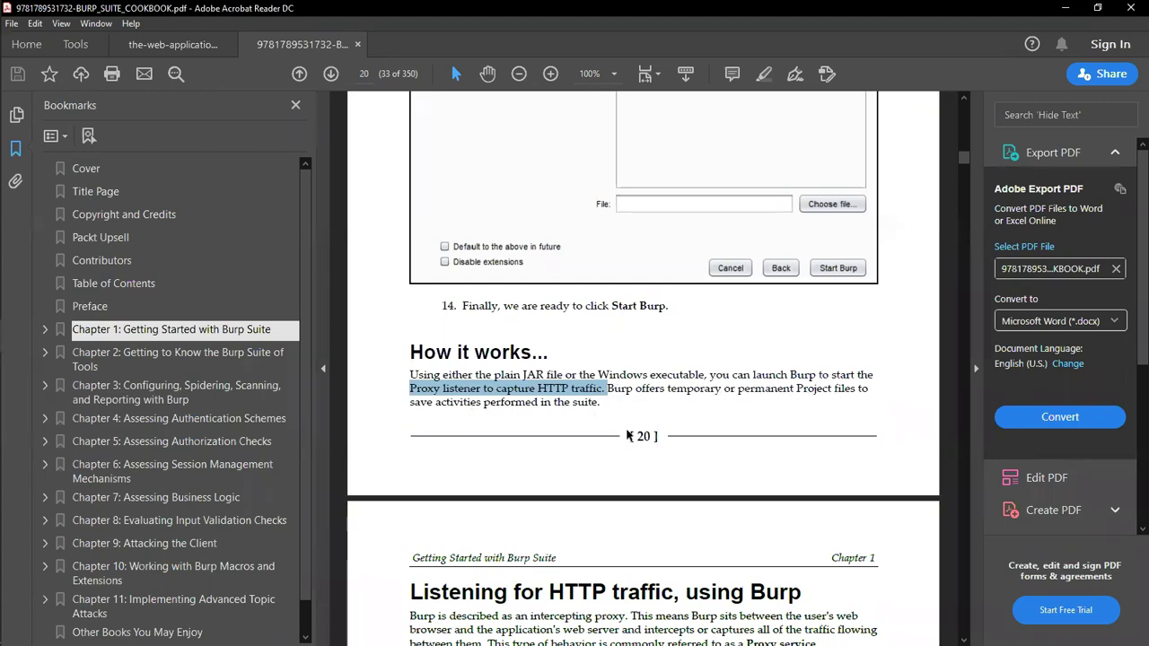
{"action": "scroll", "coordinate": [628, 435], "scroll_direction": "down", "scroll_amount": 8}
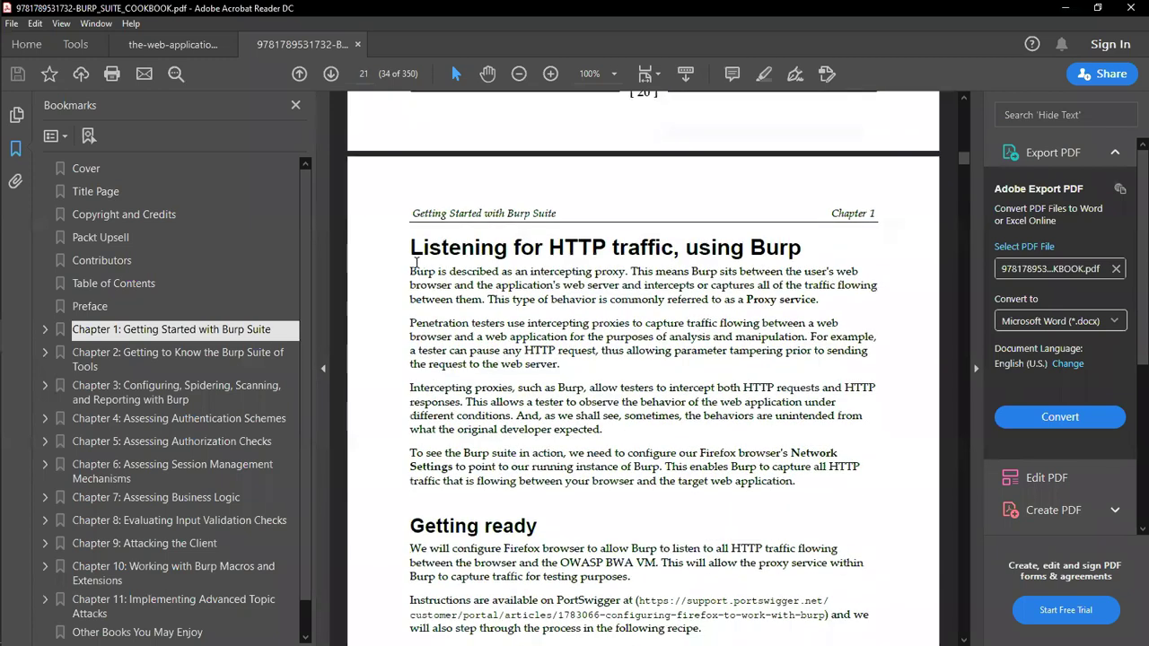
Step: Highlight the first four paragraphs of 'Listening for HTTP traffic, using Burp'
{"action": "left_click_drag", "start_coordinate": [409, 271], "coordinate": [796, 482]}
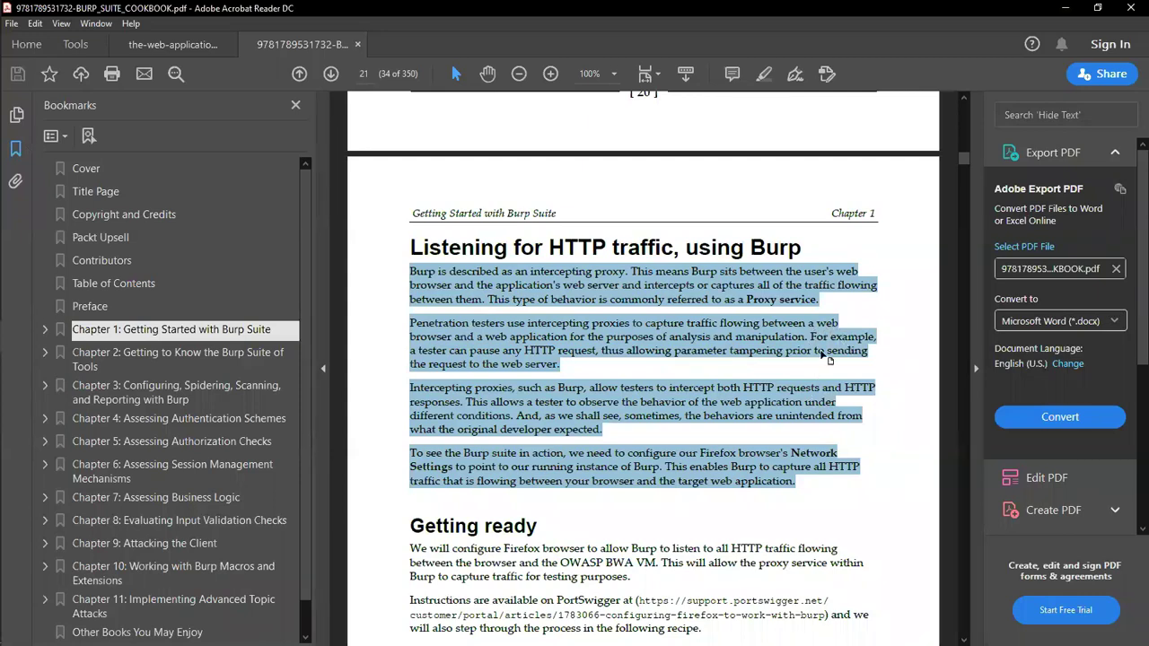
Step: Clear the old highlight, select 'can pause any HTTP request', then 'analysis and manipulation'
{"action": "left_click", "coordinate": [512, 351]}
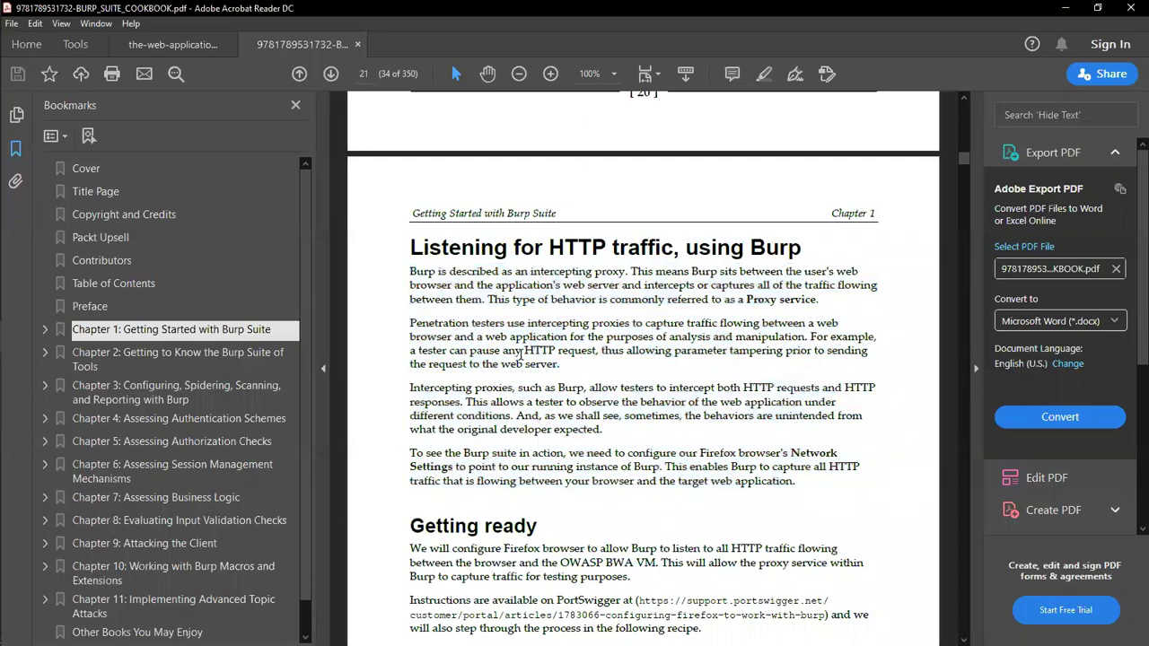
{"action": "left_click_drag", "start_coordinate": [449, 351], "coordinate": [577, 351]}
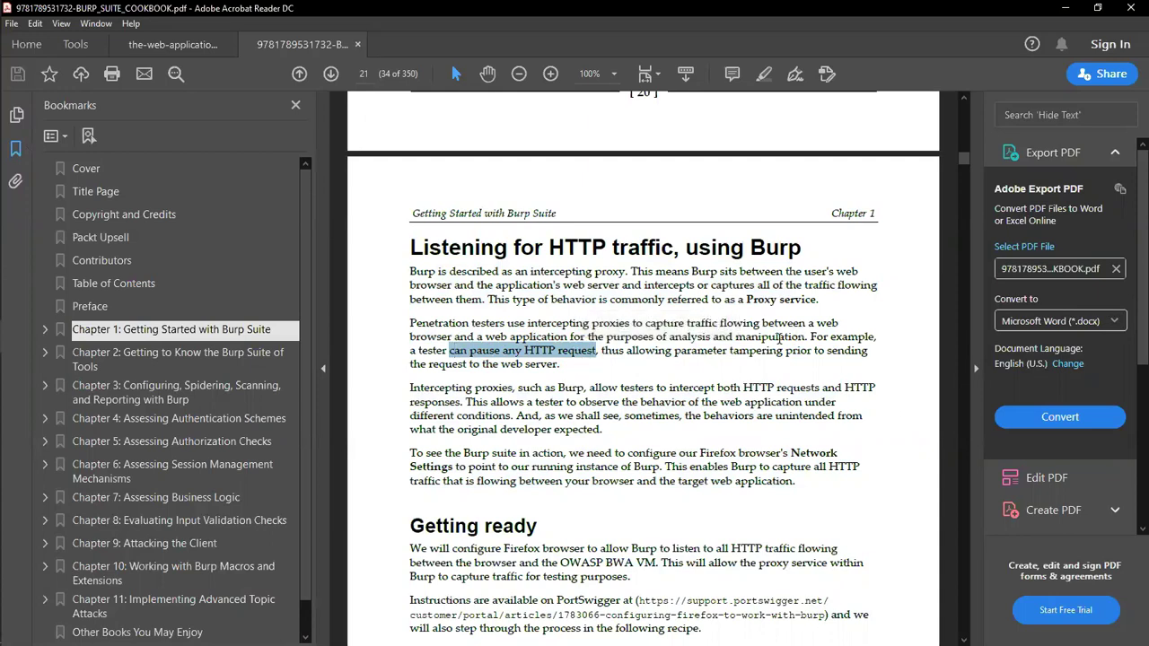
{"action": "left_click_drag", "start_coordinate": [666, 337], "coordinate": [803, 338]}
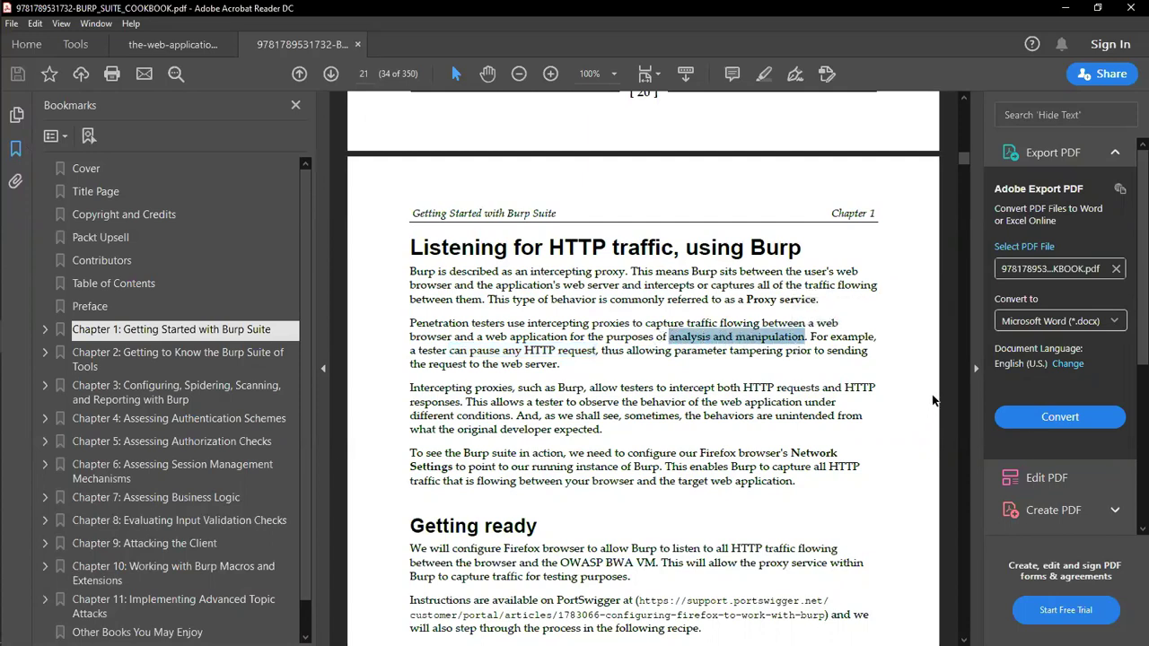
{"action": "scroll", "coordinate": [934, 401], "scroll_direction": "down", "scroll_amount": 1}
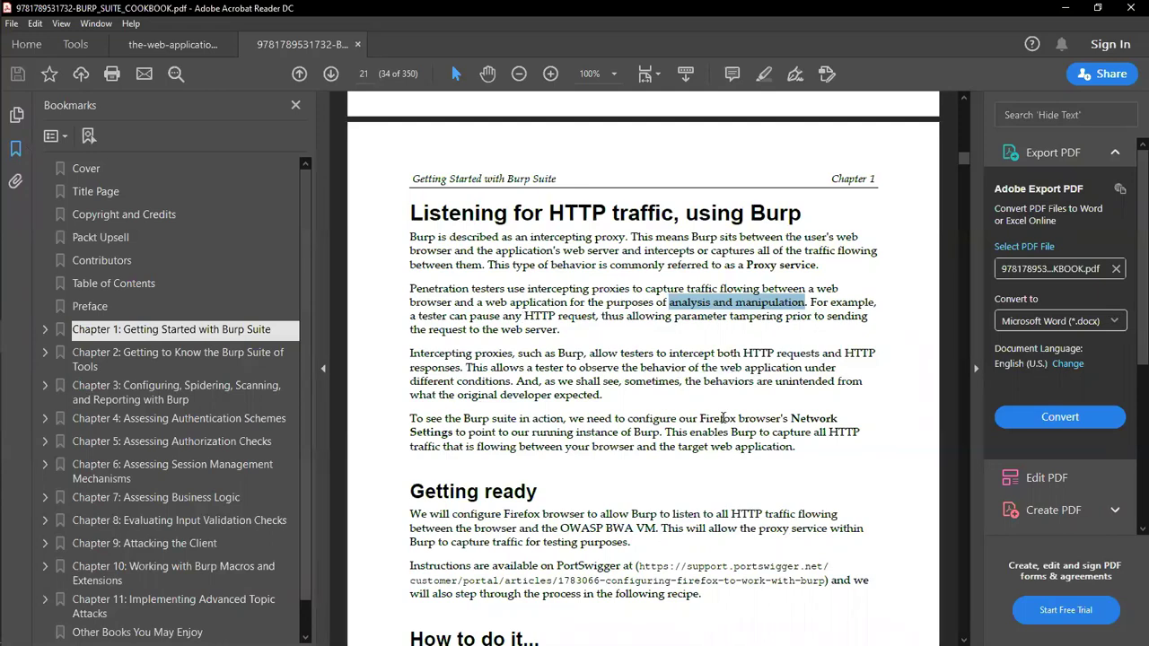
Step: Highlight the sentence about configuring Firefox's Network Settings for Burp
{"action": "left_click_drag", "start_coordinate": [568, 418], "coordinate": [453, 436]}
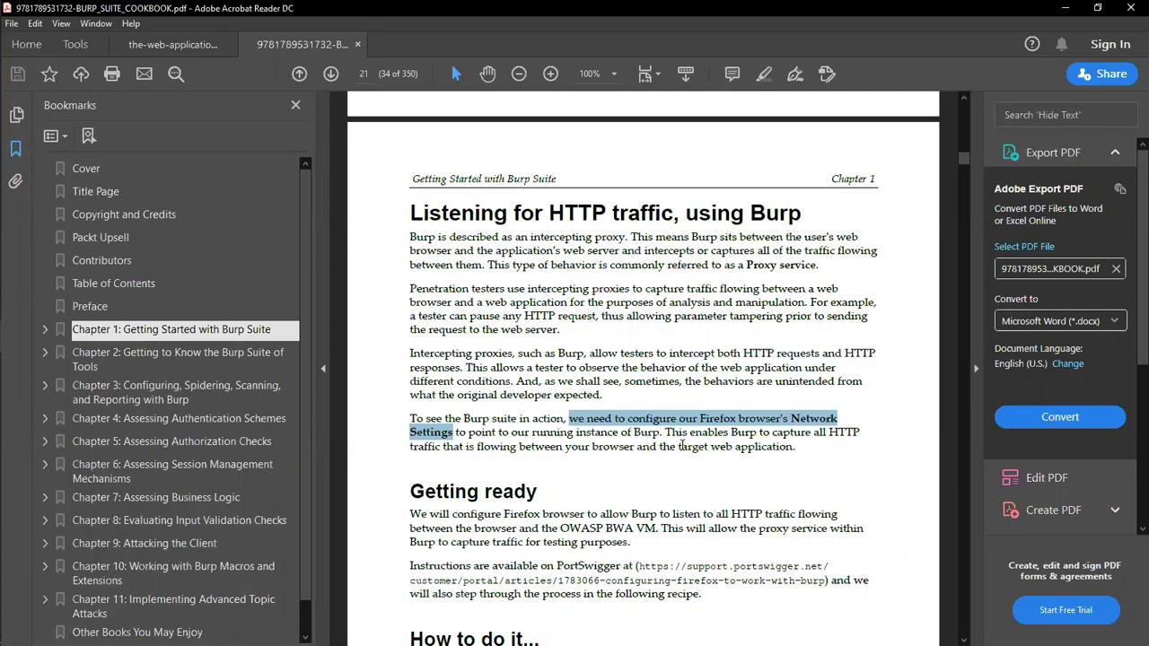
{"action": "scroll", "coordinate": [768, 503], "scroll_direction": "down", "scroll_amount": 5}
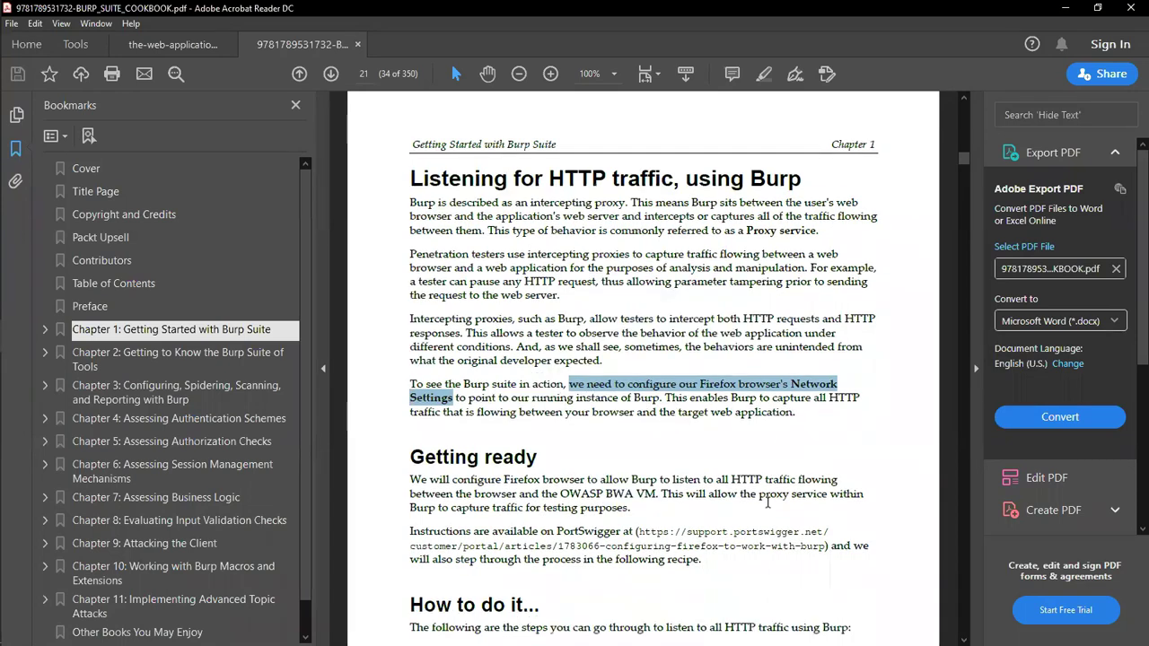
{"action": "scroll", "coordinate": [767, 503], "scroll_direction": "down", "scroll_amount": 4}
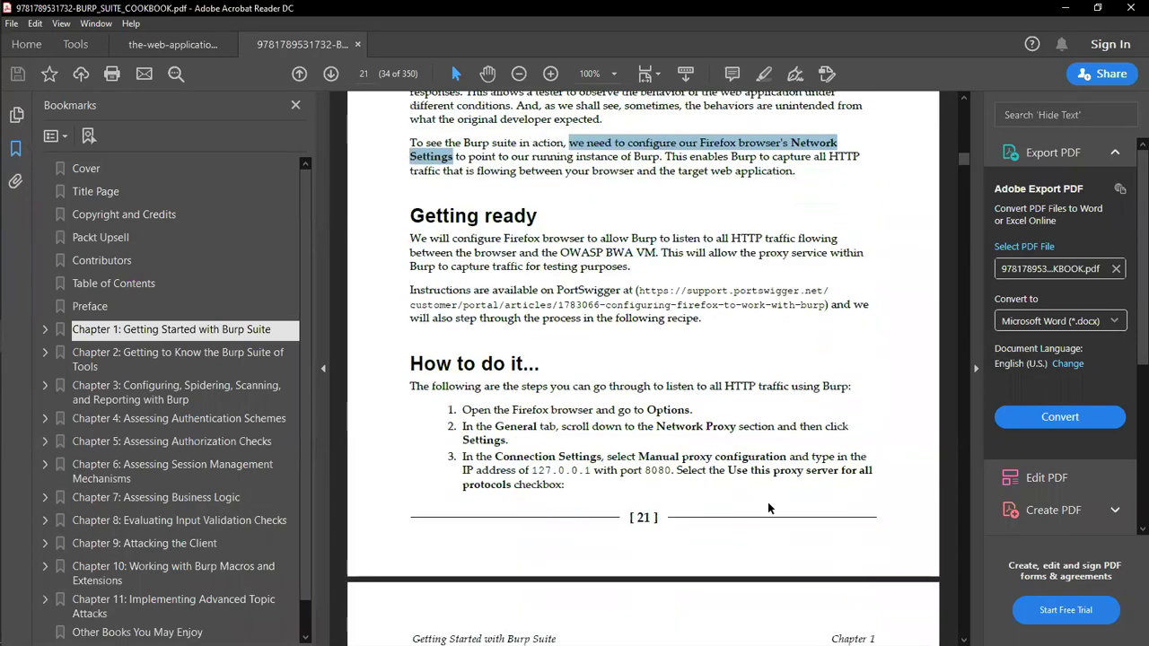
Step: Collapse Chapter 1 in the bookmarks and expand Chapter 2 to list its recipes
{"action": "left_click", "coordinate": [46, 331]}
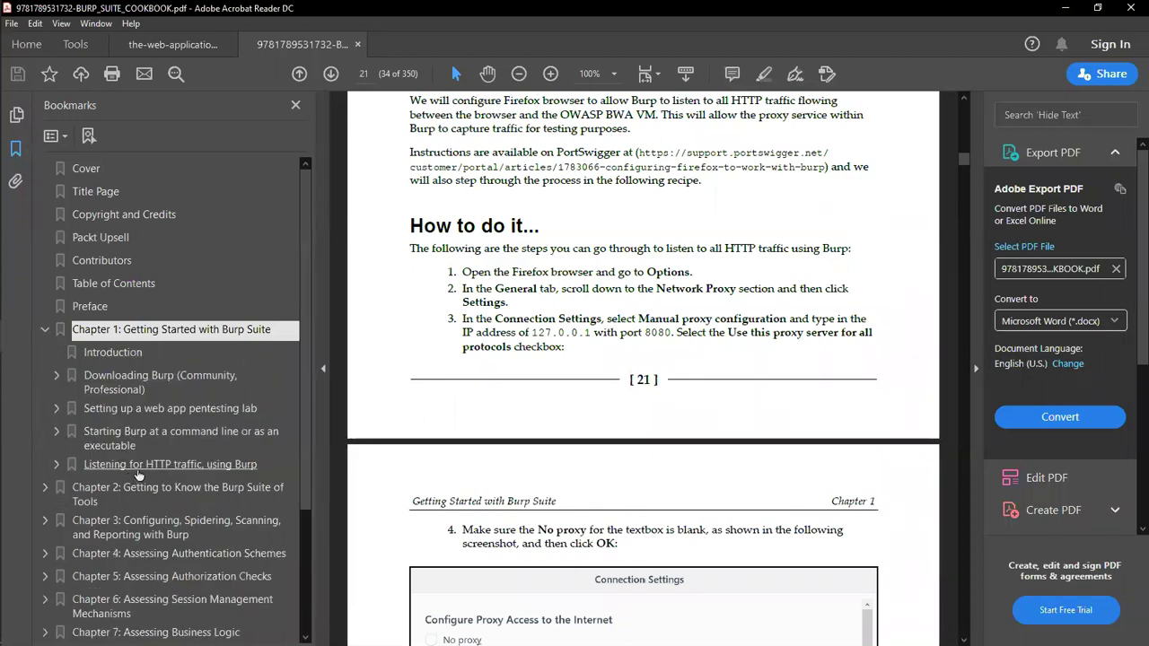
{"action": "left_click", "coordinate": [45, 330]}
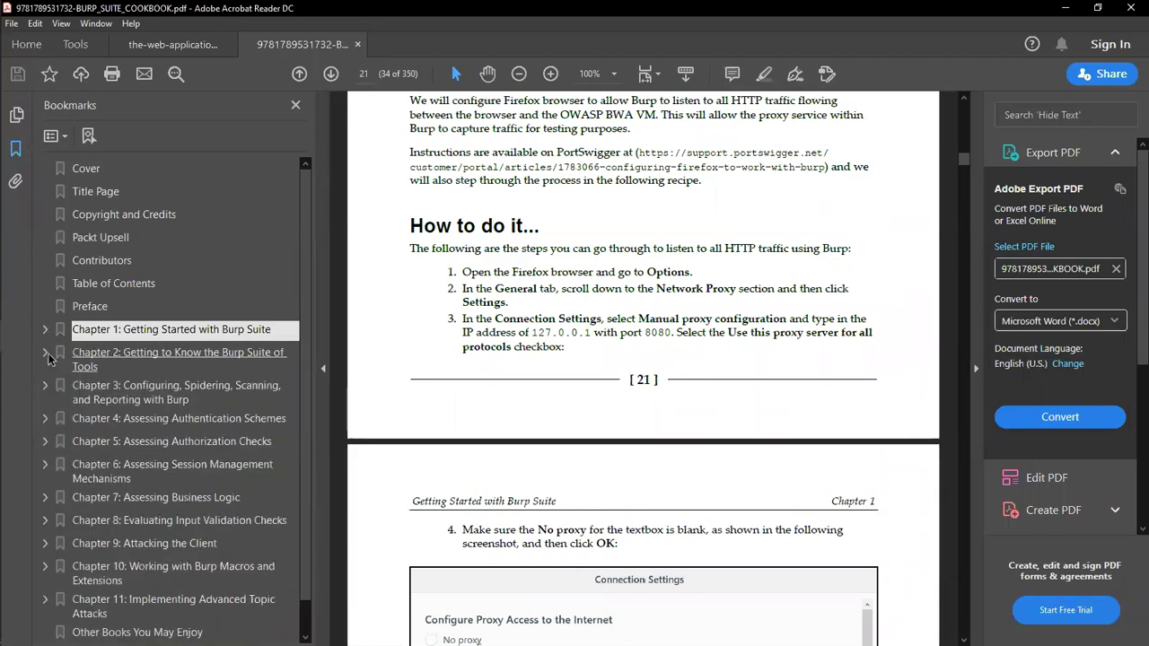
{"action": "left_click", "coordinate": [46, 355]}
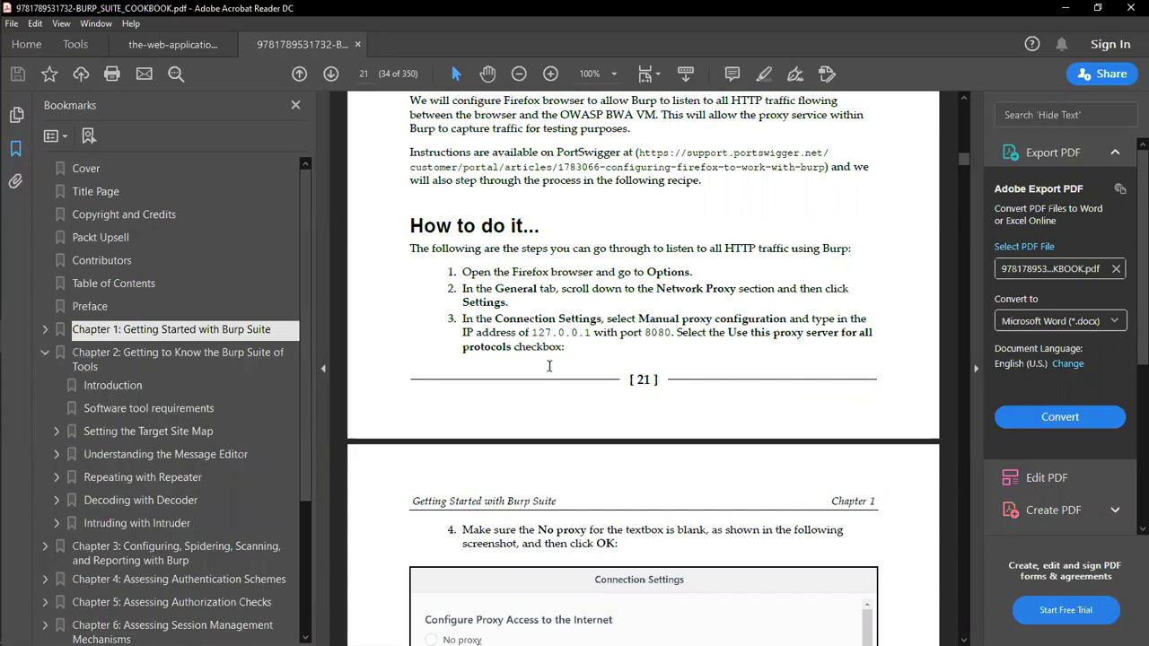
{"action": "scroll", "coordinate": [549, 367], "scroll_direction": "down", "scroll_amount": 3}
{"action": "scroll", "coordinate": [549, 367], "scroll_direction": "up", "scroll_amount": 5}
{"action": "scroll", "coordinate": [549, 366], "scroll_direction": "down", "scroll_amount": 15}
{"action": "scroll", "coordinate": [545, 375], "scroll_direction": "down", "scroll_amount": 4}
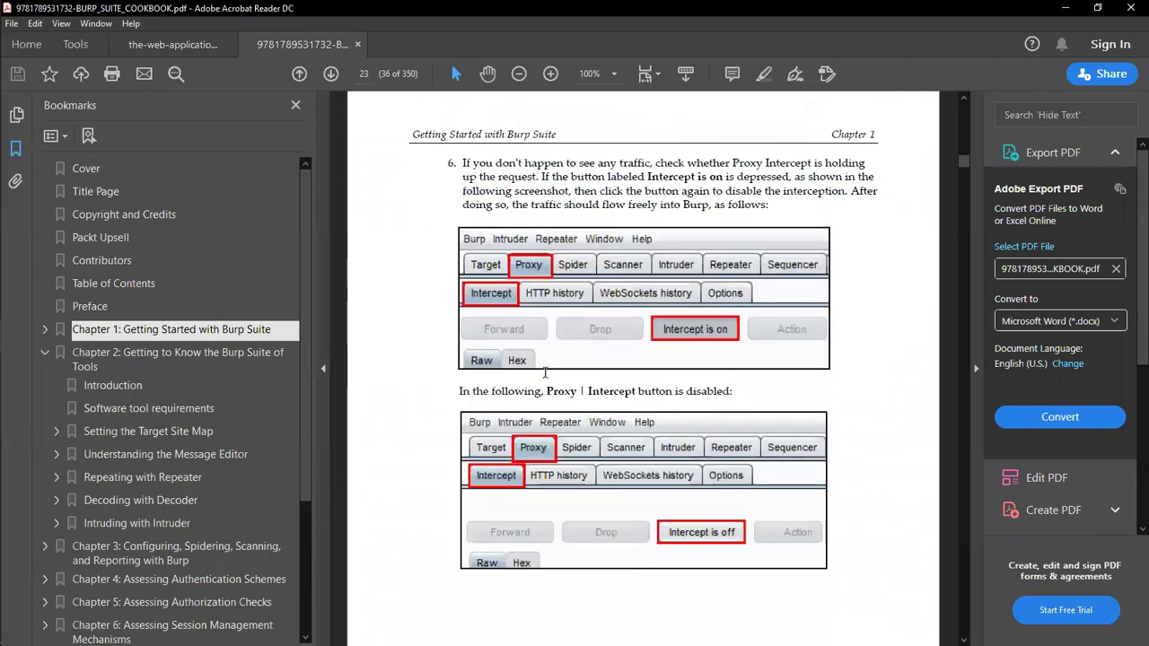
{"action": "scroll", "coordinate": [545, 374], "scroll_direction": "up", "scroll_amount": 14}
{"action": "scroll", "coordinate": [545, 374], "scroll_direction": "down", "scroll_amount": 1}
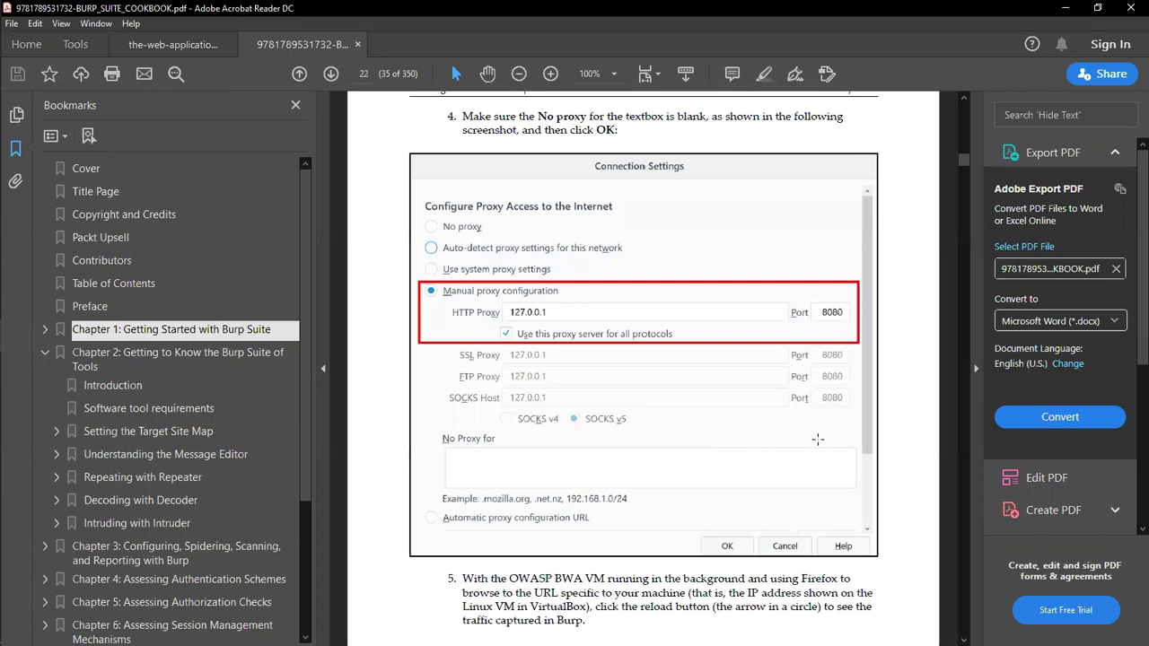
Step: Scroll ahead to page 24, return to page 21's How to do it..., then minimize Acrobat
{"action": "scroll", "coordinate": [817, 439], "scroll_direction": "down", "scroll_amount": 10}
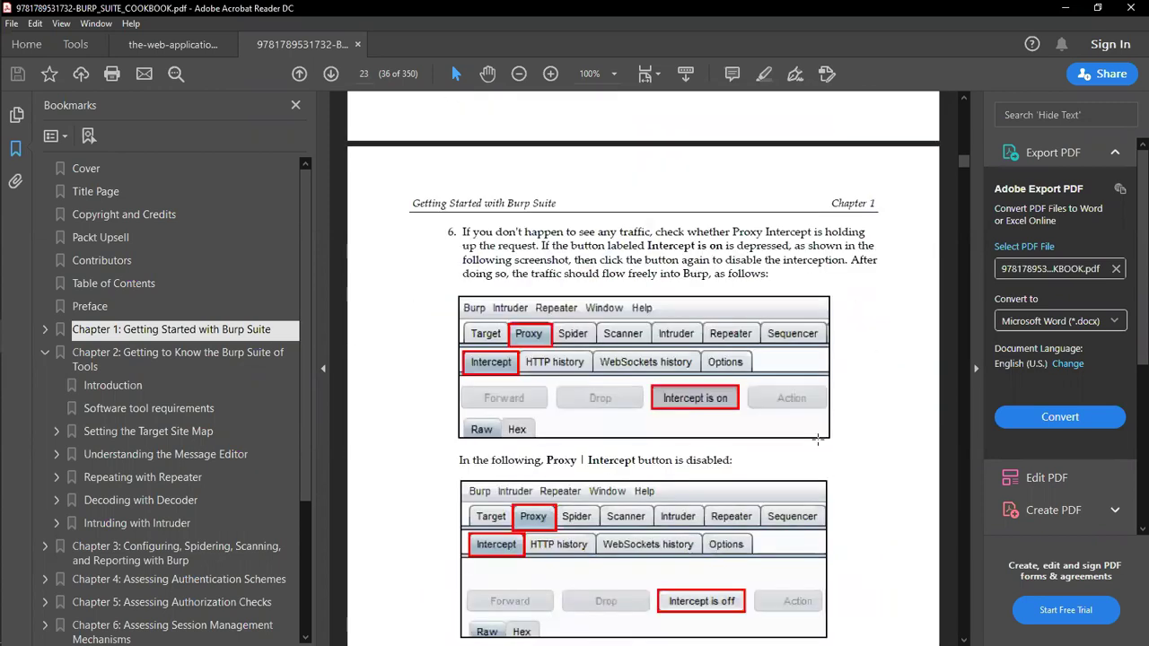
{"action": "scroll", "coordinate": [818, 439], "scroll_direction": "down", "scroll_amount": 2}
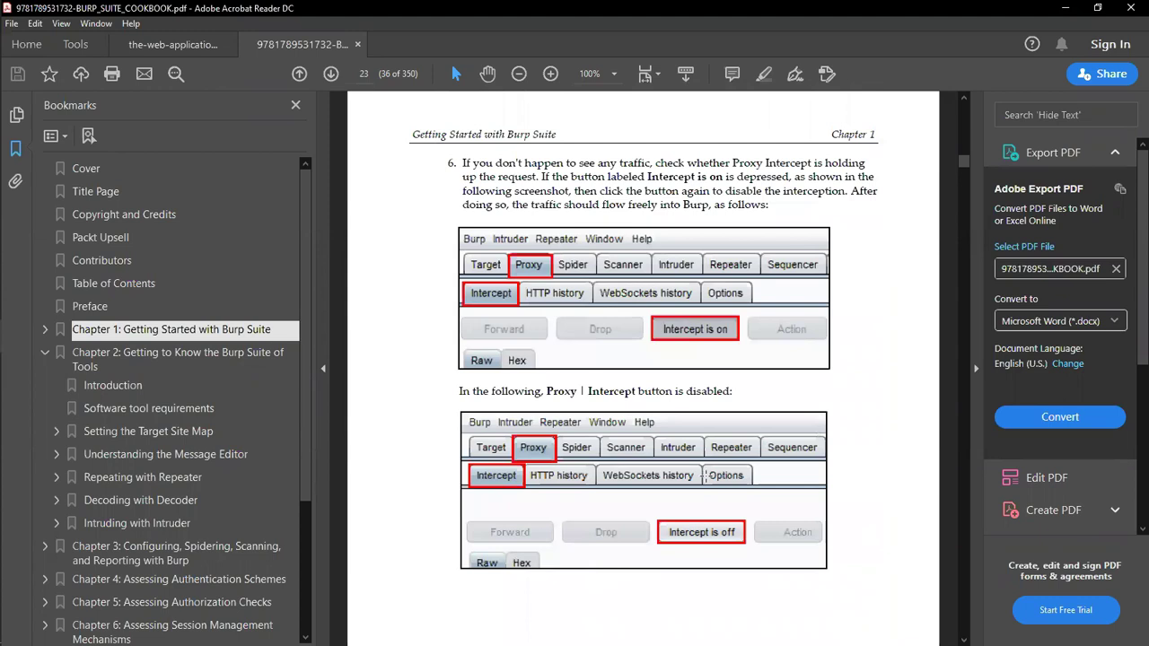
{"action": "scroll", "coordinate": [673, 518], "scroll_direction": "down", "scroll_amount": 10}
{"action": "scroll", "coordinate": [673, 518], "scroll_direction": "down", "scroll_amount": 8}
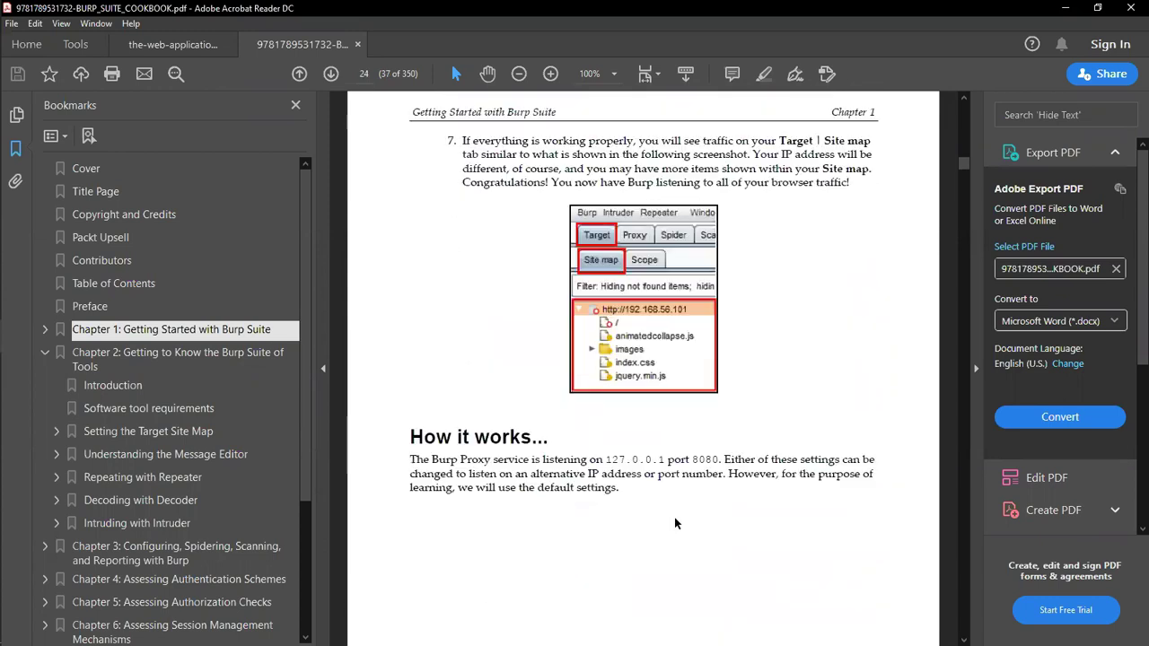
{"action": "scroll", "coordinate": [673, 518], "scroll_direction": "up", "scroll_amount": 7}
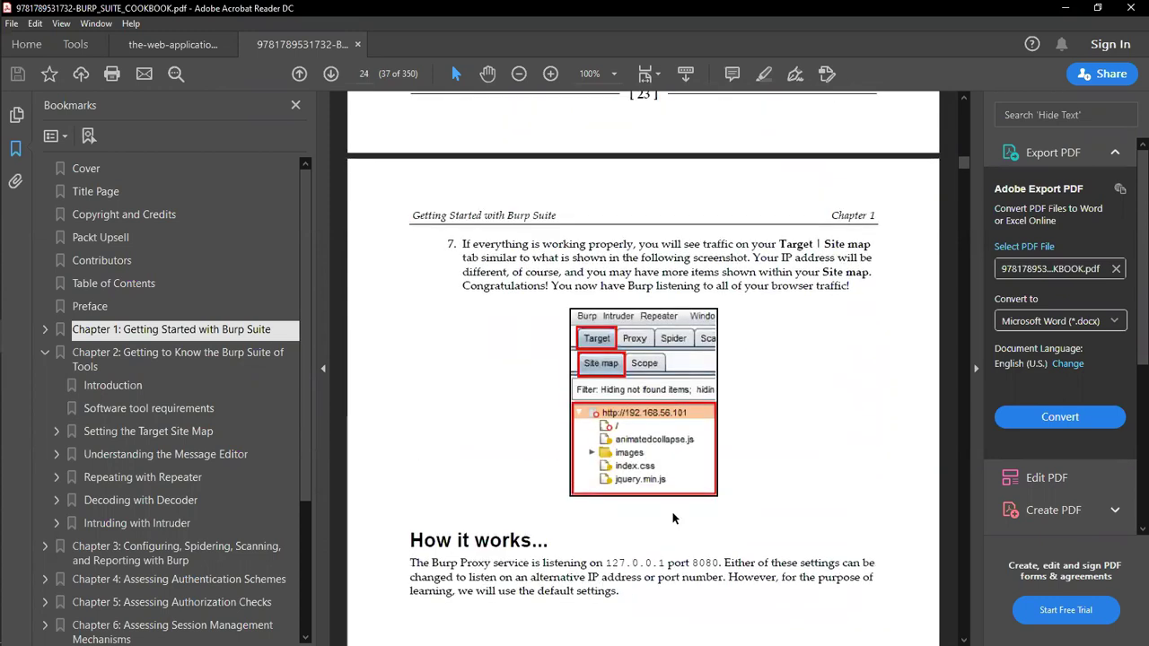
{"action": "scroll", "coordinate": [673, 518], "scroll_direction": "up", "scroll_amount": 15}
{"action": "scroll", "coordinate": [673, 502], "scroll_direction": "up", "scroll_amount": 12}
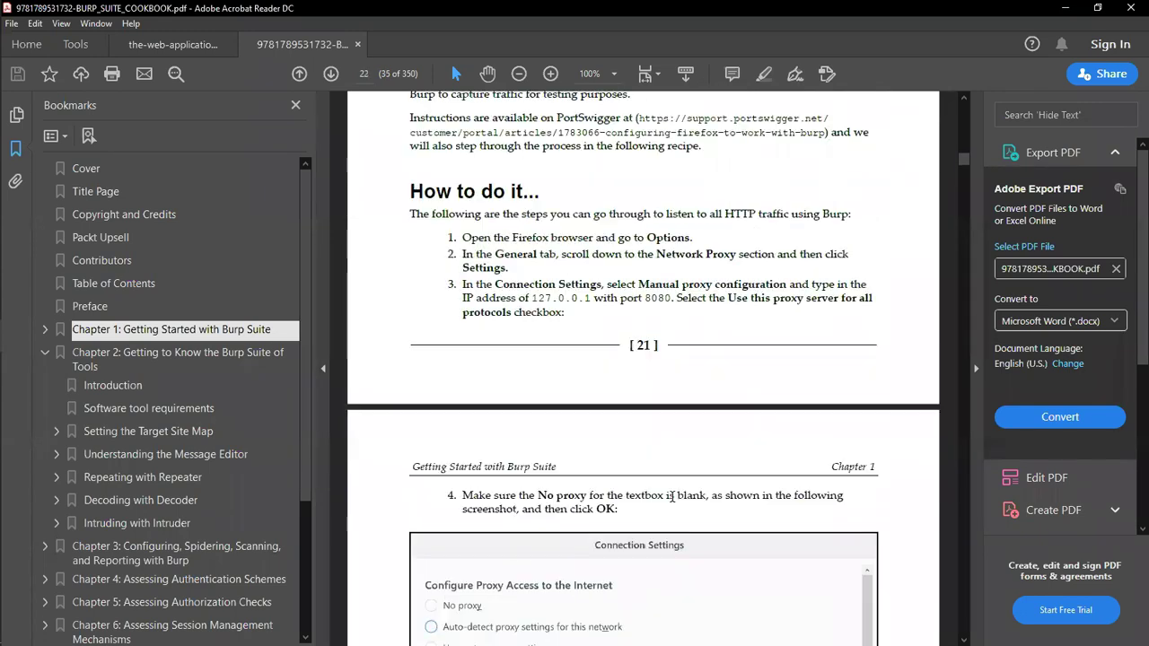
{"action": "scroll", "coordinate": [672, 497], "scroll_direction": "up", "scroll_amount": 3}
{"action": "scroll", "coordinate": [671, 497], "scroll_direction": "down", "scroll_amount": 2}
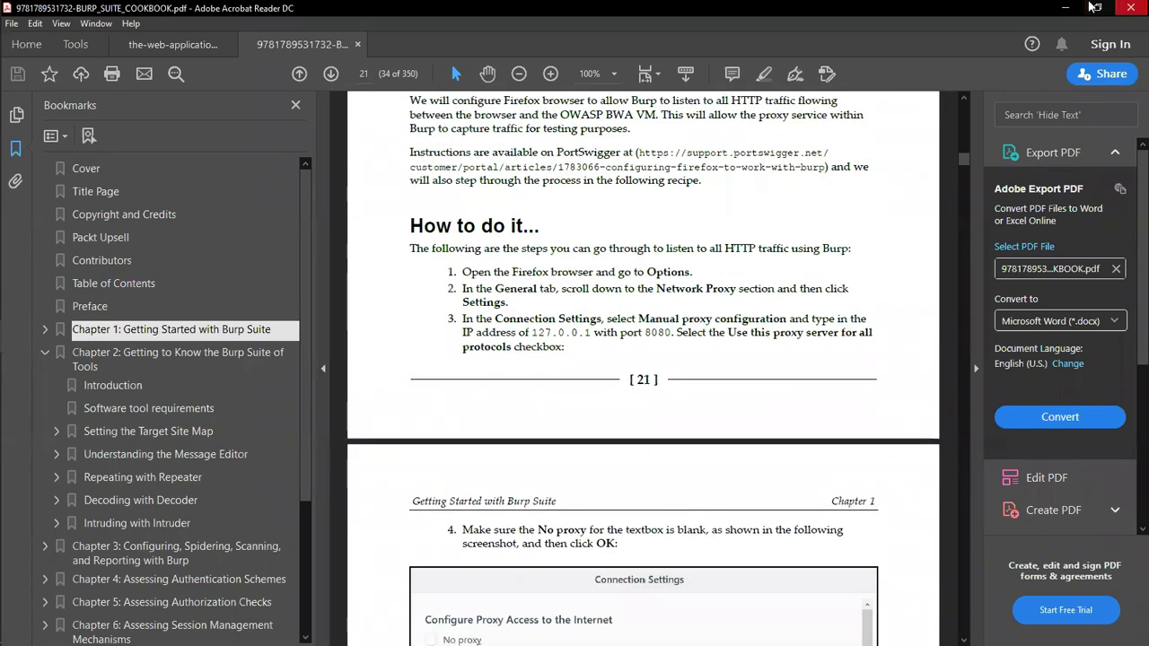
{"action": "left_click", "coordinate": [1065, 8]}
Step: Show Burp's Dashboard in the Kali VM, then bring the Terminal window forward
{"action": "left_click", "coordinate": [21, 237]}
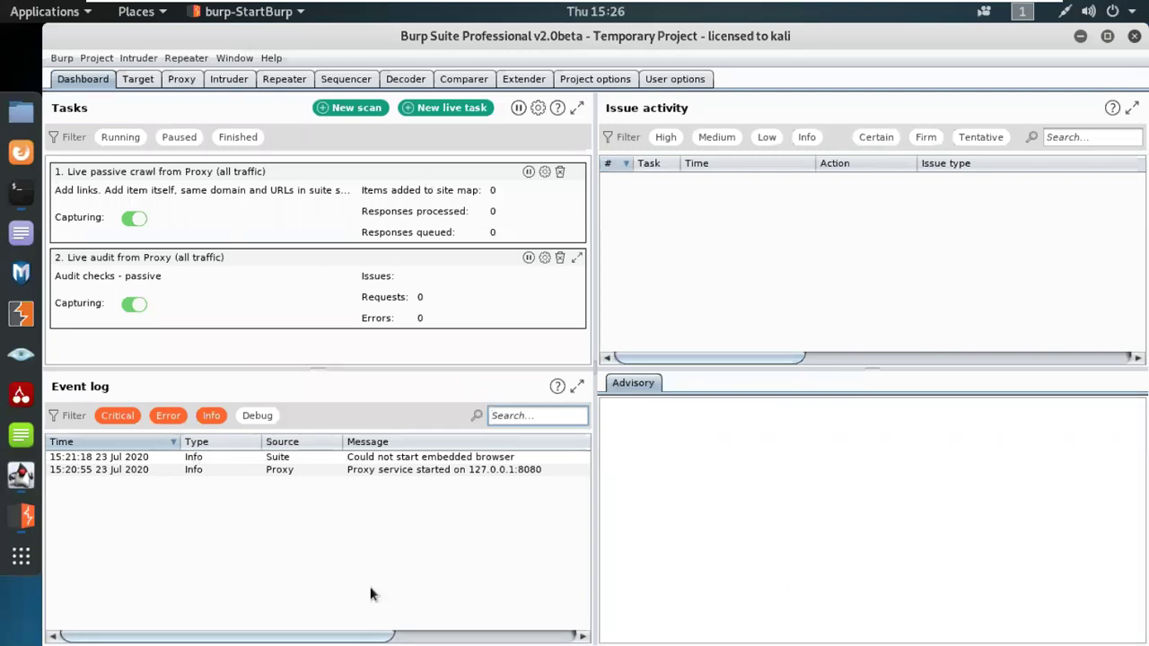
{"action": "left_click", "coordinate": [21, 193]}
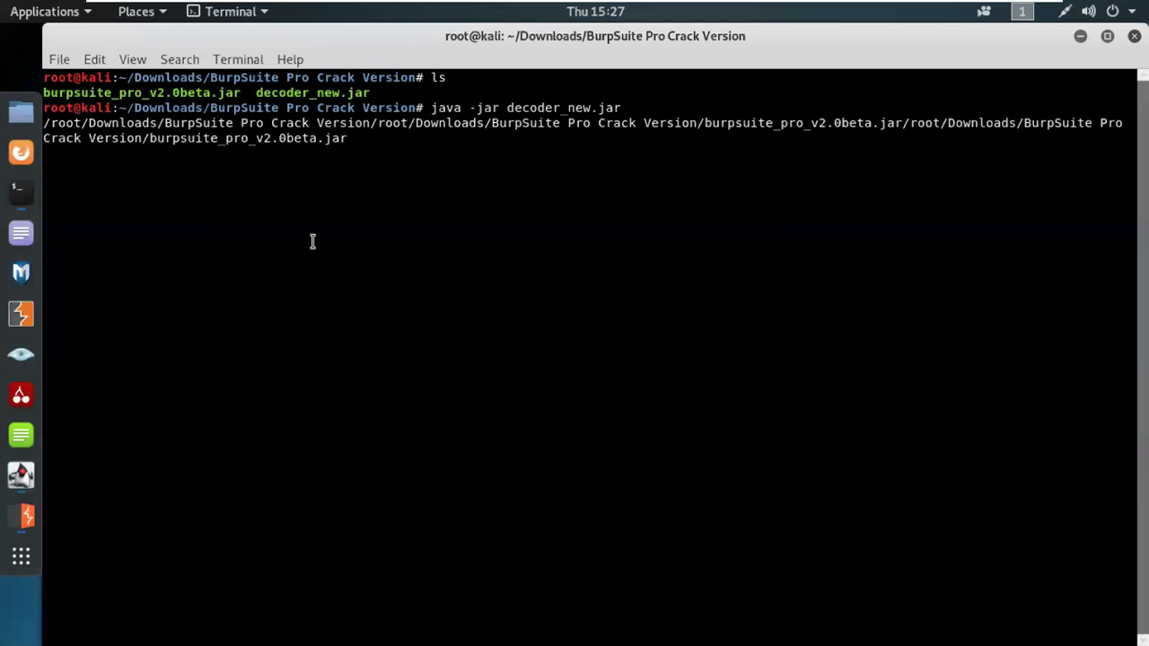
Step: In a new terminal tab, run cd, clear and ifconfig
{"action": "key", "text": "ctrl+shift+t"}
{"action": "type", "text": "cd"}
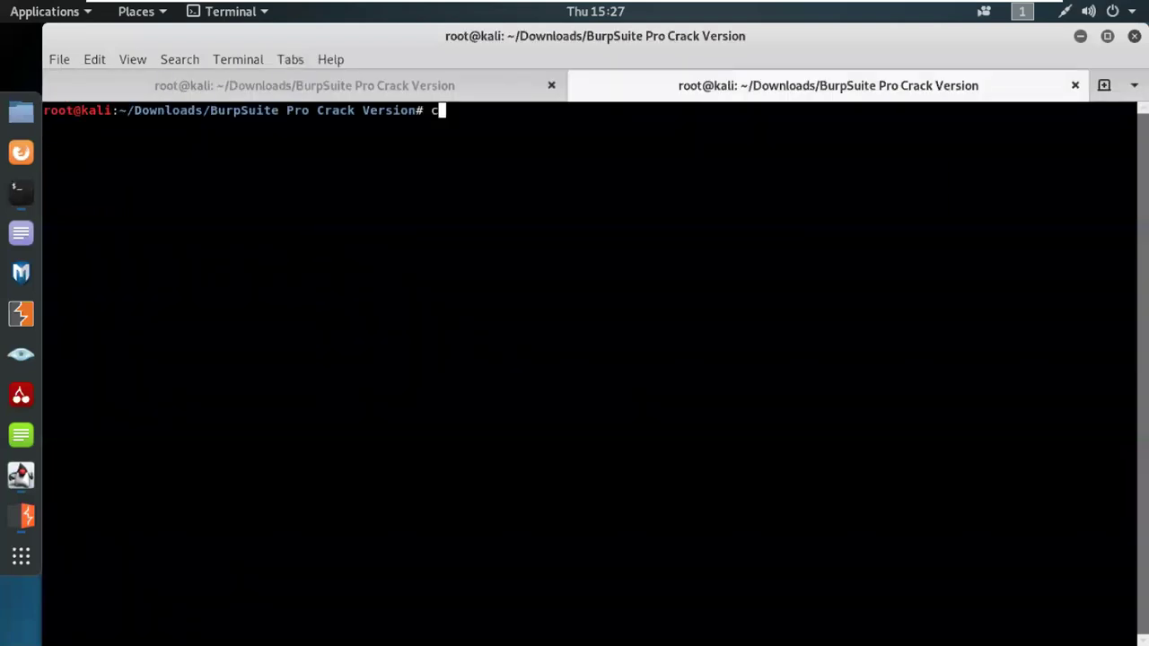
{"action": "key", "text": "Return"}
{"action": "type", "text": "clear"}
{"action": "key", "text": "Return"}
{"action": "type", "text": "ifconfig"}
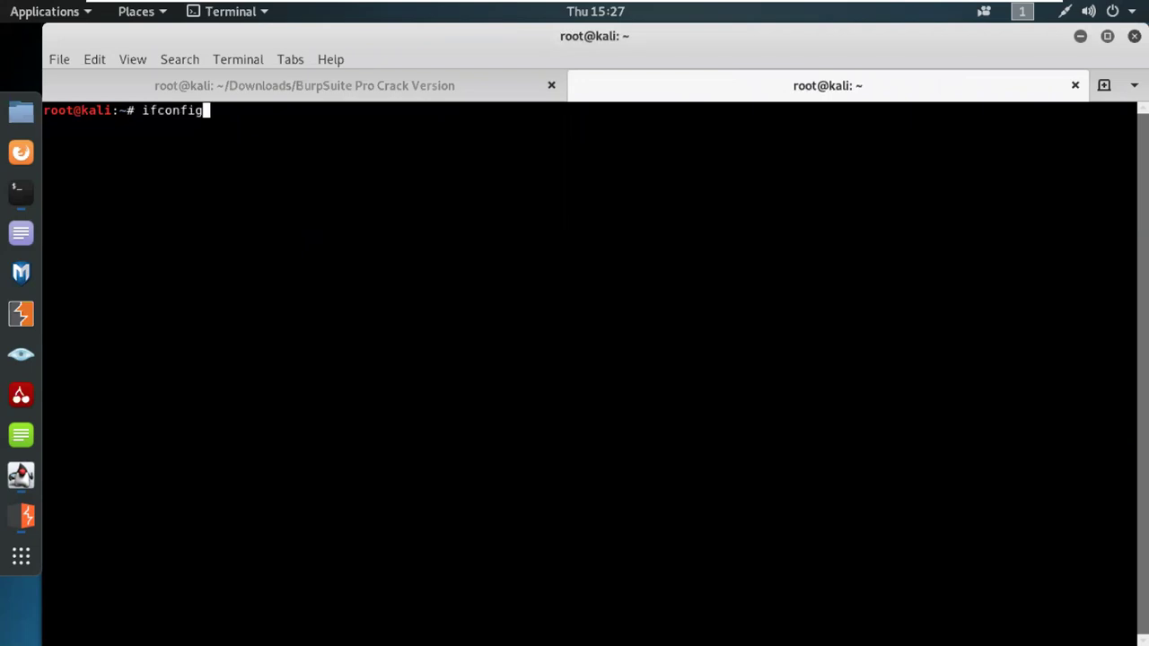
{"action": "key", "text": "Return"}
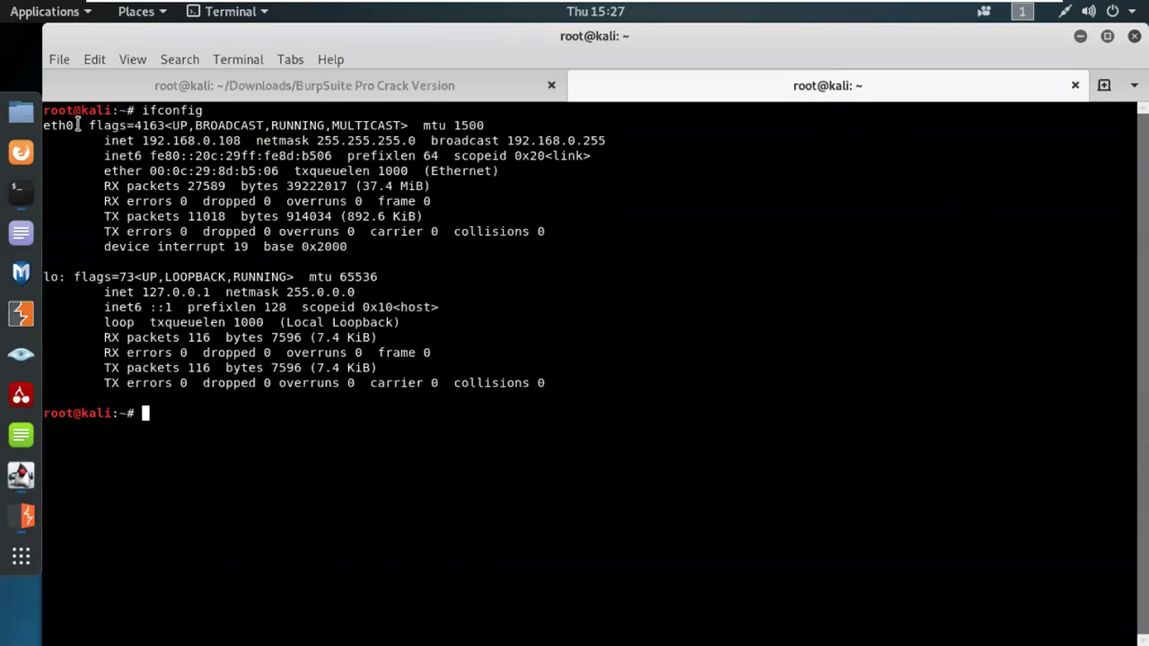
Step: Select eth0 and lo with their addresses 192.168.0.108 and 127.0.0.1
{"action": "left_click_drag", "start_coordinate": [81, 126], "coordinate": [41, 126]}
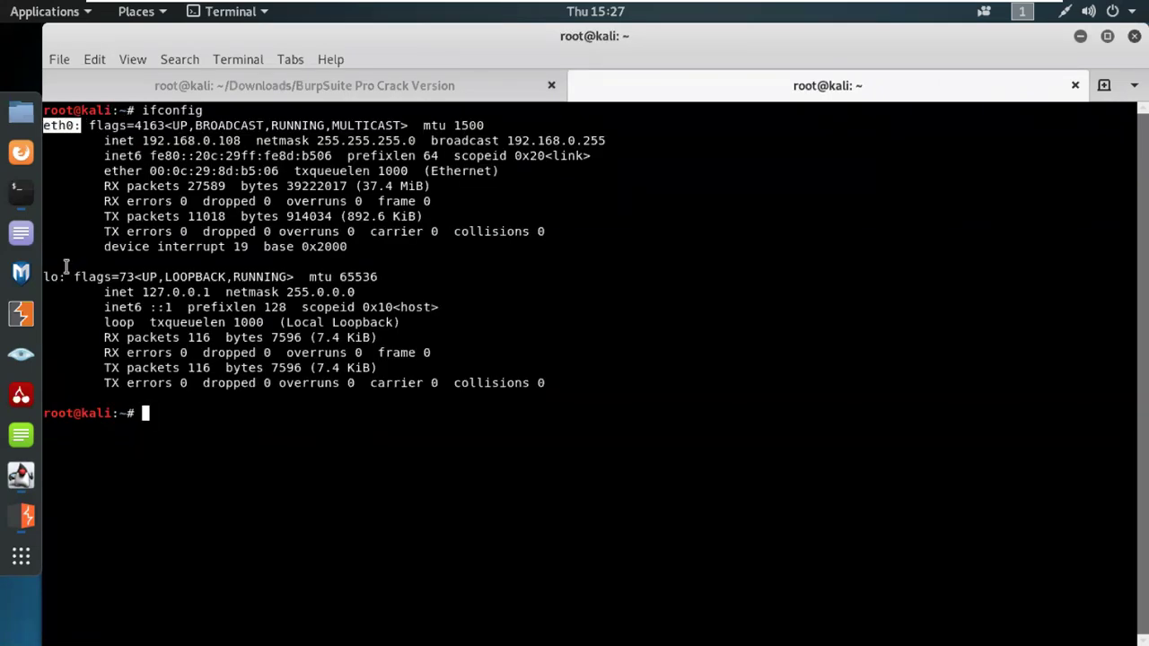
{"action": "left_click_drag", "start_coordinate": [68, 277], "coordinate": [43, 276]}
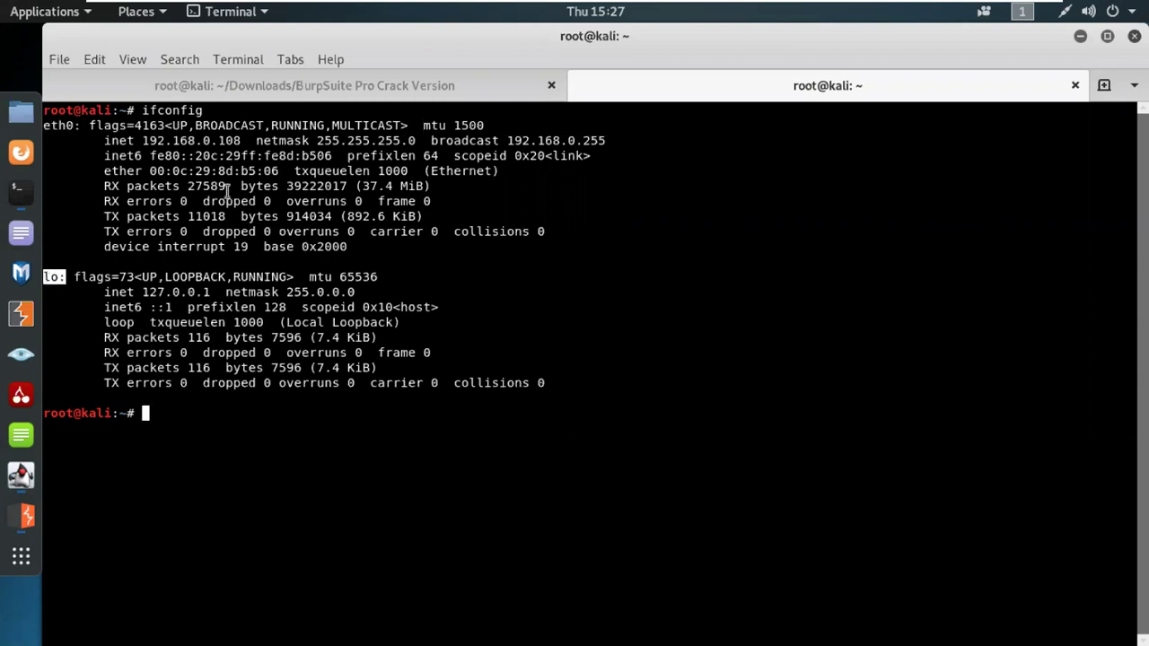
{"action": "left_click_drag", "start_coordinate": [134, 141], "coordinate": [239, 141]}
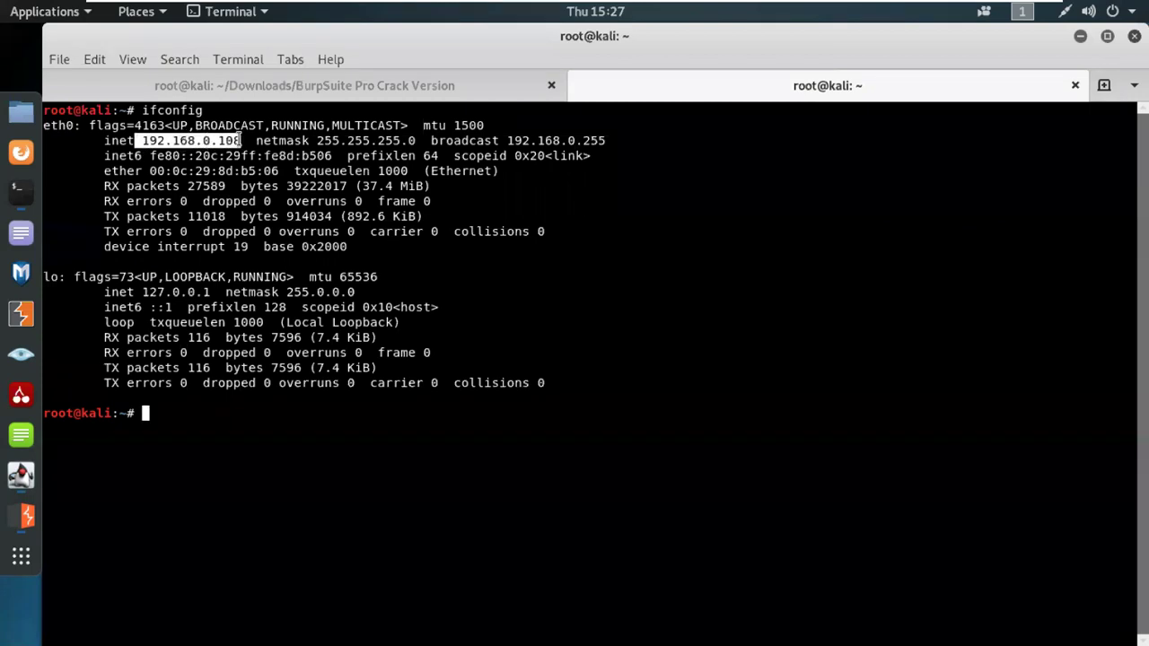
{"action": "left_click_drag", "start_coordinate": [142, 292], "coordinate": [210, 292]}
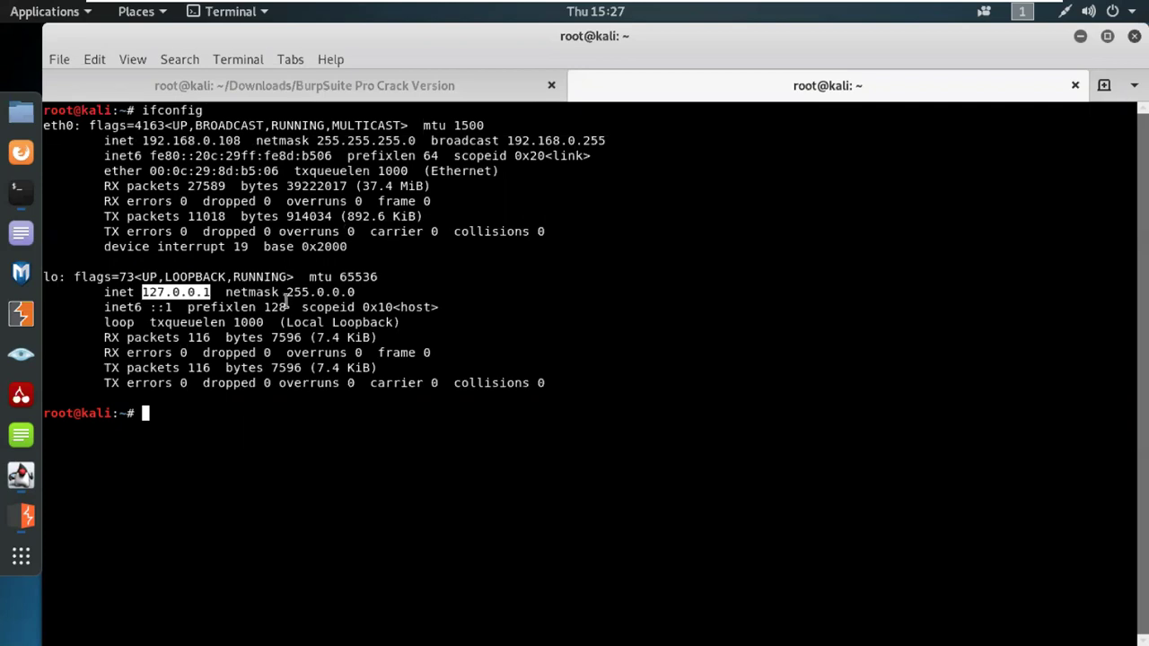
Step: Launch Firefox, open PortSwigger's Payload positions page in a new tab, then minimize Firefox
{"action": "left_click", "coordinate": [24, 159]}
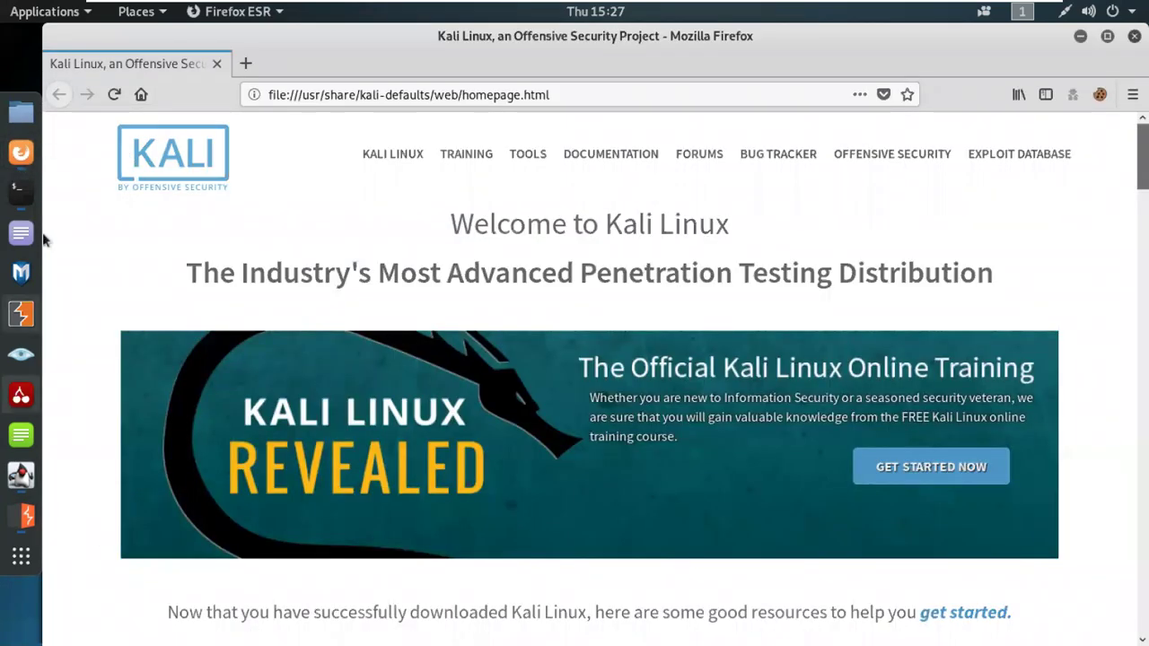
{"action": "left_click", "coordinate": [243, 65]}
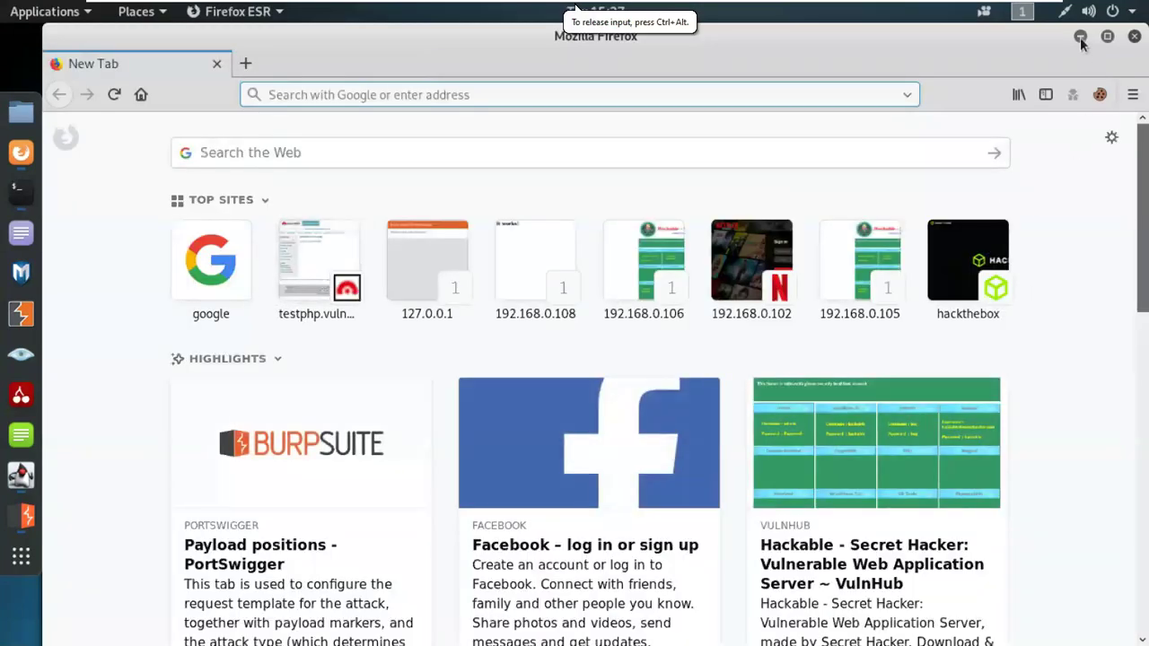
{"action": "left_click", "coordinate": [305, 471]}
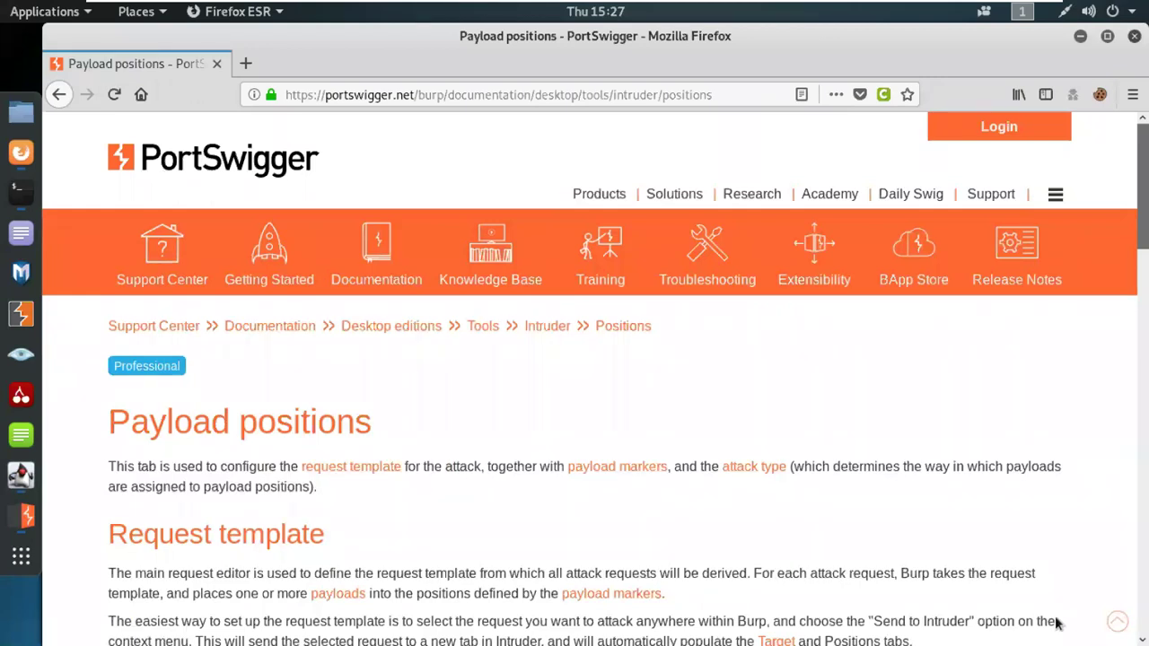
{"action": "left_click", "coordinate": [1081, 39]}
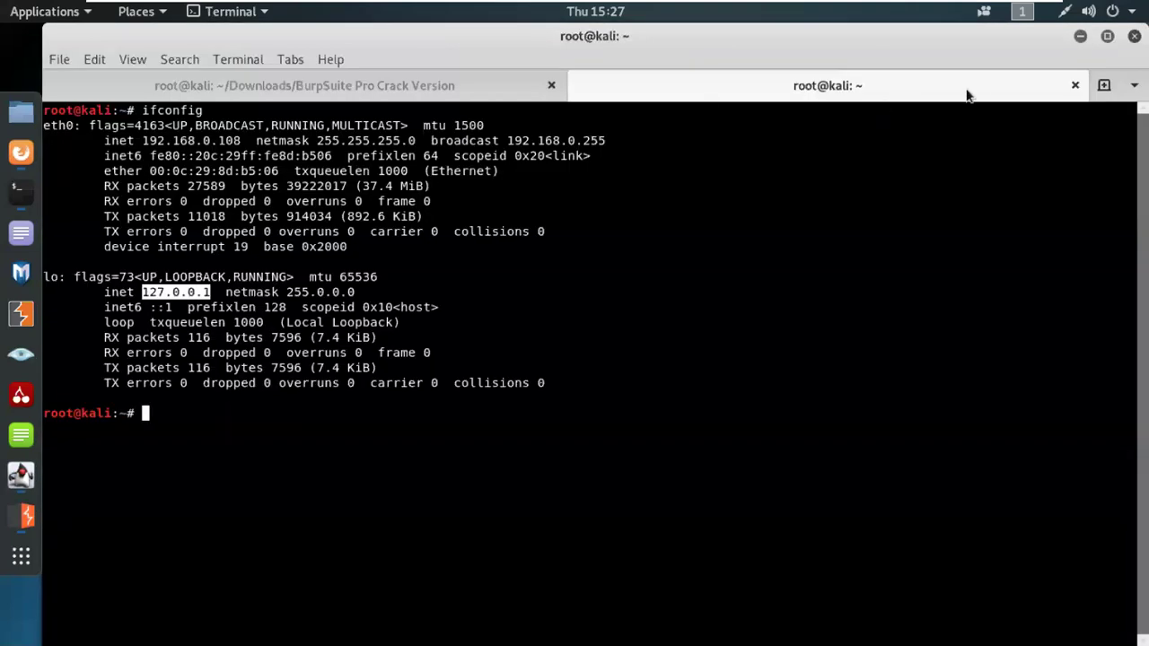
Step: Back in Burp, go to Proxy > Intercept and toggle interception until it reads 'Intercept is off'
{"action": "left_click", "coordinate": [1081, 36]}
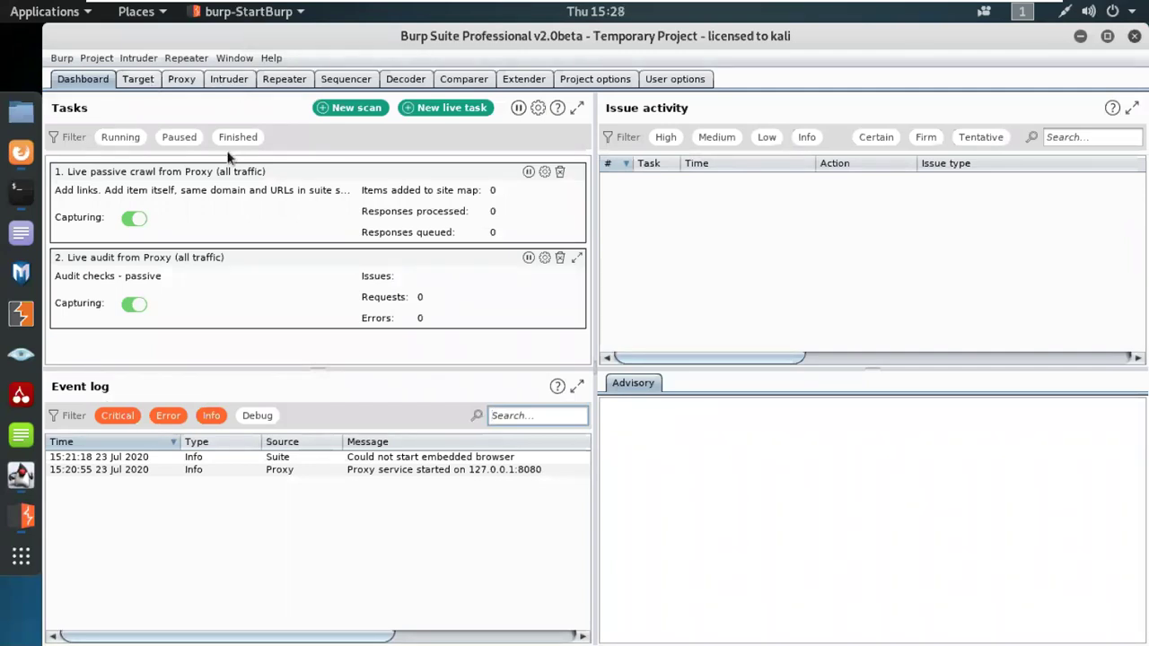
{"action": "left_click", "coordinate": [185, 82]}
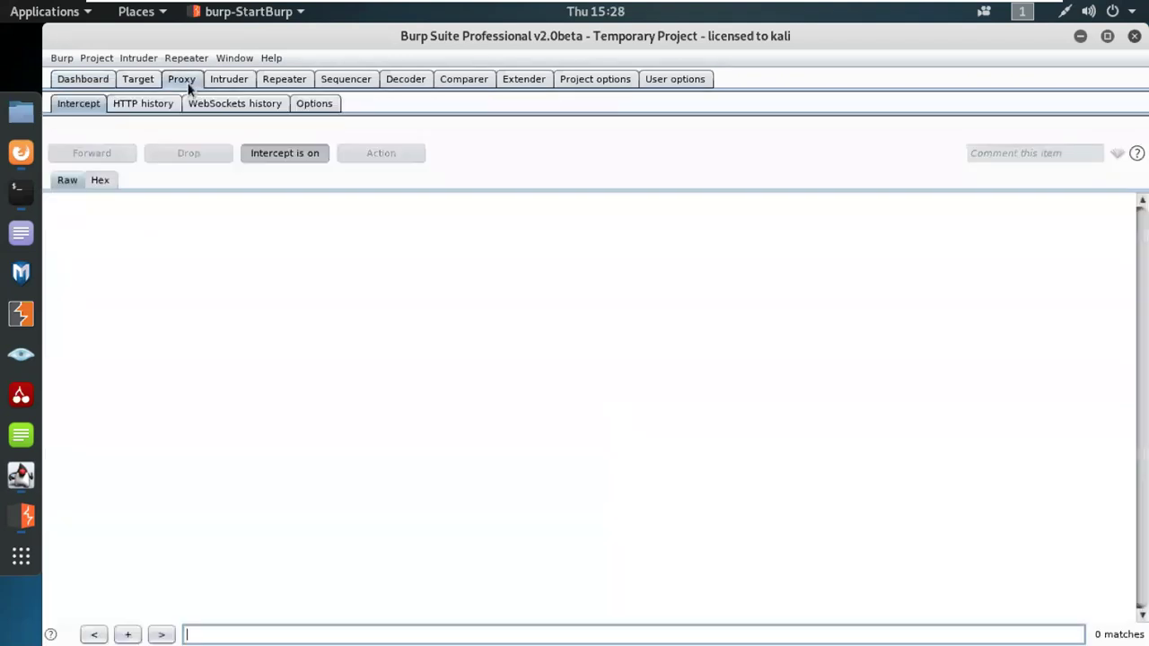
{"action": "left_click", "coordinate": [94, 109]}
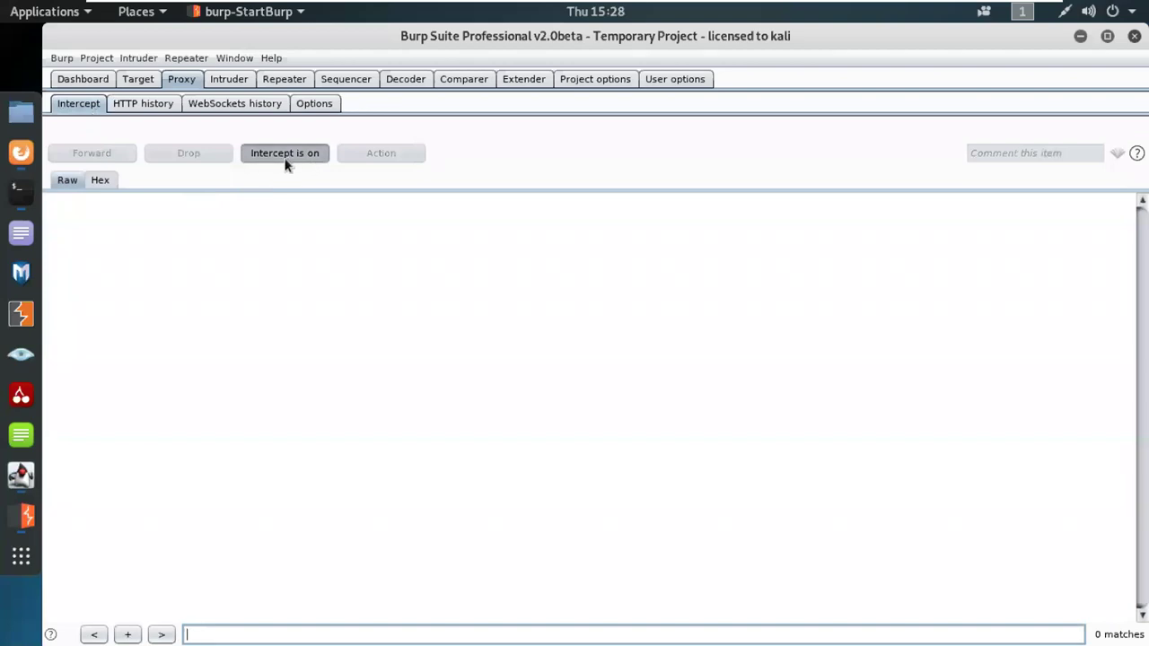
{"action": "left_click", "coordinate": [287, 158]}
{"action": "left_click", "coordinate": [285, 155]}
{"action": "left_click", "coordinate": [285, 154]}
{"action": "left_click", "coordinate": [285, 154]}
{"action": "left_click", "coordinate": [285, 154]}
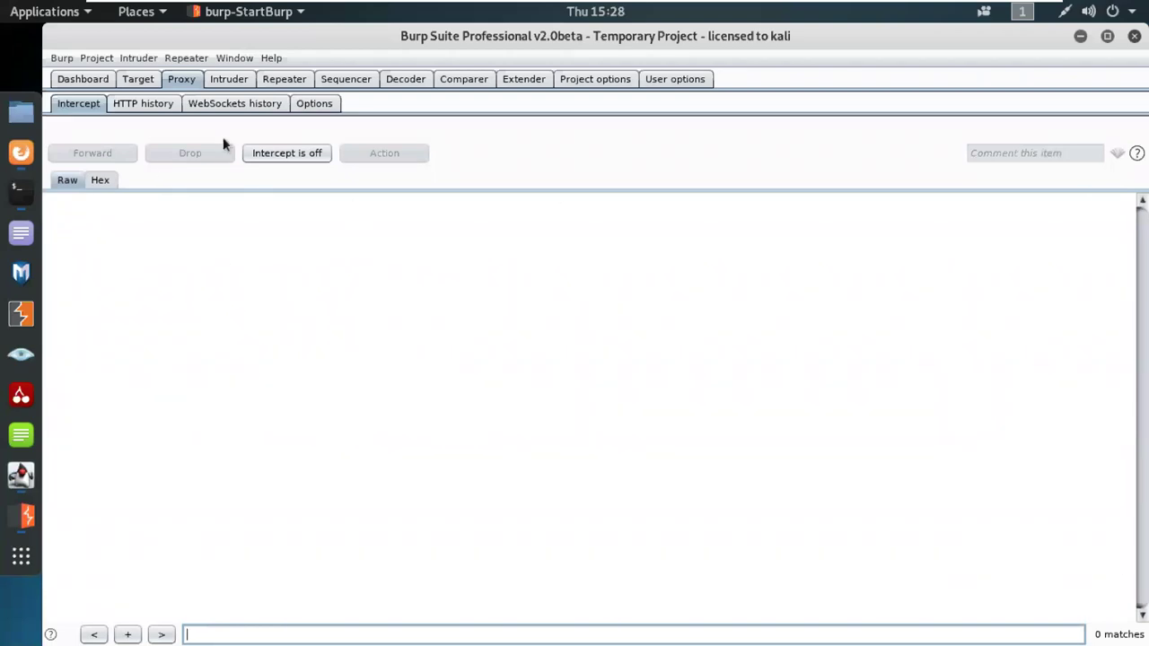
Step: Browse the Proxy HTTP and WebSockets histories, then the Options page showing the 127.0.0.1:8080 listener
{"action": "left_click", "coordinate": [142, 105]}
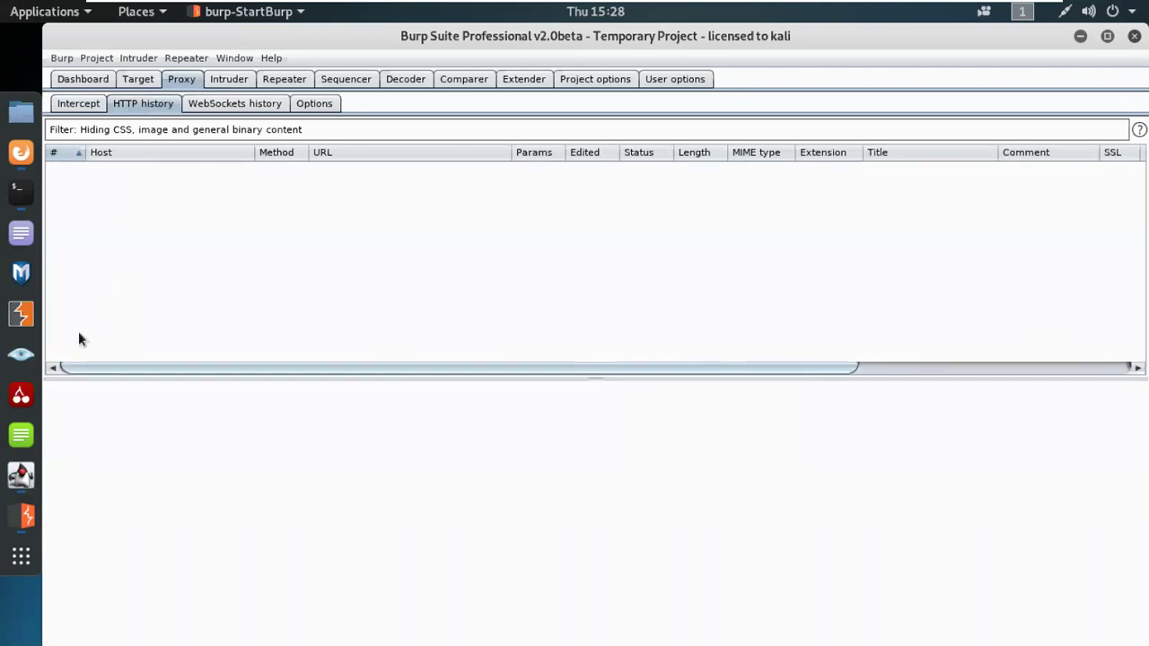
{"action": "left_click", "coordinate": [225, 106]}
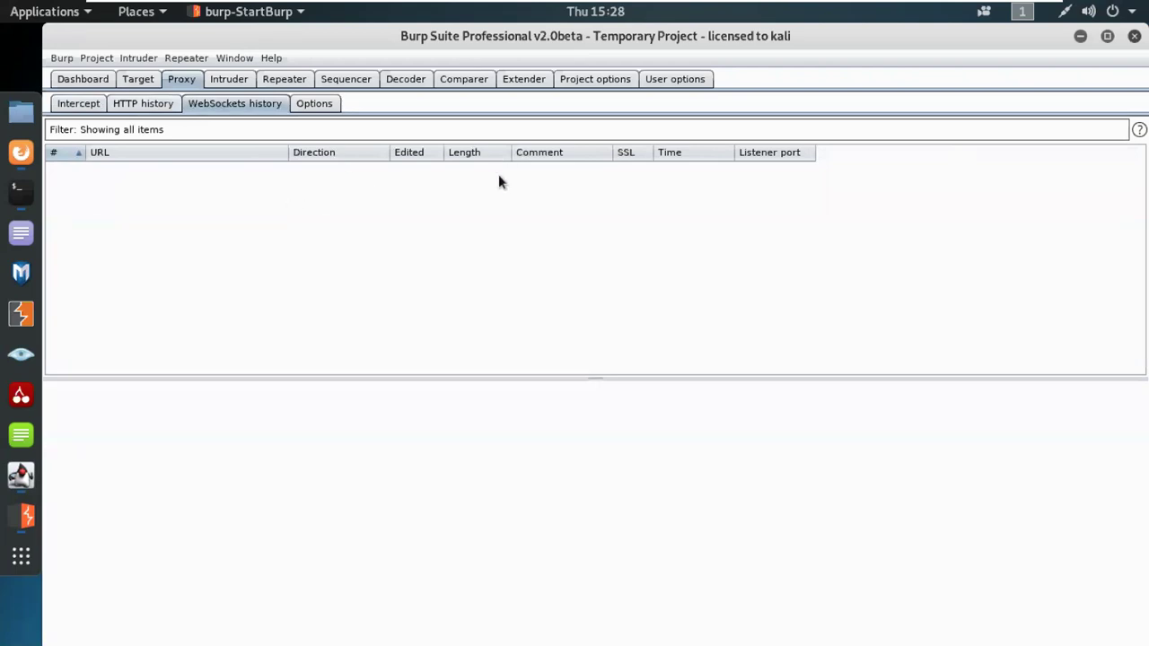
{"action": "left_click", "coordinate": [331, 106]}
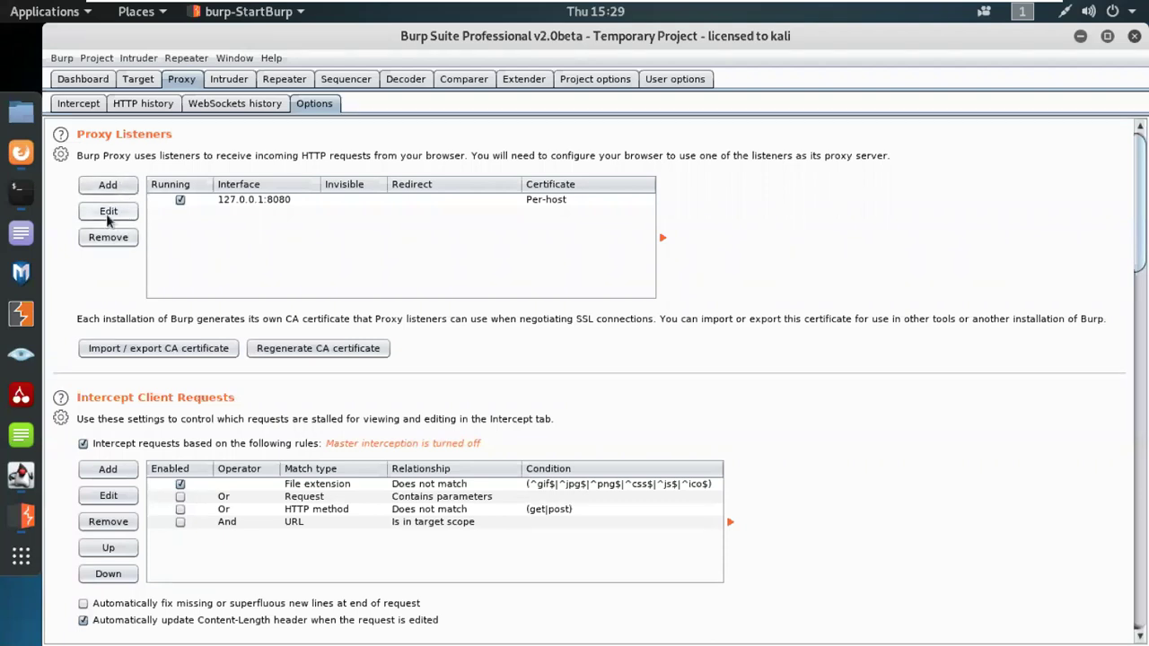
Step: Start adding a new proxy listener and review its bind port and specific-address options
{"action": "left_click", "coordinate": [108, 186]}
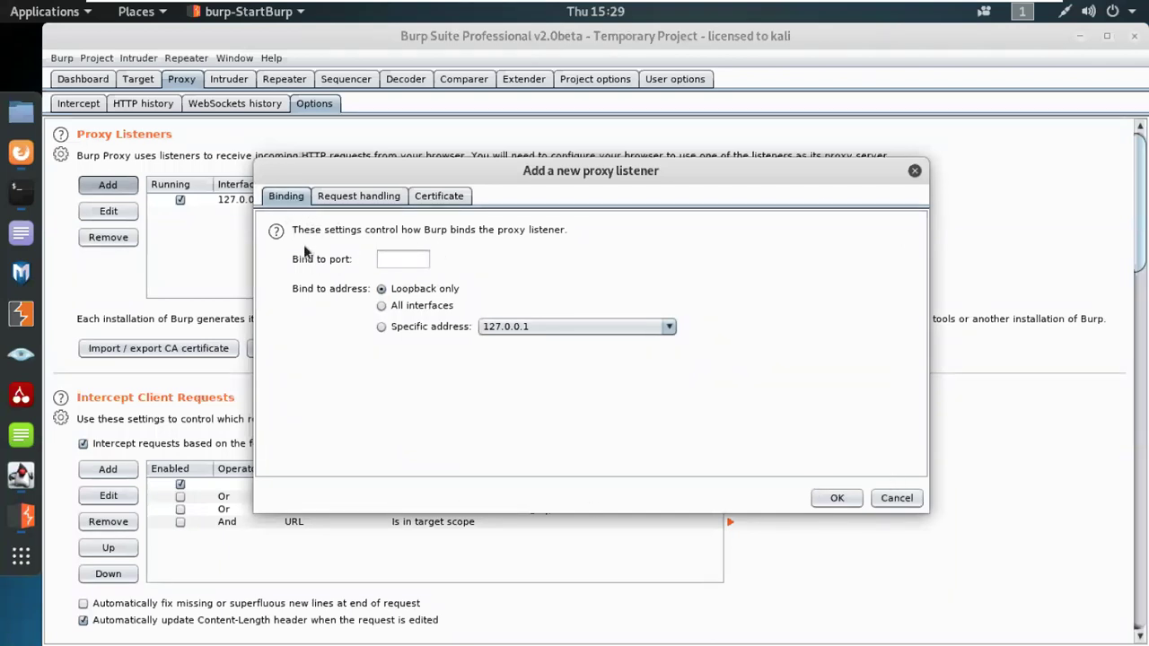
{"action": "left_click", "coordinate": [383, 261]}
{"action": "left_click", "coordinate": [555, 328]}
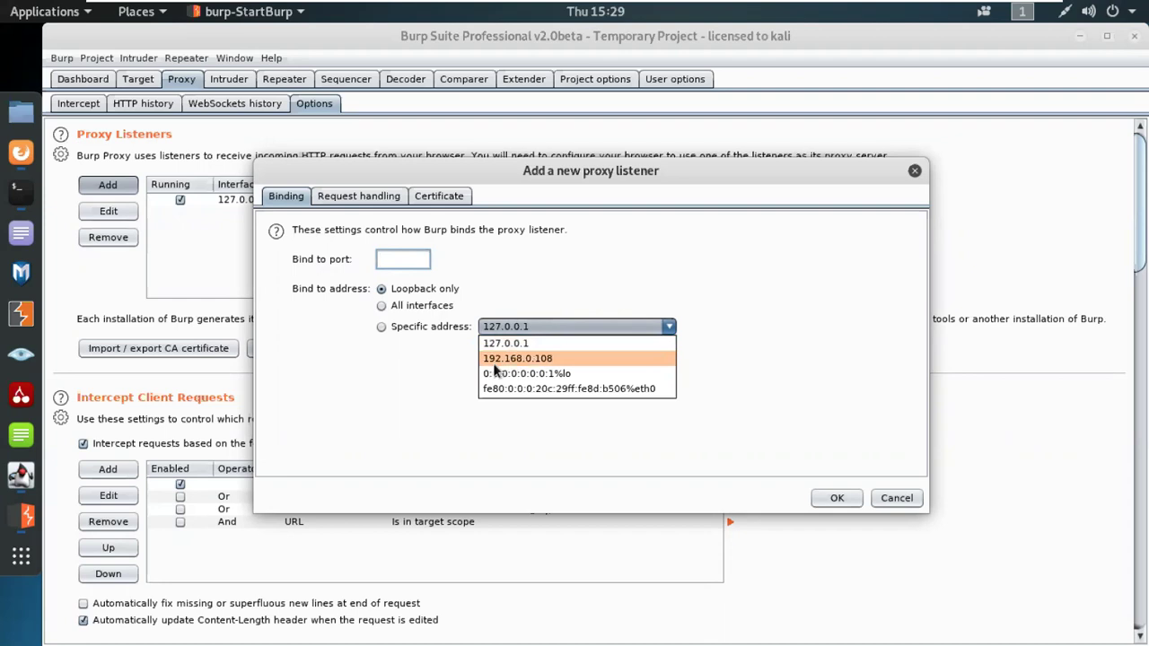
{"action": "key", "text": "Escape"}
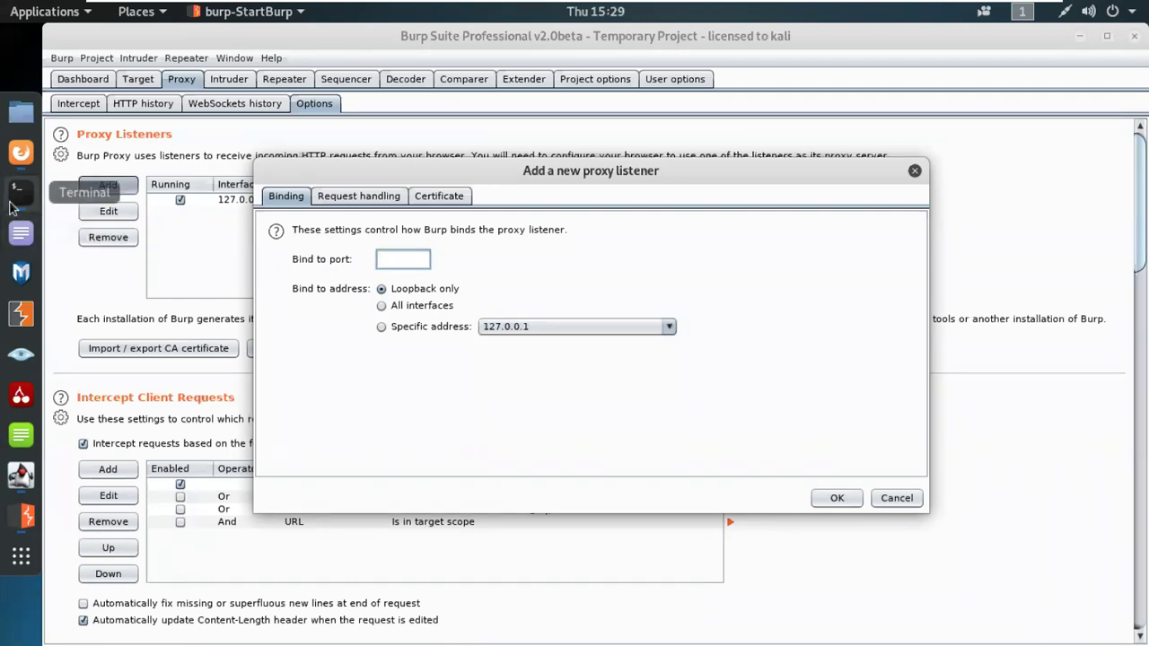
Step: Look up the eth0 address 192.168.0.108 in Terminal, then view the listener's Request handling settings
{"action": "left_click", "coordinate": [10, 208]}
{"action": "triple_click", "coordinate": [212, 141]}
{"action": "double_click", "coordinate": [212, 141]}
{"action": "left_click", "coordinate": [213, 141]}
{"action": "double_click", "coordinate": [213, 141]}
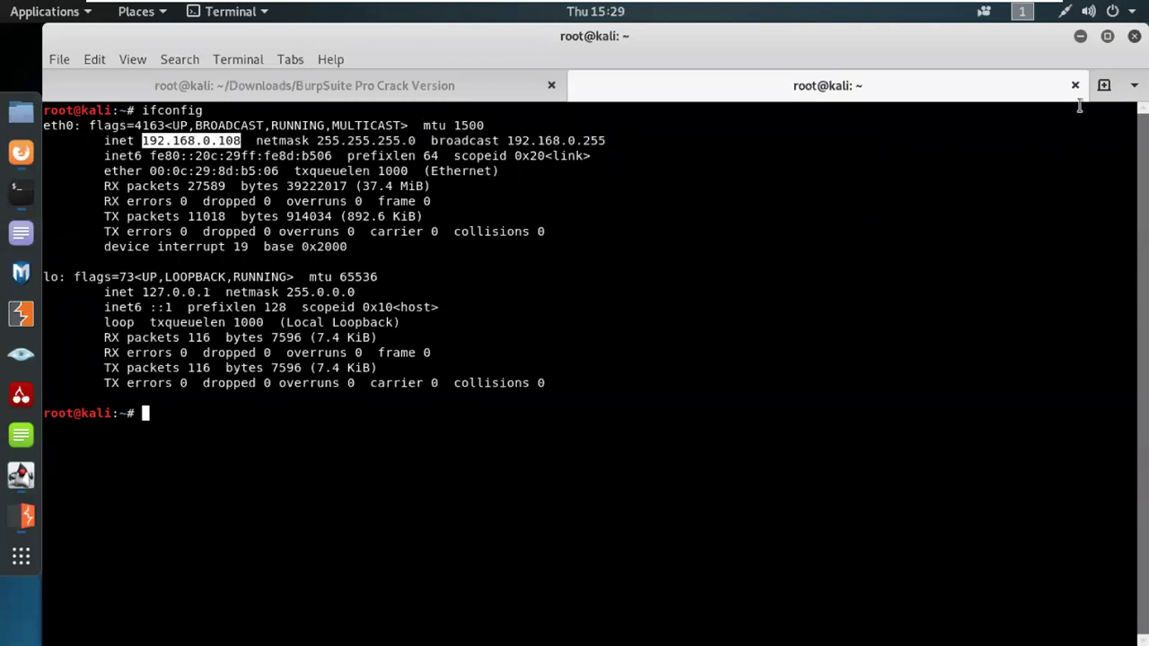
{"action": "left_click", "coordinate": [1079, 36]}
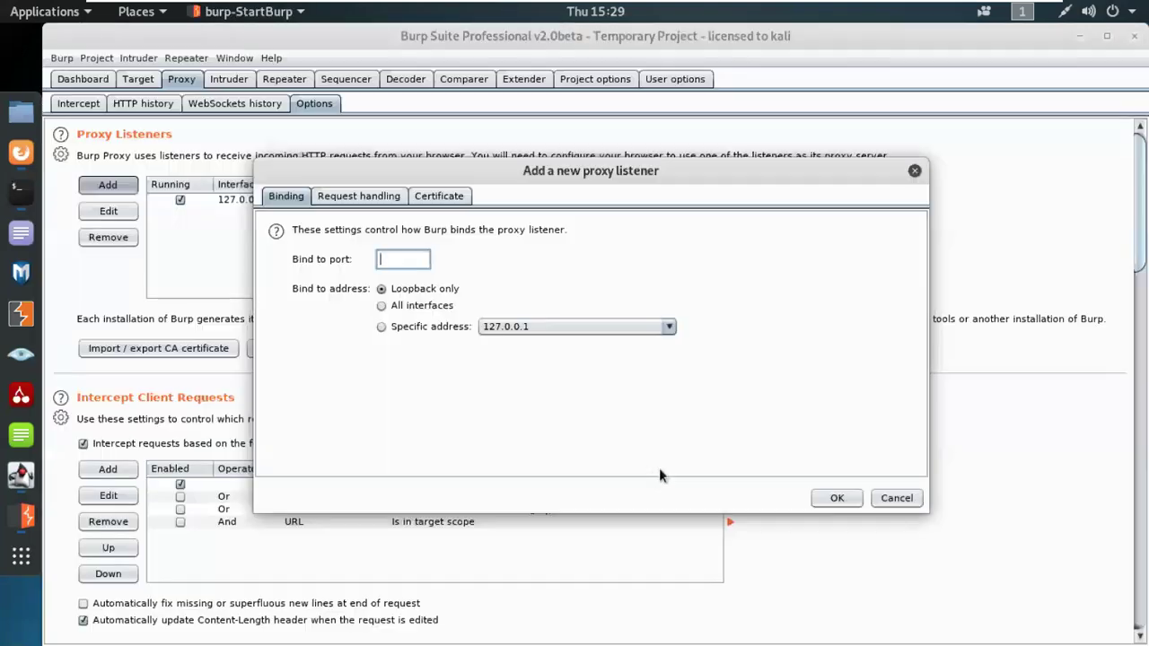
{"action": "left_click", "coordinate": [368, 196]}
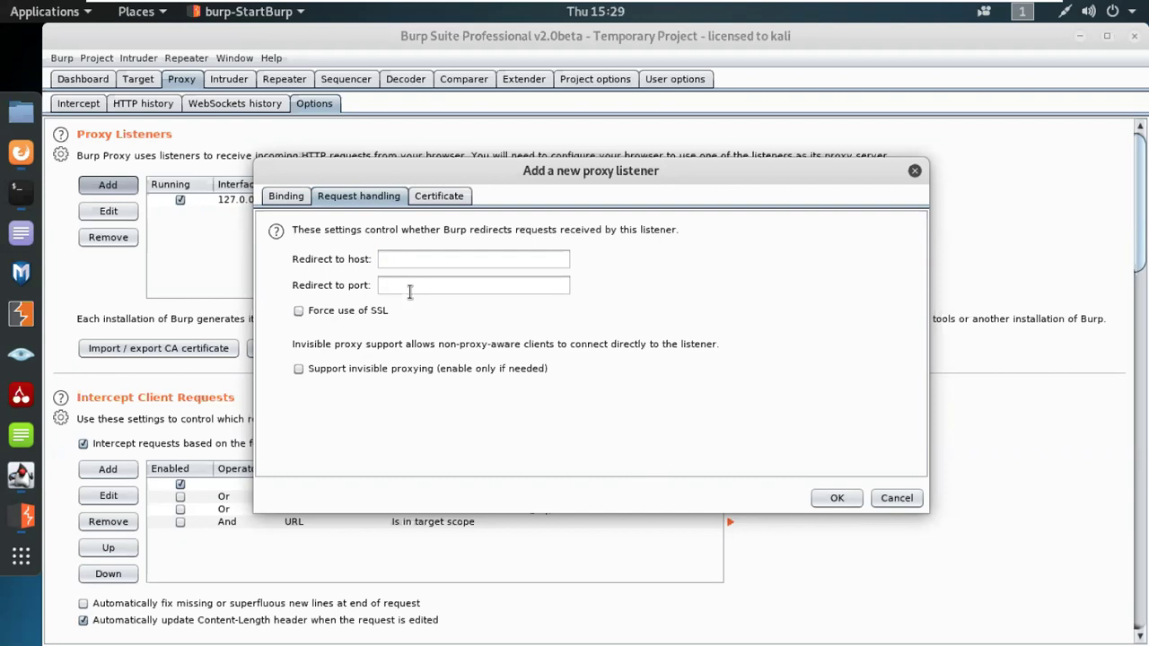
Step: Review the new listener's Certificate options, then close the dialog without adding the listener
{"action": "left_click", "coordinate": [437, 197]}
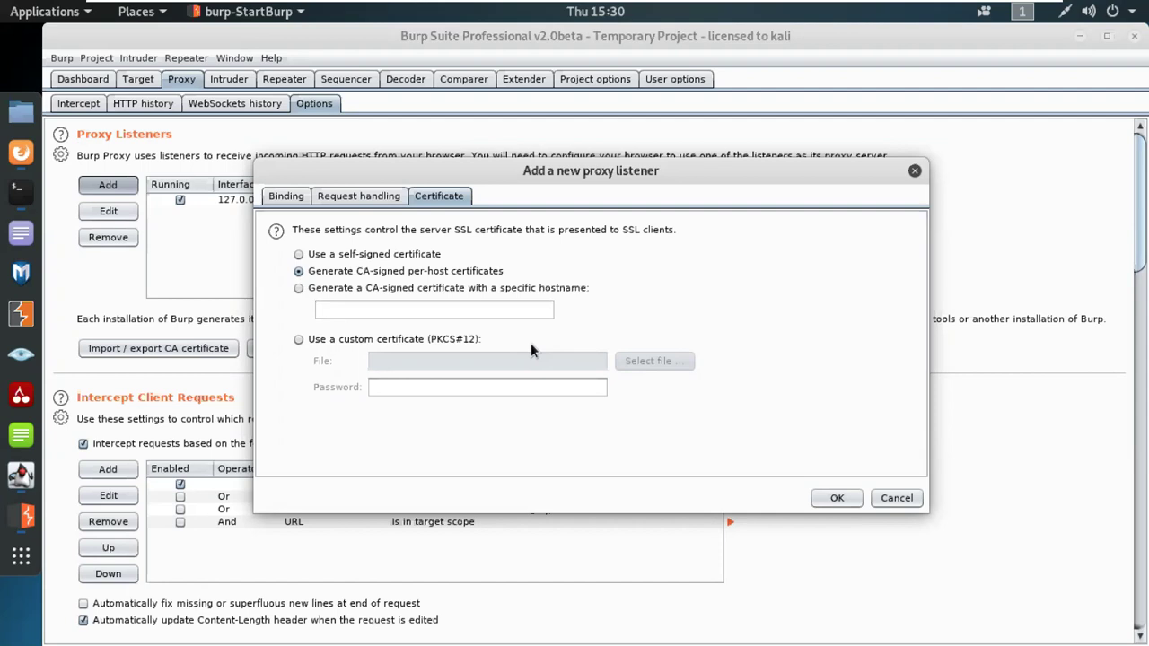
{"action": "left_click", "coordinate": [919, 170]}
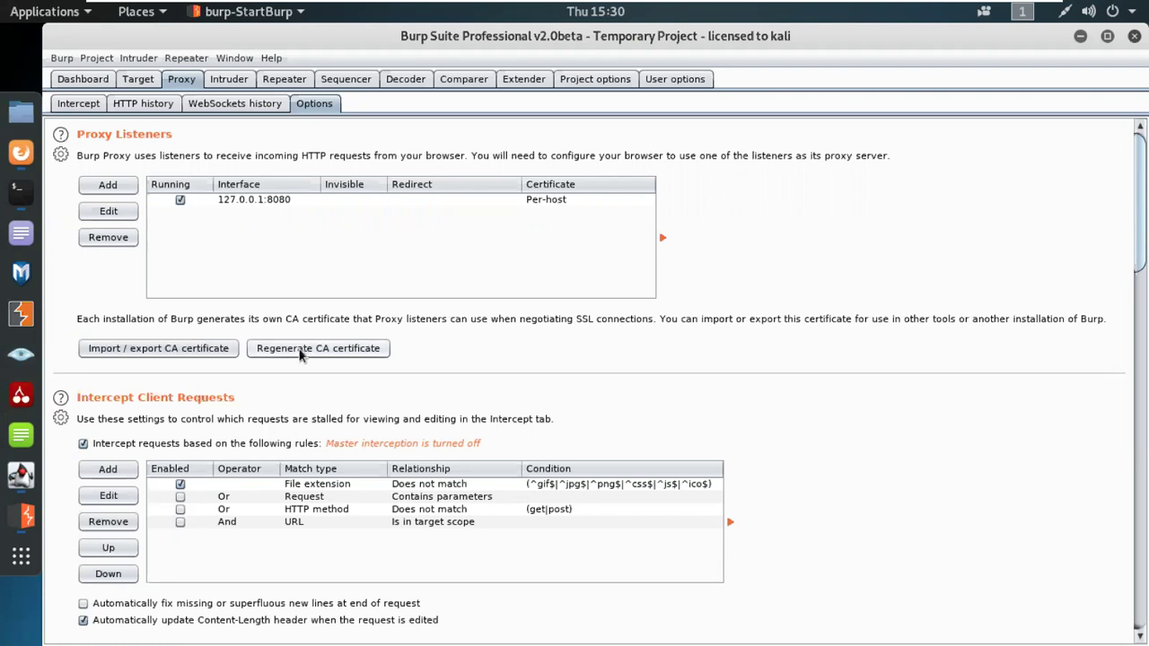
Step: Regenerate Burp's CA certificate with confirmation, then scroll down through the Proxy Options to Miscellaneous
{"action": "left_click", "coordinate": [348, 355]}
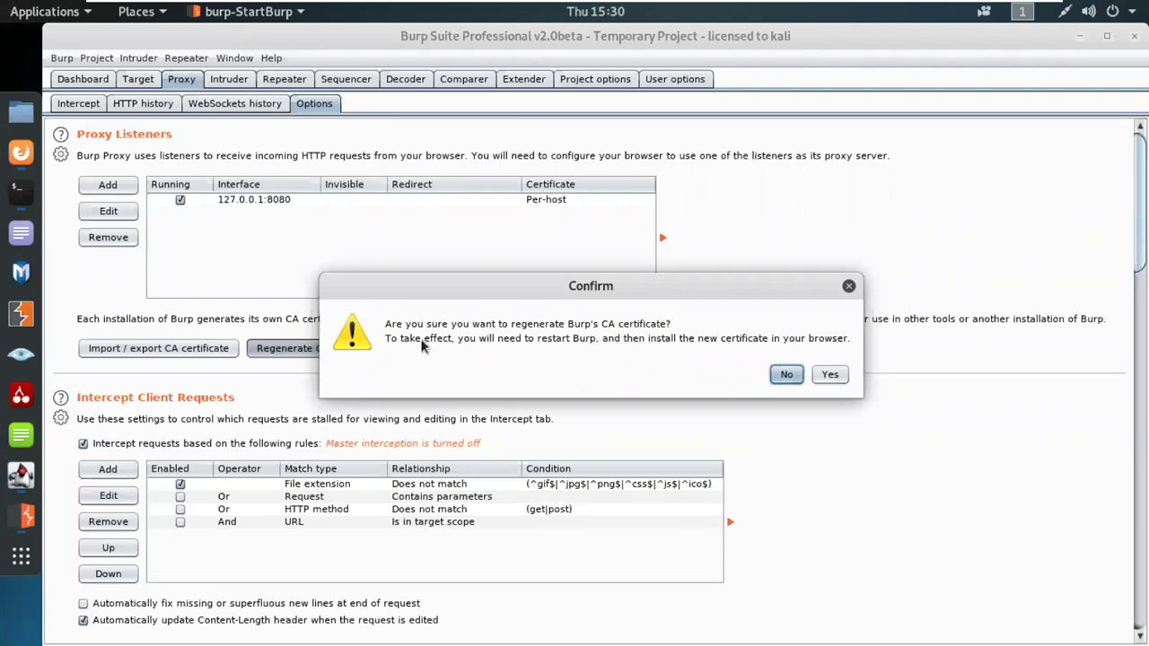
{"action": "left_click", "coordinate": [842, 375]}
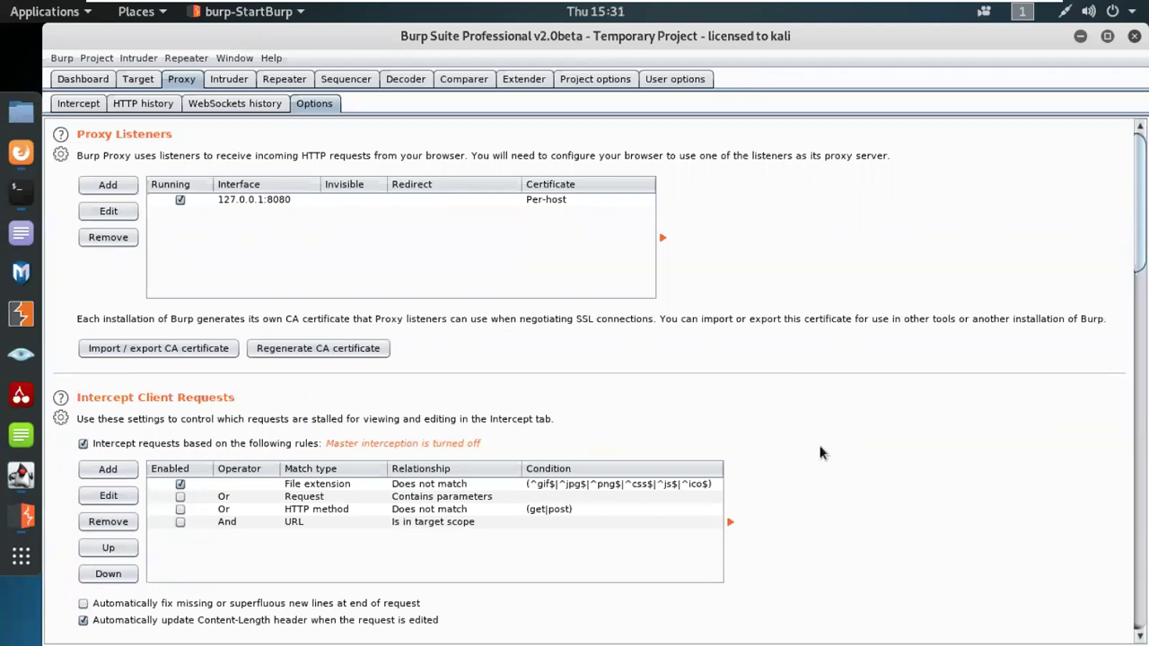
{"action": "scroll", "coordinate": [820, 449], "scroll_direction": "down", "scroll_amount": 5}
{"action": "scroll", "coordinate": [820, 451], "scroll_direction": "down", "scroll_amount": 10}
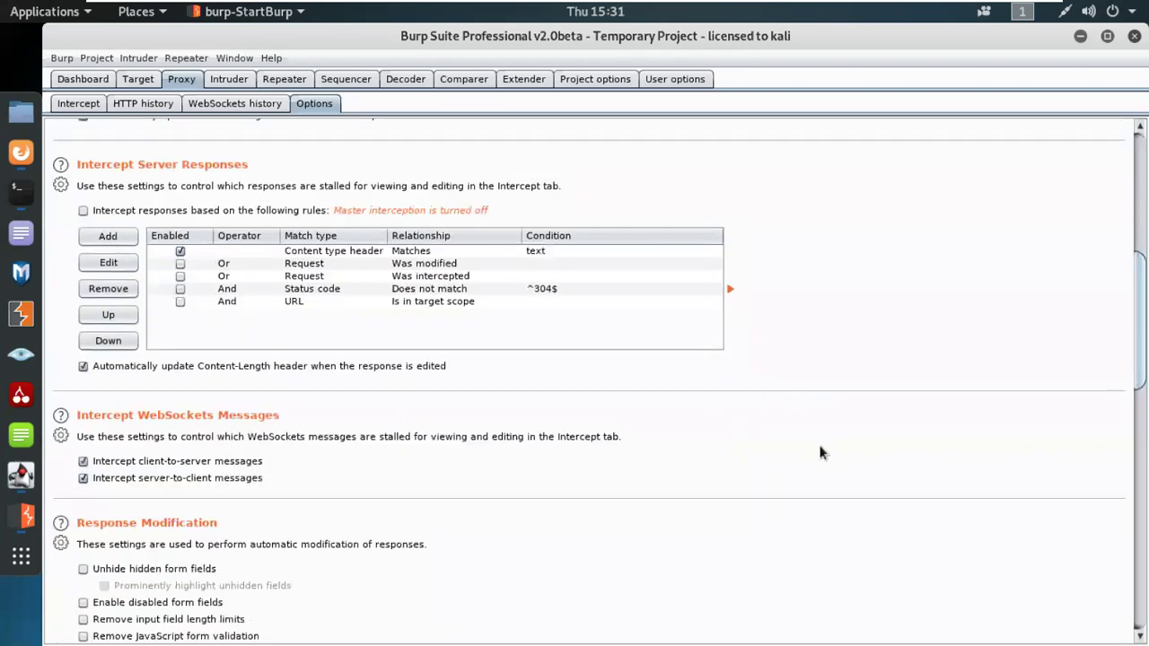
{"action": "scroll", "coordinate": [819, 451], "scroll_direction": "down", "scroll_amount": 1}
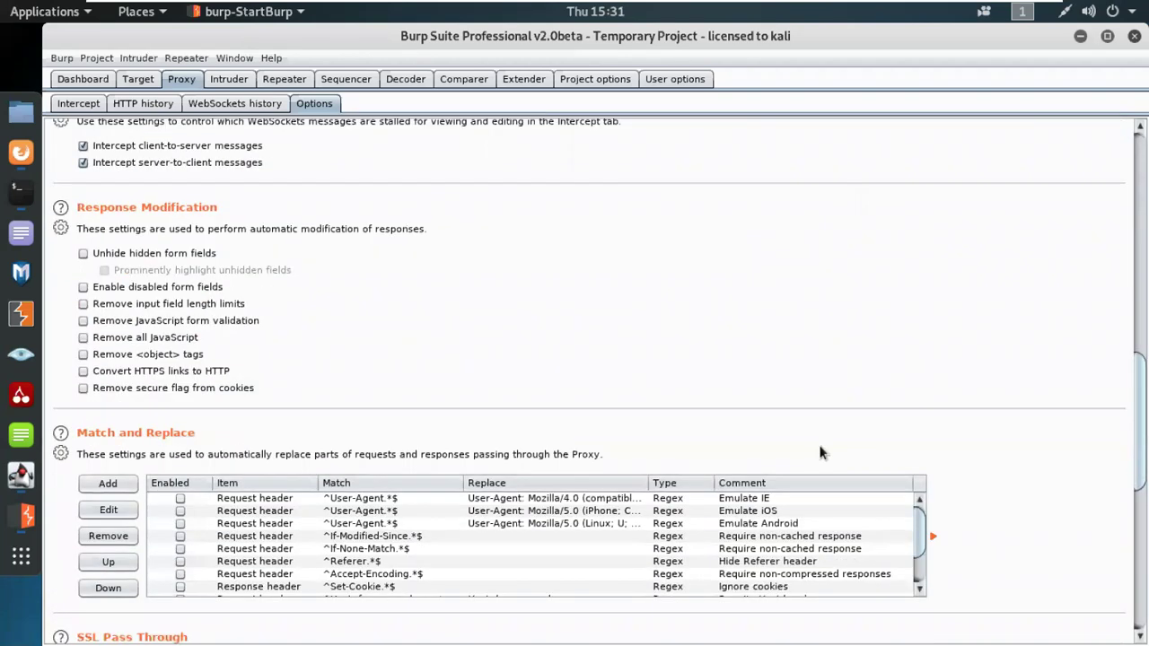
{"action": "scroll", "coordinate": [126, 462], "scroll_direction": "down", "scroll_amount": 5}
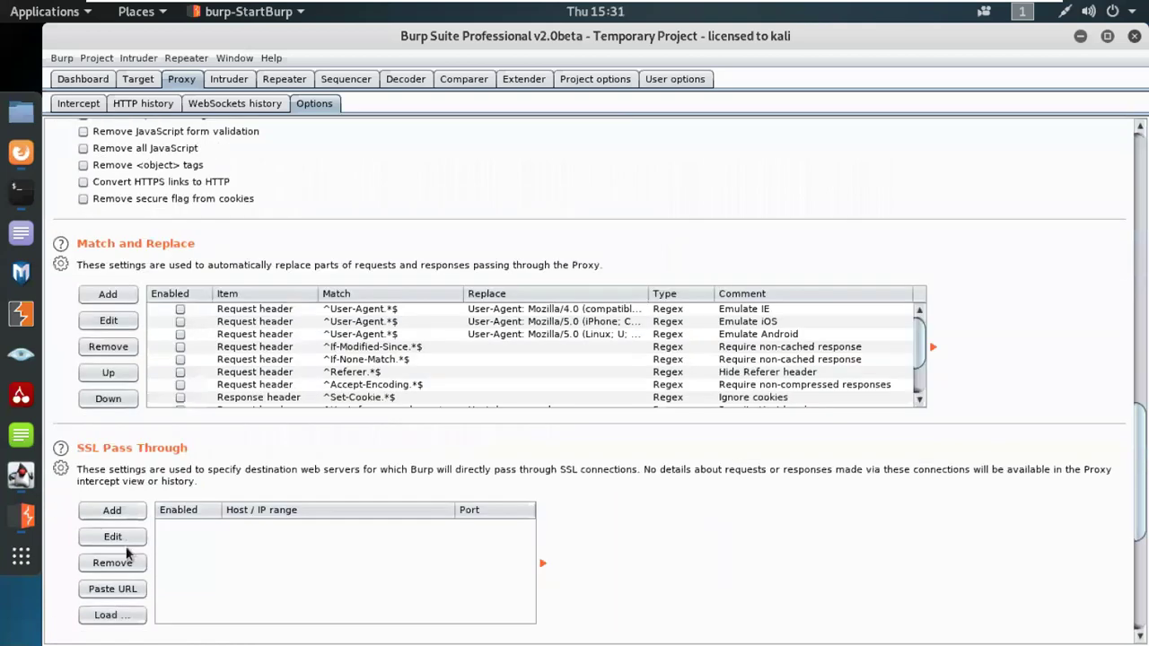
{"action": "scroll", "coordinate": [110, 478], "scroll_direction": "down", "scroll_amount": 1}
{"action": "scroll", "coordinate": [106, 384], "scroll_direction": "down", "scroll_amount": 4}
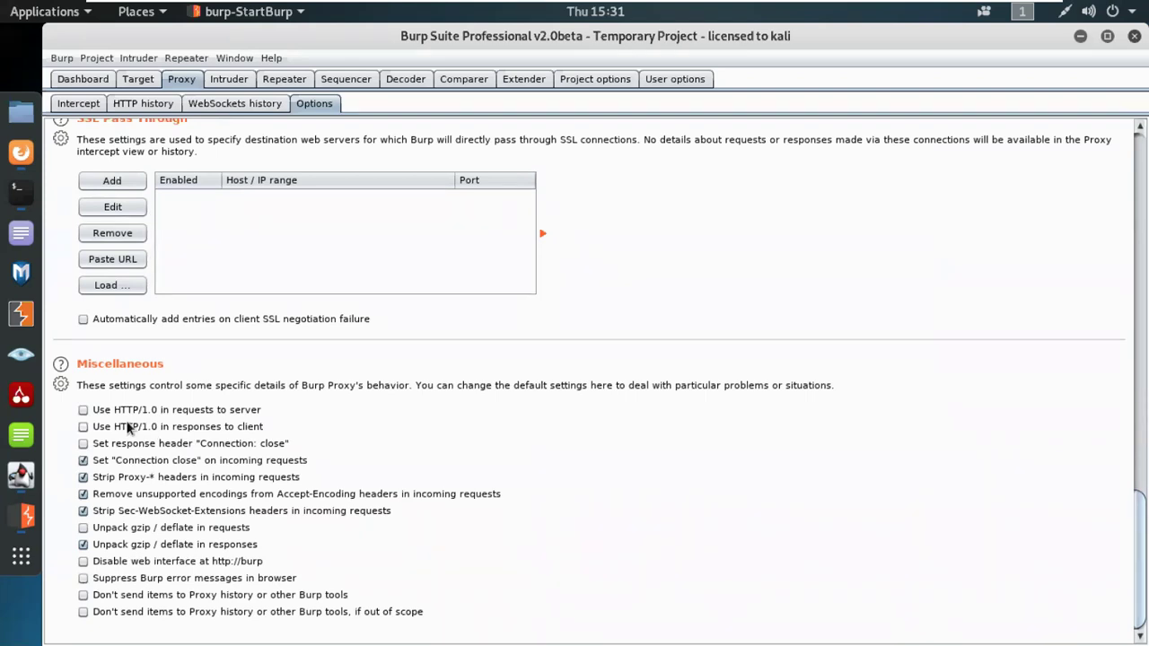
Step: Scroll back to the top of Proxy Options, then switch to Firefox's PortSwigger docs page
{"action": "scroll", "coordinate": [128, 429], "scroll_direction": "up", "scroll_amount": 5}
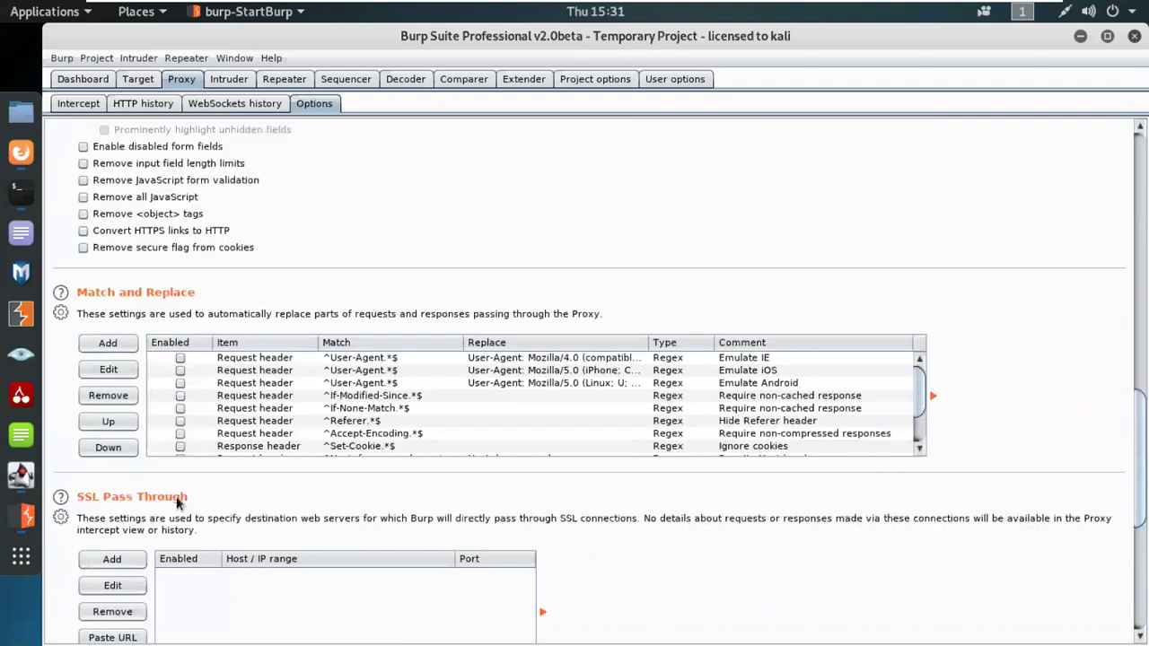
{"action": "scroll", "coordinate": [176, 503], "scroll_direction": "down", "scroll_amount": 2}
{"action": "scroll", "coordinate": [169, 492], "scroll_direction": "up", "scroll_amount": 4}
{"action": "scroll", "coordinate": [363, 420], "scroll_direction": "down", "scroll_amount": 3}
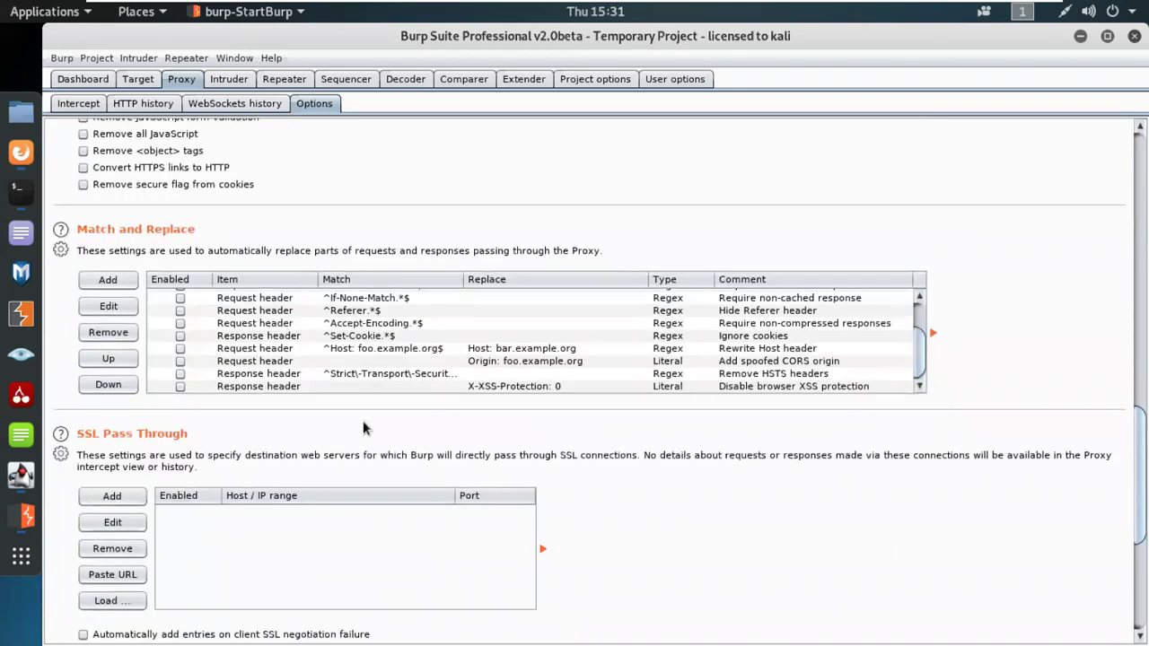
{"action": "scroll", "coordinate": [364, 417], "scroll_direction": "up", "scroll_amount": 5}
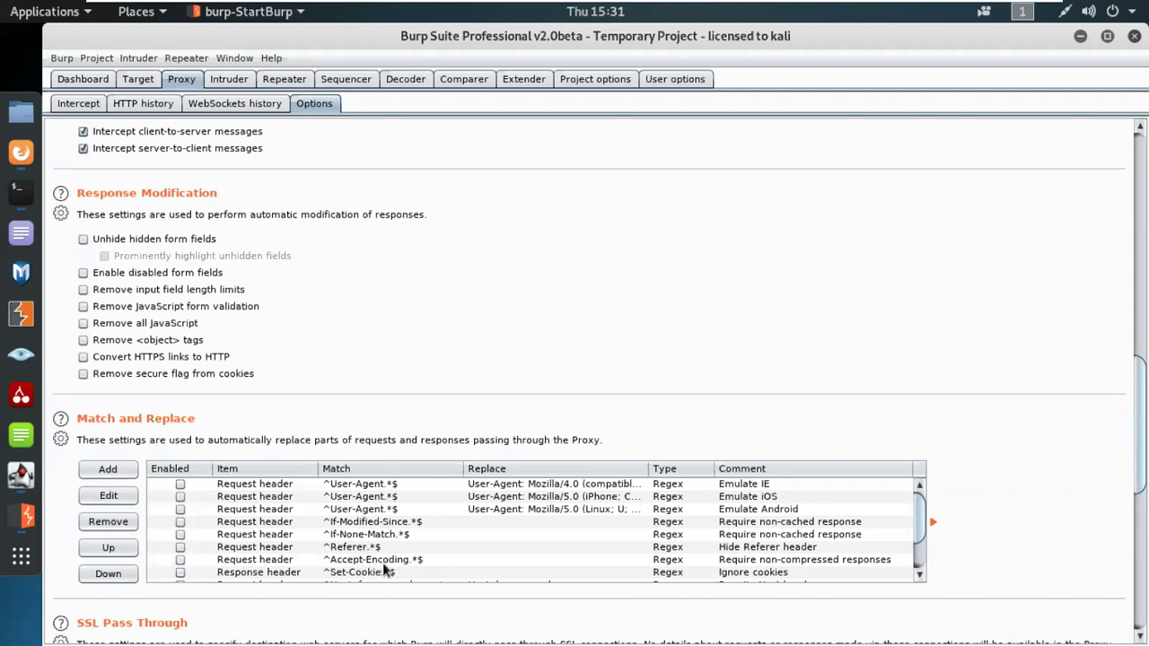
{"action": "scroll", "coordinate": [210, 332], "scroll_direction": "up", "scroll_amount": 2}
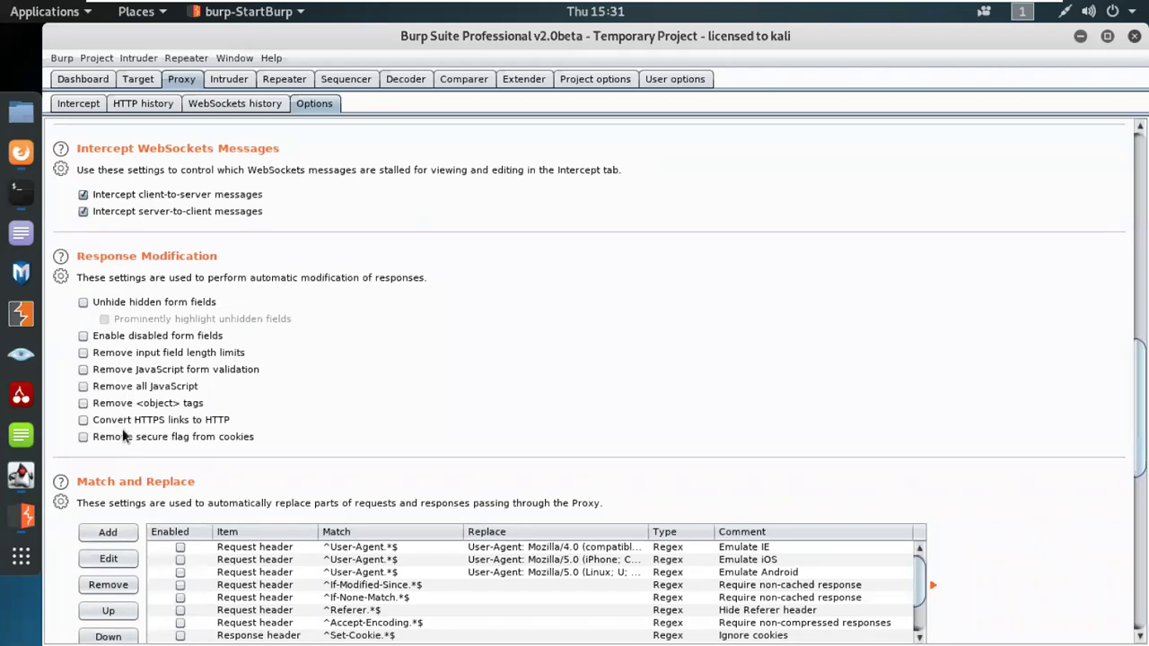
{"action": "scroll", "coordinate": [135, 411], "scroll_direction": "up", "scroll_amount": 10}
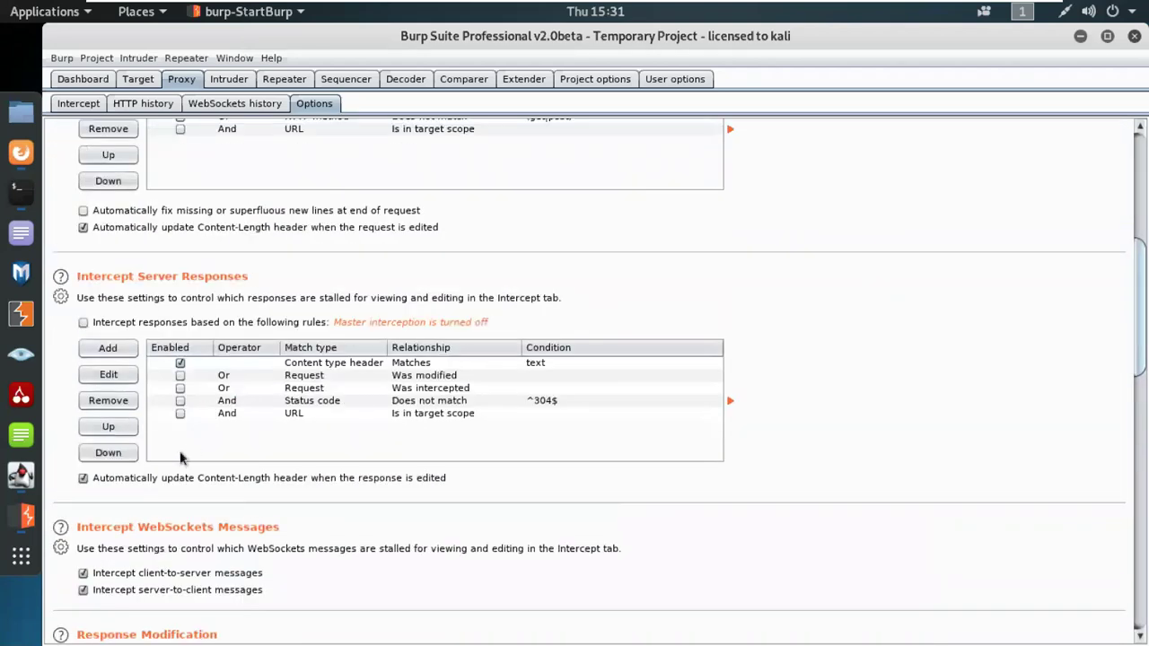
{"action": "scroll", "coordinate": [285, 328], "scroll_direction": "up", "scroll_amount": 3}
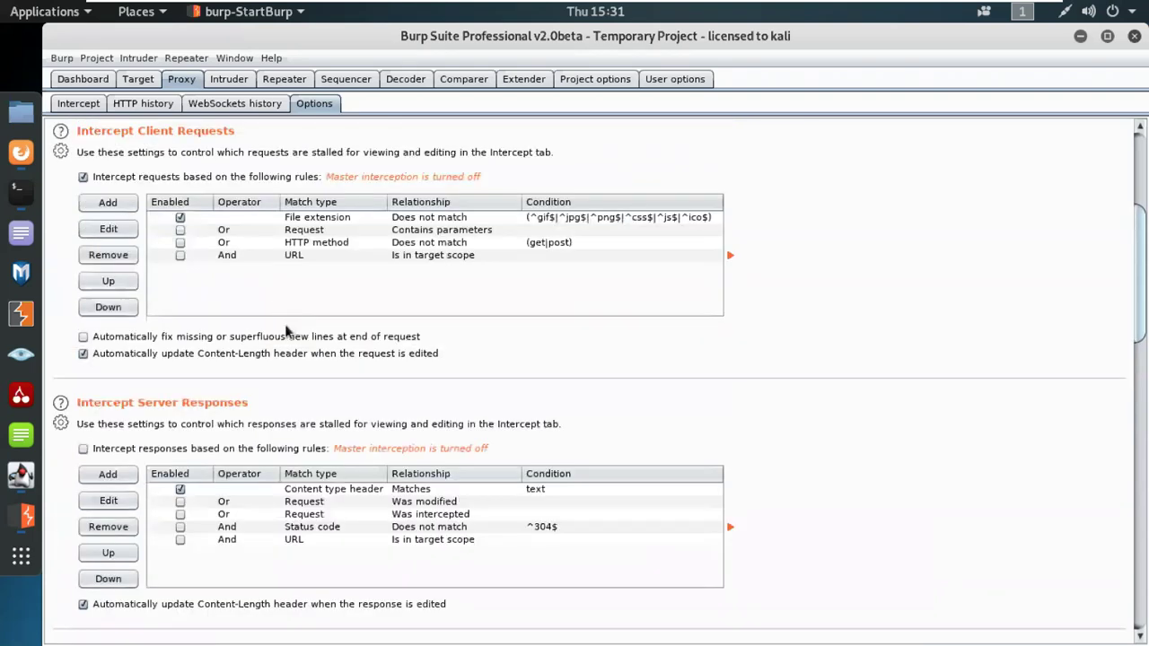
{"action": "scroll", "coordinate": [285, 330], "scroll_direction": "up", "scroll_amount": 6}
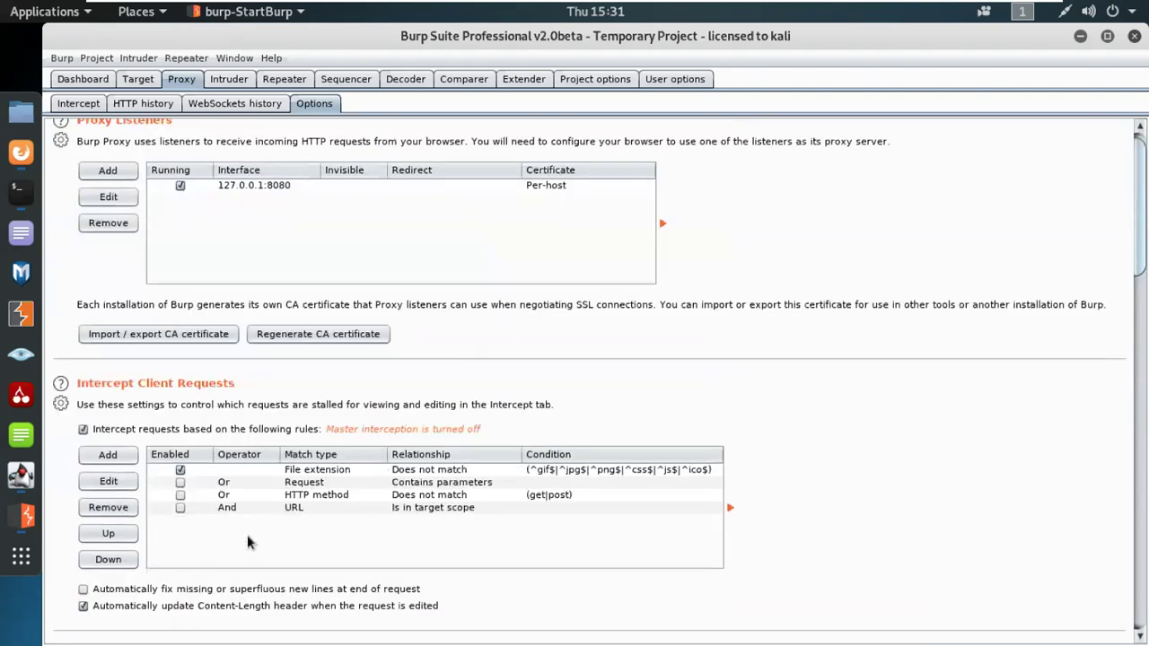
{"action": "scroll", "coordinate": [387, 497], "scroll_direction": "up", "scroll_amount": 1}
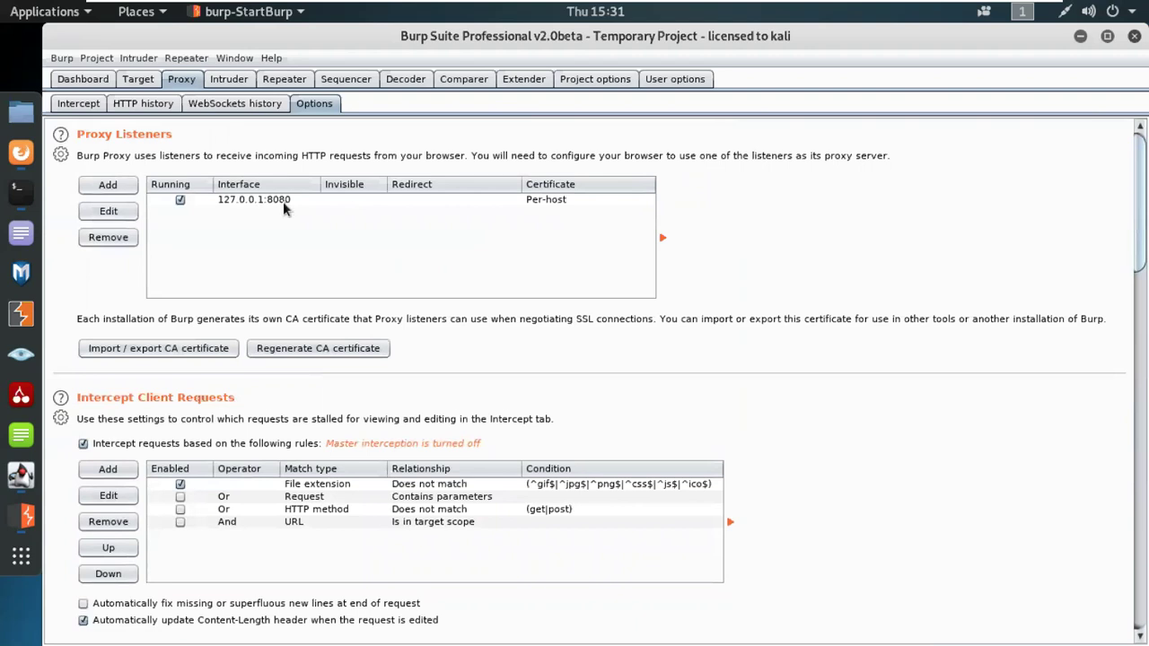
{"action": "left_click", "coordinate": [21, 153]}
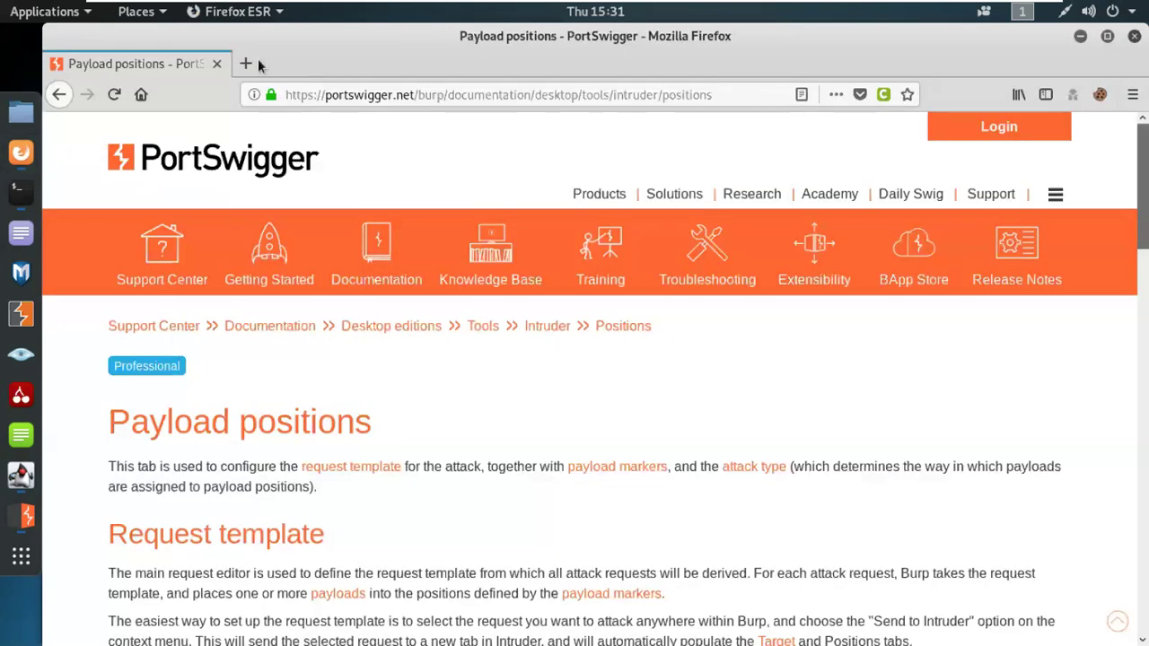
Step: Load Burp's local welcome page at 127.0.0.1:8080 in a new Firefox tab
{"action": "left_click", "coordinate": [258, 58]}
{"action": "type", "text": "127"}
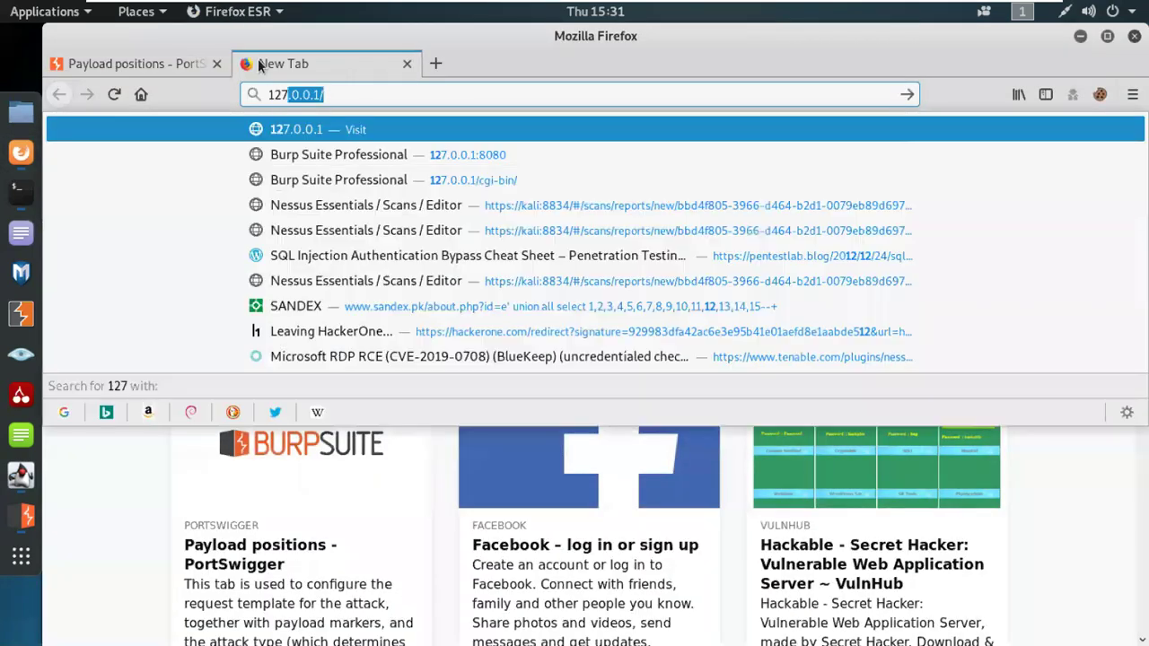
{"action": "type", "text": ".0.0.1:"}
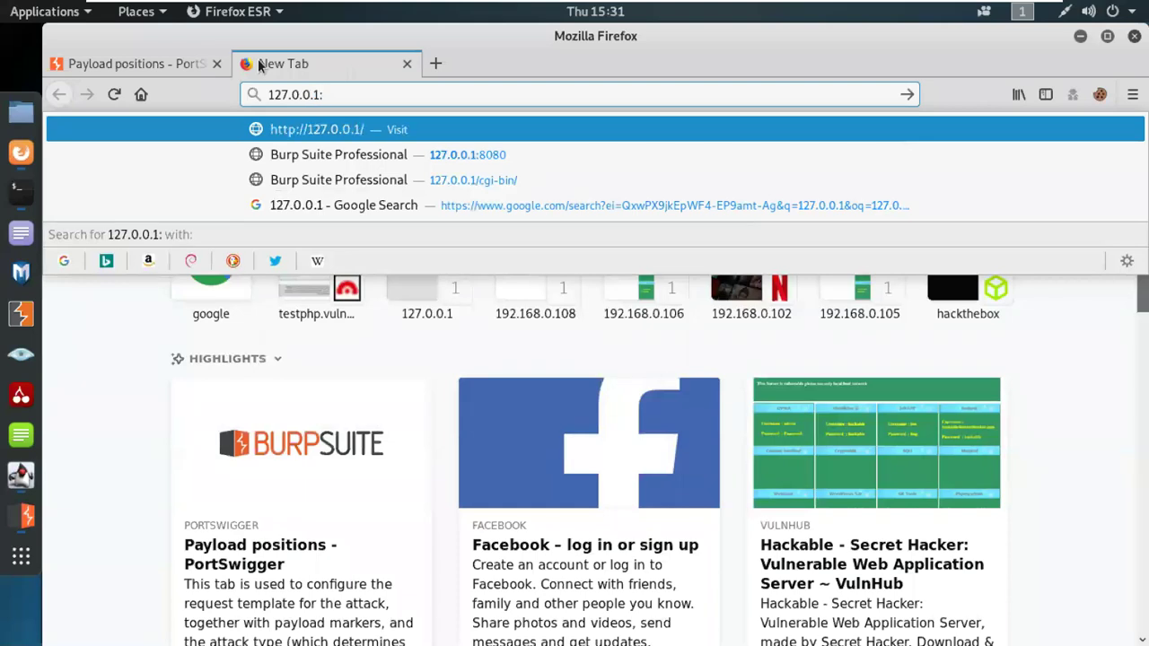
{"action": "type", "text": "8080"}
{"action": "key", "text": "Return"}
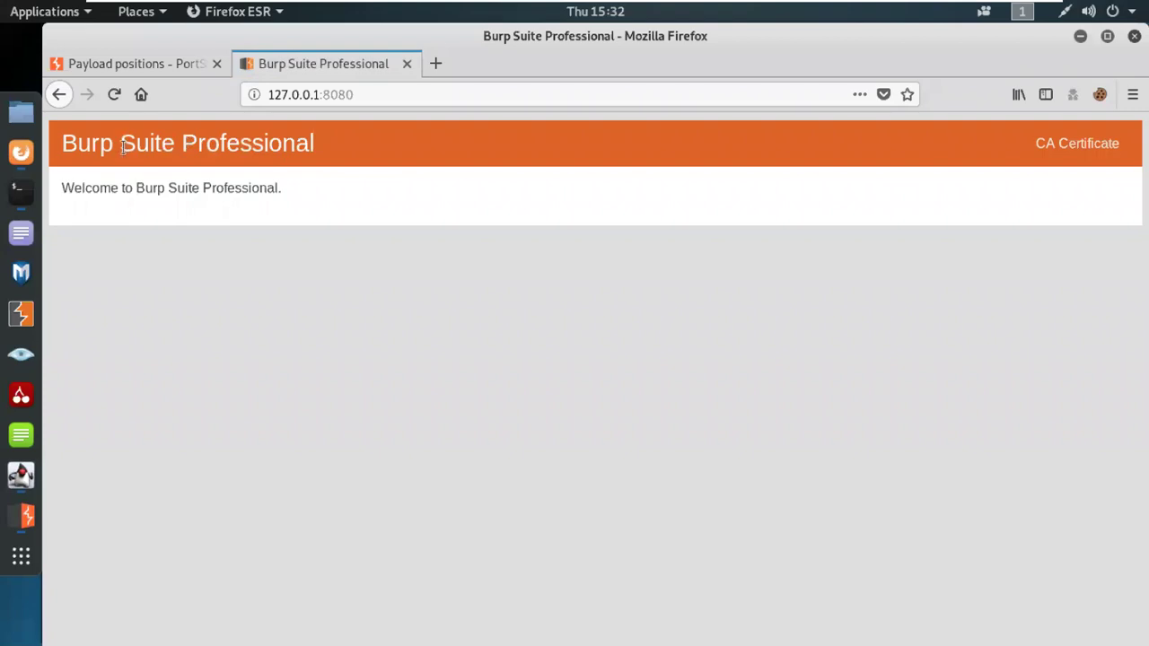
Step: Save Burp's CA certificate to disk and open the Downloads folder containing it
{"action": "left_click", "coordinate": [1053, 153]}
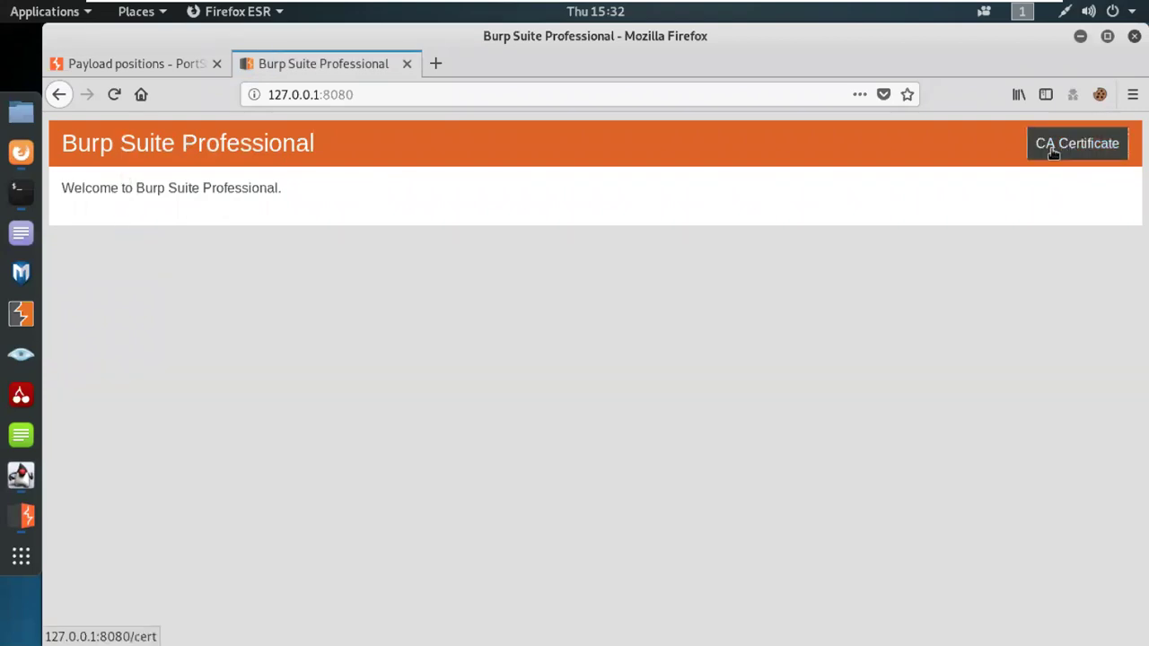
{"action": "left_click", "coordinate": [454, 368]}
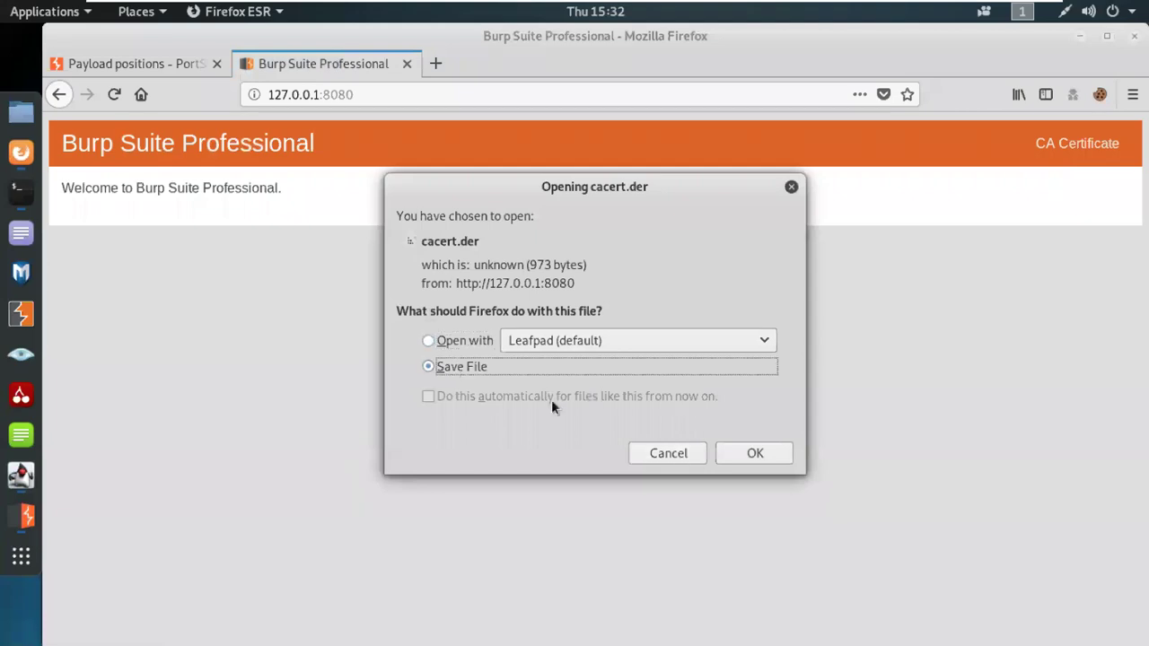
{"action": "left_click", "coordinate": [752, 454]}
{"action": "left_click", "coordinate": [990, 97]}
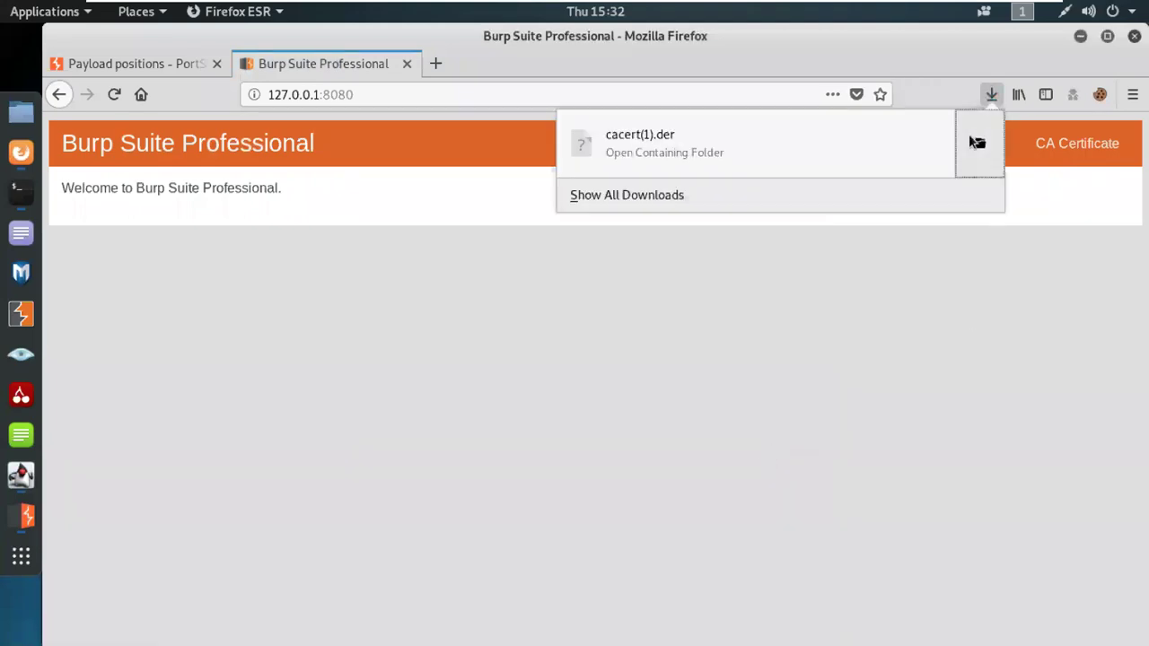
{"action": "left_click", "coordinate": [980, 144]}
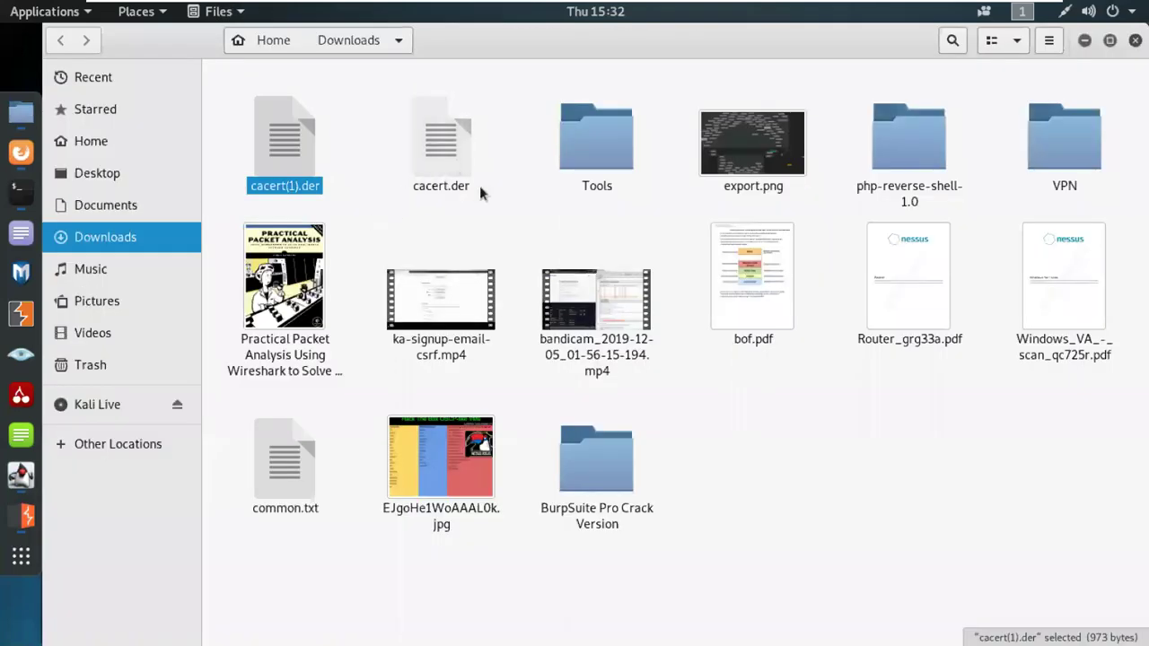
Step: Delete the older cacert.der from Downloads, then minimise the Kali VM to the host desktop
{"action": "left_click", "coordinate": [442, 190]}
{"action": "key", "text": "Delete"}
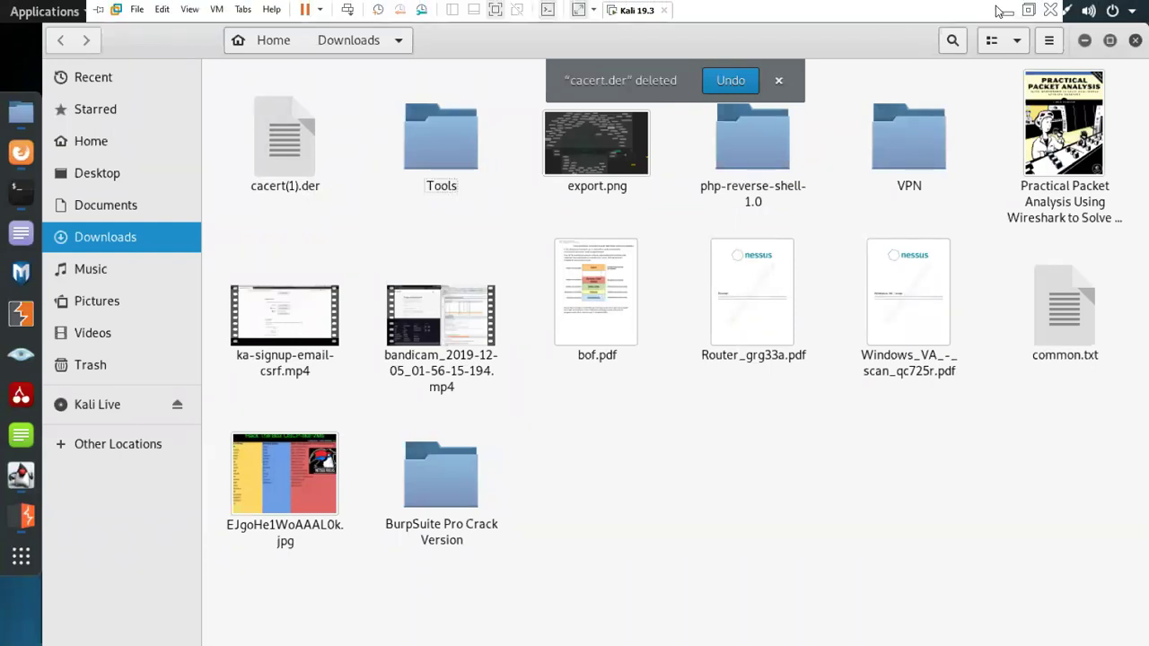
{"action": "left_click", "coordinate": [1007, 10]}
Step: Bring up the Zoom meeting and admit the waiting guest from the participants list
{"action": "mouse_move", "coordinate": [21, 197]}
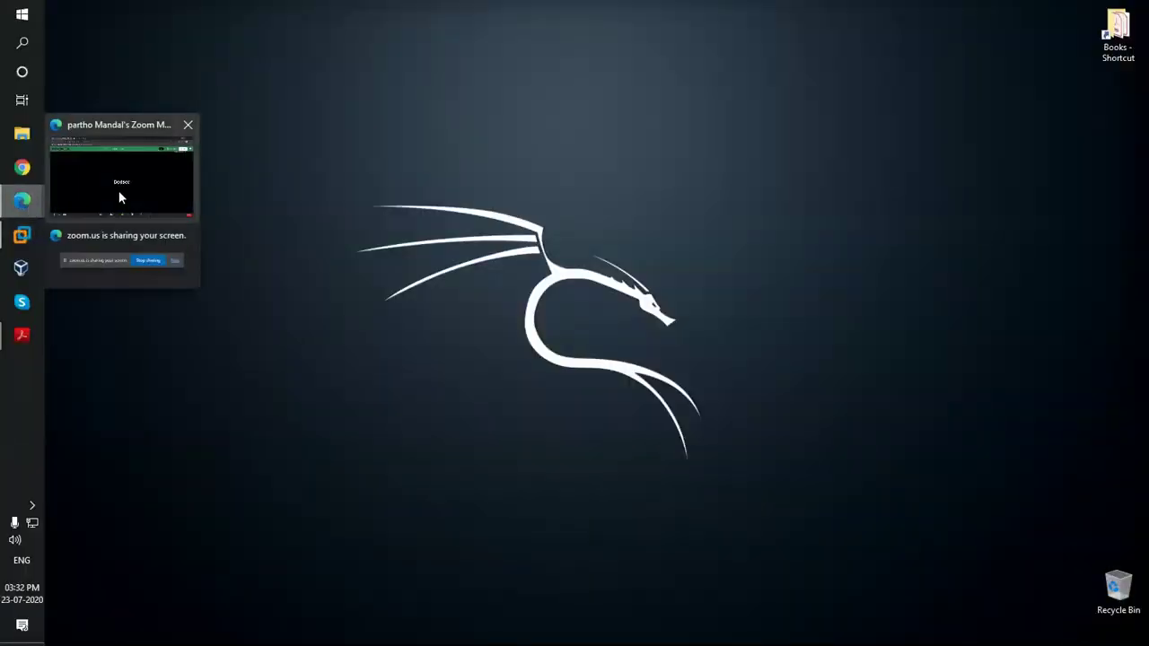
{"action": "left_click", "coordinate": [115, 191]}
{"action": "left_click", "coordinate": [508, 628]}
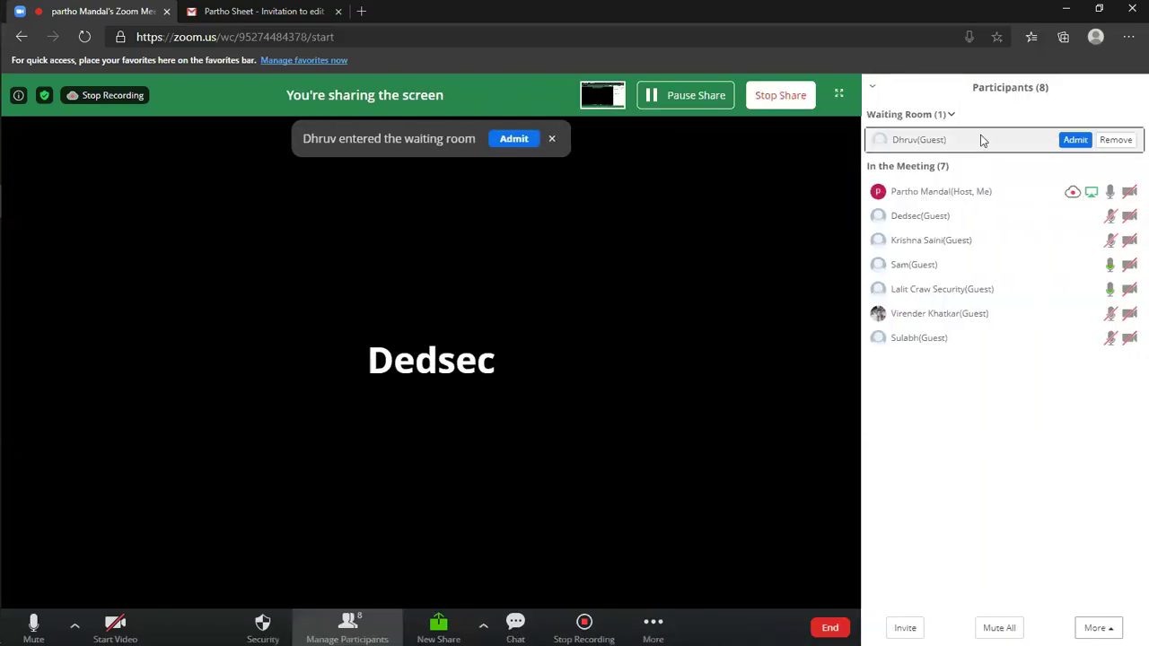
{"action": "left_click", "coordinate": [1075, 140]}
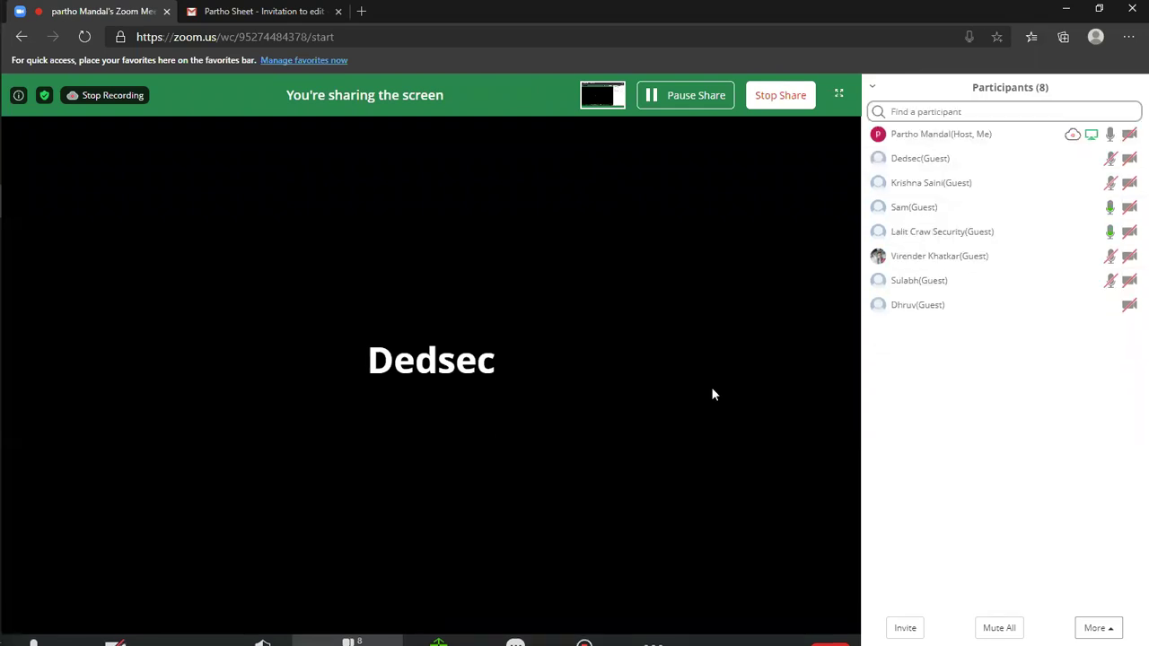
{"action": "left_click", "coordinate": [356, 630]}
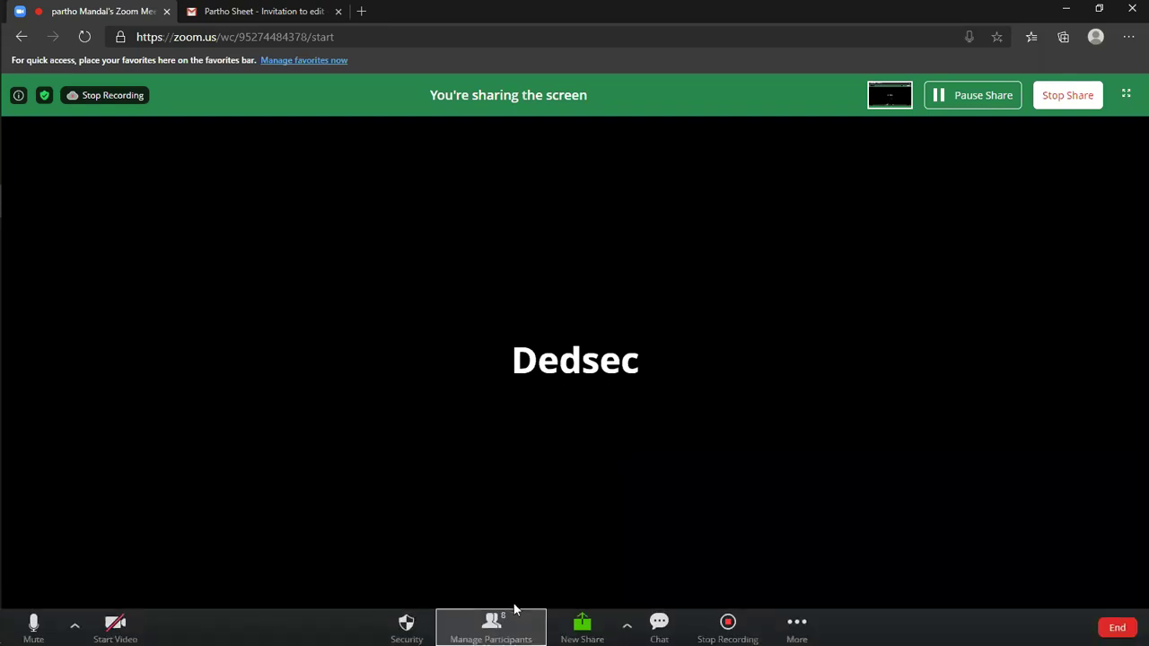
Step: Recheck the participants list, minimise Zoom and return to the Kali virtual machine
{"action": "left_click", "coordinate": [504, 625]}
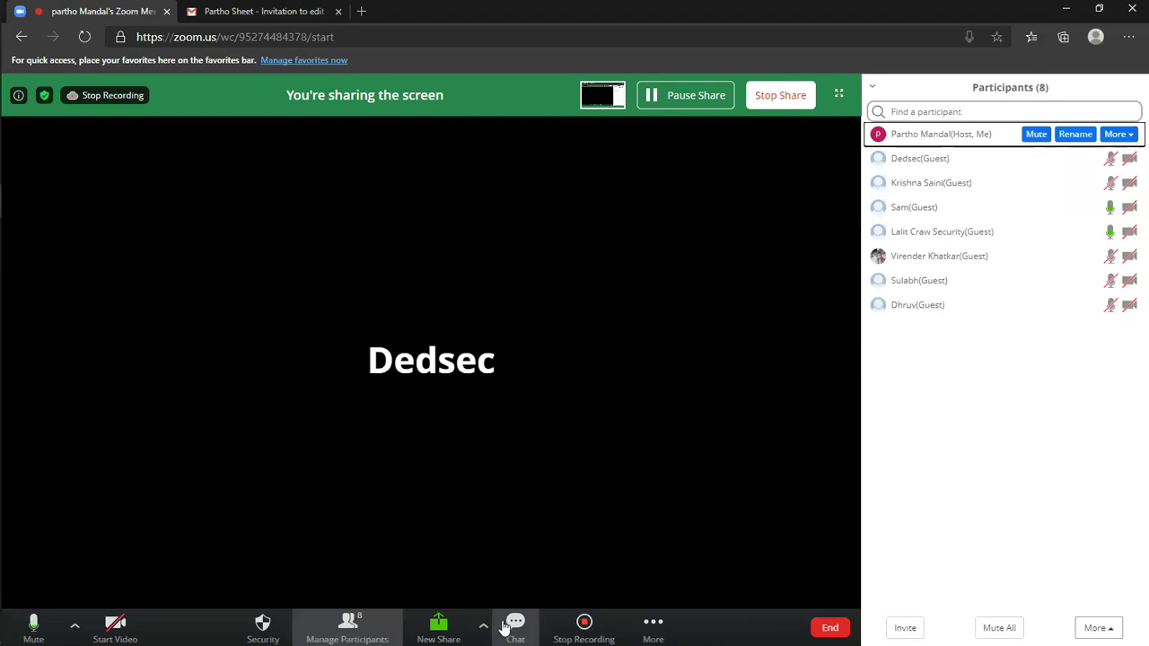
{"action": "left_click", "coordinate": [373, 636]}
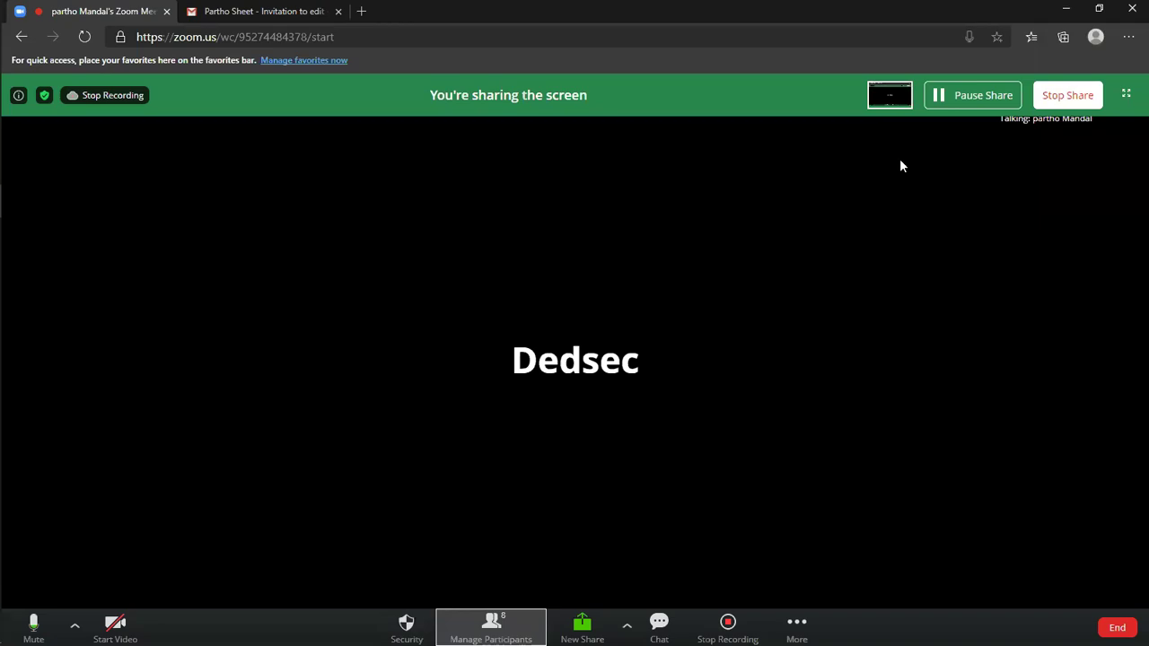
{"action": "left_click", "coordinate": [1065, 9]}
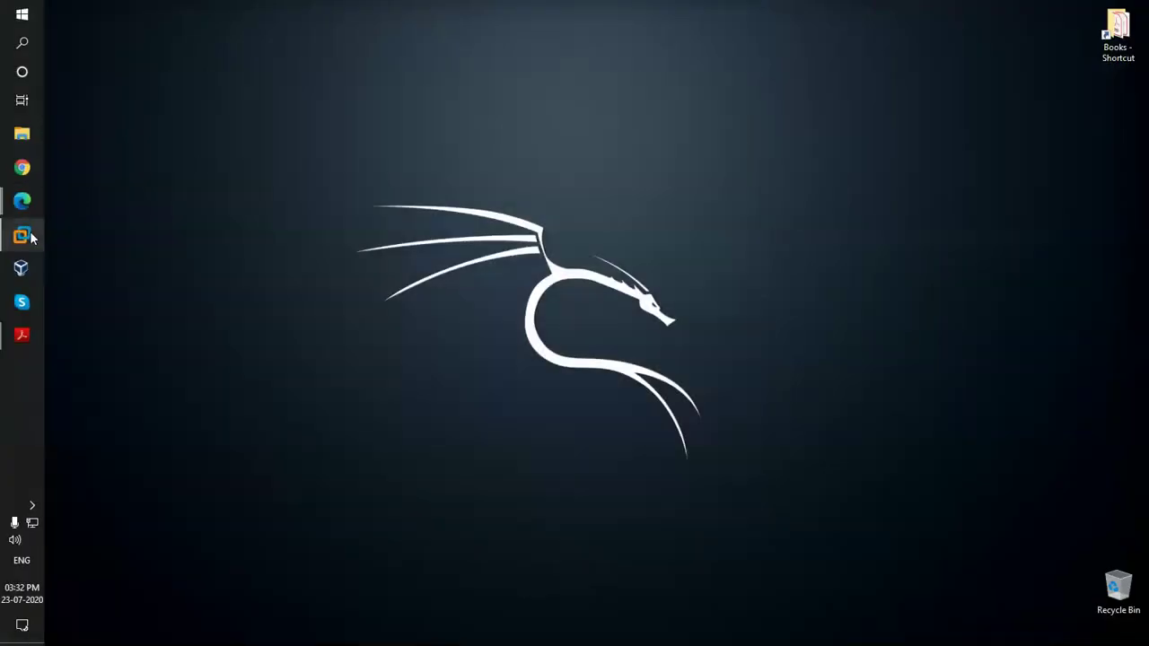
{"action": "left_click", "coordinate": [30, 235]}
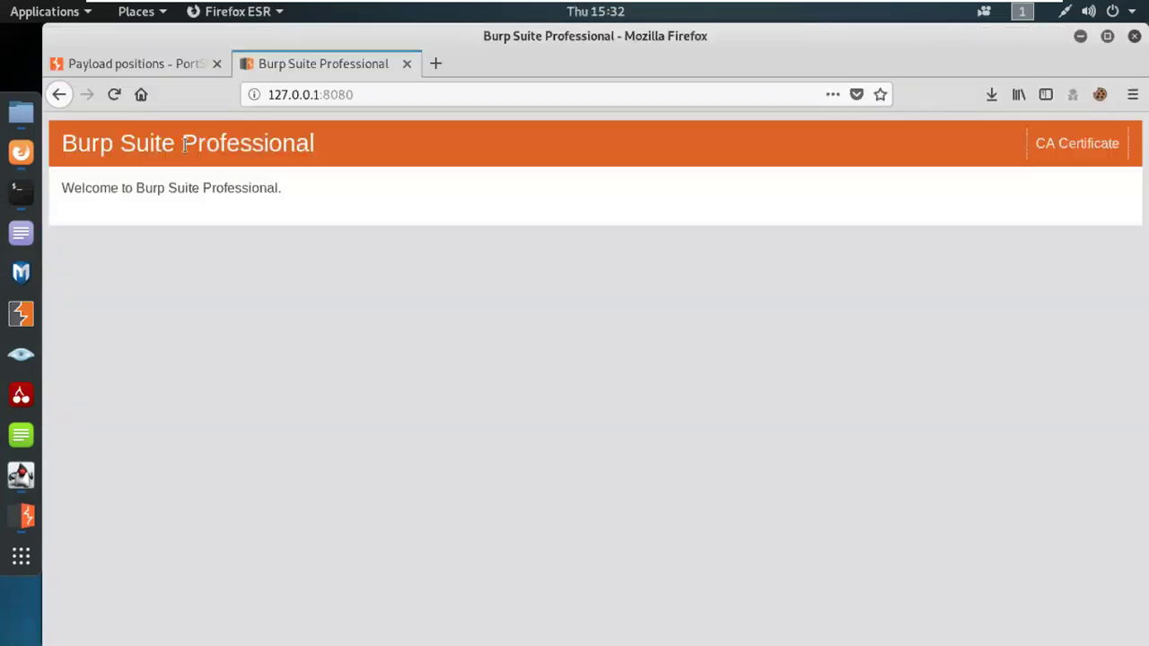
Step: Open Firefox's about:preferences General page in a new tab, then leave the VM for the Windows desktop
{"action": "left_click", "coordinate": [1084, 39]}
{"action": "left_click", "coordinate": [439, 64]}
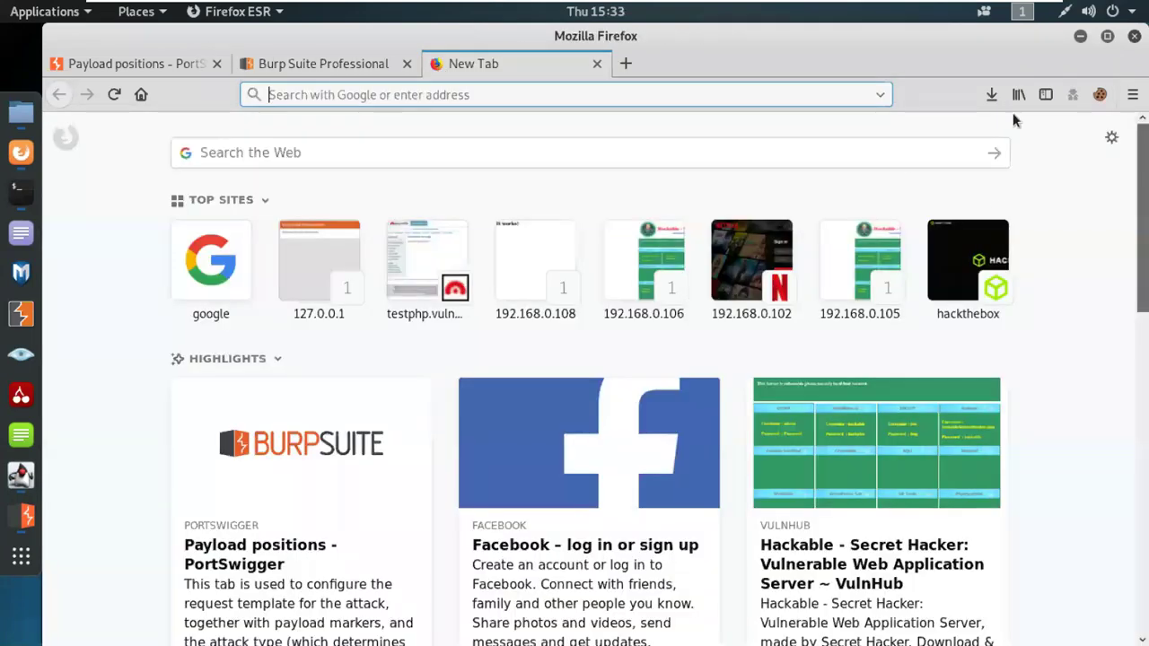
{"action": "left_click", "coordinate": [1133, 96]}
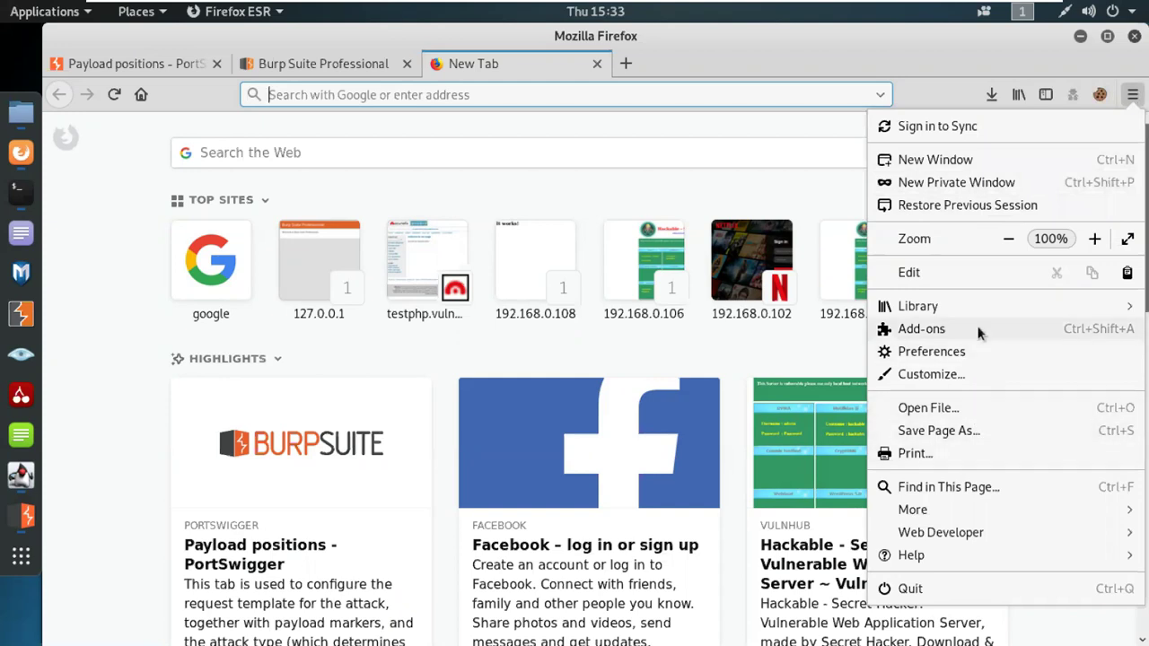
{"action": "left_click", "coordinate": [921, 356]}
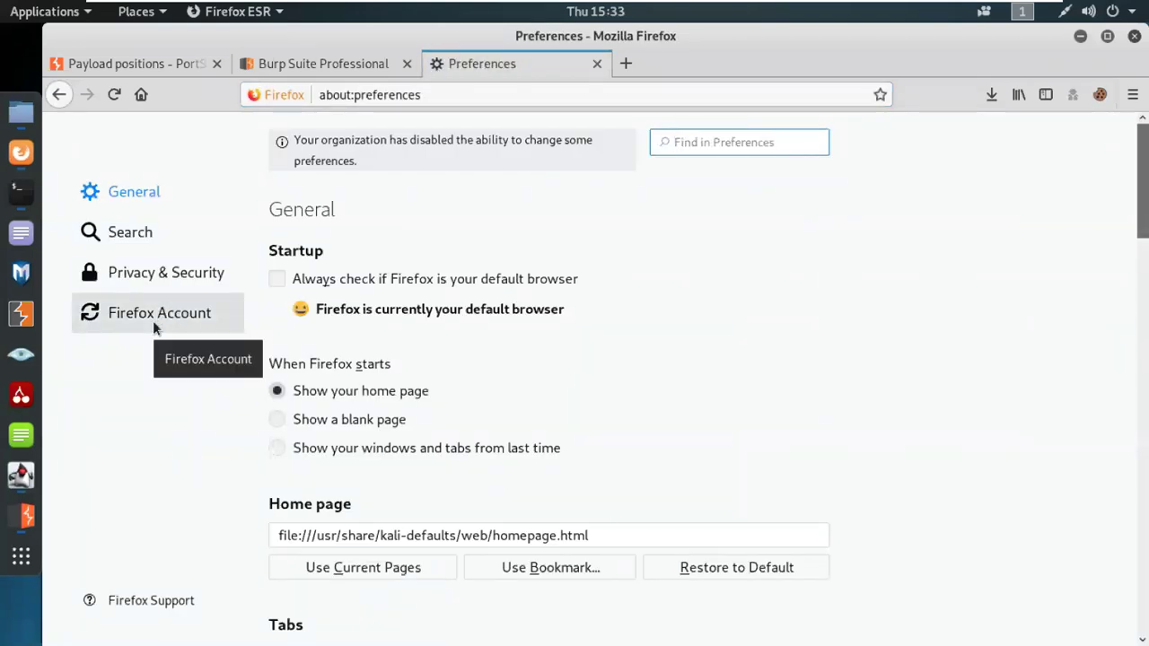
{"action": "left_click", "coordinate": [1026, 7]}
Step: Bring up the Burp Suite Cookbook PDF and highlight 'Network Proxy' in the proxy setup step
{"action": "mouse_move", "coordinate": [13, 333]}
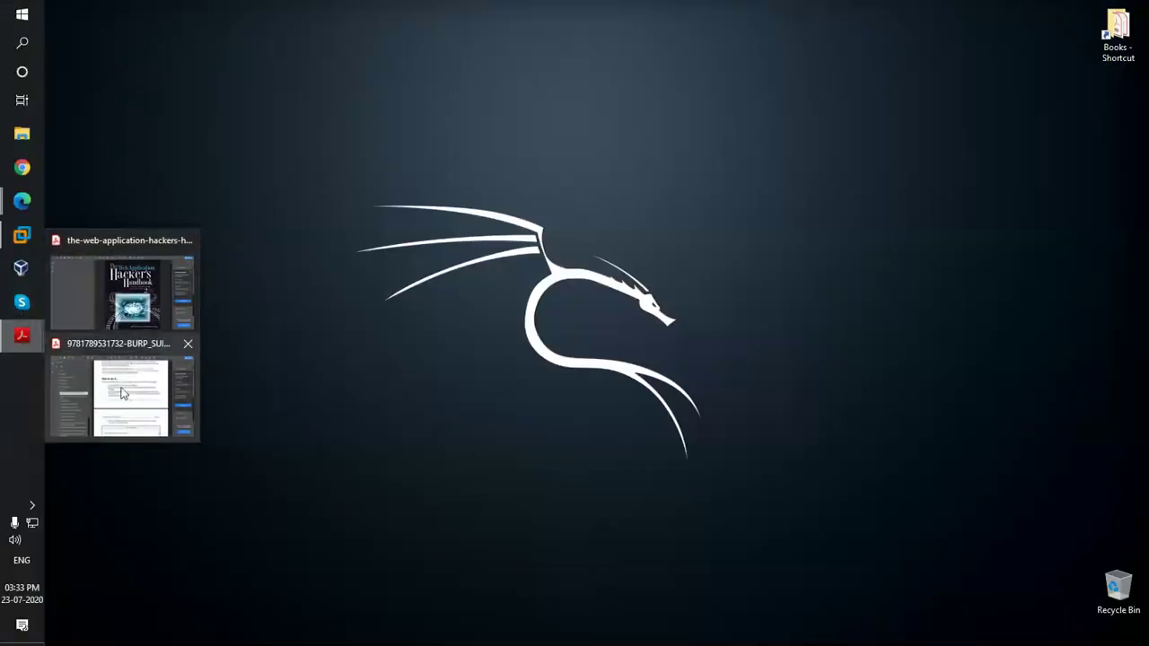
{"action": "left_click", "coordinate": [123, 393]}
{"action": "scroll", "coordinate": [705, 484], "scroll_direction": "down", "scroll_amount": 5}
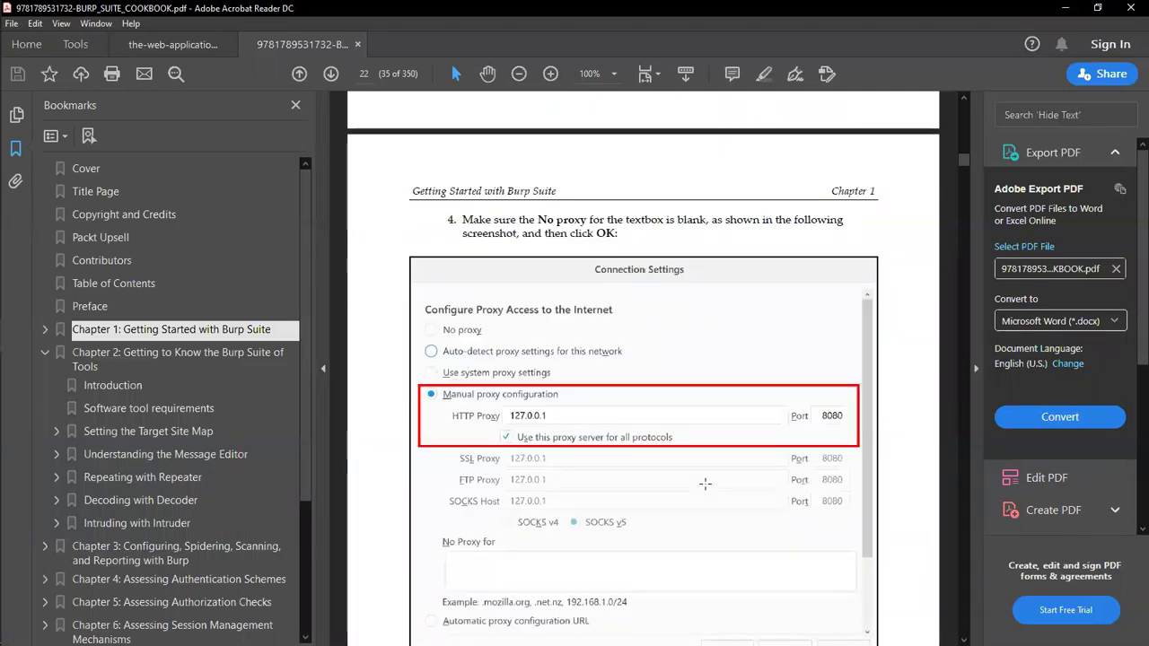
{"action": "scroll", "coordinate": [633, 389], "scroll_direction": "up", "scroll_amount": 3}
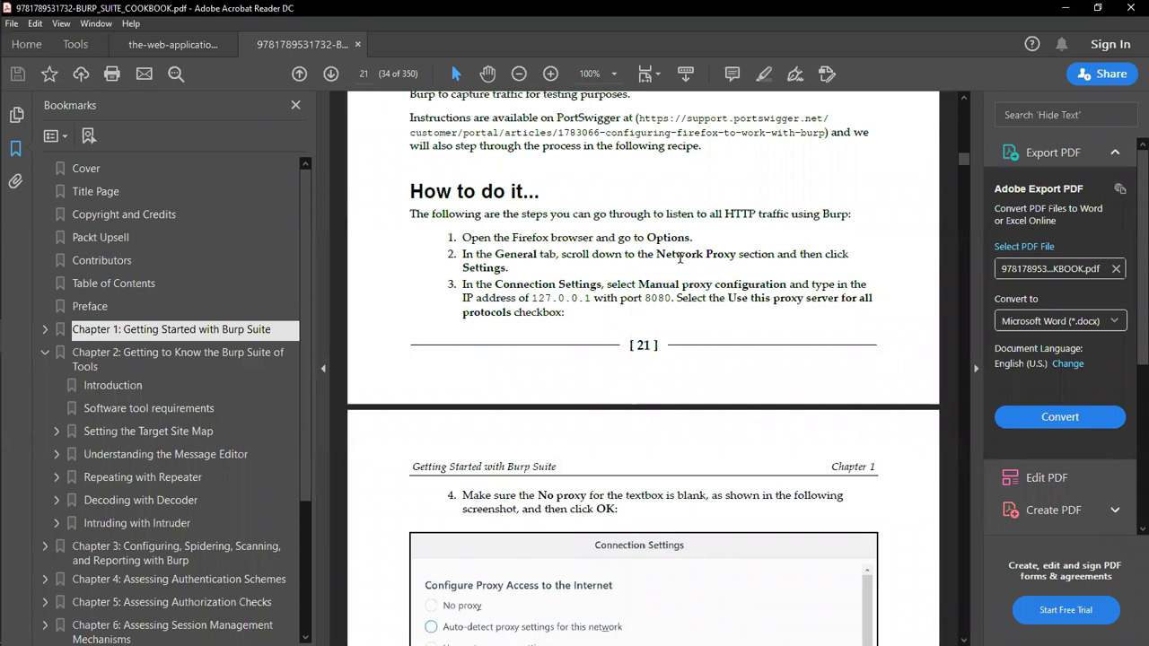
{"action": "scroll", "coordinate": [664, 272], "scroll_direction": "up", "scroll_amount": 3}
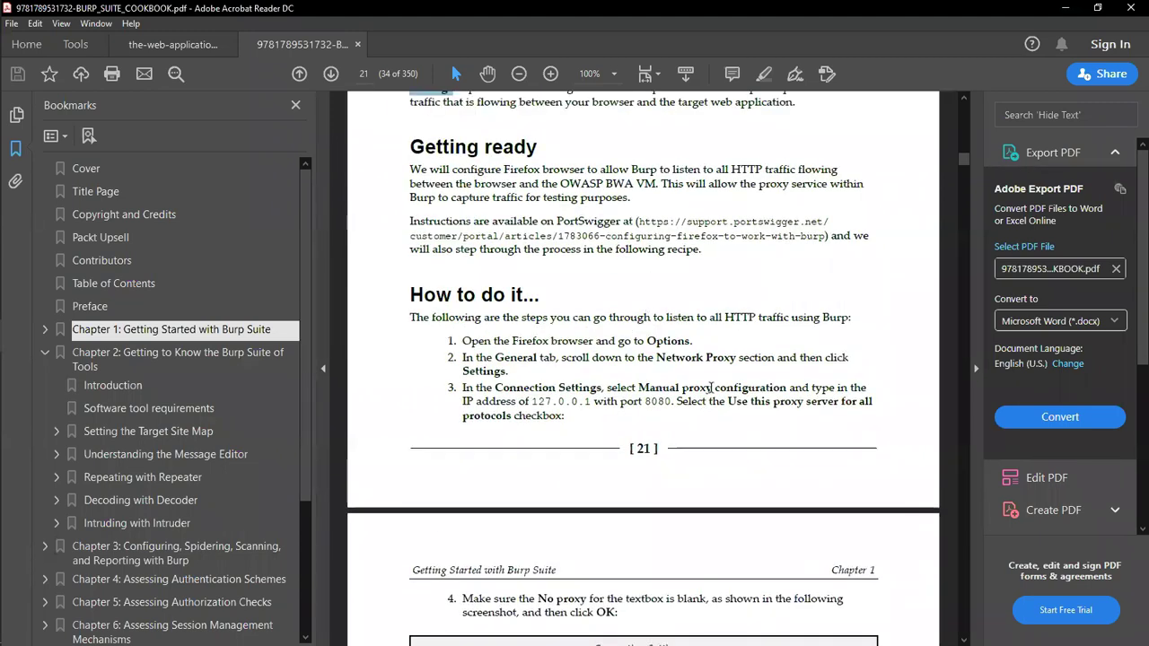
{"action": "scroll", "coordinate": [711, 388], "scroll_direction": "up", "scroll_amount": 3}
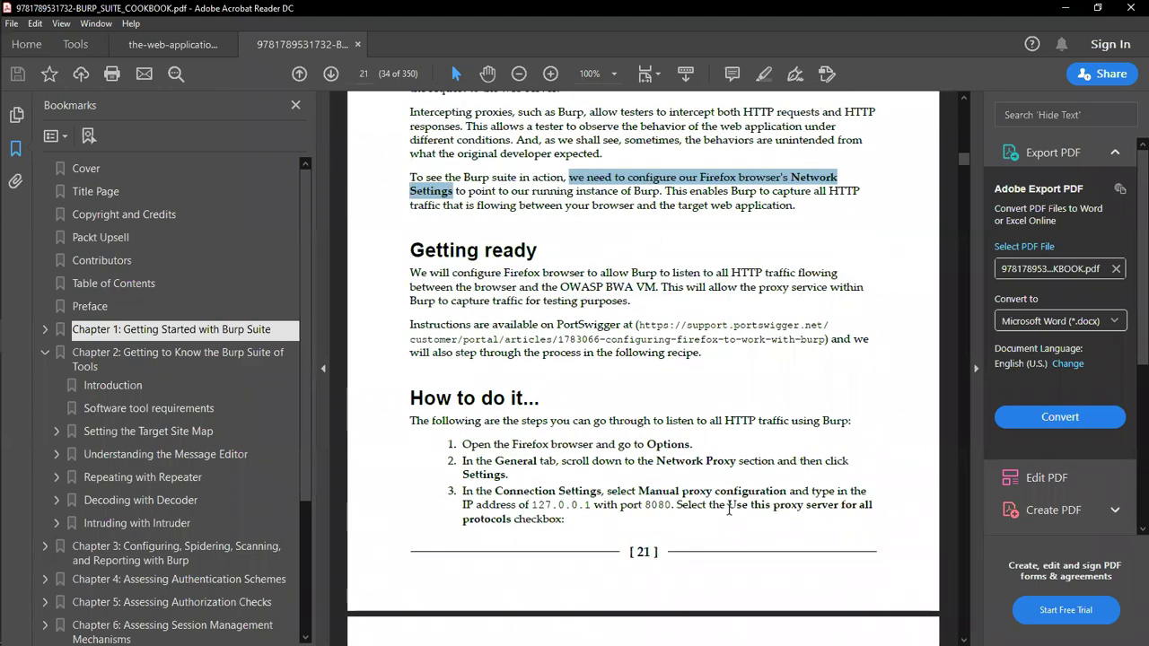
{"action": "scroll", "coordinate": [729, 508], "scroll_direction": "down", "scroll_amount": 2}
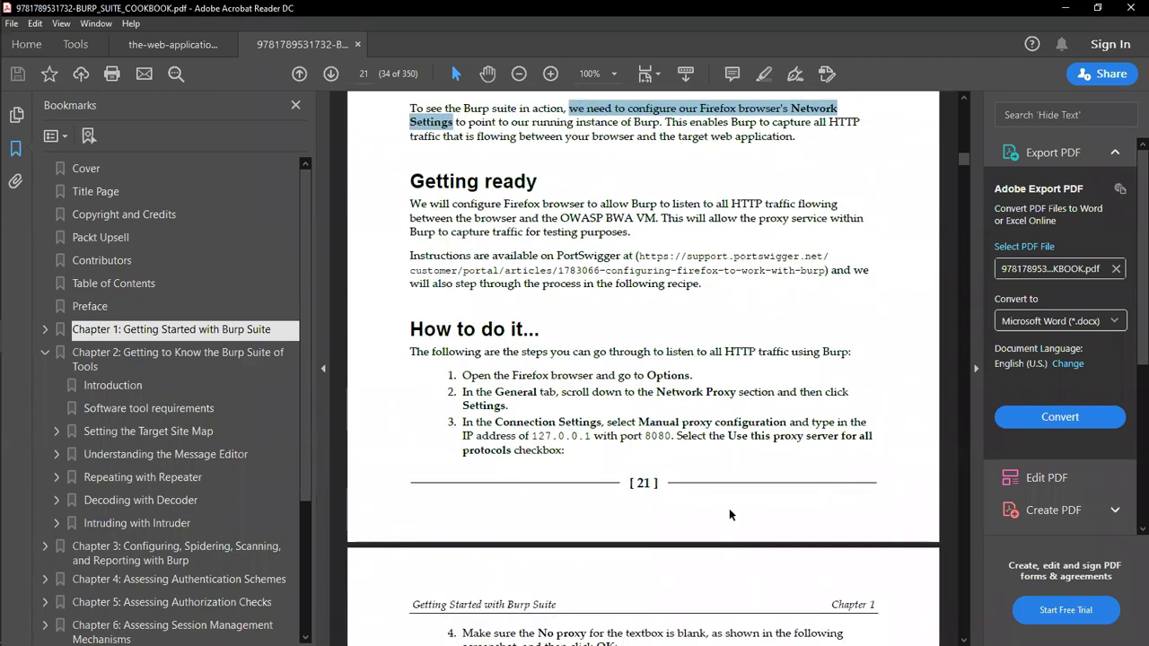
{"action": "scroll", "coordinate": [729, 515], "scroll_direction": "down", "scroll_amount": 1}
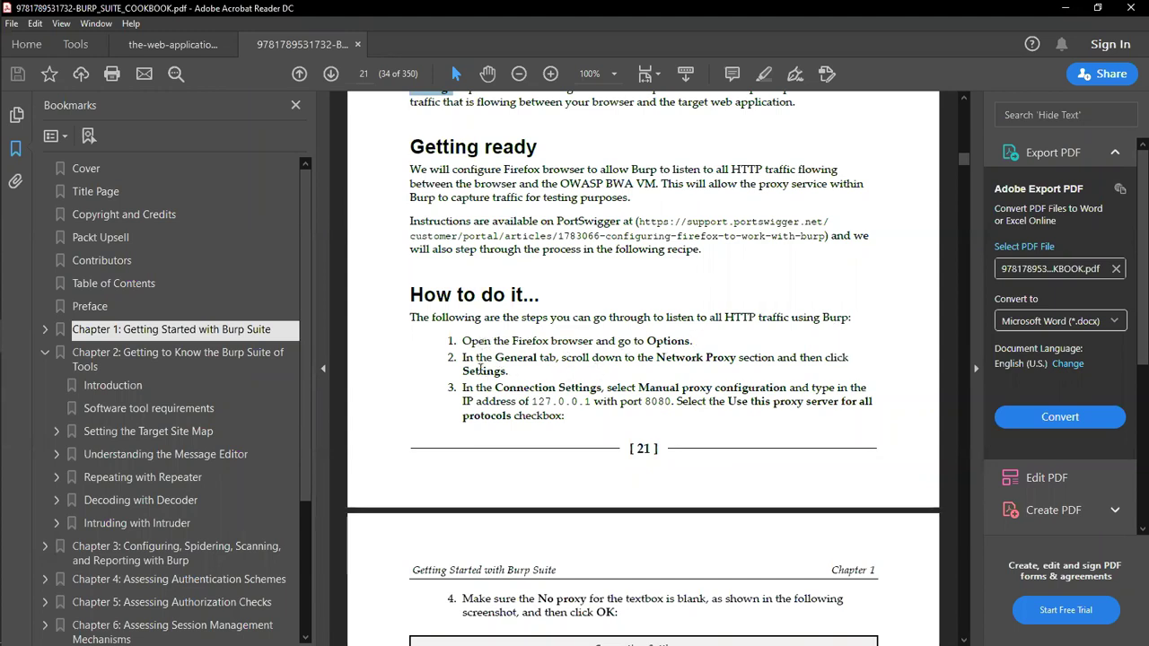
{"action": "left_click_drag", "start_coordinate": [657, 358], "coordinate": [735, 359]}
Step: Highlight the 127.0.0.1 port 8080 text, view the Connection Settings screenshot, then return to Firefox
{"action": "scroll", "coordinate": [725, 495], "scroll_direction": "down", "scroll_amount": 2}
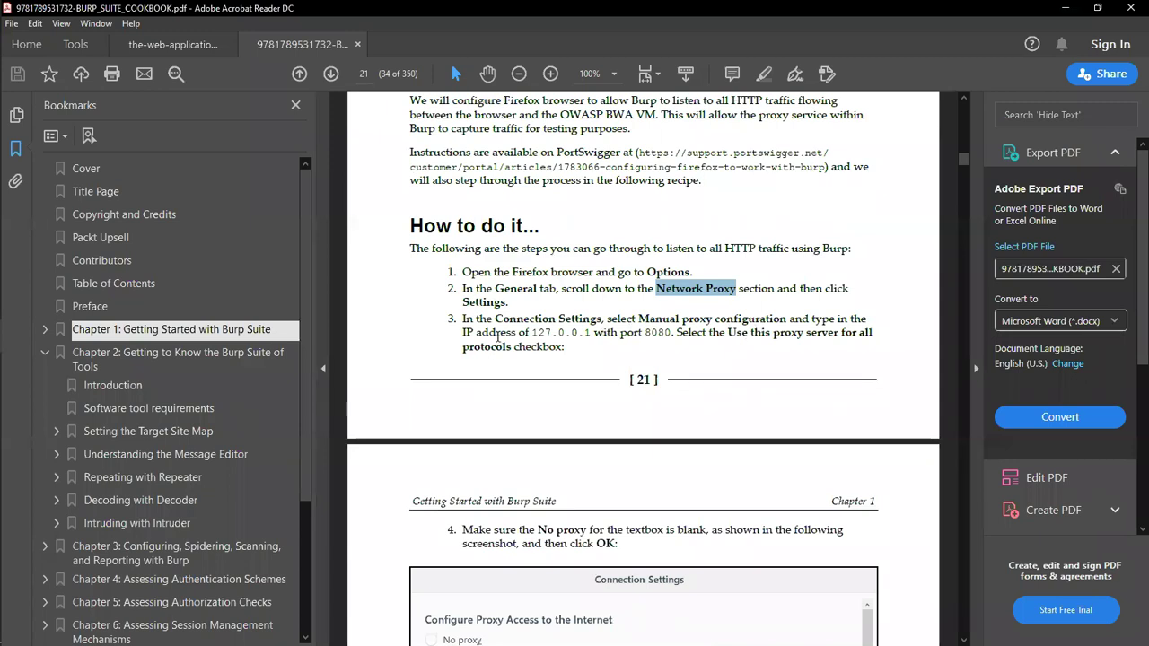
{"action": "left_click_drag", "start_coordinate": [533, 335], "coordinate": [675, 334]}
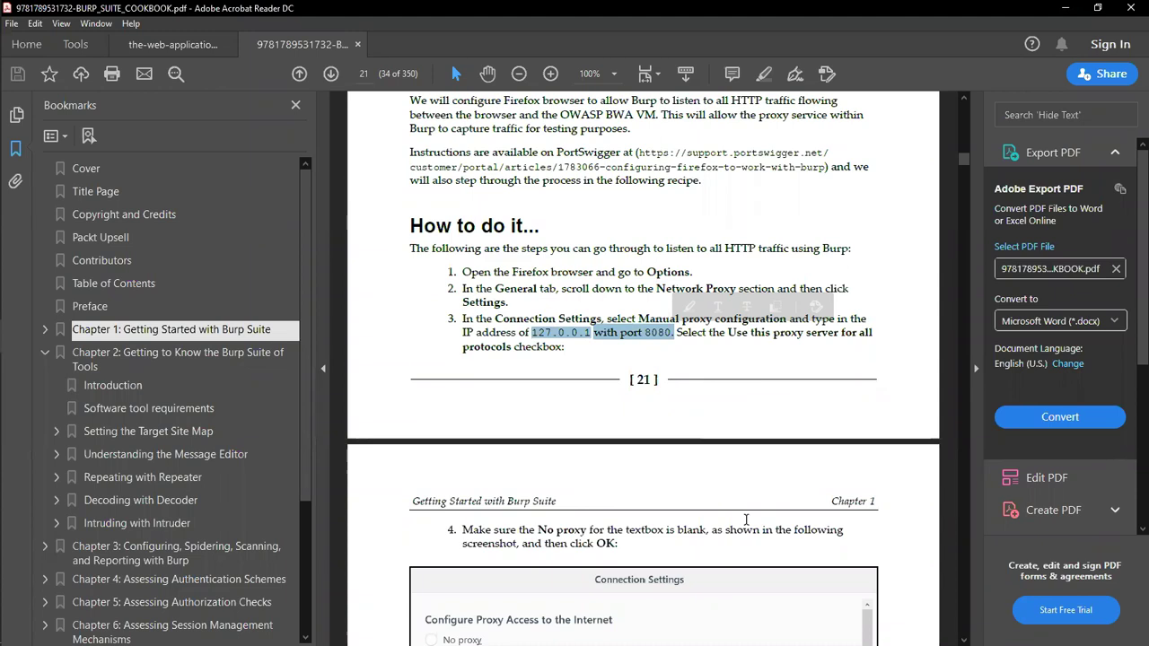
{"action": "scroll", "coordinate": [744, 512], "scroll_direction": "down", "scroll_amount": 3}
{"action": "scroll", "coordinate": [745, 519], "scroll_direction": "down", "scroll_amount": 8}
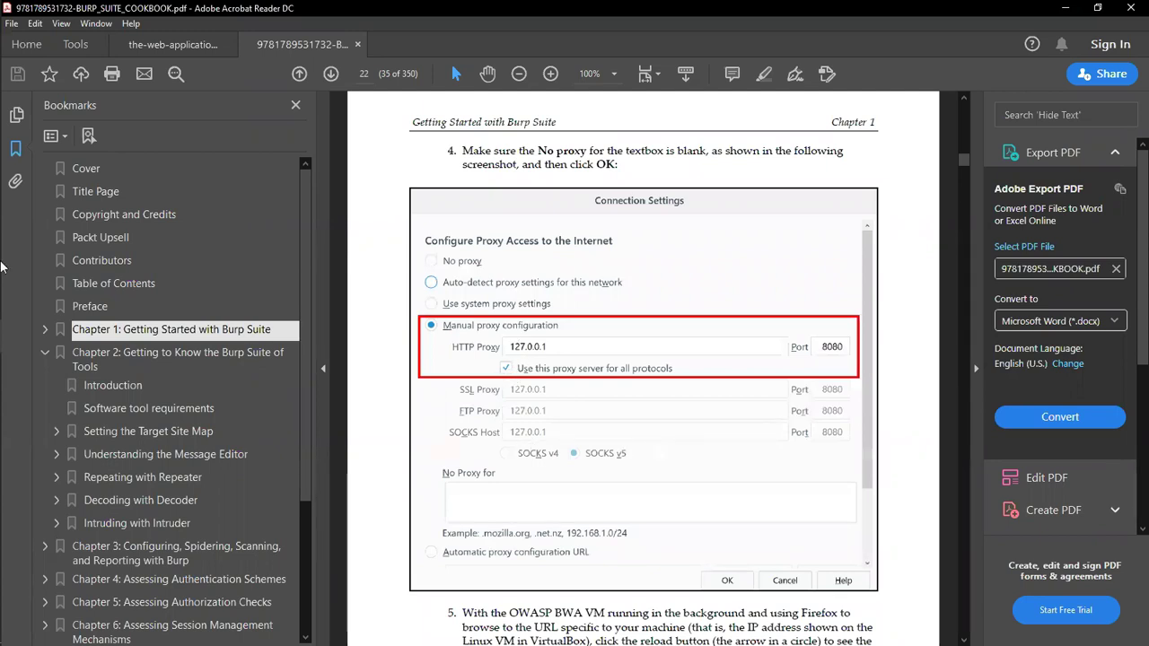
{"action": "key", "text": "alt+Tab"}
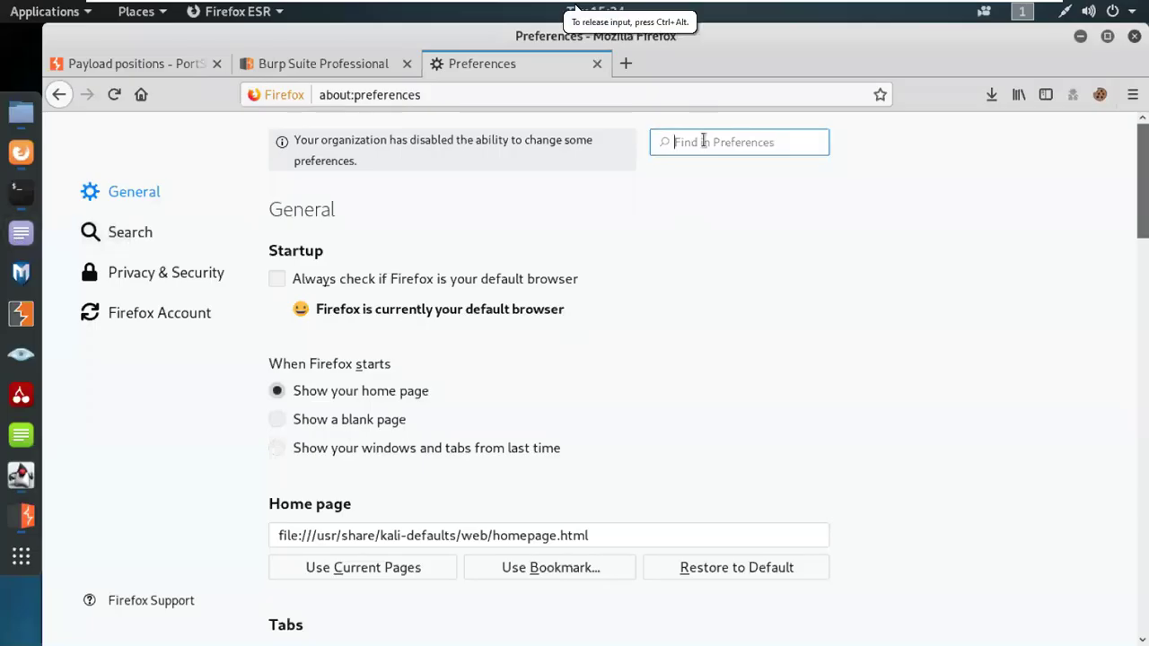
Step: Set Firefox's proxy to manual 127.0.0.1 port 8080 for all protocols, matching Burp's listener
{"action": "type", "text": "net"}
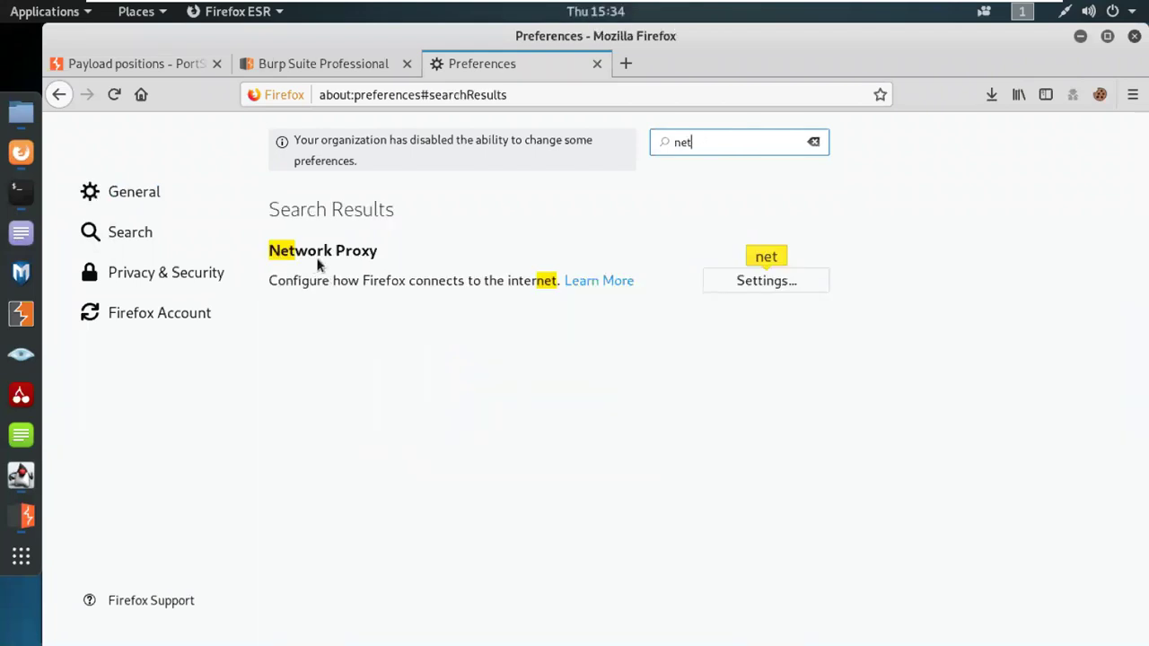
{"action": "left_click", "coordinate": [742, 283]}
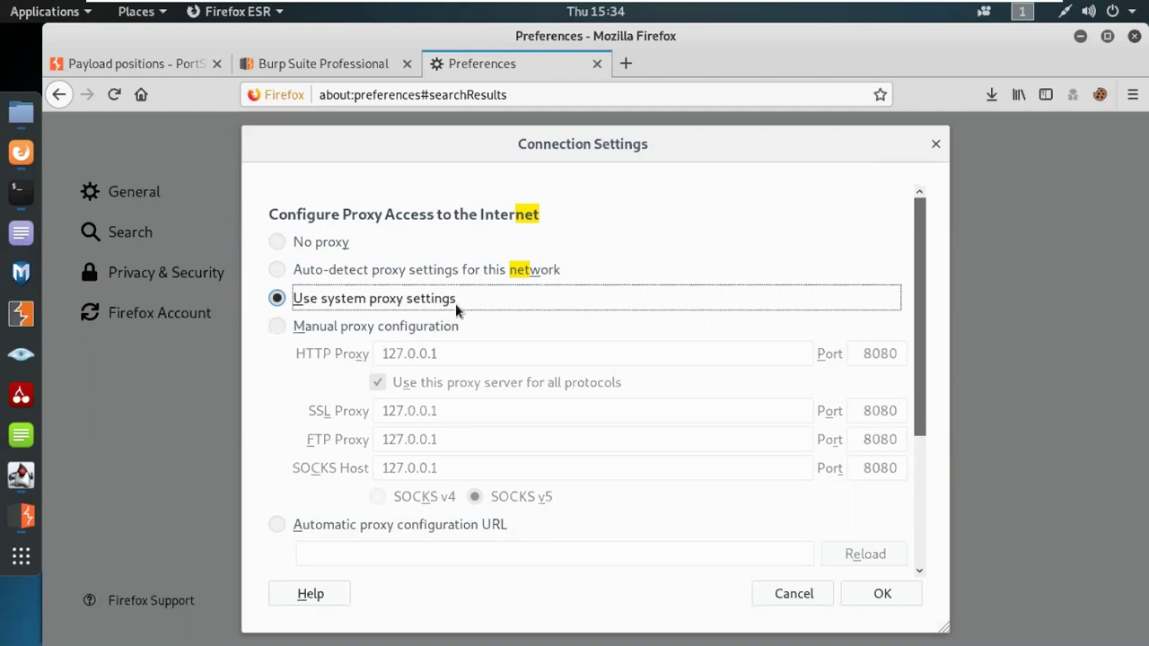
{"action": "left_click", "coordinate": [278, 326]}
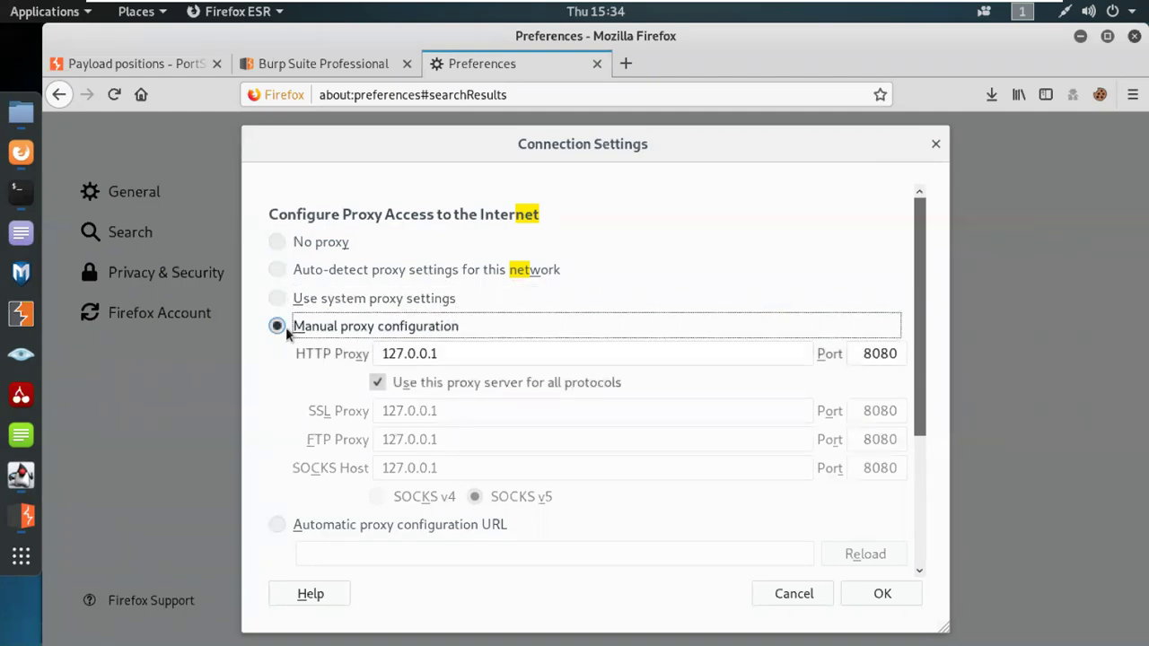
{"action": "left_click", "coordinate": [456, 357]}
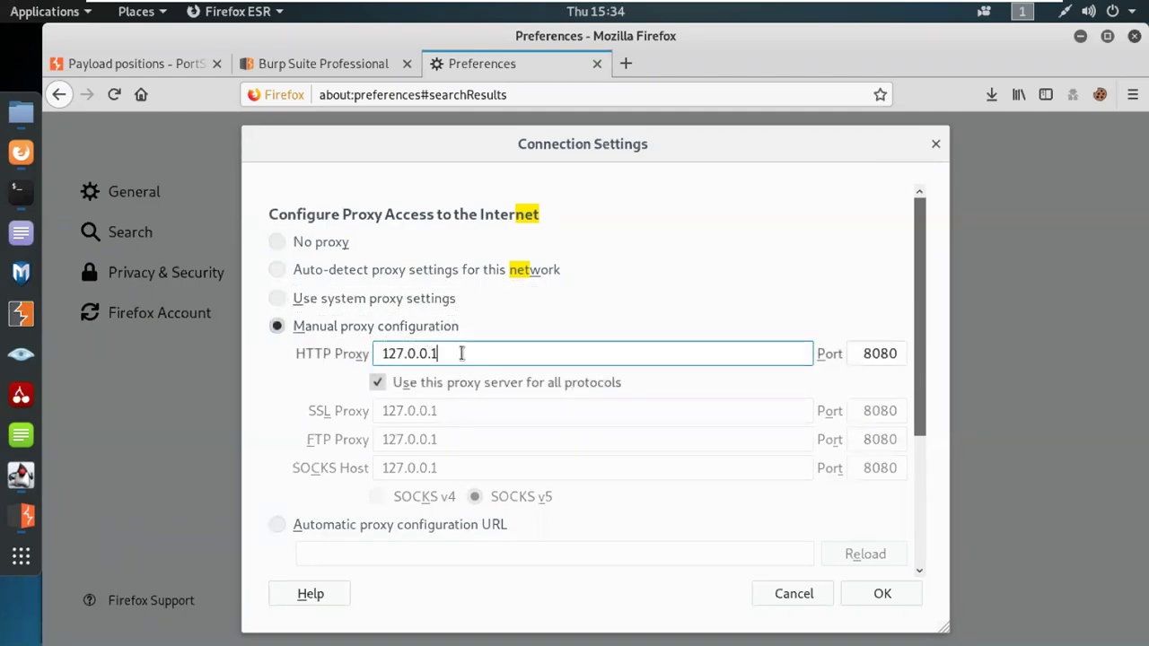
{"action": "key", "text": "ctrl+a"}
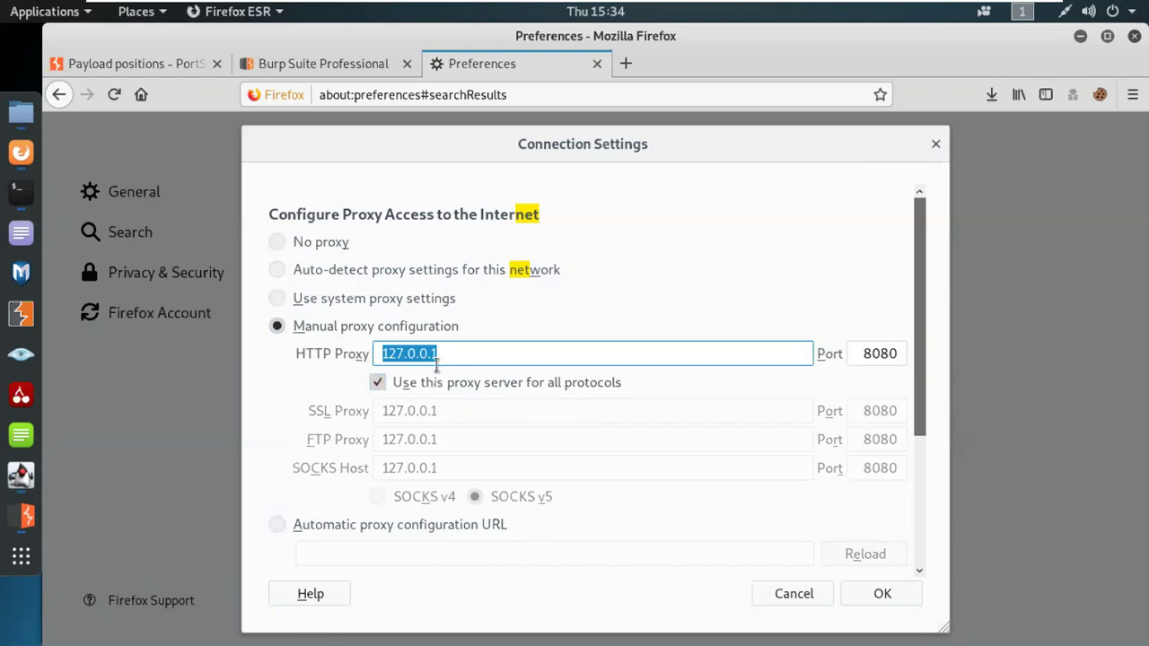
{"action": "double_click", "coordinate": [878, 355]}
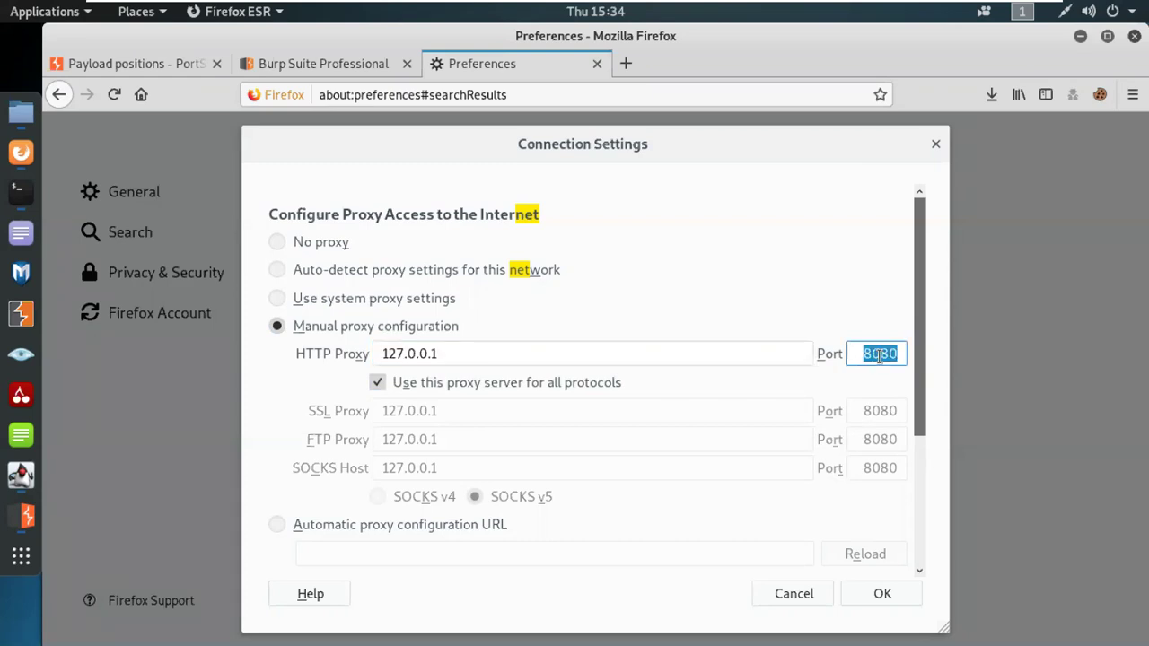
{"action": "left_click", "coordinate": [21, 516]}
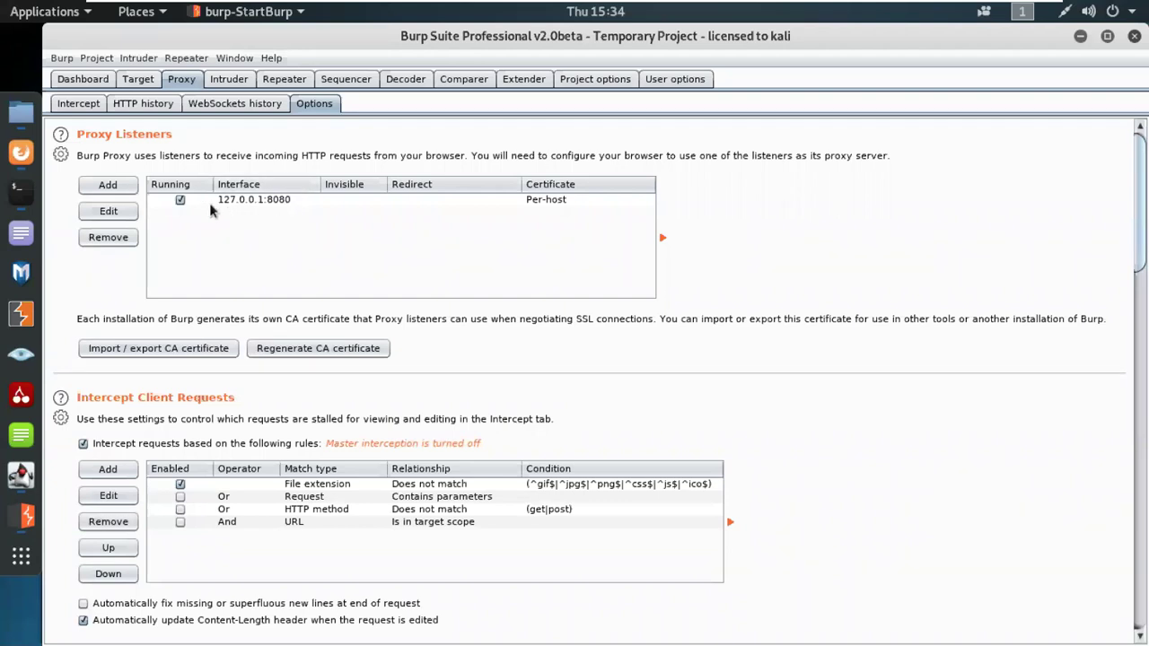
{"action": "left_click", "coordinate": [22, 153]}
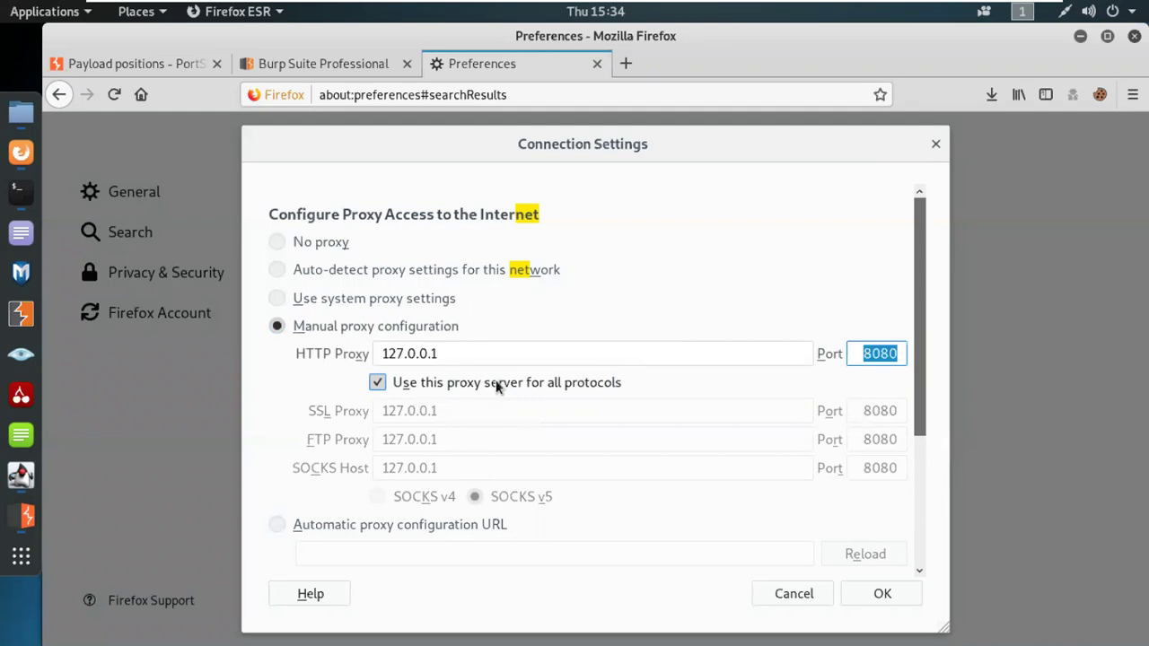
{"action": "scroll", "coordinate": [835, 476], "scroll_direction": "down", "scroll_amount": 3}
{"action": "left_click", "coordinate": [883, 594]}
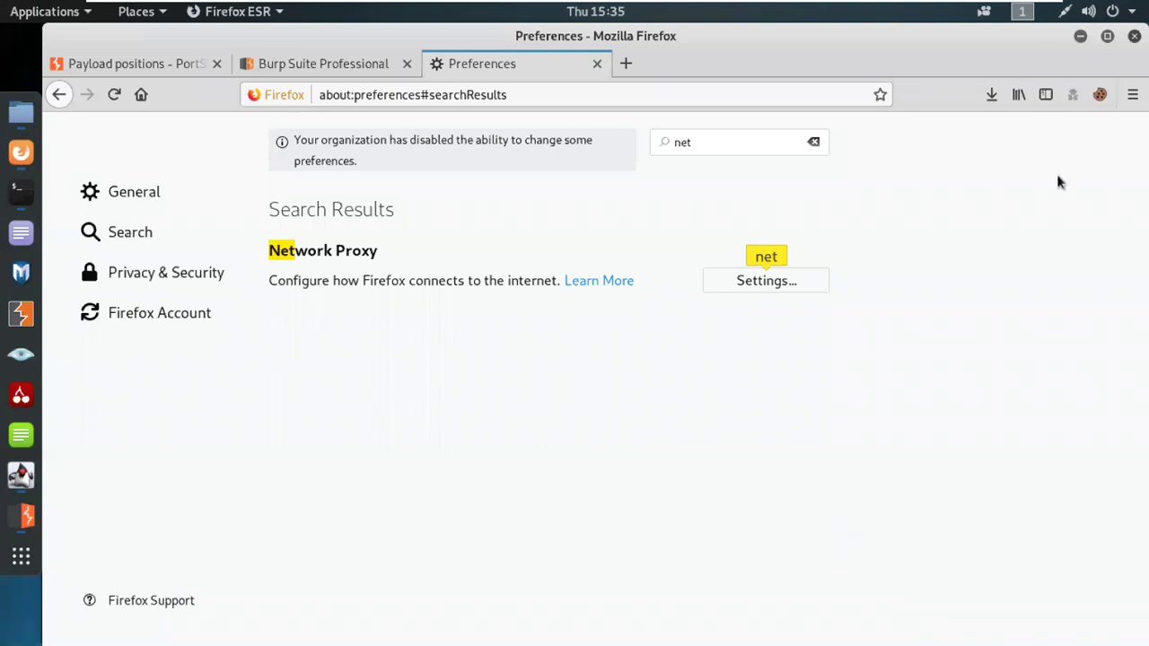
{"action": "left_click", "coordinate": [1006, 9]}
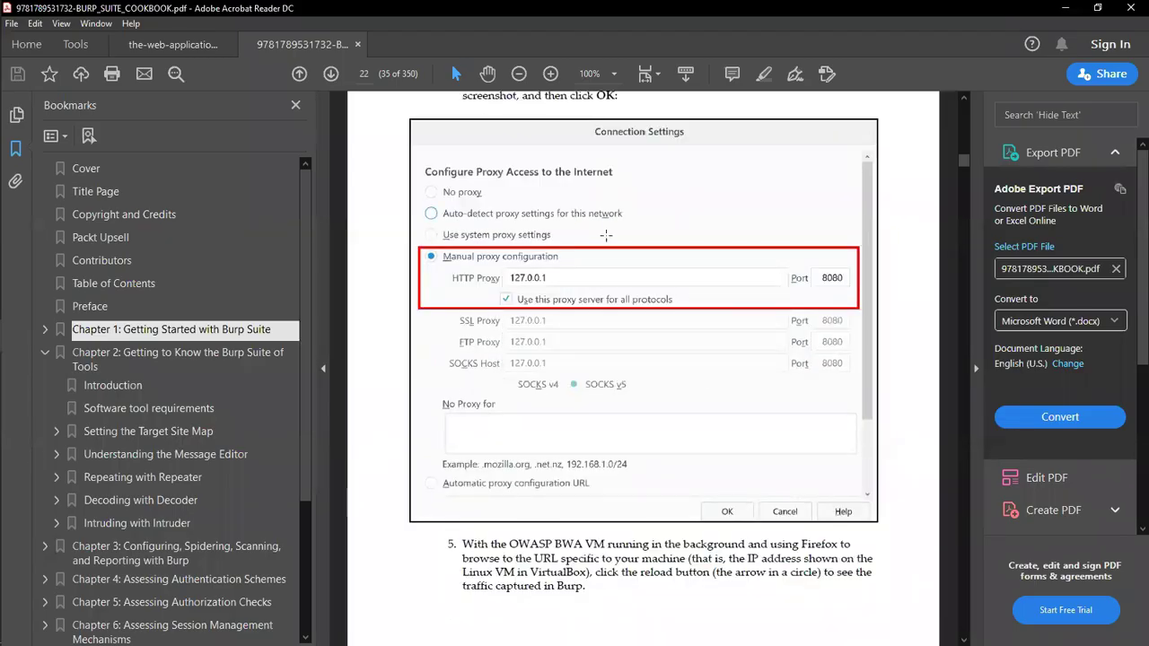
{"action": "scroll", "coordinate": [571, 416], "scroll_direction": "down", "scroll_amount": 10}
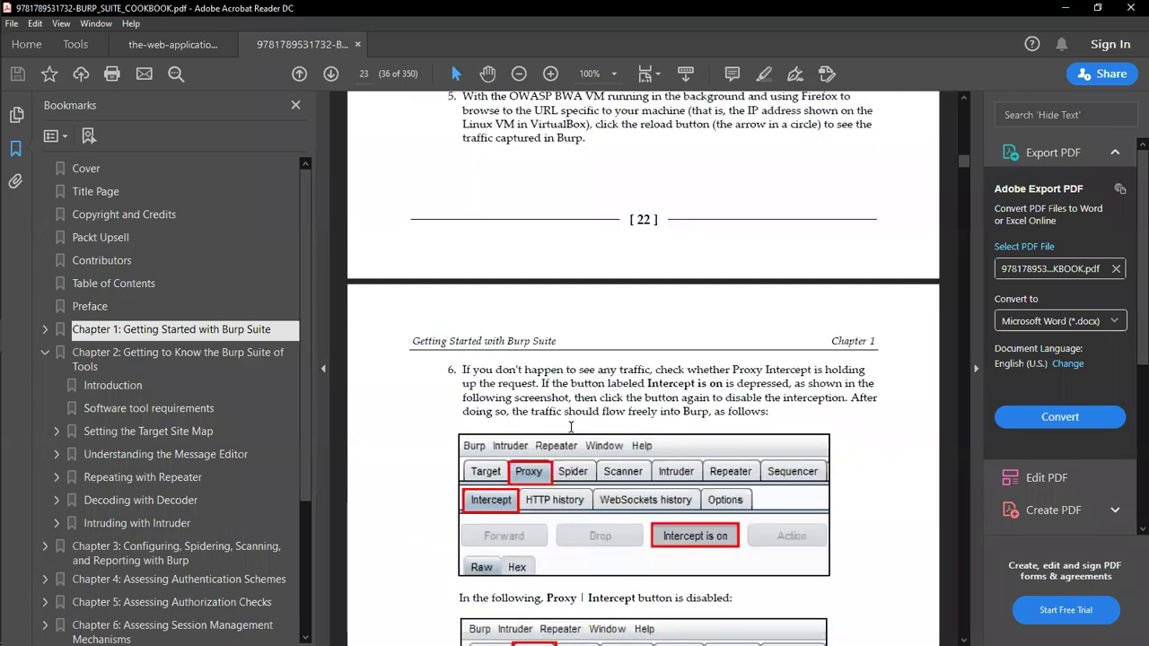
{"action": "scroll", "coordinate": [571, 429], "scroll_direction": "down", "scroll_amount": 1}
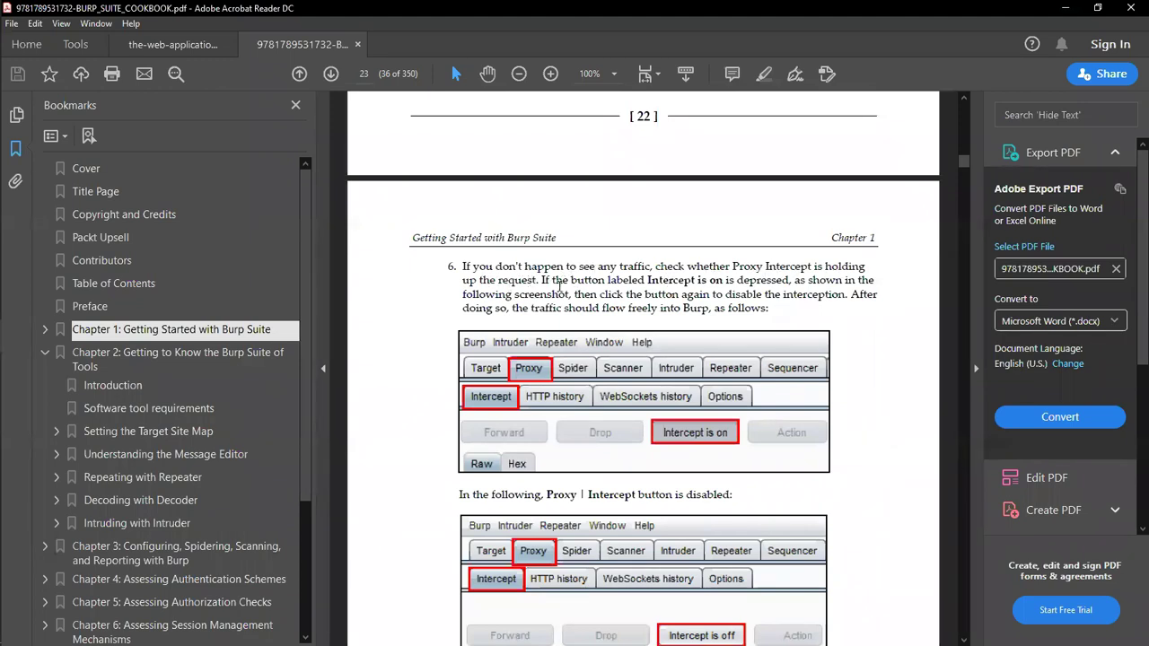
{"action": "scroll", "coordinate": [560, 363], "scroll_direction": "down", "scroll_amount": 2}
{"action": "scroll", "coordinate": [560, 363], "scroll_direction": "down", "scroll_amount": 12}
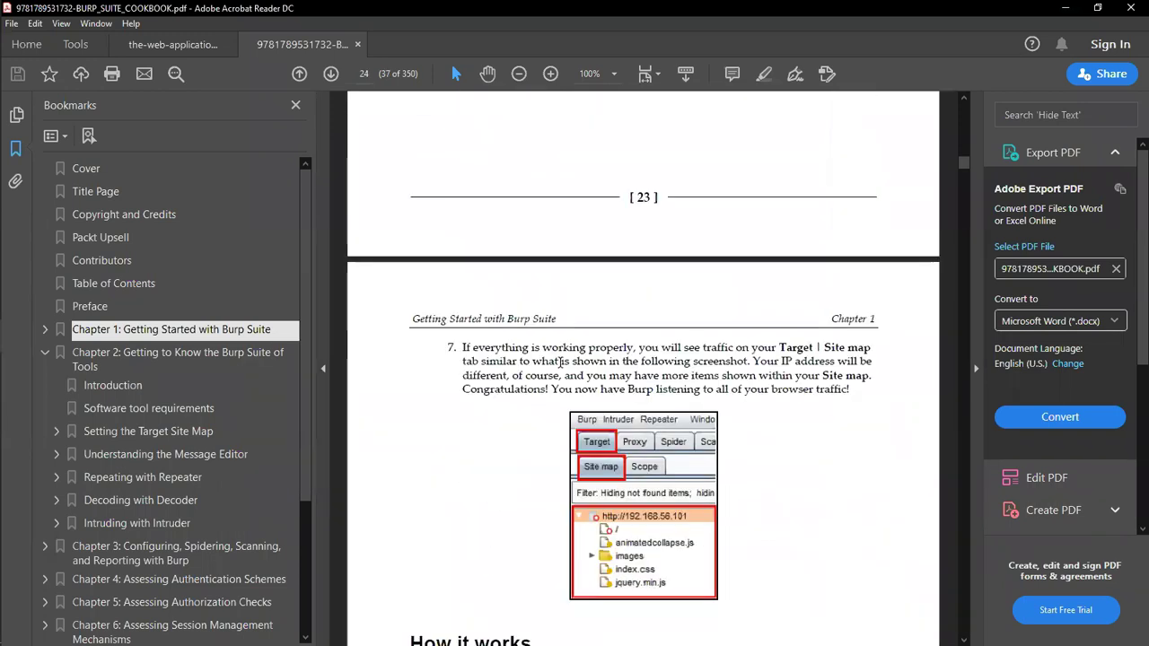
{"action": "scroll", "coordinate": [560, 363], "scroll_direction": "down", "scroll_amount": 4}
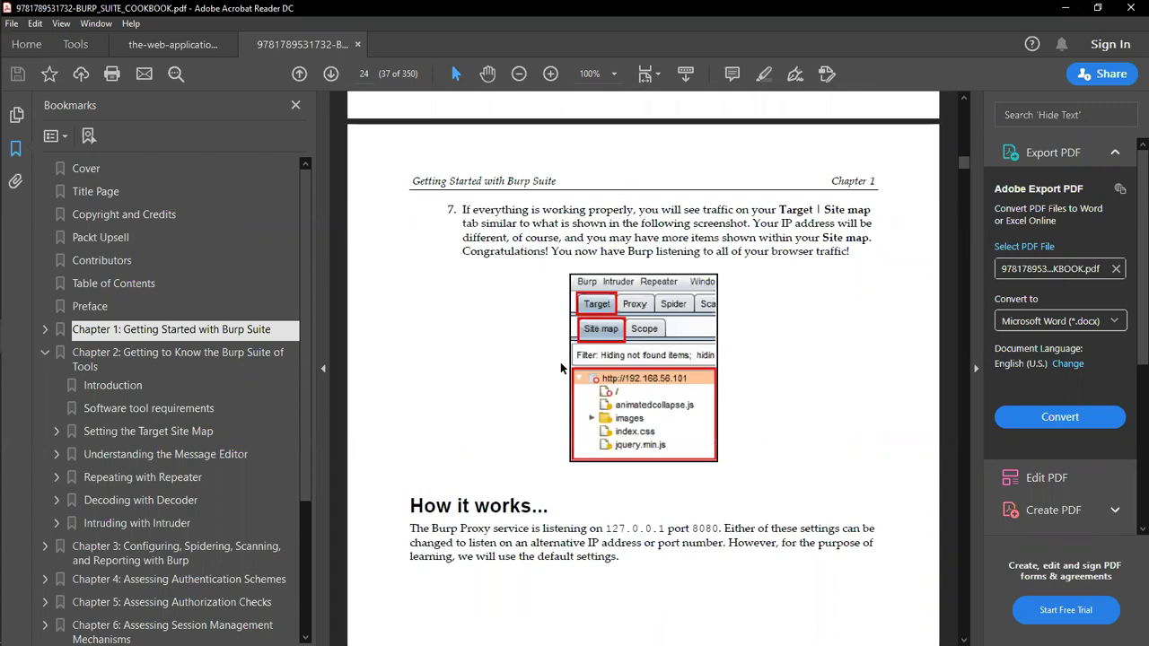
{"action": "scroll", "coordinate": [560, 368], "scroll_direction": "up", "scroll_amount": 14}
{"action": "scroll", "coordinate": [562, 361], "scroll_direction": "up", "scroll_amount": 5}
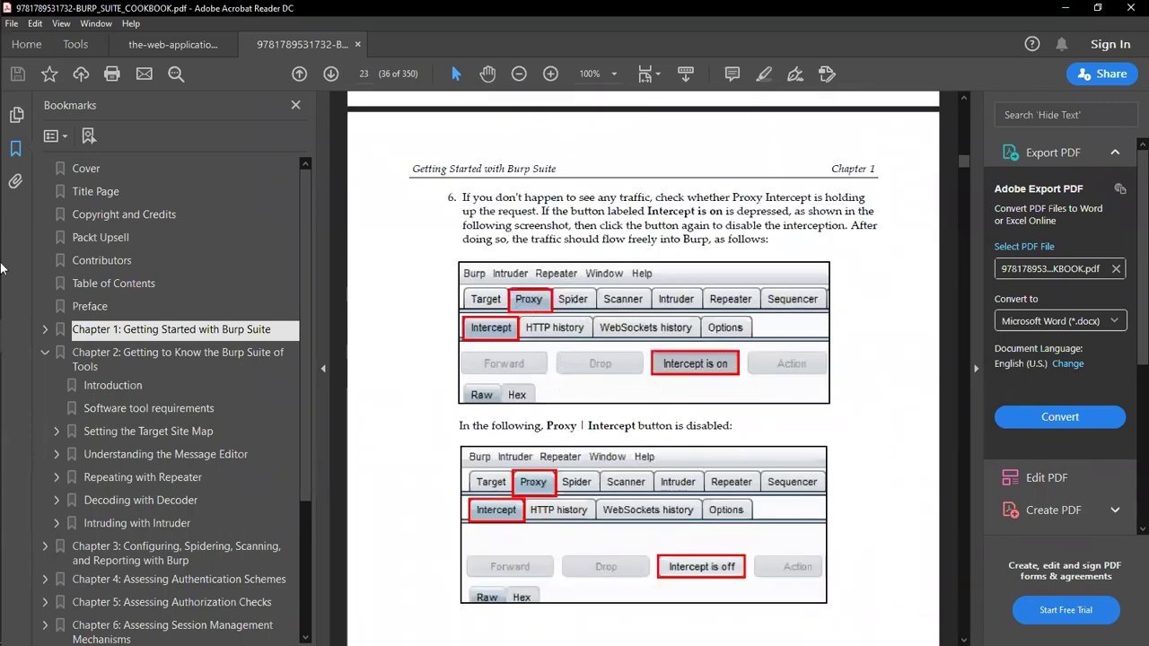
{"action": "left_click", "coordinate": [36, 256]}
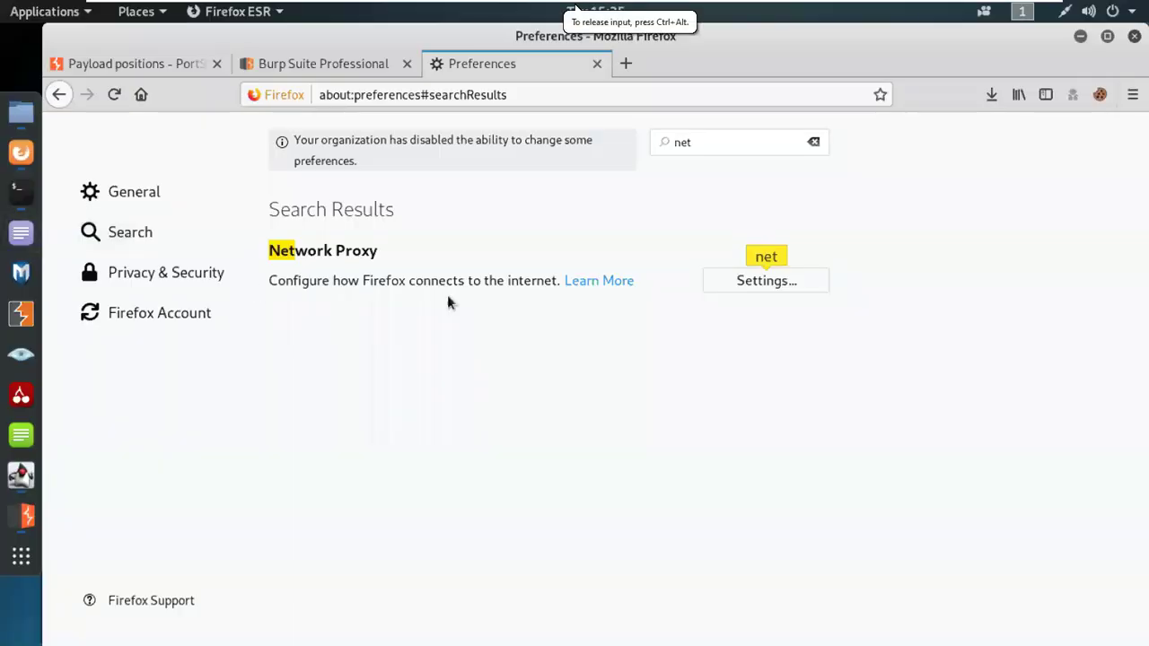
{"action": "left_click", "coordinate": [624, 71]}
{"action": "left_click", "coordinate": [20, 517]}
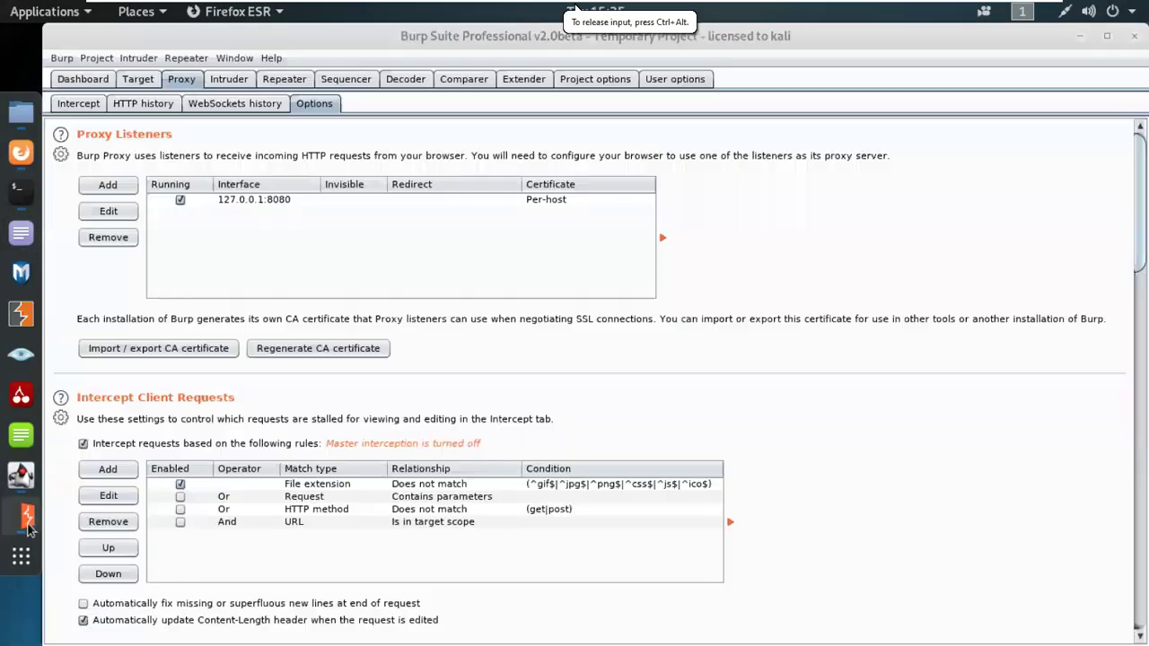
{"action": "left_click", "coordinate": [85, 81]}
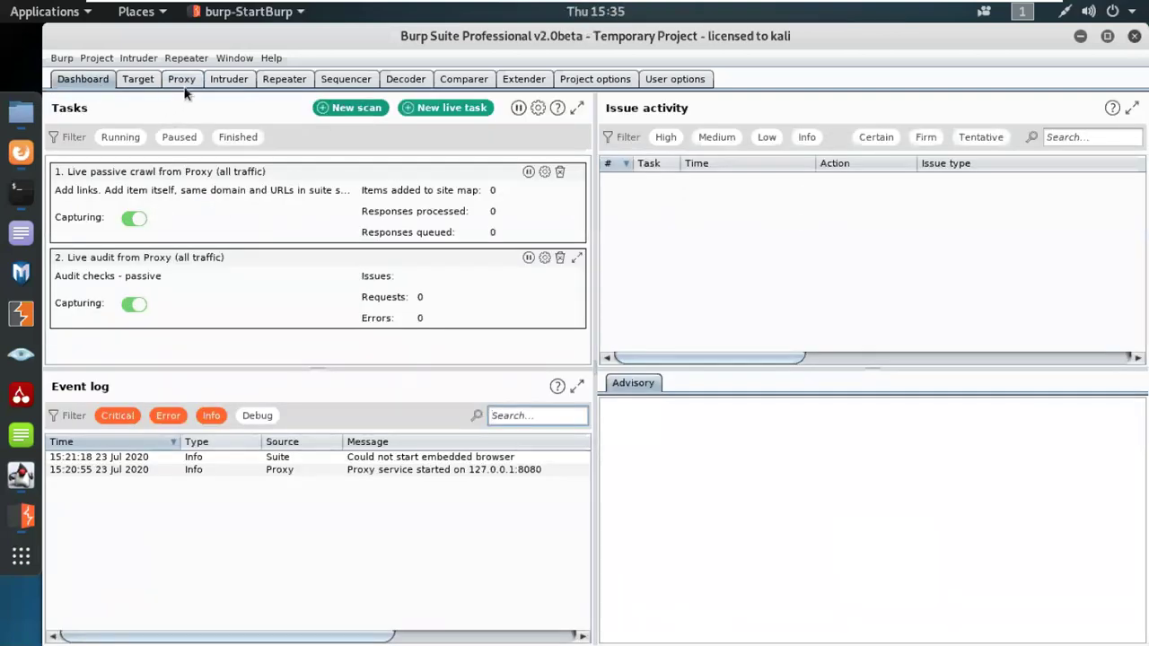
{"action": "left_click", "coordinate": [182, 81]}
{"action": "left_click", "coordinate": [81, 104]}
{"action": "left_click", "coordinate": [318, 154]}
{"action": "left_click", "coordinate": [21, 152]}
{"action": "left_click", "coordinate": [232, 294]}
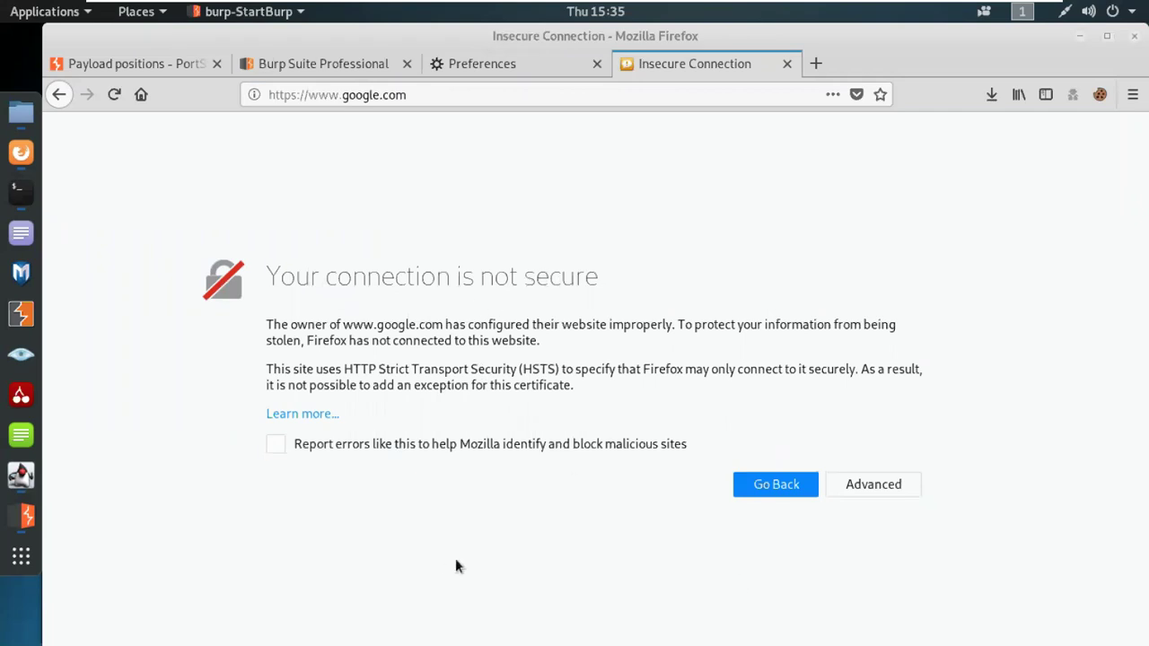
Step: Expand the Advanced details and view the SEC_ERROR_UNKNOWN_ISSUER certificate chain
{"action": "left_click", "coordinate": [867, 485]}
{"action": "scroll", "coordinate": [700, 579], "scroll_direction": "down", "scroll_amount": 3}
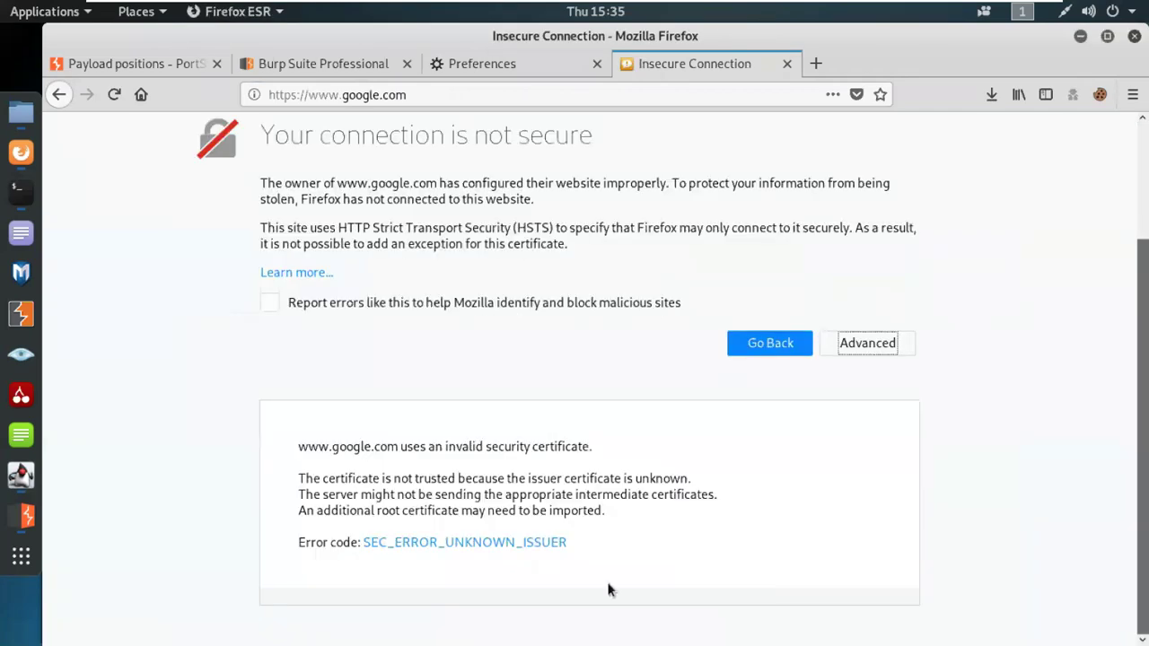
{"action": "left_click", "coordinate": [464, 543]}
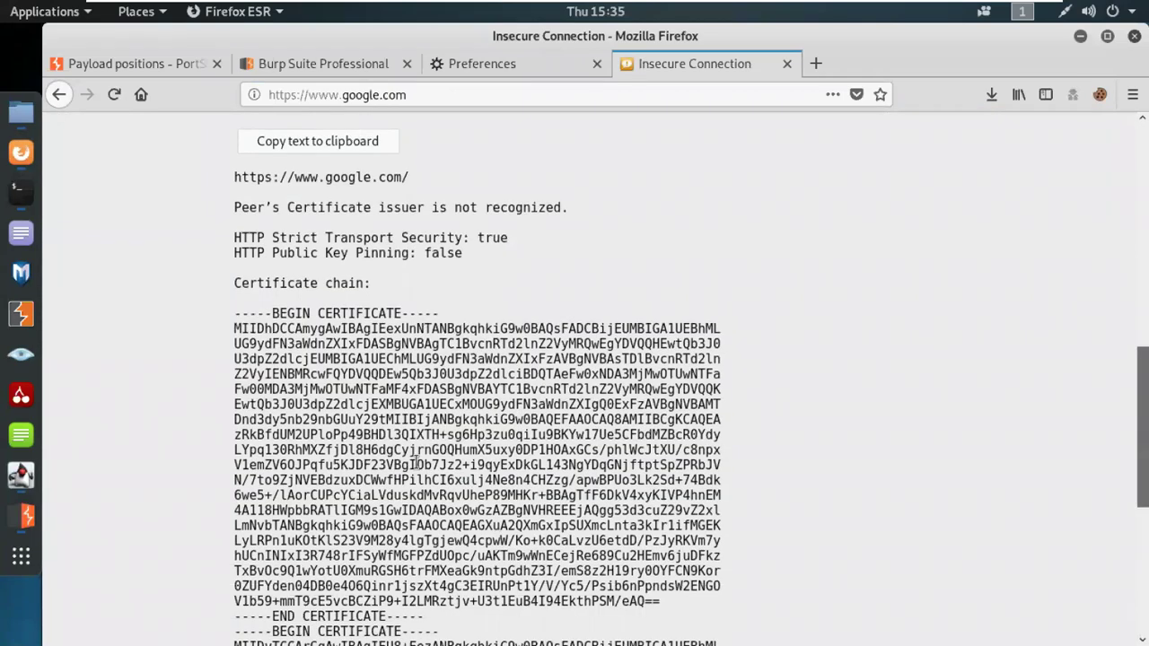
{"action": "scroll", "coordinate": [418, 462], "scroll_direction": "down", "scroll_amount": 4}
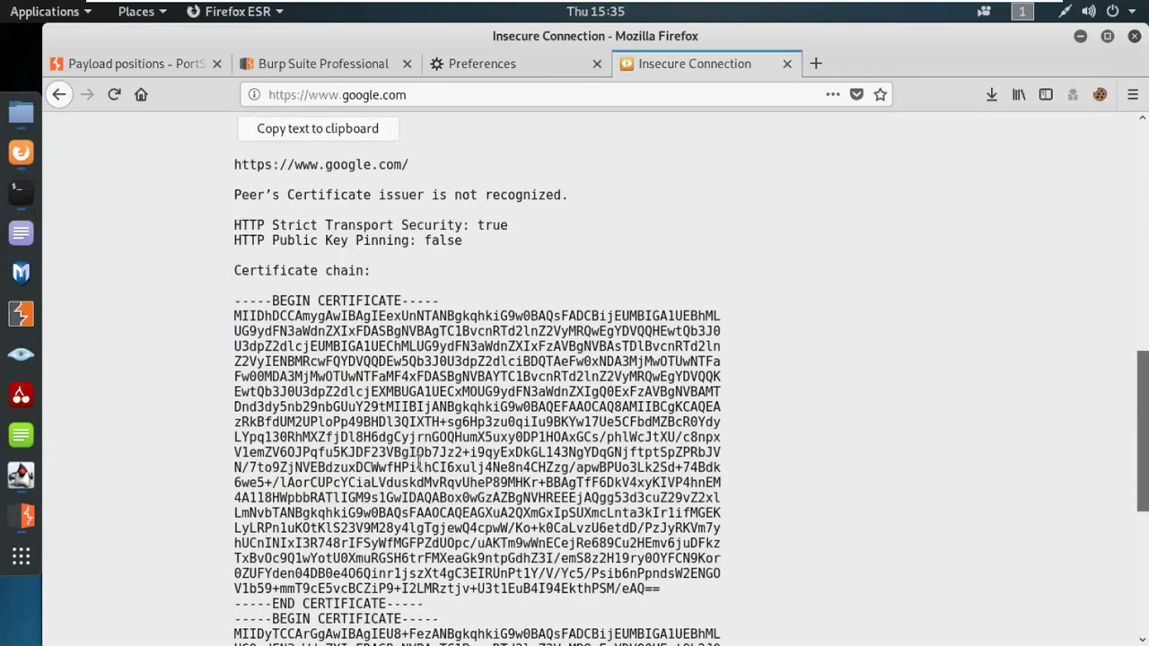
{"action": "scroll", "coordinate": [417, 463], "scroll_direction": "down", "scroll_amount": 4}
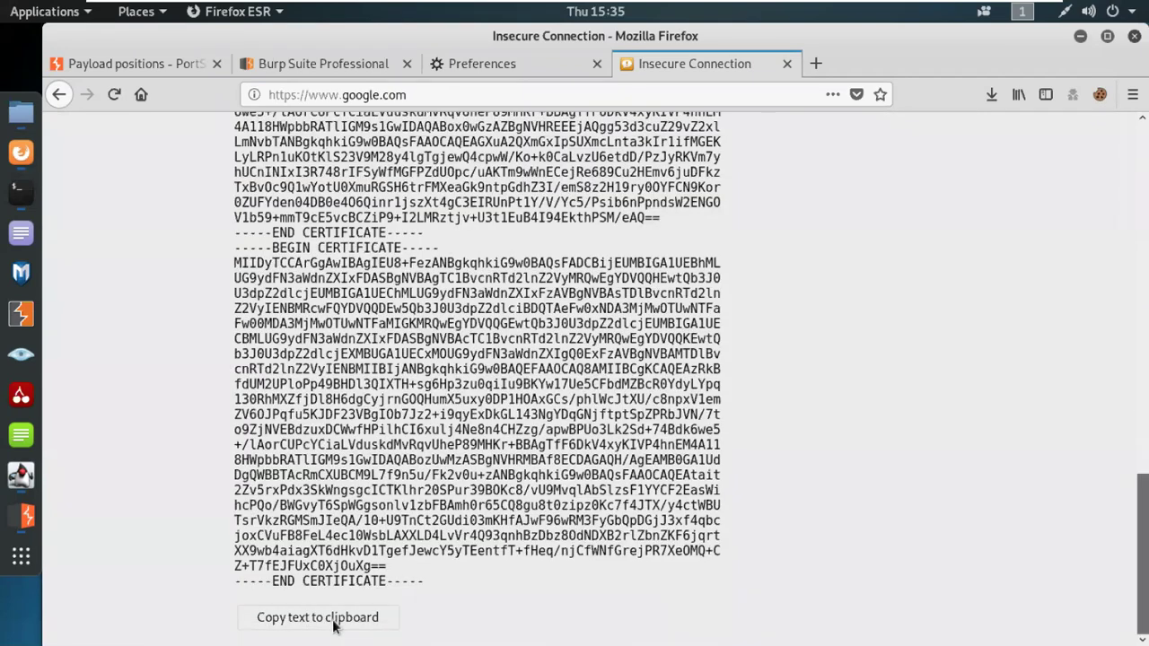
{"action": "scroll", "coordinate": [457, 530], "scroll_direction": "up", "scroll_amount": 20}
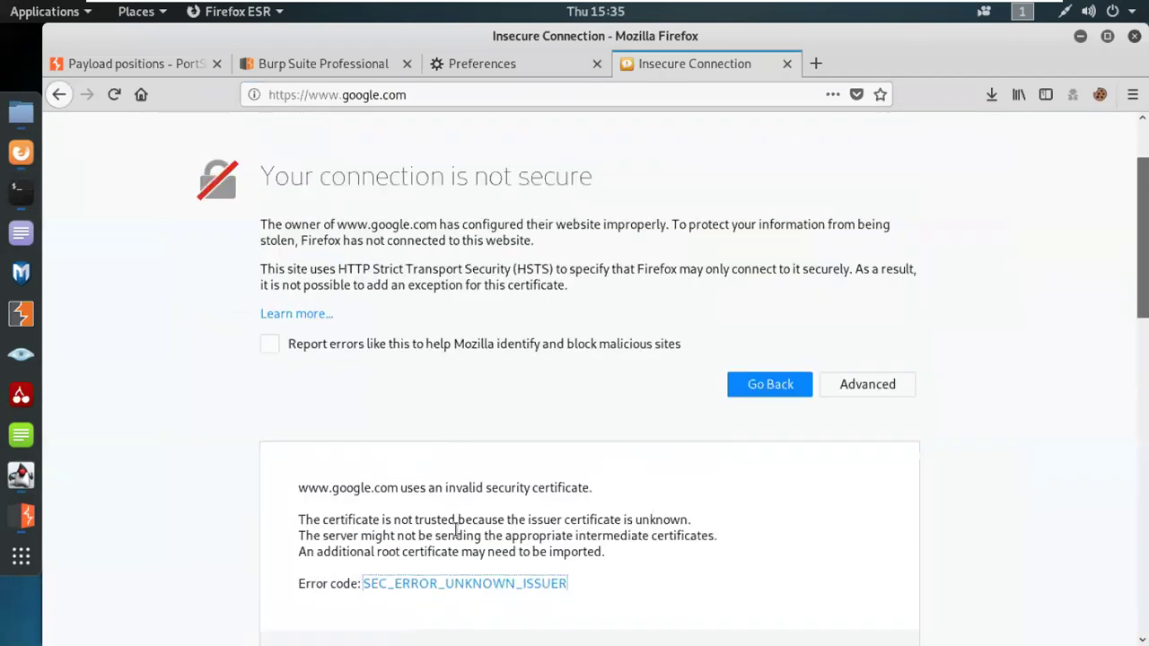
{"action": "scroll", "coordinate": [456, 530], "scroll_direction": "up", "scroll_amount": 2}
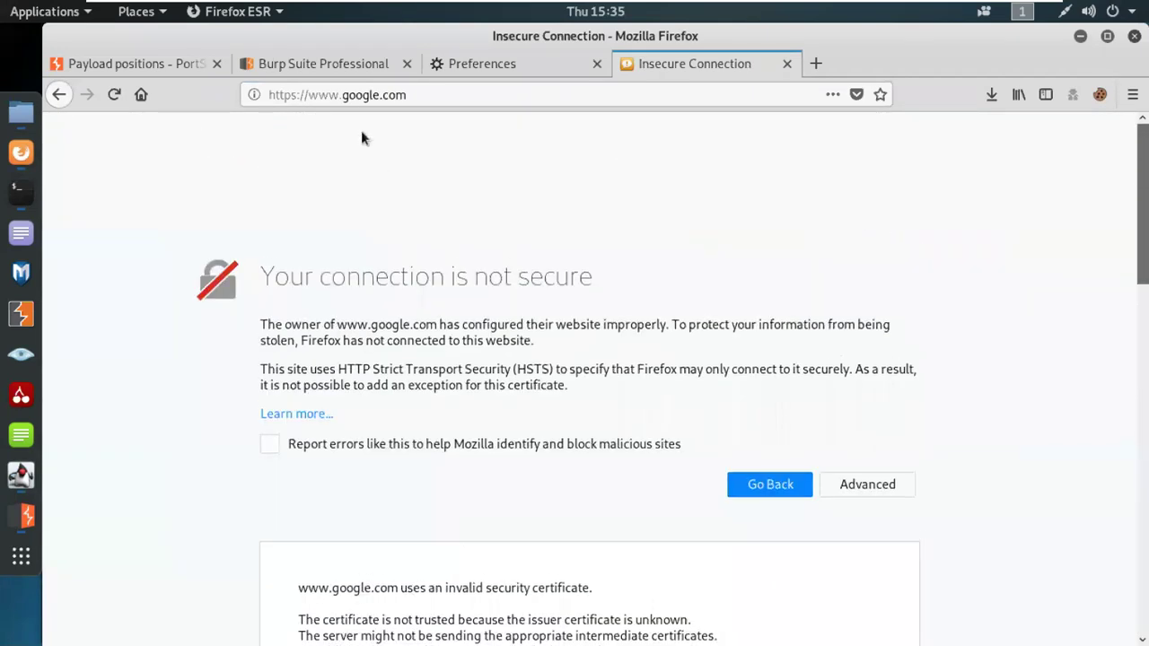
Step: Retry google.com over plain http by removing the 's' from https
{"action": "double_click", "coordinate": [293, 95]}
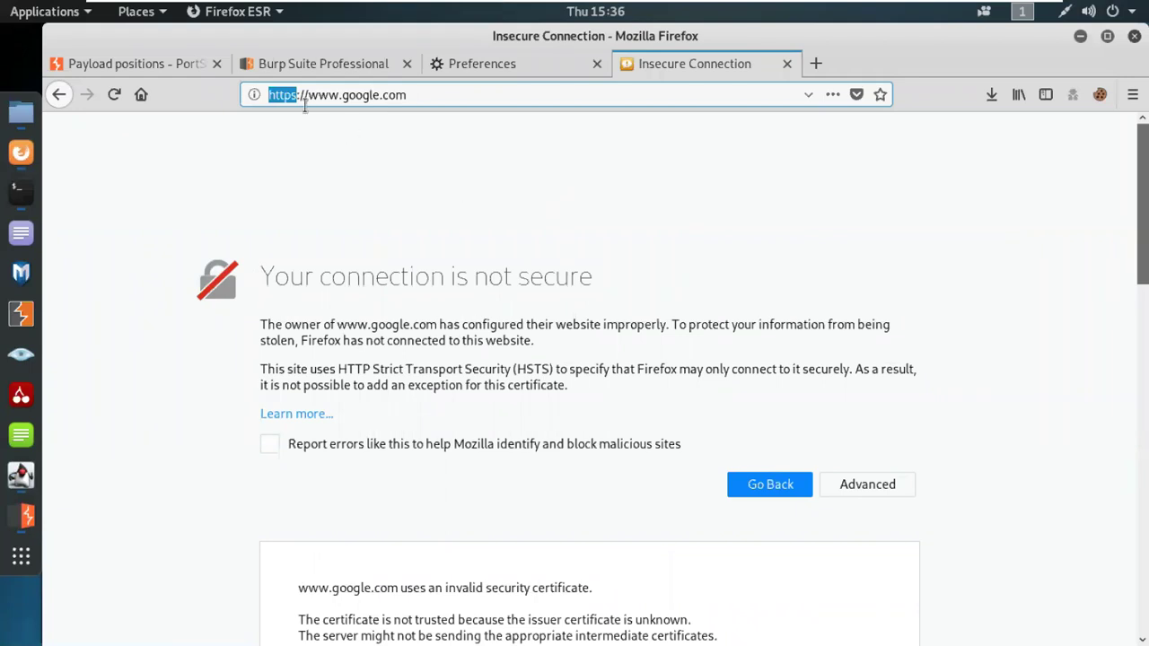
{"action": "key", "text": "Right"}
{"action": "key", "text": "BackSpace"}
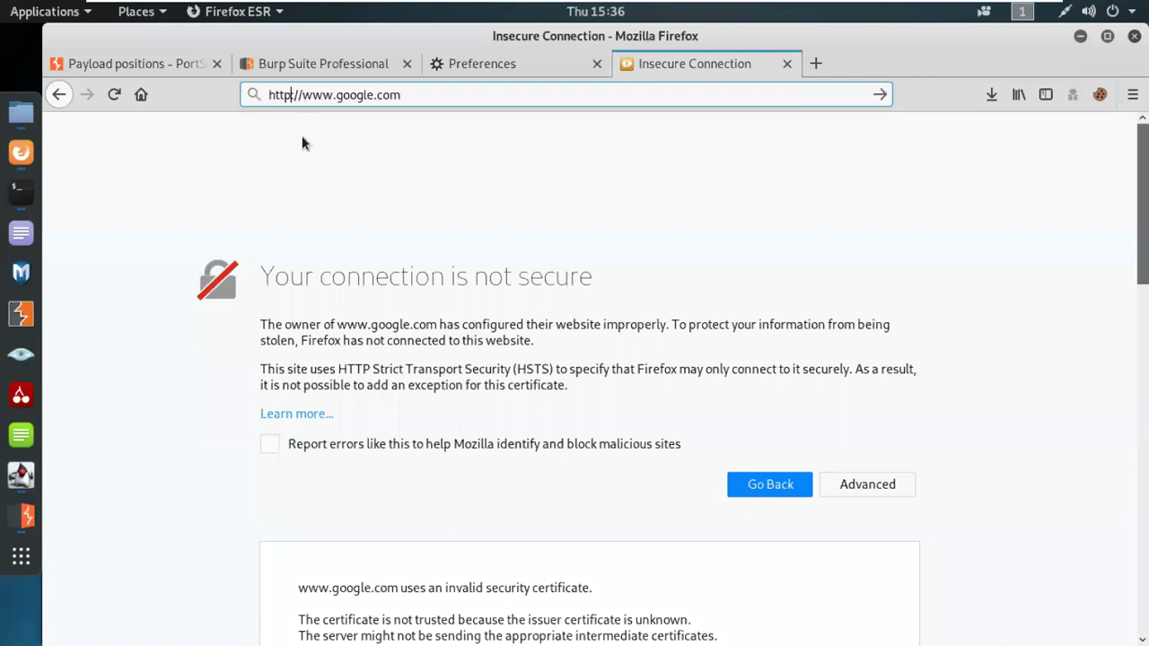
{"action": "key", "text": "Return"}
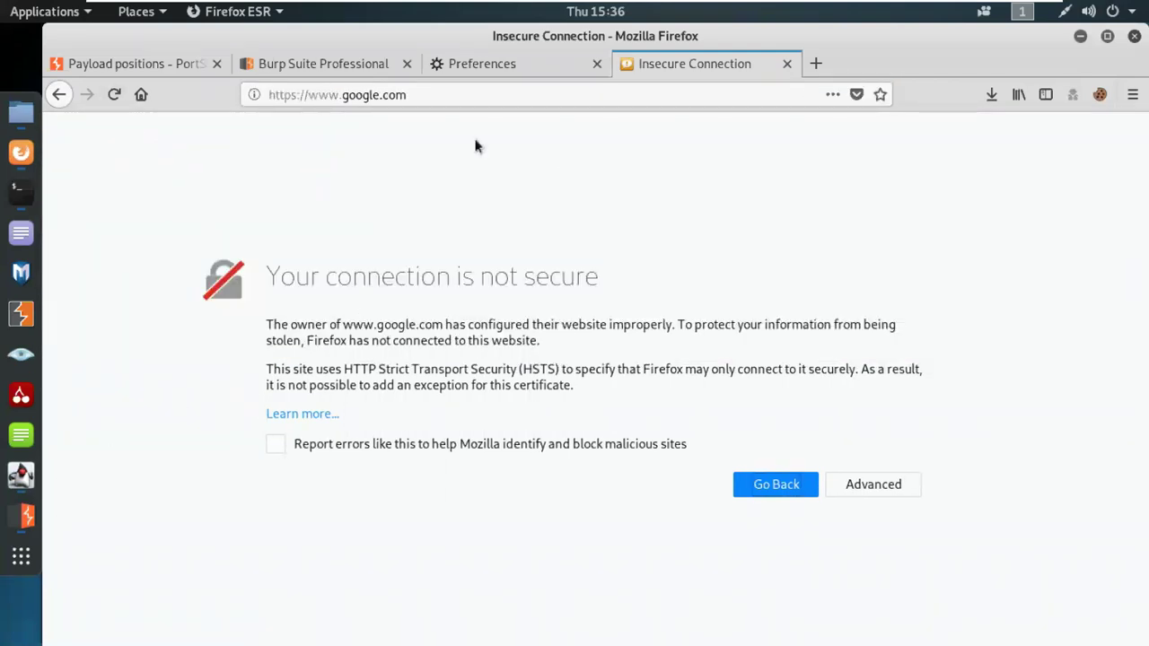
{"action": "left_click", "coordinate": [489, 69]}
Step: Search Firefox Preferences for 'cert' to find the Certificates section
{"action": "double_click", "coordinate": [691, 142]}
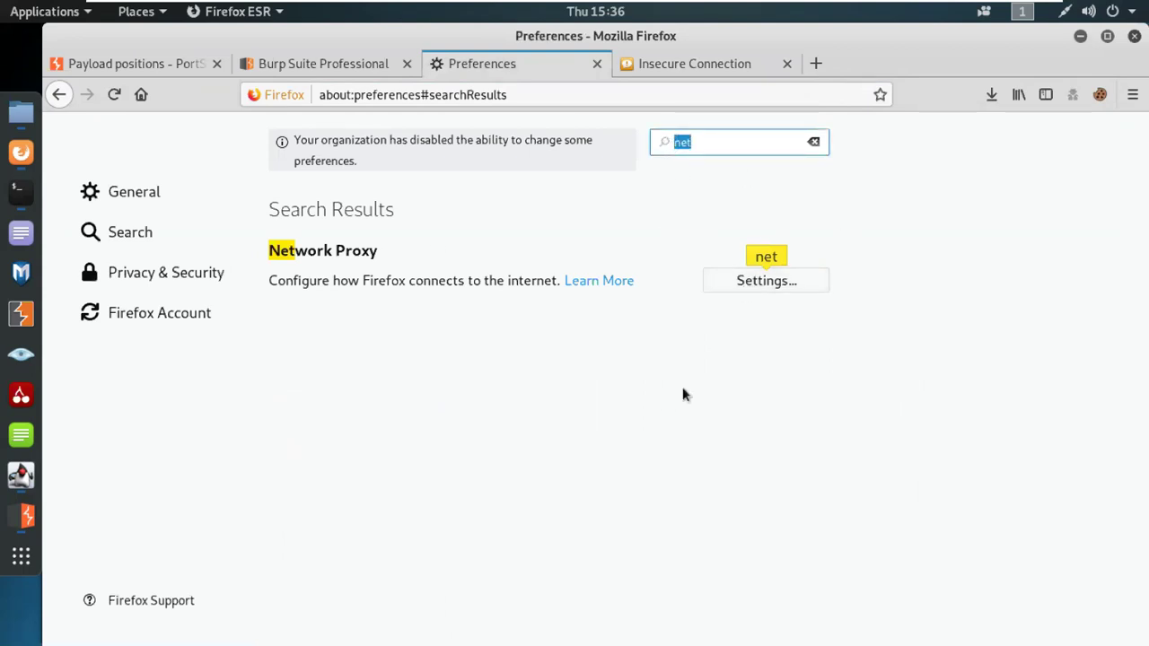
{"action": "type", "text": "cert"}
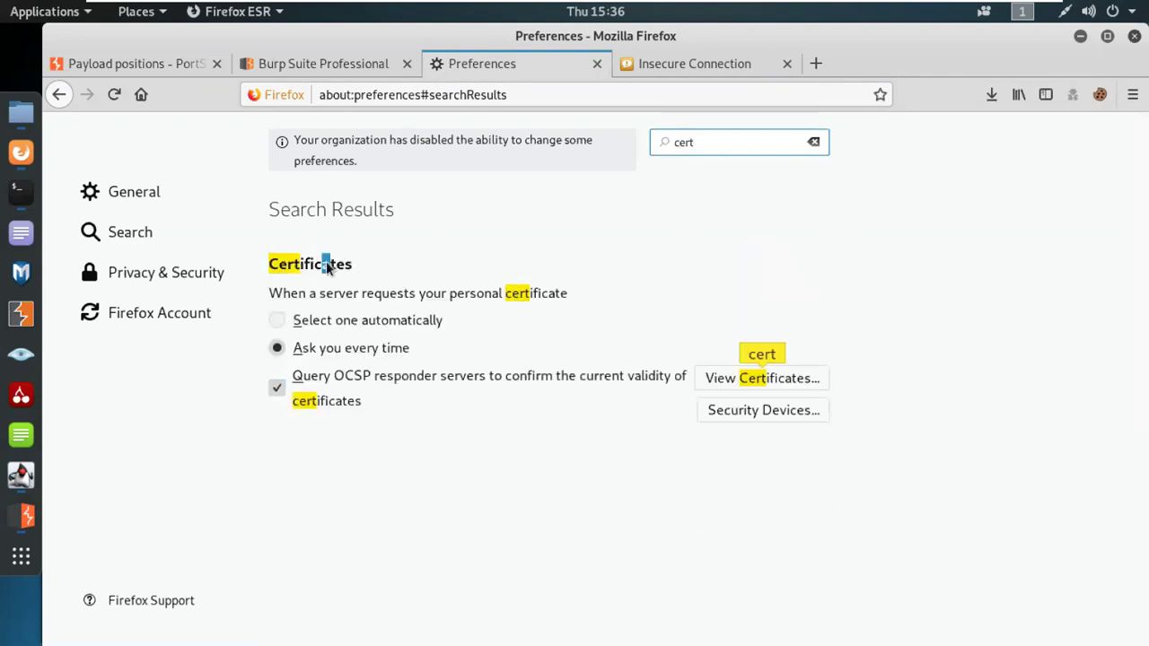
{"action": "double_click", "coordinate": [326, 261]}
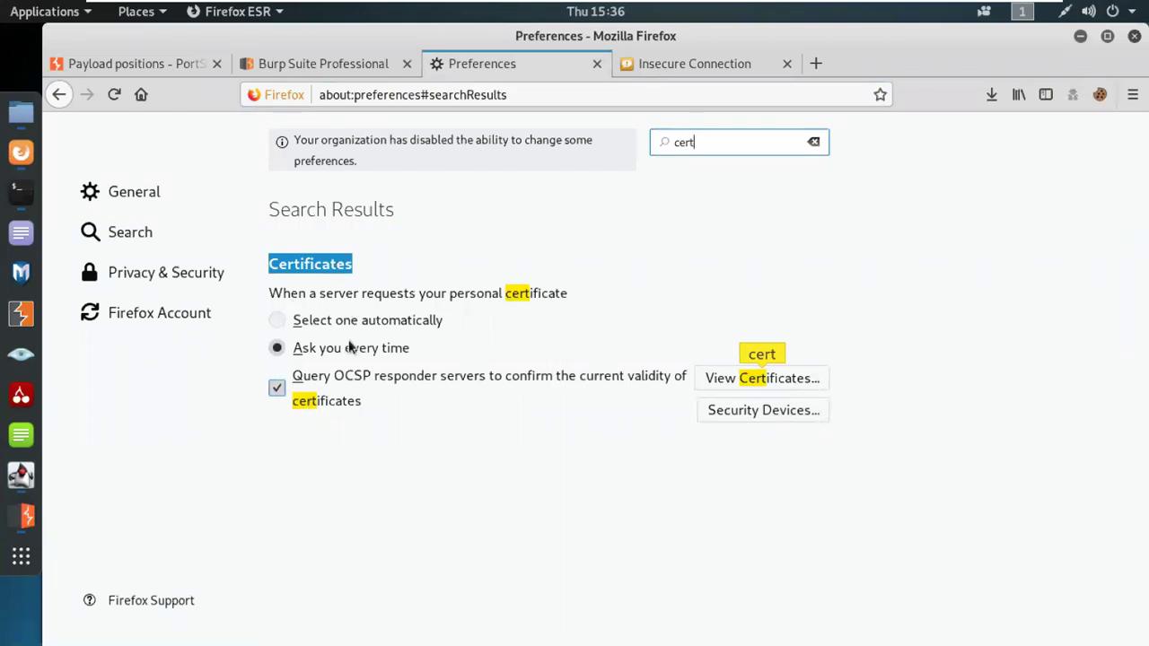
Step: Import cacert(1).der under Authorities, trusting it for websites and email users
{"action": "left_click", "coordinate": [755, 377]}
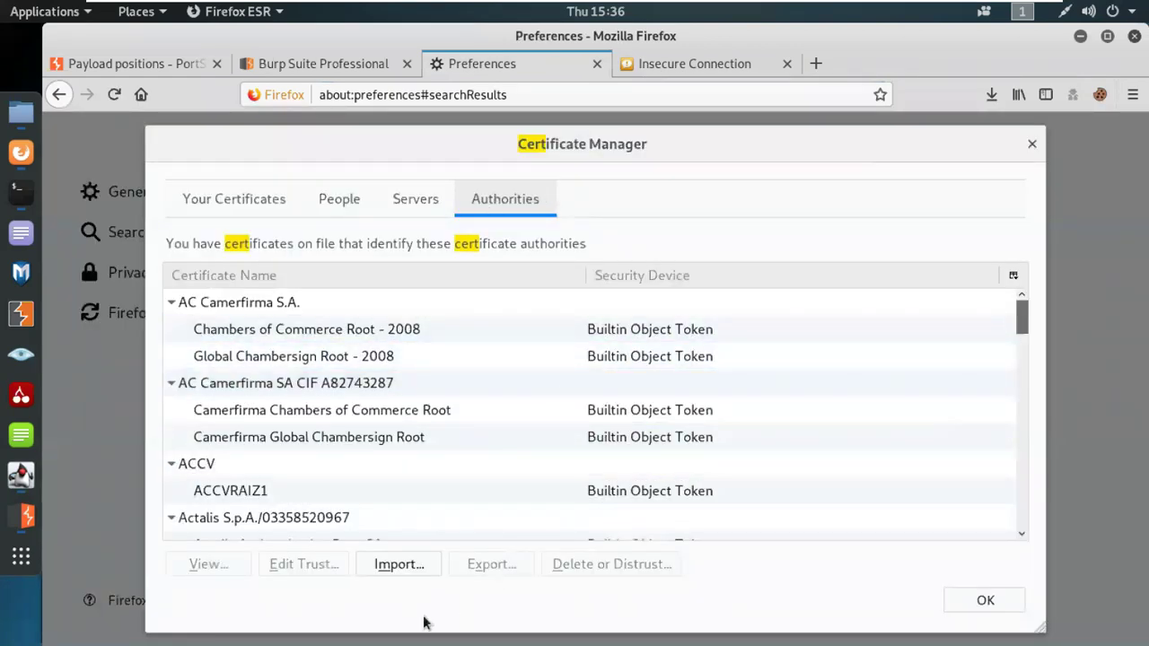
{"action": "left_click", "coordinate": [399, 565]}
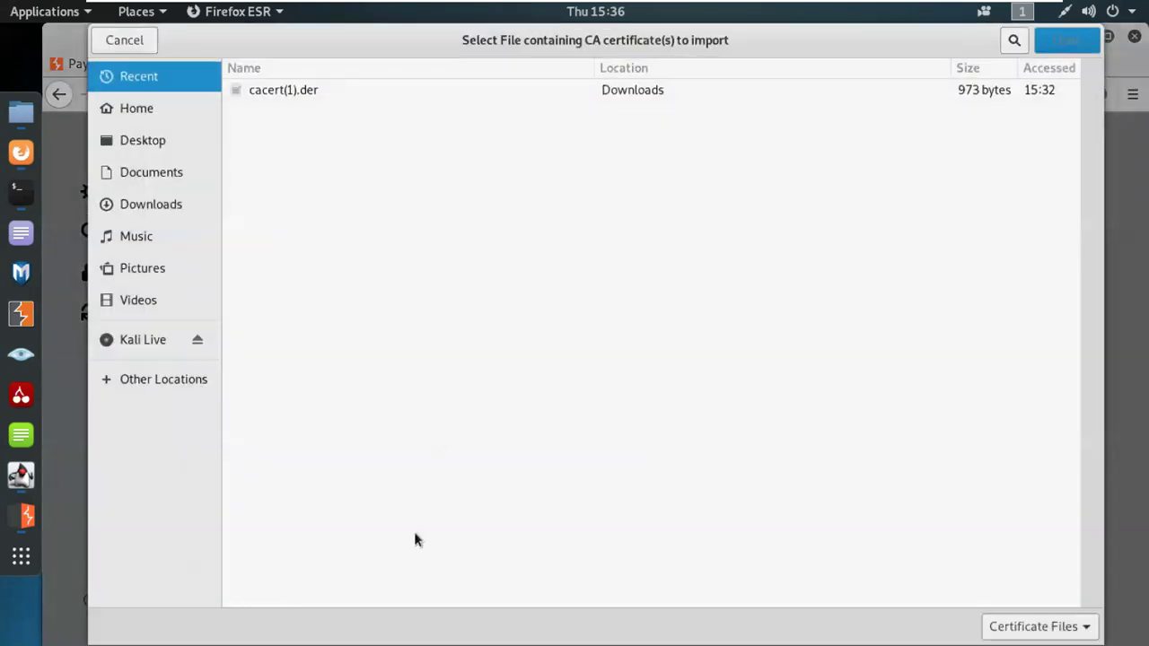
{"action": "double_click", "coordinate": [284, 90]}
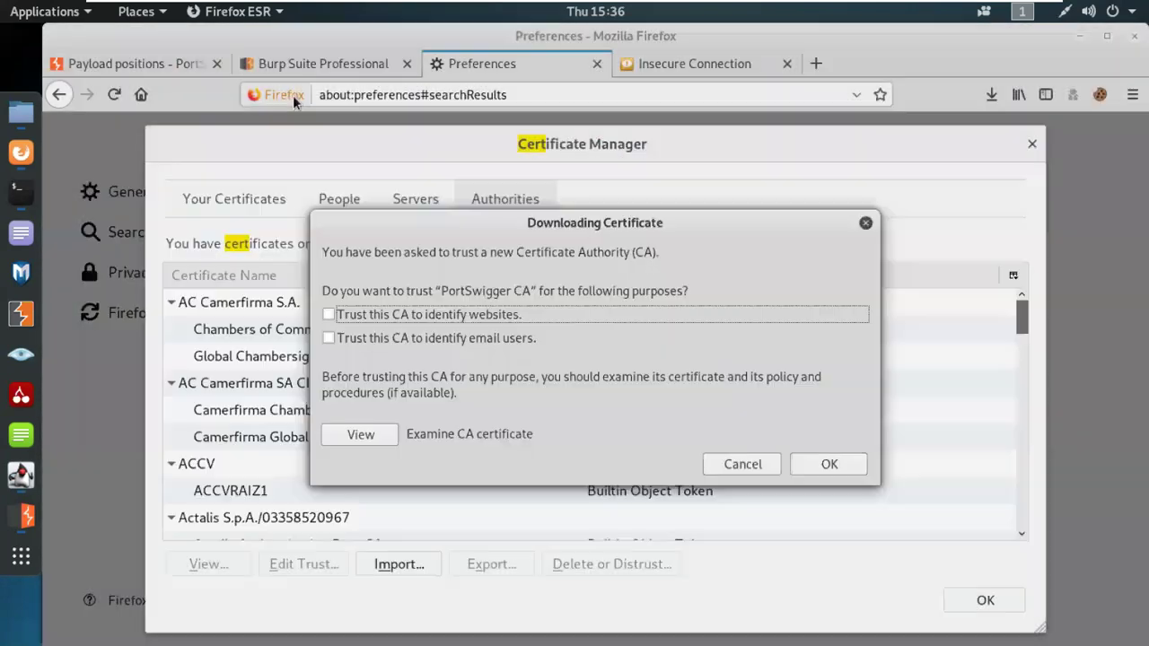
{"action": "left_click", "coordinate": [423, 318]}
{"action": "left_click", "coordinate": [385, 339]}
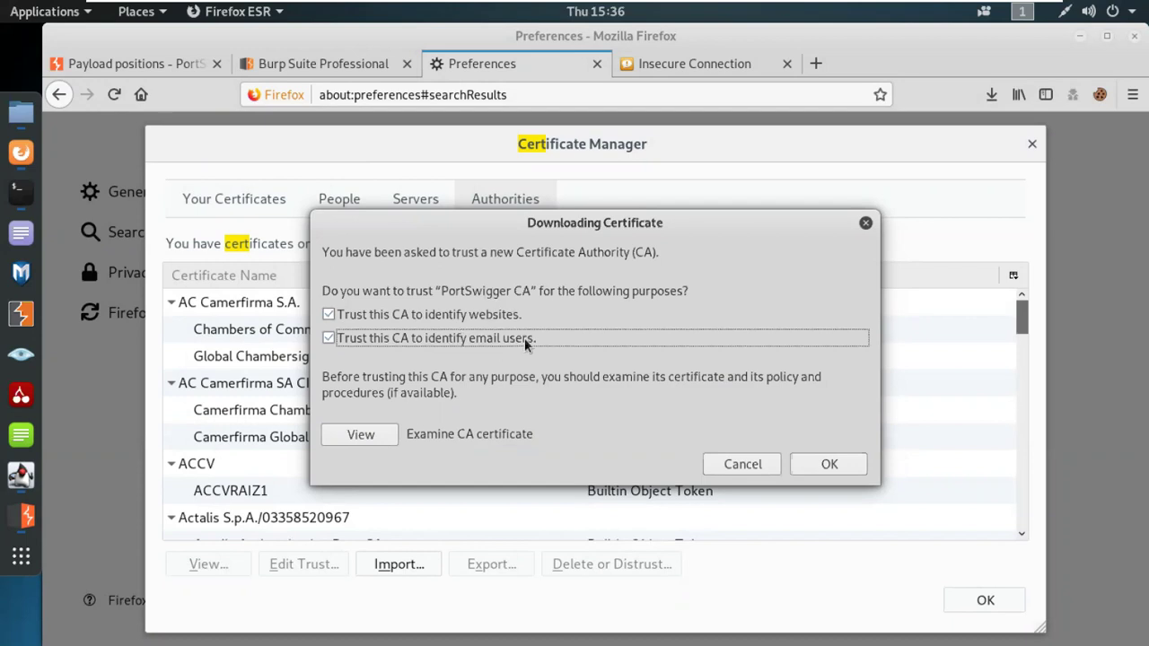
Step: Inspect the PortSwigger CA certificate's General and Details tabs
{"action": "left_click", "coordinate": [362, 435]}
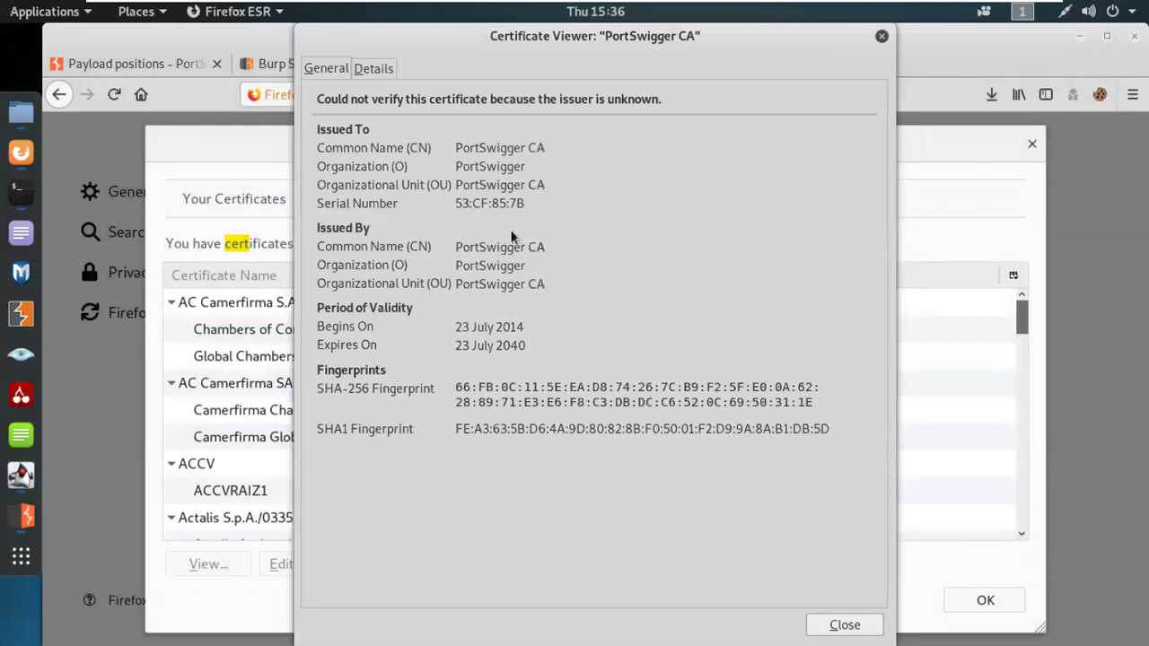
{"action": "triple_click", "coordinate": [493, 147]}
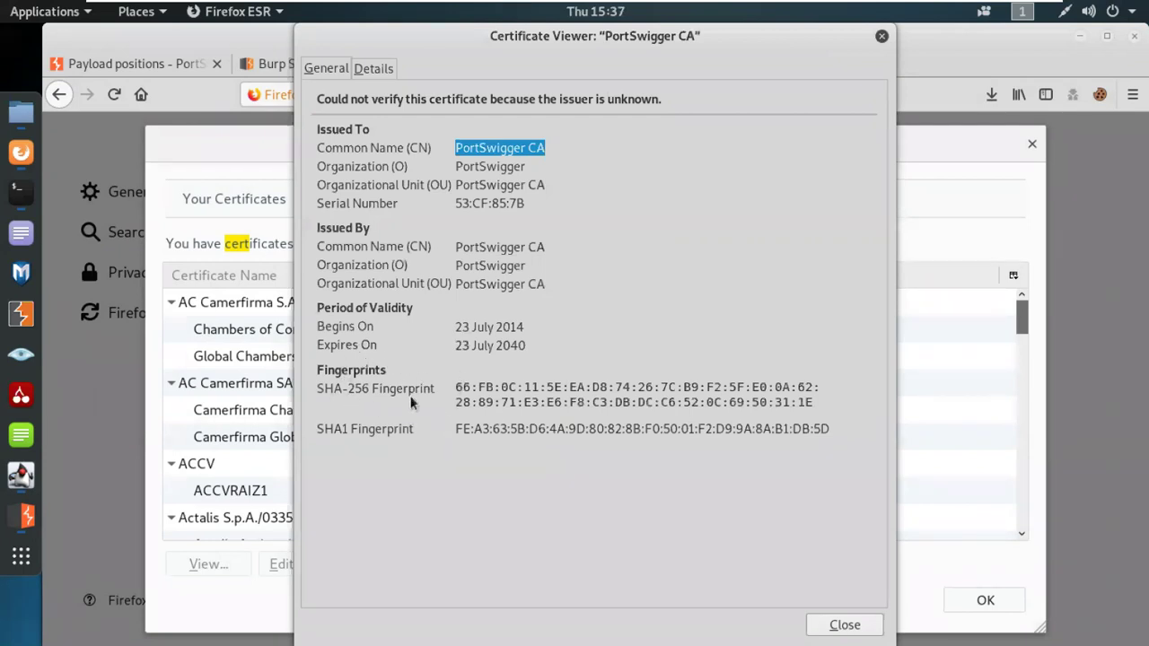
{"action": "left_click", "coordinate": [369, 67]}
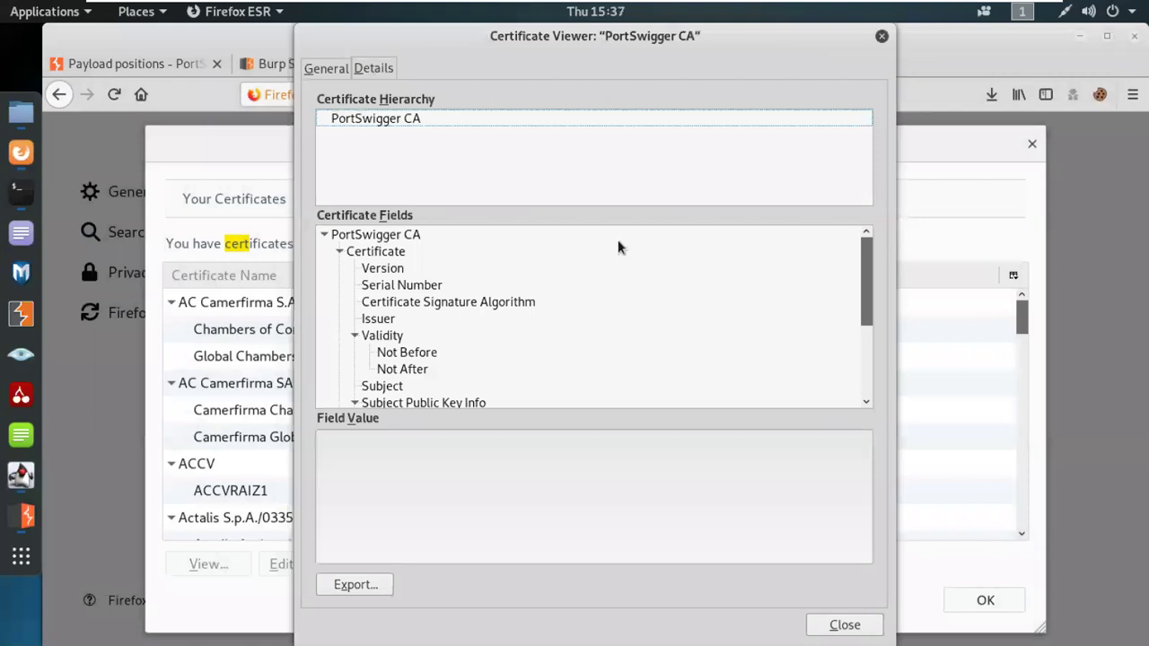
{"action": "scroll", "coordinate": [489, 359], "scroll_direction": "down", "scroll_amount": 3}
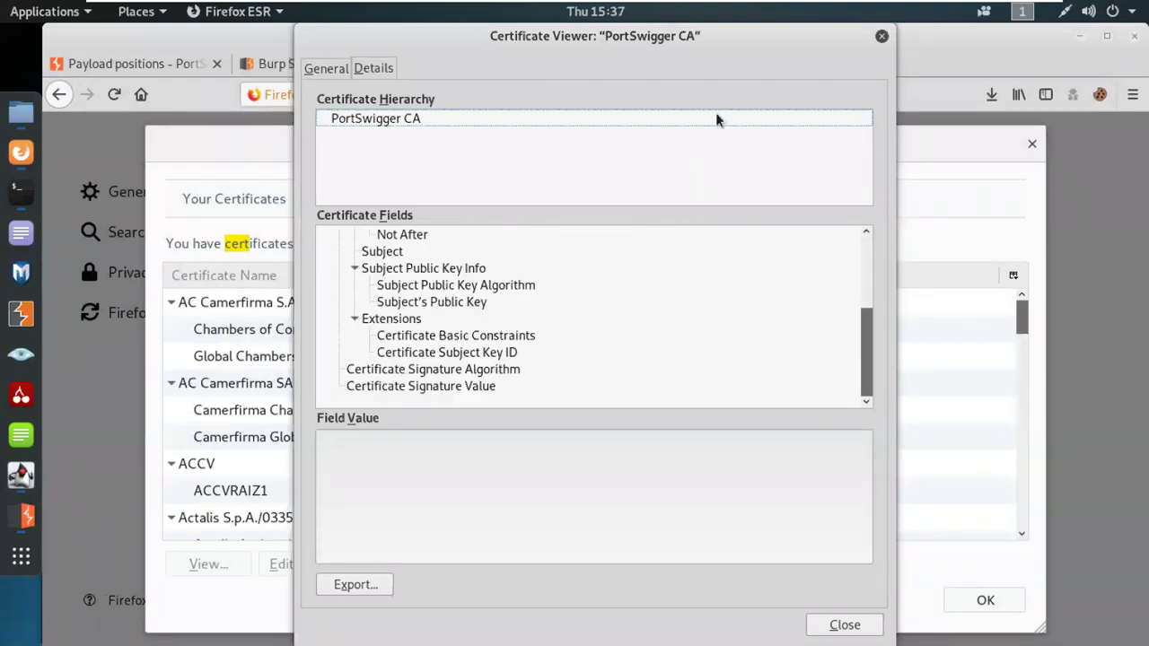
{"action": "left_click", "coordinate": [882, 36]}
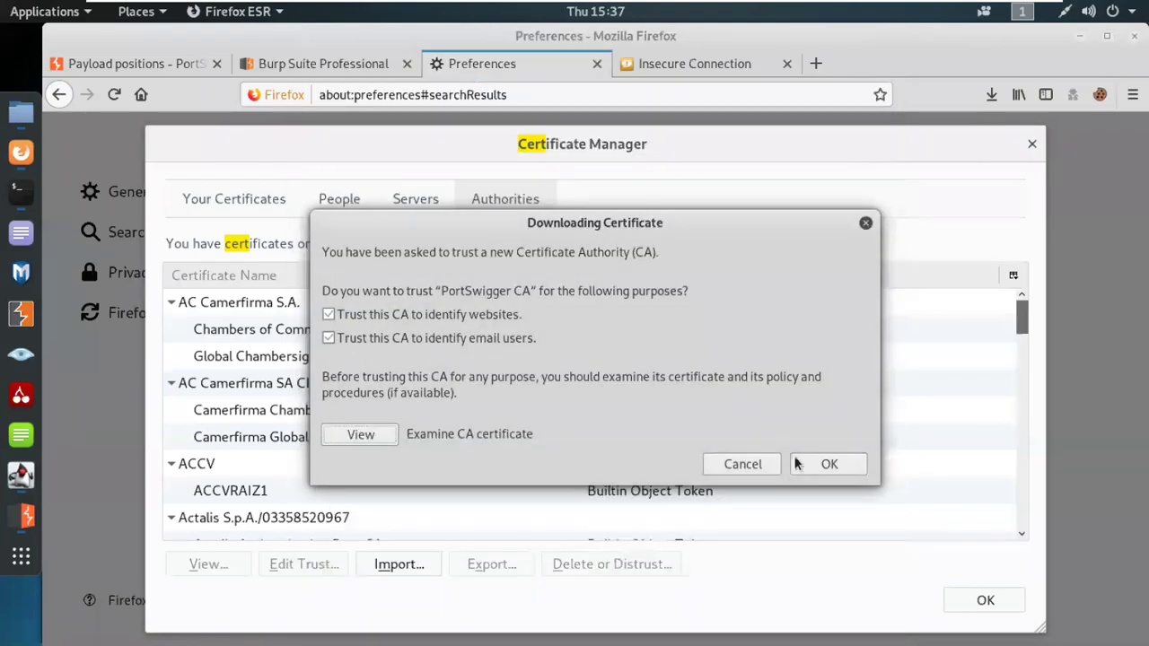
Step: Confirm trusting PortSwigger CA and close the certificate manager
{"action": "left_click", "coordinate": [817, 467]}
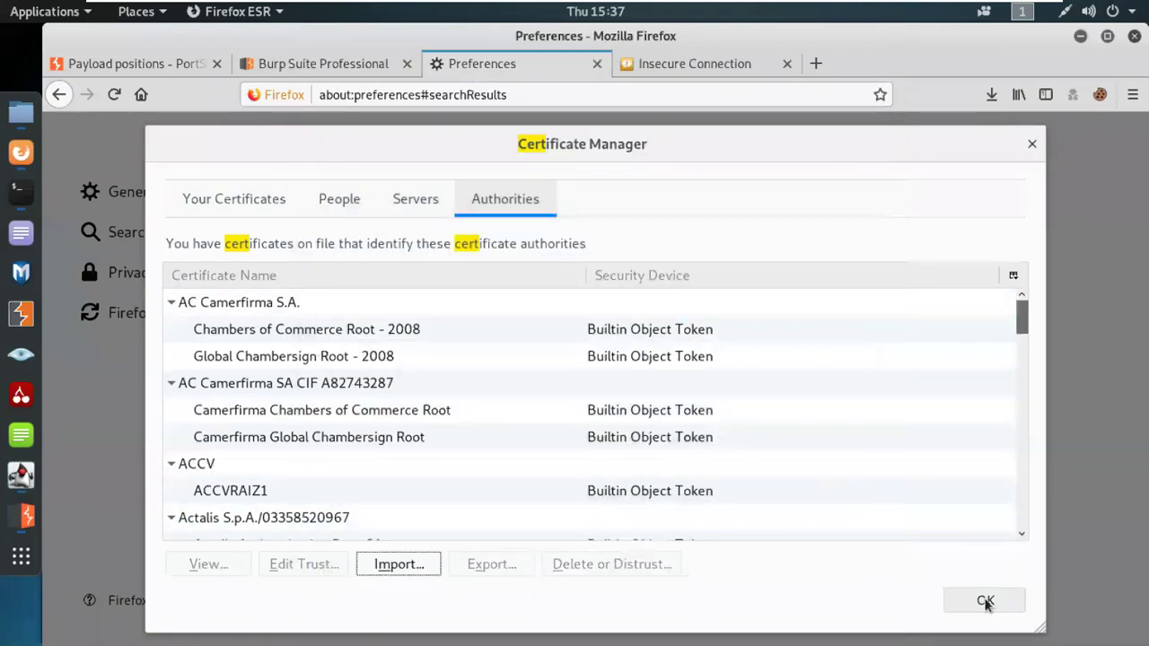
{"action": "left_click", "coordinate": [985, 601]}
{"action": "left_click", "coordinate": [673, 72]}
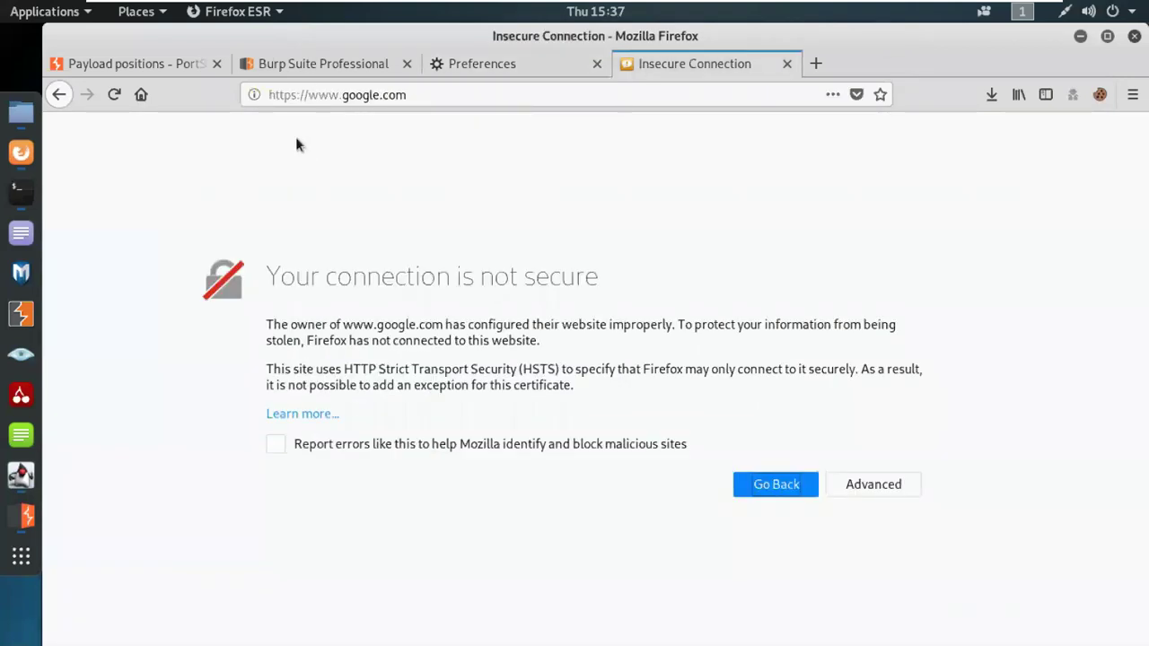
{"action": "left_click", "coordinate": [22, 516]}
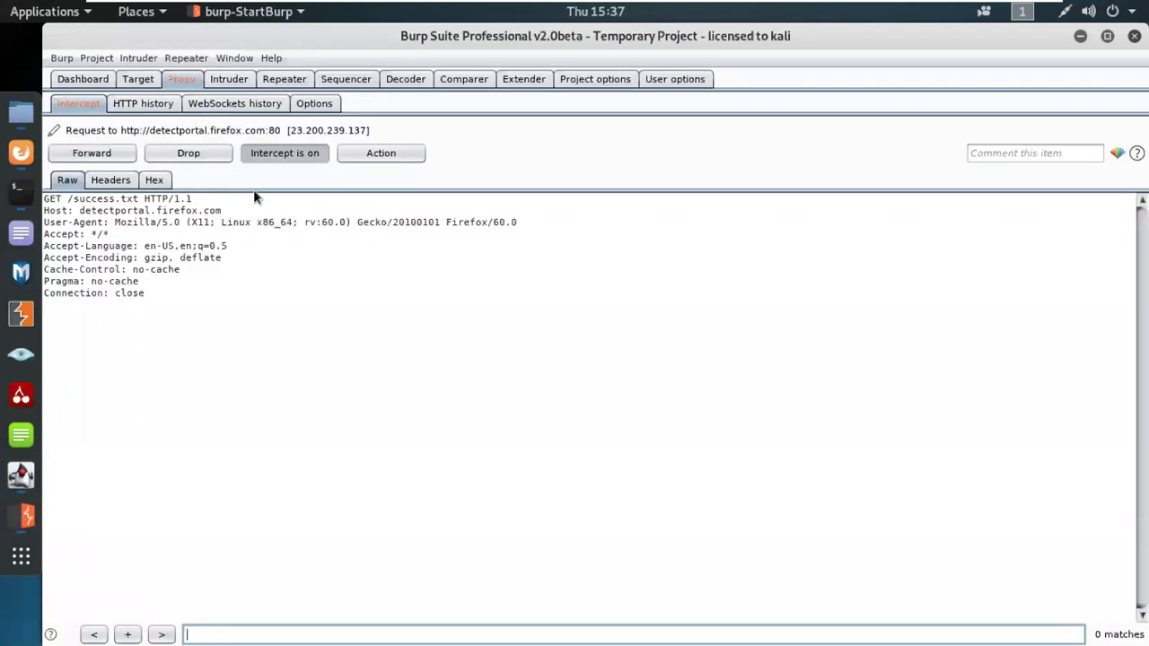
Step: Forward the detectportal request and reload google.com in a fresh Firefox tab
{"action": "left_click", "coordinate": [282, 155]}
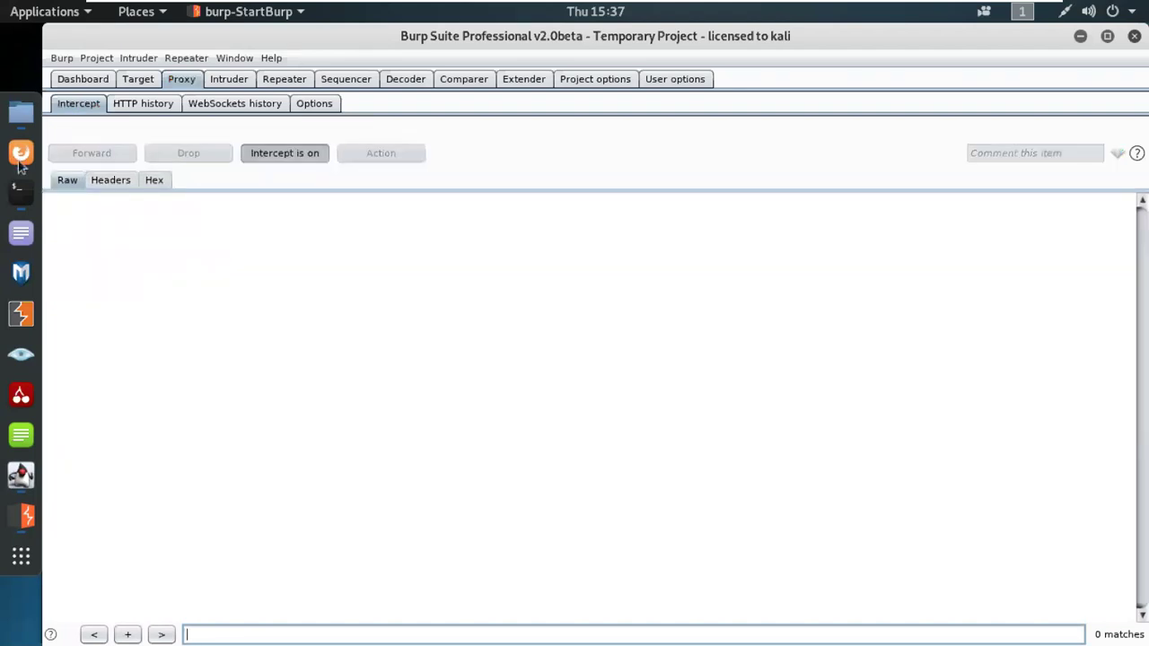
{"action": "left_click", "coordinate": [22, 152]}
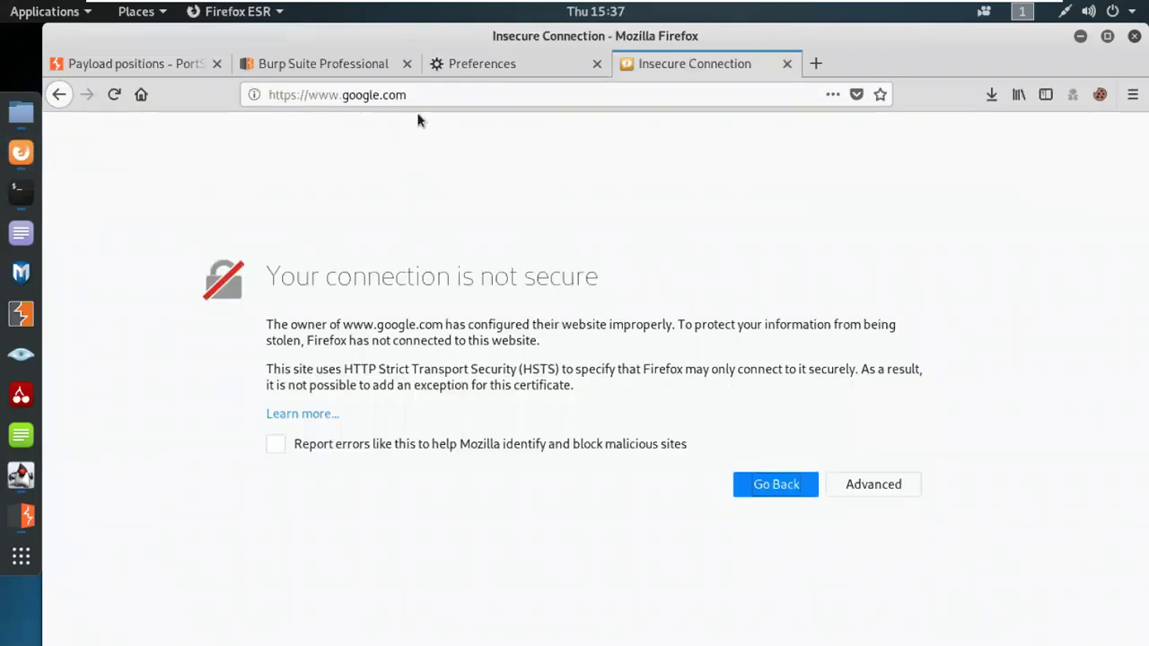
{"action": "left_click", "coordinate": [815, 63]}
{"action": "left_click", "coordinate": [788, 63]}
{"action": "left_click", "coordinate": [220, 276]}
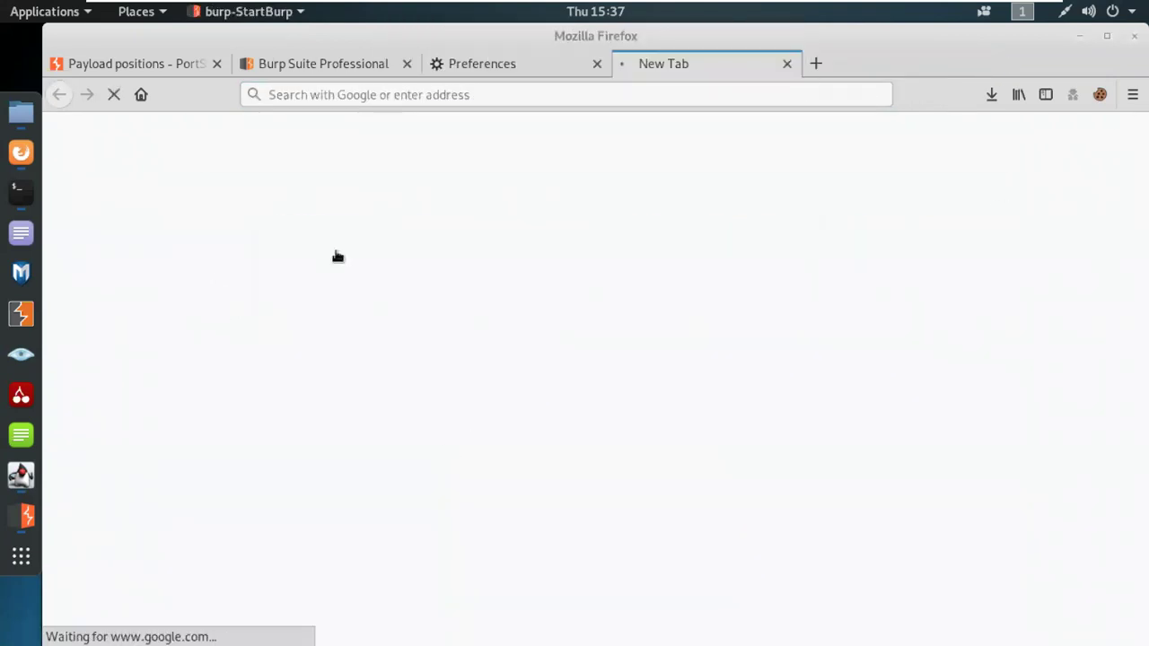
{"action": "left_click", "coordinate": [27, 516]}
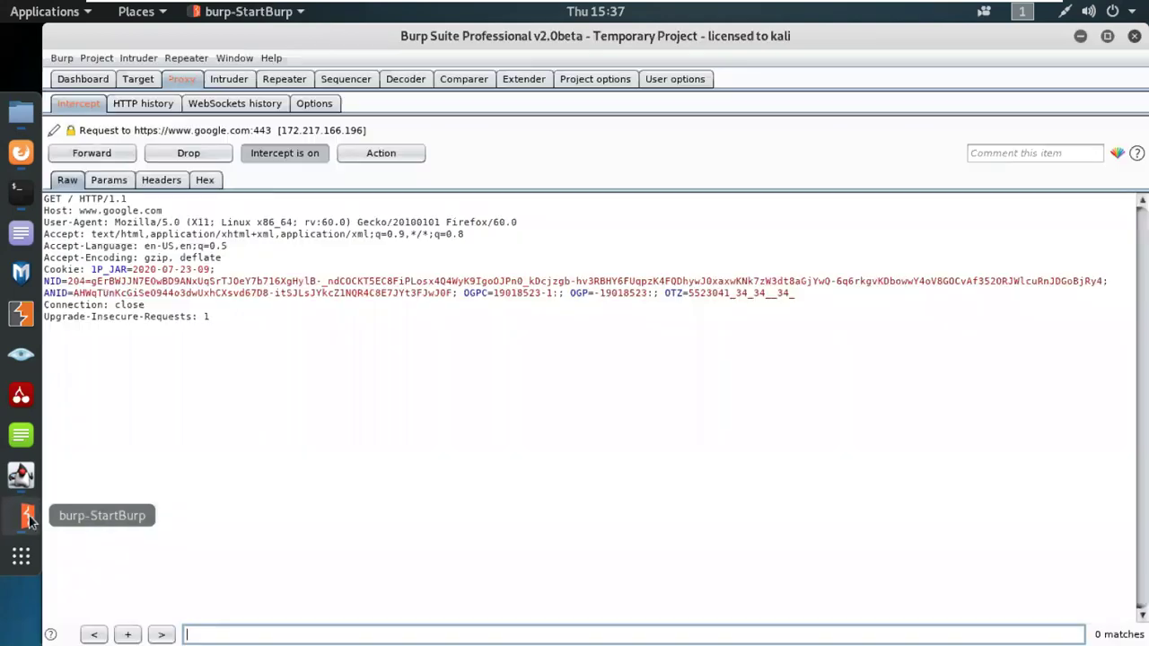
{"action": "left_click_drag", "start_coordinate": [215, 328], "coordinate": [38, 193]}
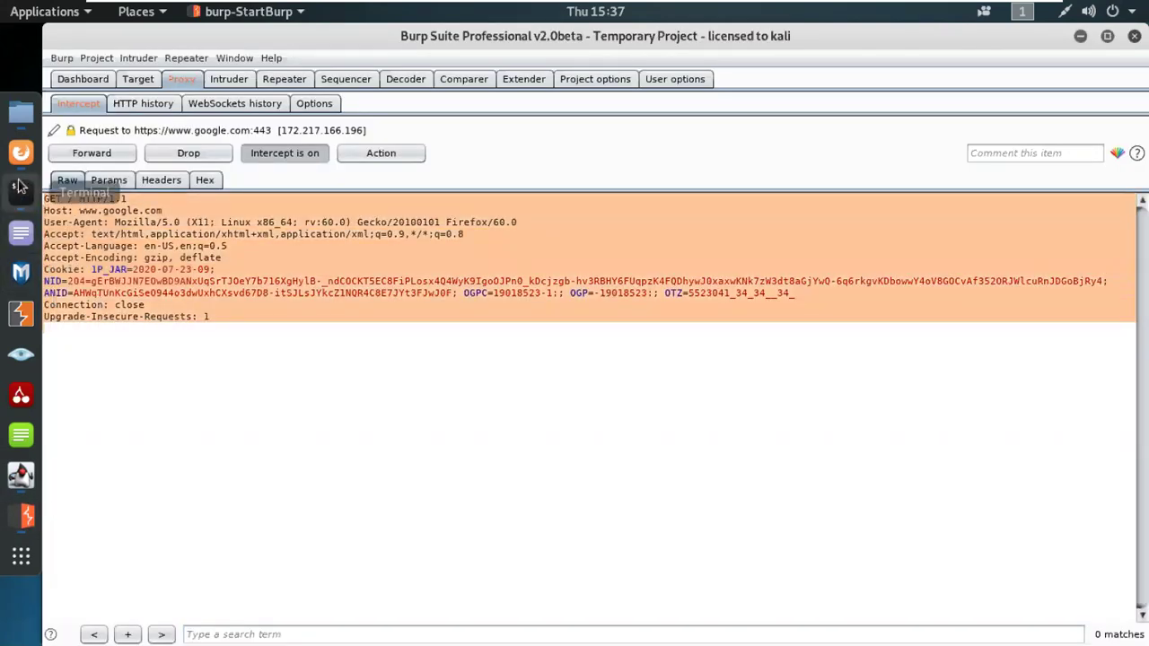
{"action": "left_click", "coordinate": [21, 153]}
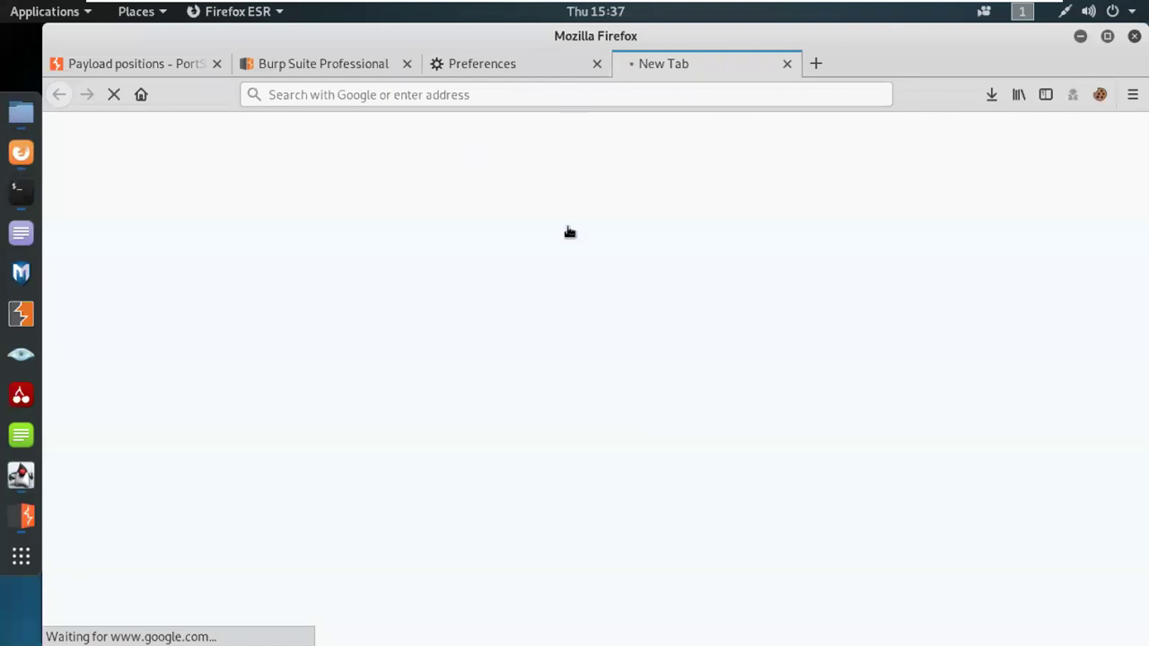
{"action": "left_click", "coordinate": [25, 516]}
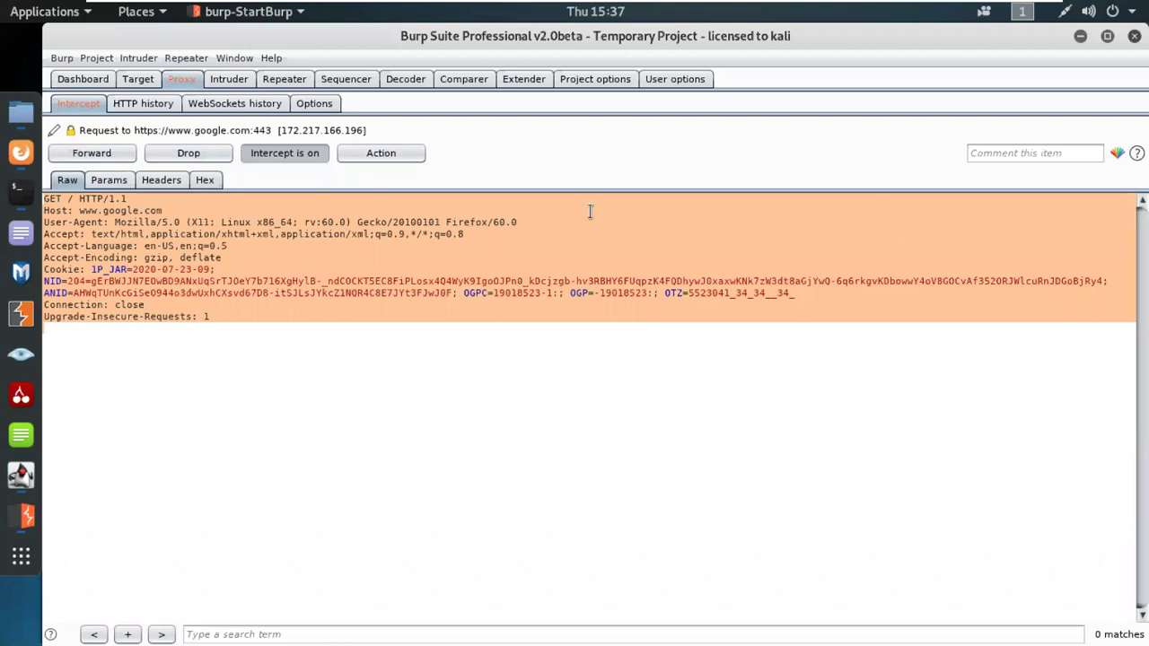
{"action": "left_click", "coordinate": [149, 377]}
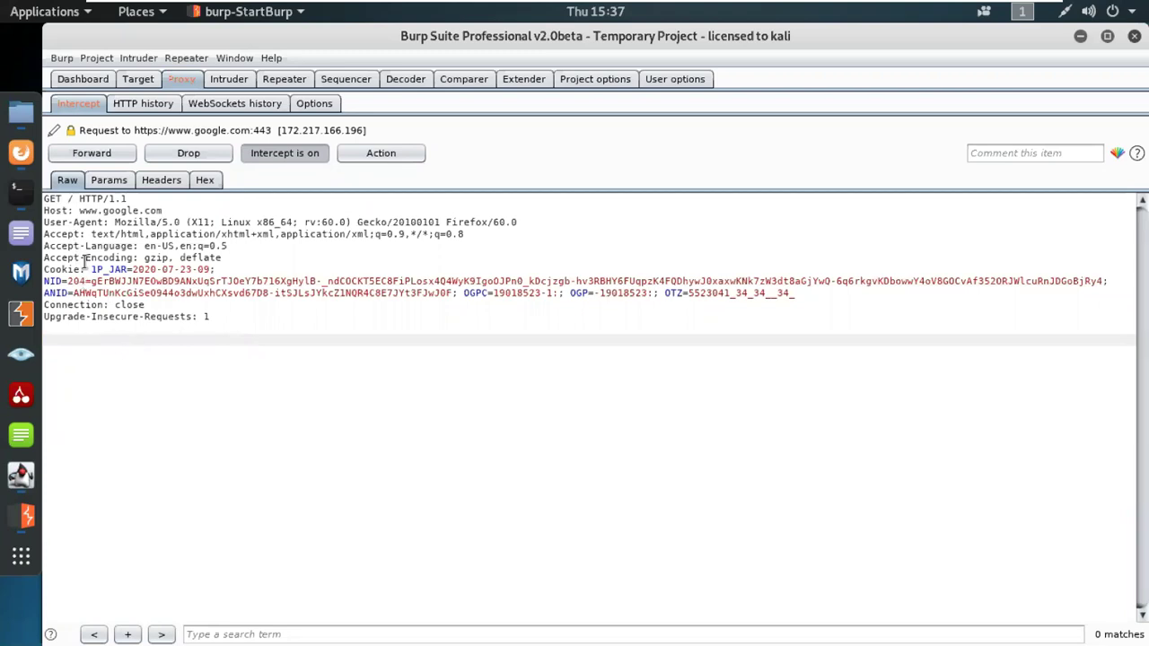
{"action": "double_click", "coordinate": [56, 199]}
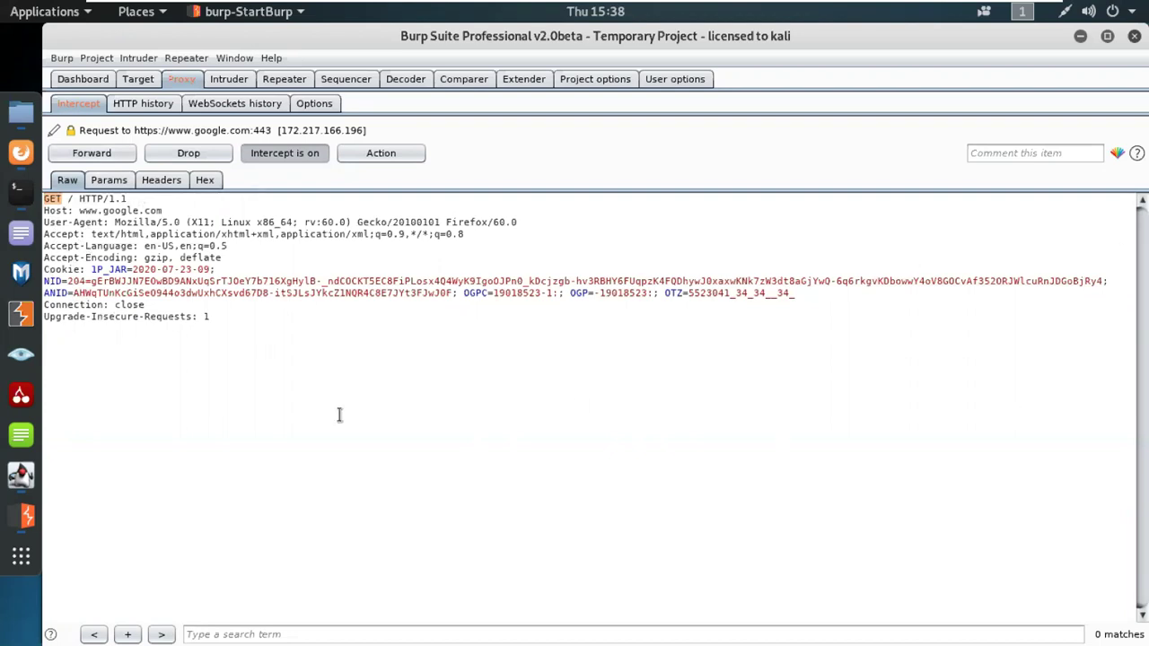
Step: Show the request's cookie parameters in the Params table with widened columns
{"action": "left_click", "coordinate": [109, 180]}
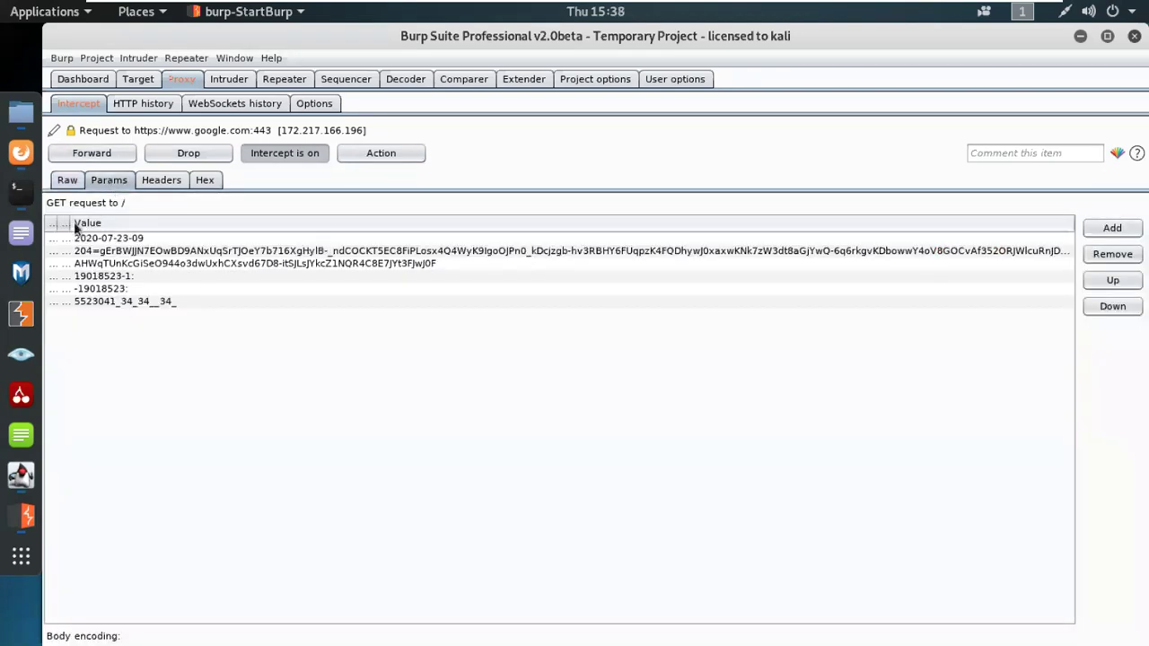
{"action": "left_click_drag", "start_coordinate": [72, 222], "coordinate": [178, 223]}
{"action": "left_click_drag", "start_coordinate": [54, 223], "coordinate": [130, 223]}
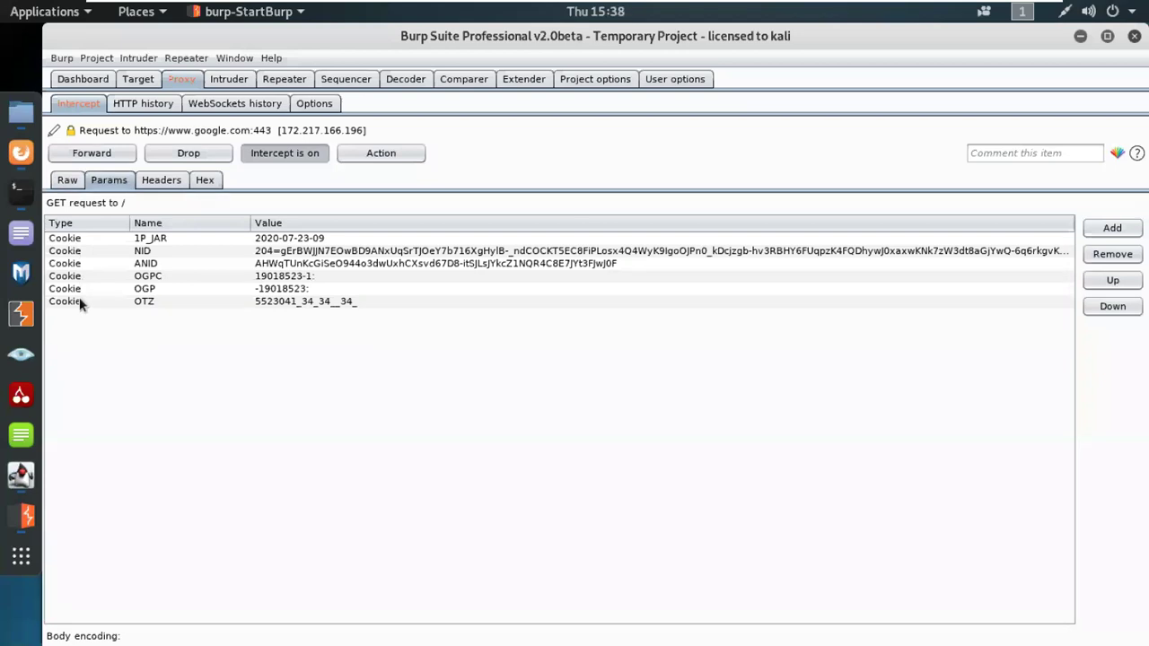
{"action": "left_click", "coordinate": [68, 179]}
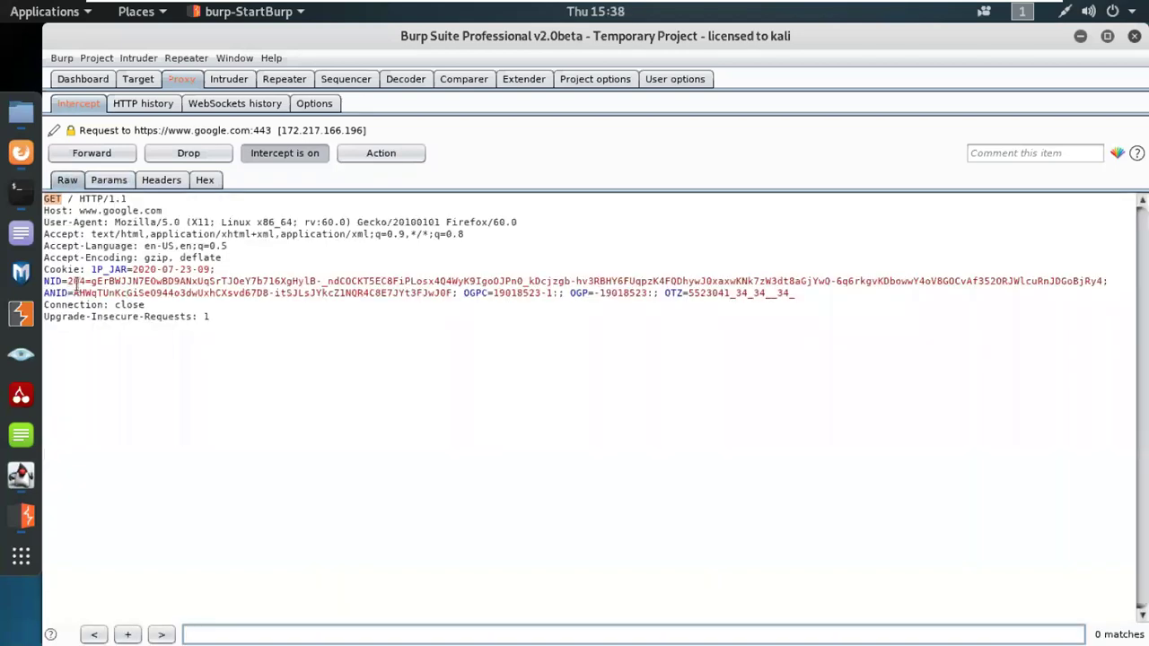
{"action": "left_click", "coordinate": [118, 182]}
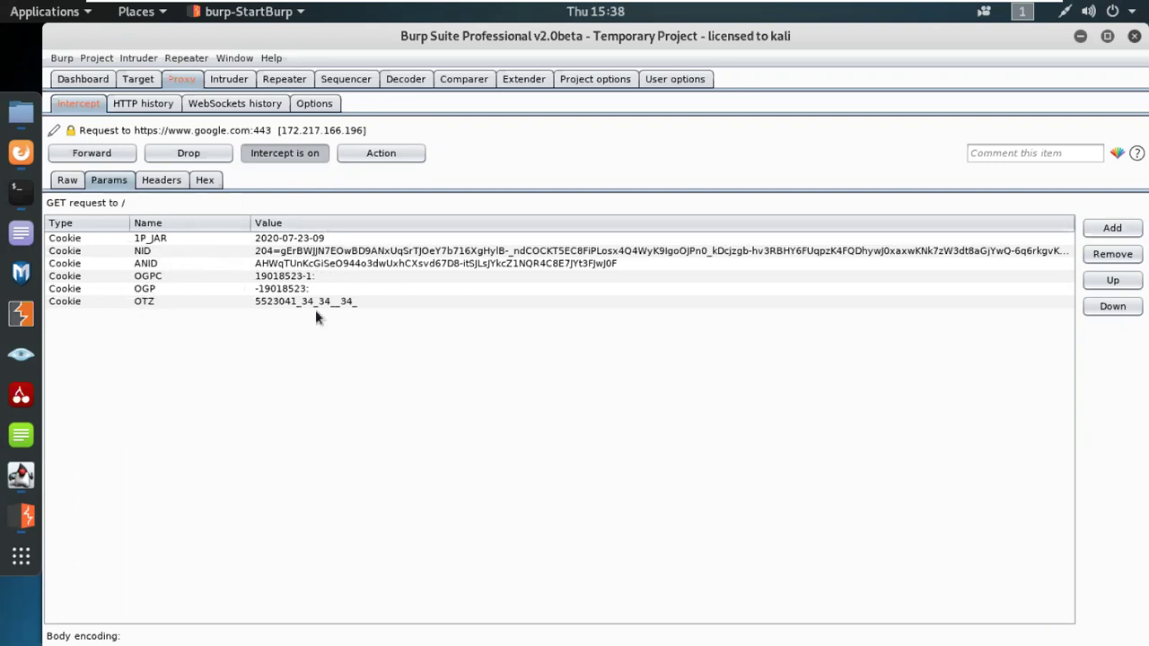
{"action": "left_click_drag", "start_coordinate": [250, 223], "coordinate": [213, 222]}
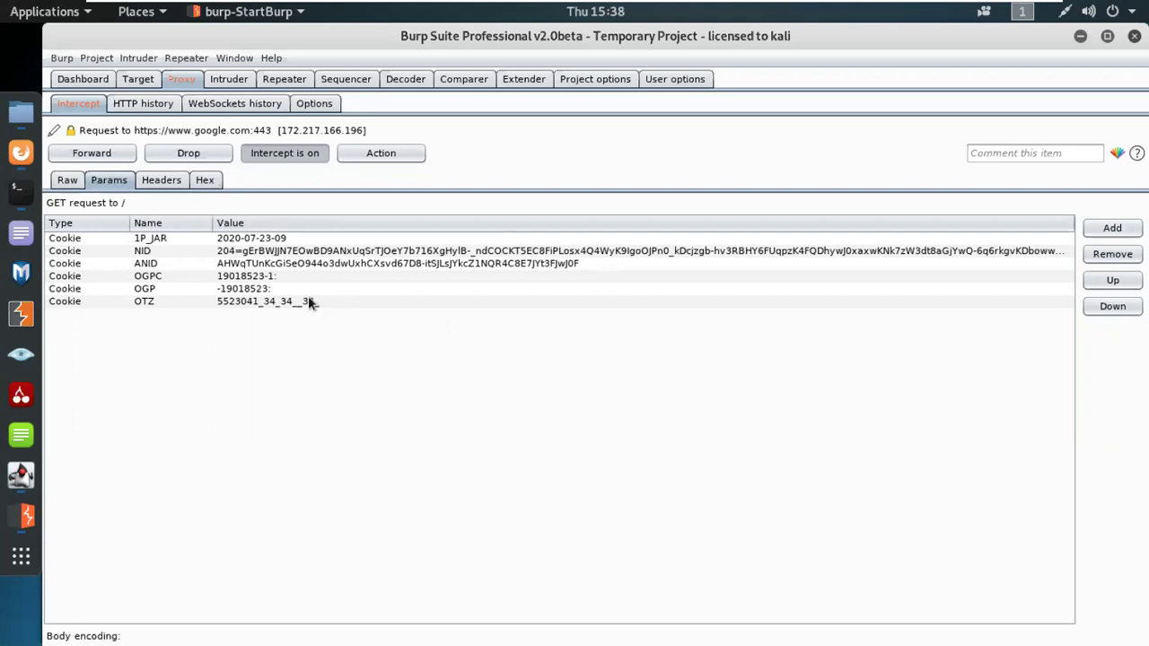
Step: View the request's headers as a table, then as a hex dump
{"action": "left_click", "coordinate": [161, 181]}
{"action": "left_click_drag", "start_coordinate": [45, 204], "coordinate": [243, 203]}
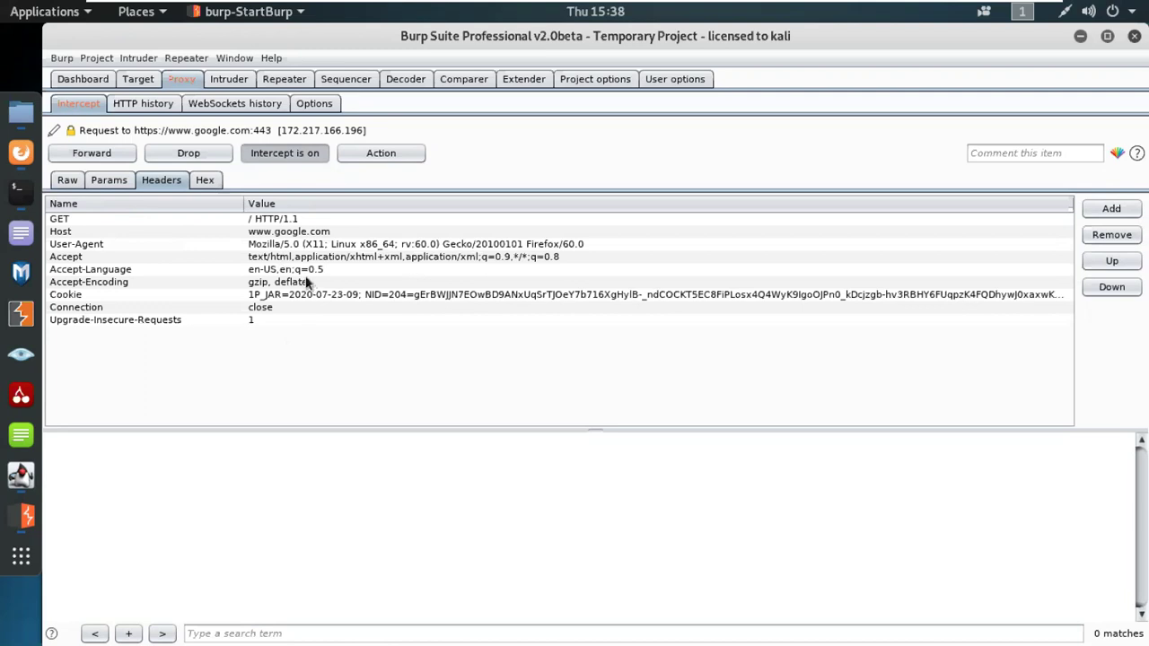
{"action": "left_click", "coordinate": [207, 181]}
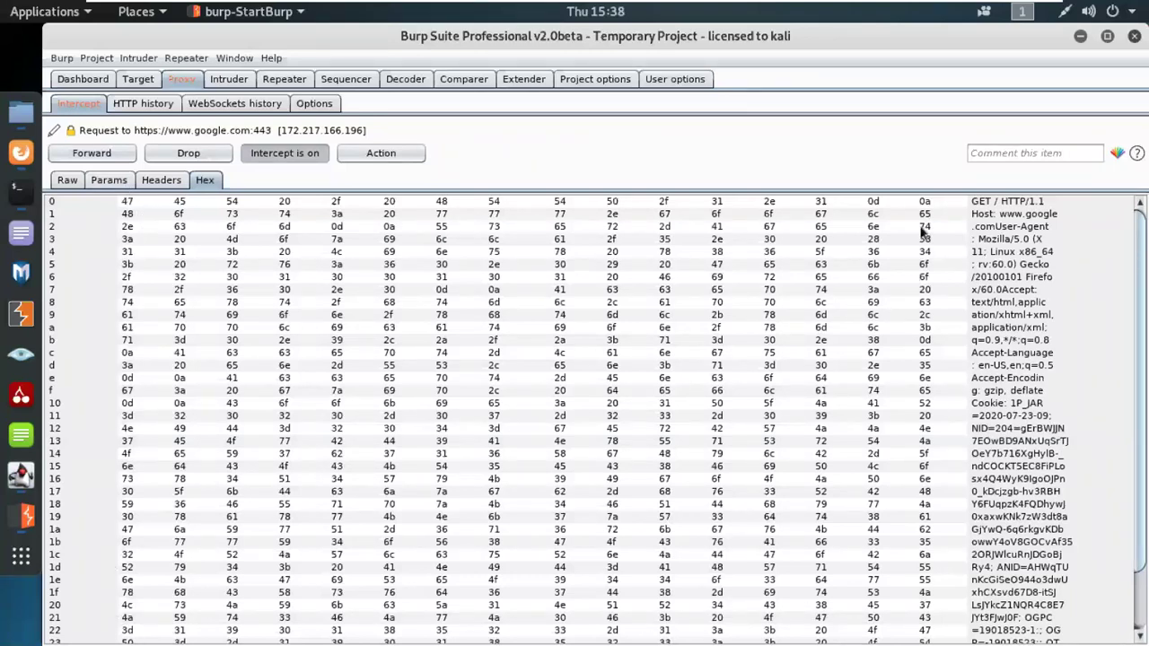
Step: Select bytes and the GET / HTTP/1.1 line in the hex dump, then return to the Raw view
{"action": "left_click", "coordinate": [119, 206]}
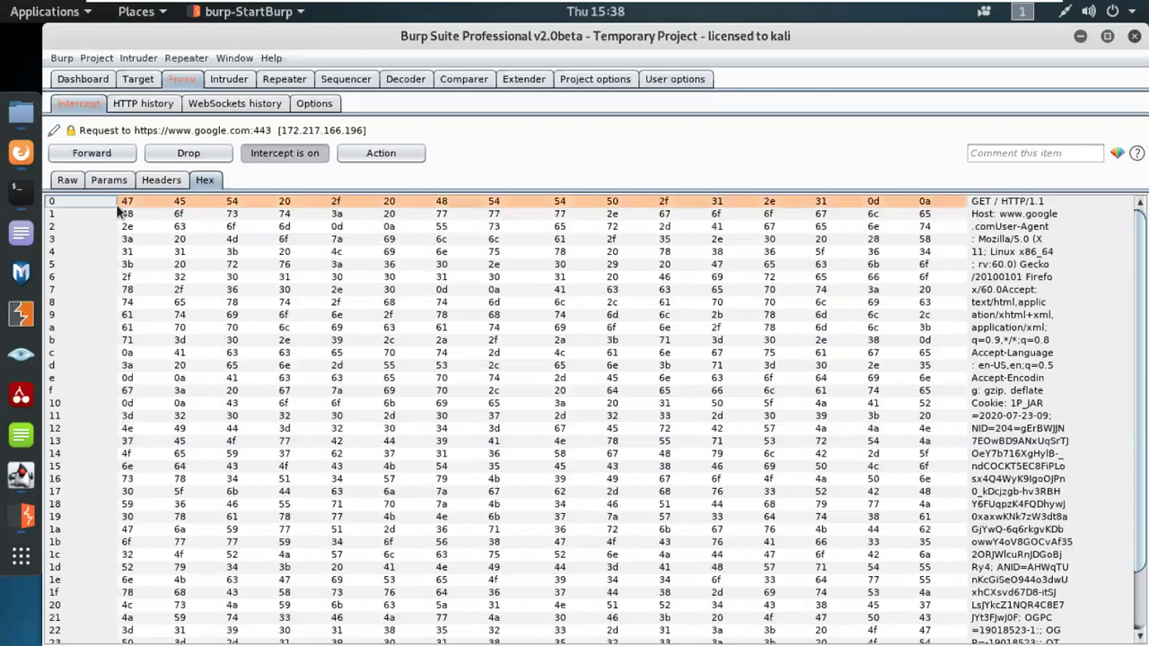
{"action": "left_click", "coordinate": [130, 209]}
{"action": "left_click", "coordinate": [184, 207]}
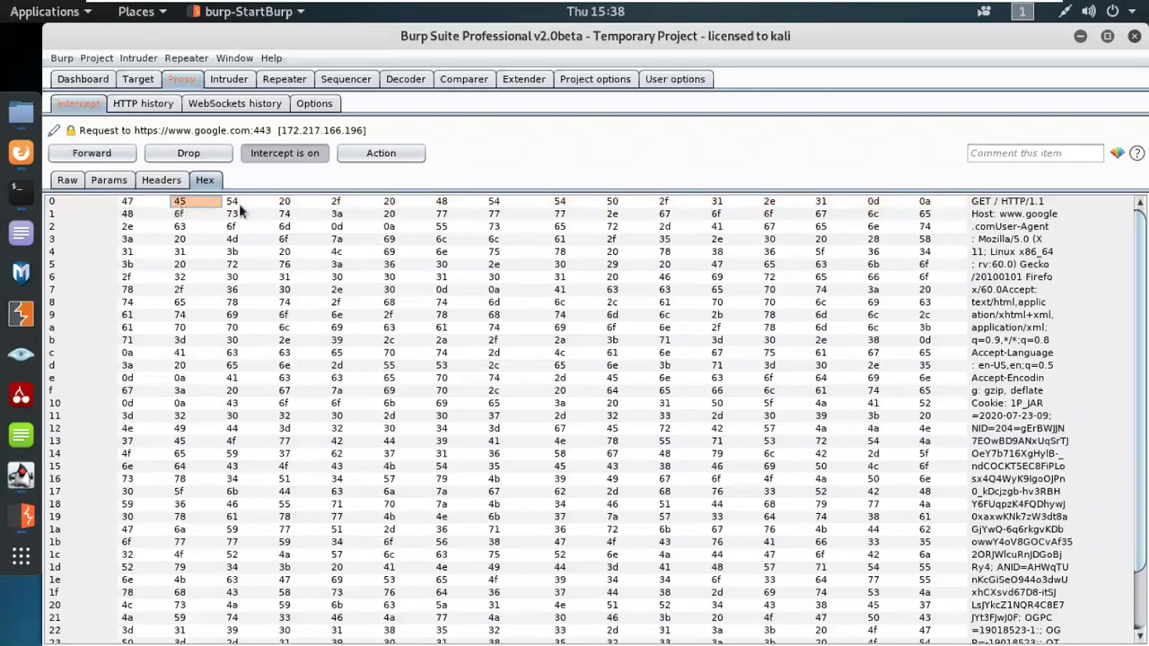
{"action": "left_click", "coordinate": [239, 204]}
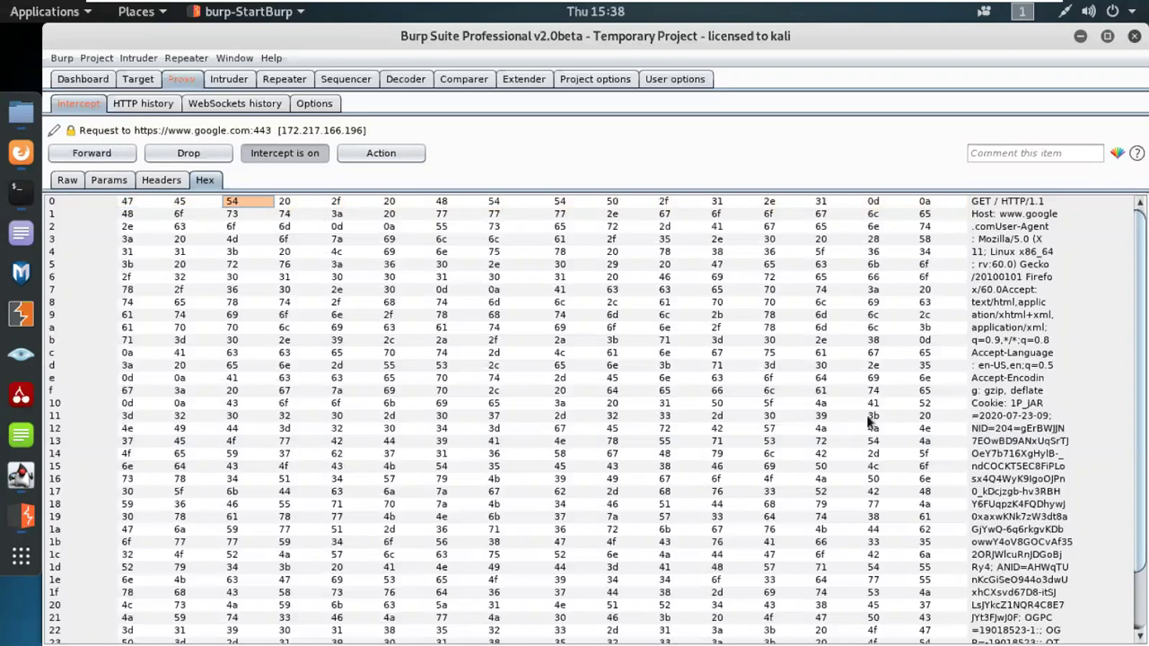
{"action": "left_click", "coordinate": [983, 207]}
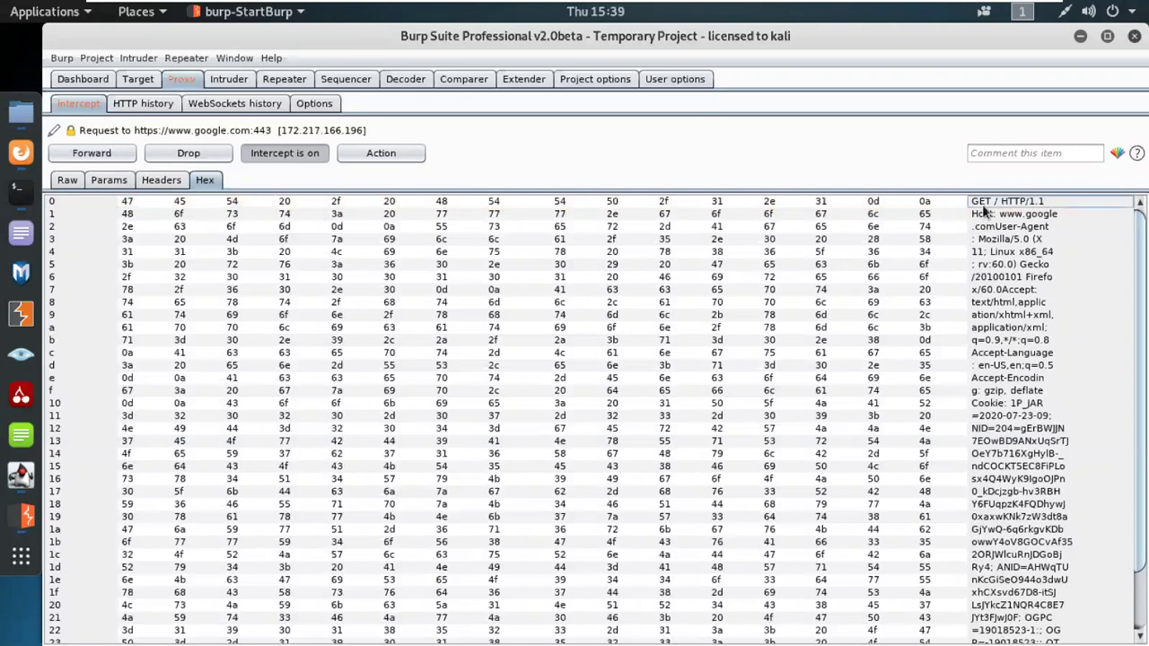
{"action": "left_click_drag", "start_coordinate": [981, 208], "coordinate": [1032, 566]}
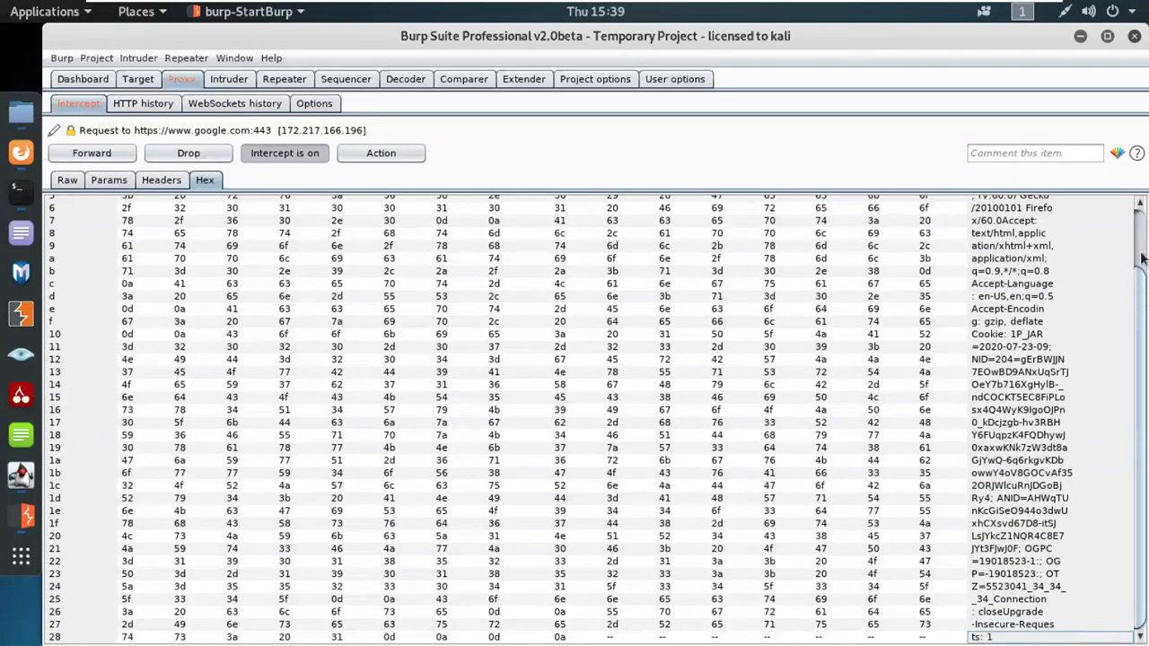
{"action": "scroll", "coordinate": [958, 326], "scroll_direction": "up", "scroll_amount": 2}
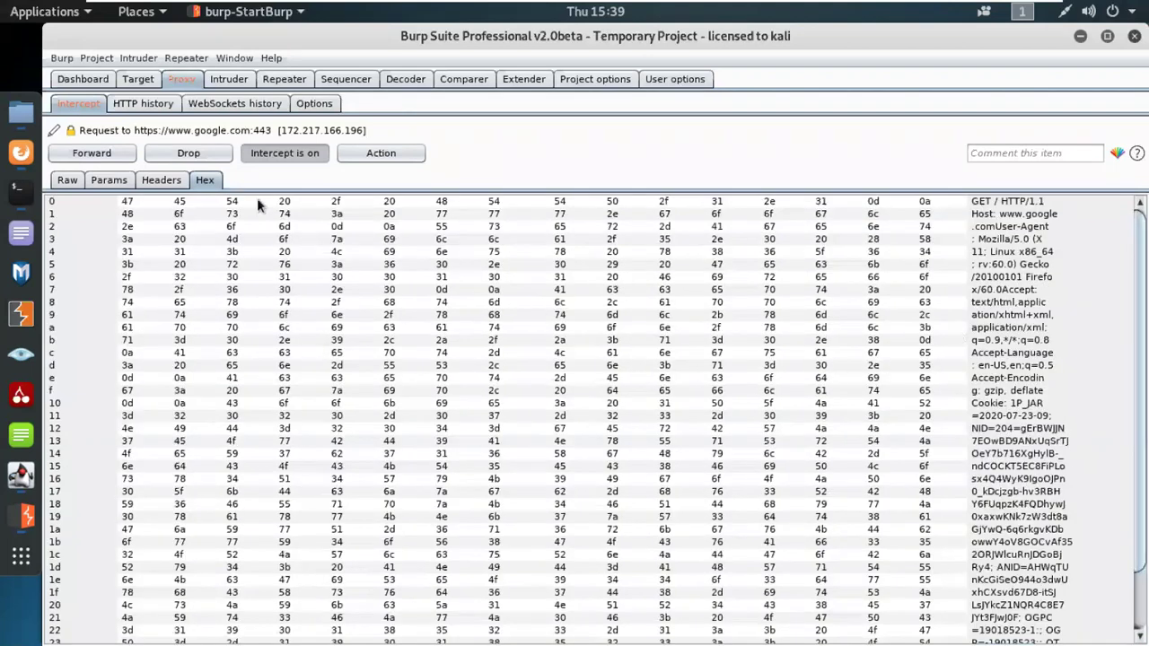
{"action": "left_click", "coordinate": [65, 181]}
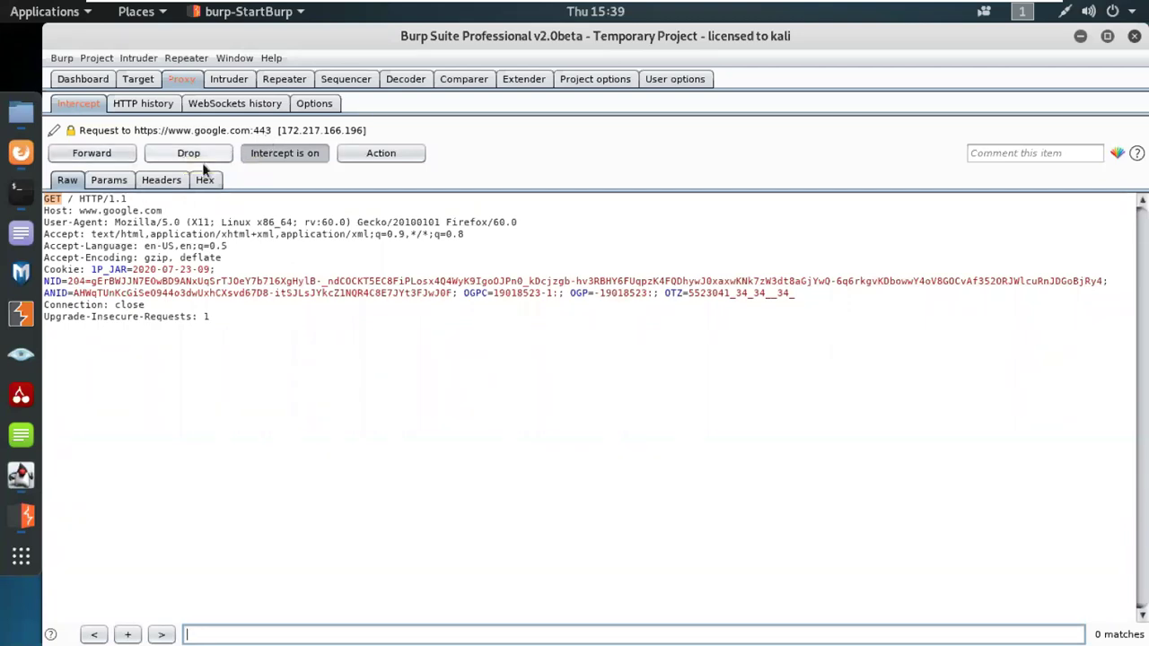
{"action": "left_click", "coordinate": [20, 152]}
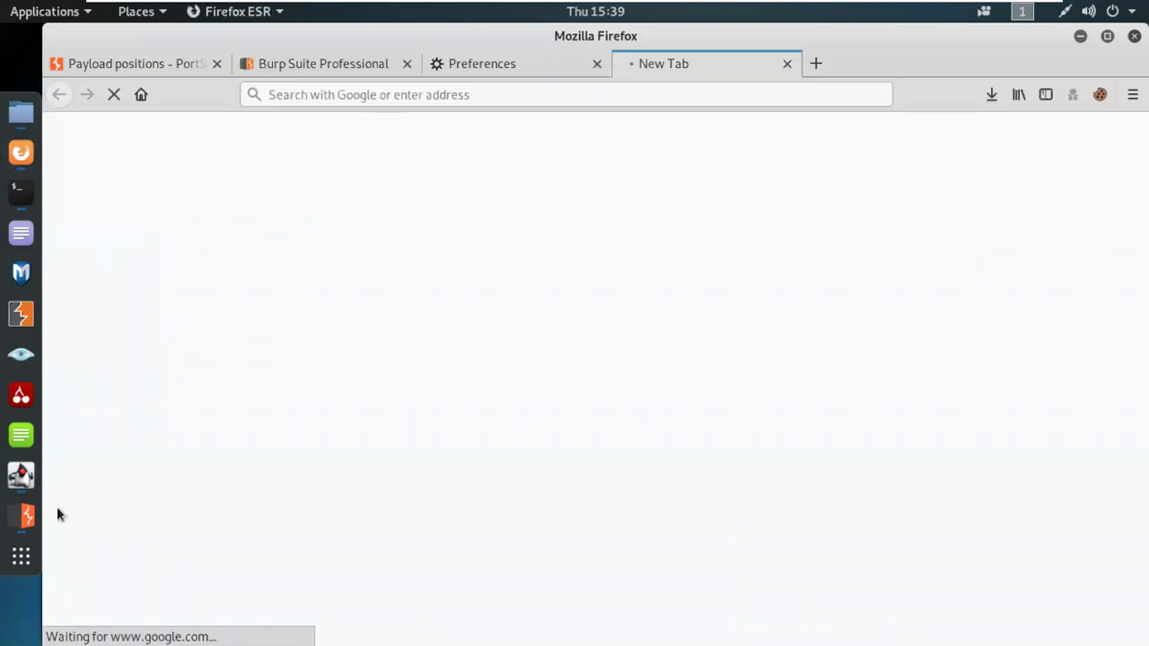
{"action": "left_click", "coordinate": [21, 516]}
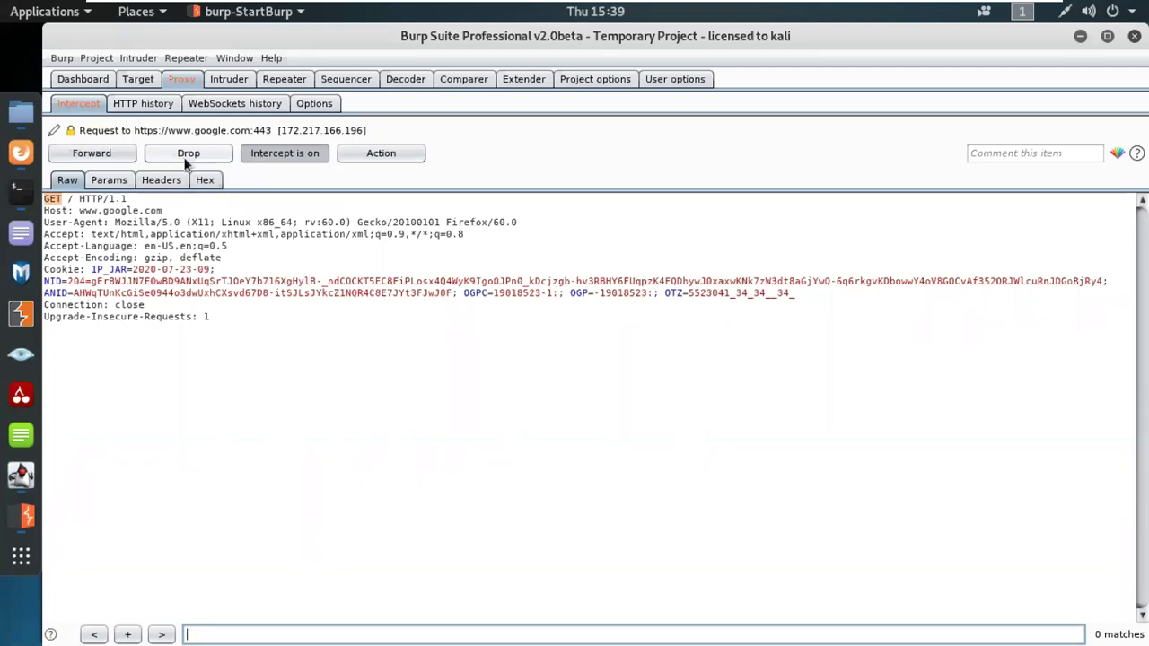
{"action": "left_click", "coordinate": [381, 157]}
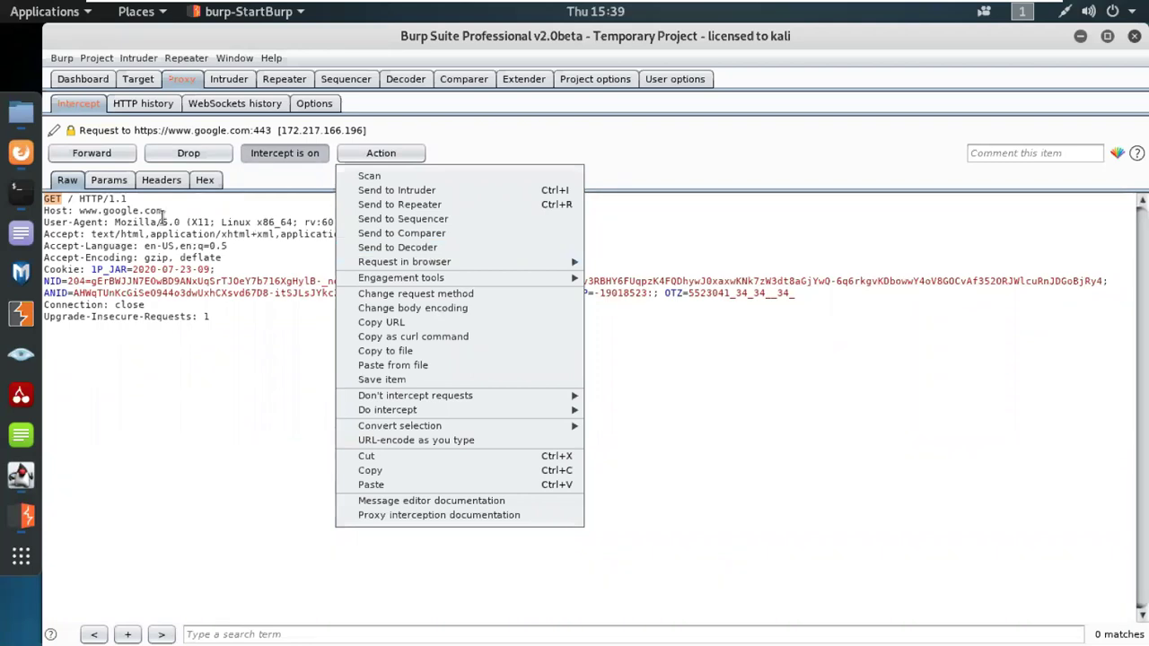
{"action": "left_click", "coordinate": [110, 382]}
{"action": "left_click", "coordinate": [109, 381]}
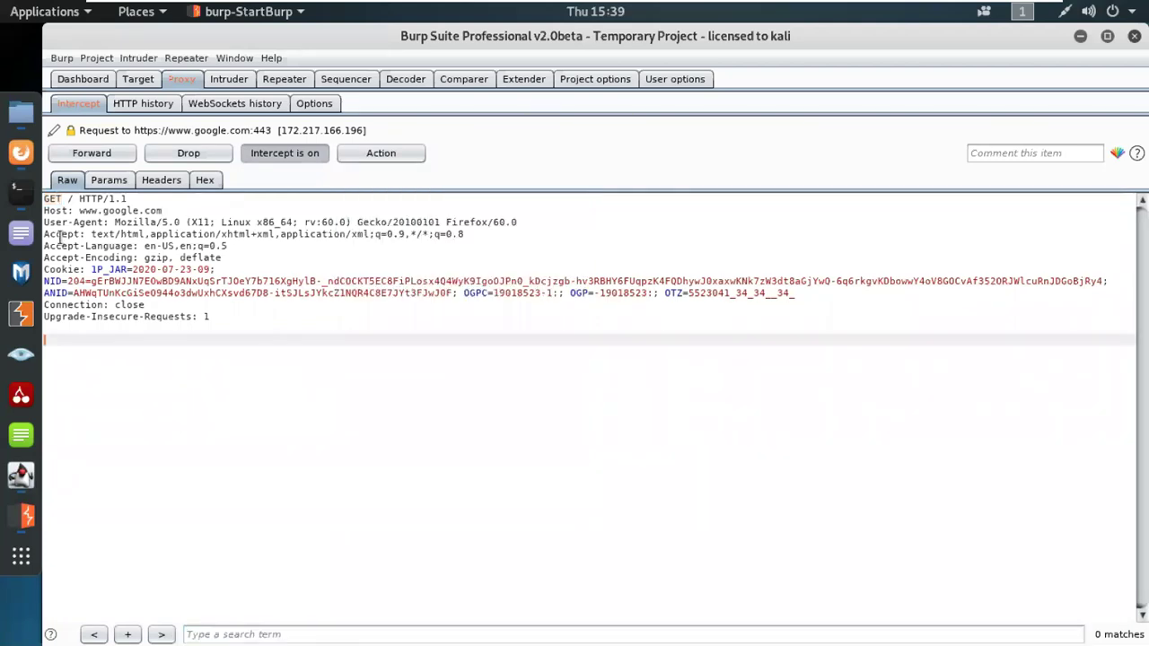
{"action": "left_click_drag", "start_coordinate": [63, 197], "coordinate": [36, 196]}
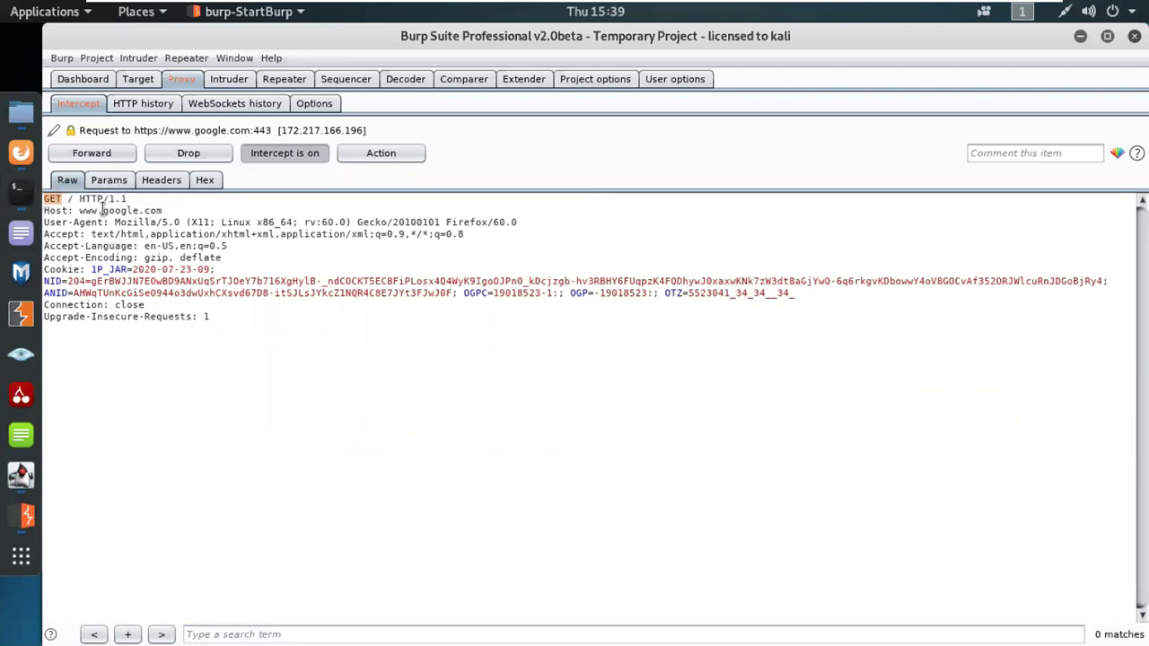
{"action": "left_click", "coordinate": [21, 153]}
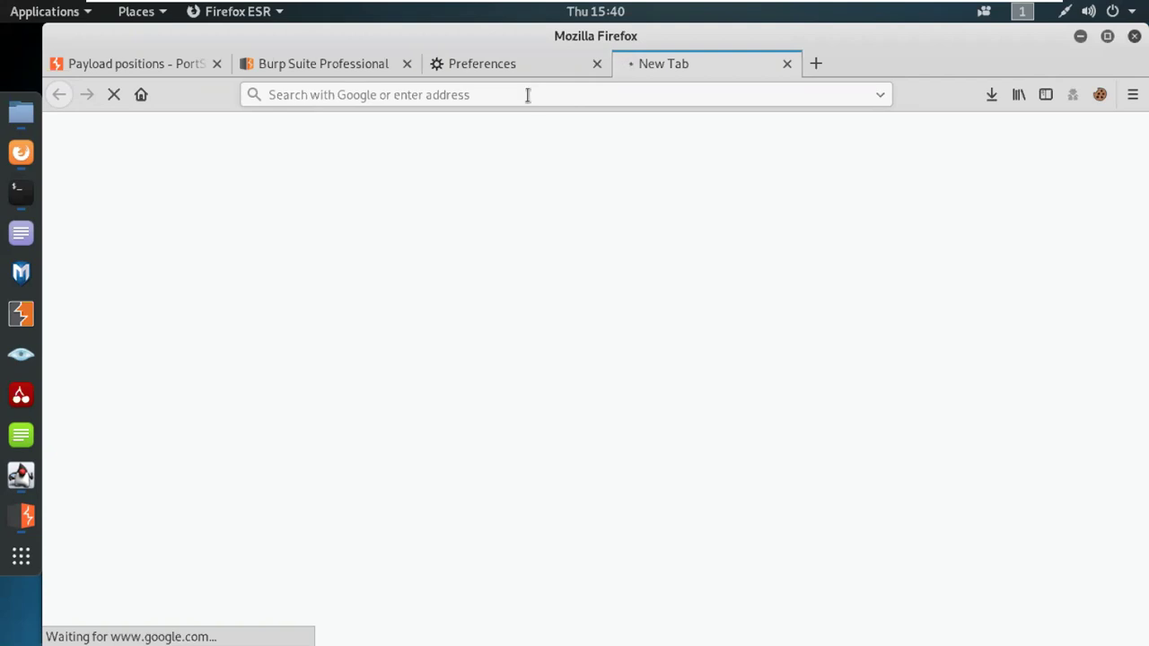
{"action": "left_click", "coordinate": [20, 516]}
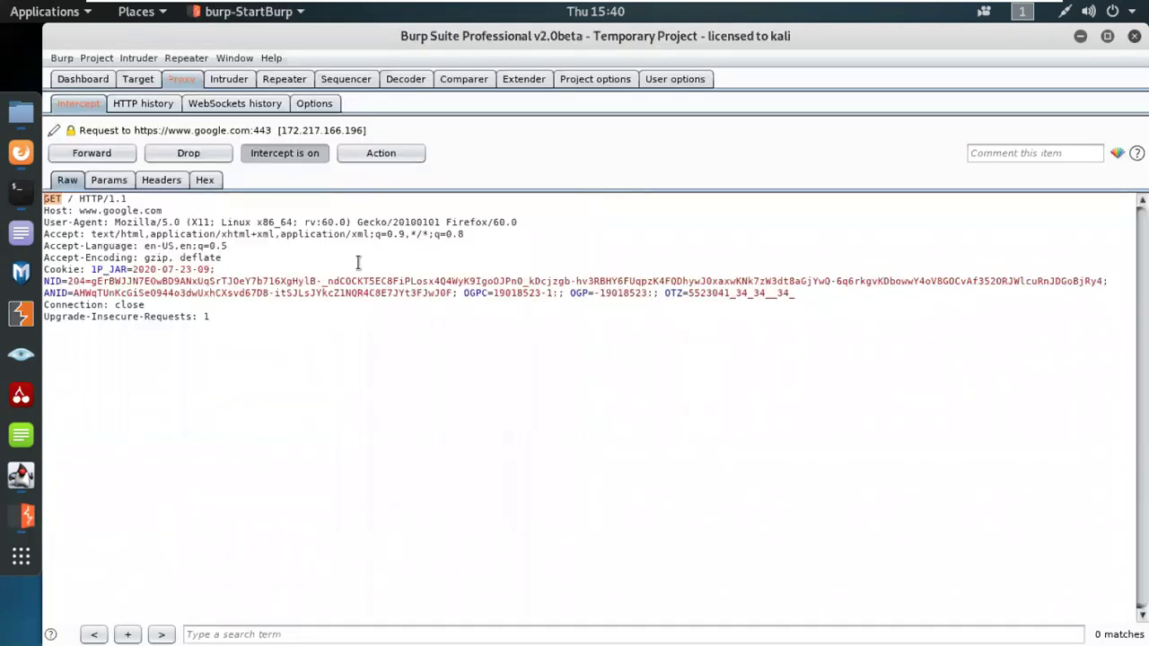
Step: Change the held request's method to POST via the context menu, then select the Content-Type header
{"action": "left_click", "coordinate": [377, 368]}
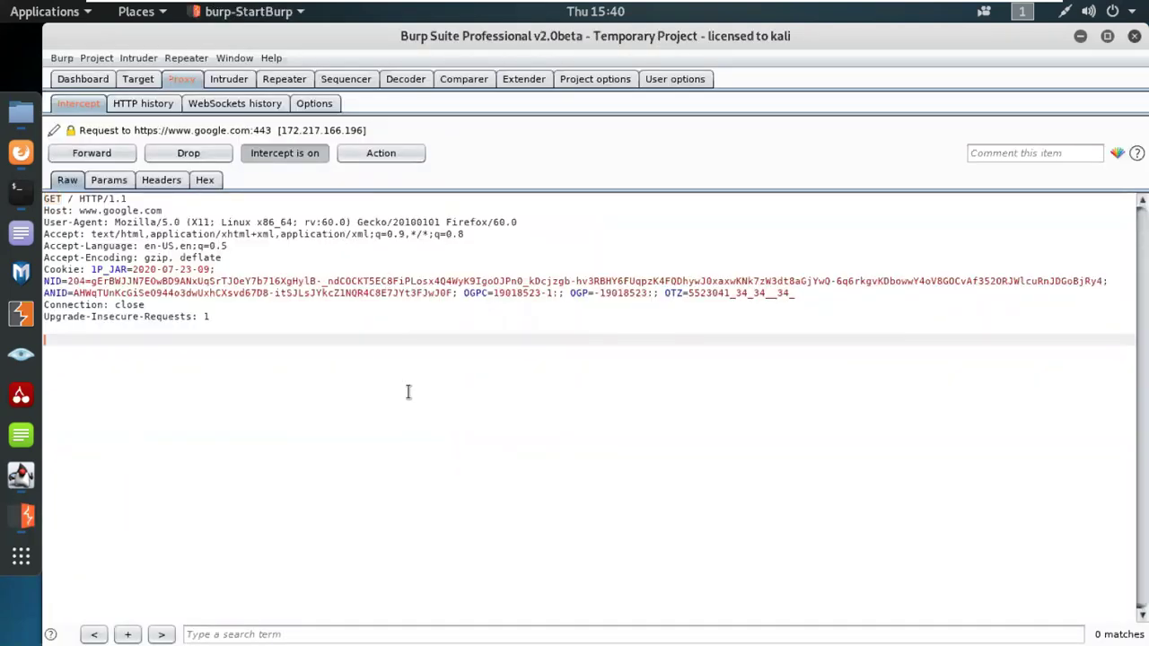
{"action": "right_click", "coordinate": [408, 397]}
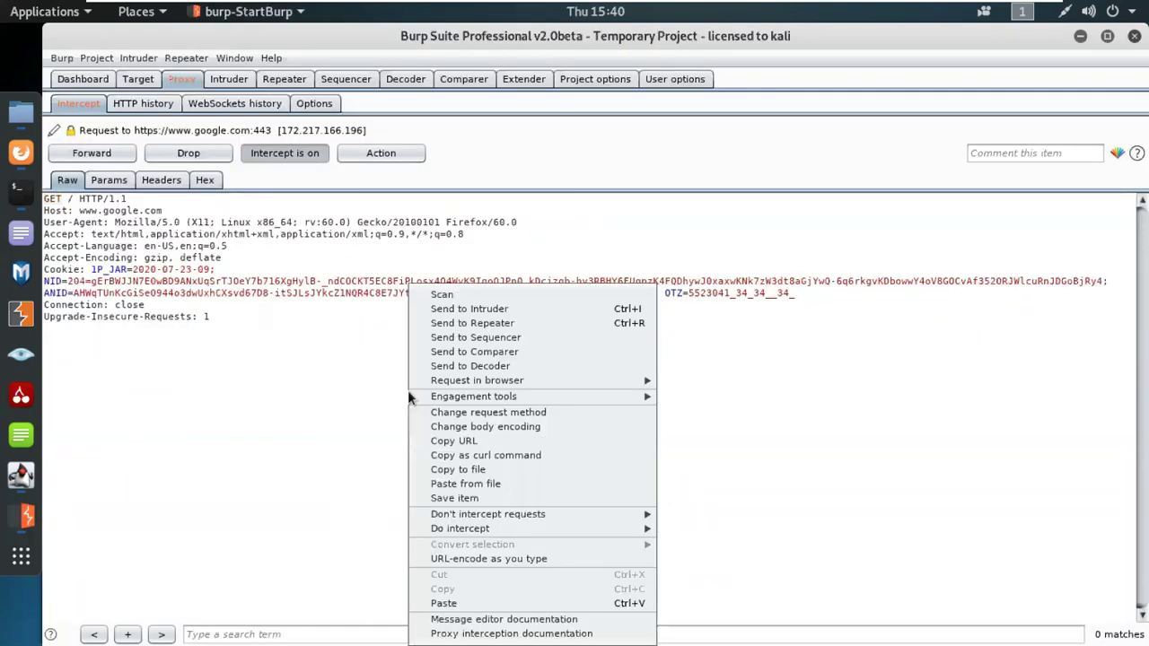
{"action": "left_click", "coordinate": [478, 413]}
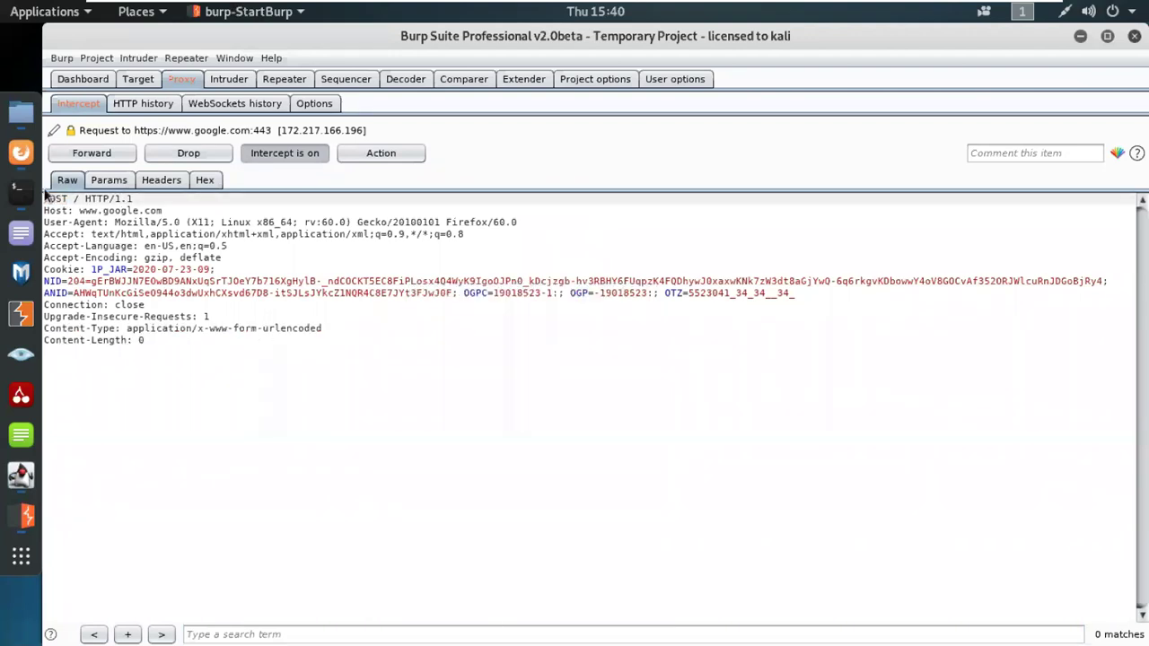
{"action": "right_click", "coordinate": [407, 387]}
{"action": "left_click", "coordinate": [459, 416]}
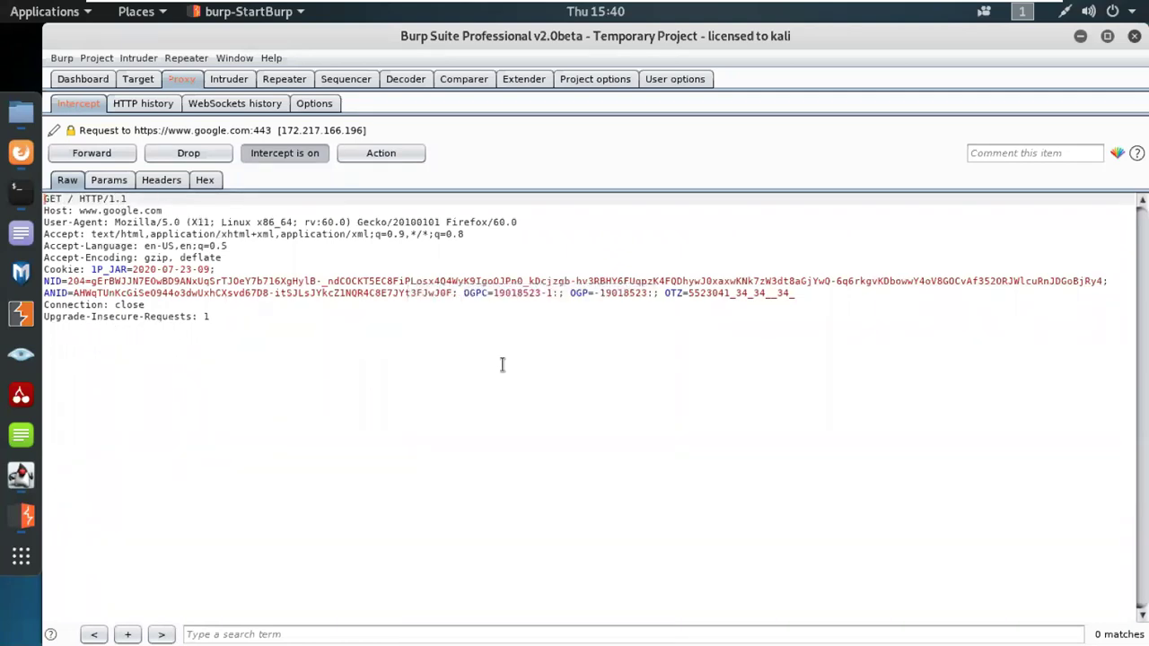
{"action": "right_click", "coordinate": [671, 338]}
{"action": "left_click", "coordinate": [727, 419]}
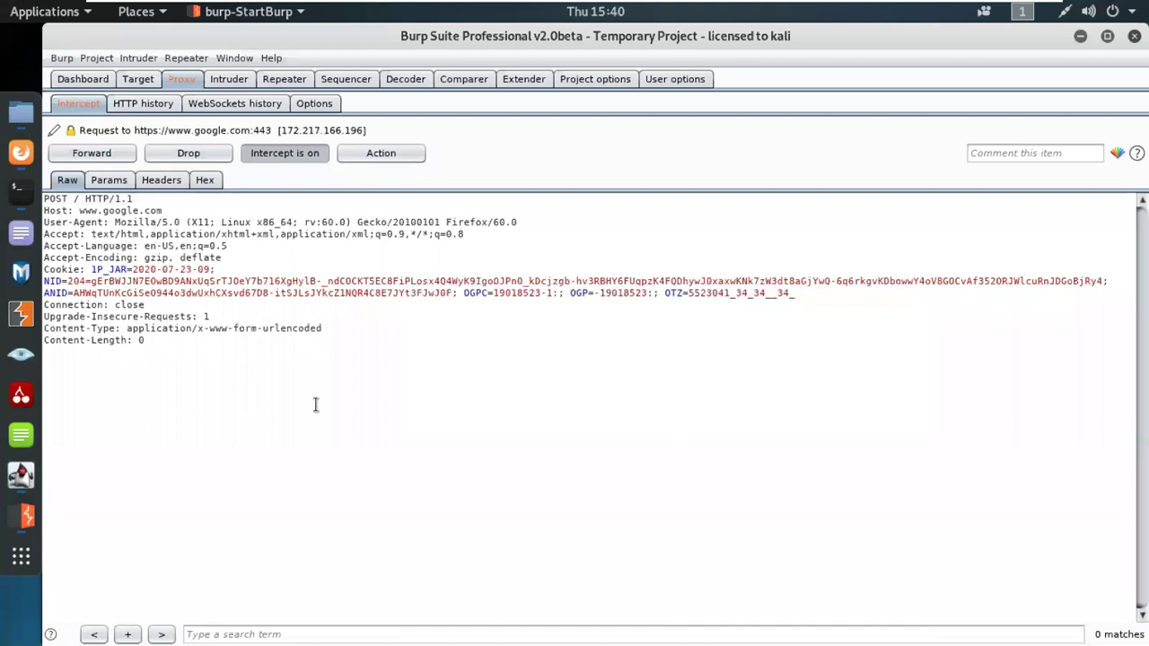
{"action": "left_click", "coordinate": [122, 329]}
{"action": "left_click_drag", "start_coordinate": [122, 329], "coordinate": [43, 328]}
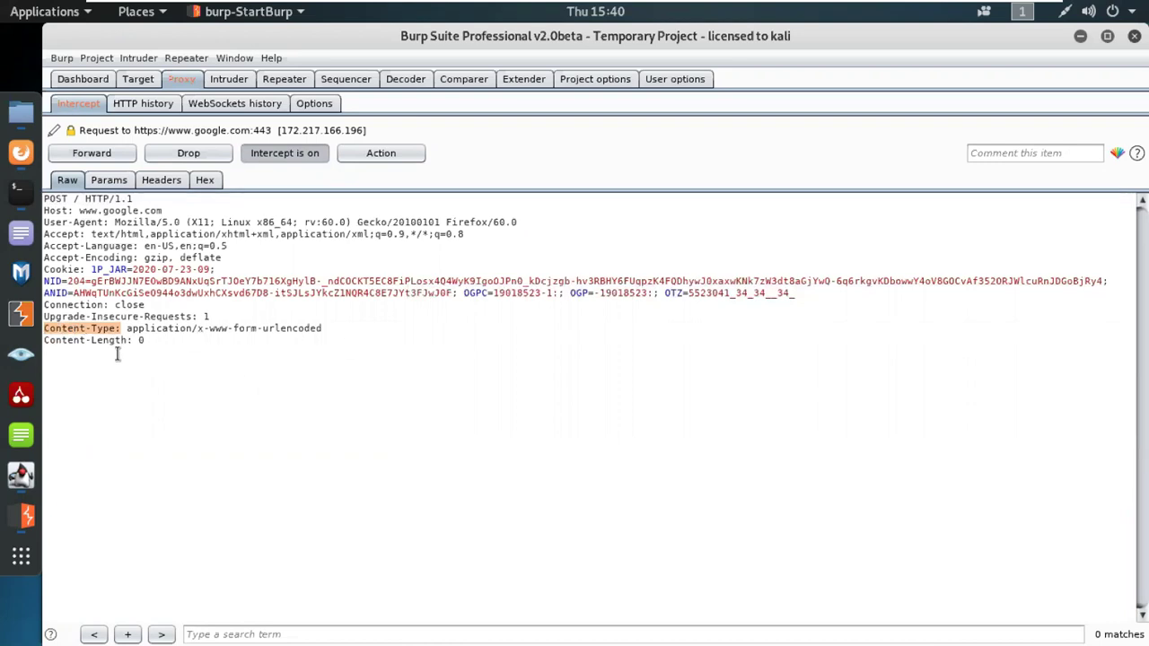
Step: Forward the POST request and check Google's 405 Method Not Allowed response in Firefox
{"action": "left_click", "coordinate": [113, 151]}
{"action": "left_click", "coordinate": [20, 155]}
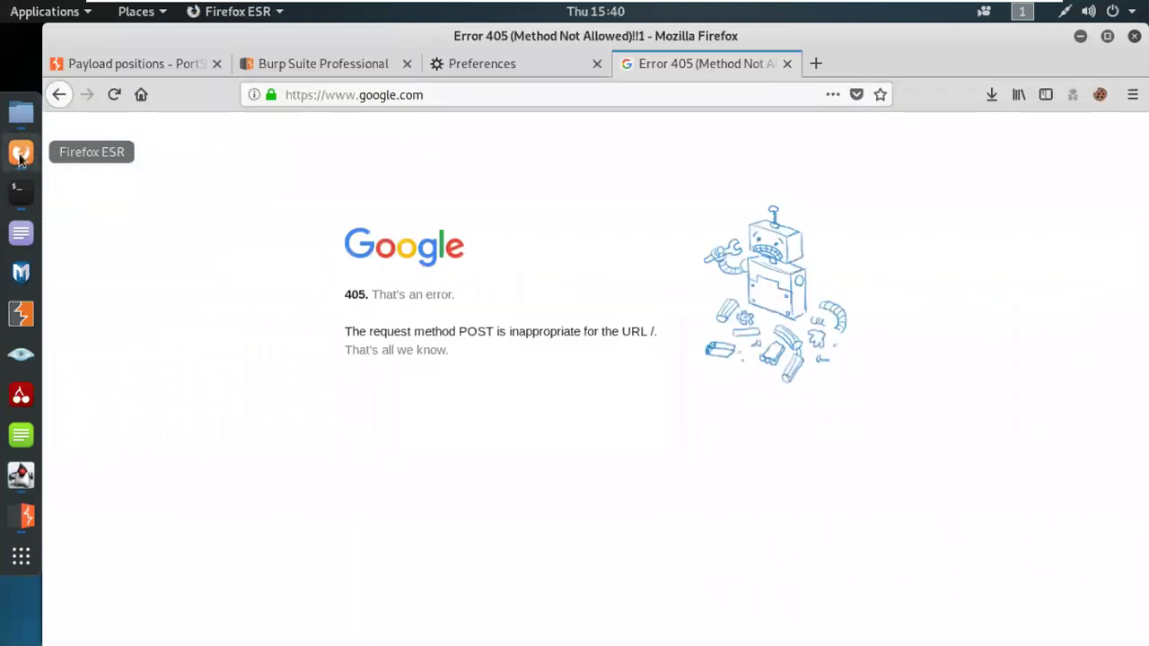
{"action": "left_click_drag", "start_coordinate": [365, 294], "coordinate": [343, 296]}
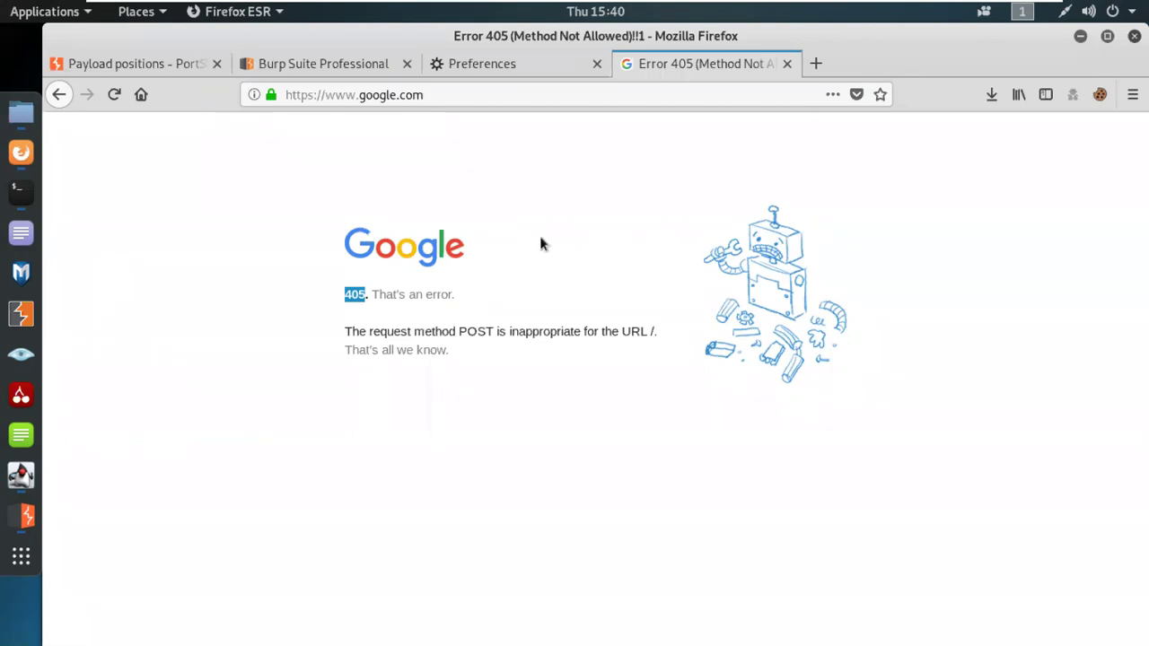
{"action": "double_click", "coordinate": [464, 332]}
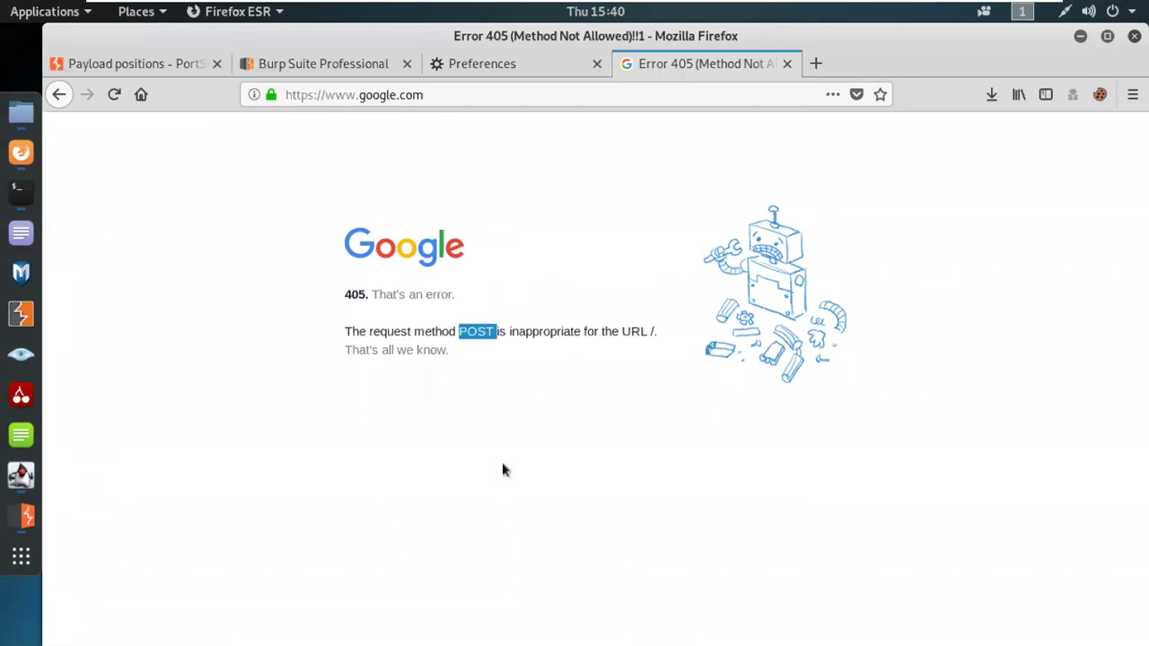
Step: Turn Burp's interception off and reload Google's homepage in Firefox
{"action": "left_click", "coordinate": [27, 527]}
{"action": "left_click", "coordinate": [279, 155]}
{"action": "left_click", "coordinate": [24, 154]}
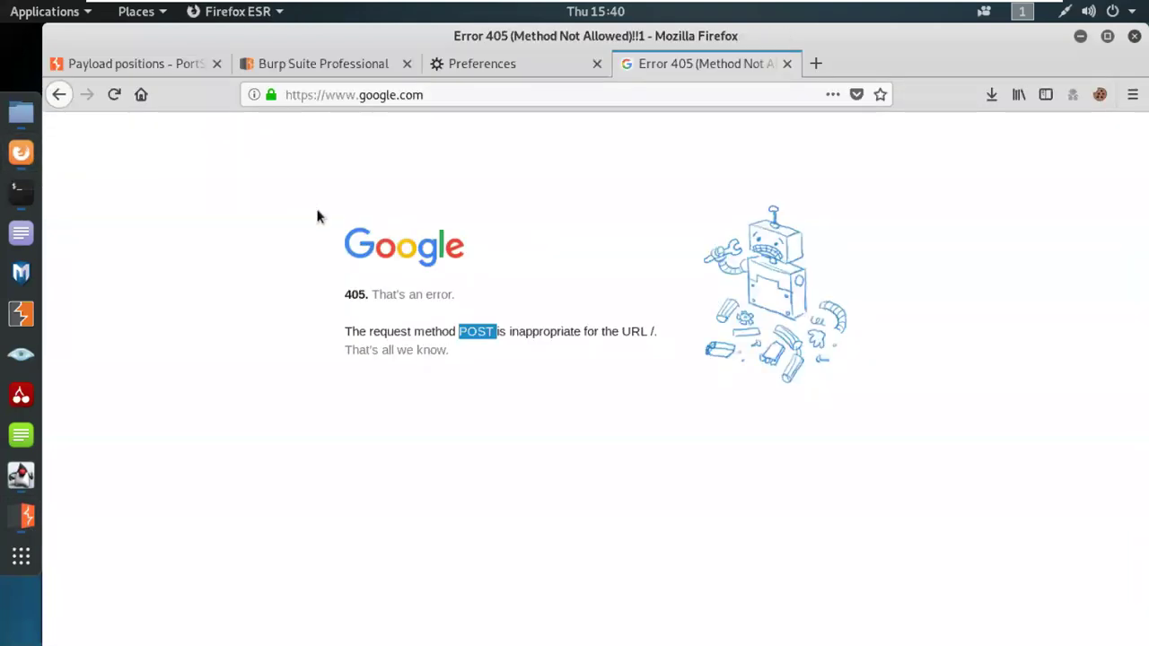
{"action": "left_click", "coordinate": [141, 95]}
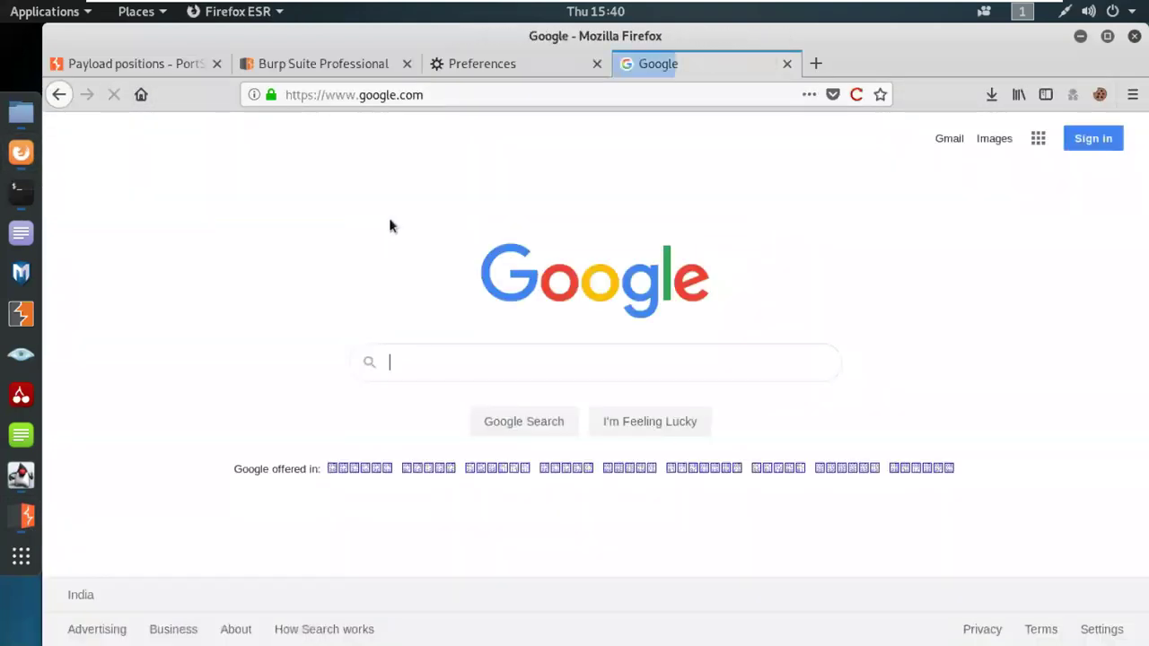
{"action": "mouse_move", "coordinate": [1004, 5]}
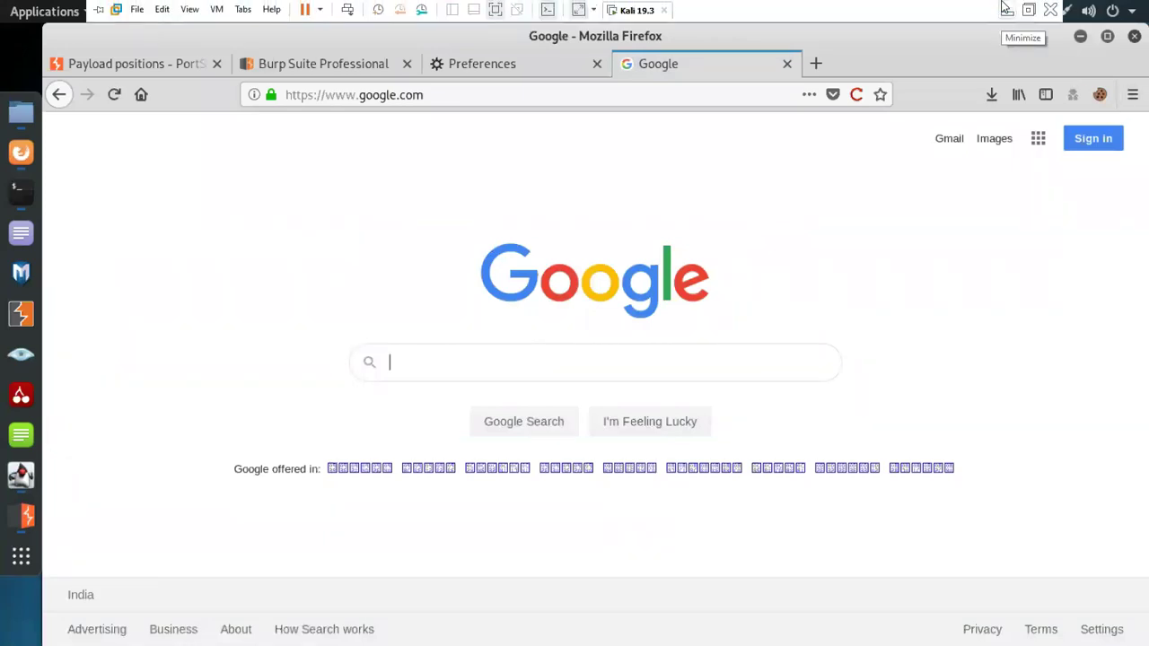
Step: Bring Burp Suite forward and show its Dashboard with tasks, issue activity and event log
{"action": "left_click", "coordinate": [21, 516]}
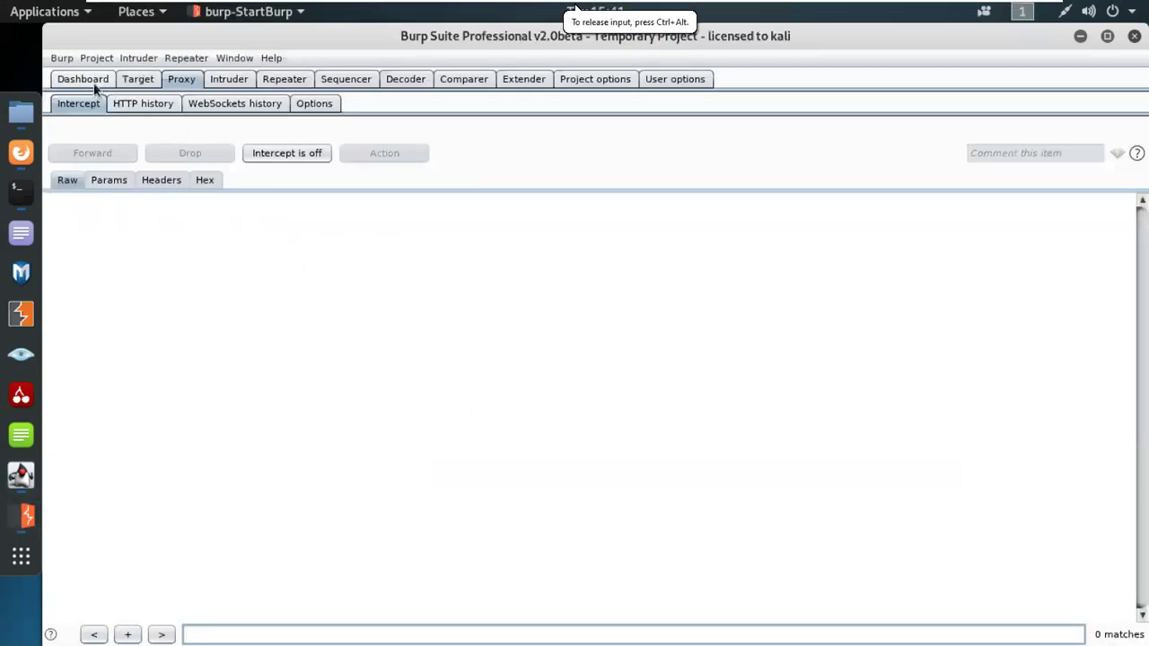
{"action": "left_click", "coordinate": [82, 79]}
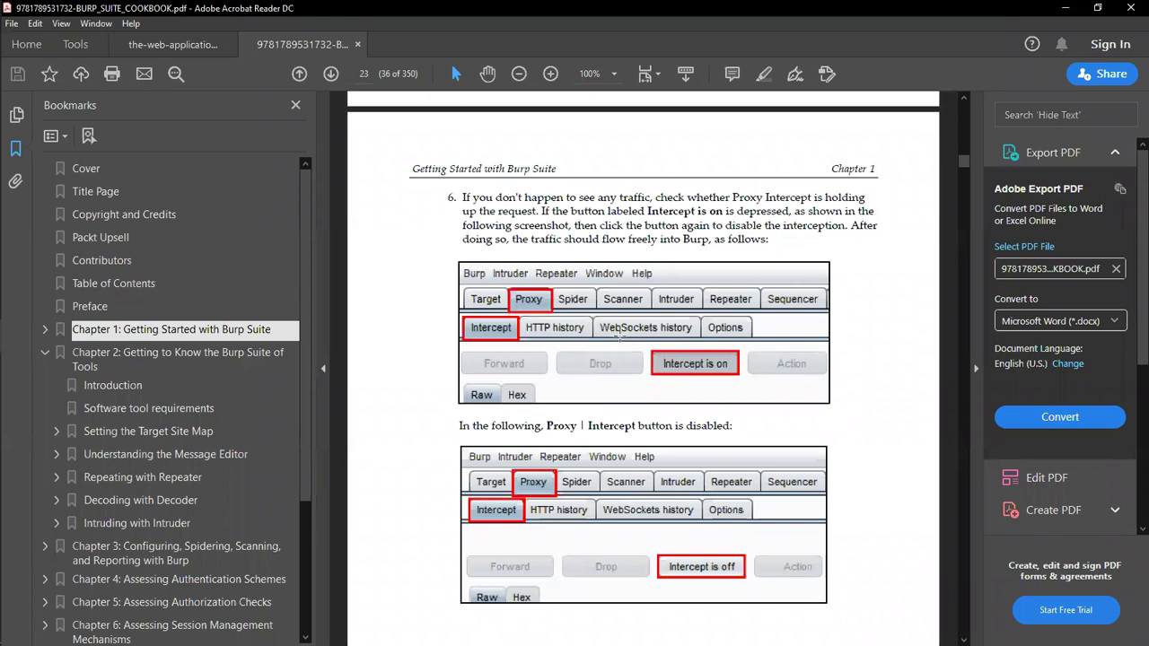
{"action": "scroll", "coordinate": [619, 334], "scroll_direction": "down", "scroll_amount": 5}
{"action": "scroll", "coordinate": [615, 331], "scroll_direction": "up", "scroll_amount": 4}
{"action": "scroll", "coordinate": [614, 330], "scroll_direction": "down", "scroll_amount": 4}
{"action": "scroll", "coordinate": [614, 329], "scroll_direction": "down", "scroll_amount": 6}
{"action": "scroll", "coordinate": [614, 328], "scroll_direction": "down", "scroll_amount": 5}
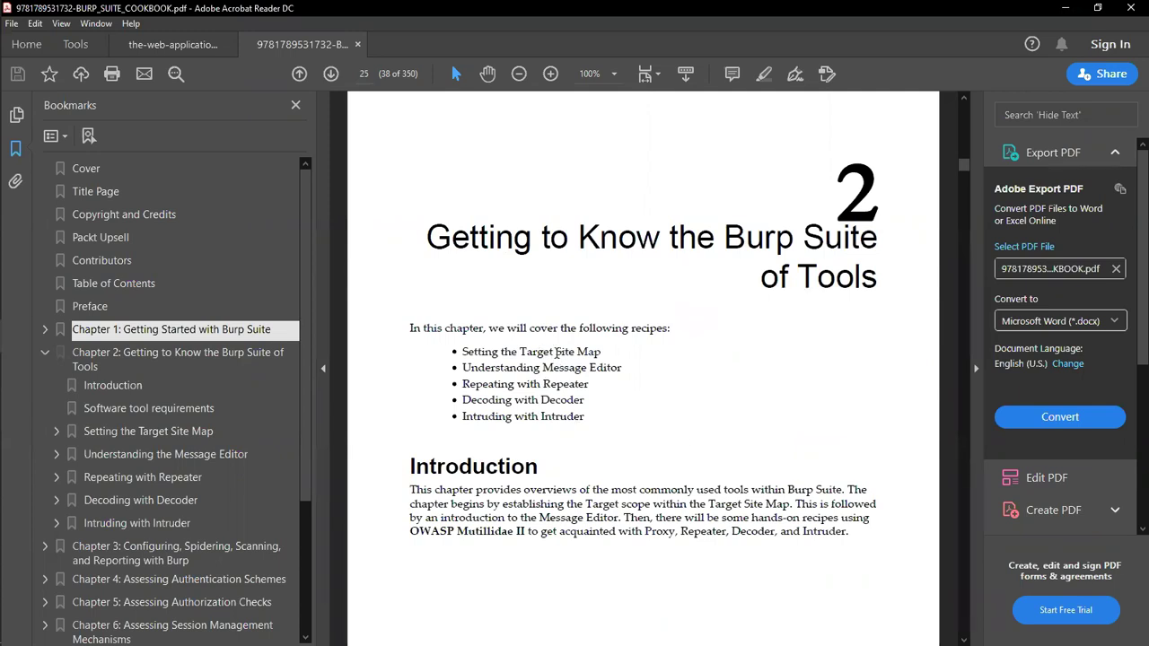
{"action": "left_click_drag", "start_coordinate": [555, 352], "coordinate": [600, 352]}
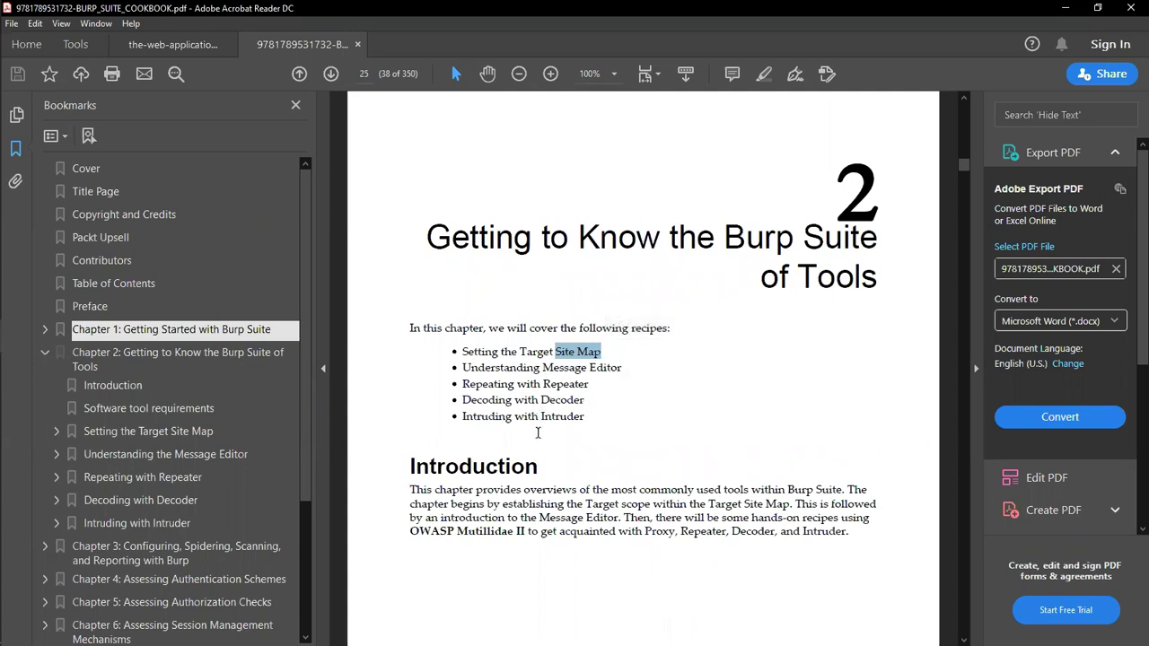
{"action": "scroll", "coordinate": [704, 467], "scroll_direction": "down", "scroll_amount": 8}
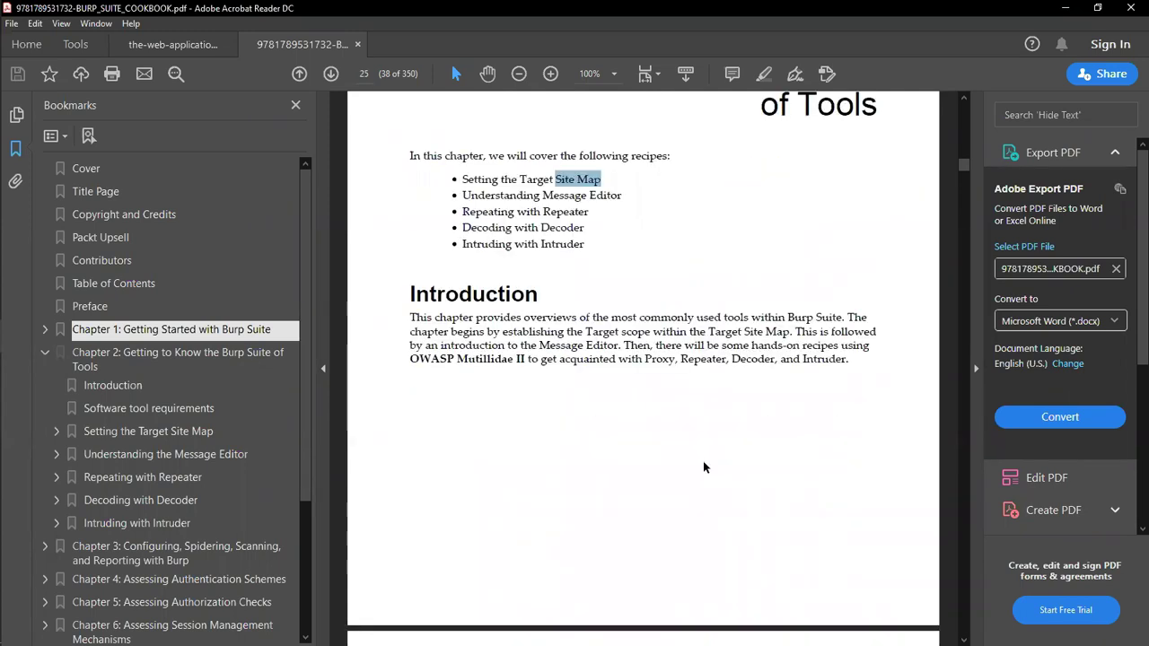
{"action": "scroll", "coordinate": [694, 463], "scroll_direction": "down", "scroll_amount": 1}
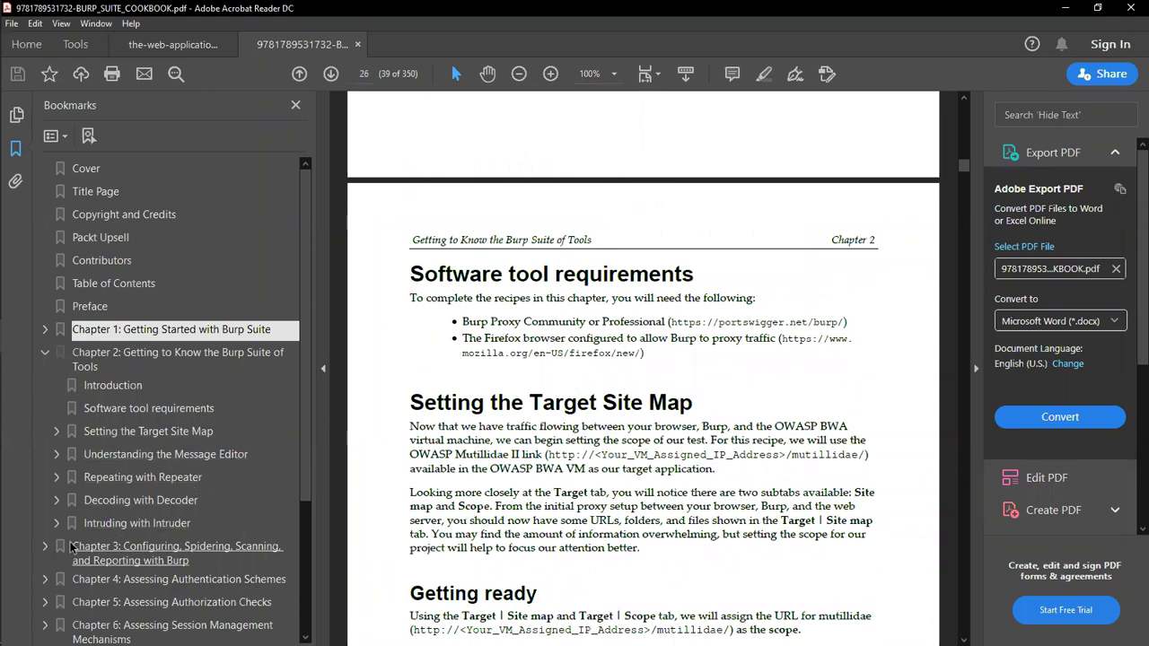
{"action": "left_click", "coordinate": [45, 546]}
{"action": "scroll", "coordinate": [152, 494], "scroll_direction": "down", "scroll_amount": 3}
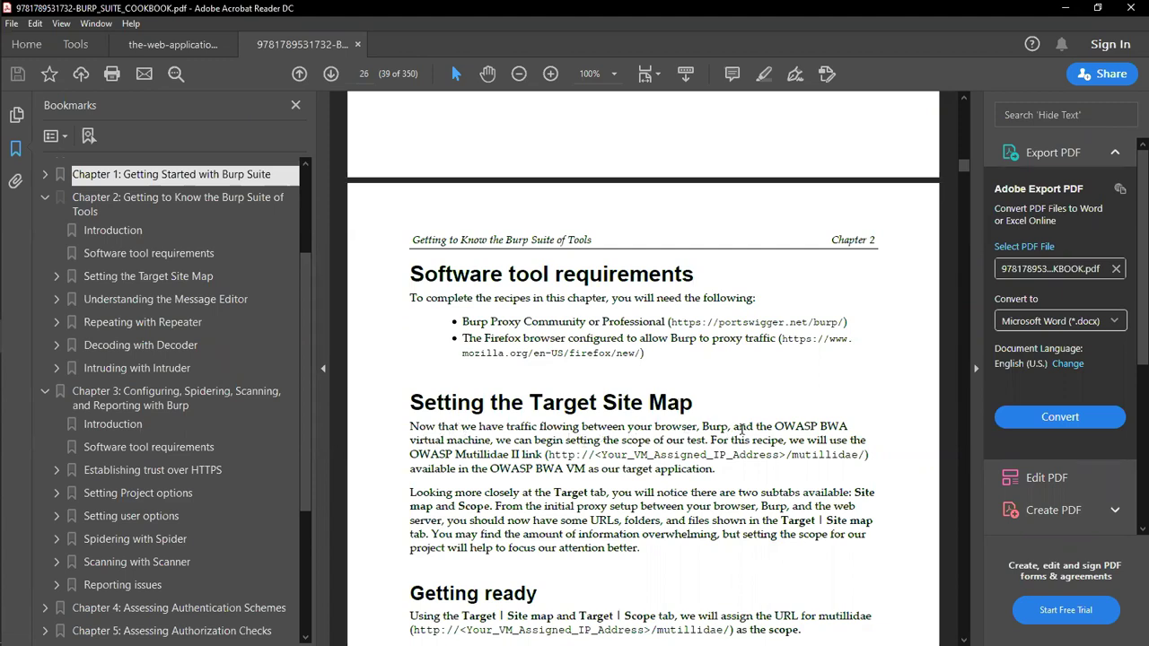
{"action": "left_click_drag", "start_coordinate": [741, 430], "coordinate": [424, 428]}
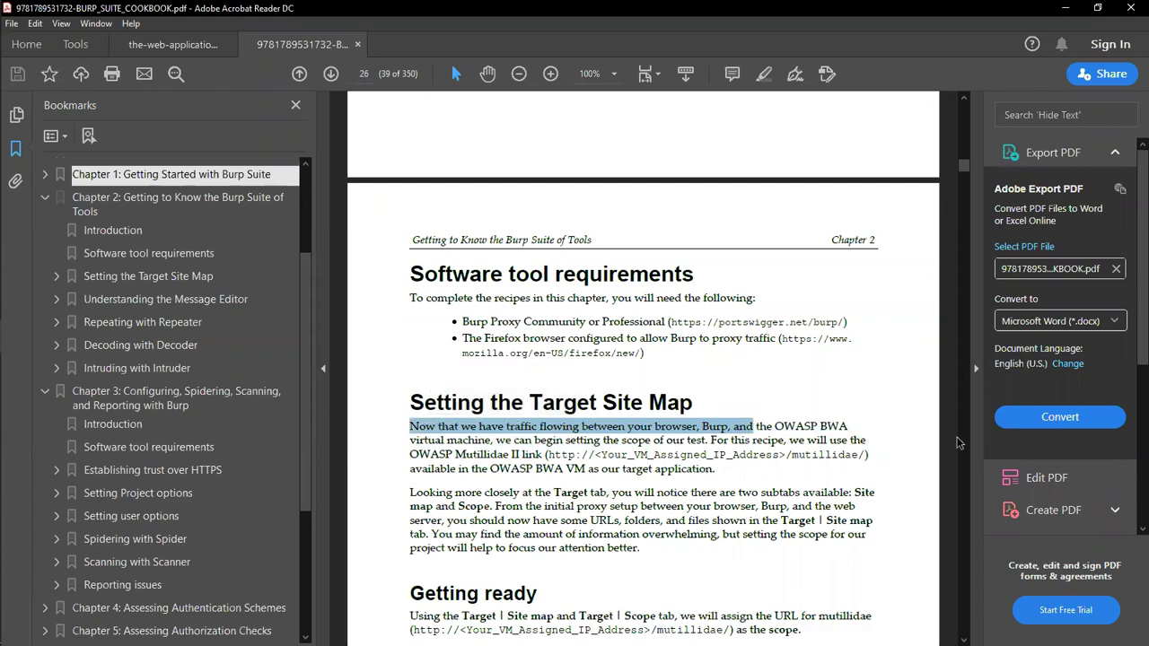
{"action": "scroll", "coordinate": [957, 442], "scroll_direction": "down", "scroll_amount": 3}
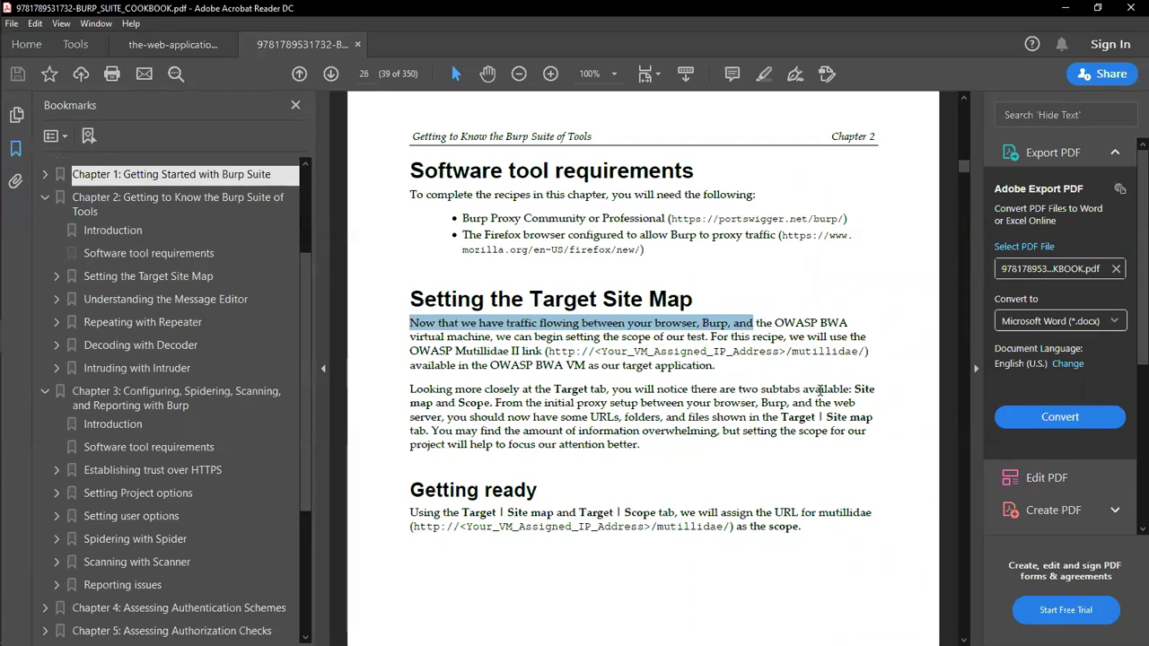
{"action": "left_click_drag", "start_coordinate": [493, 401], "coordinate": [857, 386]}
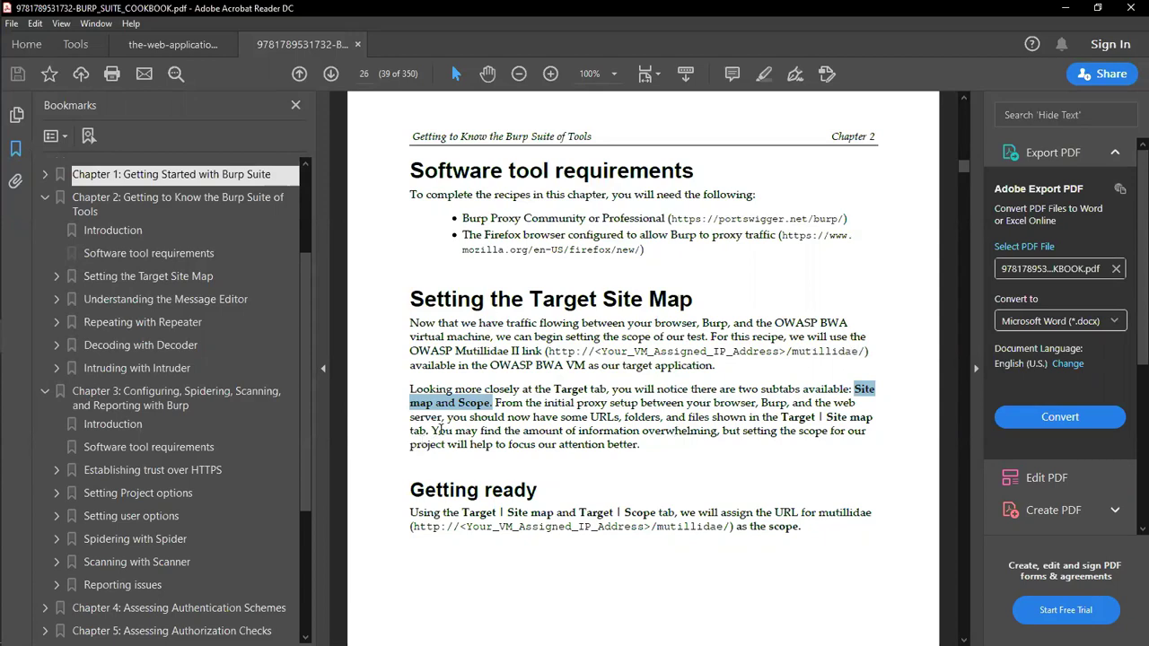
{"action": "left_click_drag", "start_coordinate": [506, 431], "coordinate": [709, 432]}
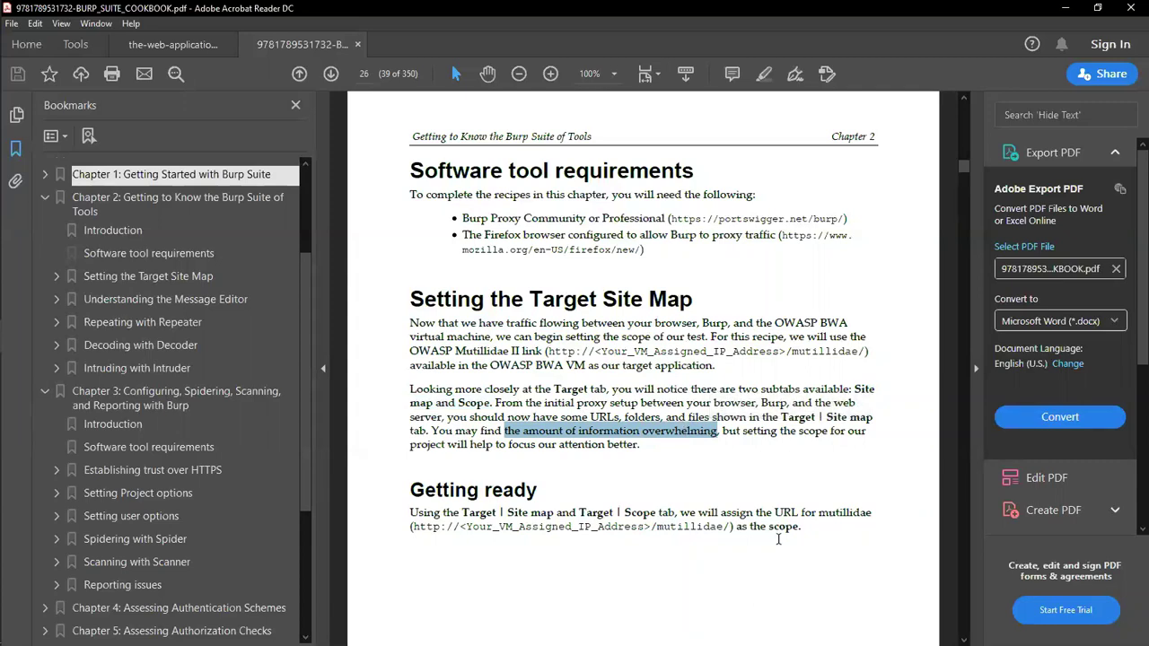
Step: Jump to the Spidering with Spider section and highlight parts of its heading and opening line
{"action": "left_click", "coordinate": [166, 542]}
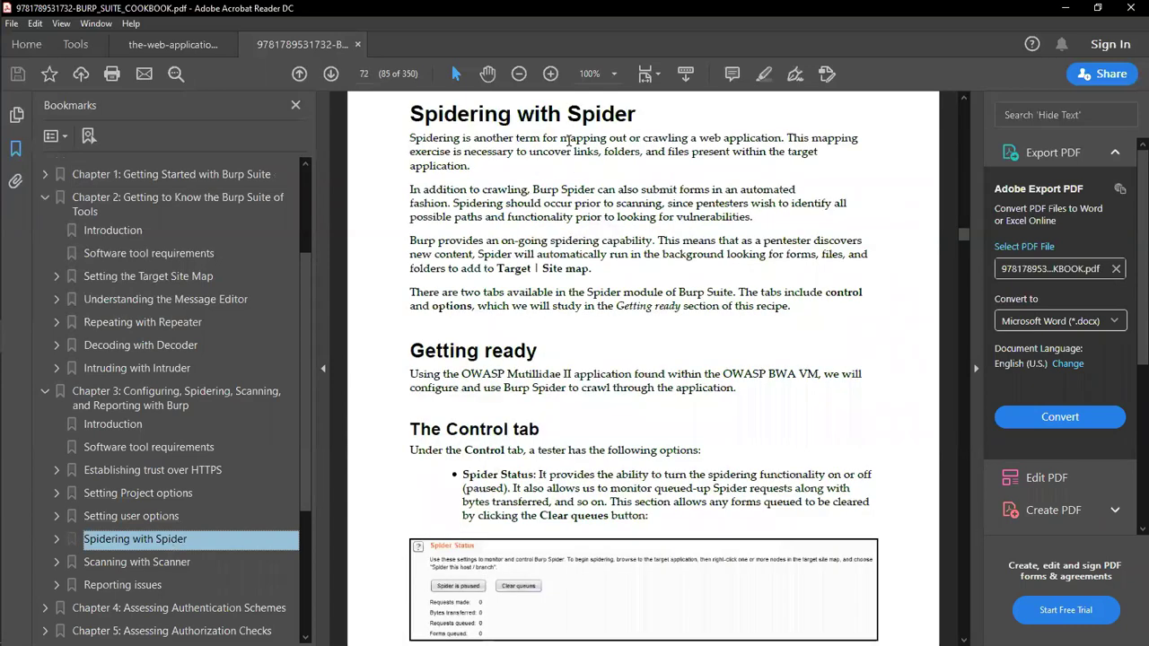
{"action": "left_click_drag", "start_coordinate": [565, 113], "coordinate": [636, 114]}
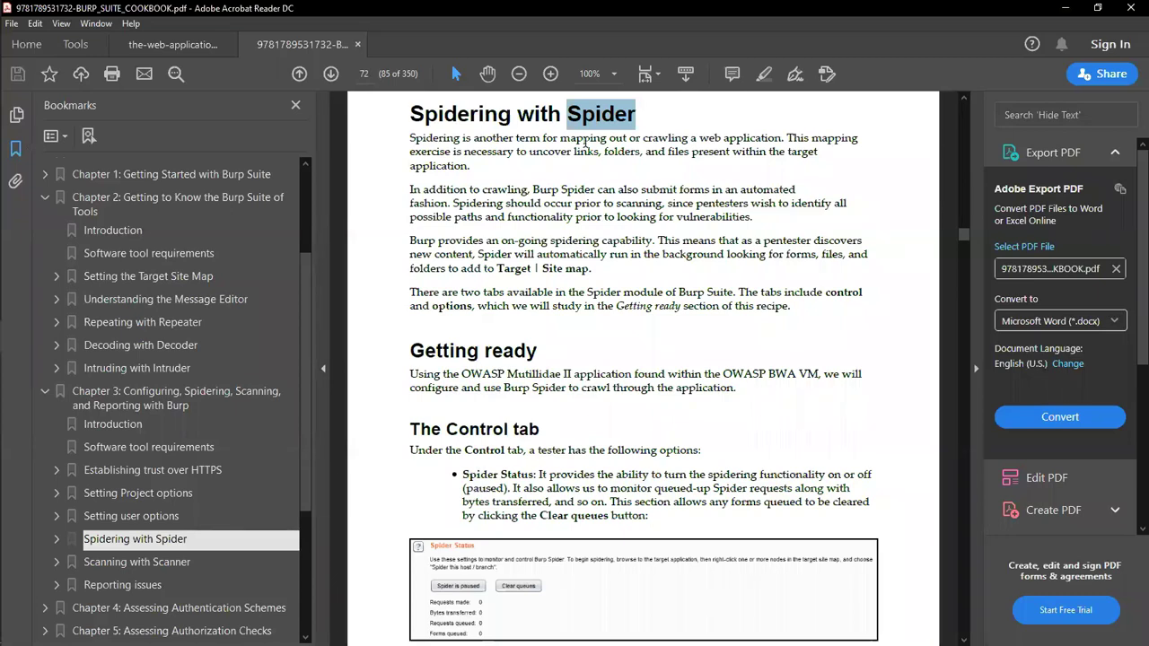
{"action": "left_click_drag", "start_coordinate": [411, 113], "coordinate": [688, 139]}
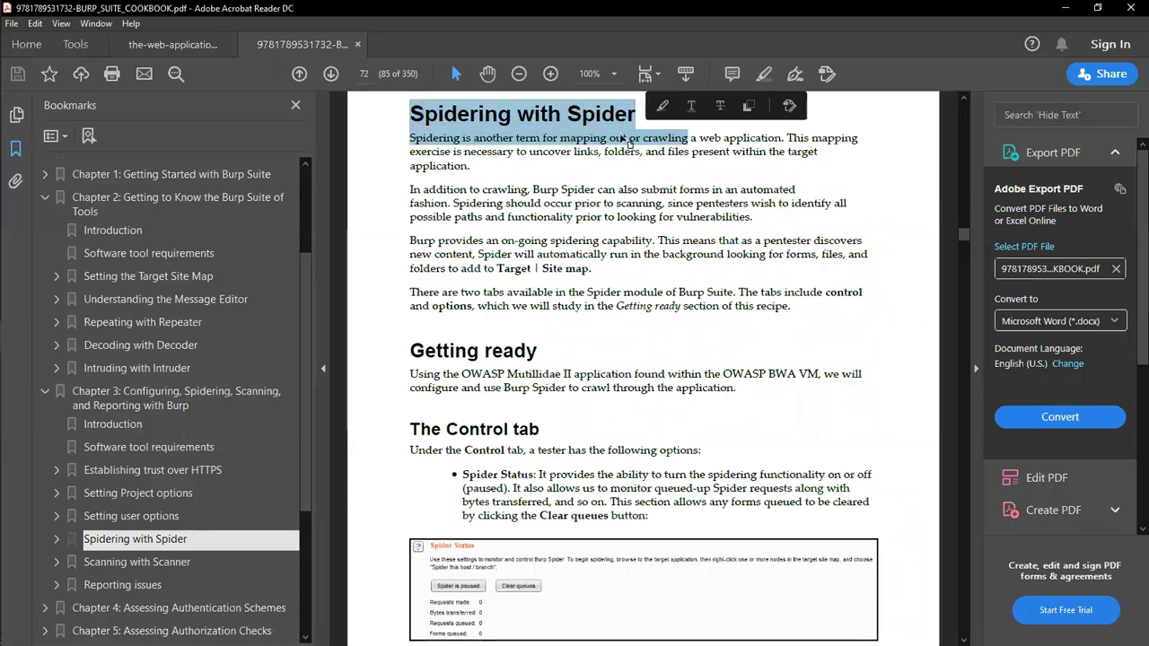
{"action": "left_click", "coordinate": [620, 134]}
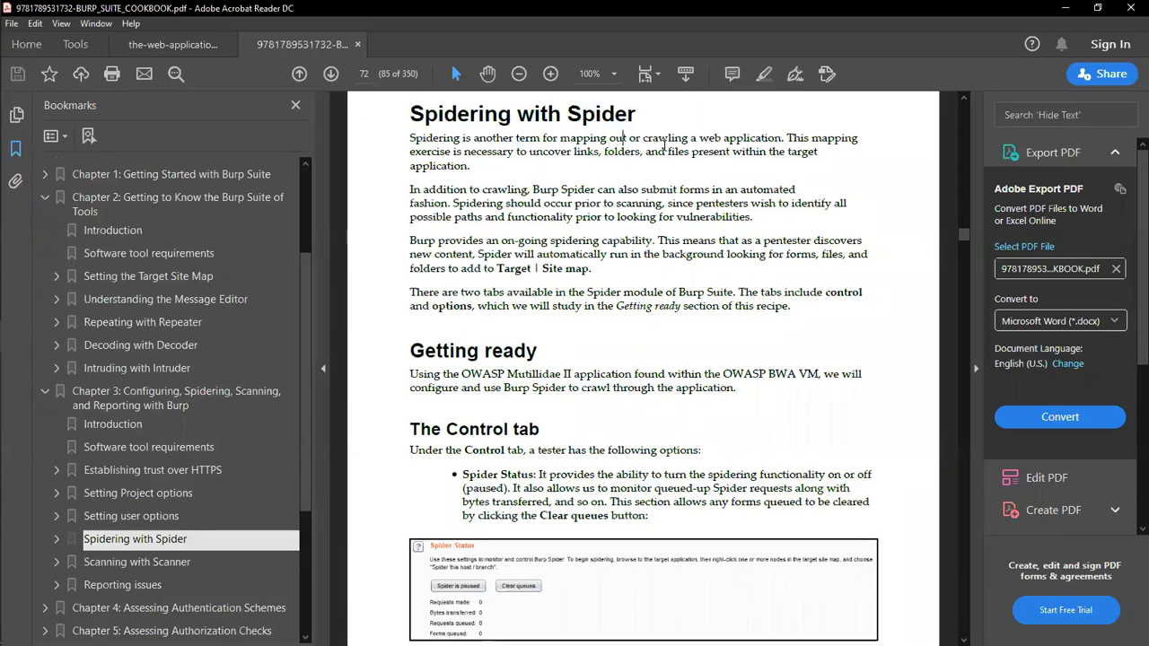
{"action": "left_click_drag", "start_coordinate": [784, 141], "coordinate": [638, 141]}
{"action": "left_click", "coordinate": [785, 141]}
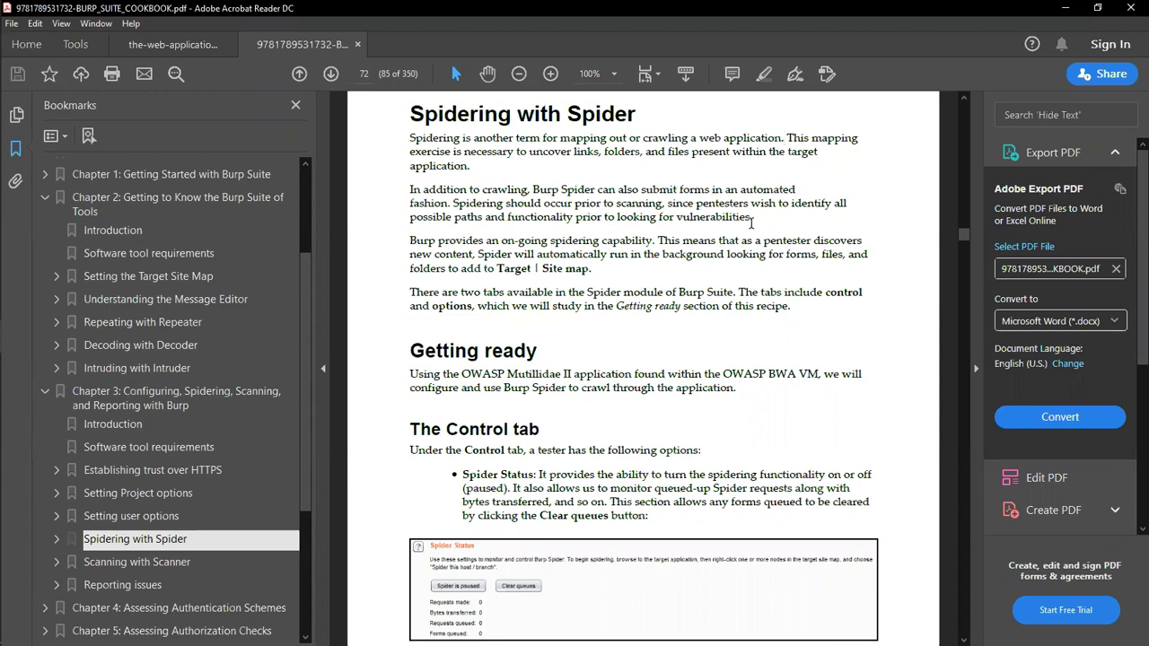
Step: Skim the section, then switch over to the Burp Suite Dashboard
{"action": "scroll", "coordinate": [617, 530], "scroll_direction": "down", "scroll_amount": 2}
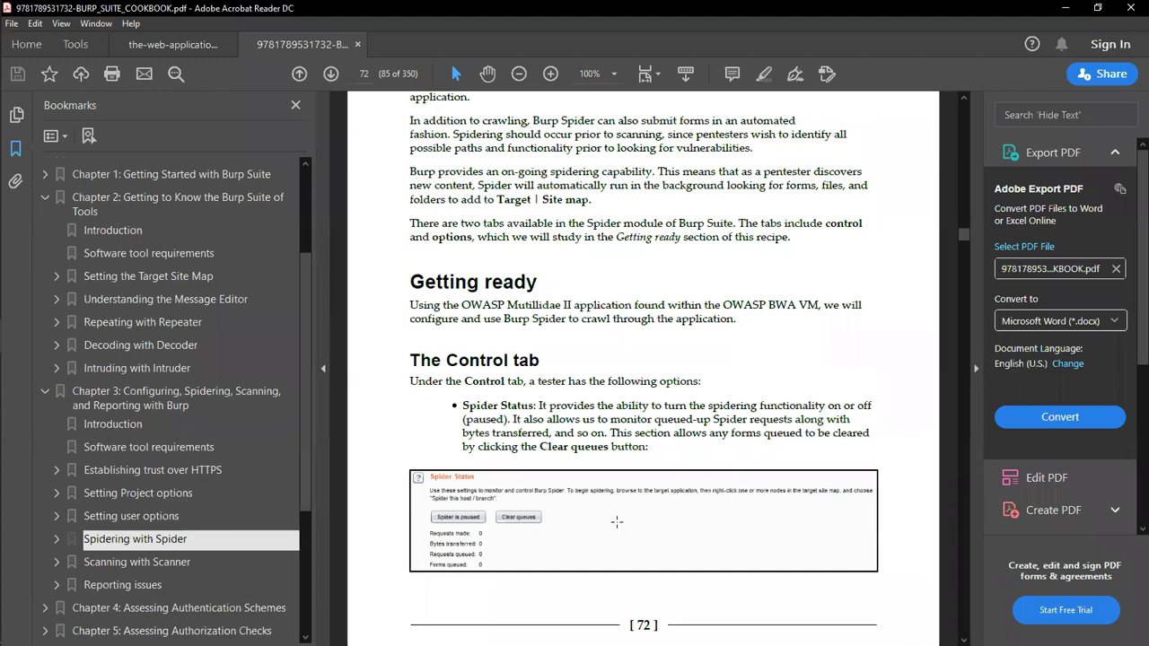
{"action": "scroll", "coordinate": [581, 388], "scroll_direction": "up", "scroll_amount": 3}
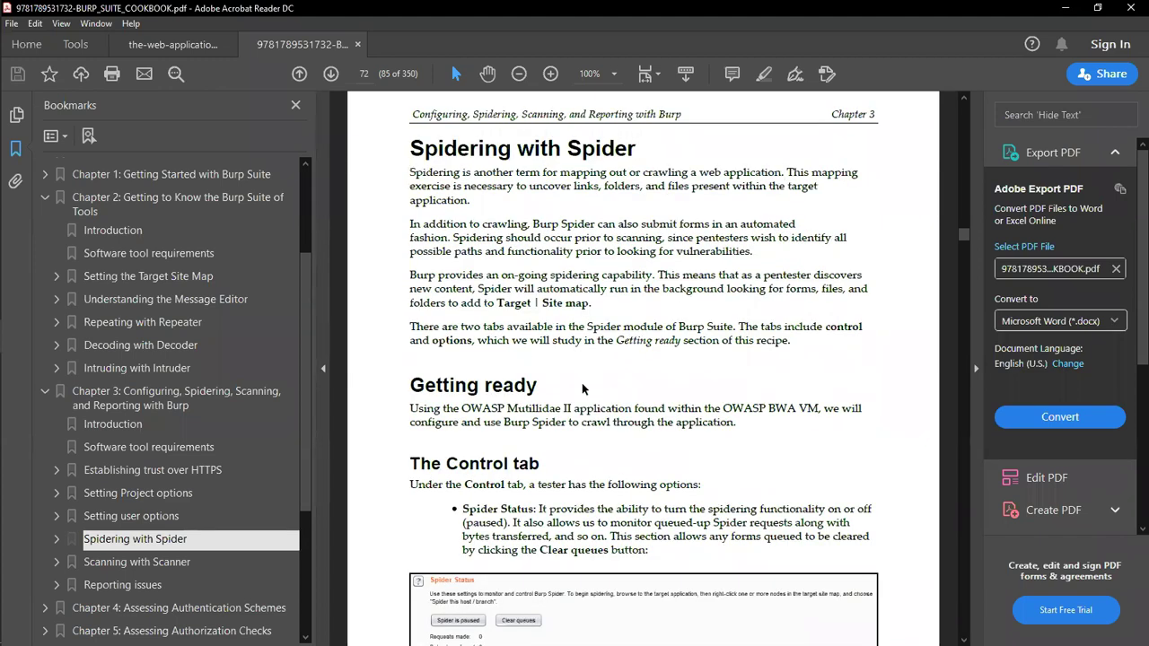
{"action": "left_click", "coordinate": [13, 250]}
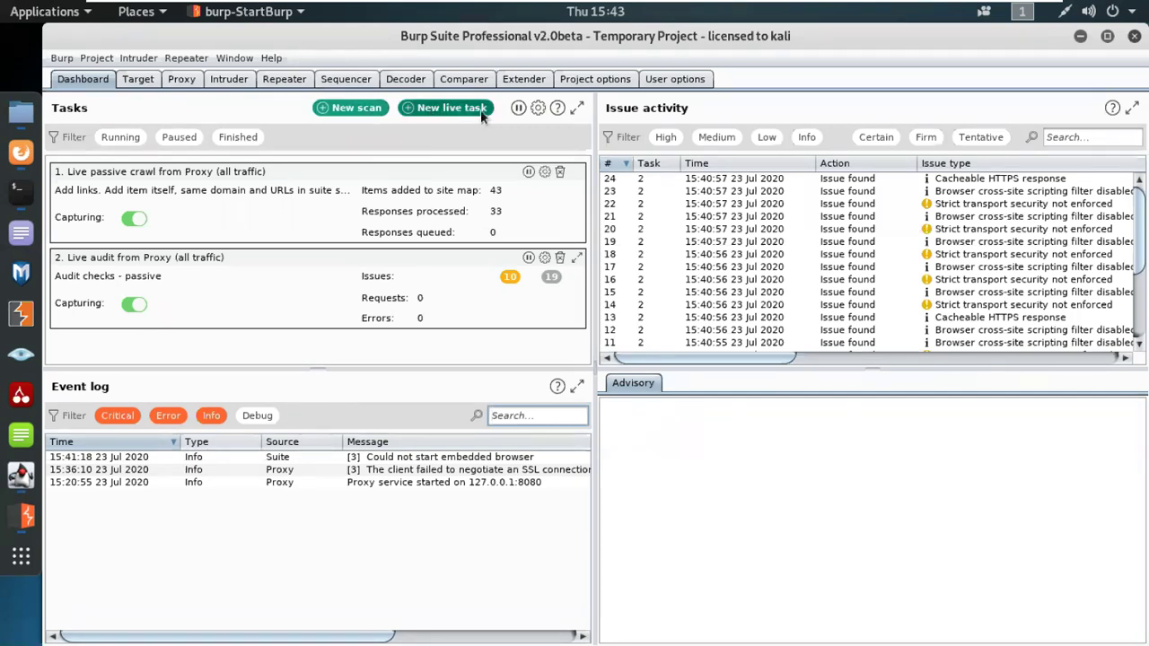
Step: Set up a new Crawl-only scan in Burp, then bring Firefox on Google forward
{"action": "left_click", "coordinate": [353, 113]}
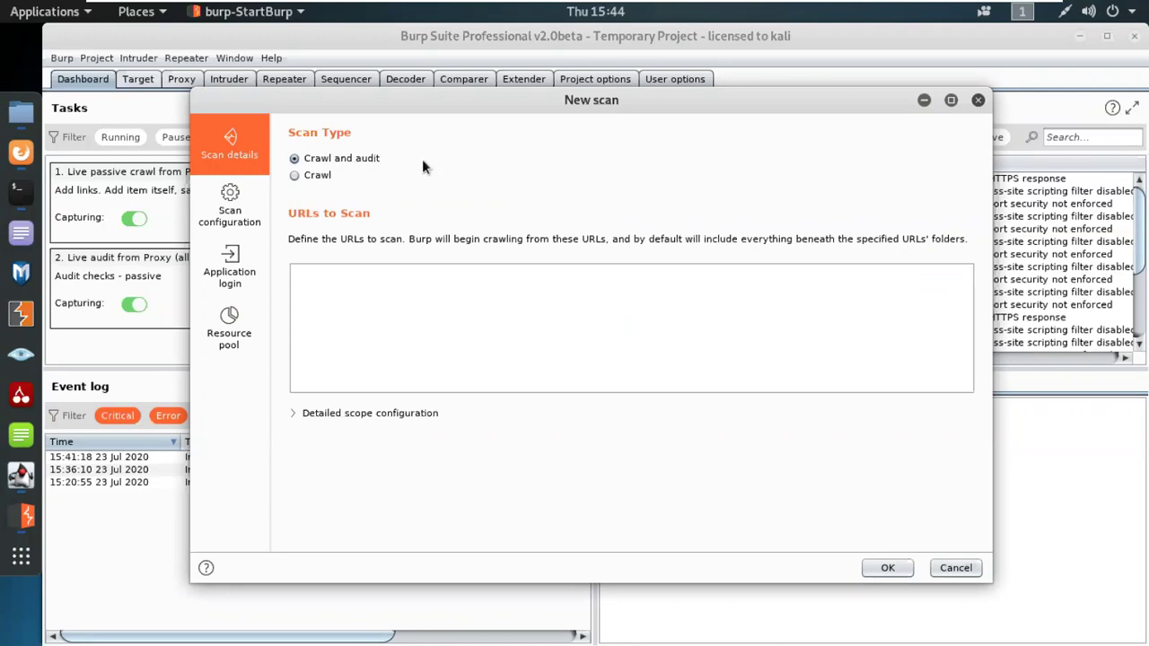
{"action": "left_click", "coordinate": [308, 179]}
{"action": "left_click", "coordinate": [52, 179]}
{"action": "left_click", "coordinate": [21, 153]}
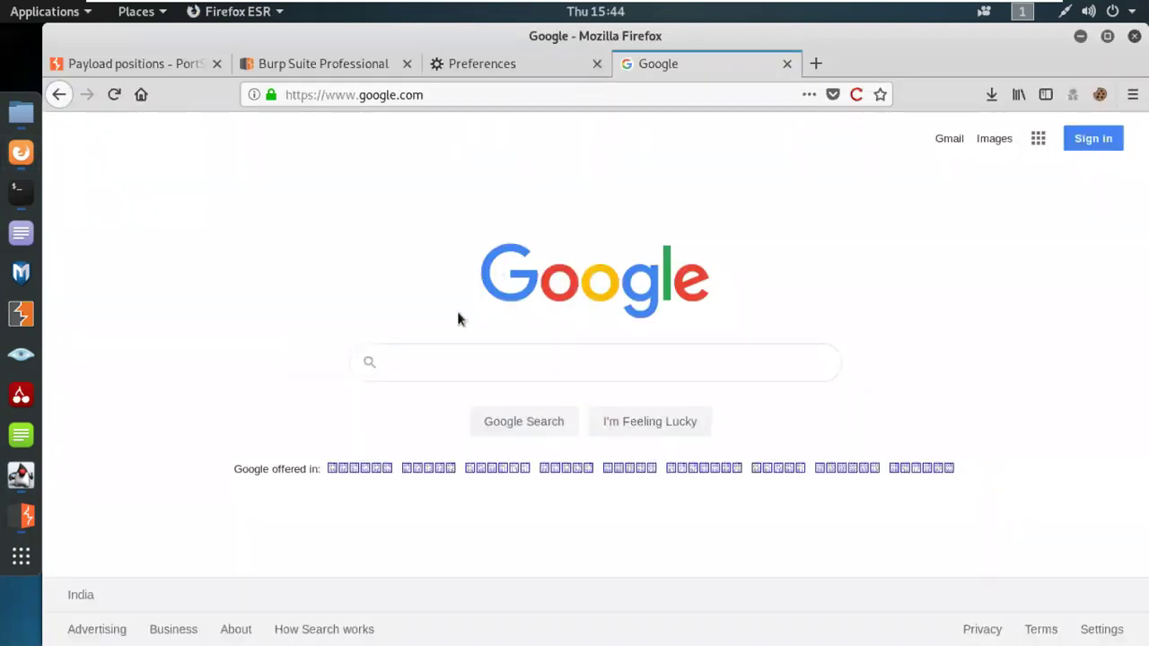
Step: Search Google for 'testphp.vulnweb' and open the Home of Acunetix Art site
{"action": "type", "text": "testphp"}
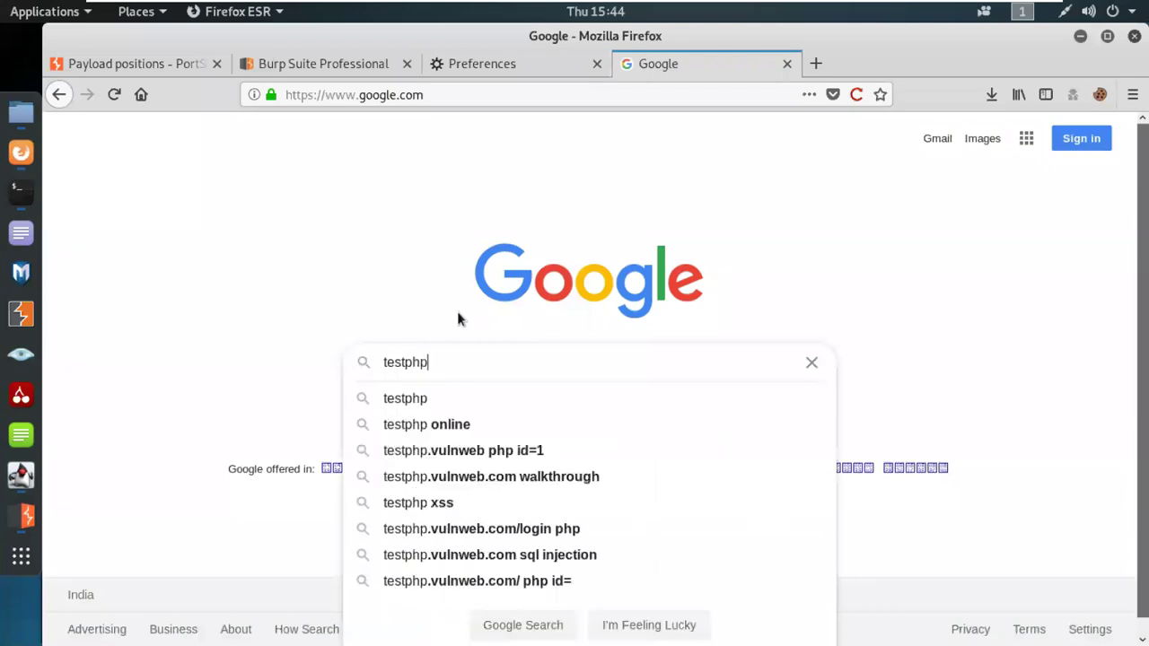
{"action": "type", "text": ".vulnweb"}
{"action": "key", "text": "Return"}
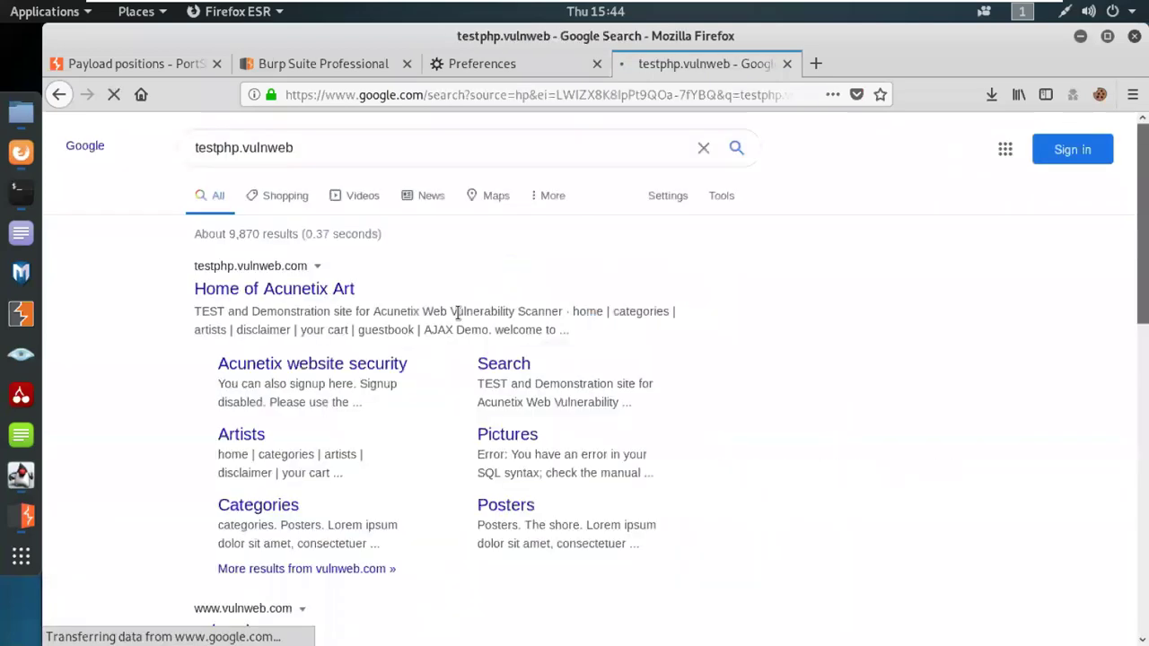
{"action": "left_click", "coordinate": [318, 297]}
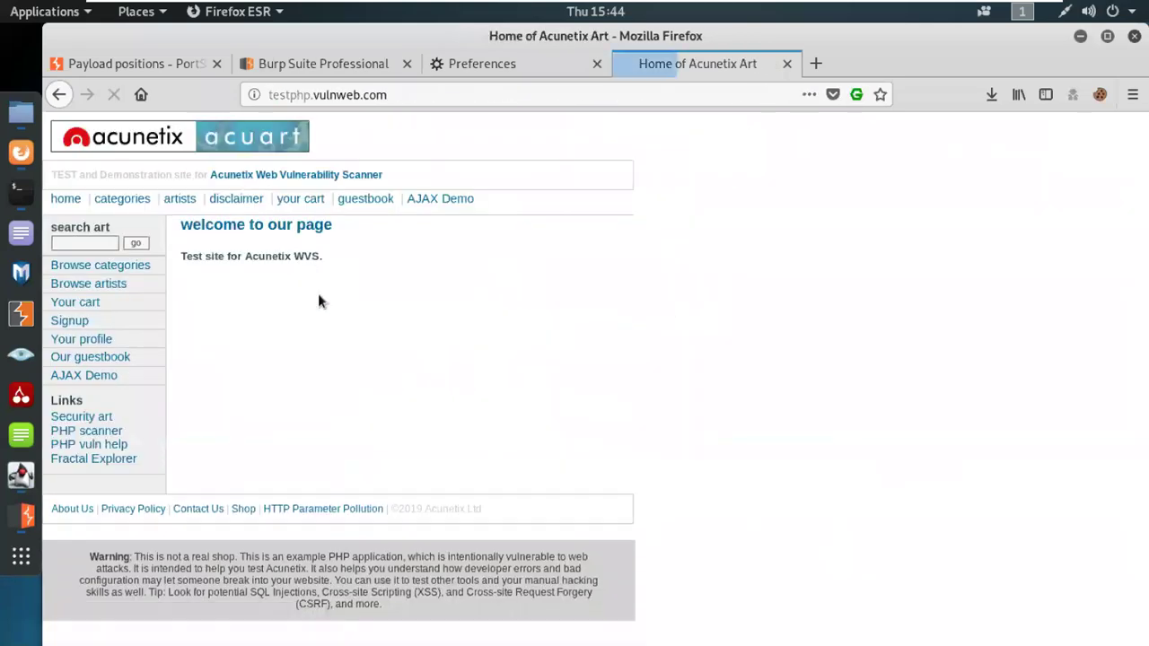
Step: Copy the testphp.vulnweb.com address from the URL bar and return to Burp Suite
{"action": "left_click", "coordinate": [390, 95]}
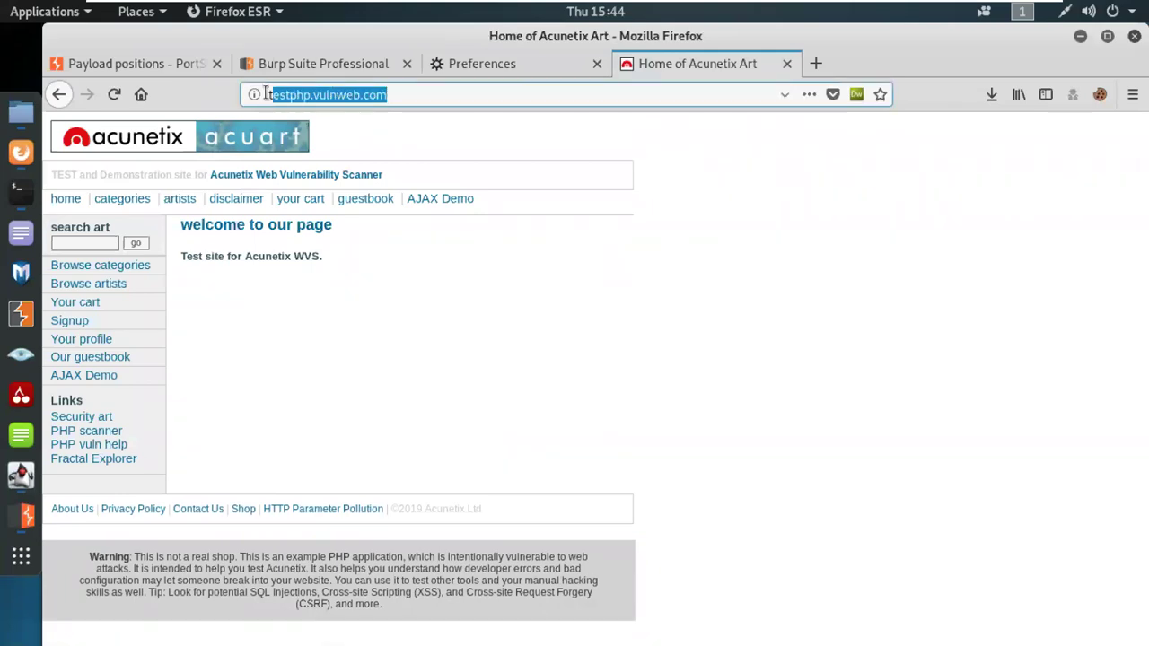
{"action": "right_click", "coordinate": [359, 95]}
{"action": "left_click", "coordinate": [400, 150]}
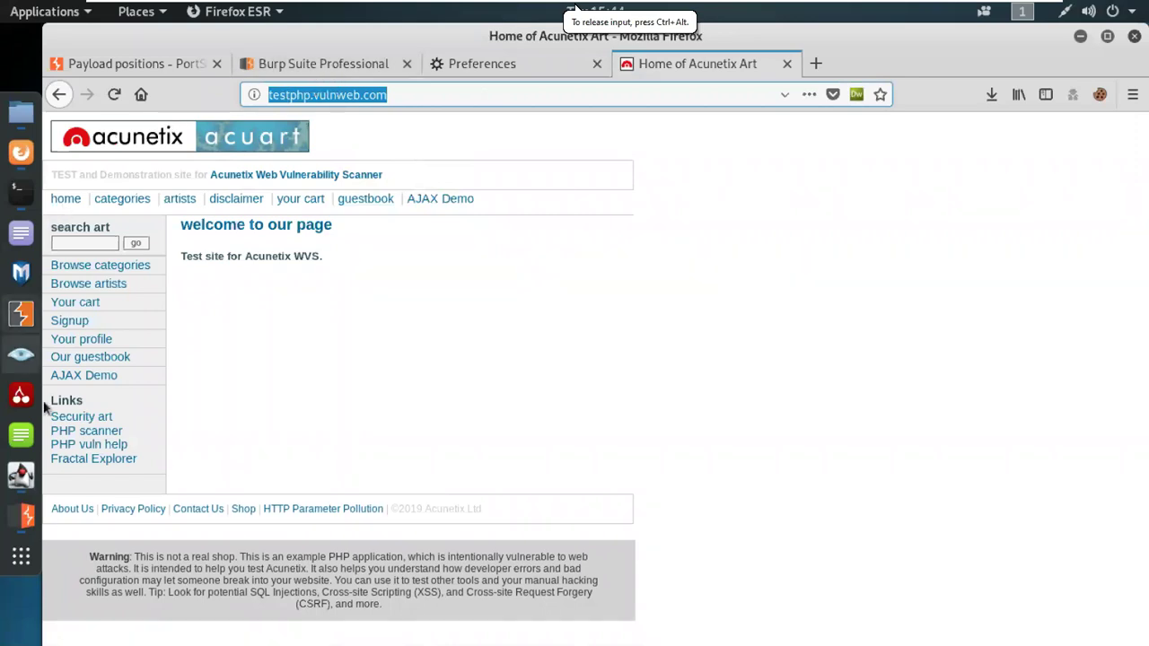
{"action": "left_click", "coordinate": [27, 517]}
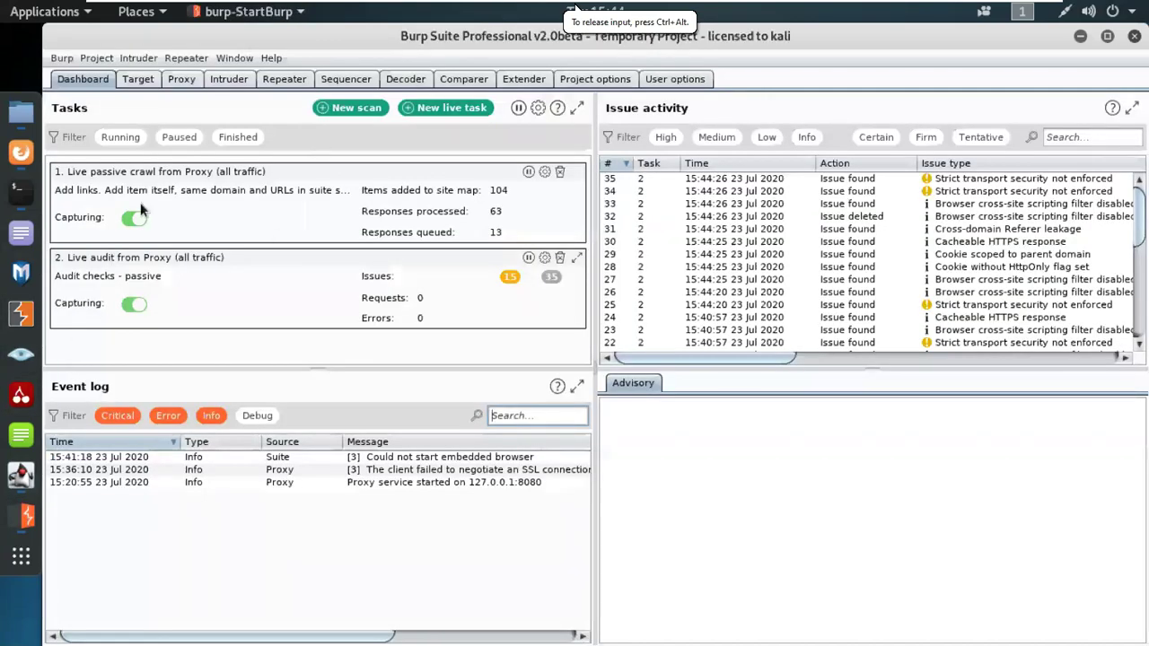
{"action": "left_click", "coordinate": [350, 107]}
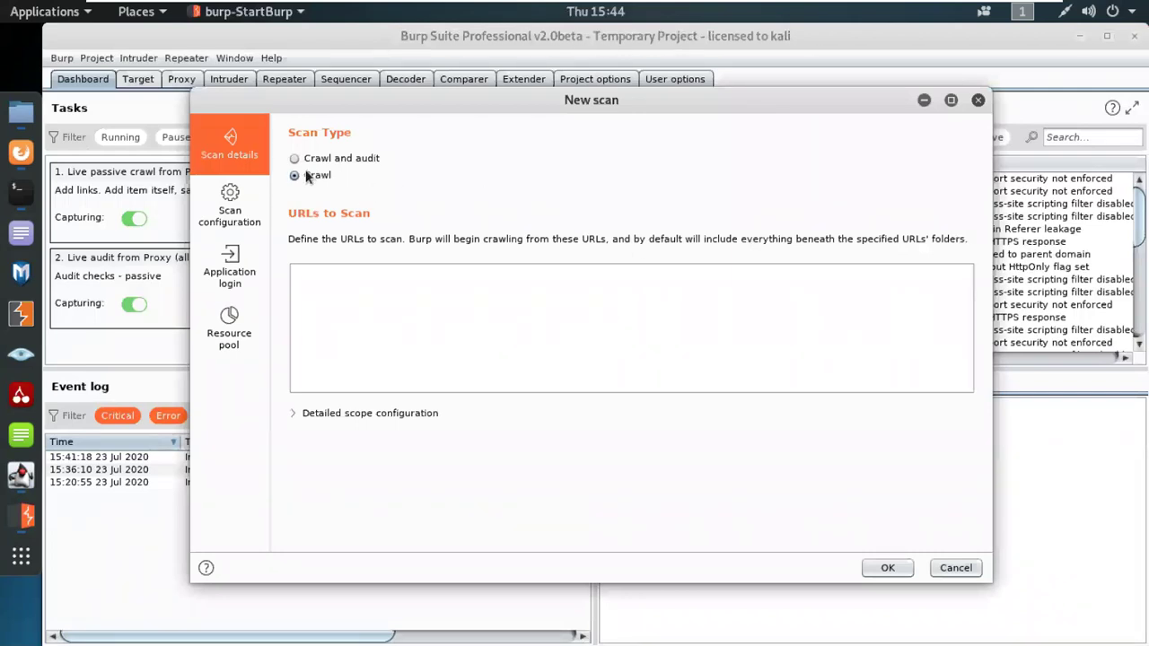
{"action": "left_click", "coordinate": [355, 304]}
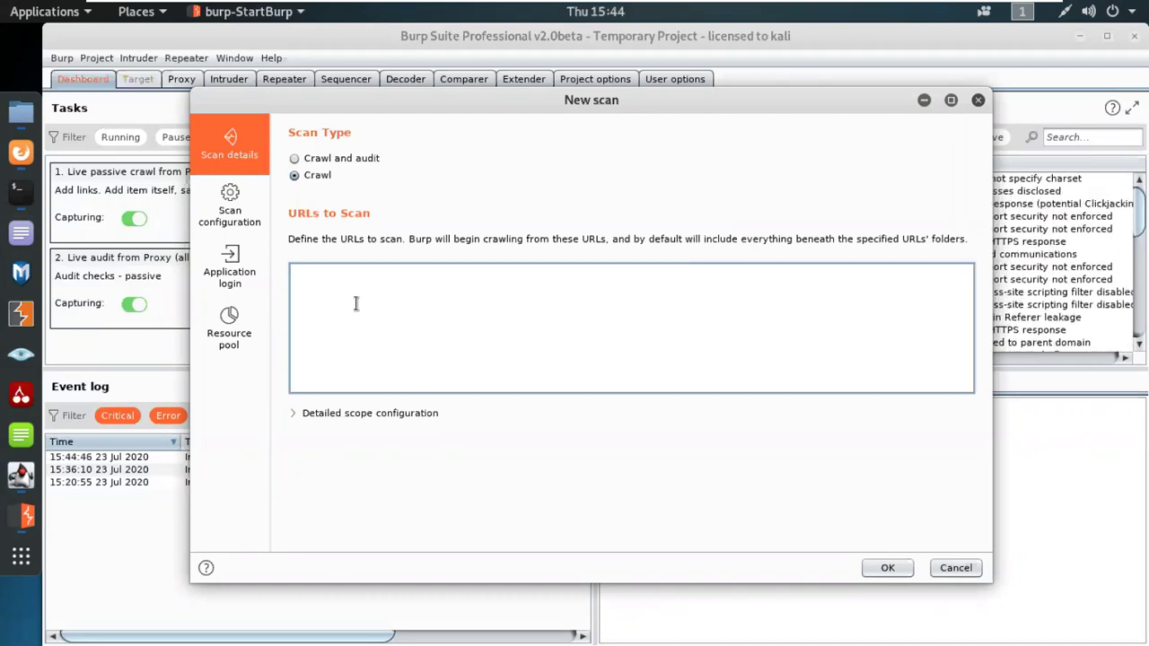
{"action": "key", "text": "ctrl+v"}
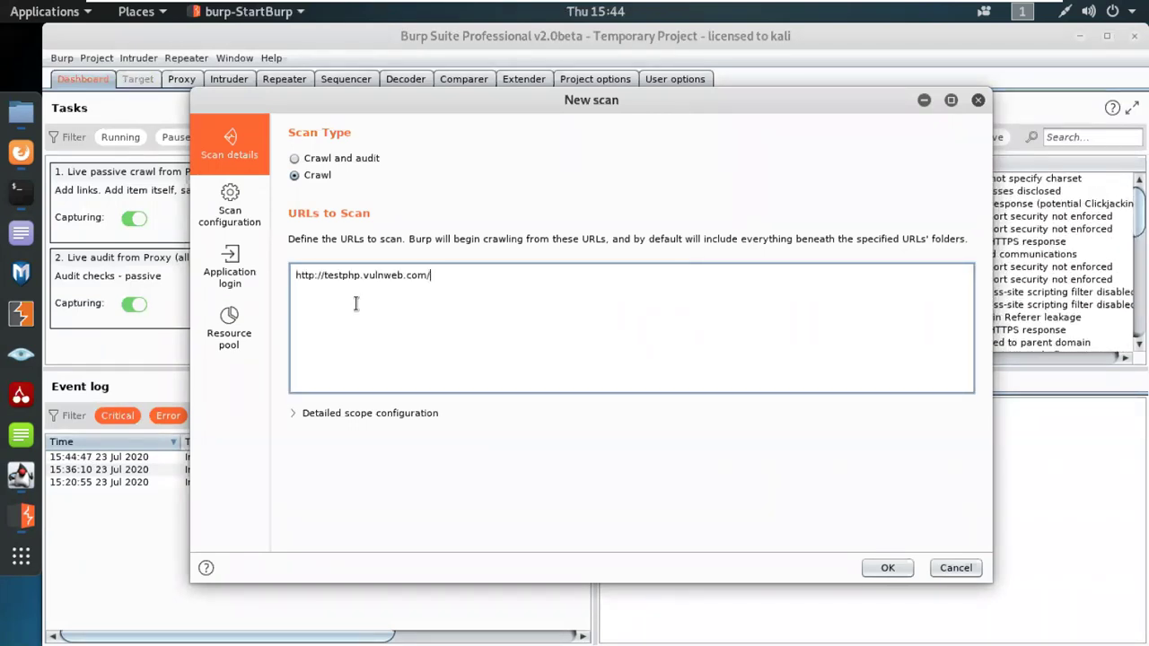
{"action": "double_click", "coordinate": [304, 279]}
{"action": "left_click", "coordinate": [392, 328]}
Step: Check the configuration, login and resource pool settings, launch the crawl, and enlarge the task list
{"action": "left_click", "coordinate": [221, 200]}
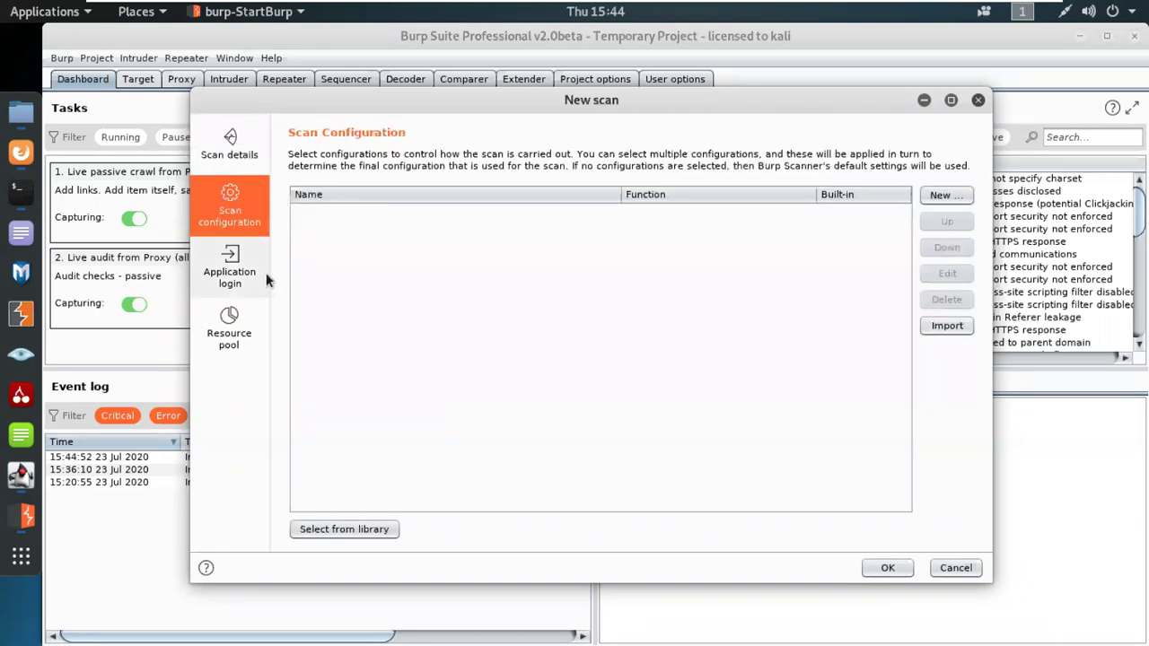
{"action": "left_click", "coordinate": [250, 276]}
{"action": "left_click", "coordinate": [253, 321]}
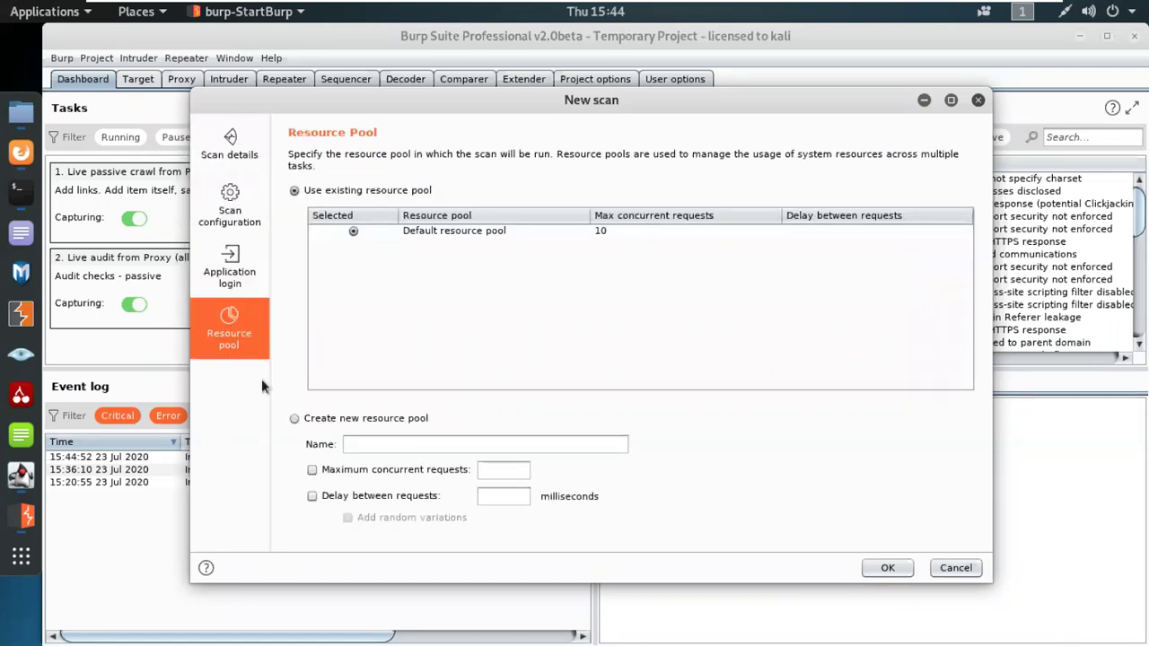
{"action": "left_click", "coordinate": [250, 159]}
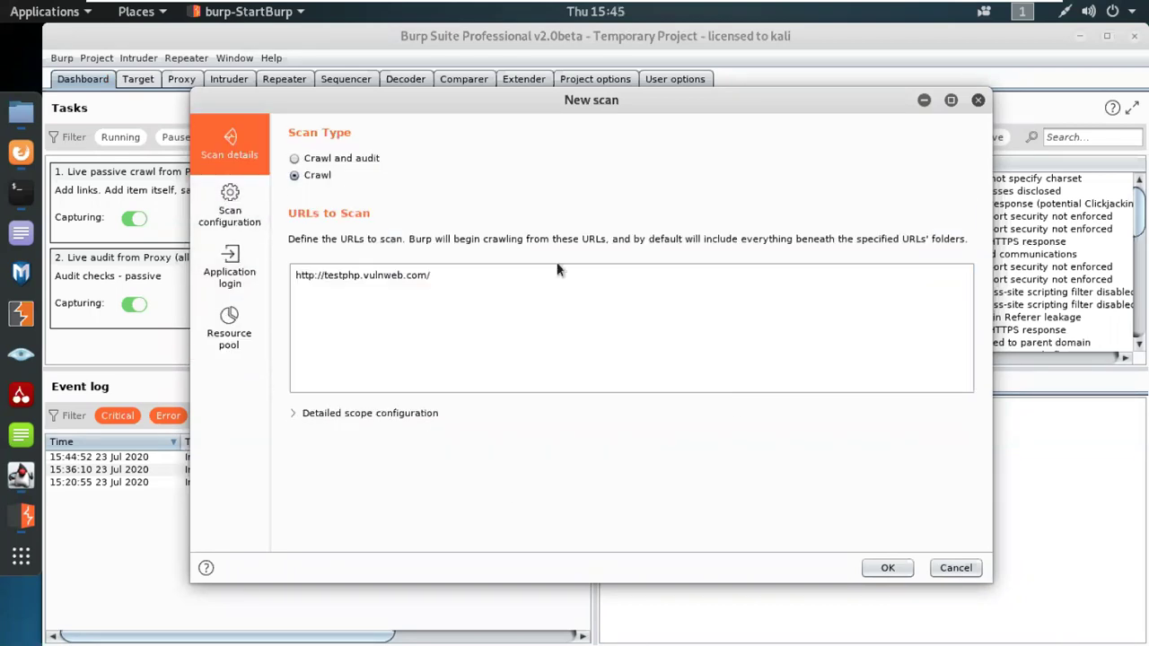
{"action": "left_click", "coordinate": [887, 568]}
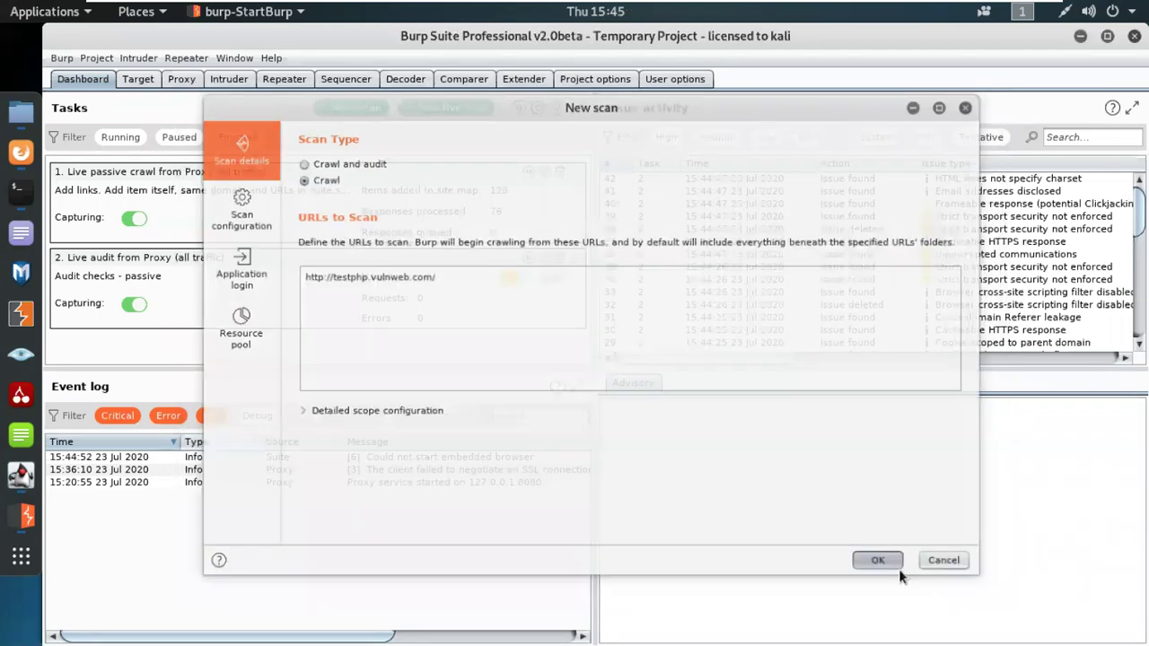
{"action": "left_click_drag", "start_coordinate": [315, 363], "coordinate": [314, 429]}
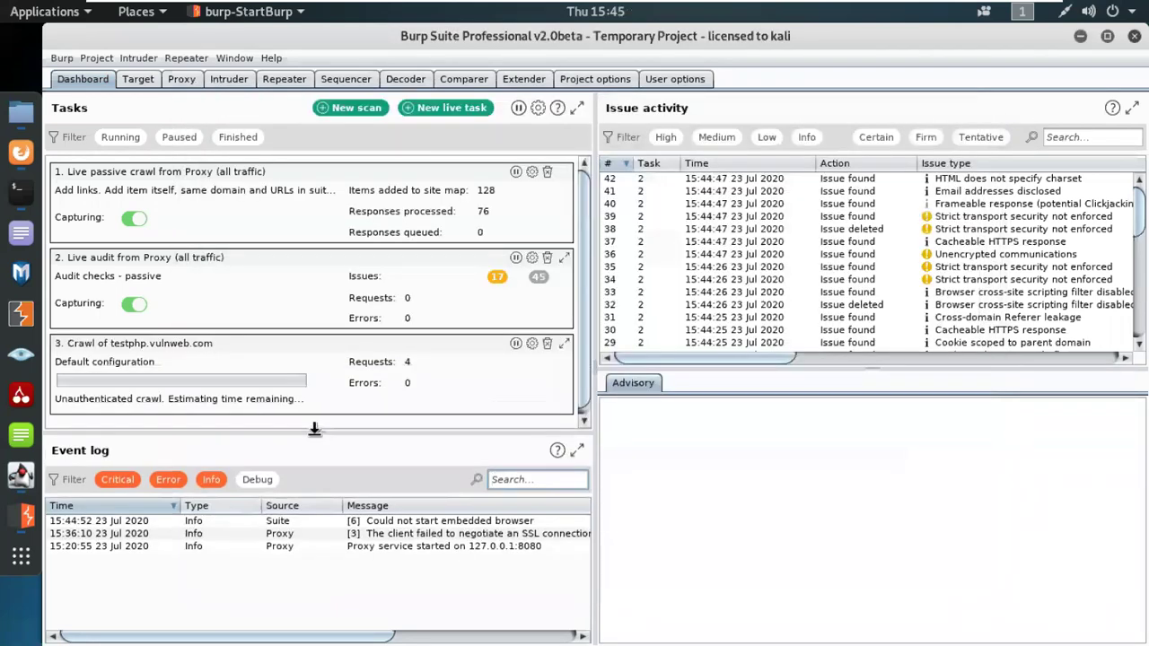
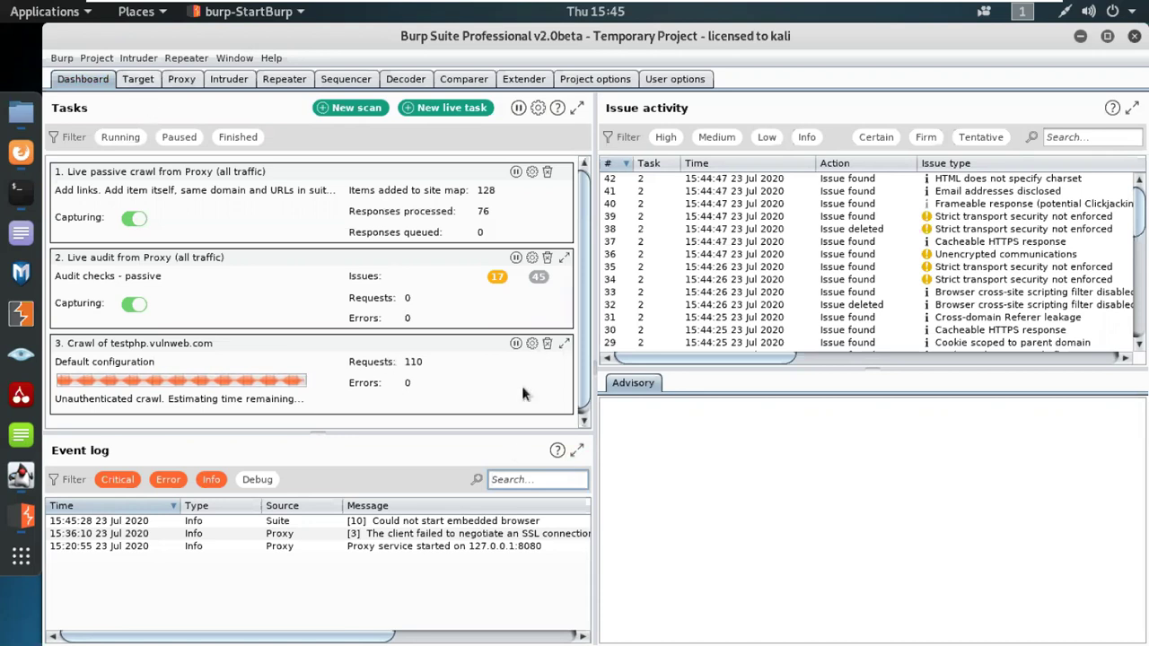
Step: Switch from the Dashboard to the Target site map listing captured hosts
{"action": "left_click", "coordinate": [139, 80]}
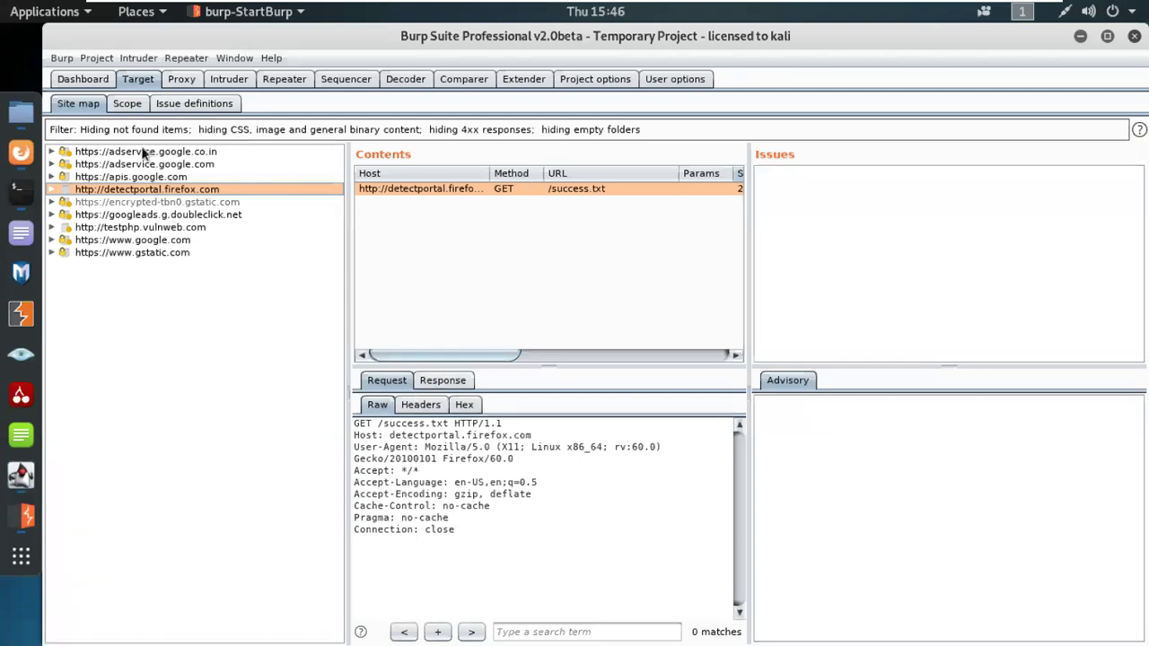
Step: Show testphp.vulnweb.com's captured requests in the site map, with wider and taller panes
{"action": "left_click", "coordinate": [139, 227]}
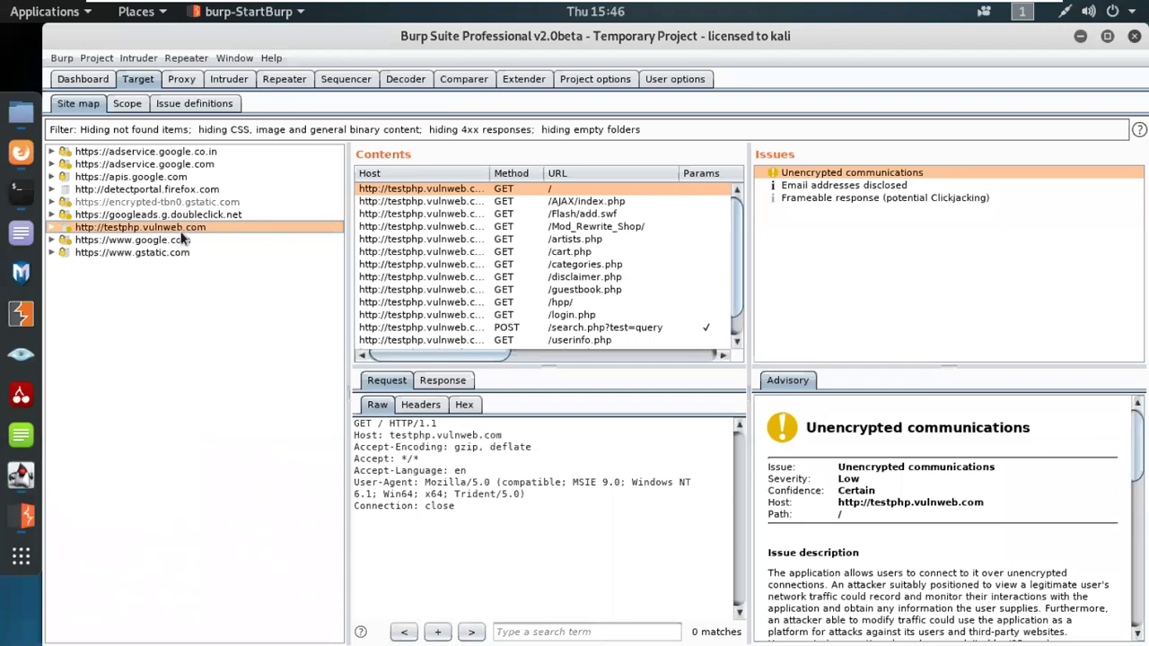
{"action": "left_click_drag", "start_coordinate": [343, 325], "coordinate": [254, 316]}
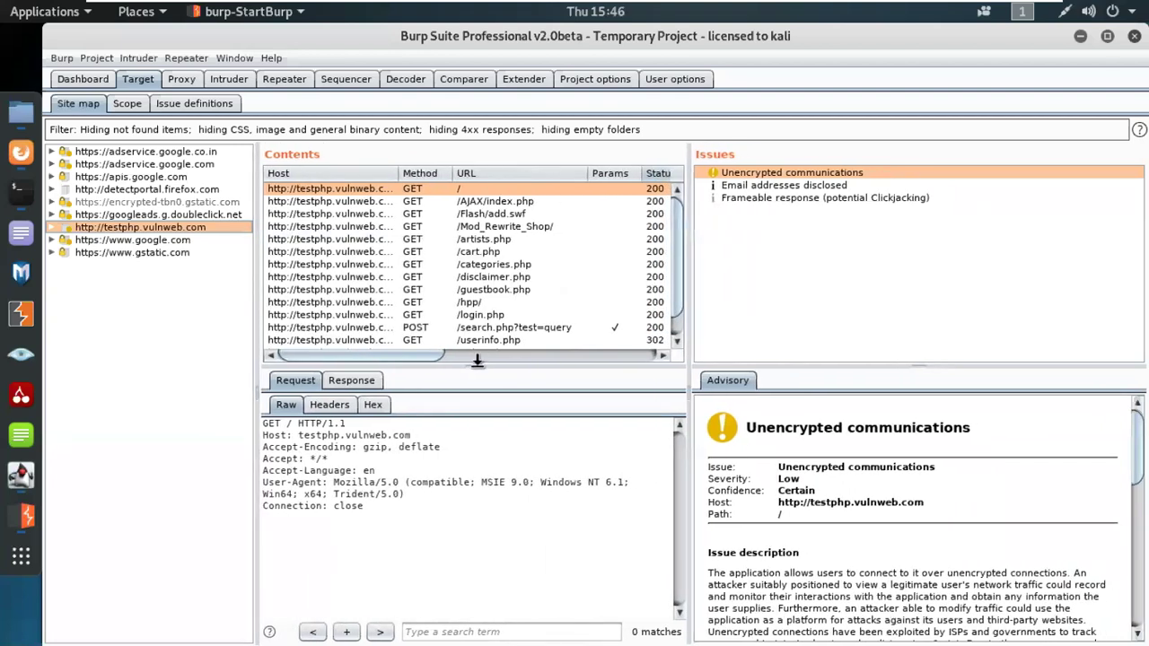
{"action": "left_click_drag", "start_coordinate": [484, 367], "coordinate": [494, 393]}
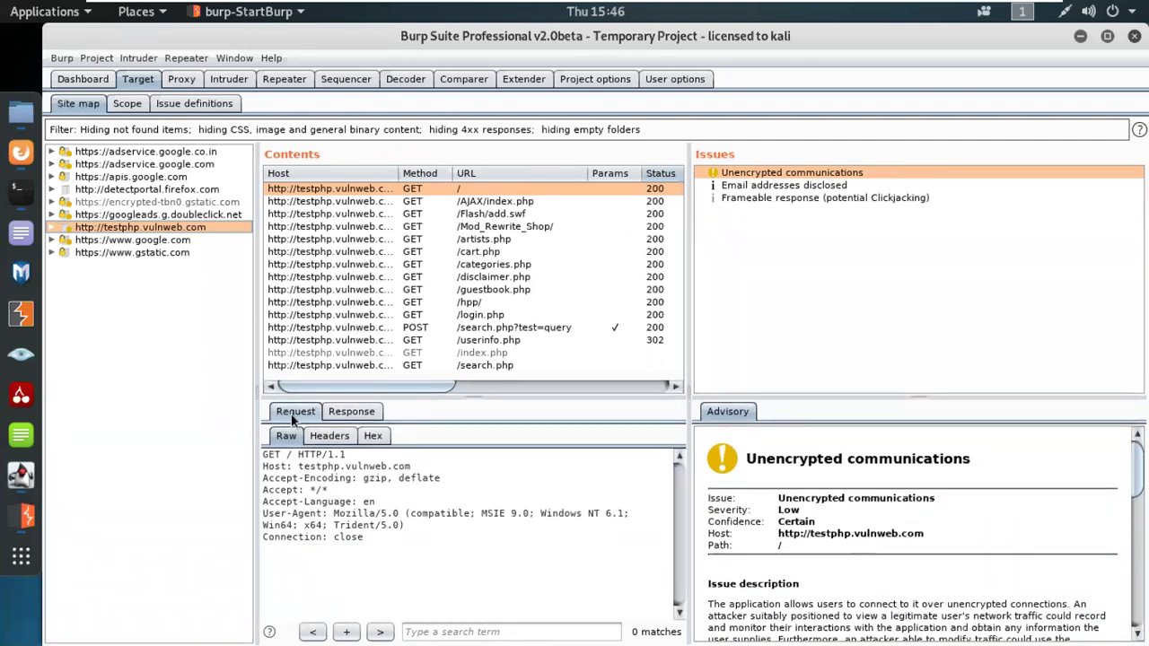
Step: Highlight the 200 status code in the root page's response, then minimize the Kali VM window
{"action": "left_click", "coordinate": [357, 415]}
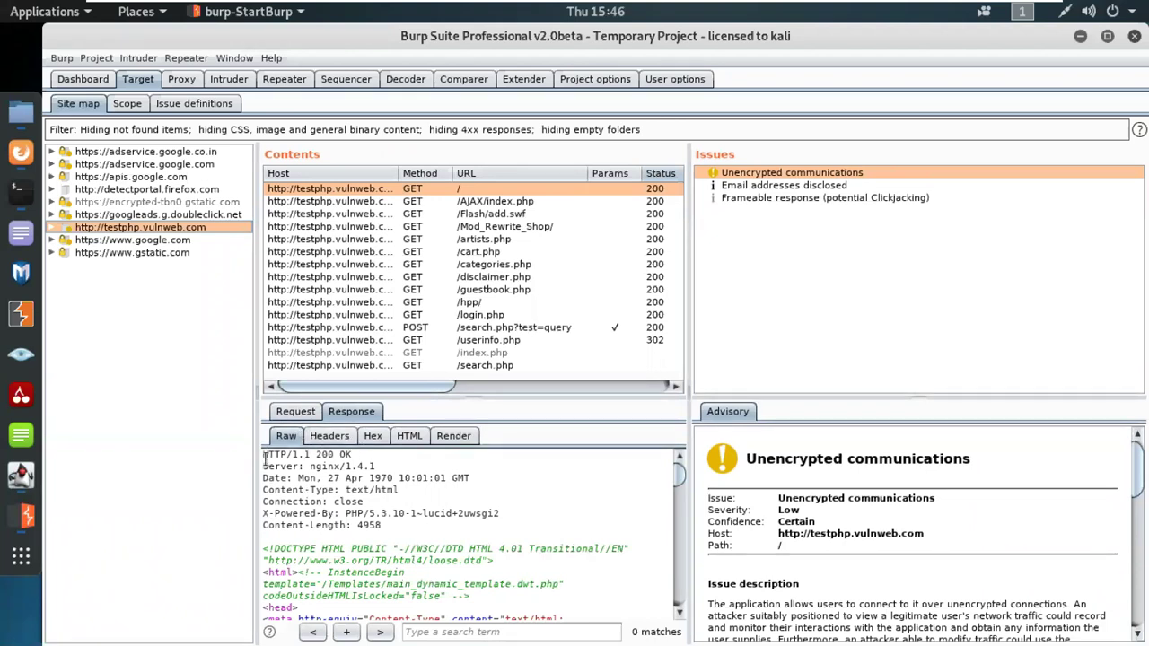
{"action": "left_click_drag", "start_coordinate": [309, 456], "coordinate": [336, 458]}
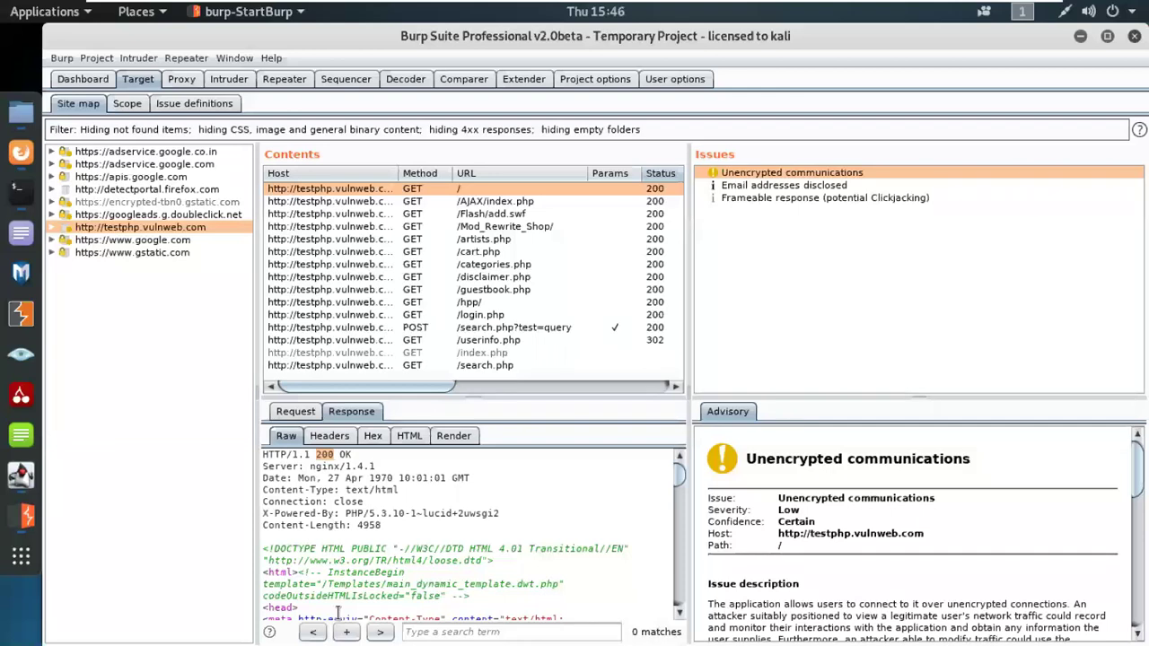
{"action": "left_click_drag", "start_coordinate": [333, 456], "coordinate": [327, 456]}
{"action": "mouse_move", "coordinate": [1007, 9]}
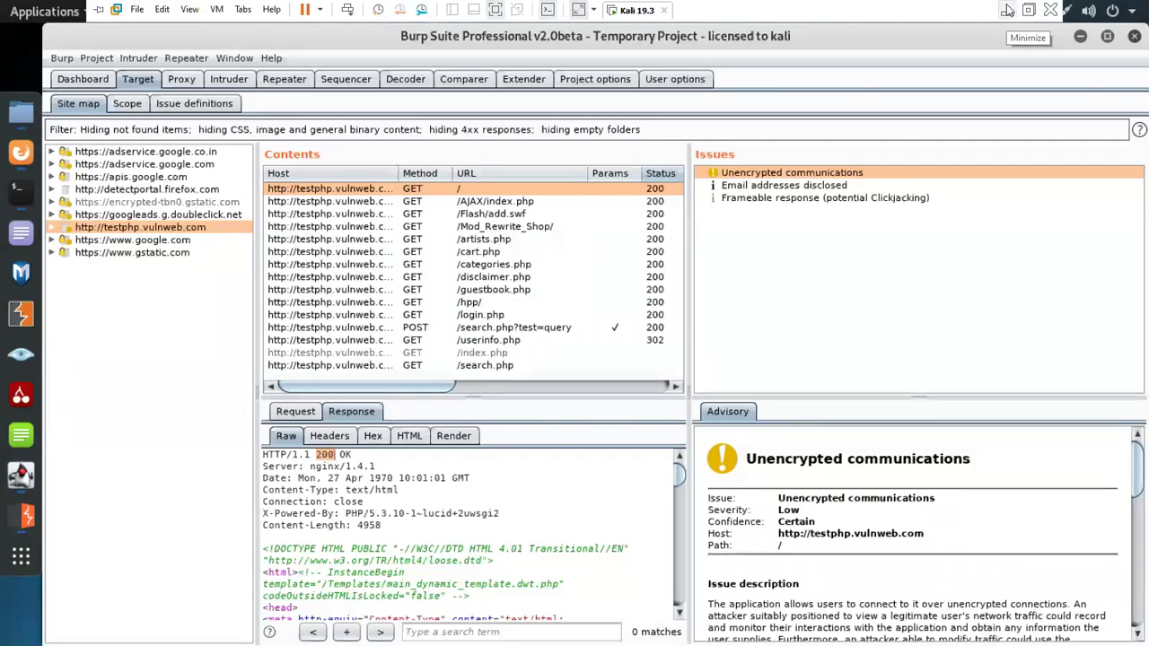
{"action": "left_click", "coordinate": [1007, 9]}
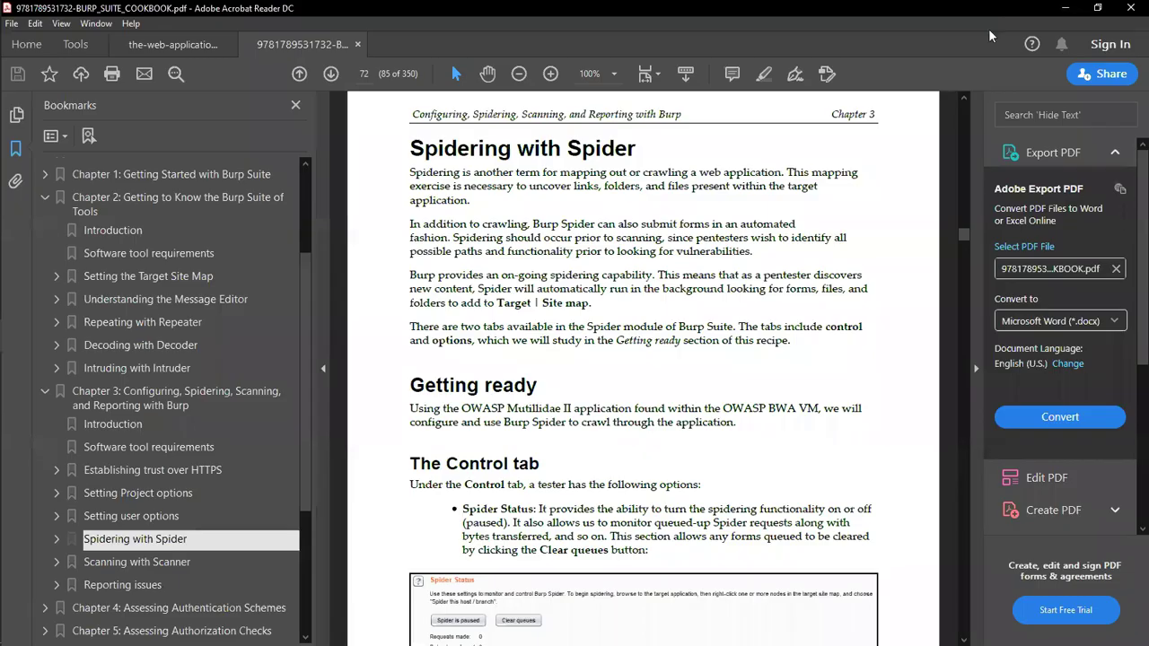
Step: In the Hacker's Handbook, go through the Chapter 3 and The HTTP Protocol bookmarks to HTTP Requests on page 40
{"action": "left_click", "coordinate": [162, 45]}
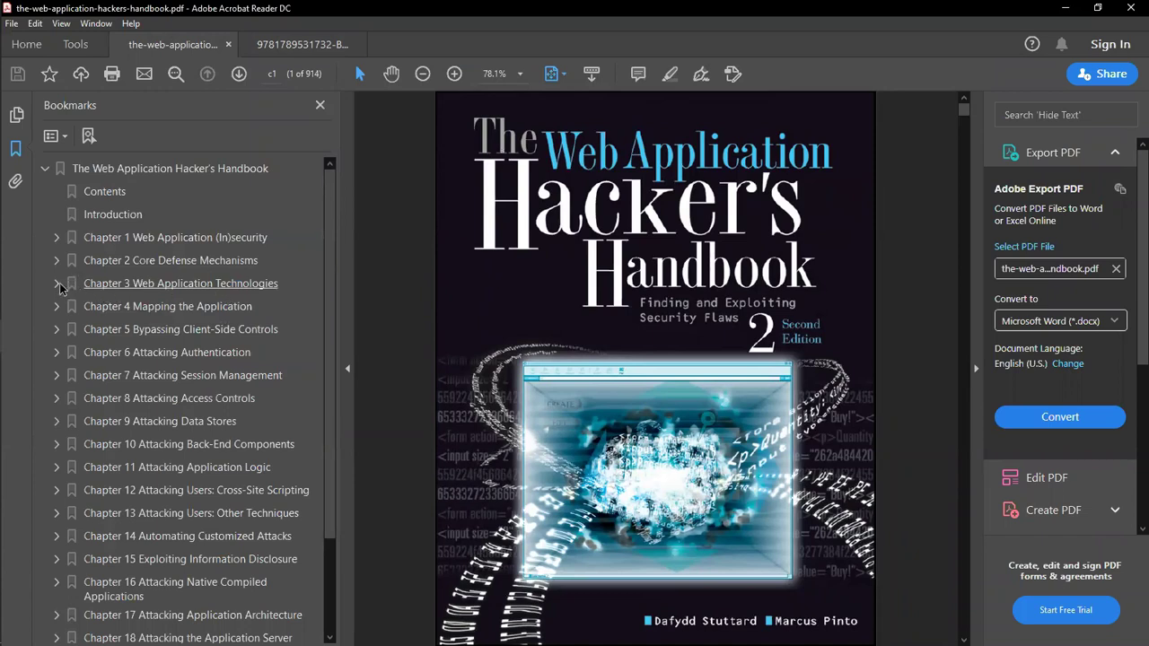
{"action": "left_click", "coordinate": [57, 284]}
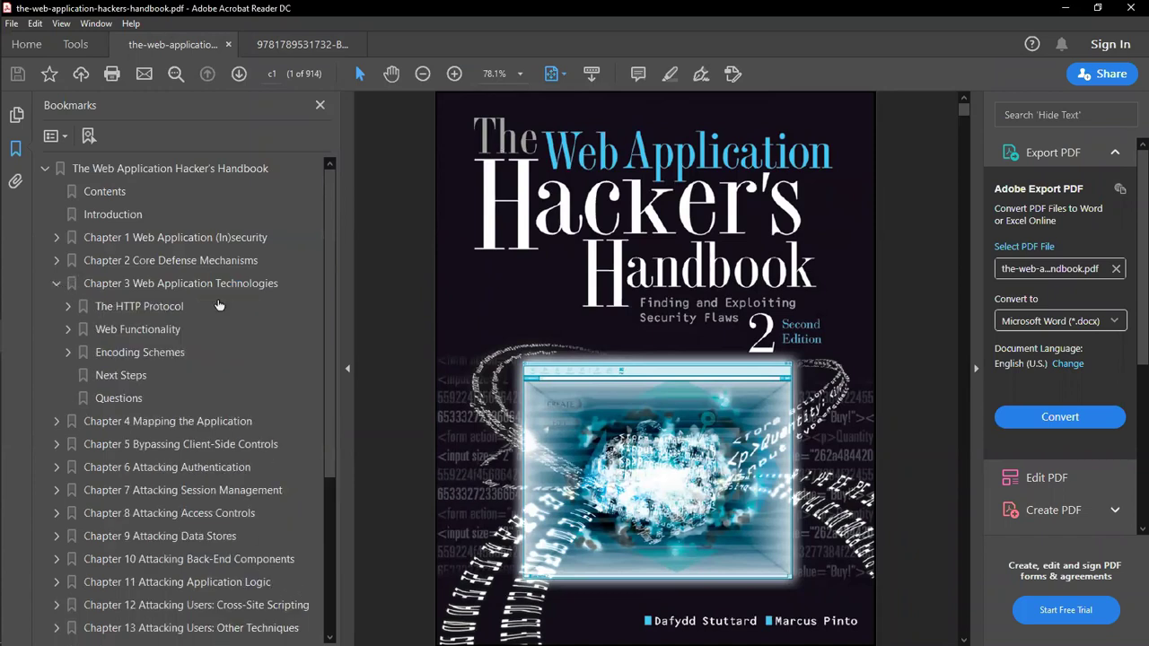
{"action": "left_click", "coordinate": [128, 314]}
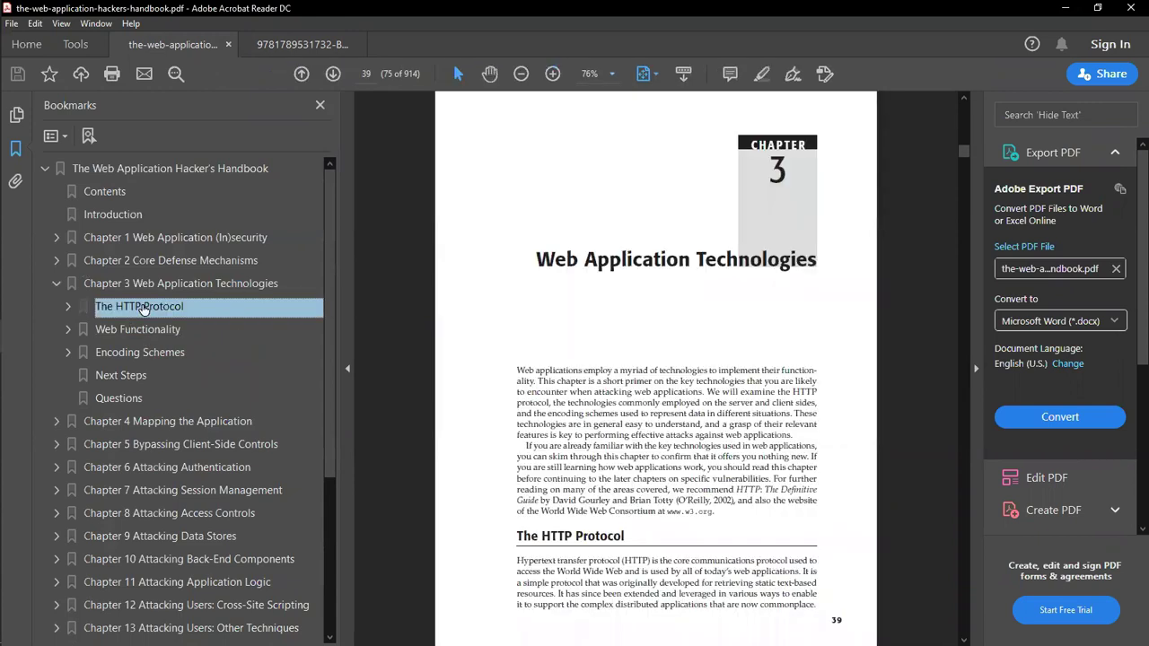
{"action": "left_click", "coordinate": [70, 307]}
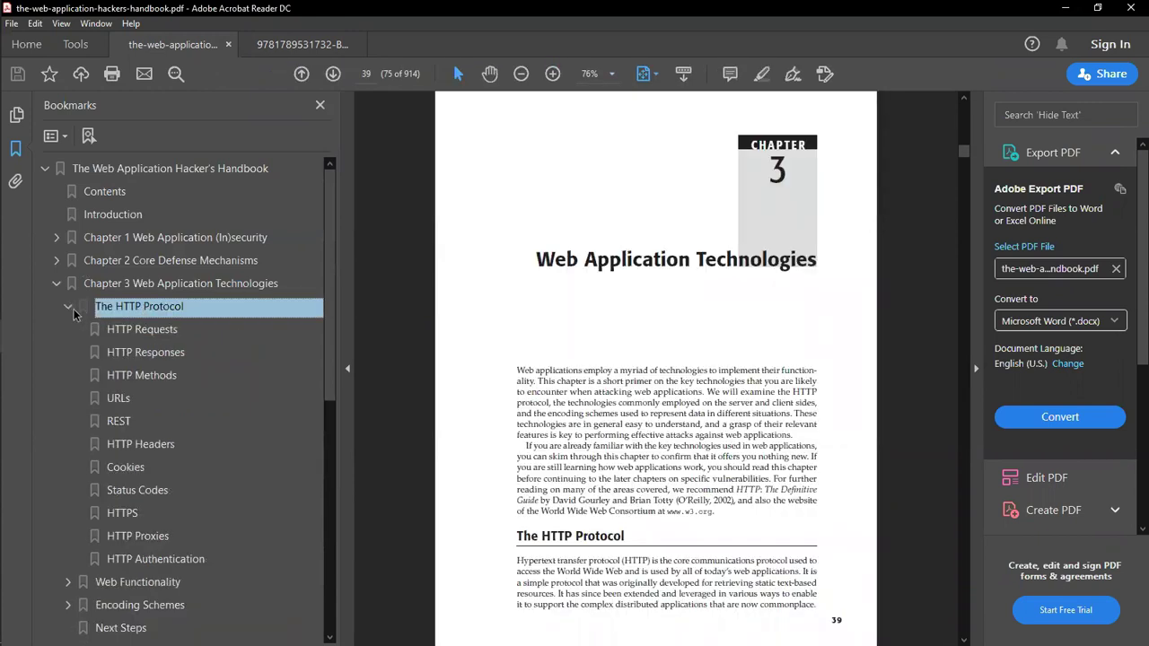
{"action": "left_click", "coordinate": [171, 332]}
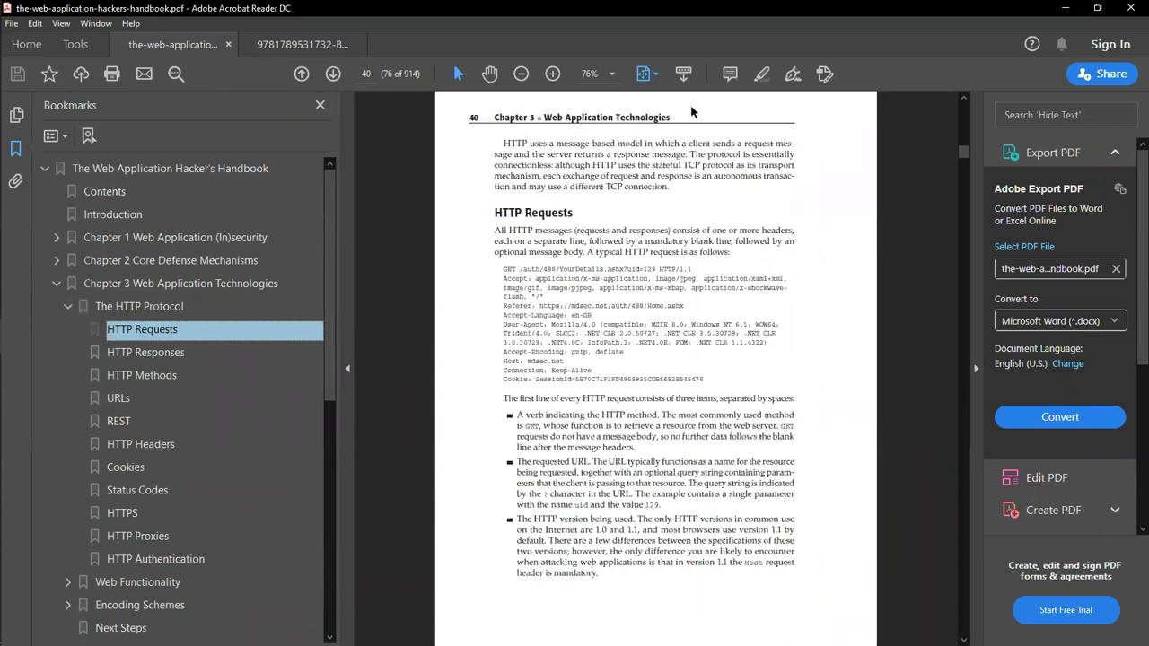
{"action": "left_click", "coordinate": [608, 72]}
Step: Zoom page 40 to 100% and select the message-model sentence and the sample HTTP request
{"action": "left_click", "coordinate": [659, 185]}
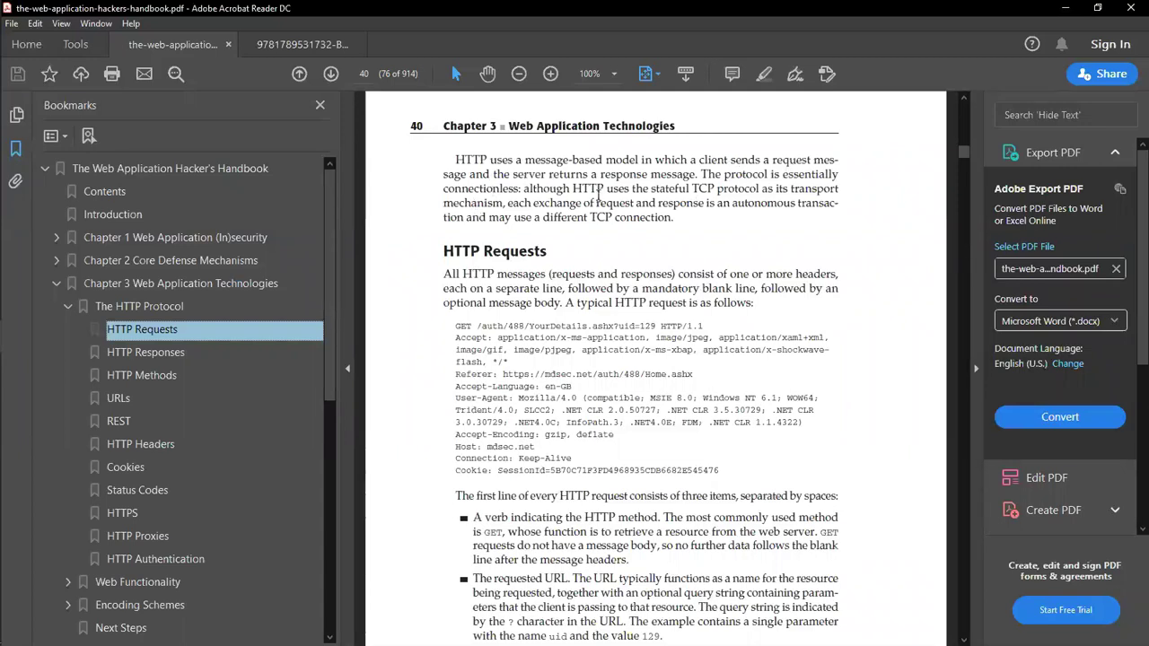
{"action": "left_click_drag", "start_coordinate": [698, 171], "coordinate": [455, 160]}
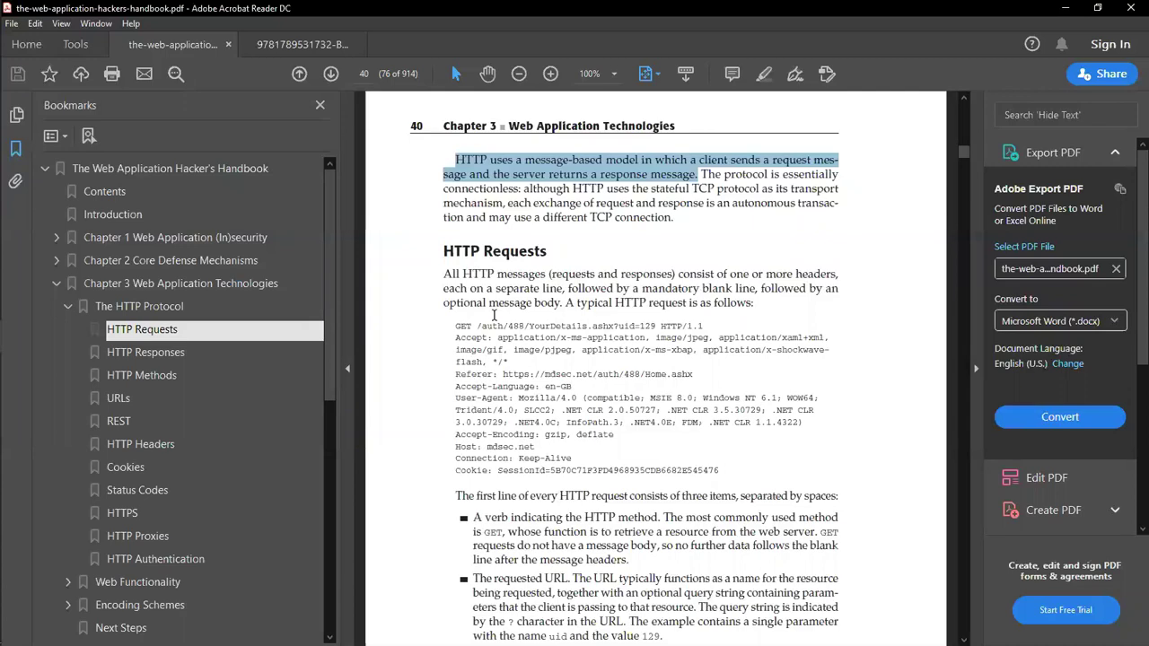
{"action": "scroll", "coordinate": [566, 288], "scroll_direction": "down", "scroll_amount": 1}
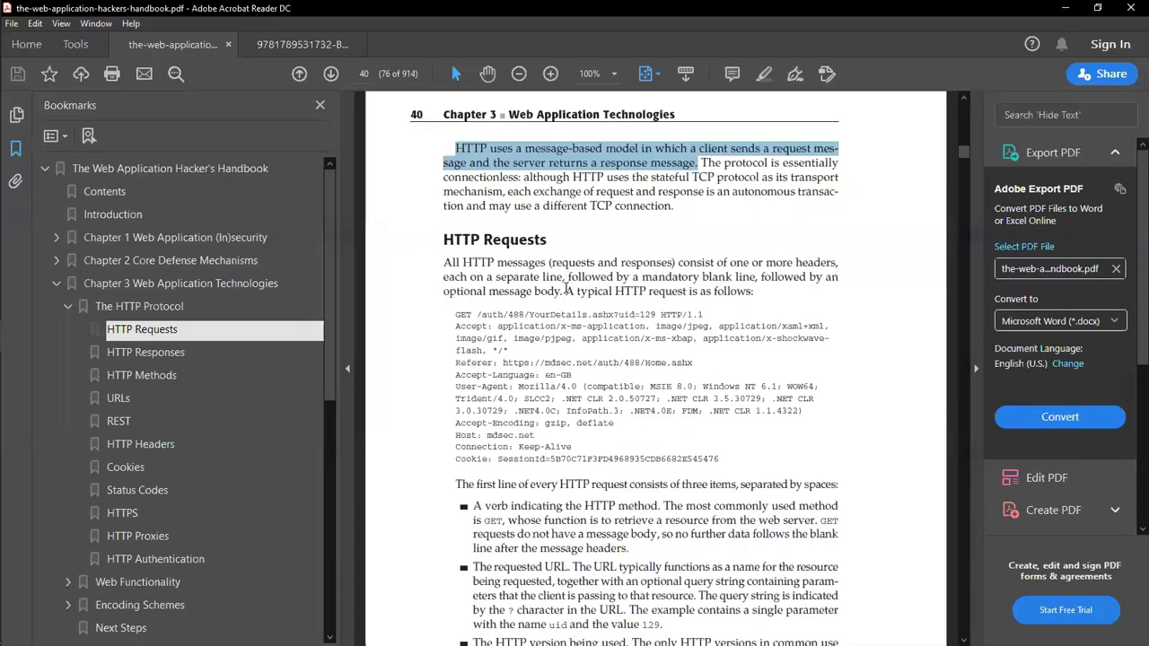
{"action": "left_click_drag", "start_coordinate": [455, 315], "coordinate": [721, 459]}
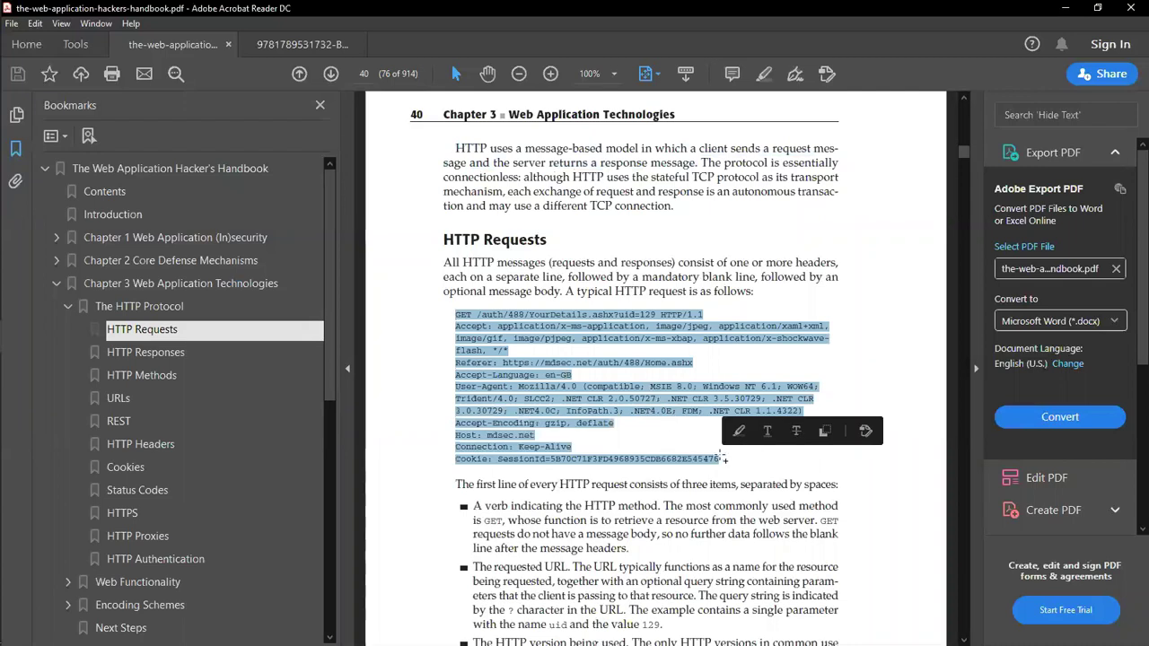
{"action": "left_click", "coordinate": [890, 328]}
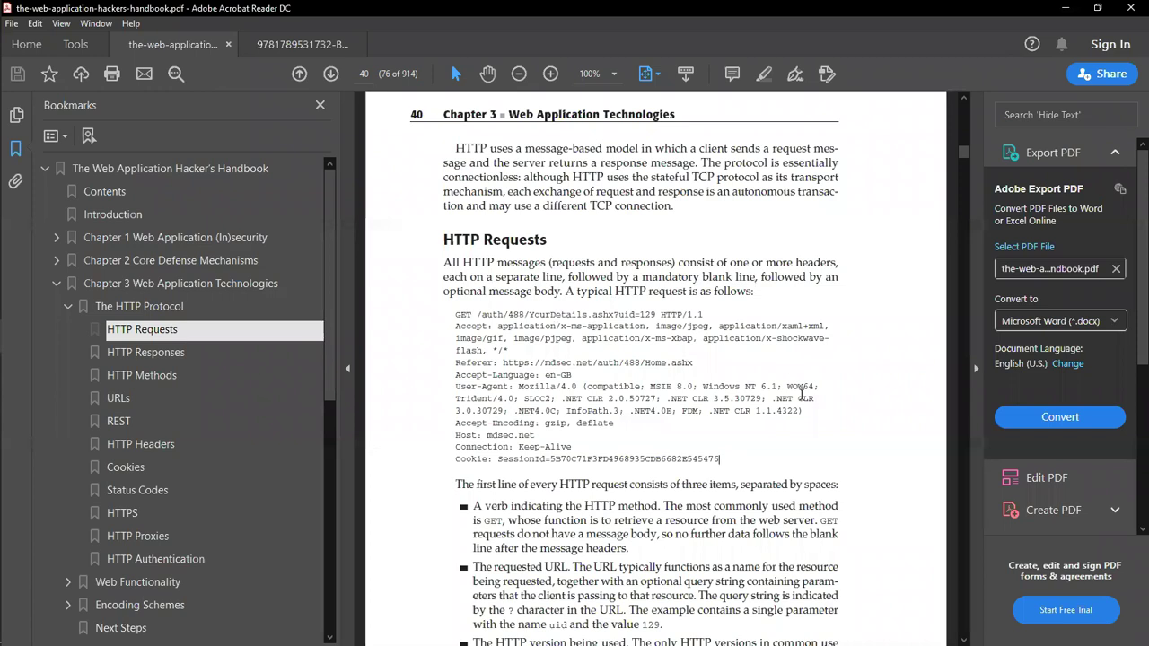
{"action": "left_click", "coordinate": [614, 74]}
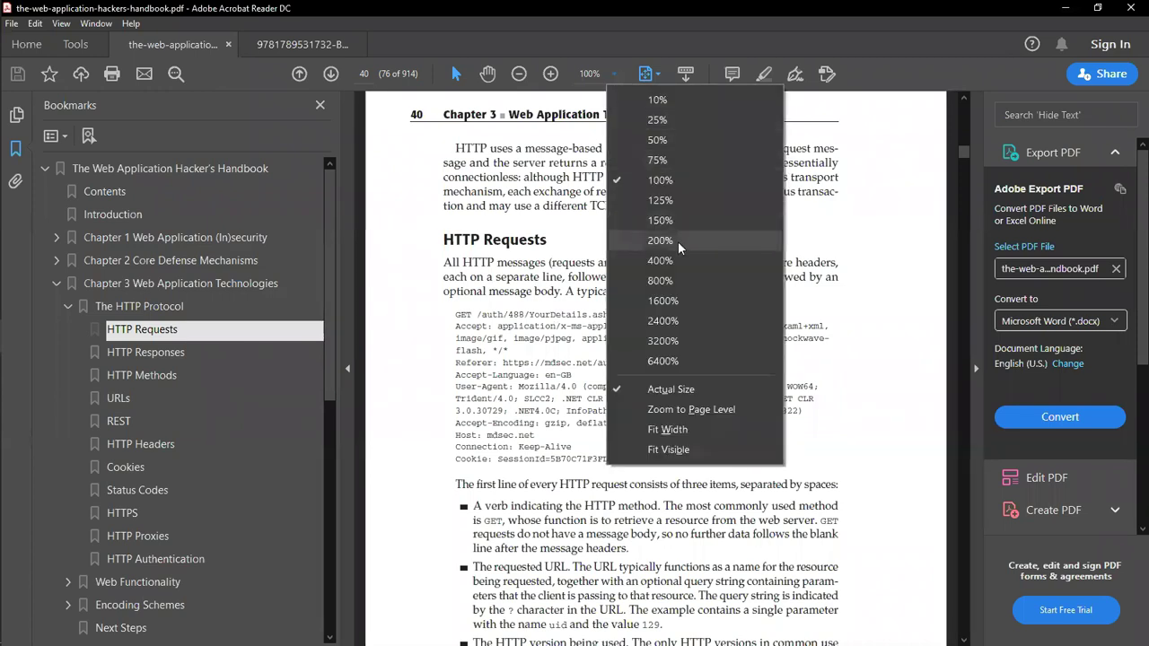
Step: Narrow the bookmarks panel and magnify the page to 125% on the sample request
{"action": "left_click_drag", "start_coordinate": [340, 306], "coordinate": [302, 312]}
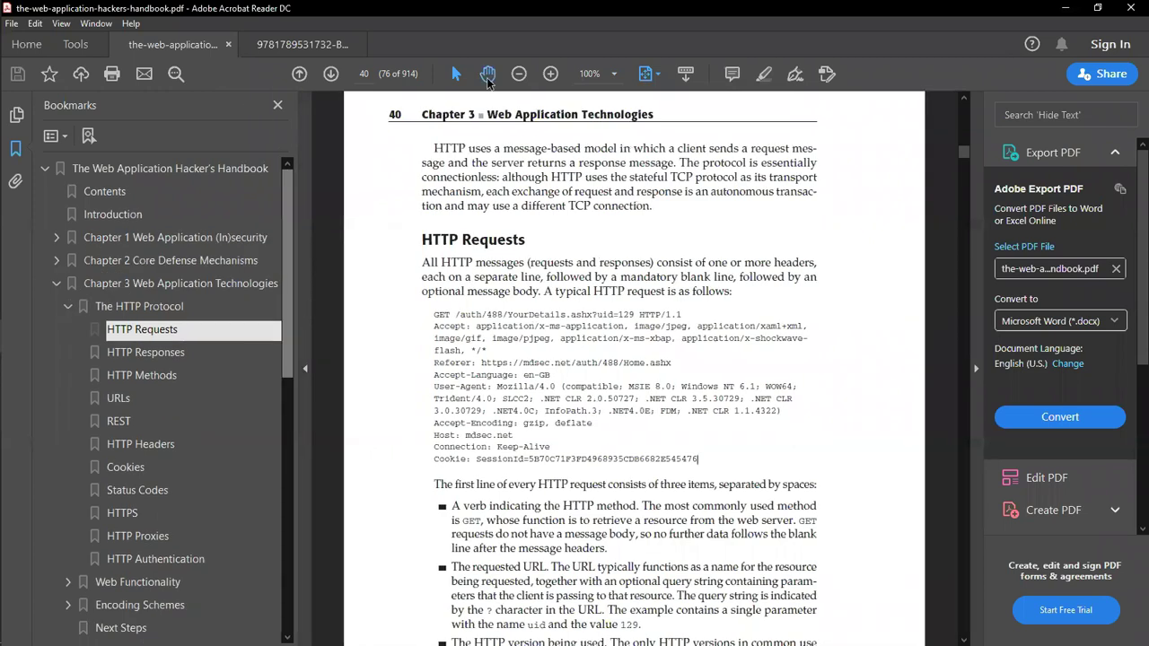
{"action": "left_click", "coordinate": [614, 73]}
{"action": "left_click", "coordinate": [667, 200]}
{"action": "scroll", "coordinate": [673, 378], "scroll_direction": "down", "scroll_amount": 2}
{"action": "scroll", "coordinate": [673, 378], "scroll_direction": "down", "scroll_amount": 2}
Step: Select GET, Accept, Referer and User-Agent in the sample request
{"action": "double_click", "coordinate": [430, 293]}
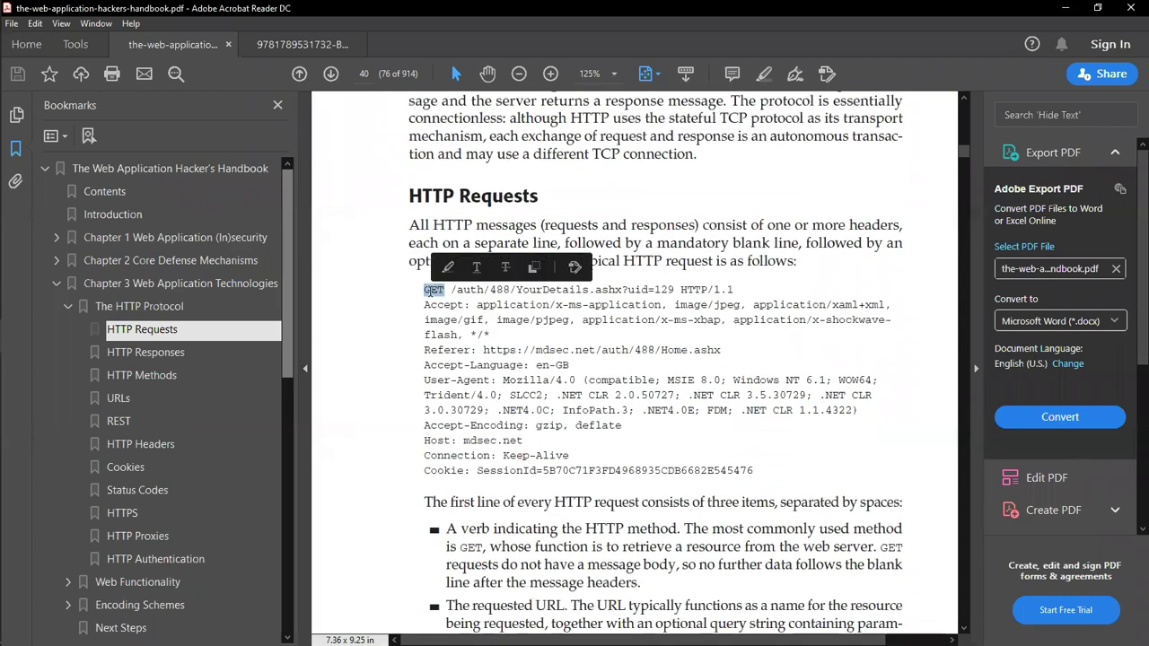
{"action": "double_click", "coordinate": [441, 306]}
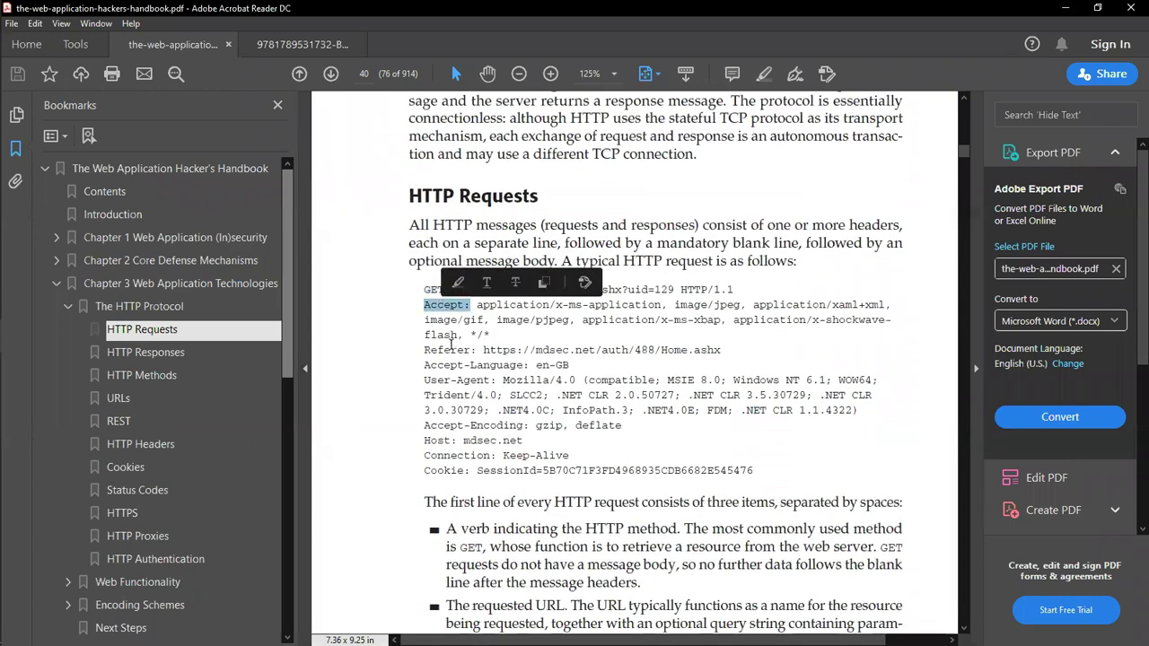
{"action": "double_click", "coordinate": [451, 350]}
{"action": "left_click", "coordinate": [449, 380]}
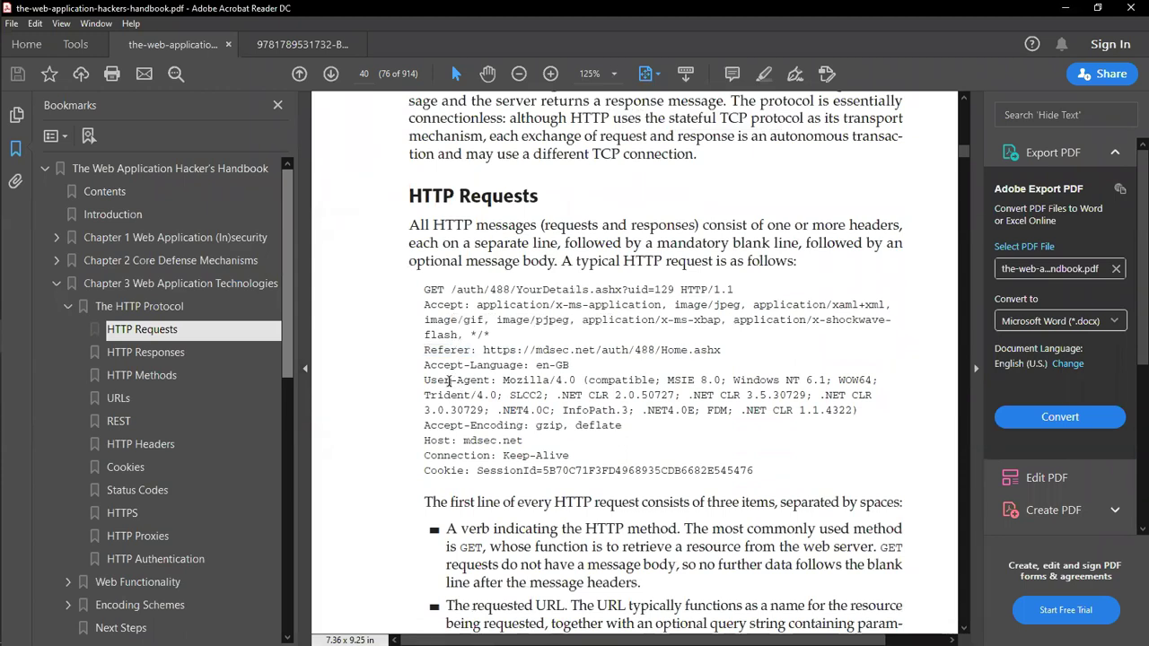
{"action": "double_click", "coordinate": [449, 380]}
{"action": "left_click_drag", "start_coordinate": [497, 381], "coordinate": [423, 380]}
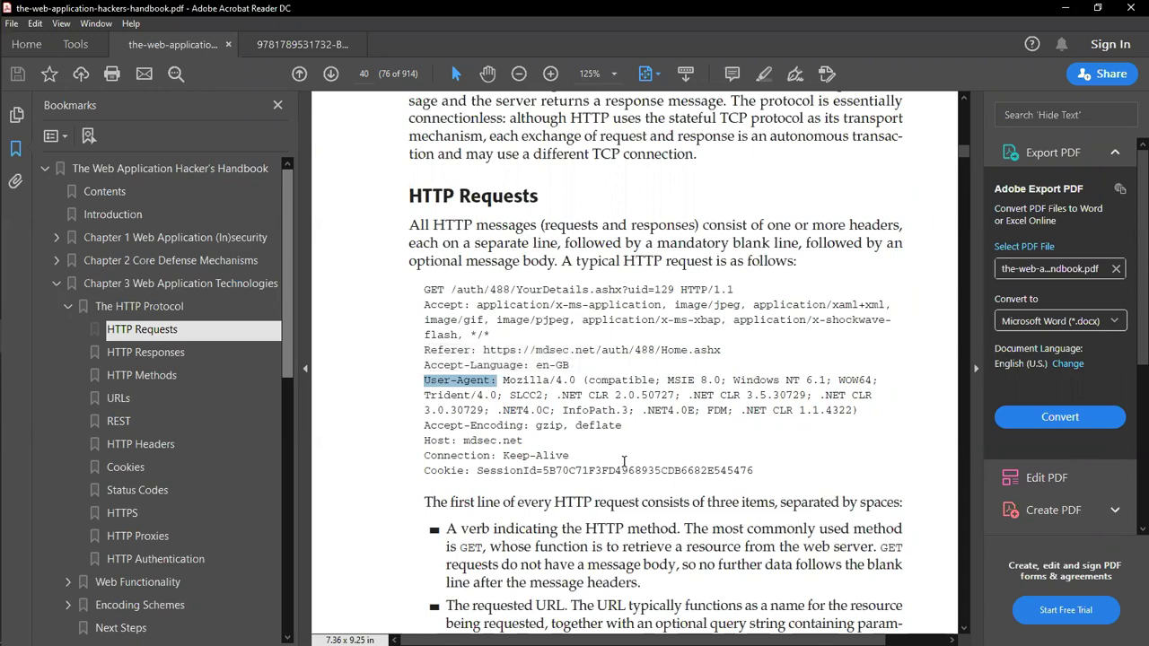
{"action": "double_click", "coordinate": [437, 288]}
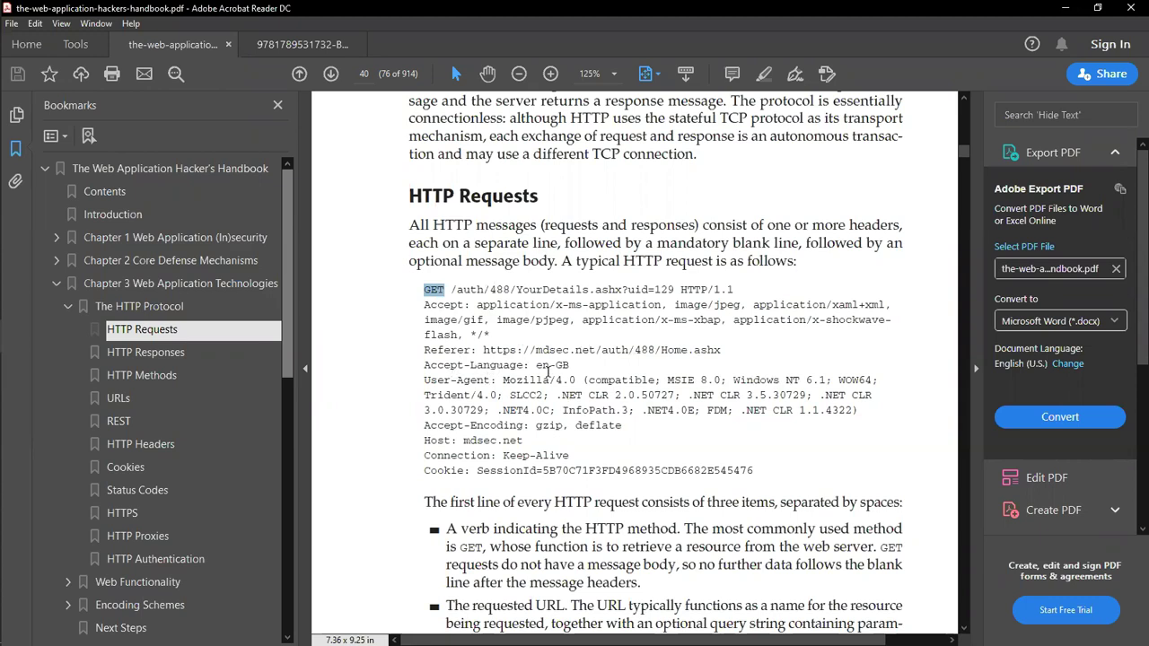
{"action": "double_click", "coordinate": [471, 380]}
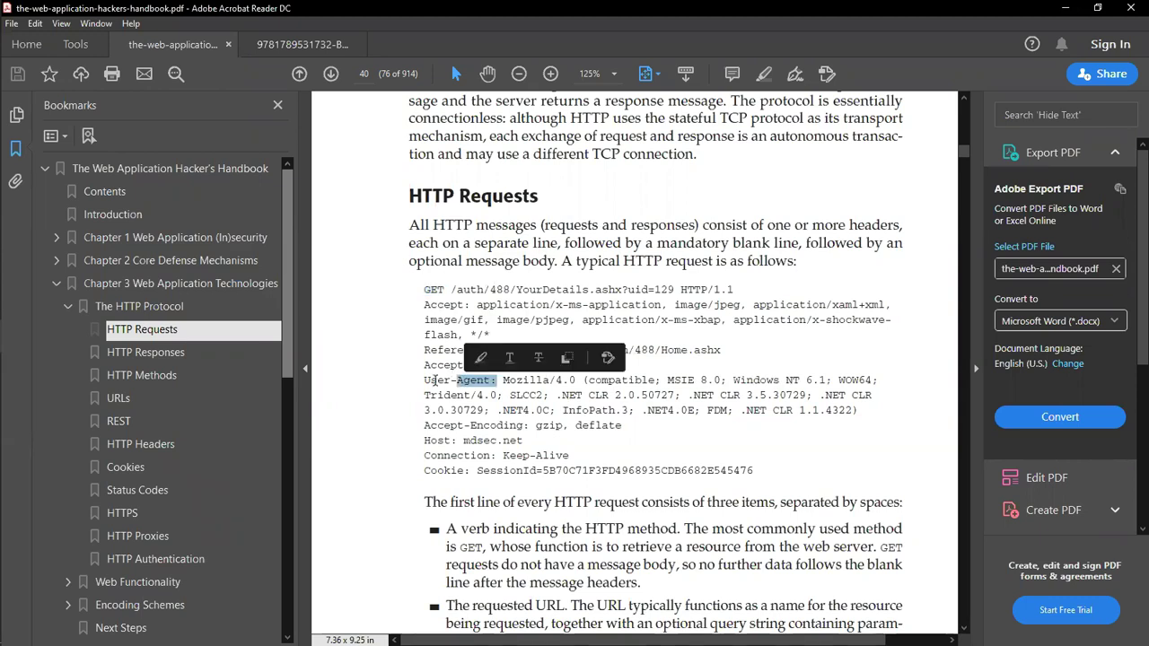
{"action": "left_click_drag", "start_coordinate": [424, 380], "coordinate": [490, 380]}
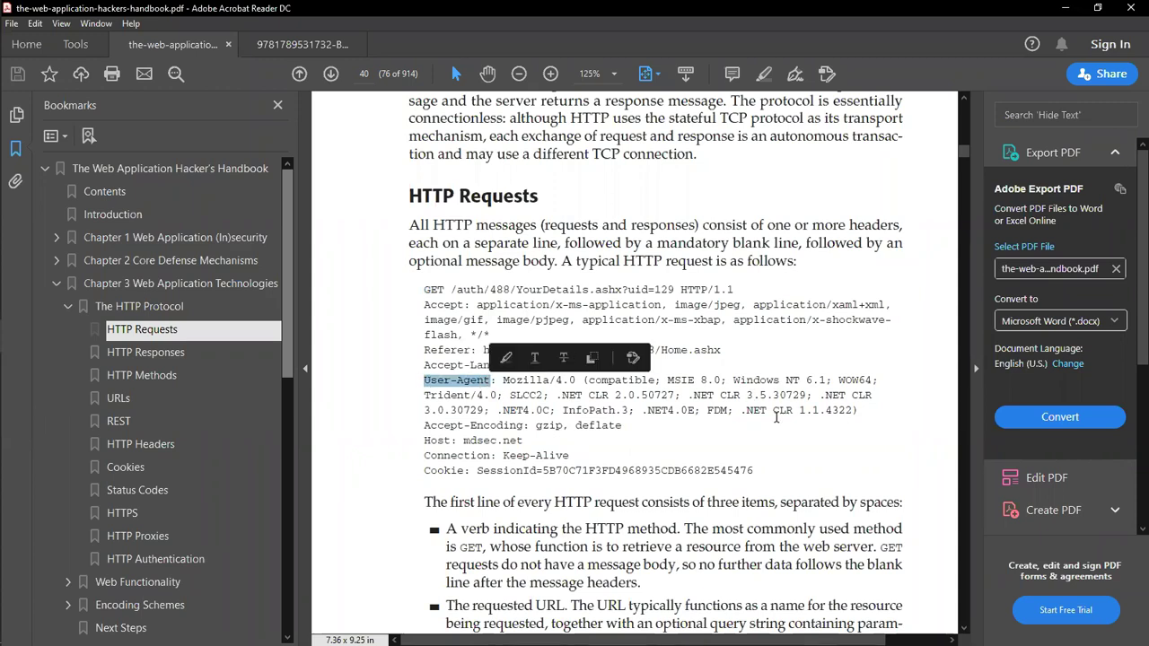
{"action": "left_click", "coordinate": [440, 441]}
Step: Select the Host, Connection and Cookie headers and HTTP in the version bullet, then scroll to page 41
{"action": "double_click", "coordinate": [441, 440]}
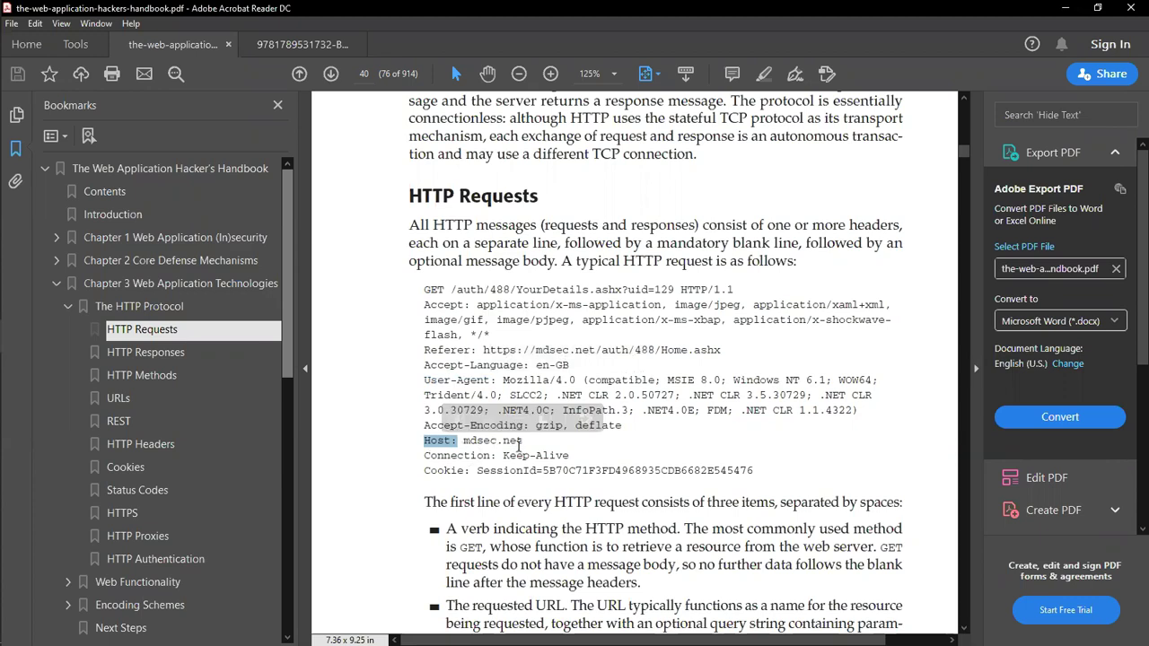
{"action": "double_click", "coordinate": [461, 456]}
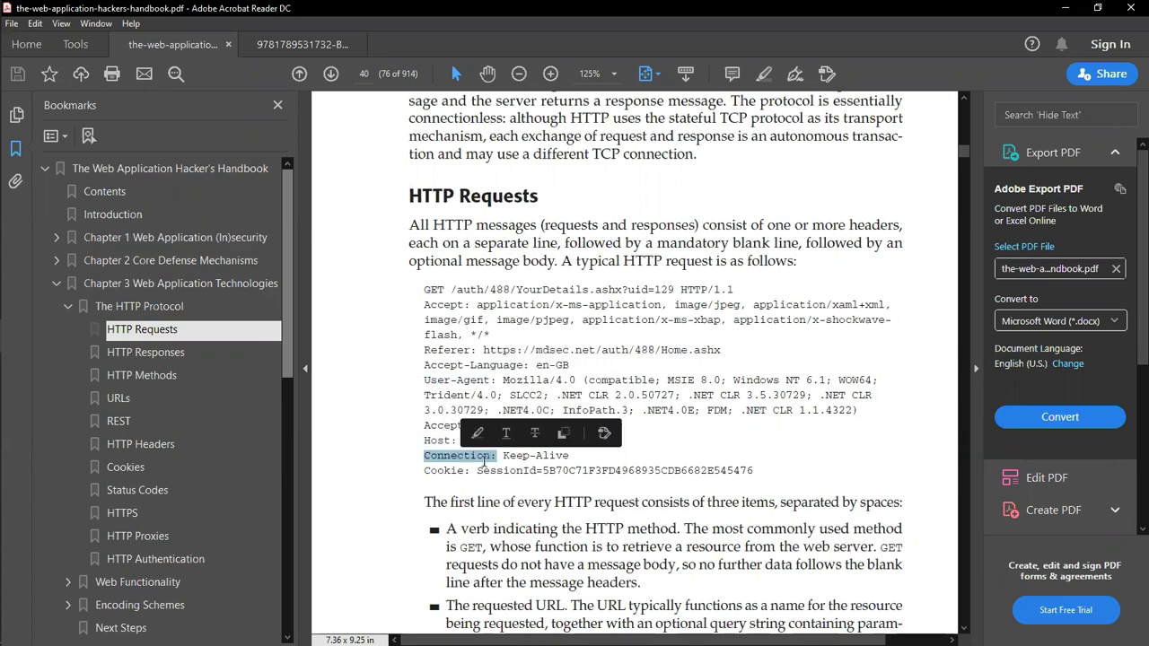
{"action": "double_click", "coordinate": [465, 471]}
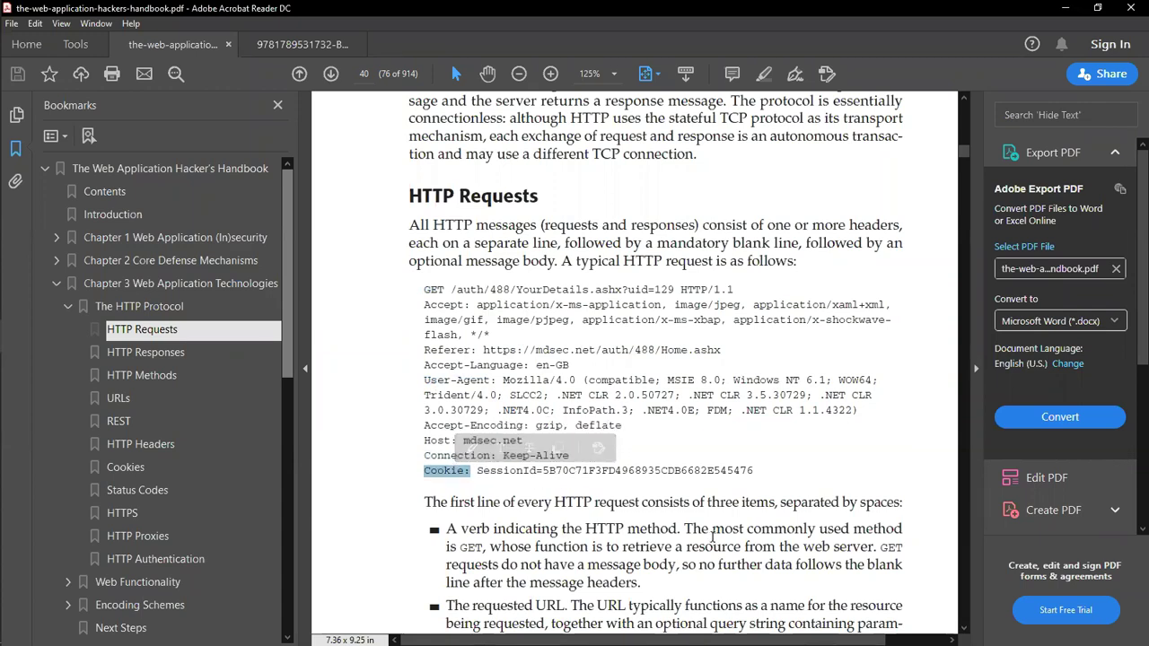
{"action": "scroll", "coordinate": [712, 537], "scroll_direction": "down", "scroll_amount": 3}
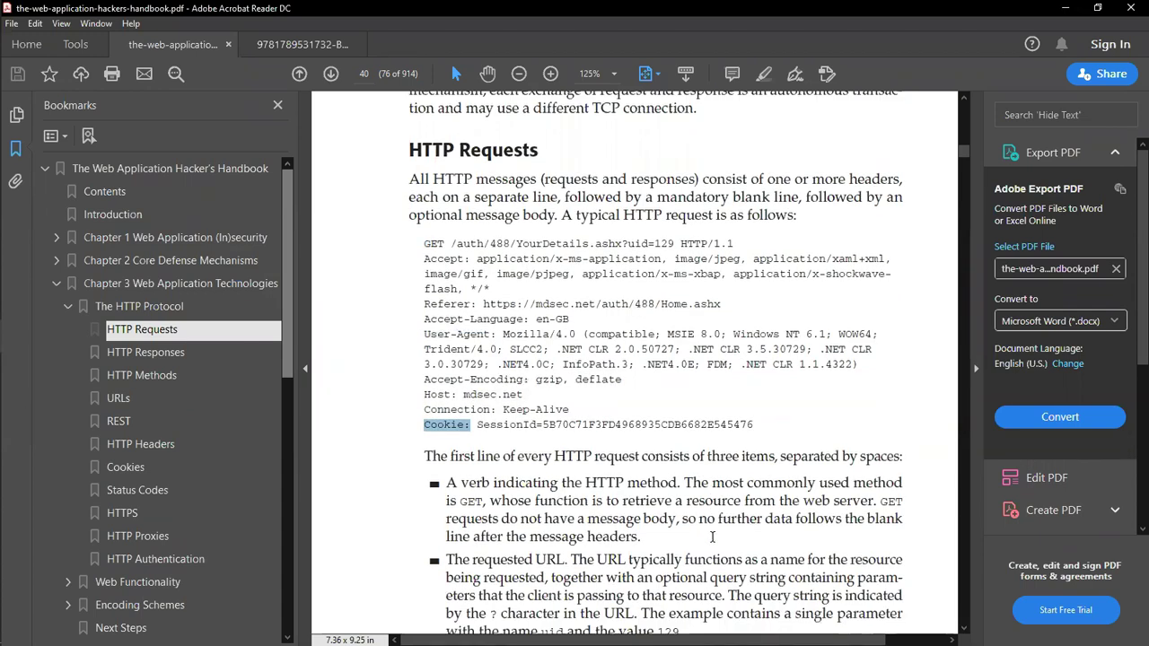
{"action": "scroll", "coordinate": [712, 536], "scroll_direction": "down", "scroll_amount": 2}
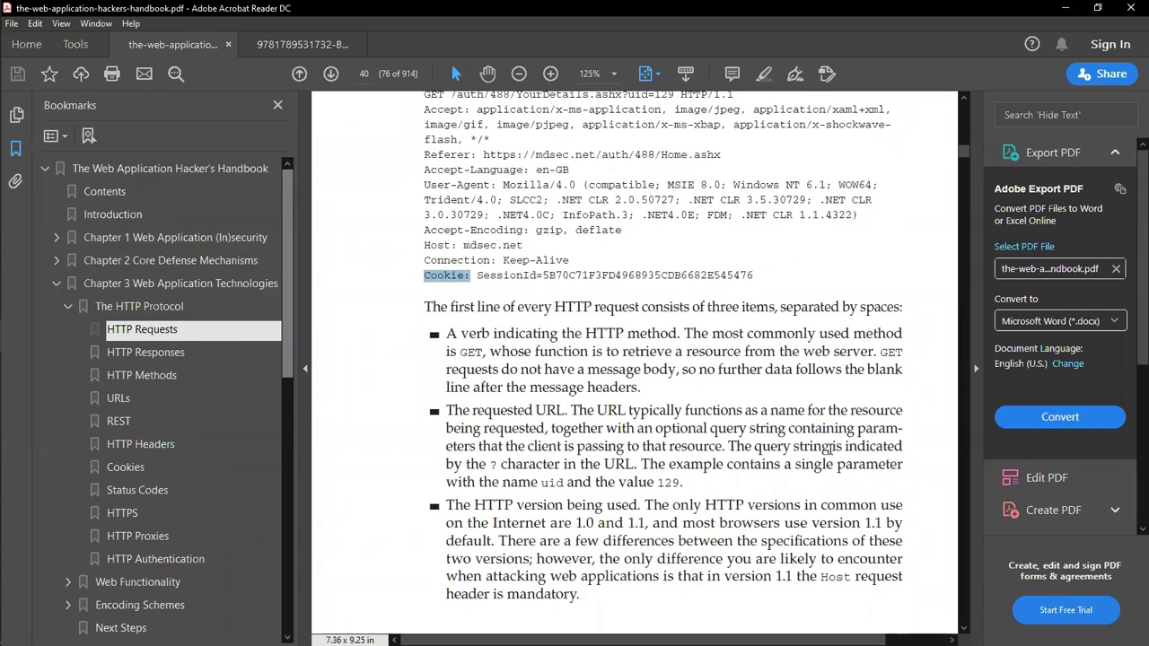
{"action": "left_click_drag", "start_coordinate": [473, 504], "coordinate": [514, 506]}
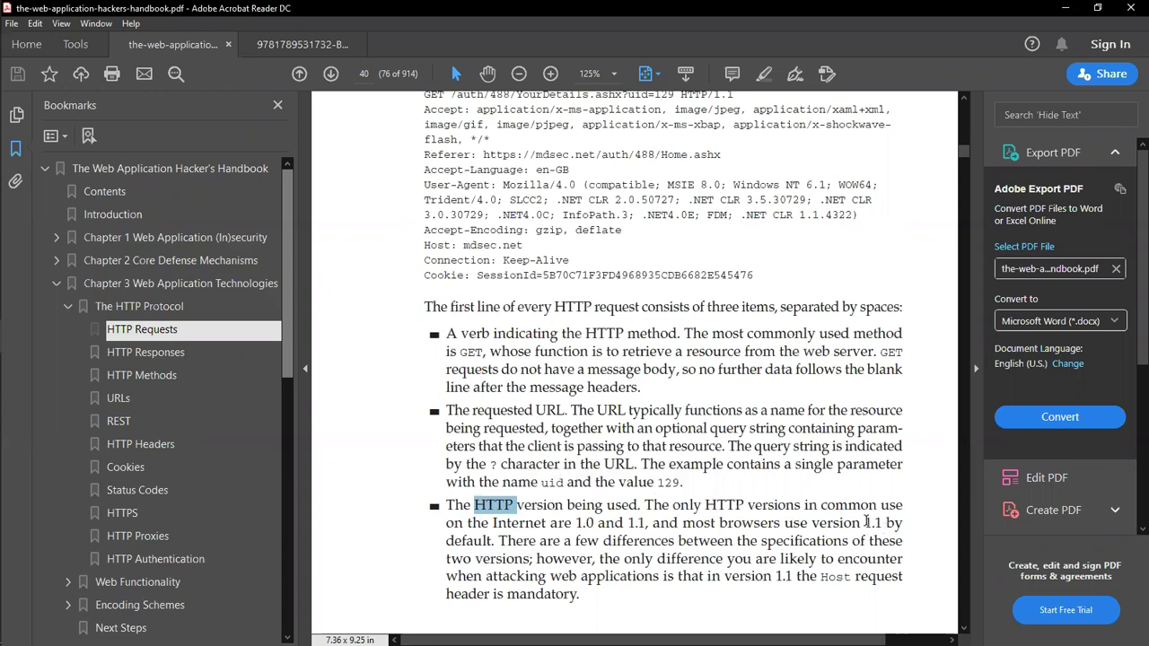
{"action": "scroll", "coordinate": [863, 521], "scroll_direction": "down", "scroll_amount": 2}
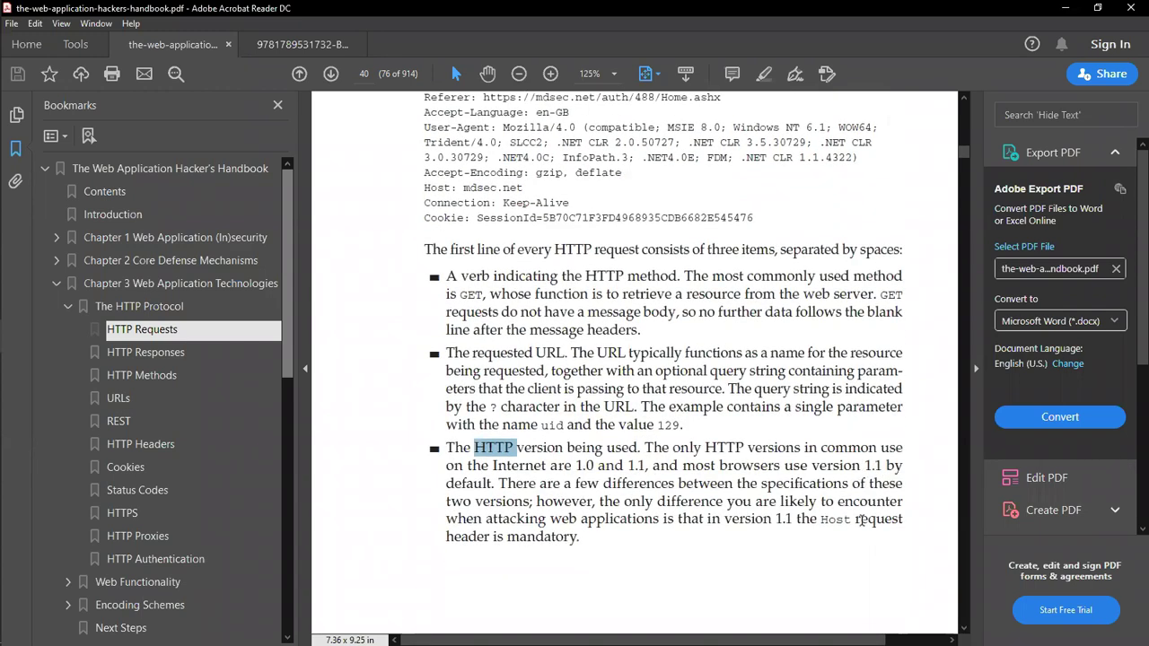
{"action": "scroll", "coordinate": [862, 521], "scroll_direction": "down", "scroll_amount": 2}
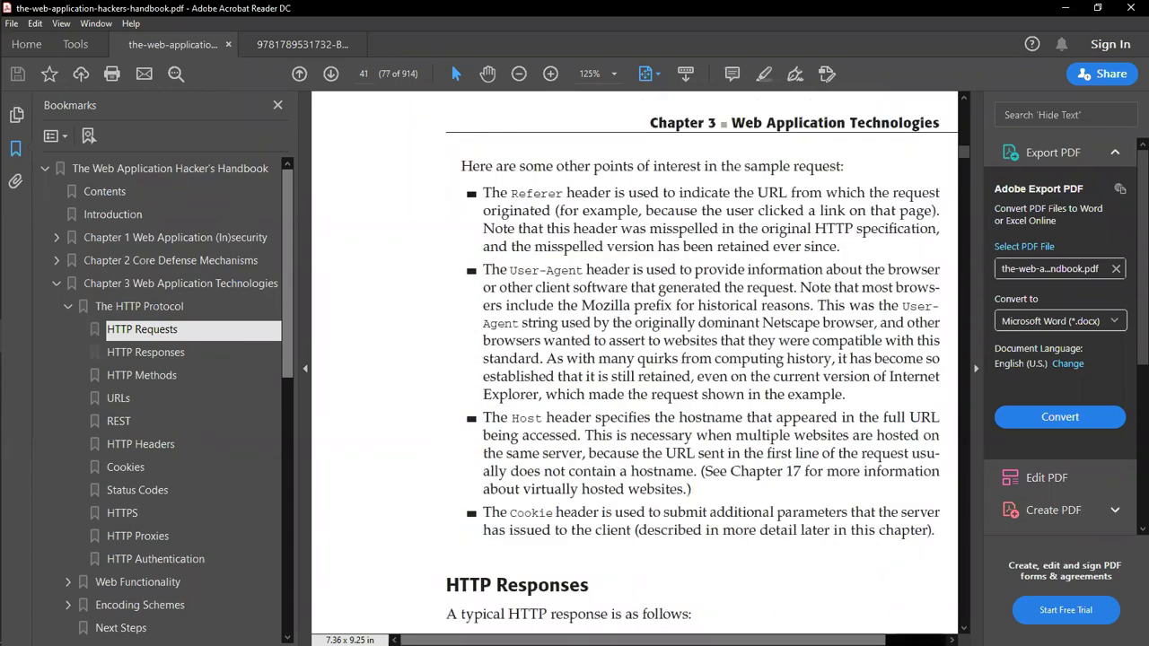
Step: Scroll page 41 down to the HTTP Responses heading and its sample 200 OK response
{"action": "scroll", "coordinate": [615, 378], "scroll_direction": "right", "scroll_amount": 2}
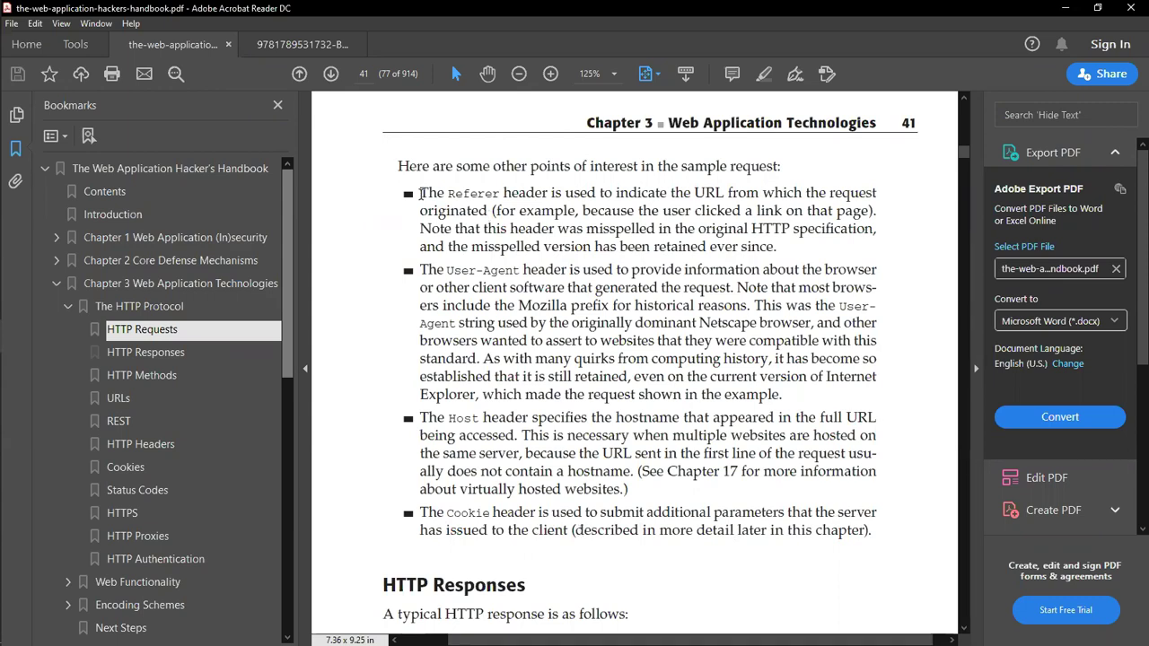
{"action": "scroll", "coordinate": [535, 425], "scroll_direction": "up", "scroll_amount": 5}
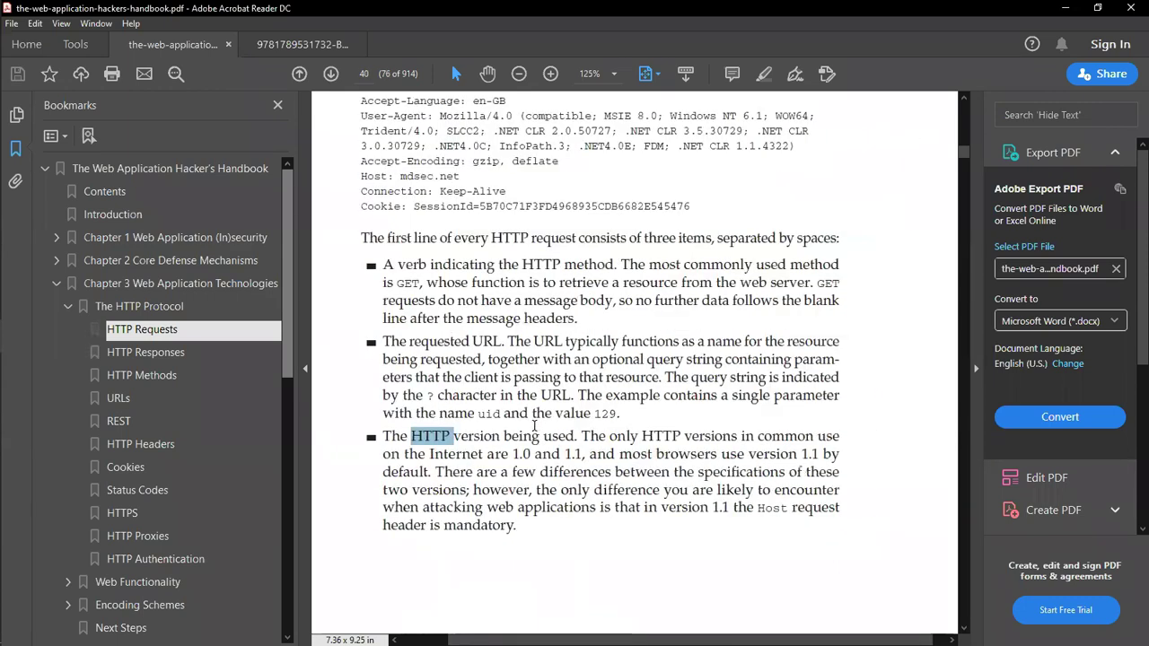
{"action": "scroll", "coordinate": [535, 425], "scroll_direction": "down", "scroll_amount": 6}
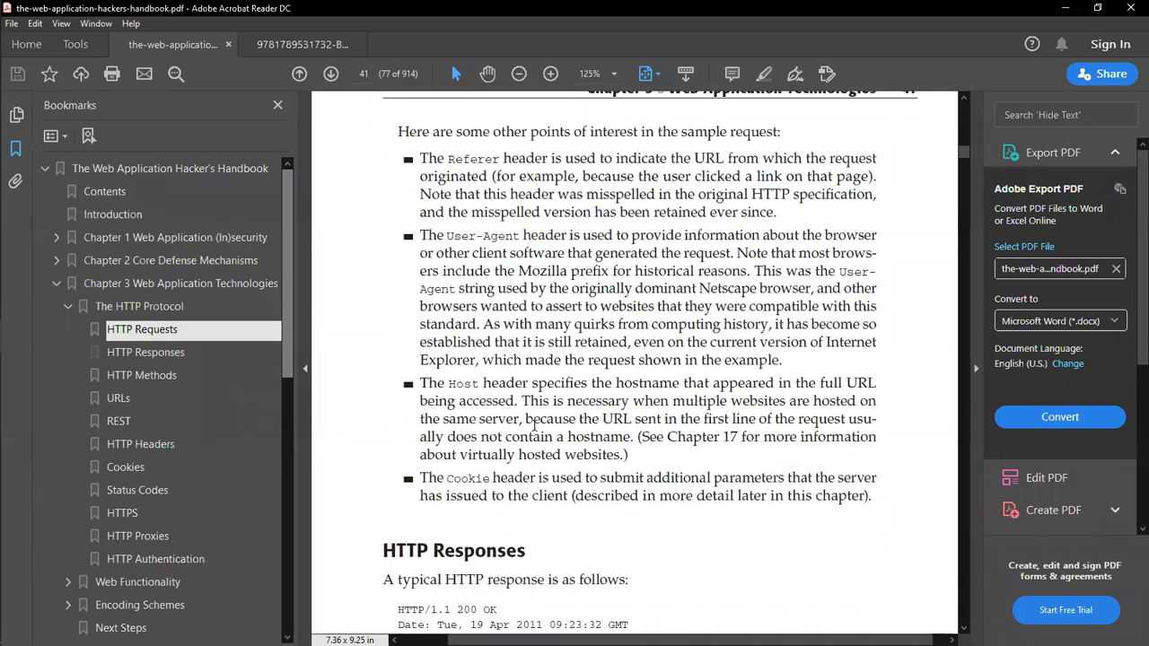
{"action": "scroll", "coordinate": [534, 426], "scroll_direction": "down", "scroll_amount": 4}
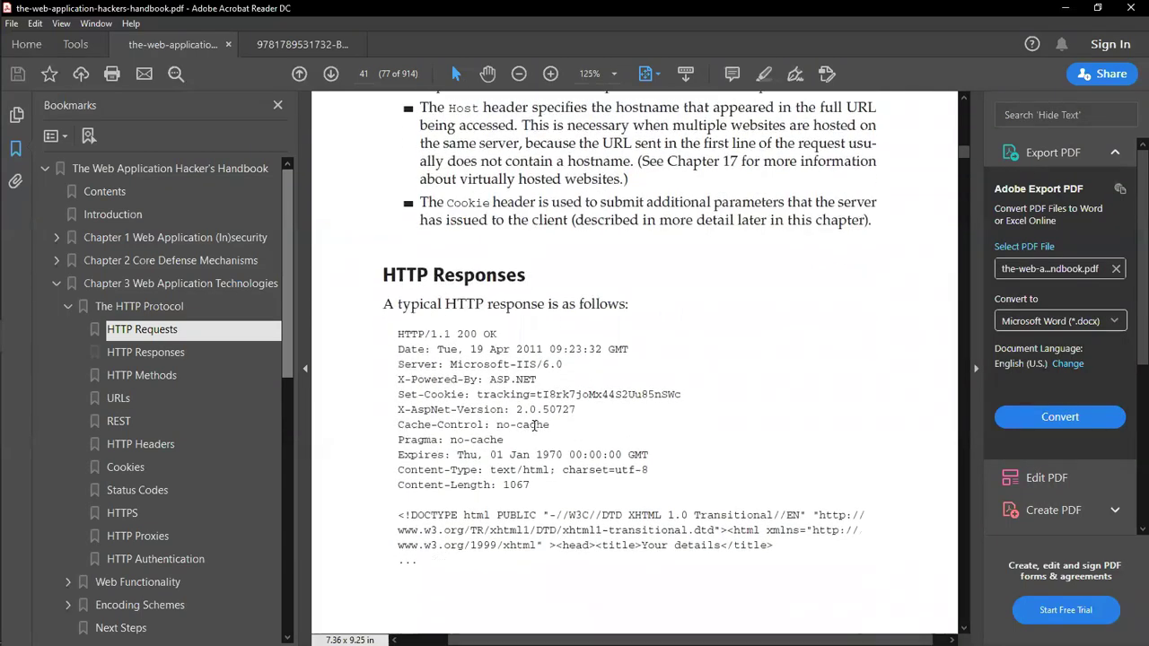
Step: Select the HTTP Responses heading, then HTTP/1.1 and 200 in the status line
{"action": "double_click", "coordinate": [436, 262]}
{"action": "left_click", "coordinate": [435, 261]}
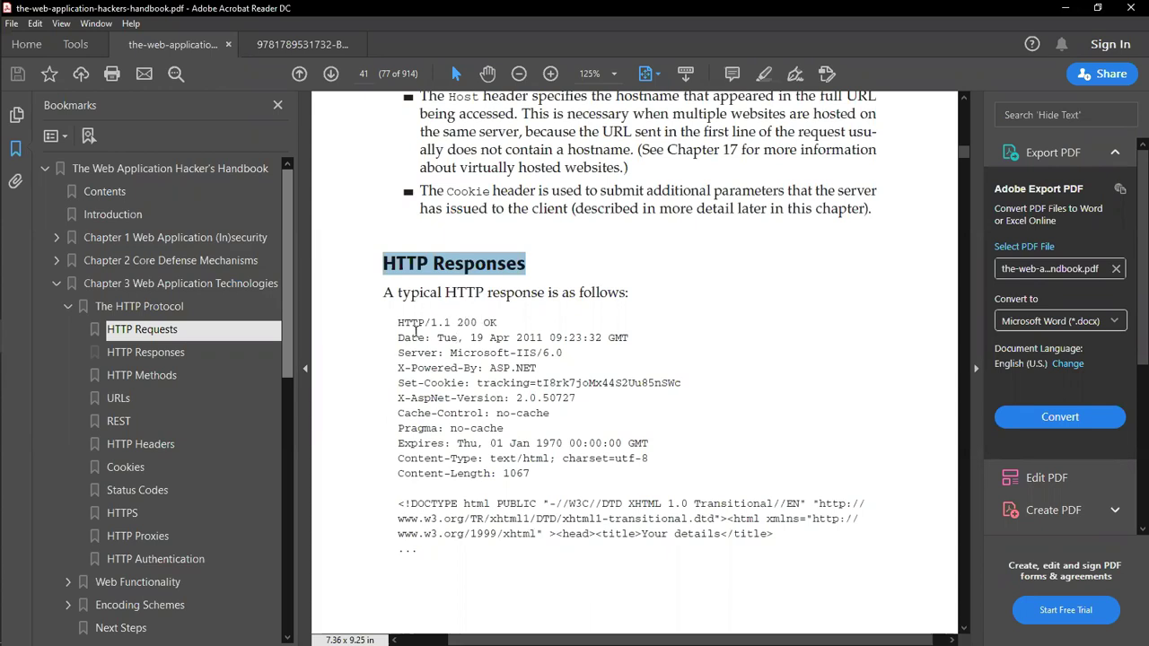
{"action": "left_click_drag", "start_coordinate": [449, 324], "coordinate": [399, 325]}
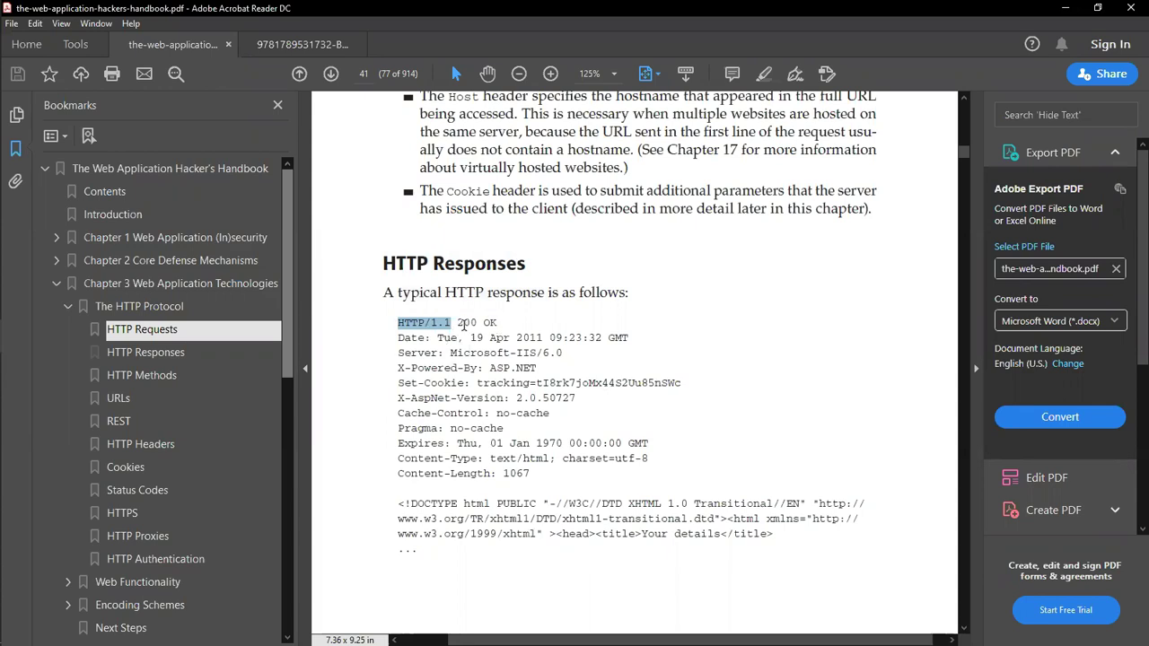
{"action": "left_click_drag", "start_coordinate": [458, 322], "coordinate": [479, 323]}
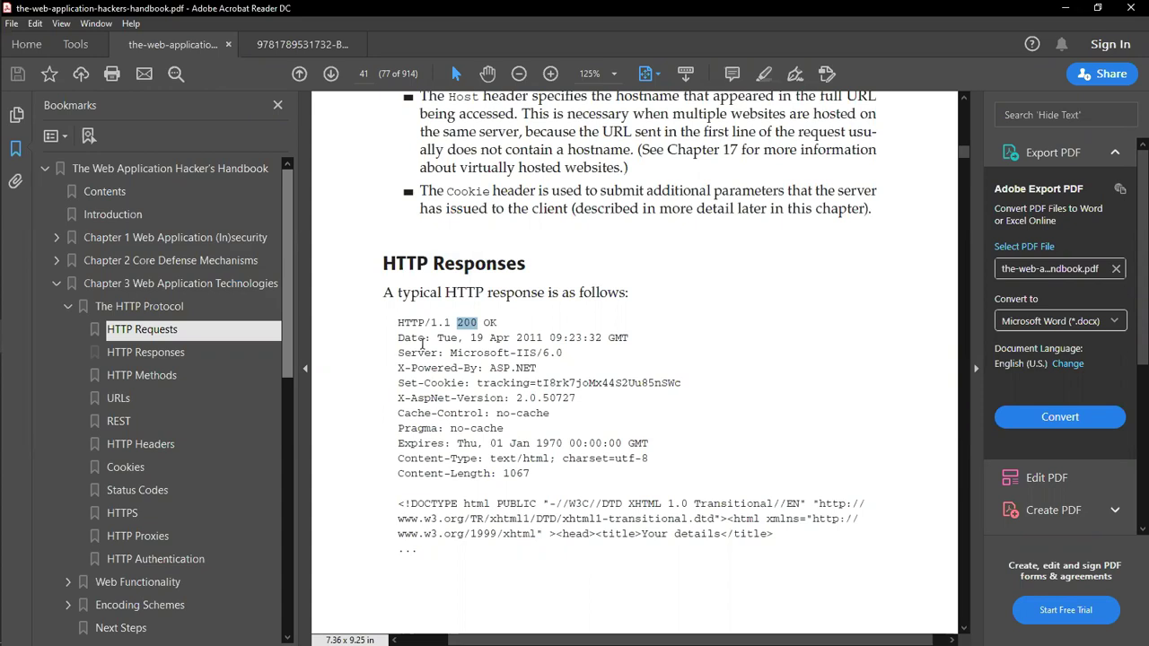
Step: Select the Server, X-Powered-By and Expires headers, Content-Length 1067, and the HTML body
{"action": "double_click", "coordinate": [424, 359]}
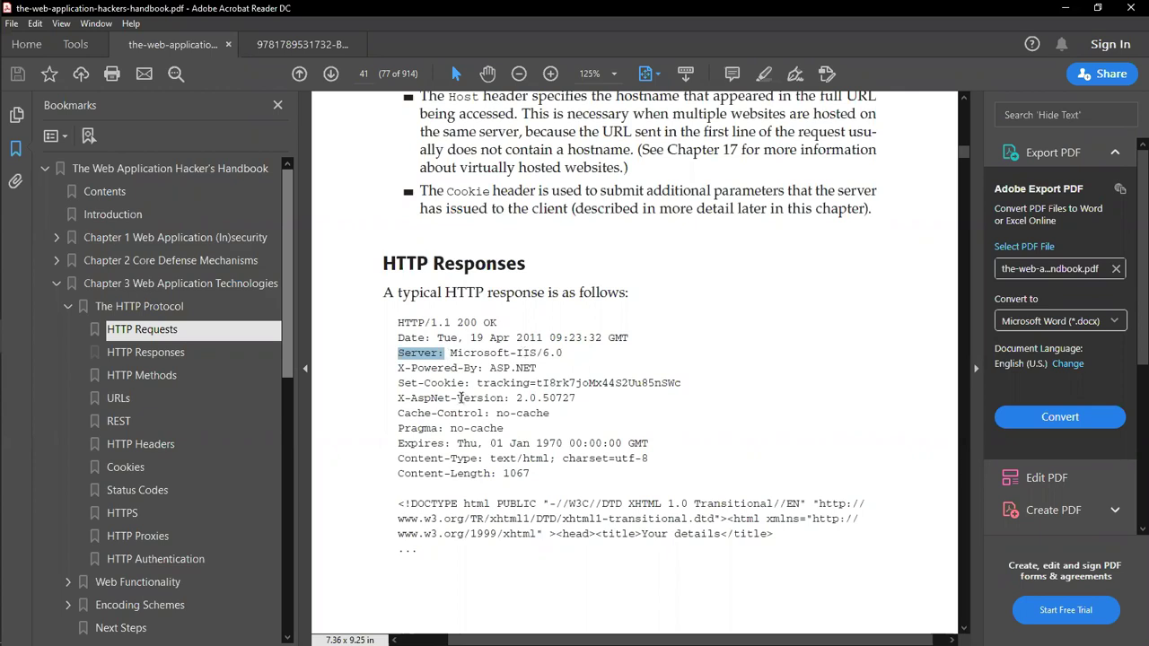
{"action": "left_click_drag", "start_coordinate": [398, 369], "coordinate": [479, 370]}
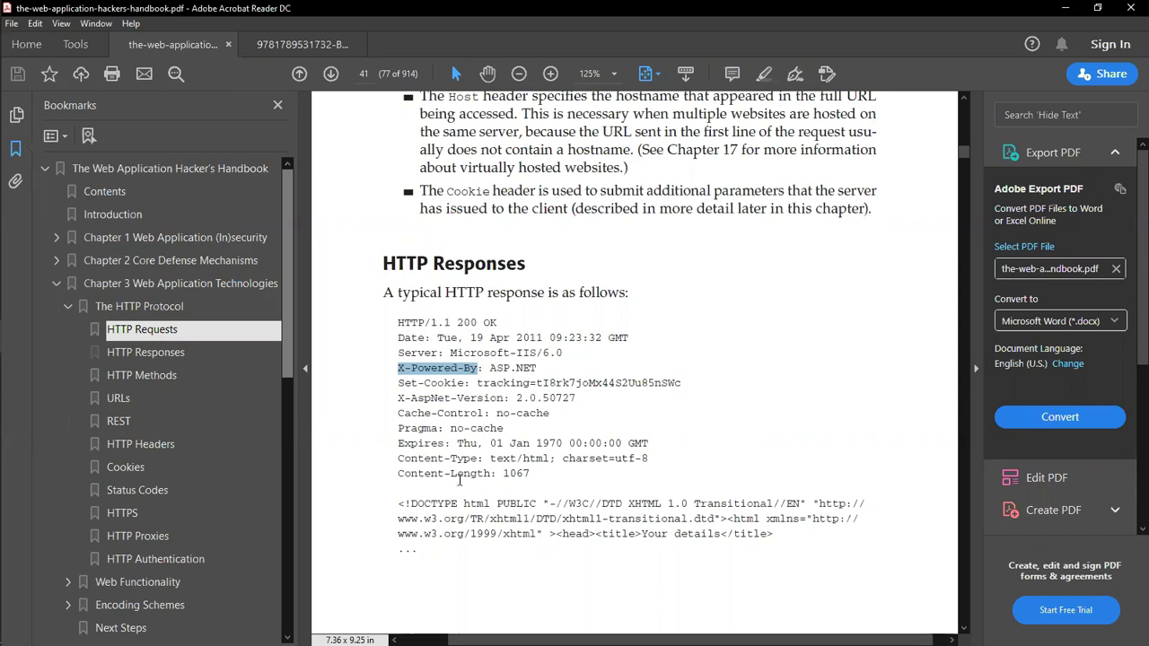
{"action": "double_click", "coordinate": [424, 446]}
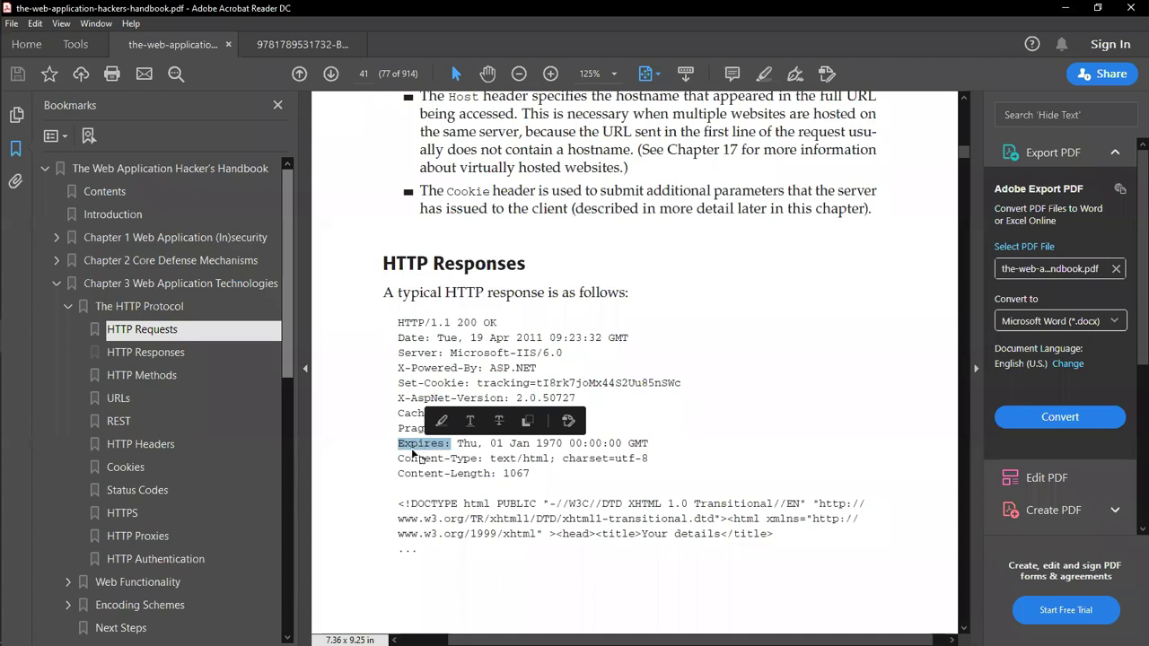
{"action": "double_click", "coordinate": [424, 474]}
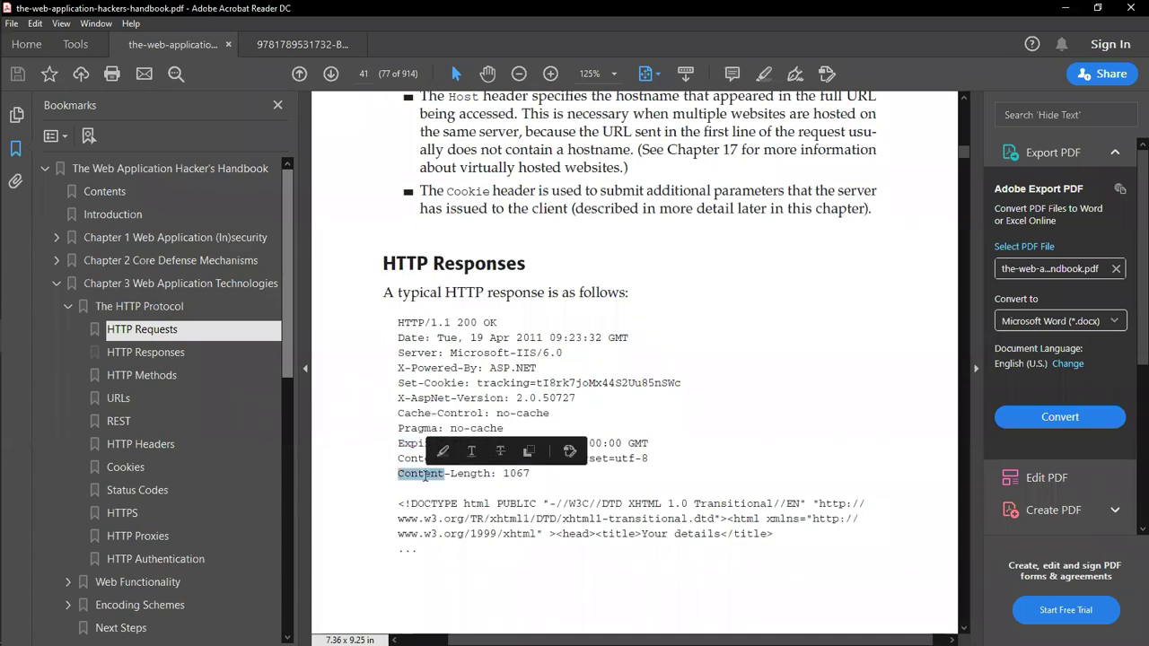
{"action": "left_click", "coordinate": [507, 473]}
{"action": "left_click_drag", "start_coordinate": [505, 473], "coordinate": [531, 474]}
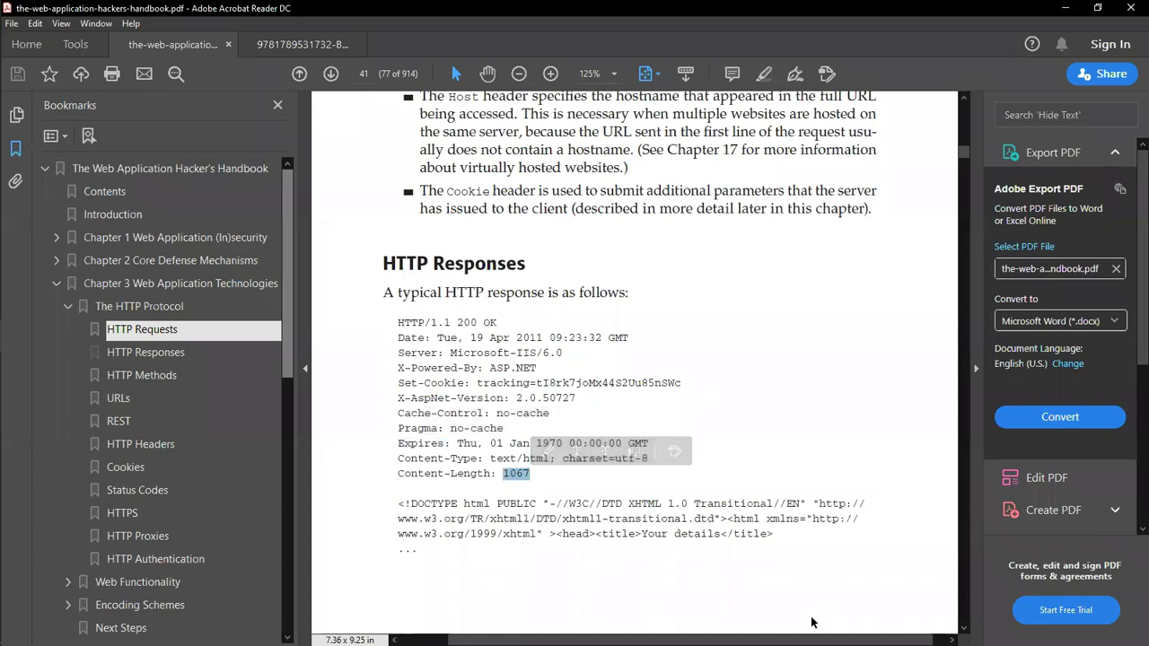
{"action": "scroll", "coordinate": [765, 512], "scroll_direction": "down", "scroll_amount": 1}
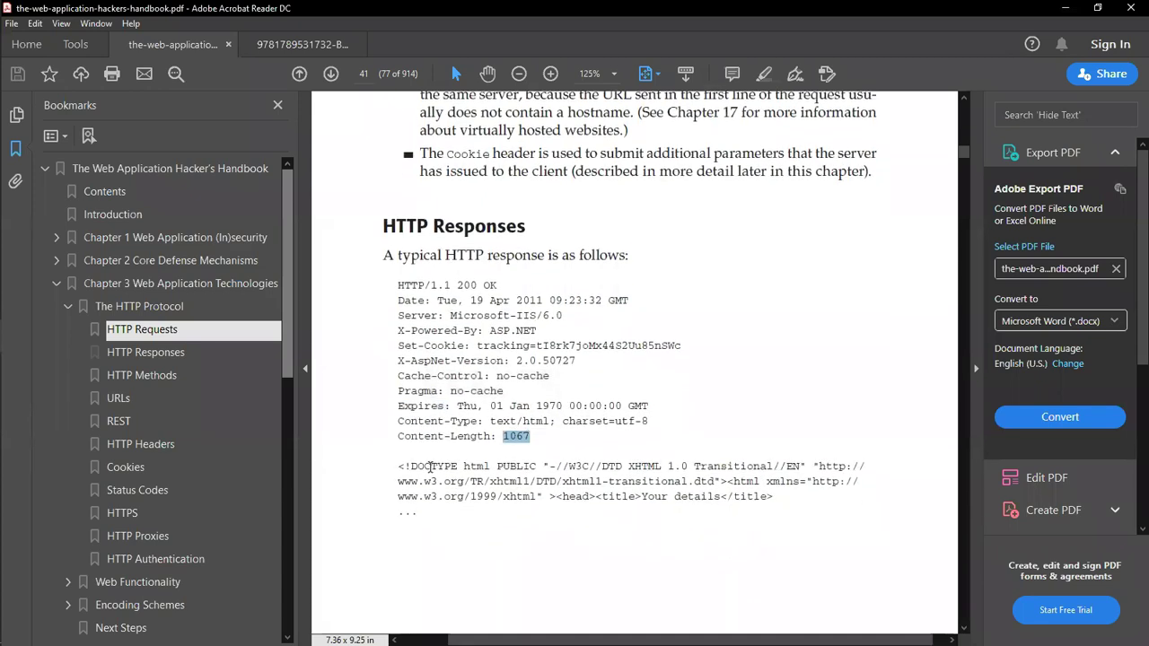
{"action": "left_click_drag", "start_coordinate": [401, 465], "coordinate": [744, 538]}
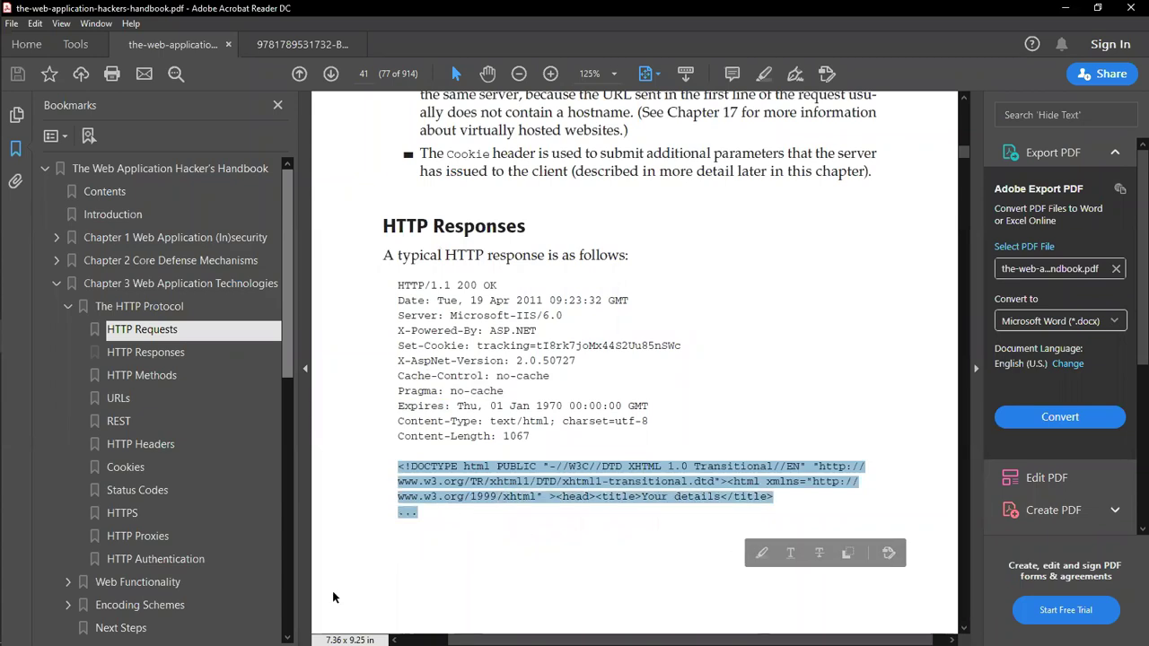
Step: Jump through HTTP Responses to HTTP Methods on page 42 and zoom to 100%
{"action": "left_click", "coordinate": [153, 357]}
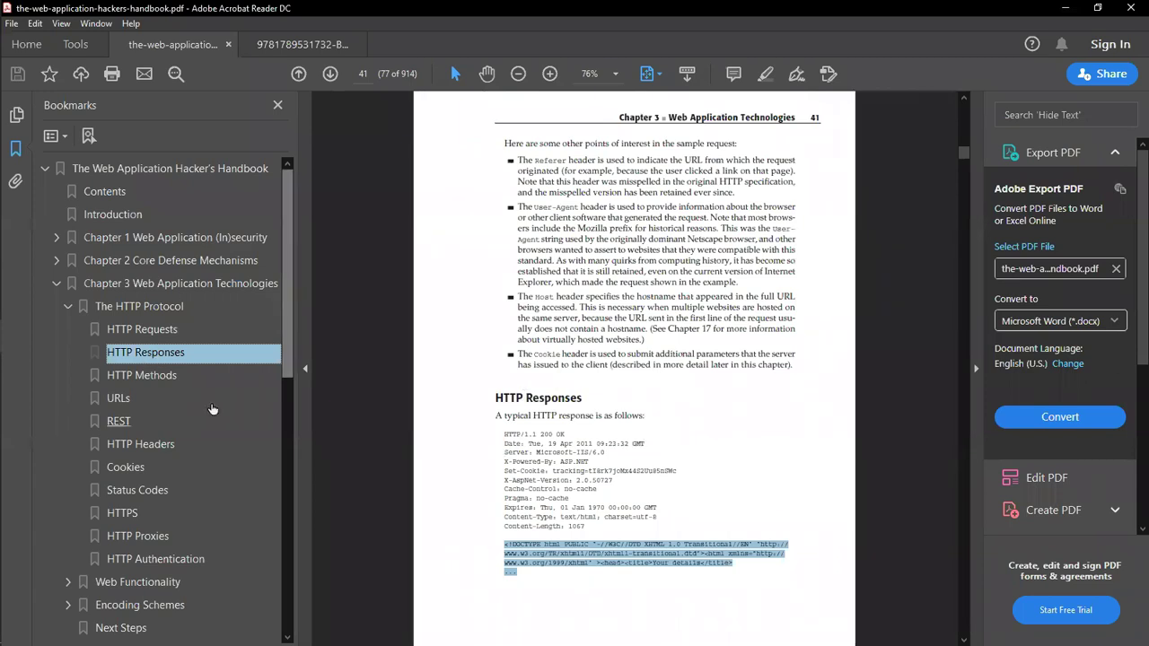
{"action": "left_click", "coordinate": [158, 378]}
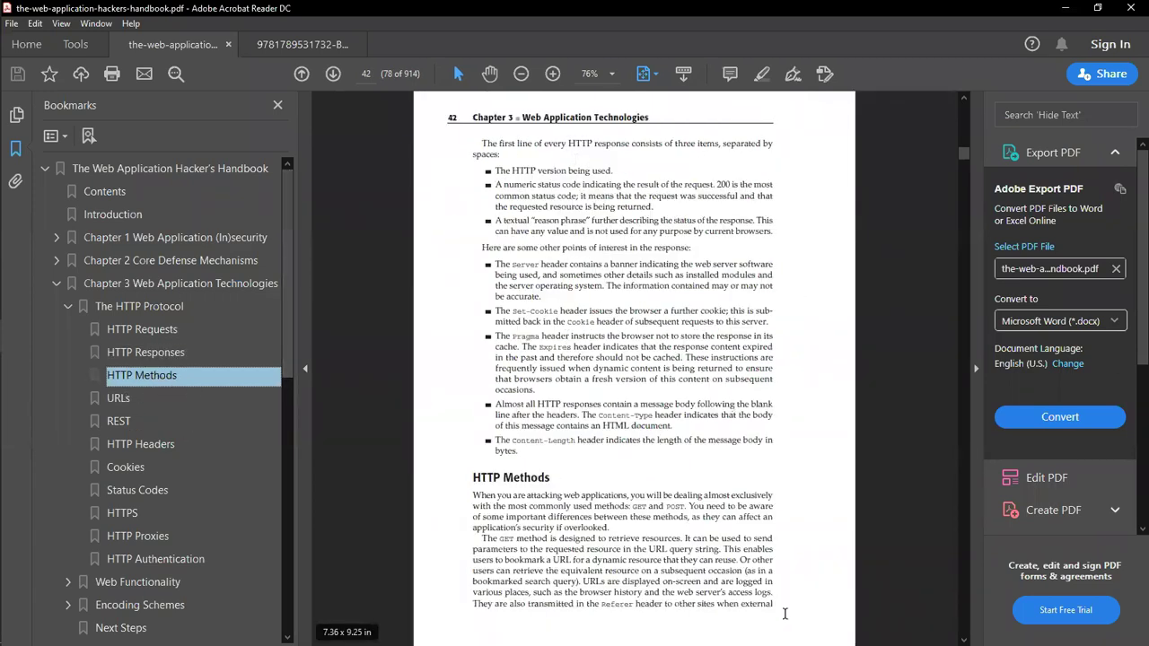
{"action": "left_click", "coordinate": [612, 74]}
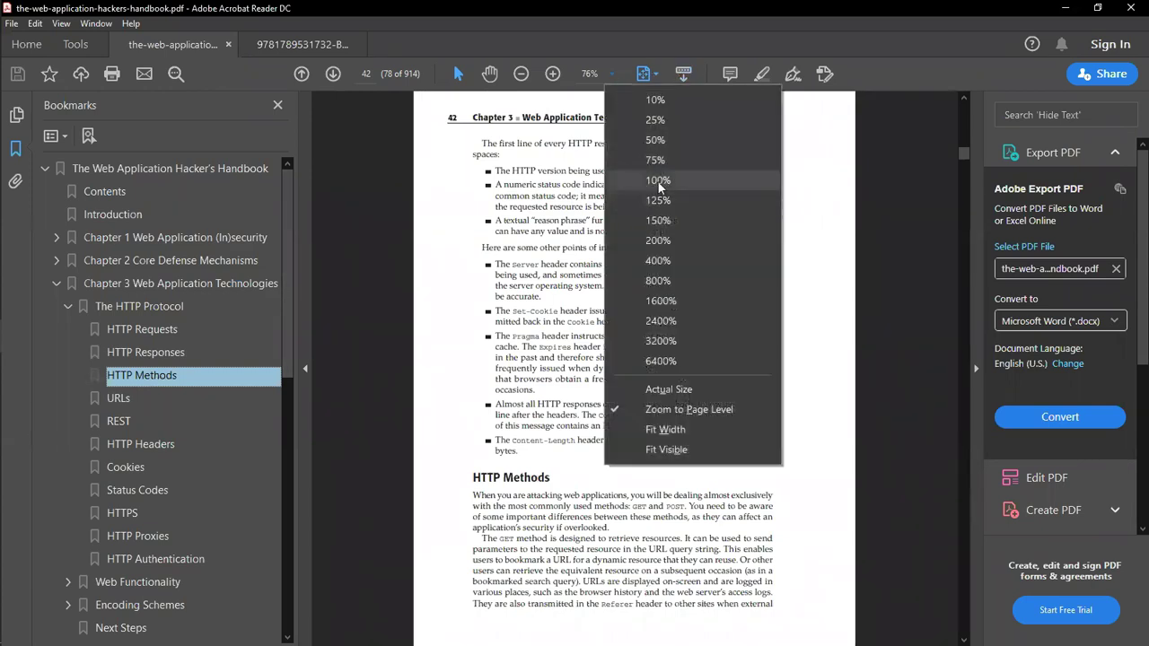
{"action": "left_click", "coordinate": [660, 180]}
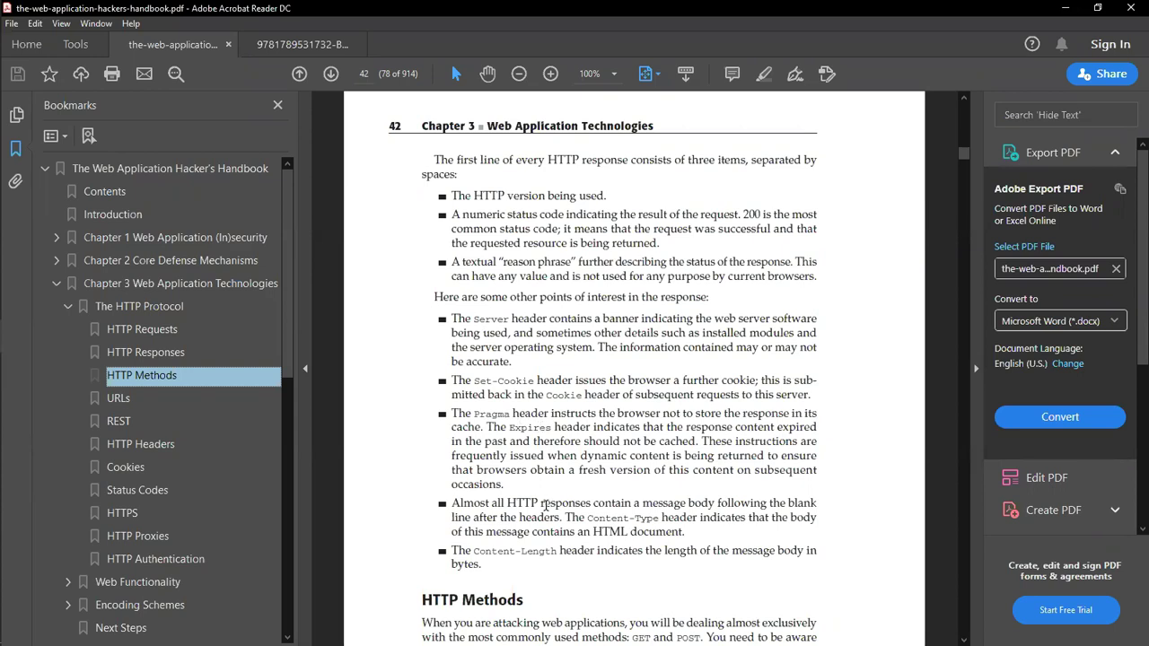
Step: Select the word Pragma, then jump to the URLs section on page 44
{"action": "double_click", "coordinate": [485, 415]}
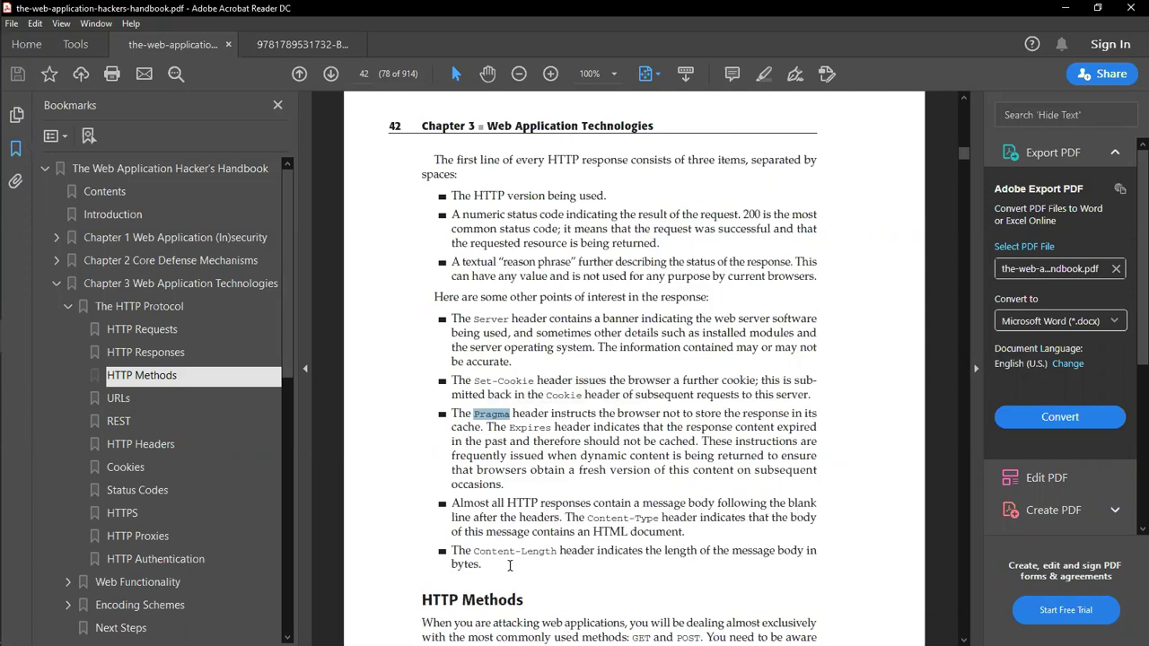
{"action": "scroll", "coordinate": [509, 566], "scroll_direction": "down", "scroll_amount": 10}
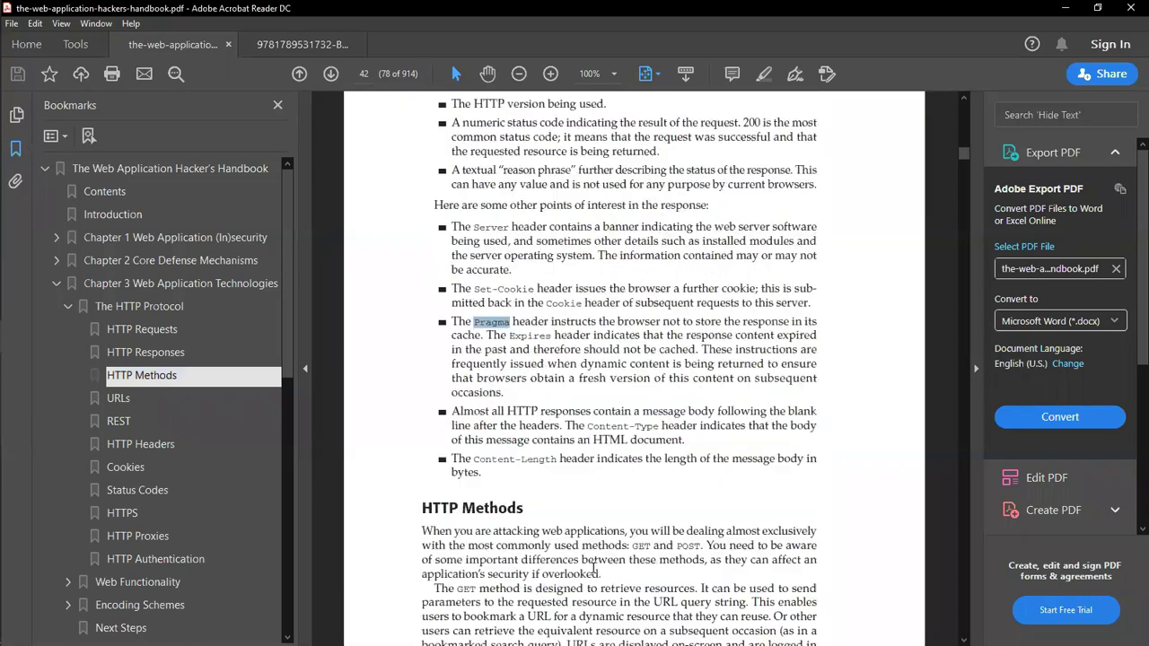
{"action": "scroll", "coordinate": [591, 569], "scroll_direction": "up", "scroll_amount": 10}
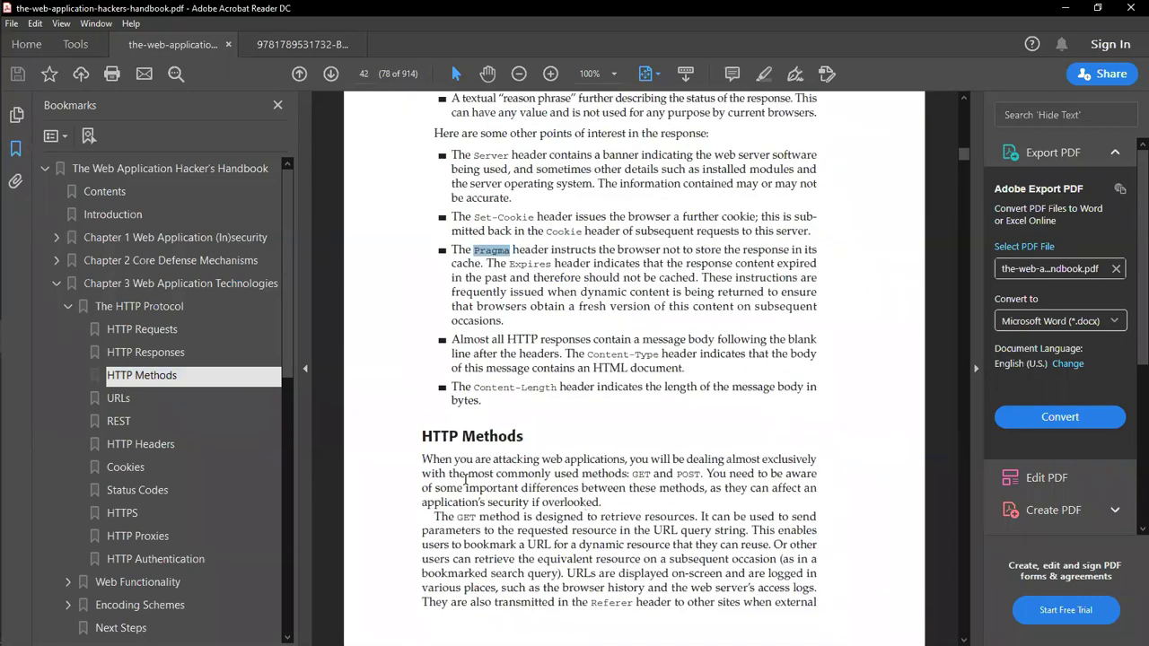
{"action": "left_click", "coordinate": [128, 406]}
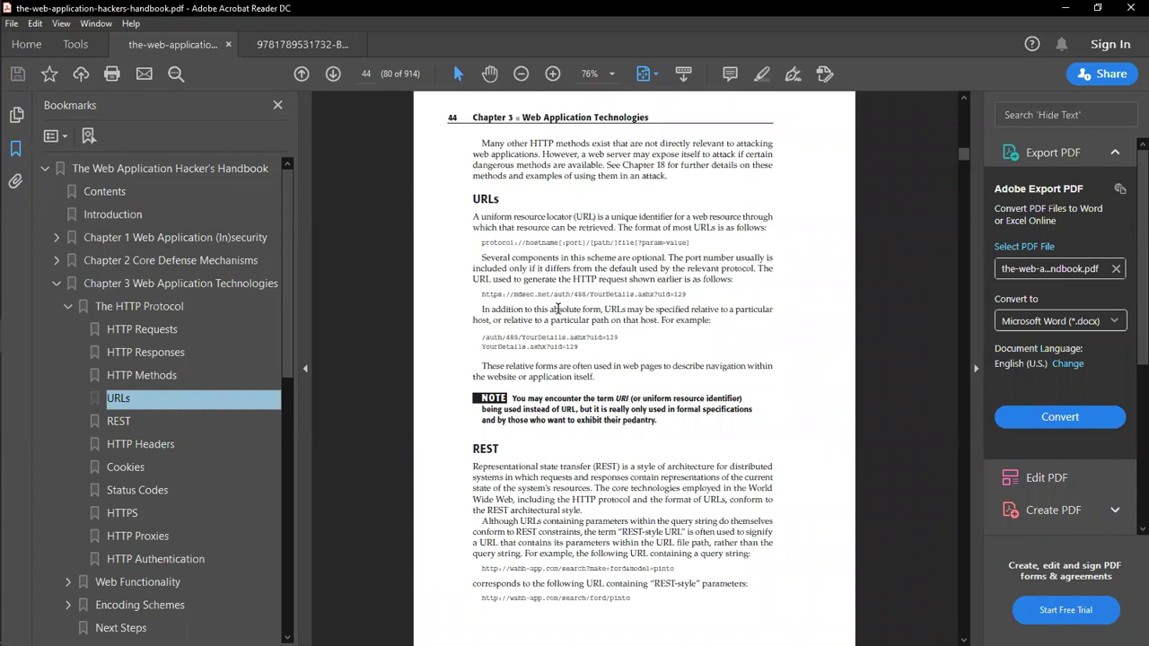
Step: Go via the REST and HTTP Headers bookmarks to Status Codes on page 48 at 125% zoom
{"action": "left_click", "coordinate": [121, 424]}
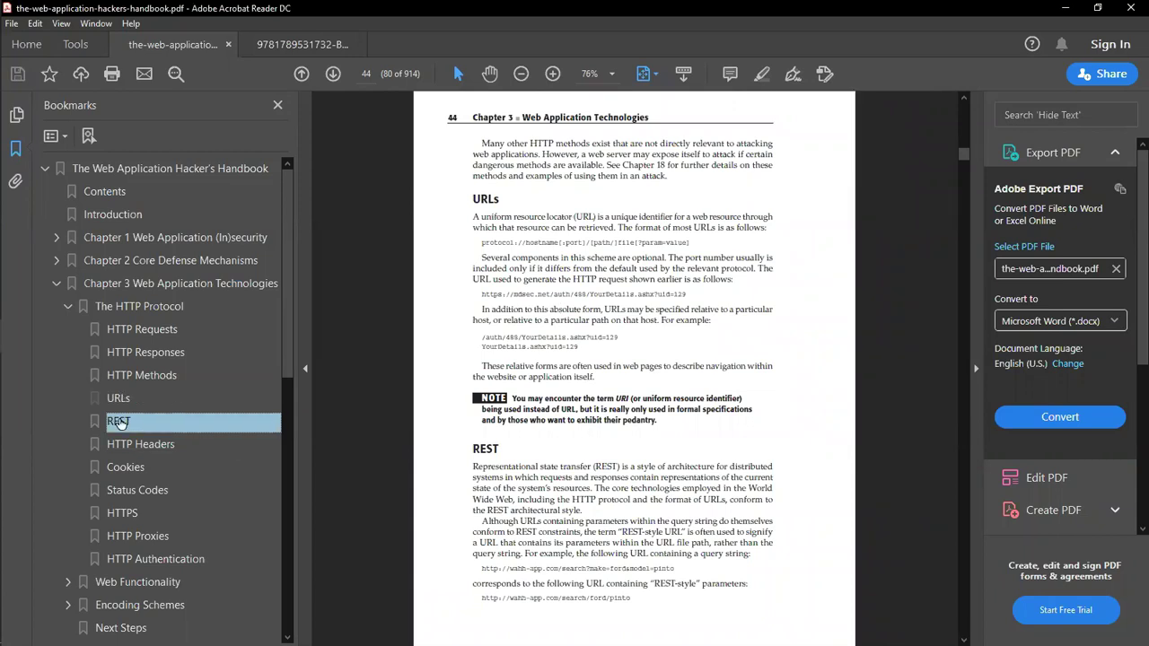
{"action": "left_click", "coordinate": [155, 451]}
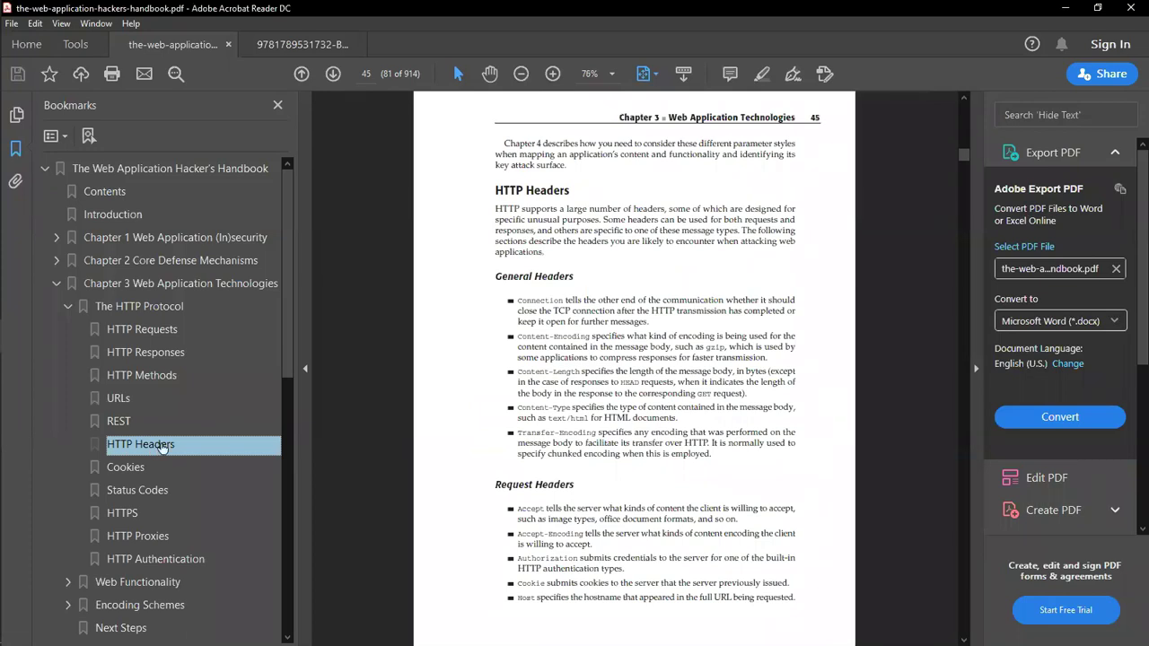
{"action": "left_click", "coordinate": [151, 497]}
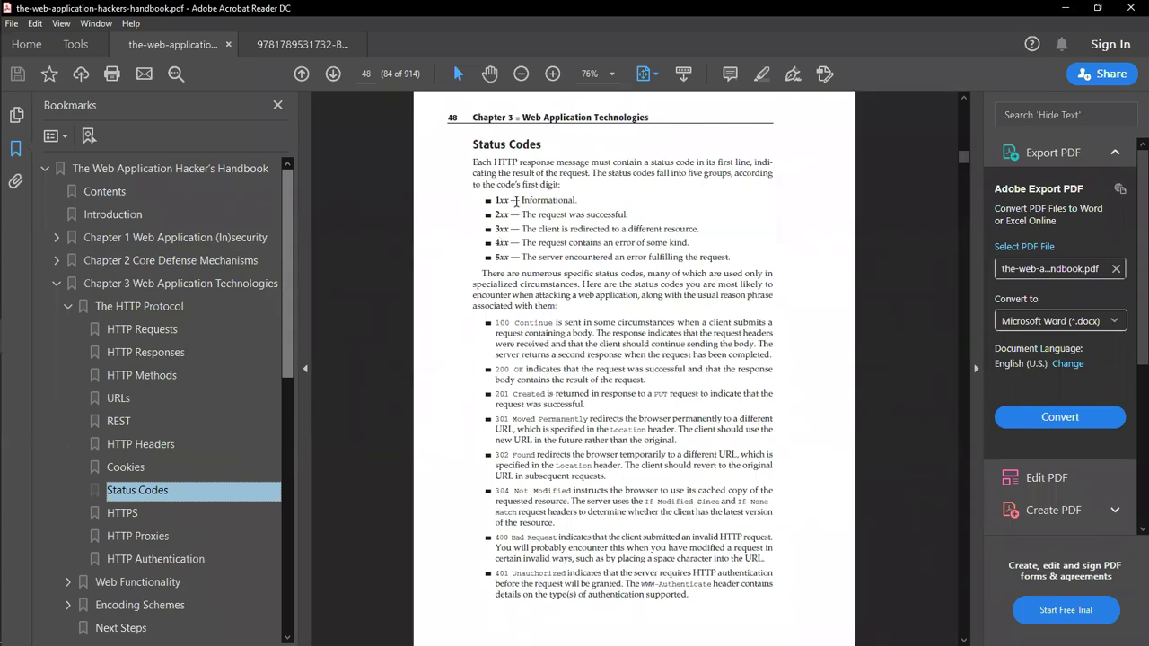
{"action": "left_click", "coordinate": [612, 74]}
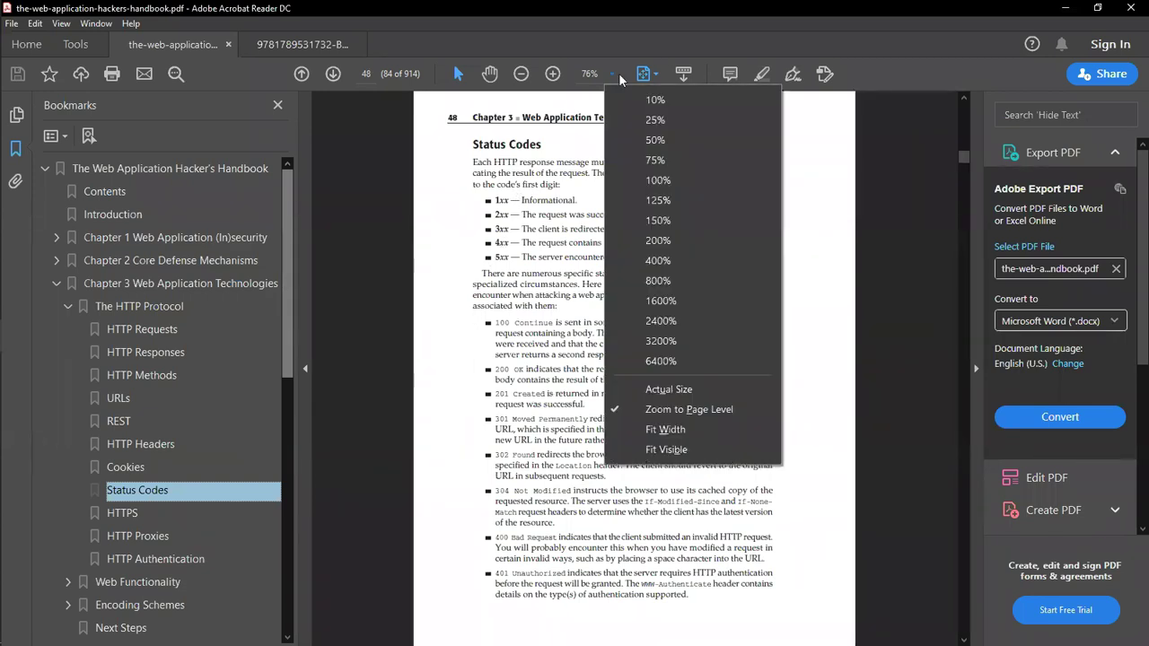
{"action": "left_click", "coordinate": [644, 202]}
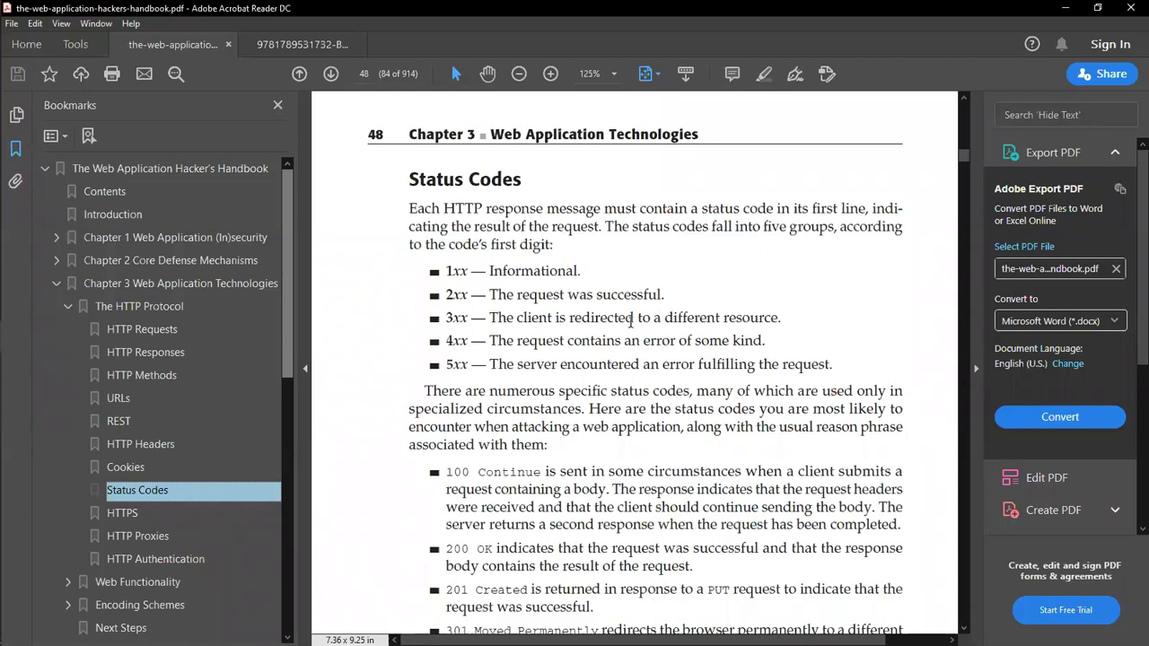
Step: Select the status code group terms 1xx, 2xx, 3xx and 4xx
{"action": "scroll", "coordinate": [538, 270], "scroll_direction": "down", "scroll_amount": 1}
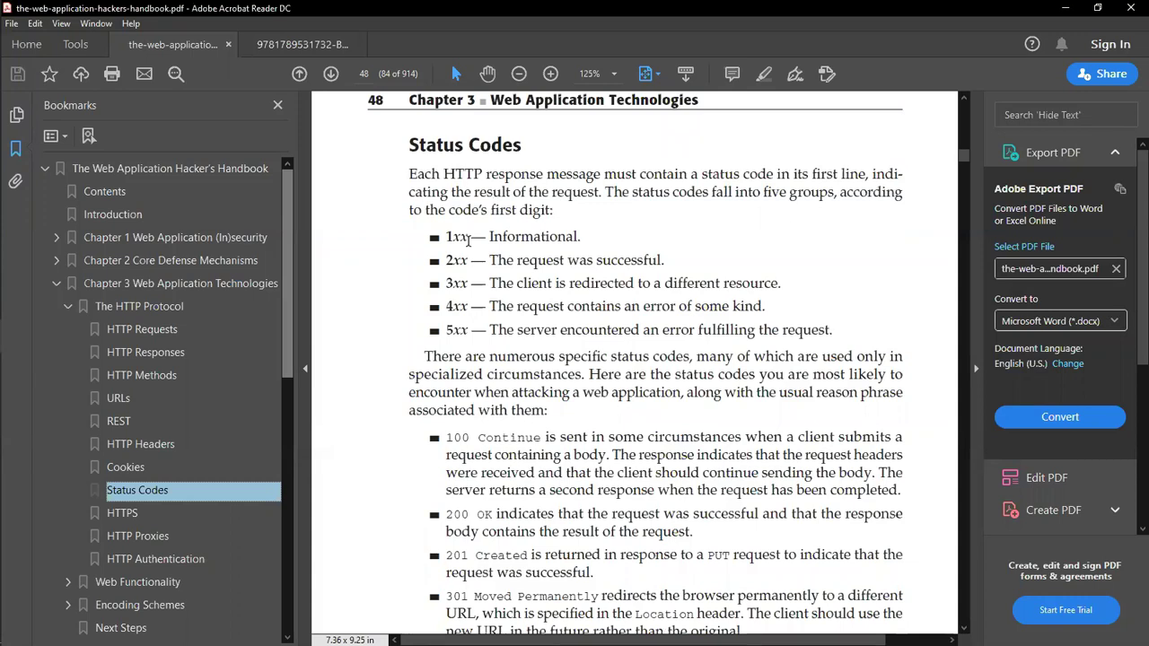
{"action": "double_click", "coordinate": [468, 239]}
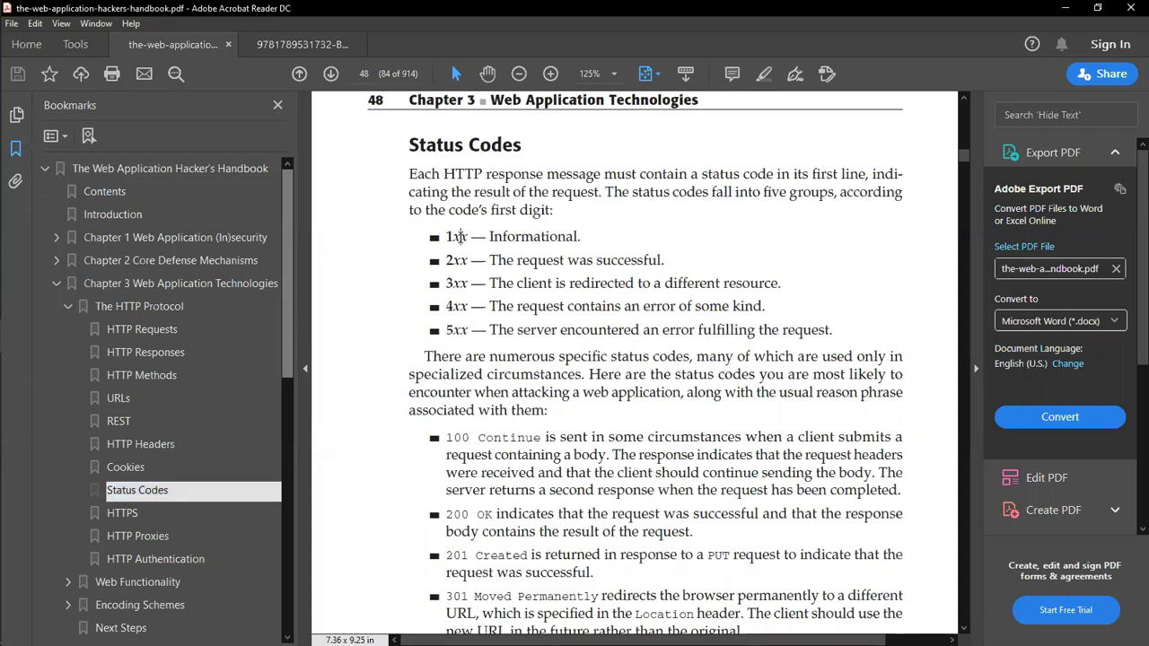
{"action": "left_click_drag", "start_coordinate": [490, 238], "coordinate": [588, 246]}
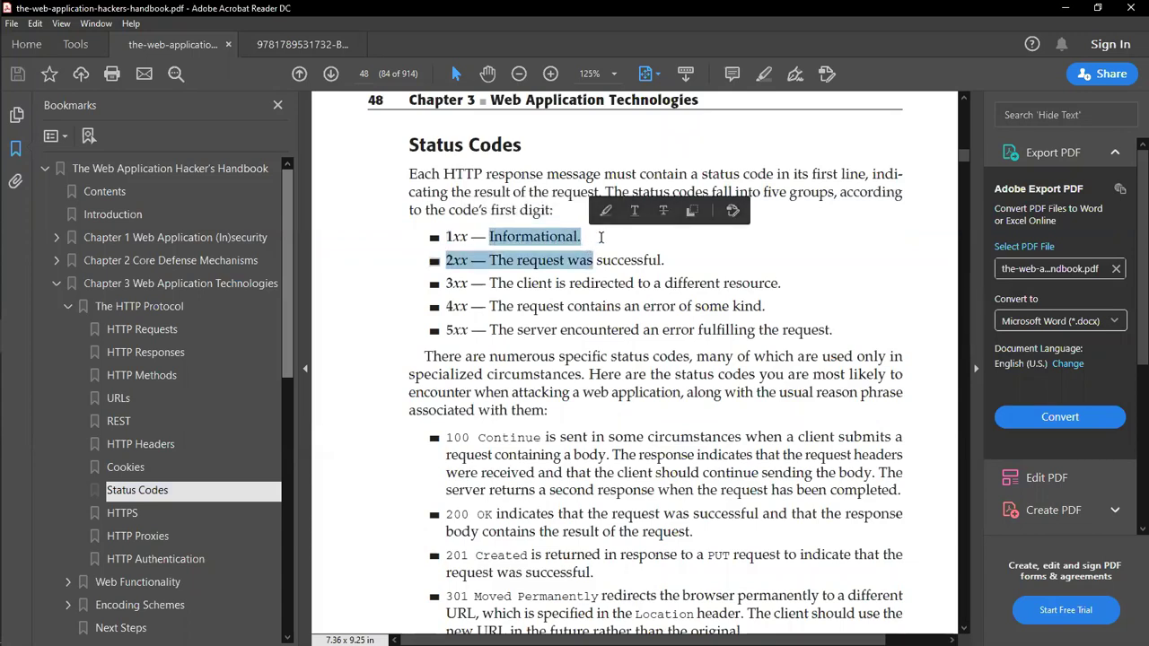
{"action": "left_click", "coordinate": [592, 238]}
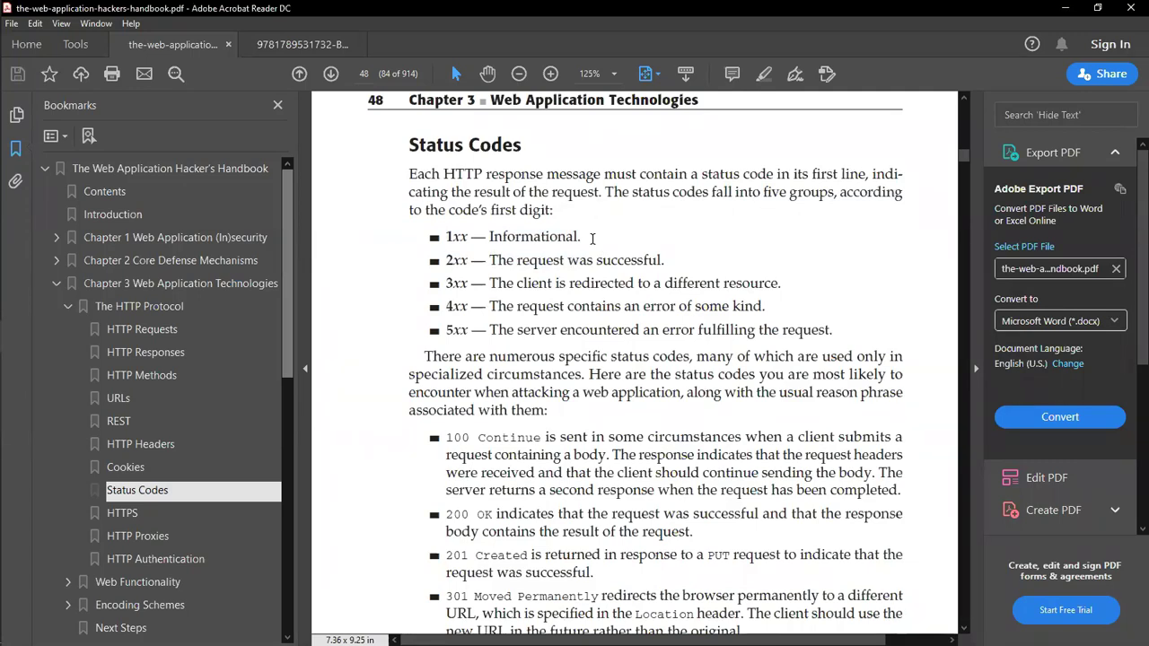
{"action": "double_click", "coordinate": [461, 261]}
{"action": "double_click", "coordinate": [459, 286]}
{"action": "double_click", "coordinate": [457, 306]}
{"action": "mouse_move", "coordinate": [22, 200]}
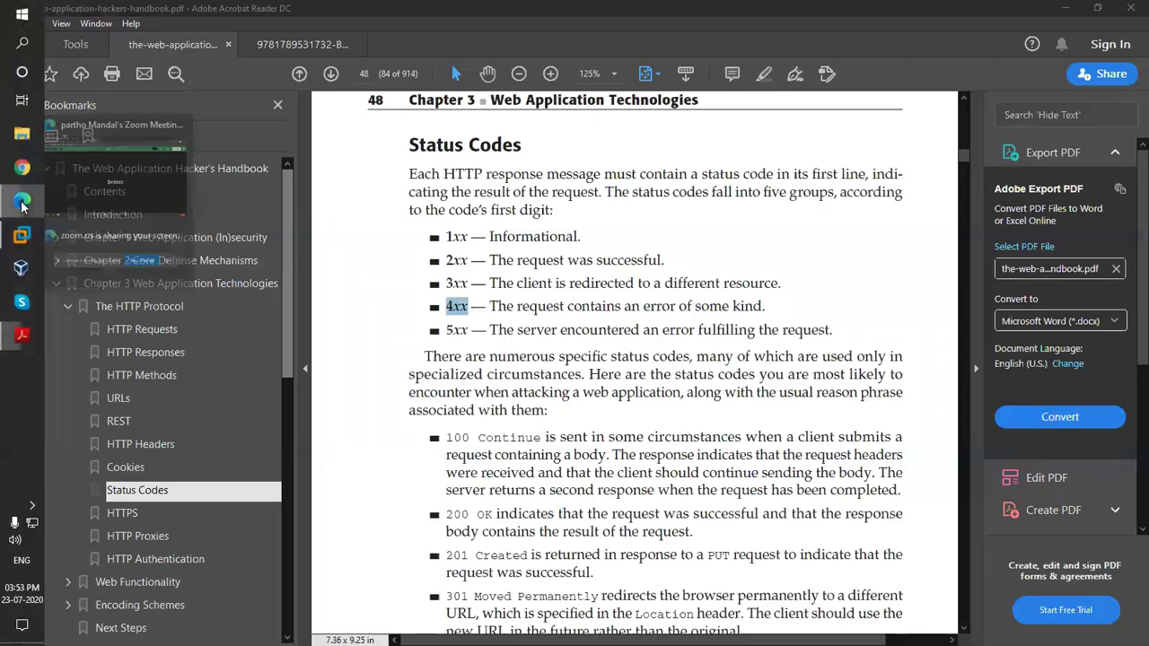
{"action": "left_click", "coordinate": [99, 208]}
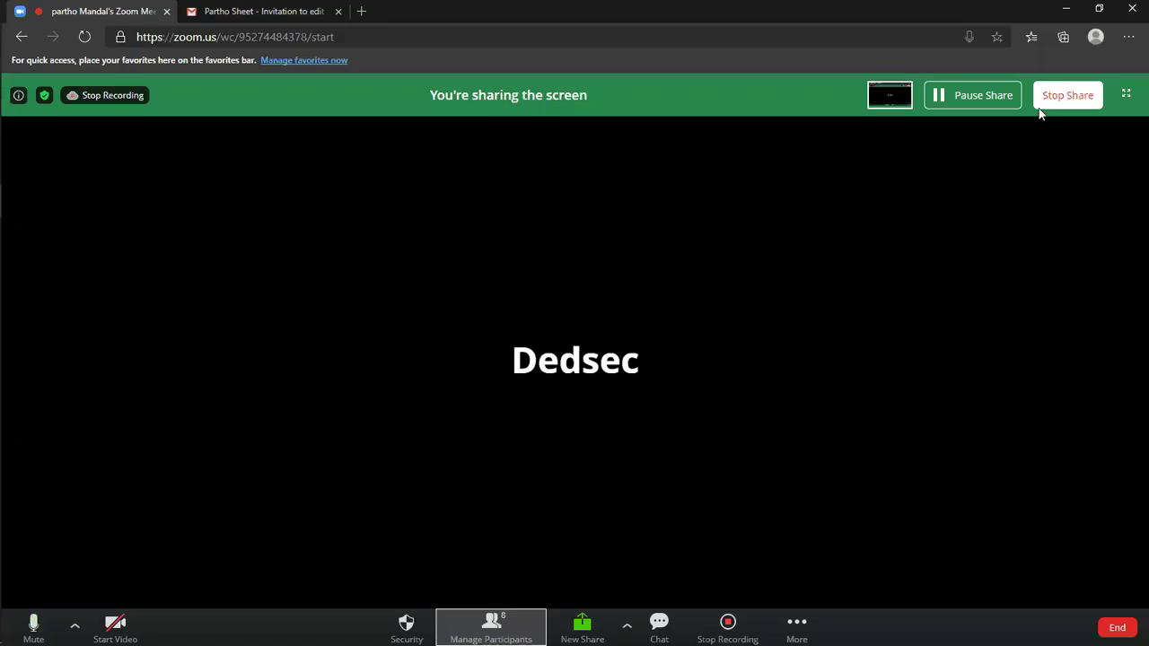
{"action": "left_click", "coordinate": [1066, 10]}
{"action": "double_click", "coordinate": [456, 331]}
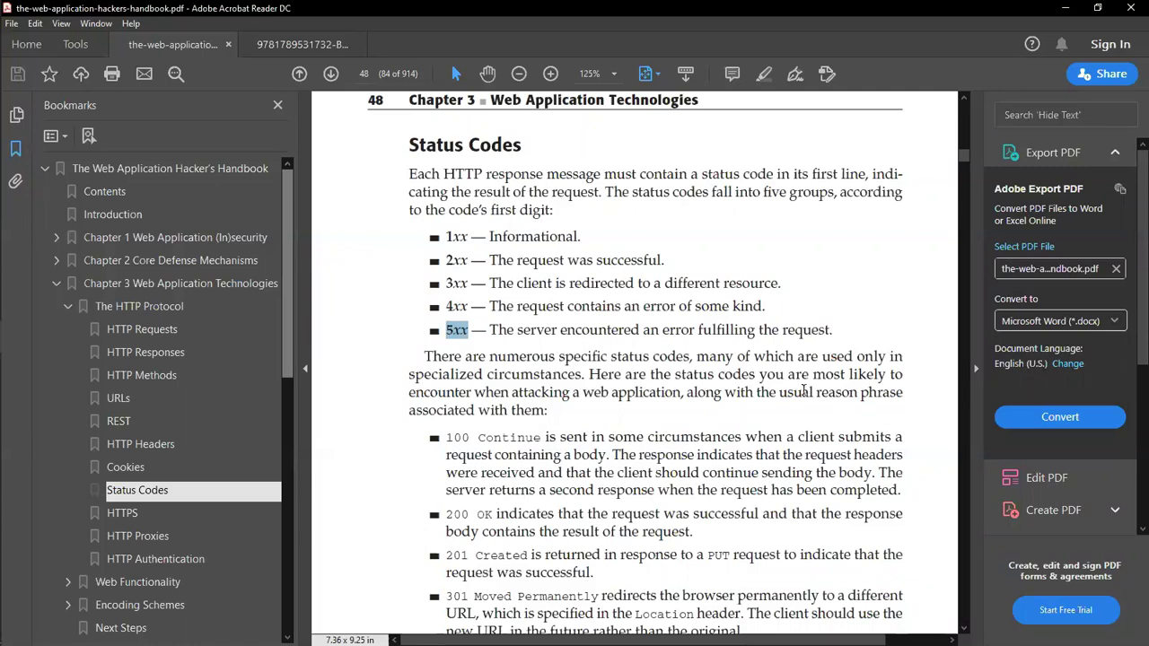
Step: Select the terms 100 Continue and PUT request in the status code list
{"action": "scroll", "coordinate": [788, 396], "scroll_direction": "down", "scroll_amount": 4}
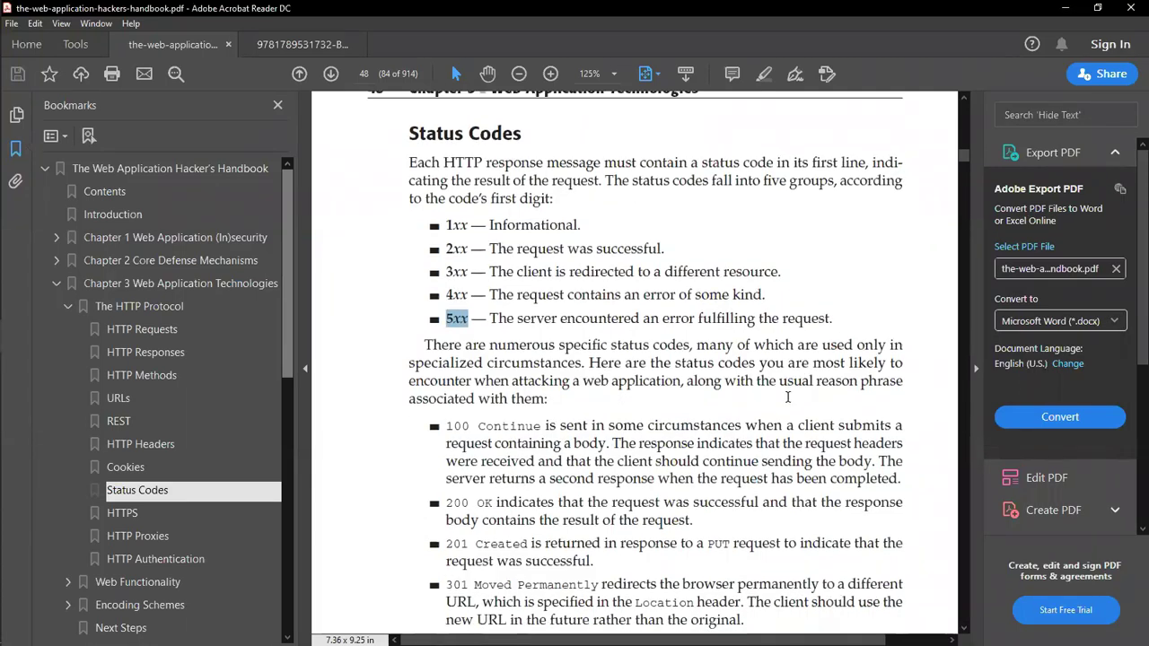
{"action": "left_click_drag", "start_coordinate": [447, 300], "coordinate": [541, 302]}
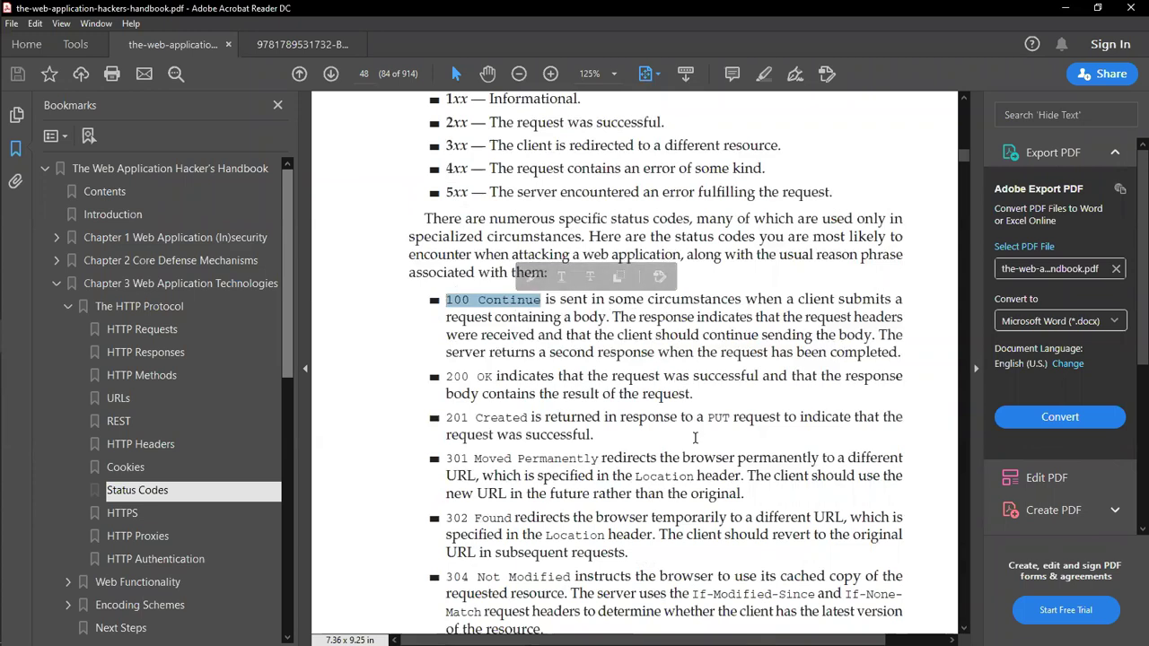
{"action": "scroll", "coordinate": [549, 446], "scroll_direction": "down", "scroll_amount": 1}
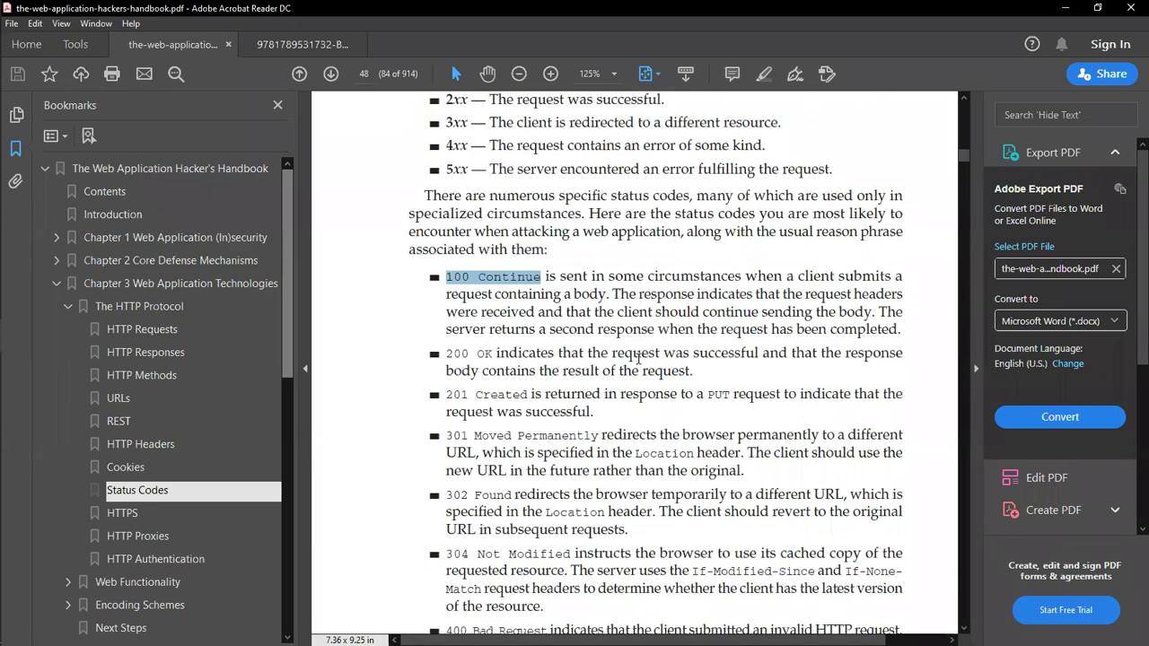
{"action": "scroll", "coordinate": [626, 460], "scroll_direction": "down", "scroll_amount": 1}
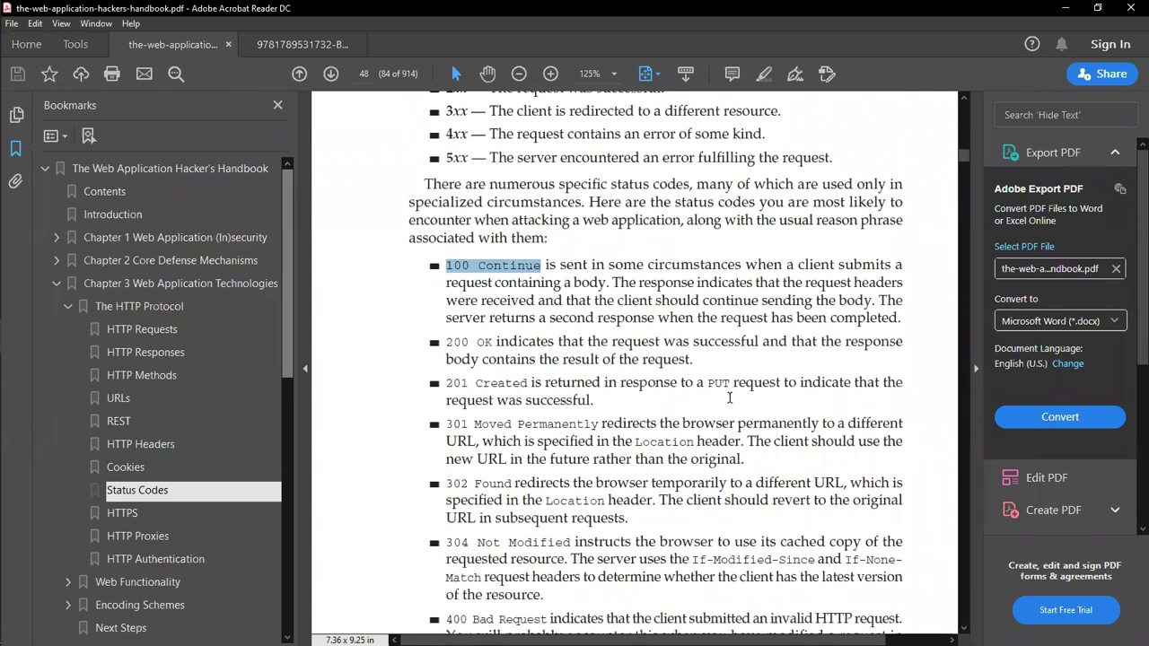
{"action": "left_click_drag", "start_coordinate": [709, 384], "coordinate": [780, 383]}
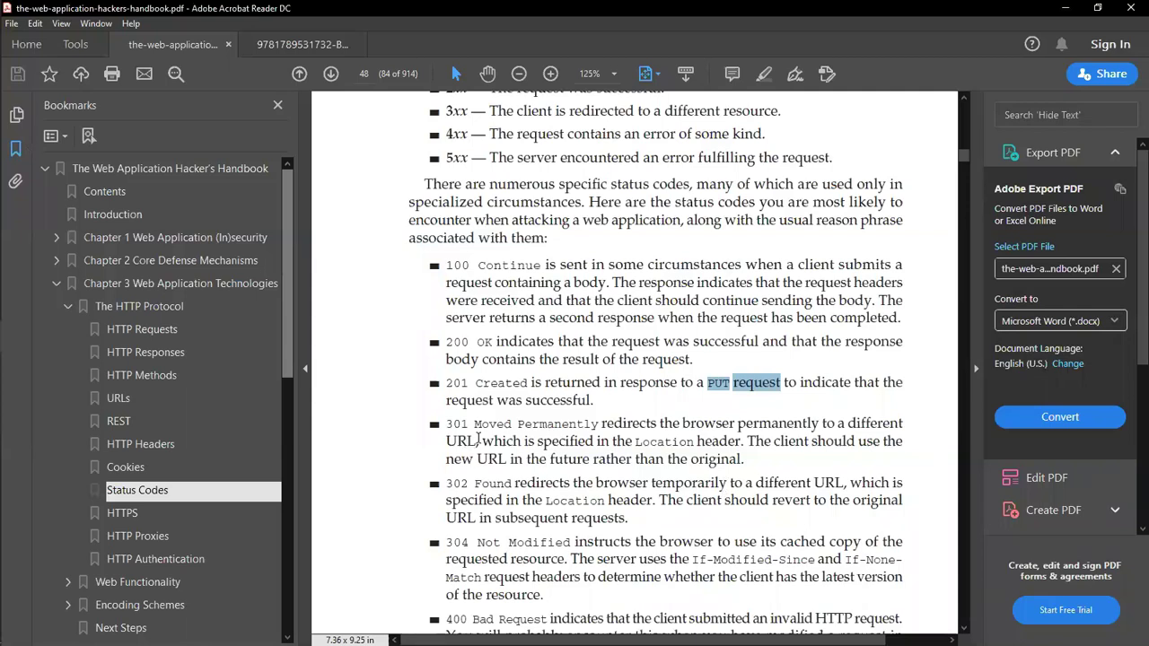
Step: Scroll down to page 49, through 403 Forbidden to 503 Service Unavailable and the HTTPS section
{"action": "scroll", "coordinate": [589, 452], "scroll_direction": "down", "scroll_amount": 1}
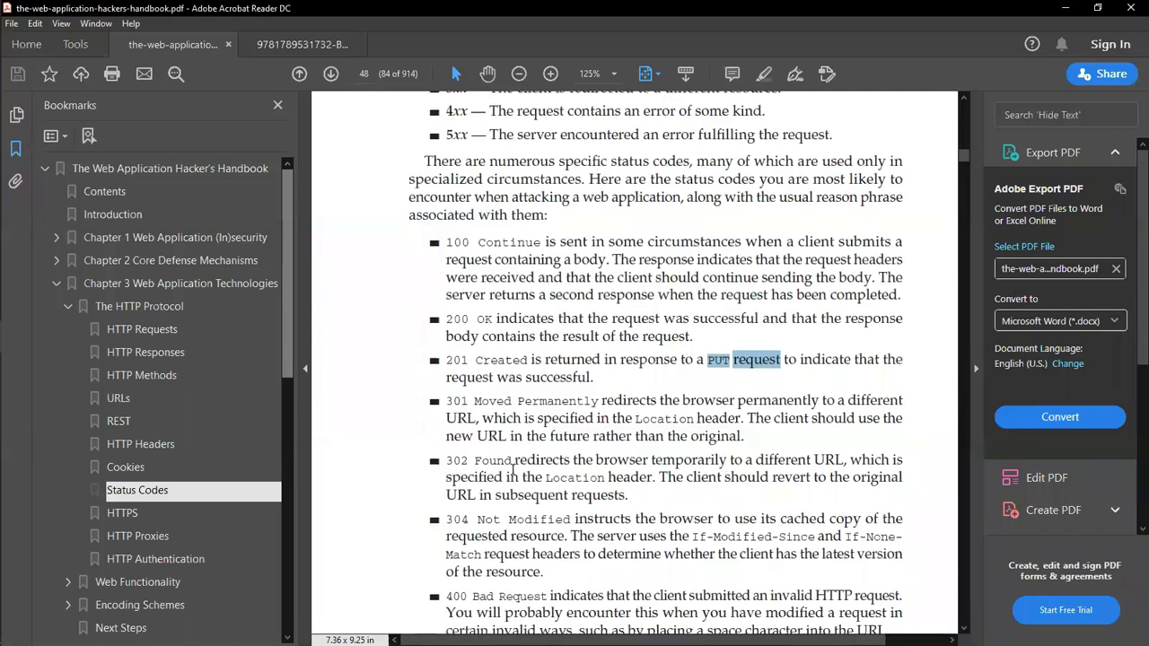
{"action": "scroll", "coordinate": [523, 513], "scroll_direction": "down", "scroll_amount": 3}
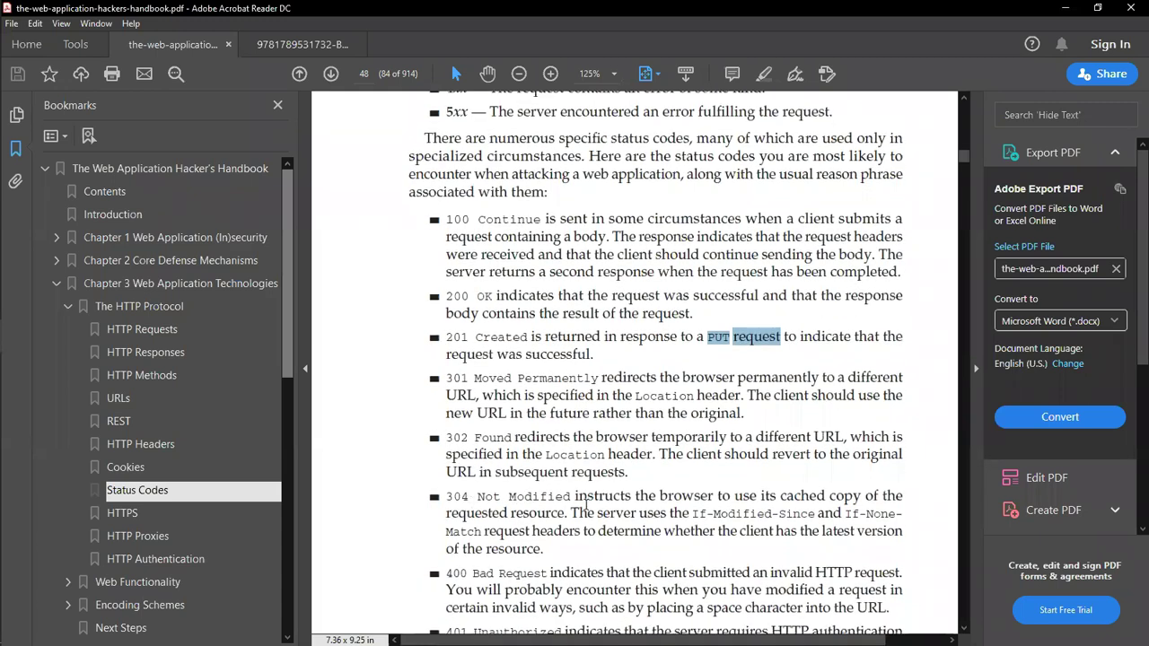
{"action": "scroll", "coordinate": [573, 547], "scroll_direction": "down", "scroll_amount": 1}
{"action": "scroll", "coordinate": [503, 539], "scroll_direction": "down", "scroll_amount": 1}
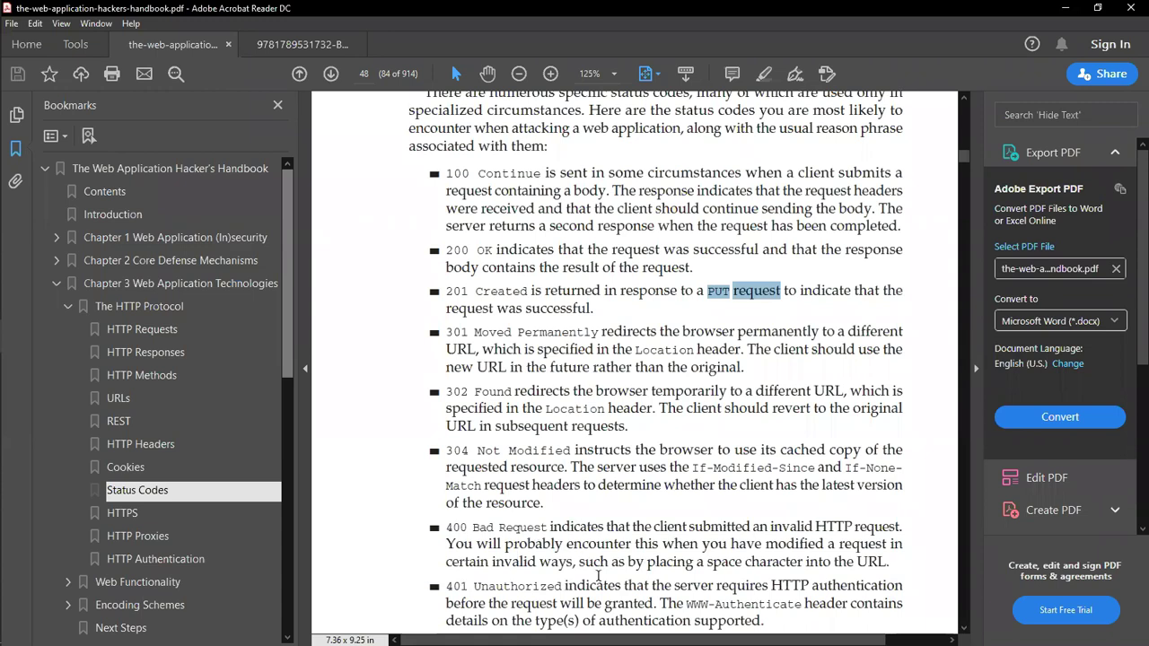
{"action": "scroll", "coordinate": [476, 559], "scroll_direction": "down", "scroll_amount": 1}
{"action": "scroll", "coordinate": [537, 555], "scroll_direction": "down", "scroll_amount": 1}
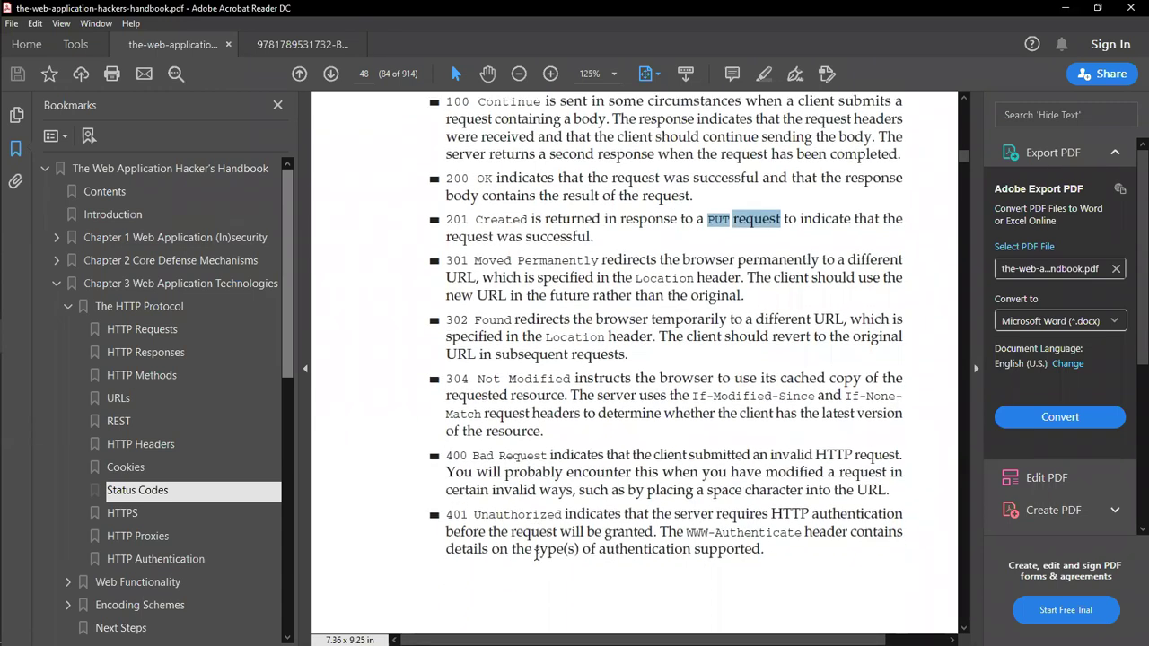
{"action": "scroll", "coordinate": [536, 555], "scroll_direction": "down", "scroll_amount": 1}
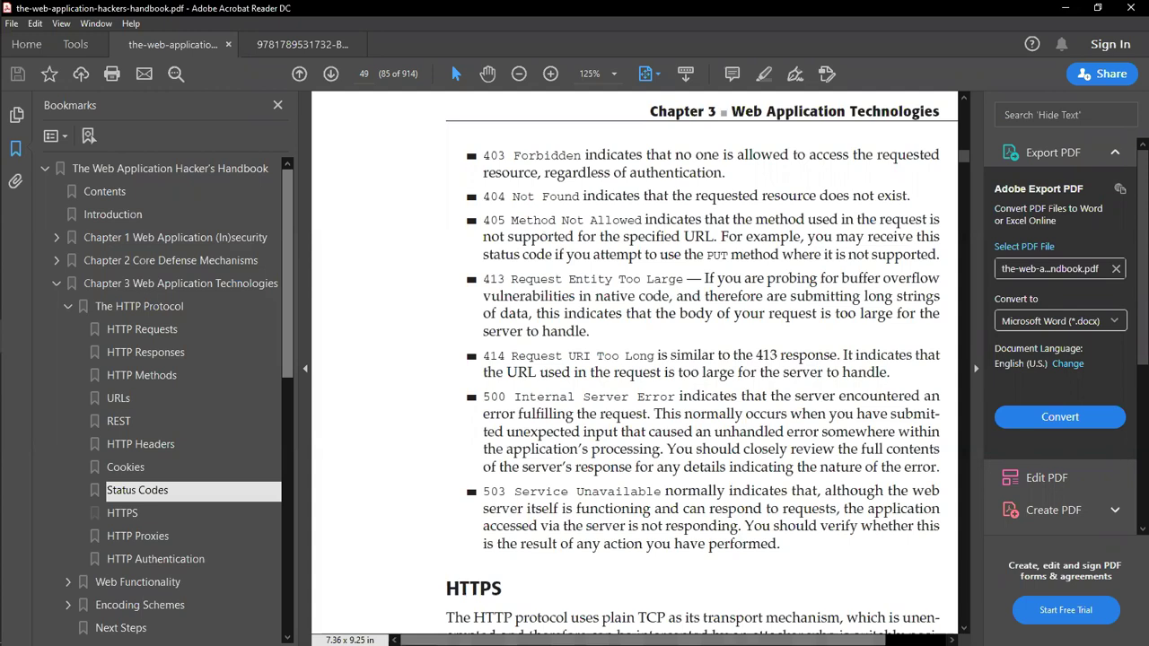
{"action": "scroll", "coordinate": [552, 639], "scroll_direction": "right", "scroll_amount": 1}
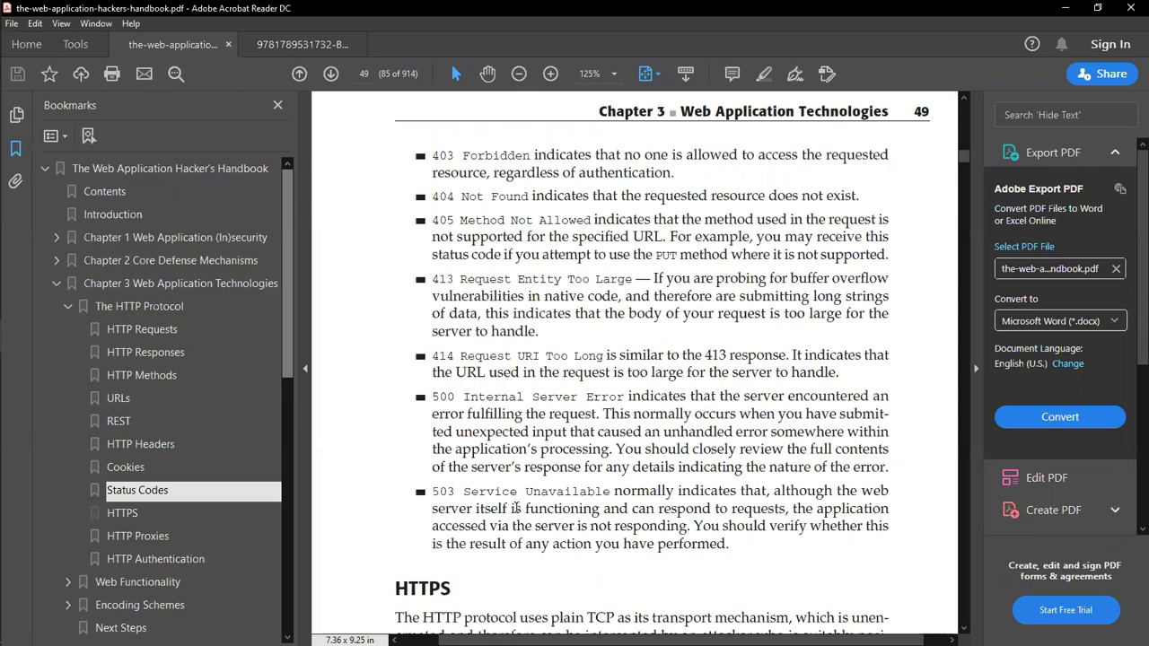
Step: Bring the Zoom meeting forward, mute the microphone and then unmute it
{"action": "mouse_move", "coordinate": [21, 201]}
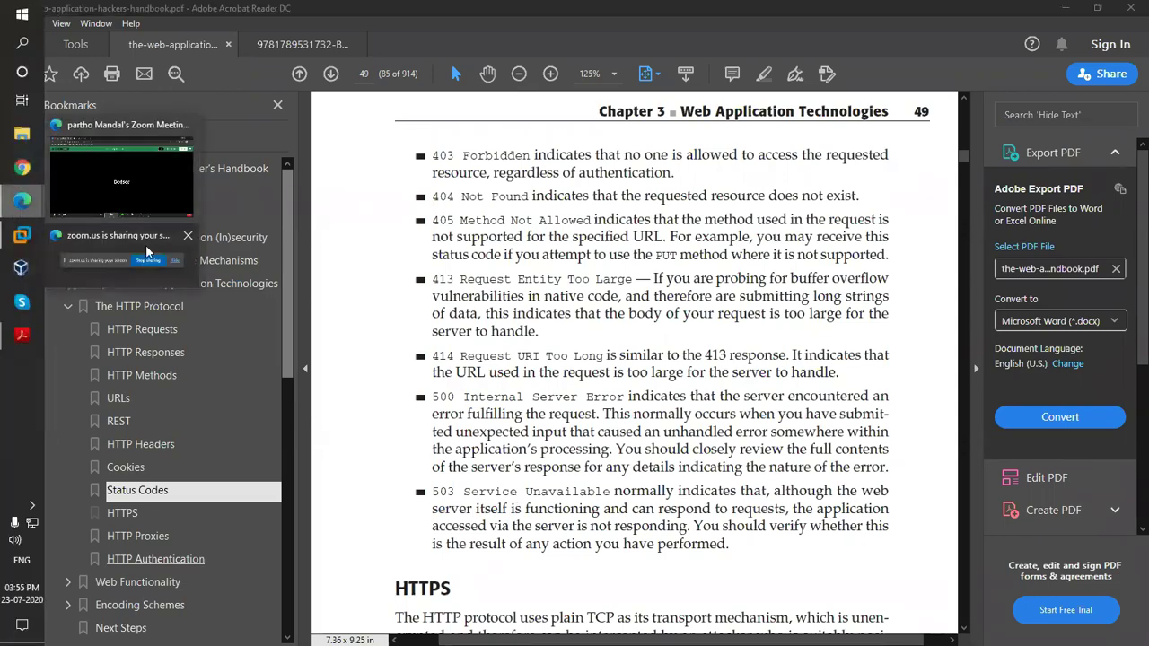
{"action": "left_click", "coordinate": [146, 189]}
{"action": "left_click", "coordinate": [39, 624]}
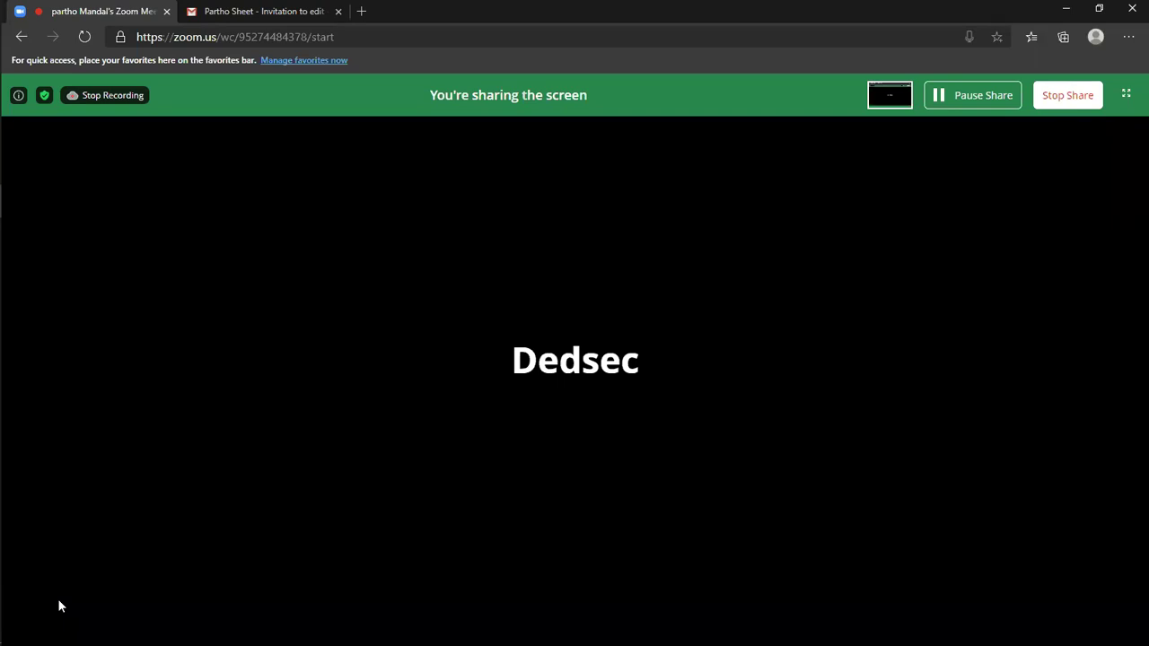
{"action": "mouse_move", "coordinate": [61, 597]}
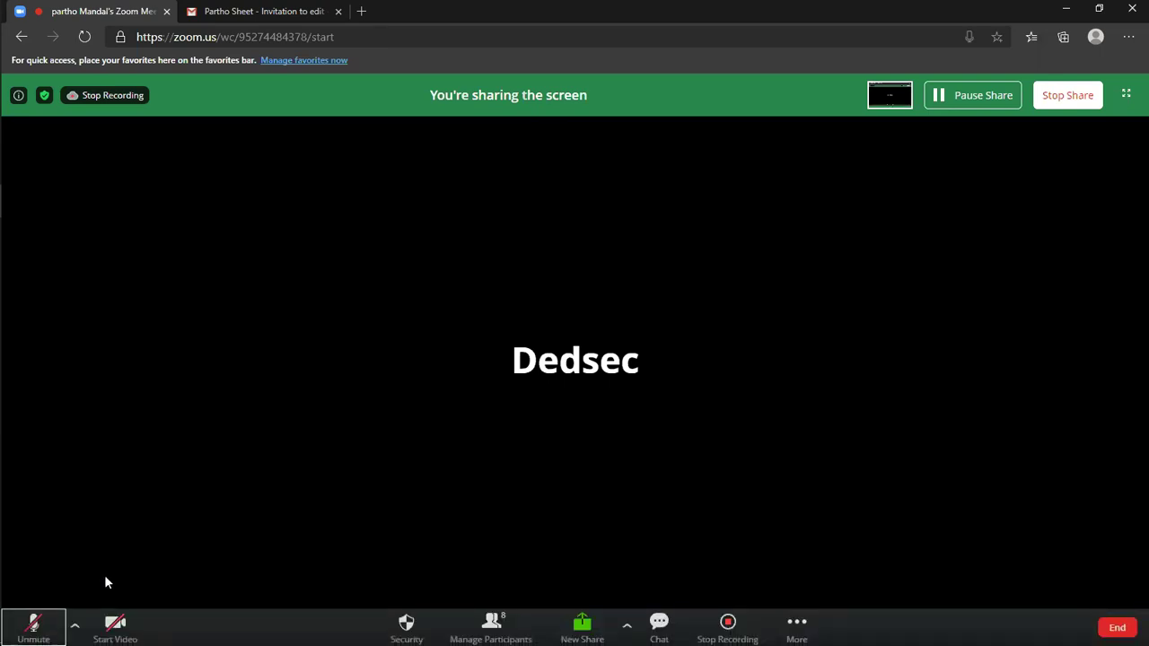
{"action": "left_click", "coordinate": [36, 626]}
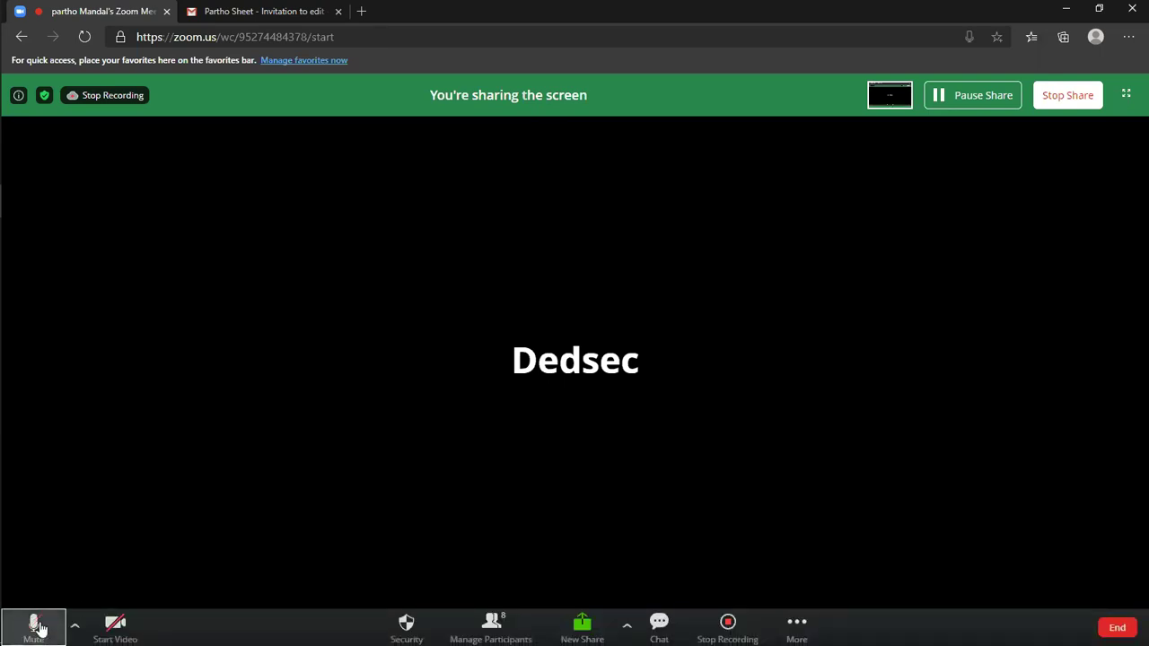
Step: Bring the Web Application Hacker's Handbook PDF back to the front at page 49
{"action": "mouse_move", "coordinate": [5, 269]}
{"action": "left_click", "coordinate": [24, 334]}
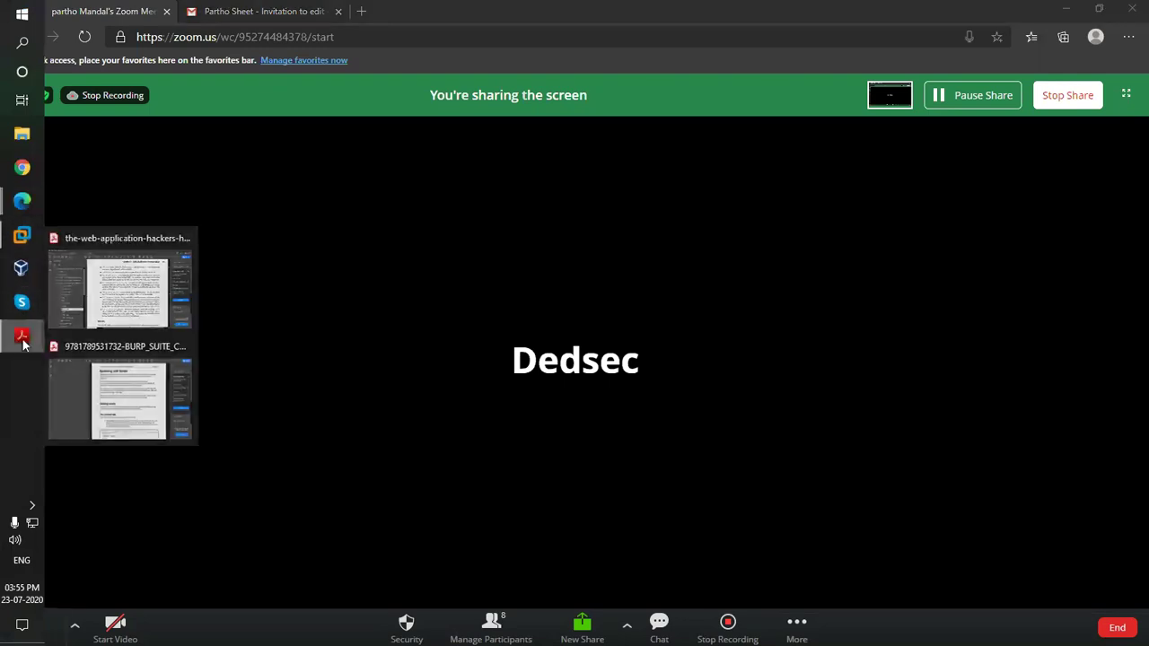
{"action": "left_click", "coordinate": [149, 303]}
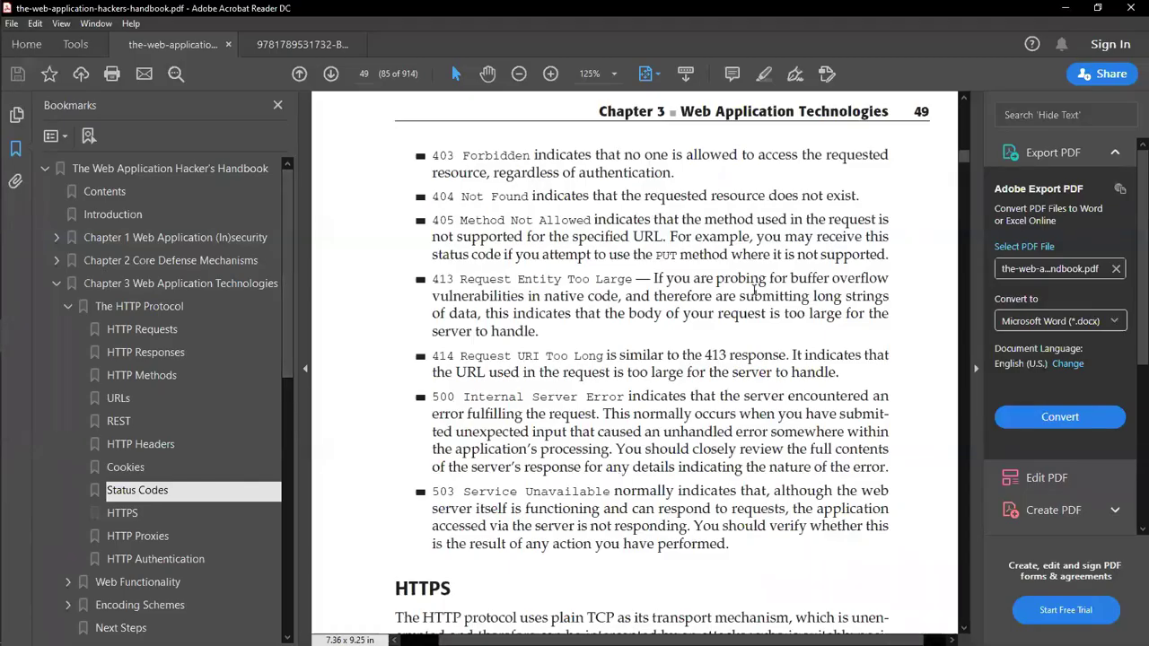
Step: Scroll the handbook to HTTPS, then unlock the Kali VM with the root password
{"action": "scroll", "coordinate": [729, 375], "scroll_direction": "down", "scroll_amount": 1}
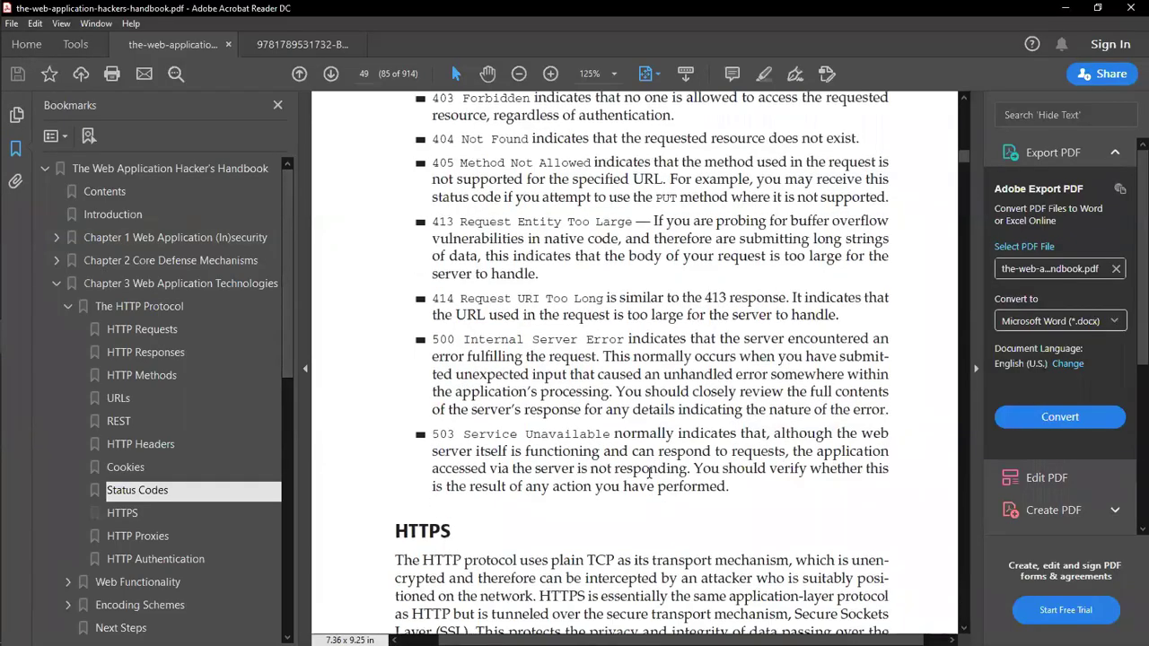
{"action": "scroll", "coordinate": [646, 472], "scroll_direction": "down", "scroll_amount": 2}
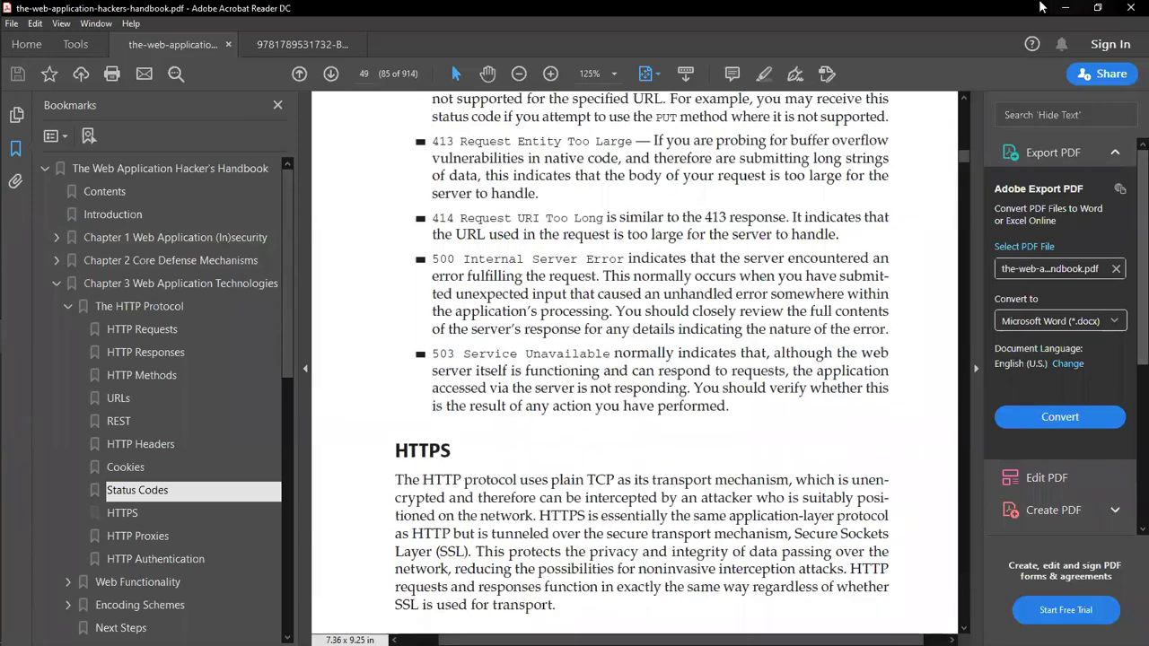
{"action": "left_click", "coordinate": [20, 268]}
{"action": "left_click_drag", "start_coordinate": [752, 413], "coordinate": [595, 274]}
{"action": "type", "text": "toor"}
{"action": "key", "text": "Return"}
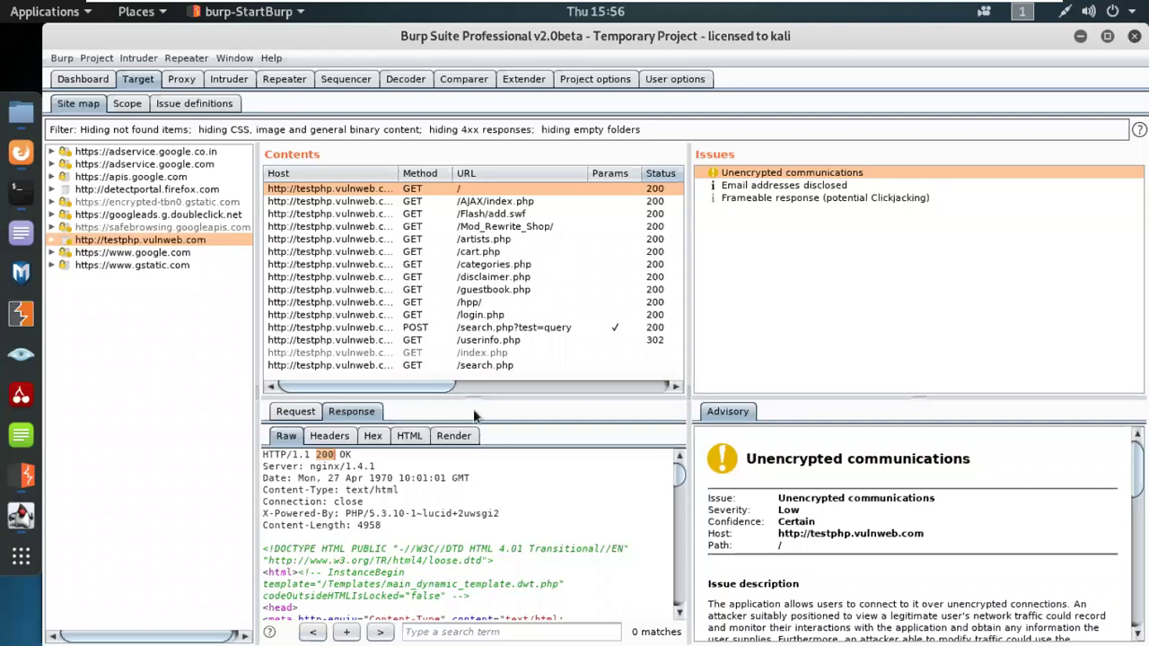
{"action": "left_click_drag", "start_coordinate": [476, 399], "coordinate": [476, 567]}
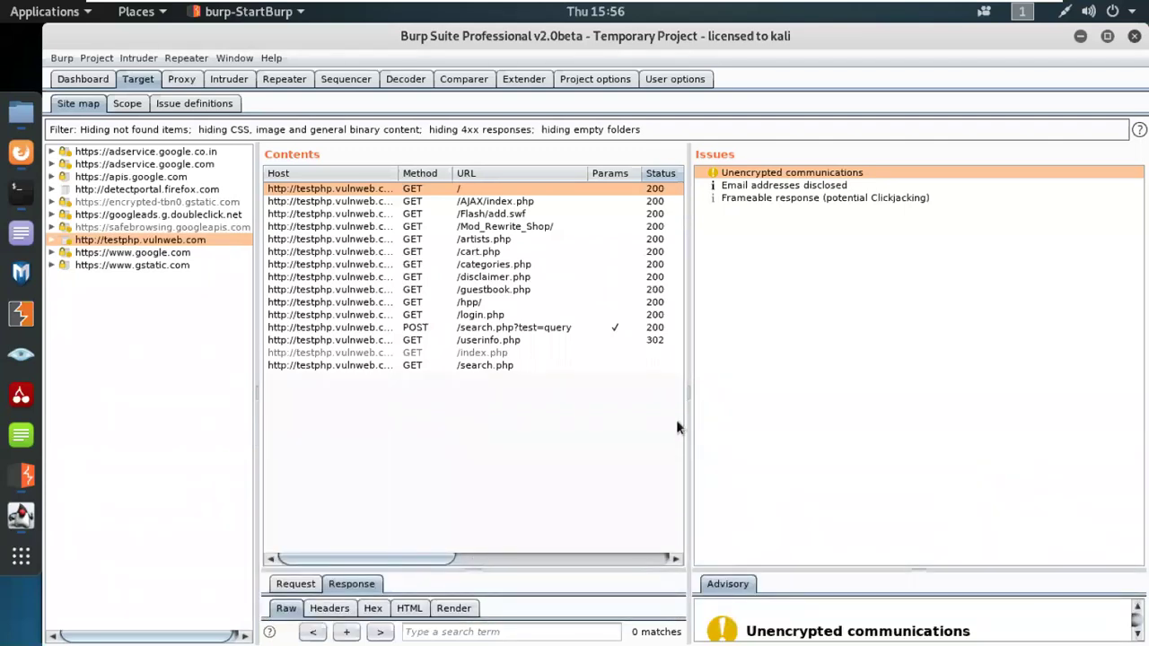
{"action": "left_click_drag", "start_coordinate": [682, 401], "coordinate": [790, 397]}
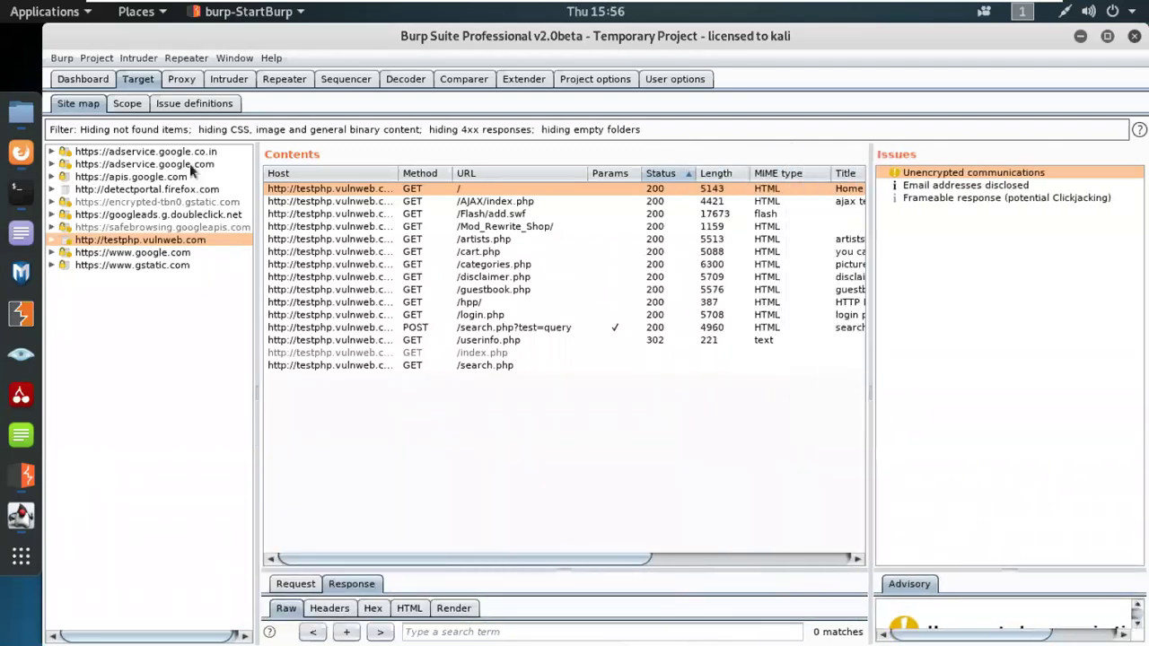
{"action": "left_click", "coordinate": [99, 81]}
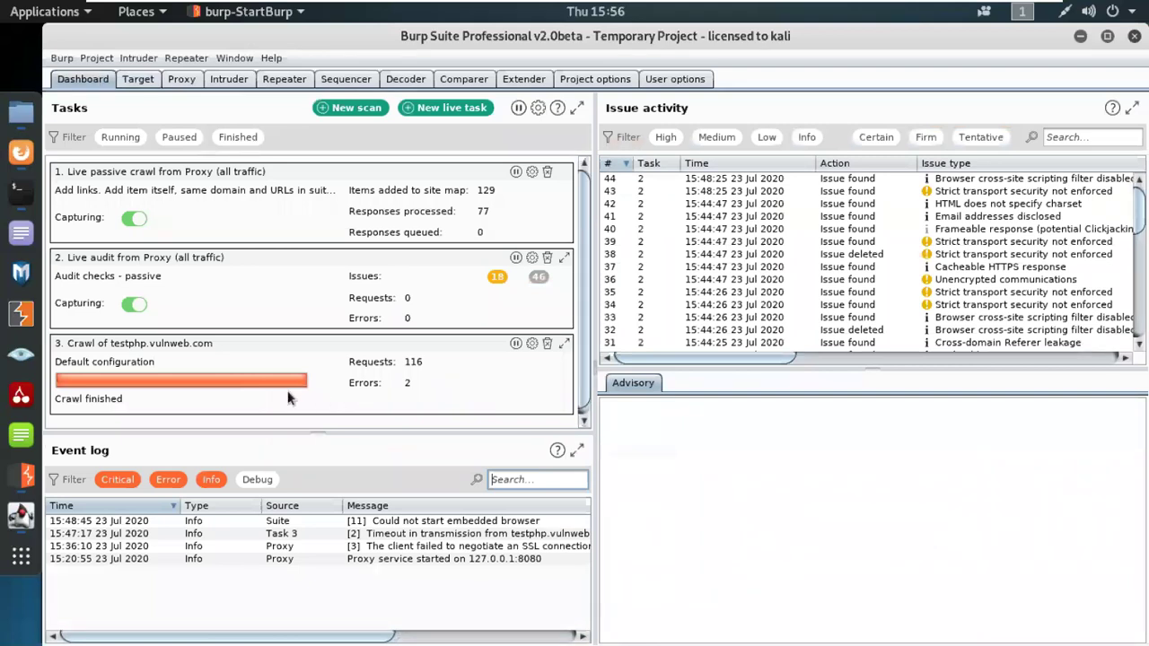
{"action": "left_click", "coordinate": [139, 79]}
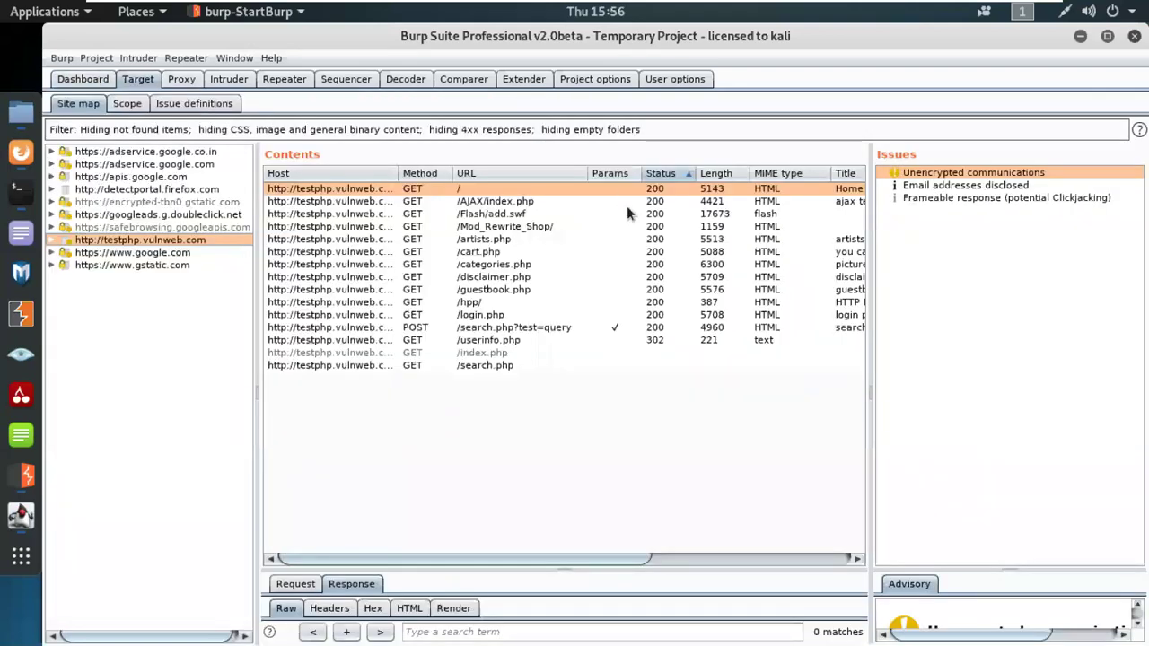
{"action": "left_click", "coordinate": [155, 255]}
{"action": "left_click", "coordinate": [149, 245]}
{"action": "left_click", "coordinate": [153, 253]}
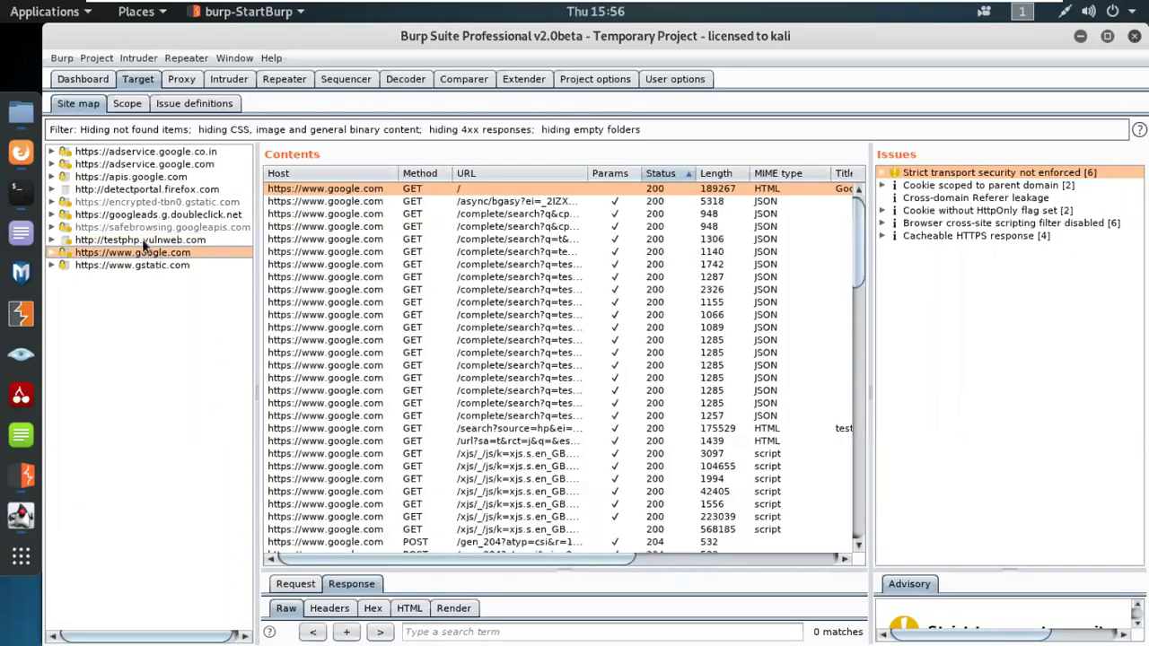
{"action": "left_click", "coordinate": [149, 240]}
Step: Sort testphp.vulnweb.com's requests by Params, widen Host, and select POST /search.php?test=query
{"action": "left_click", "coordinate": [618, 176]}
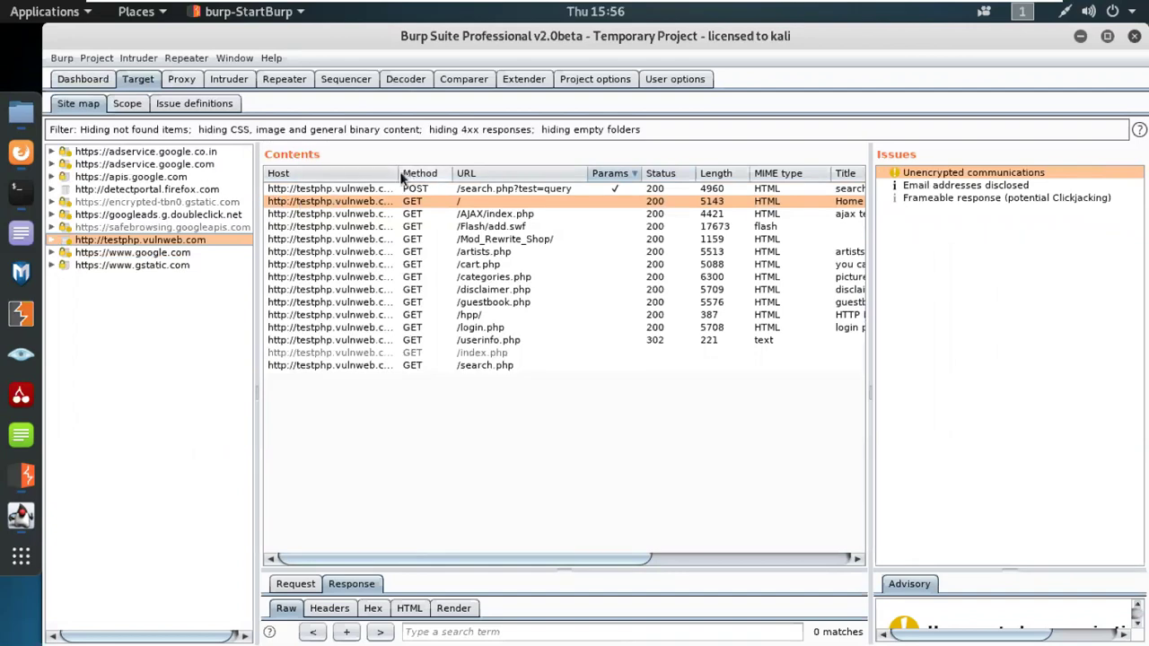
{"action": "mouse_move", "coordinate": [402, 176]}
{"action": "left_mouse_down"}
{"action": "mouse_move", "coordinate": [428, 184]}
{"action": "mouse_move", "coordinate": [411, 194]}
{"action": "left_mouse_up"}
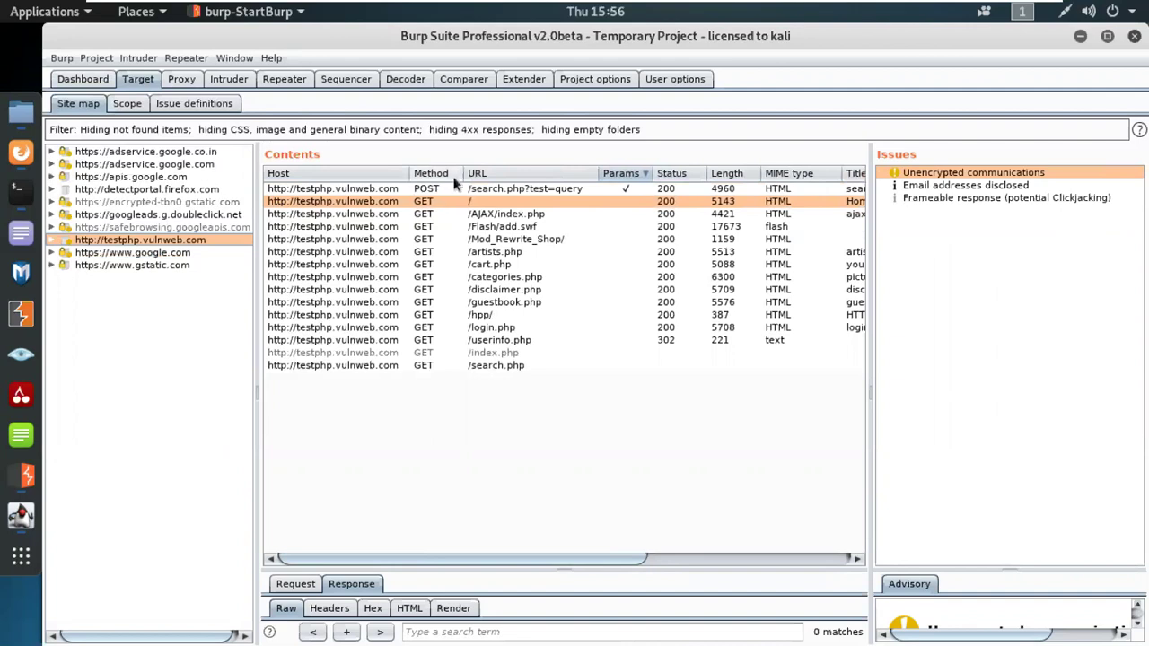
{"action": "left_click", "coordinate": [584, 190]}
{"action": "key", "text": "Down"}
{"action": "key", "text": "Down"}
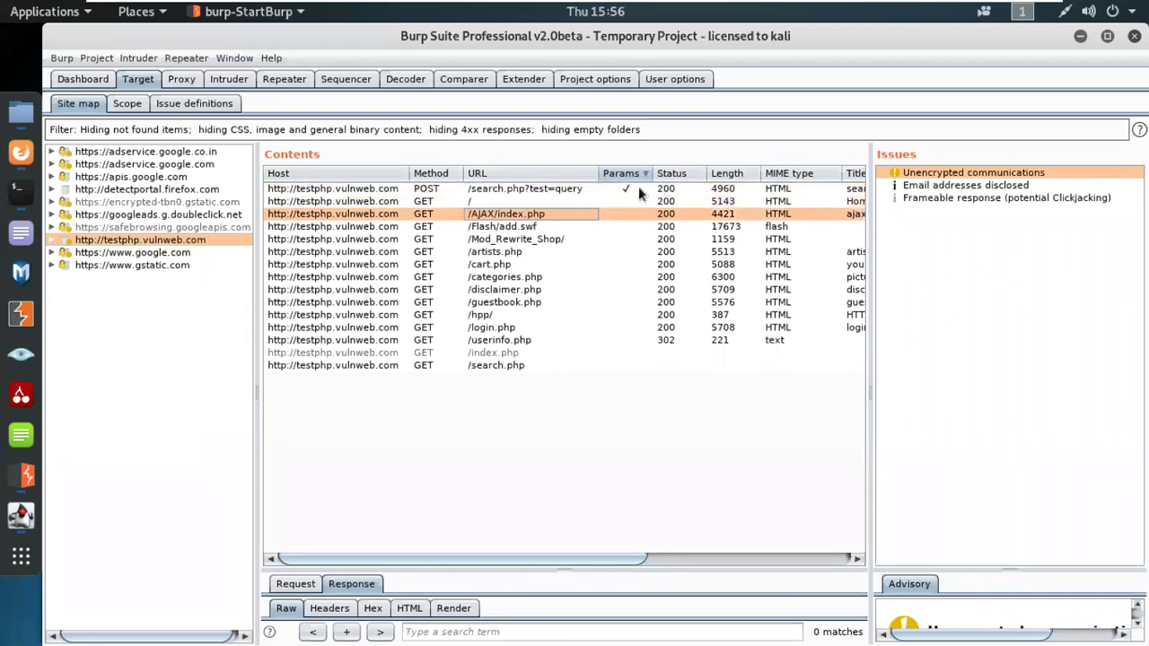
Step: Resize the Params column, request list and issues panes so full titles and response details show
{"action": "left_click_drag", "start_coordinate": [655, 174], "coordinate": [702, 179]}
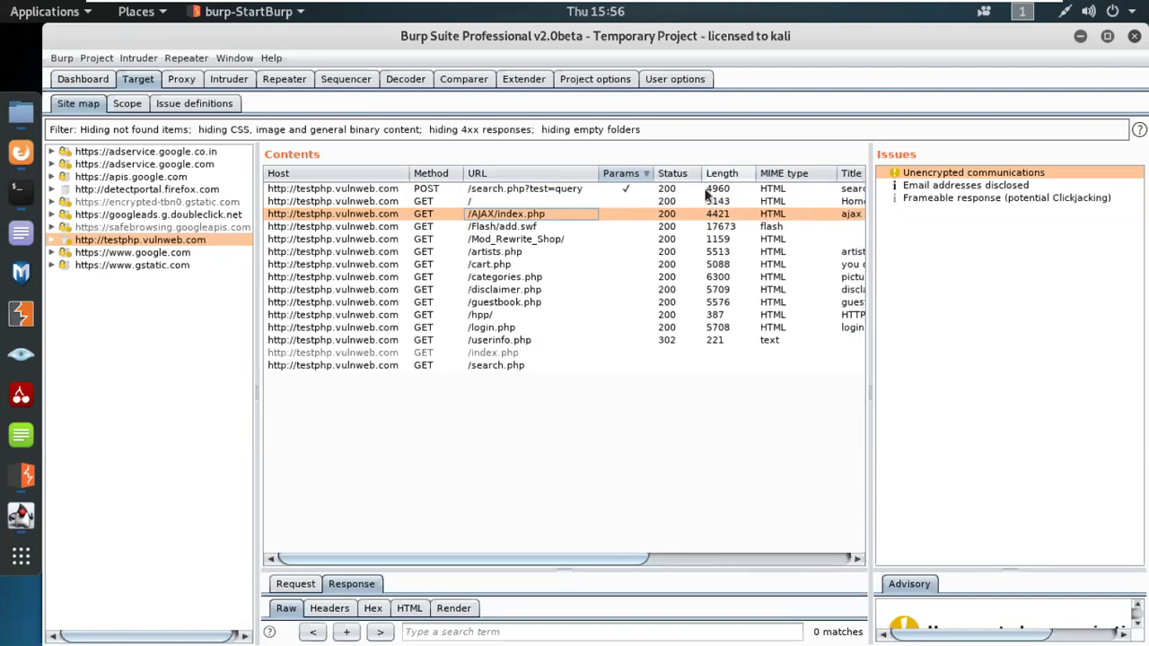
{"action": "left_click_drag", "start_coordinate": [868, 159], "coordinate": [1146, 176]}
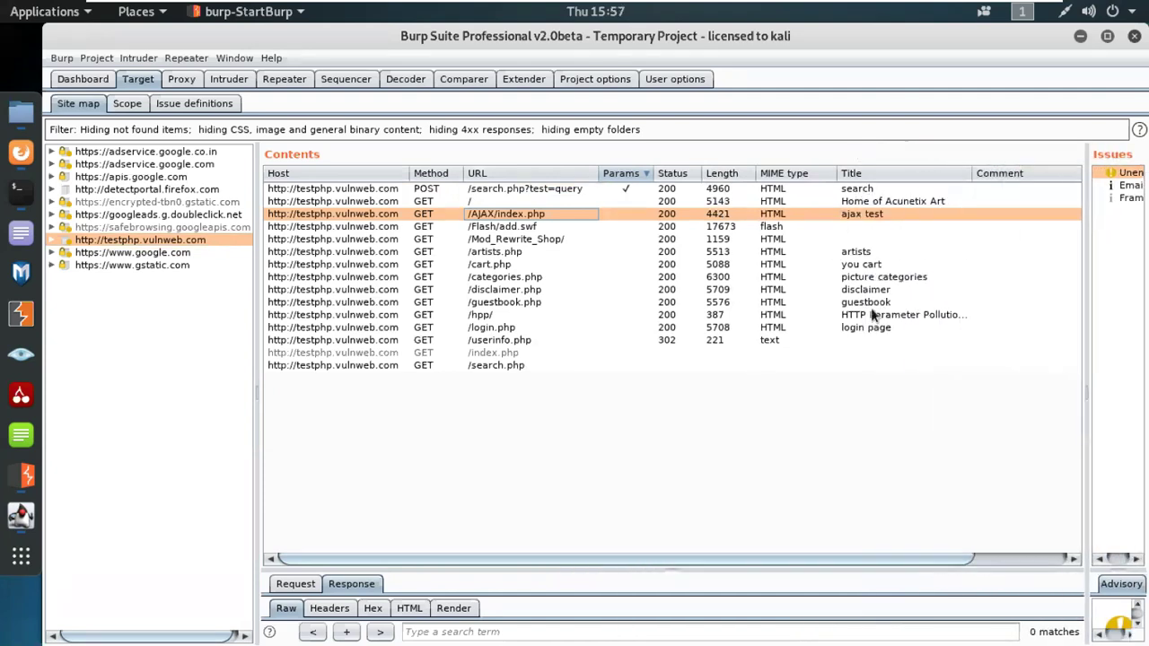
{"action": "left_click_drag", "start_coordinate": [1086, 269], "coordinate": [995, 306]}
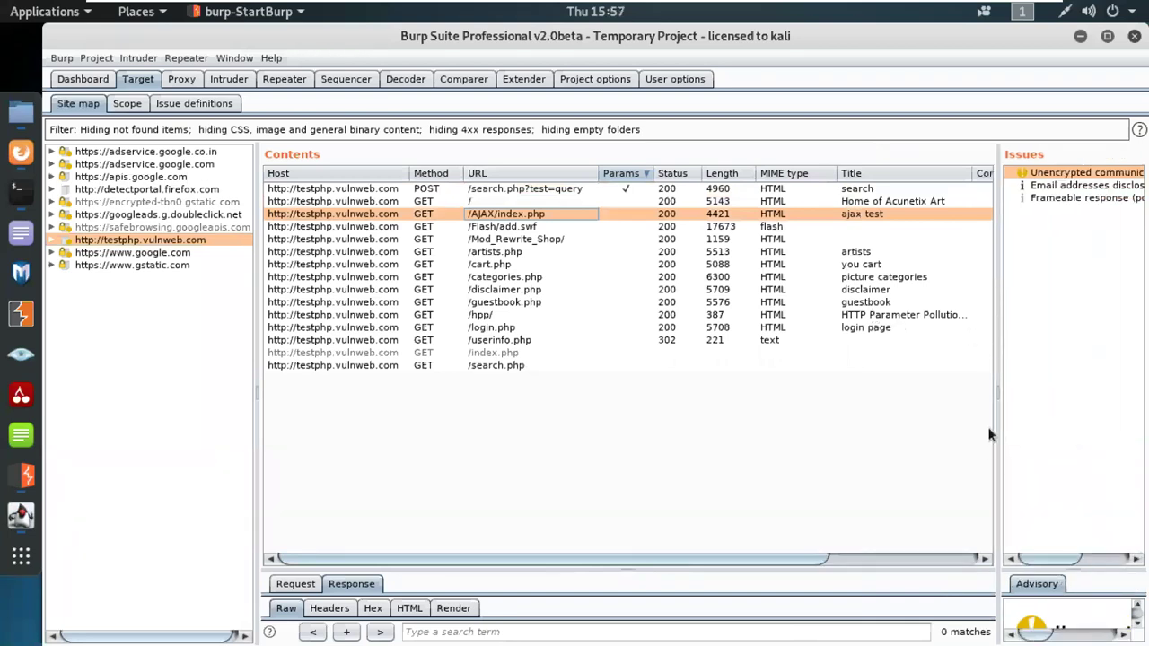
{"action": "left_click_drag", "start_coordinate": [993, 384], "coordinate": [892, 380]}
{"action": "left_click_drag", "start_coordinate": [575, 567], "coordinate": [575, 390]}
Step: View the responses for /Mod_Rewrite_Shop/, /artists.php, /categories.php, /guestbook.php and /hpp/
{"action": "left_click", "coordinate": [509, 238]}
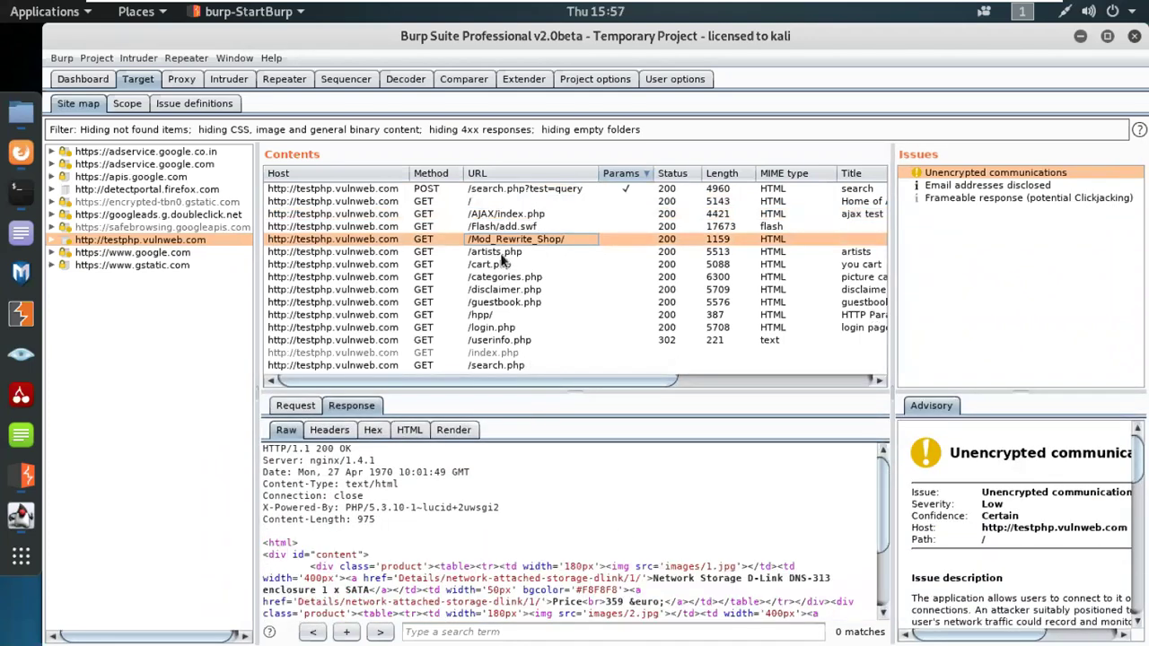
{"action": "left_click", "coordinate": [504, 253]}
{"action": "left_click", "coordinate": [501, 278]}
{"action": "left_click", "coordinate": [509, 303]}
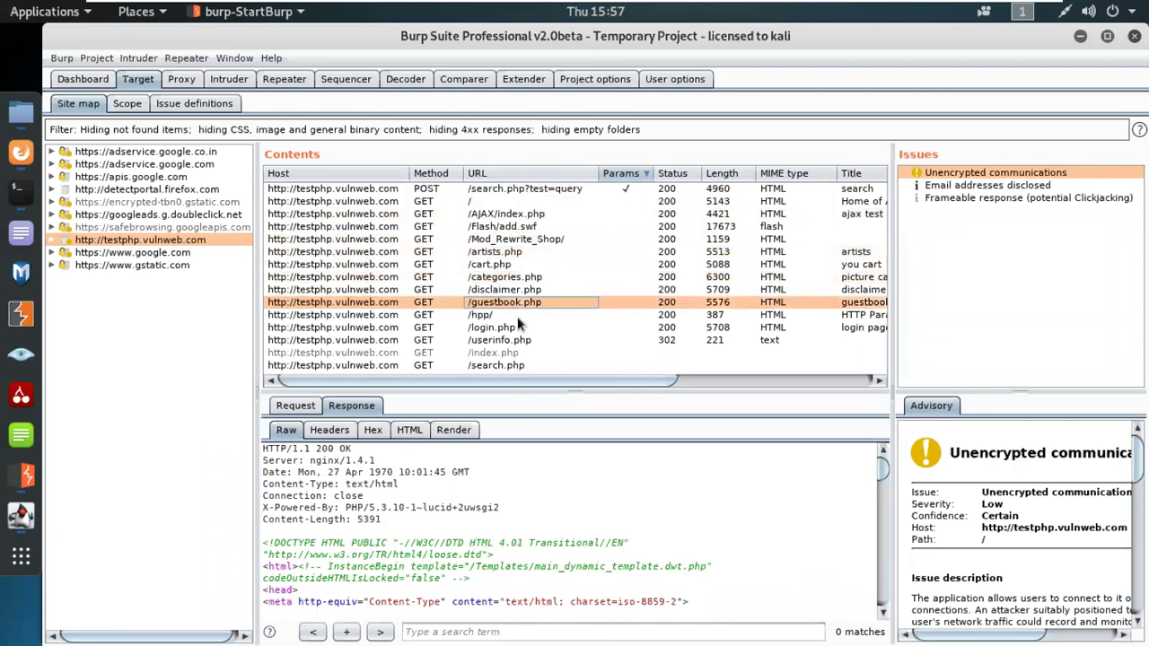
{"action": "left_click", "coordinate": [517, 318]}
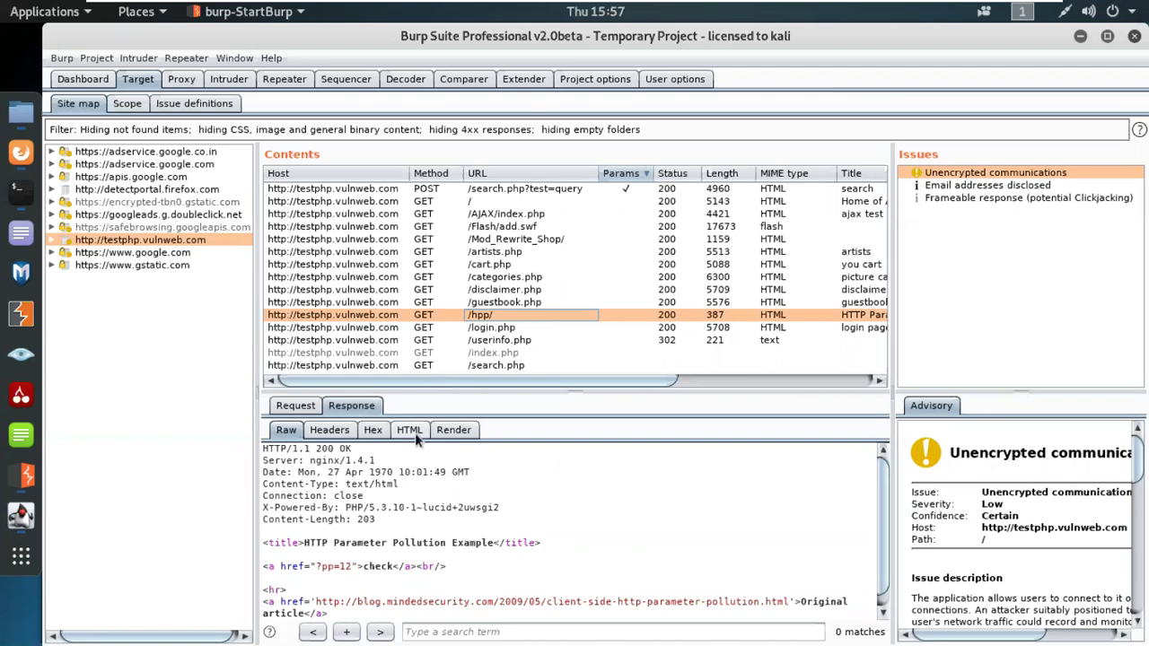
Step: Switch to the Request view and show POST /search.php with searchFor=713182&goButton=go
{"action": "left_click", "coordinate": [297, 406]}
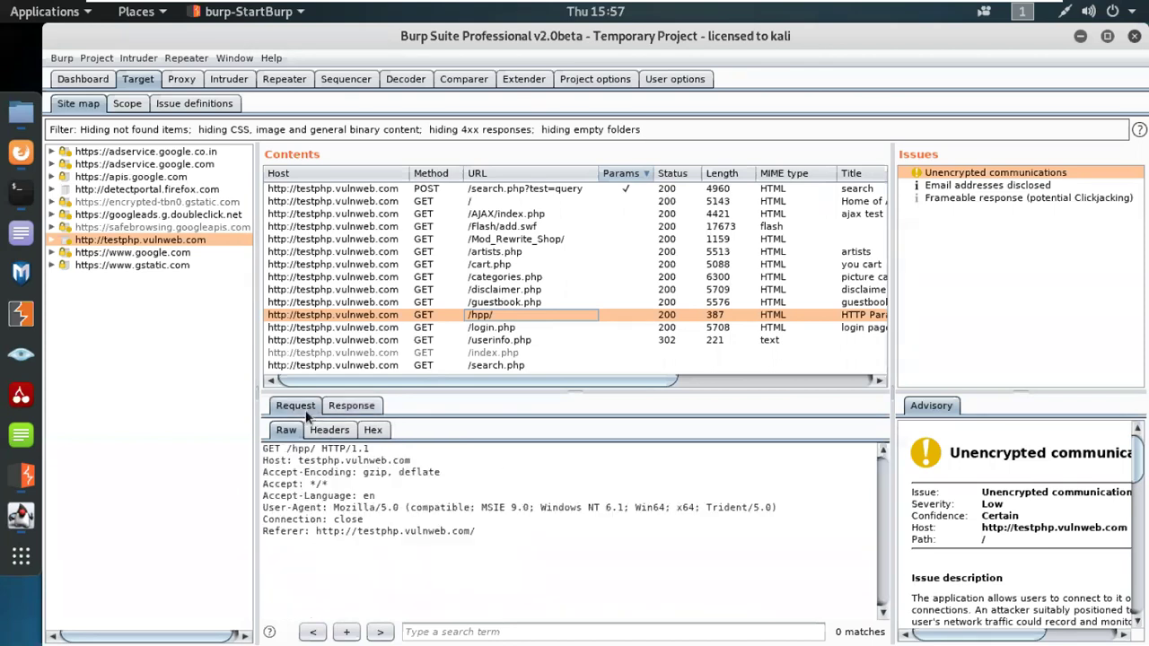
{"action": "left_click", "coordinate": [520, 289]}
{"action": "left_click", "coordinate": [530, 190]}
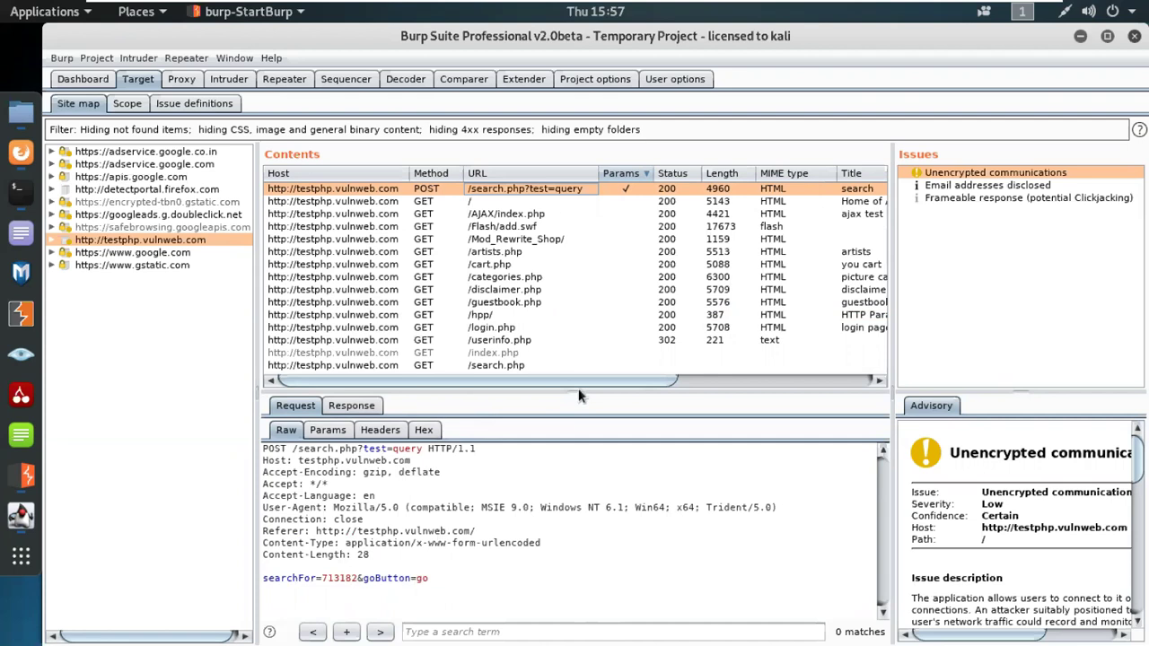
{"action": "left_click_drag", "start_coordinate": [576, 386], "coordinate": [576, 393]}
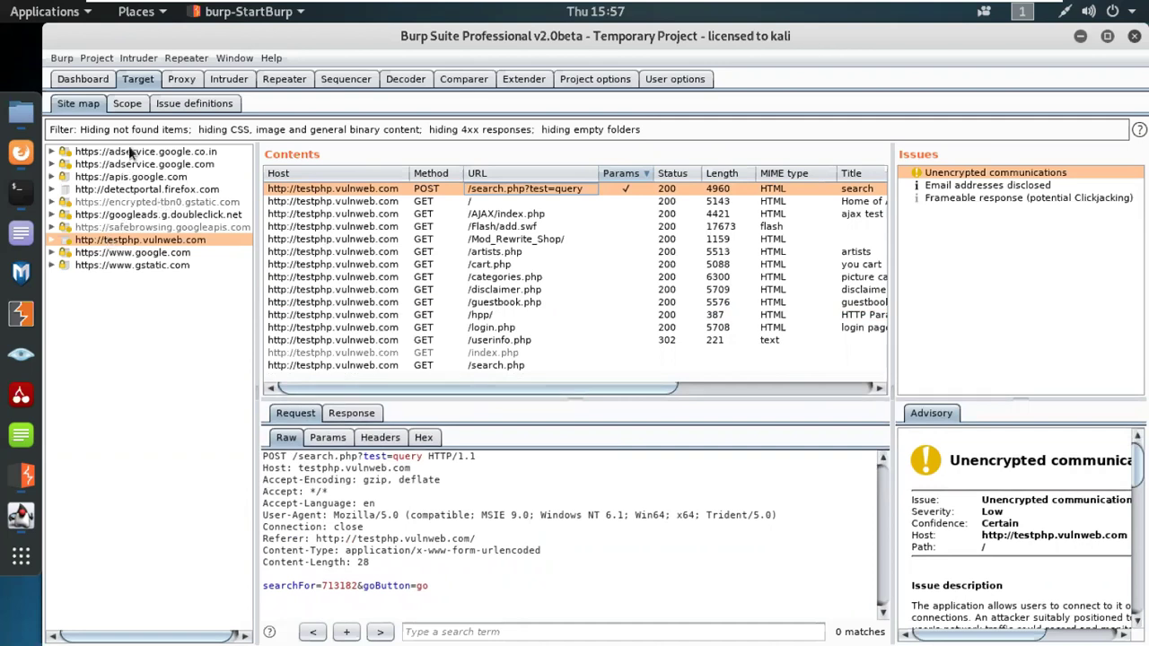
Step: Add testphp.vulnweb.com to the target scope and stop logging out-of-scope proxy traffic
{"action": "left_click", "coordinate": [133, 105]}
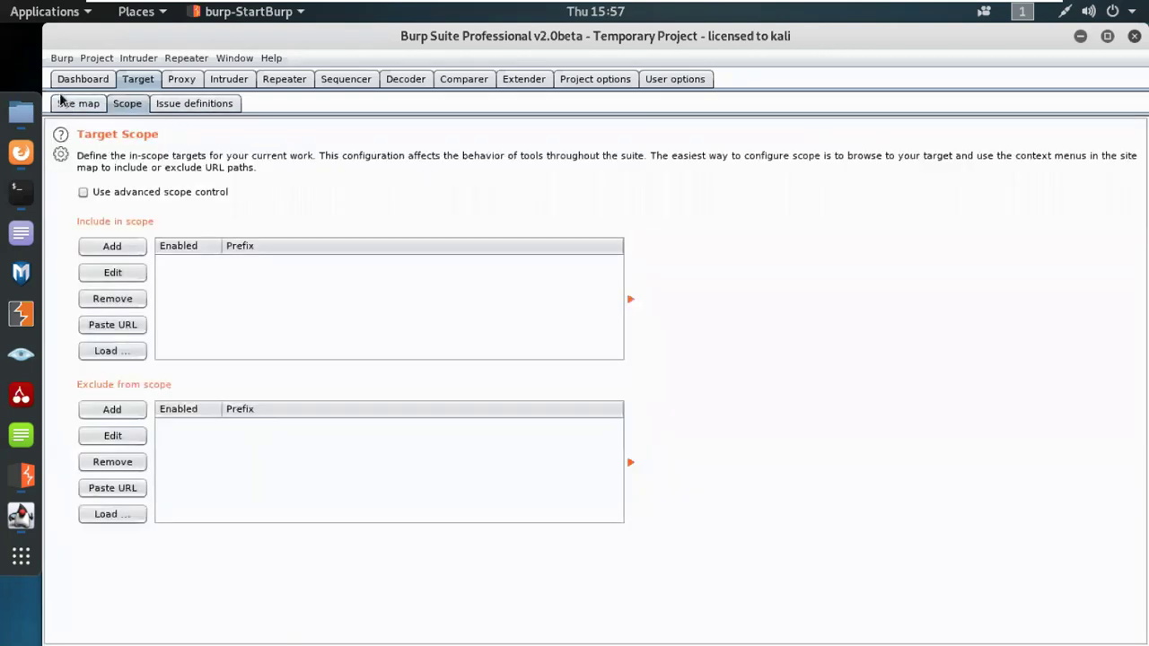
{"action": "left_click", "coordinate": [61, 103]}
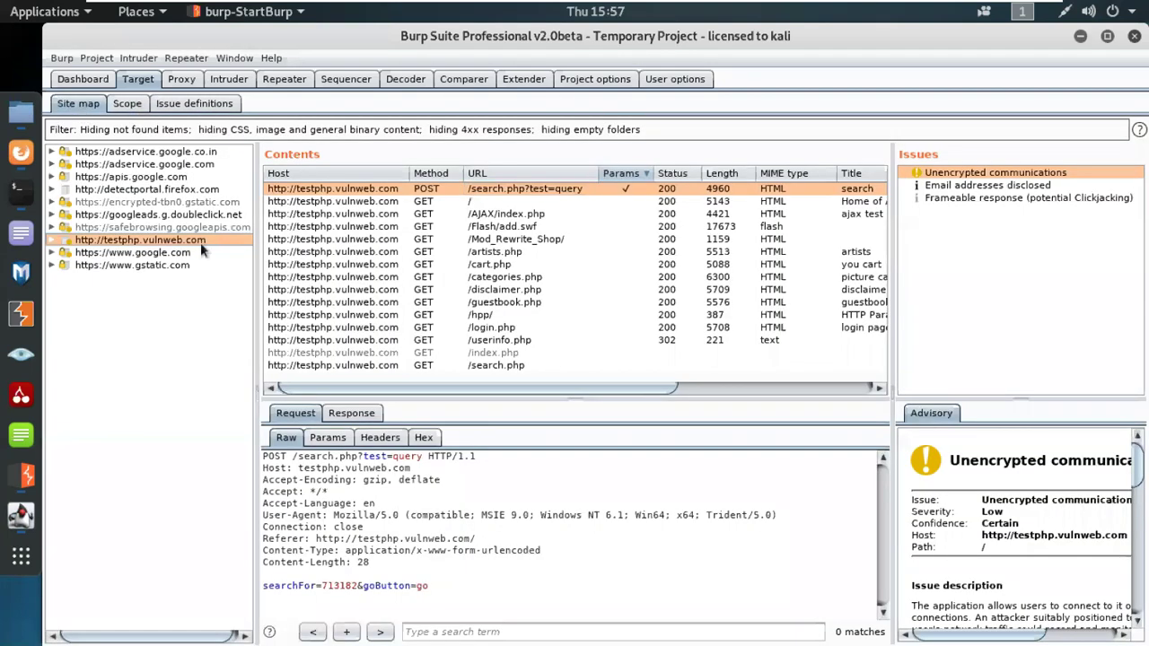
{"action": "right_click", "coordinate": [135, 242]}
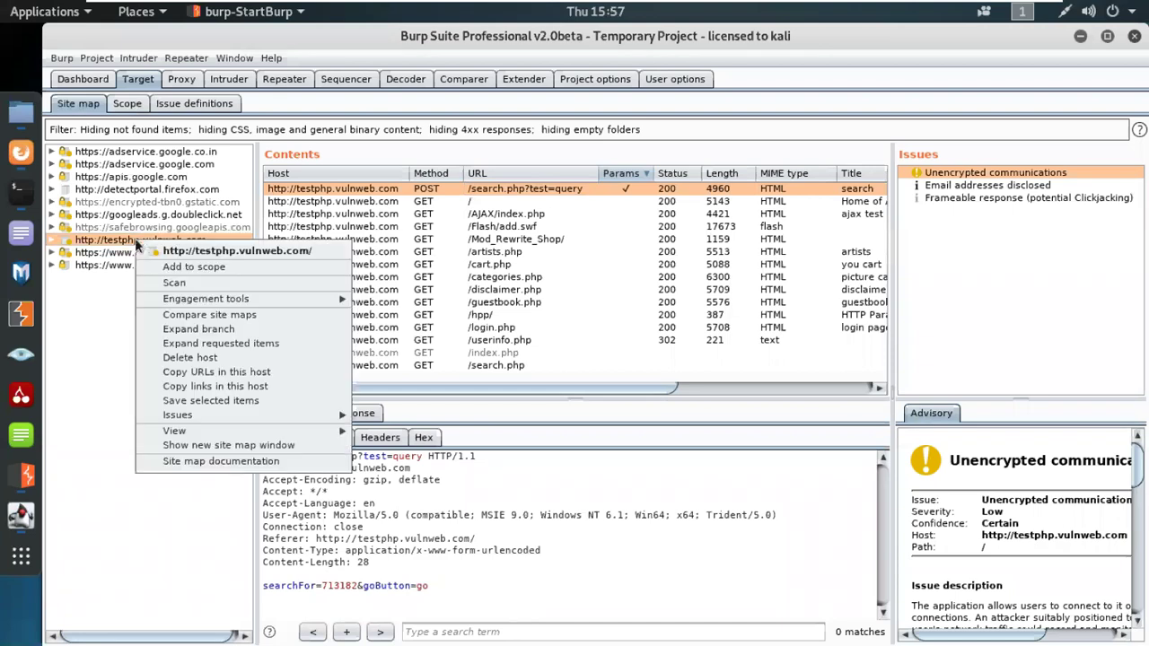
{"action": "left_click", "coordinate": [185, 263]}
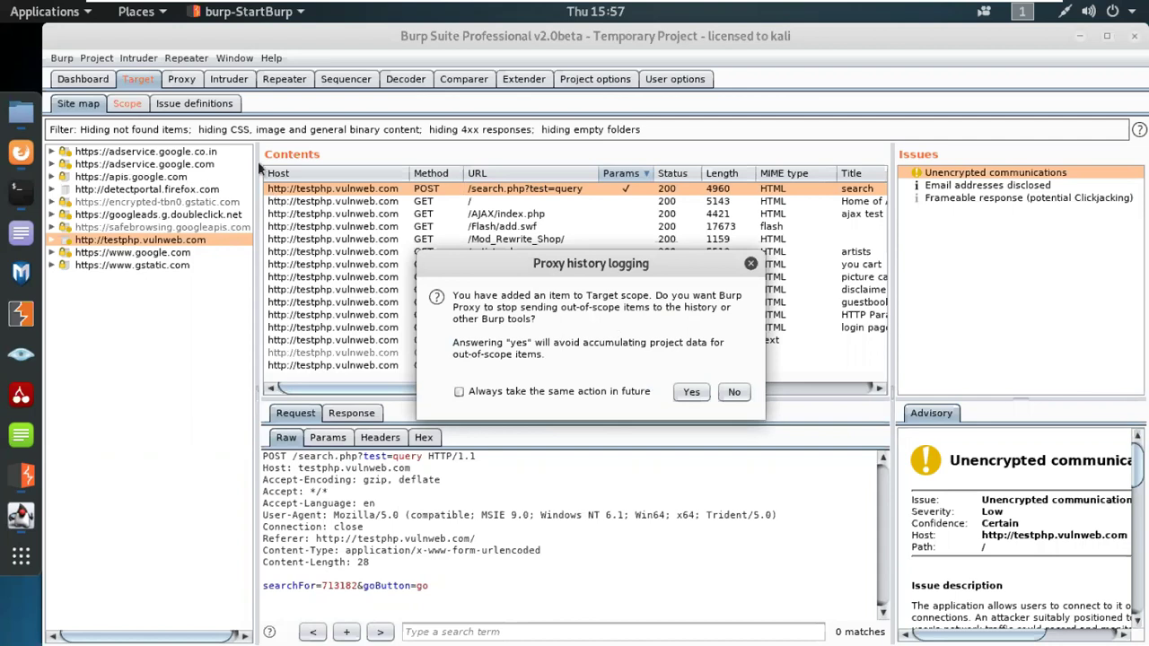
{"action": "left_click", "coordinate": [689, 392]}
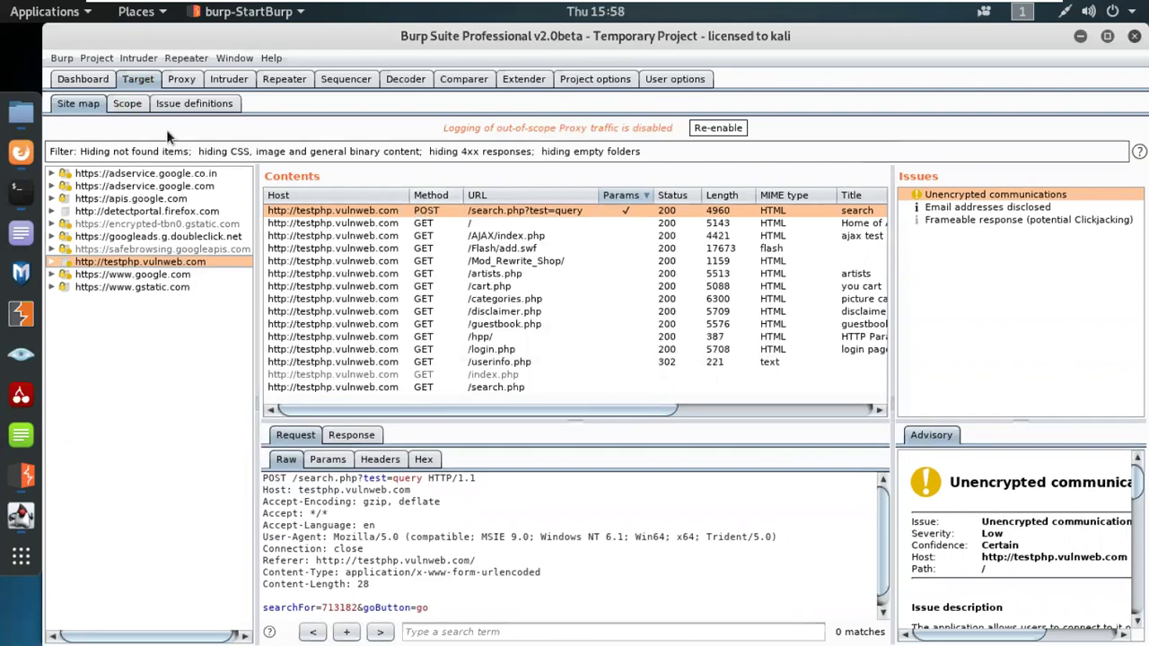
Step: Toggle advanced scope control on and off, then re-enable out-of-scope proxy logging
{"action": "left_click", "coordinate": [127, 103]}
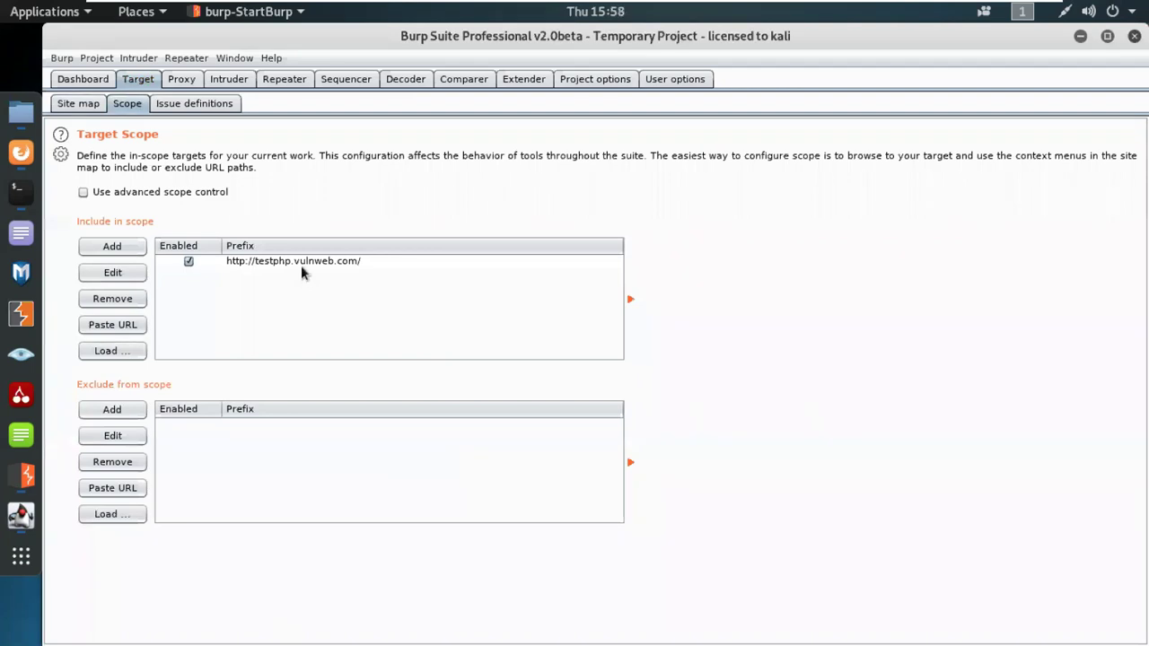
{"action": "left_click", "coordinate": [121, 195]}
{"action": "left_click", "coordinate": [130, 197]}
{"action": "left_click", "coordinate": [219, 106]}
{"action": "left_click", "coordinate": [78, 103]}
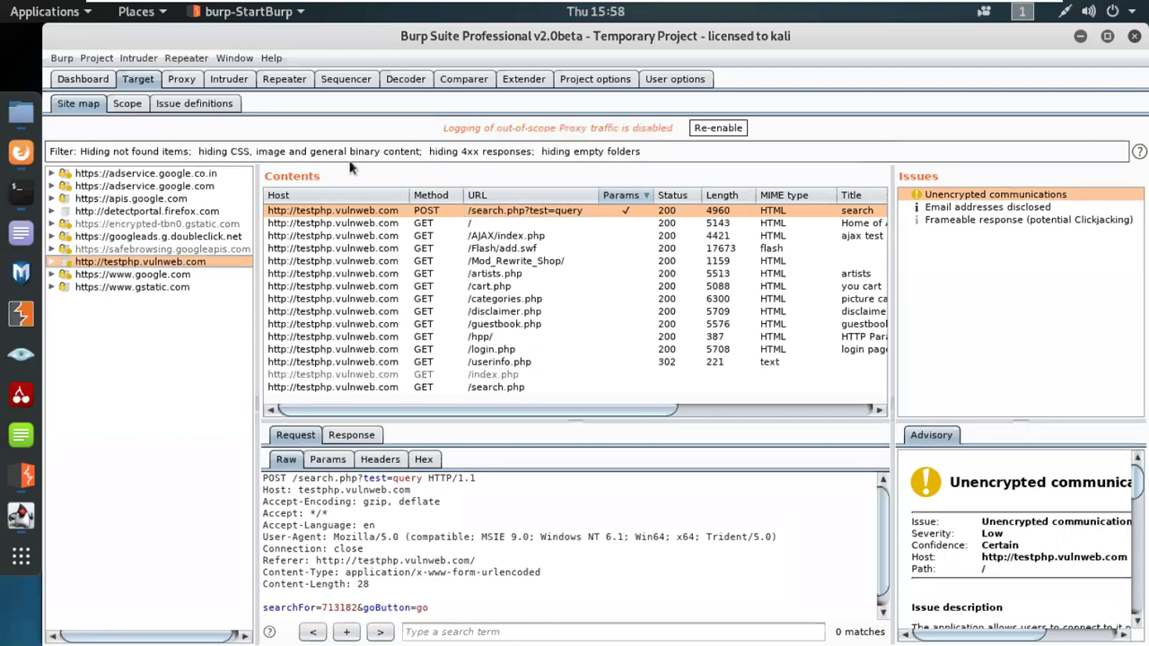
{"action": "left_click", "coordinate": [718, 127]}
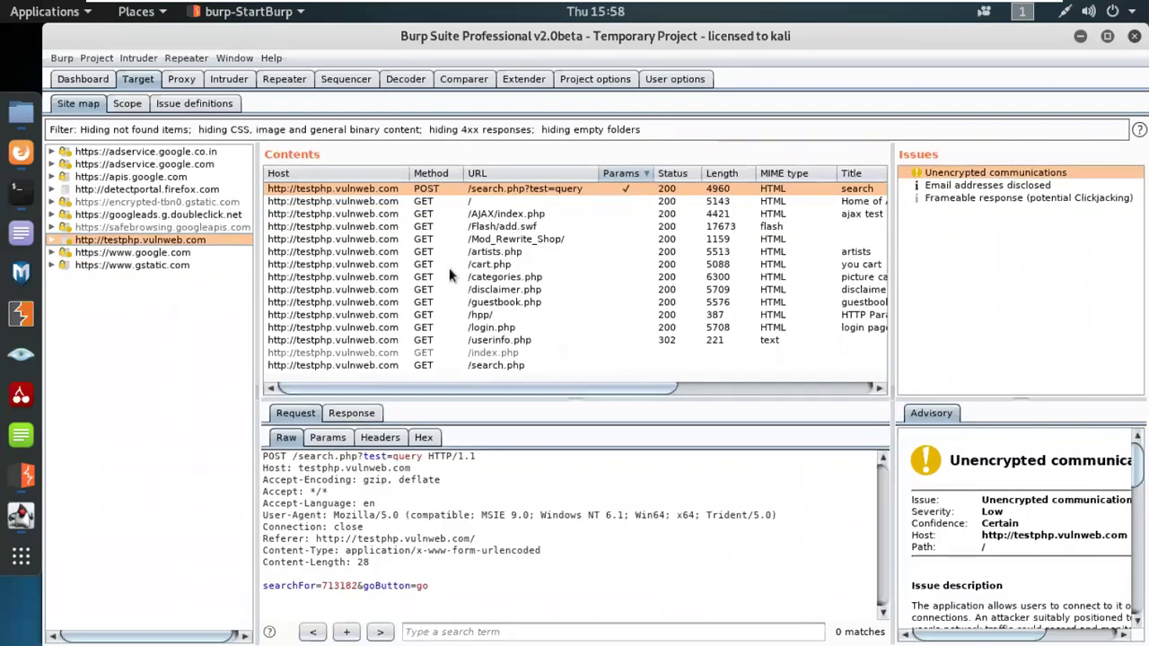
{"action": "left_click", "coordinate": [128, 105]}
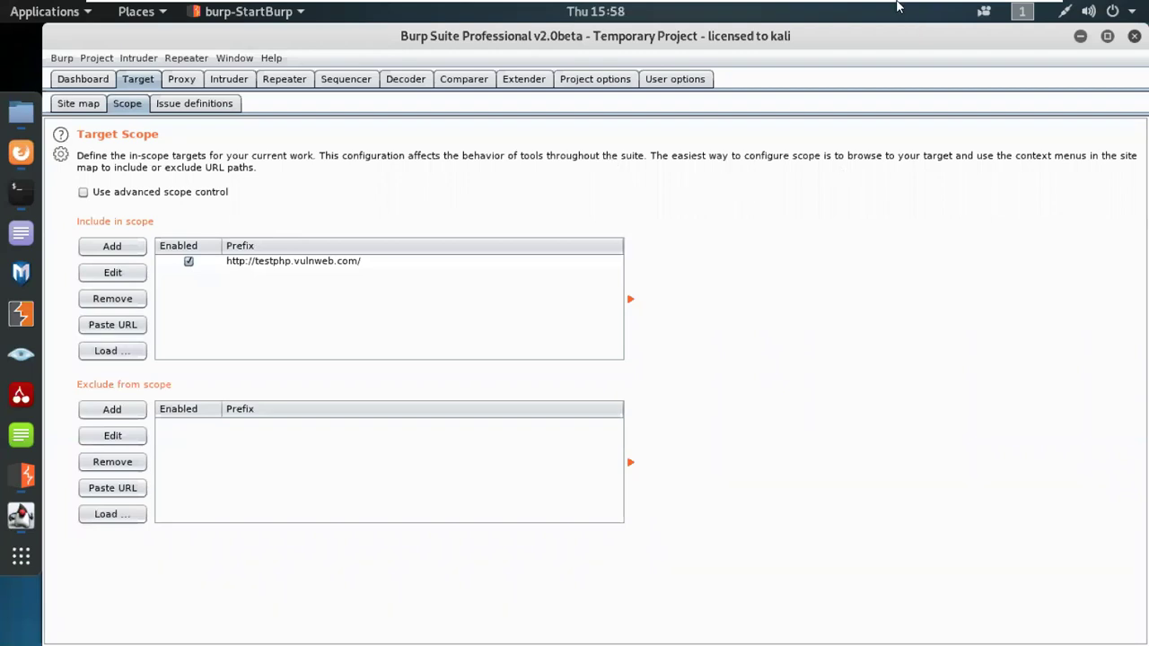
{"action": "left_click", "coordinate": [1006, 9]}
Step: Glance at the cookbook's Spidering with Spider page, then return to Burp's Target Scope settings
{"action": "left_click", "coordinate": [310, 44]}
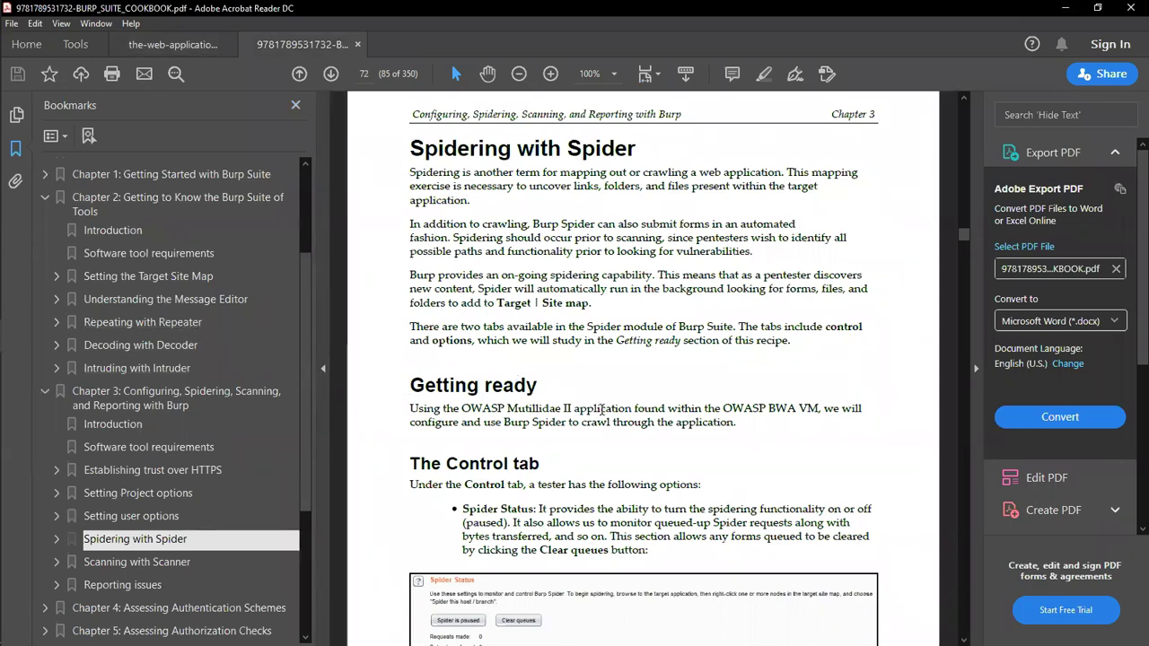
{"action": "left_click", "coordinate": [3, 203]}
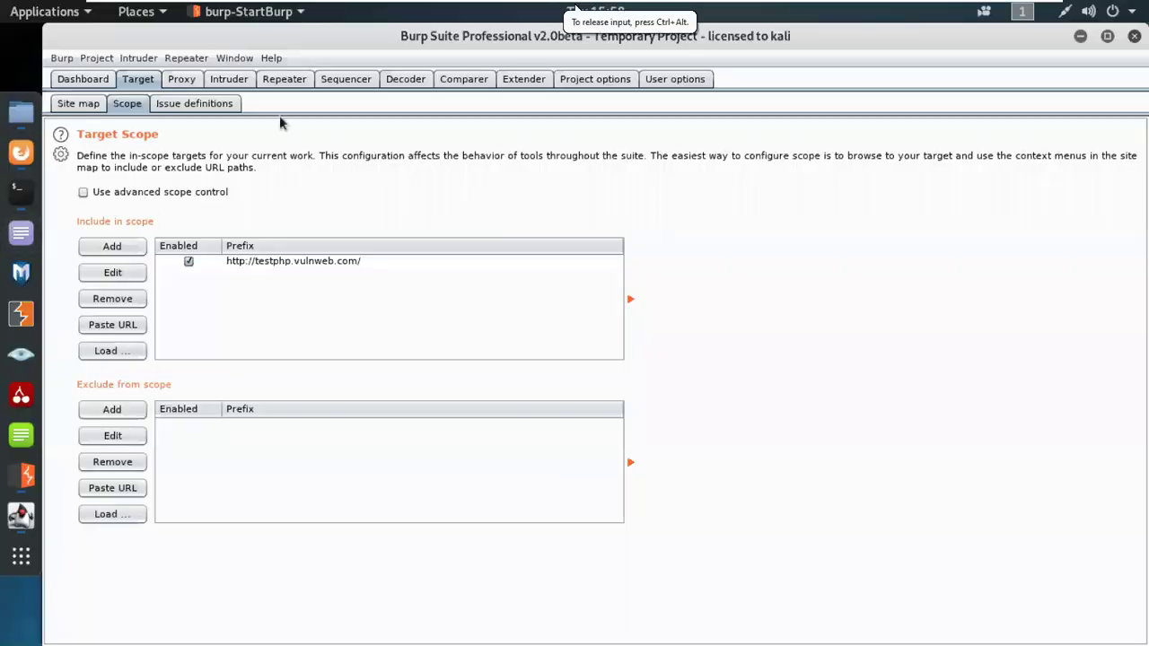
Step: Read the External service interaction (SMTP), OS command injection and SQL injection issue definitions
{"action": "left_click", "coordinate": [189, 105]}
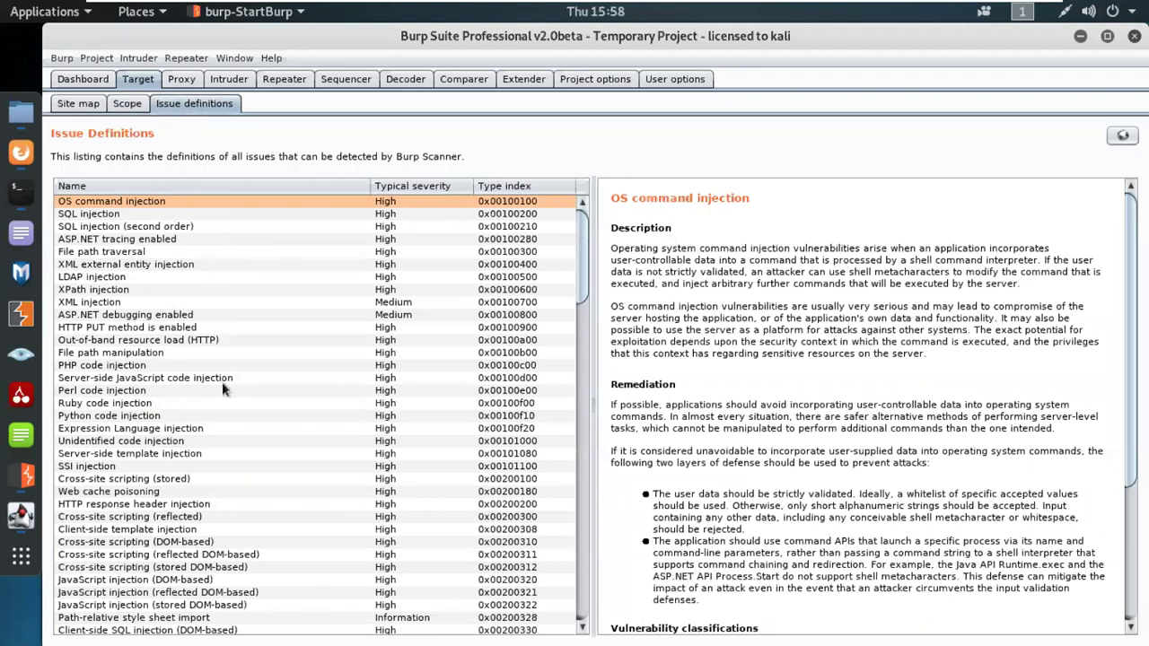
{"action": "scroll", "coordinate": [218, 462], "scroll_direction": "down", "scroll_amount": 12}
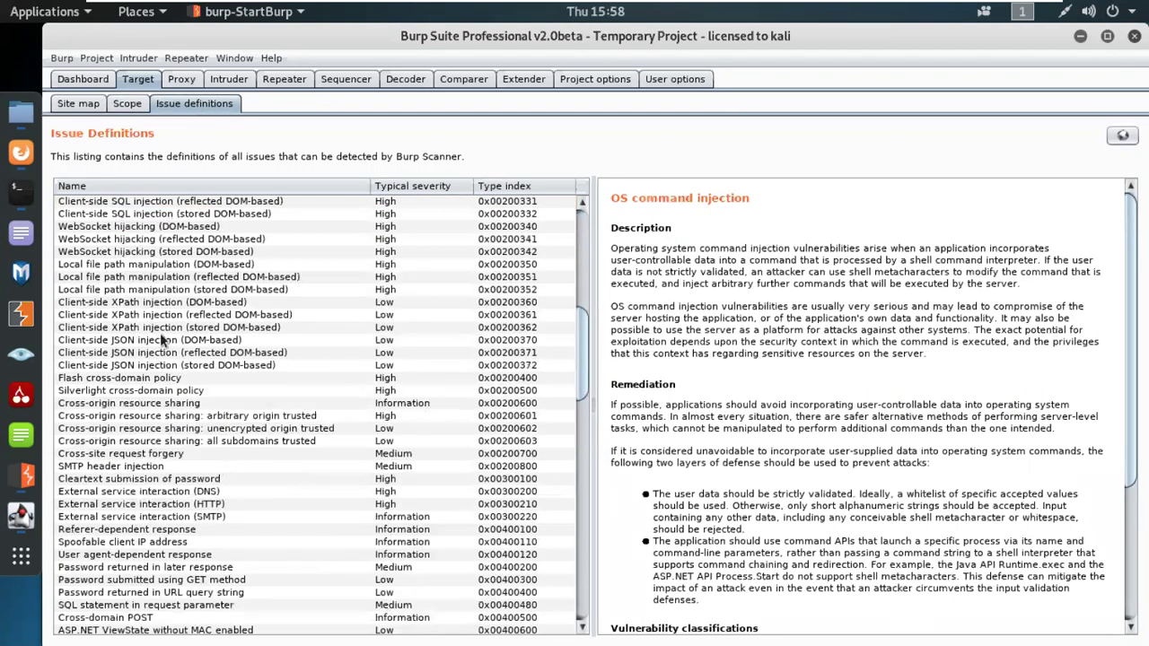
{"action": "left_click", "coordinate": [178, 517]}
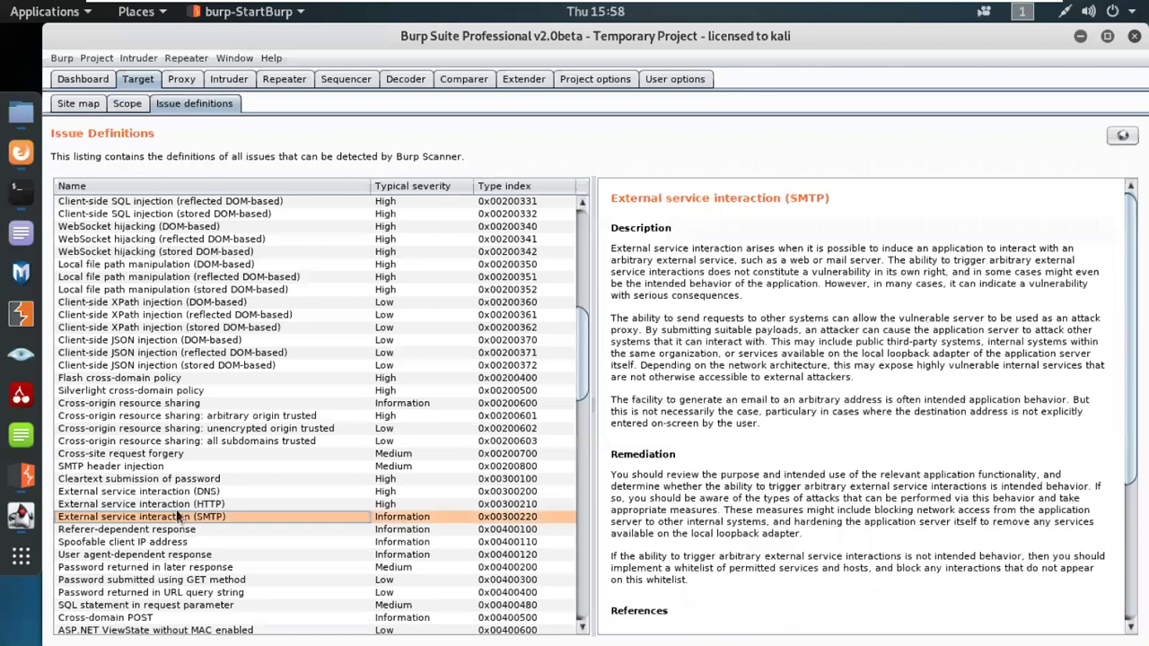
{"action": "scroll", "coordinate": [184, 448], "scroll_direction": "up", "scroll_amount": 12}
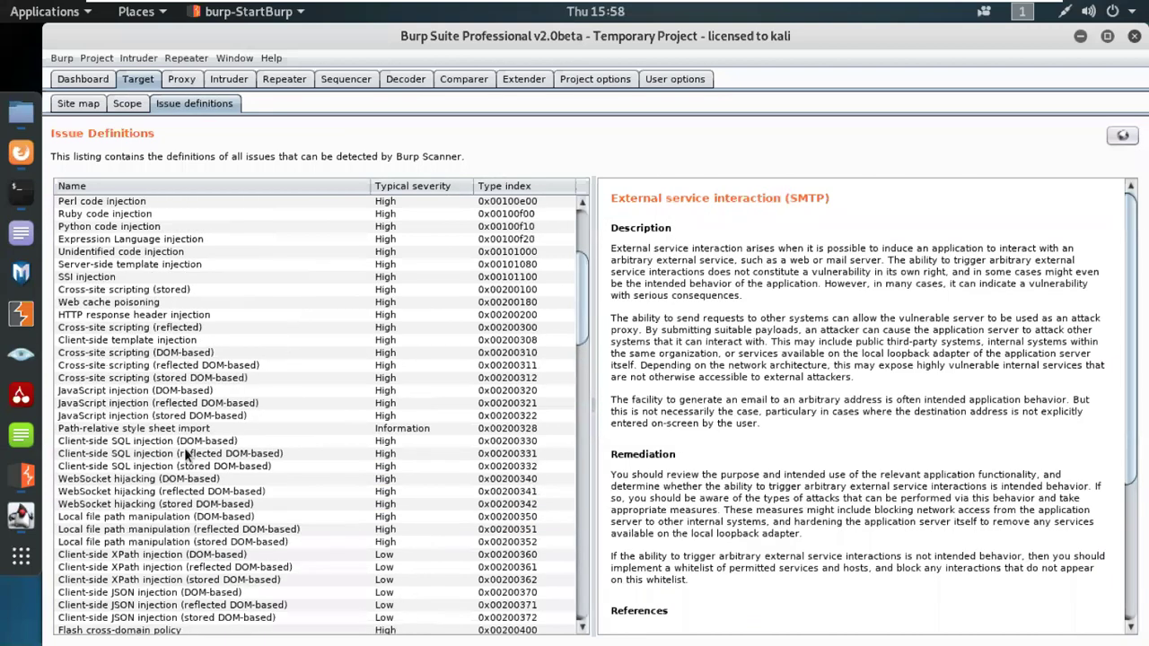
{"action": "left_click", "coordinate": [130, 203]}
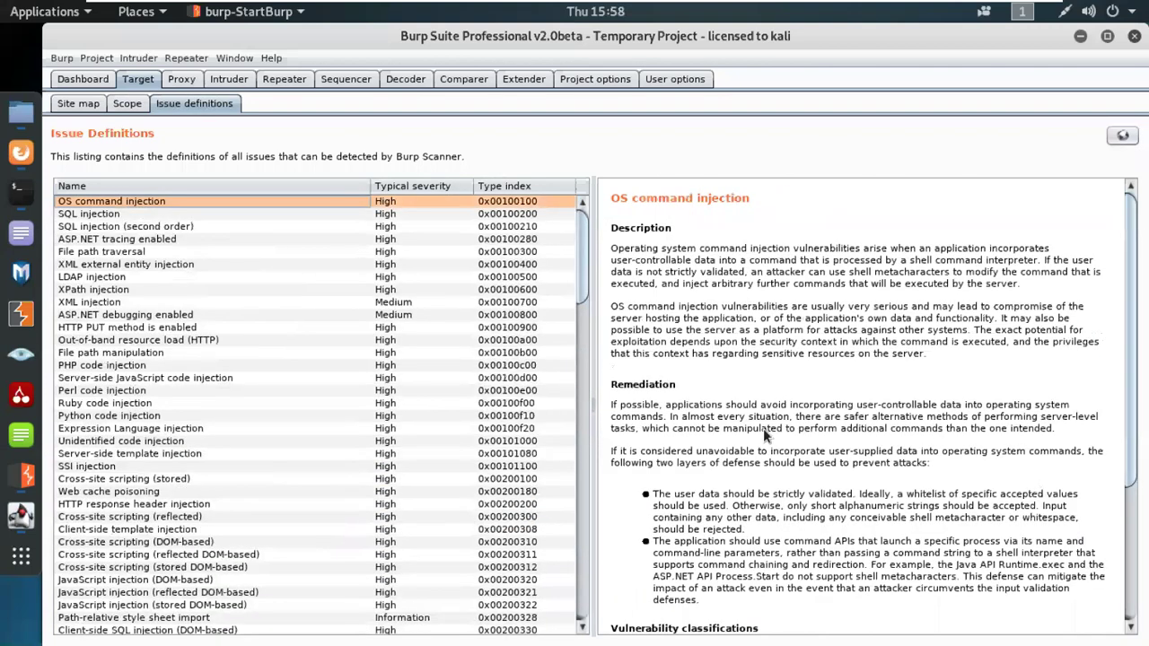
{"action": "scroll", "coordinate": [763, 428], "scroll_direction": "down", "scroll_amount": 5}
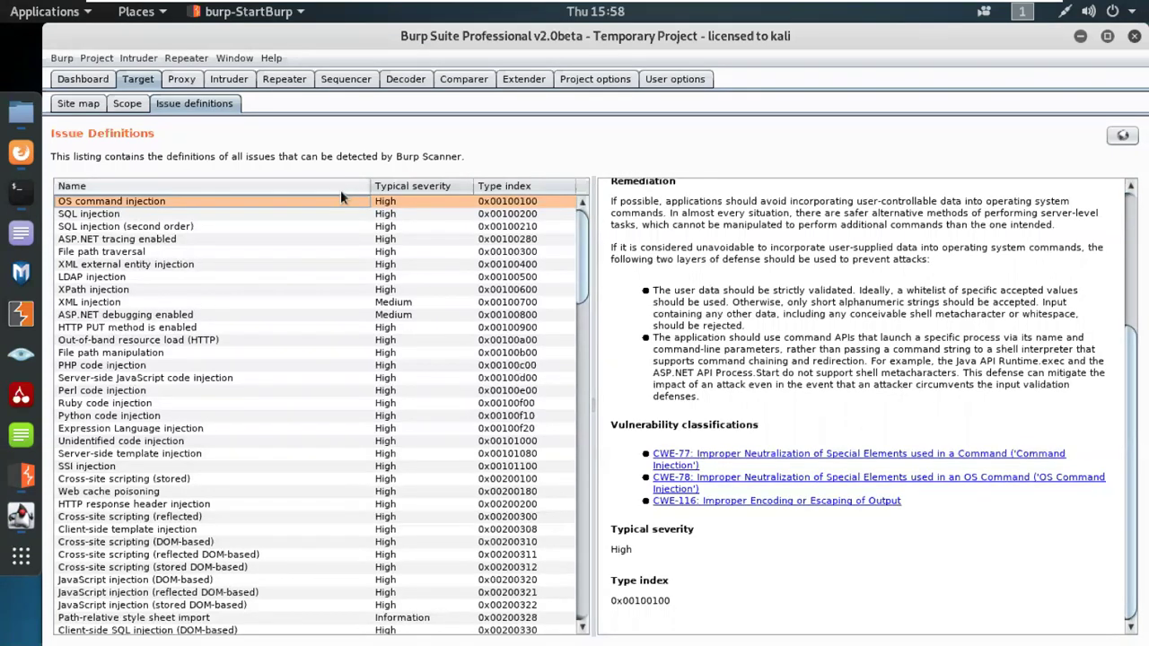
{"action": "left_click", "coordinate": [122, 206]}
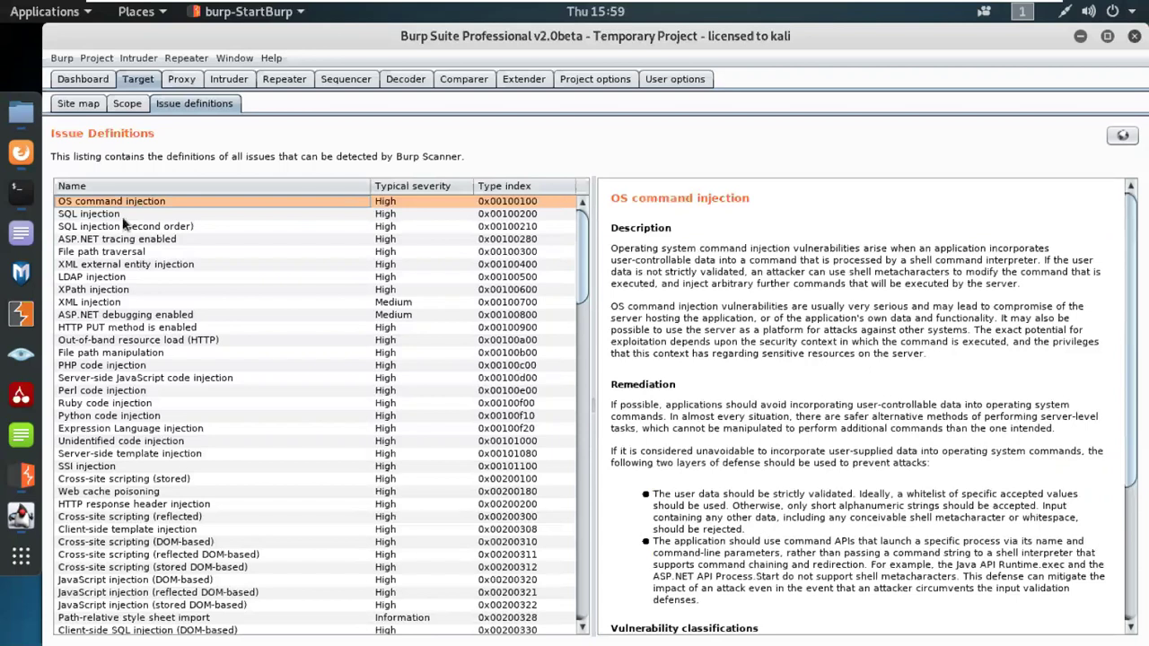
{"action": "left_click", "coordinate": [127, 212]}
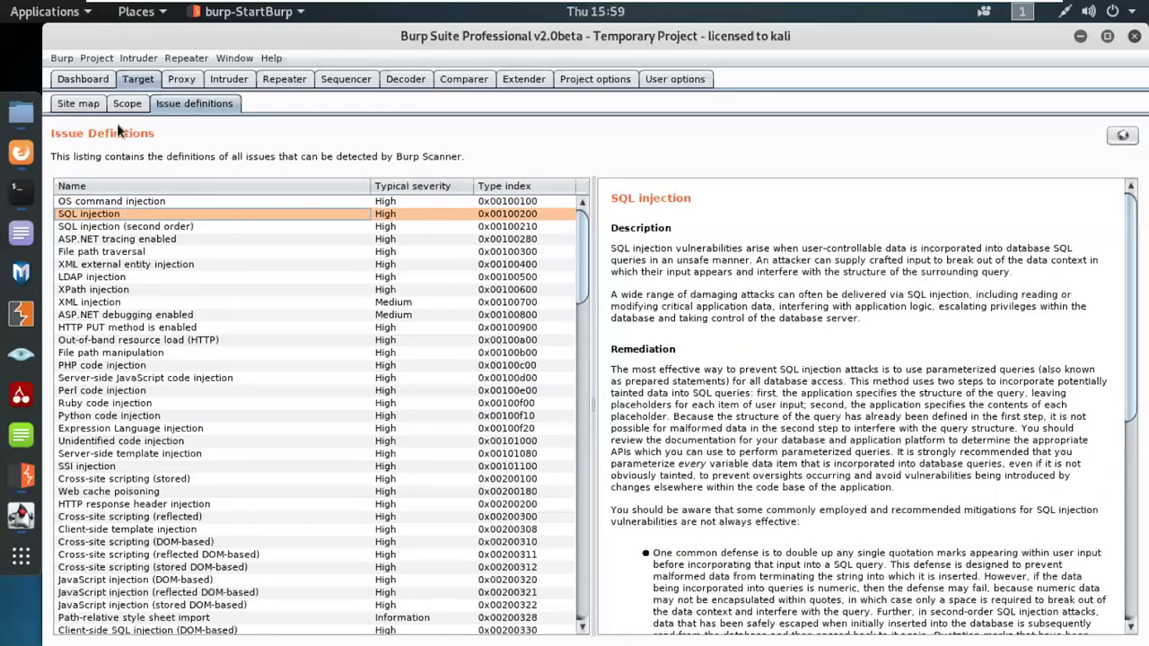
{"action": "left_click", "coordinate": [78, 103]}
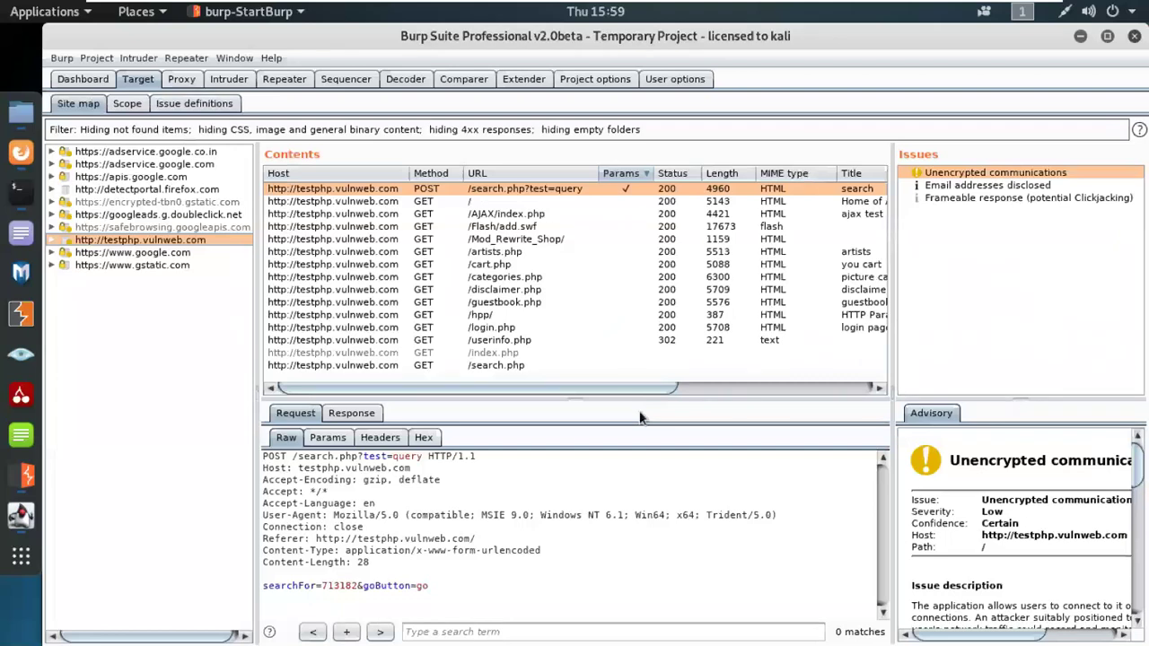
Step: Make the site map's Contents table taller and the Issues pane slightly wider
{"action": "left_click", "coordinate": [101, 79]}
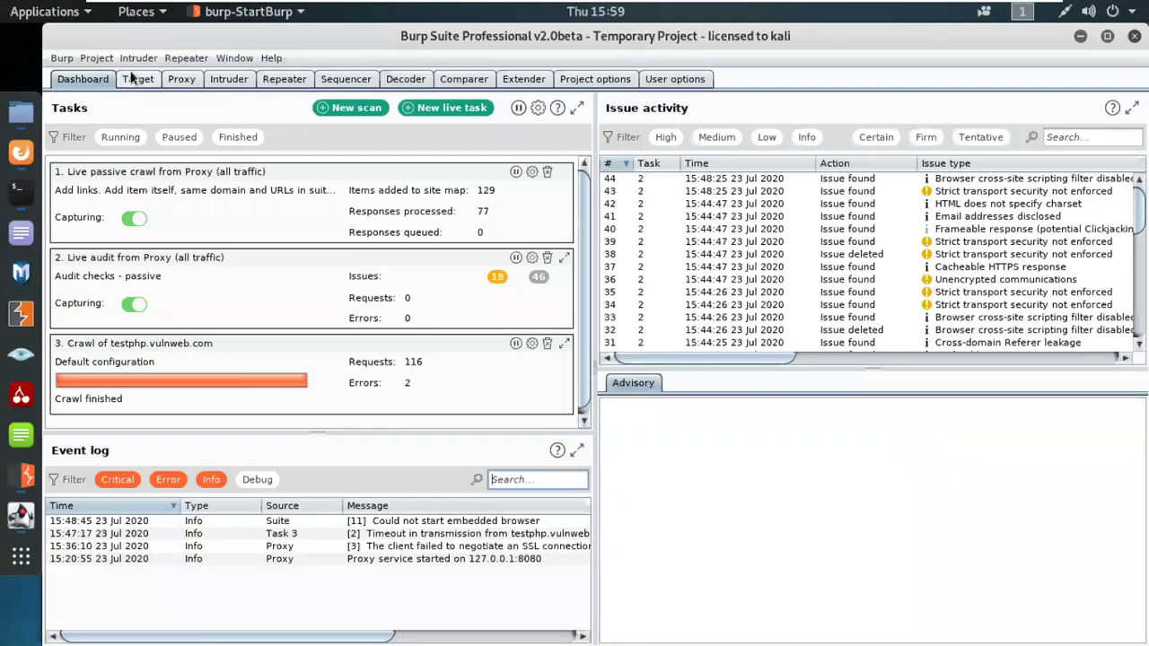
{"action": "left_click", "coordinate": [132, 79]}
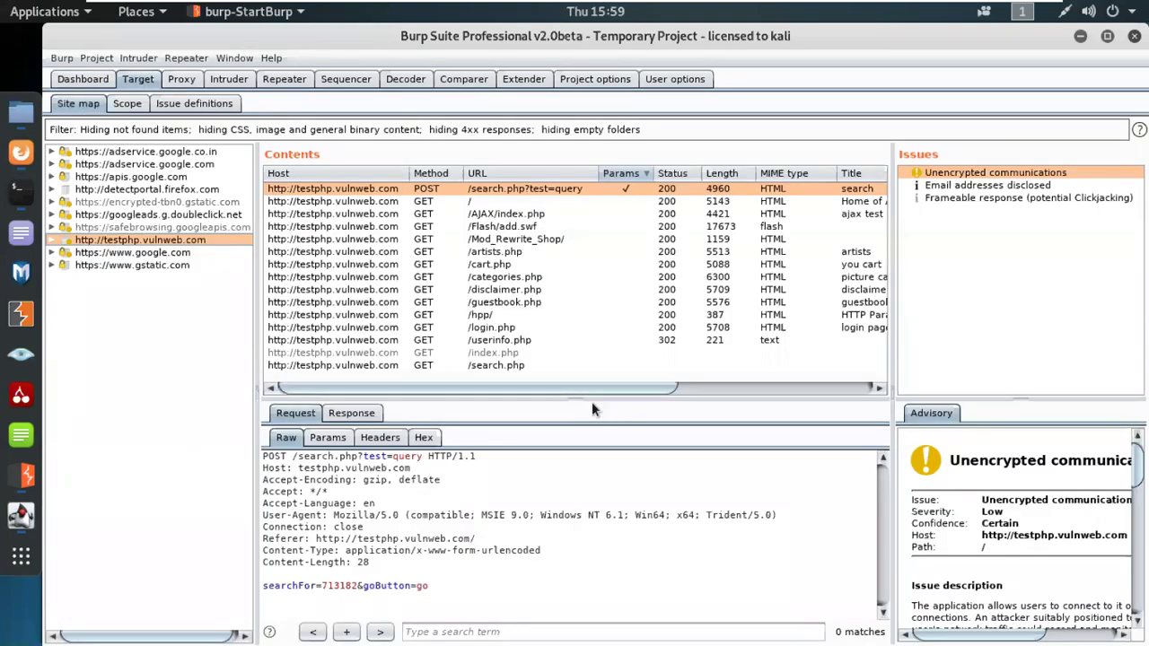
{"action": "left_click_drag", "start_coordinate": [592, 401], "coordinate": [592, 453]}
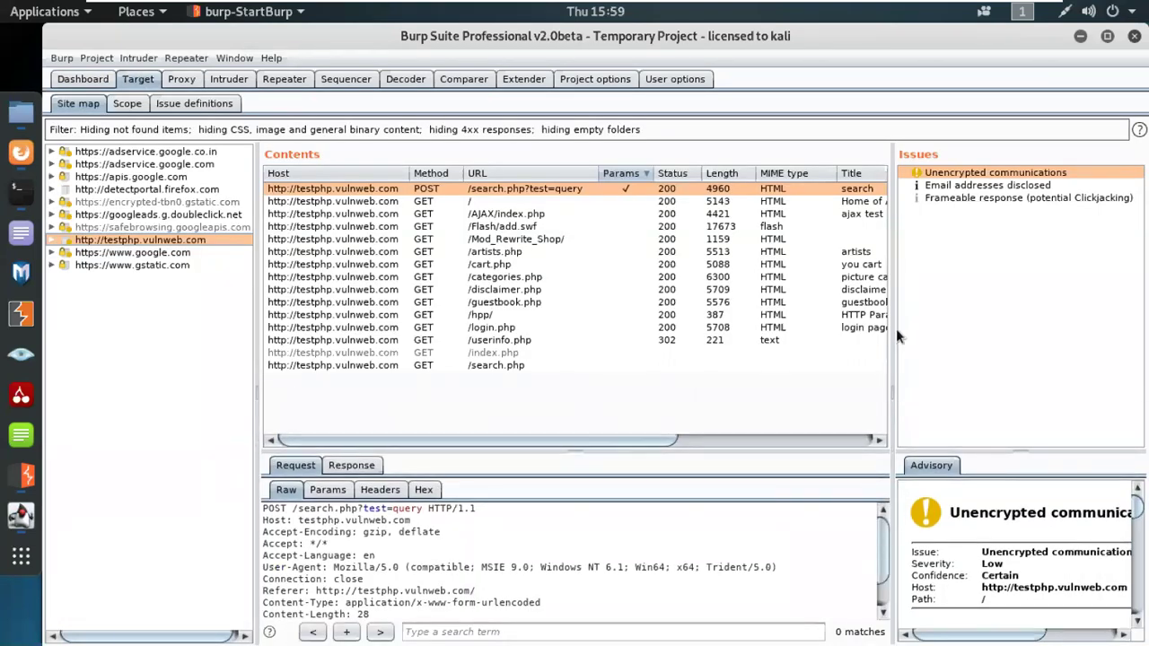
{"action": "left_click_drag", "start_coordinate": [892, 327], "coordinate": [859, 310]}
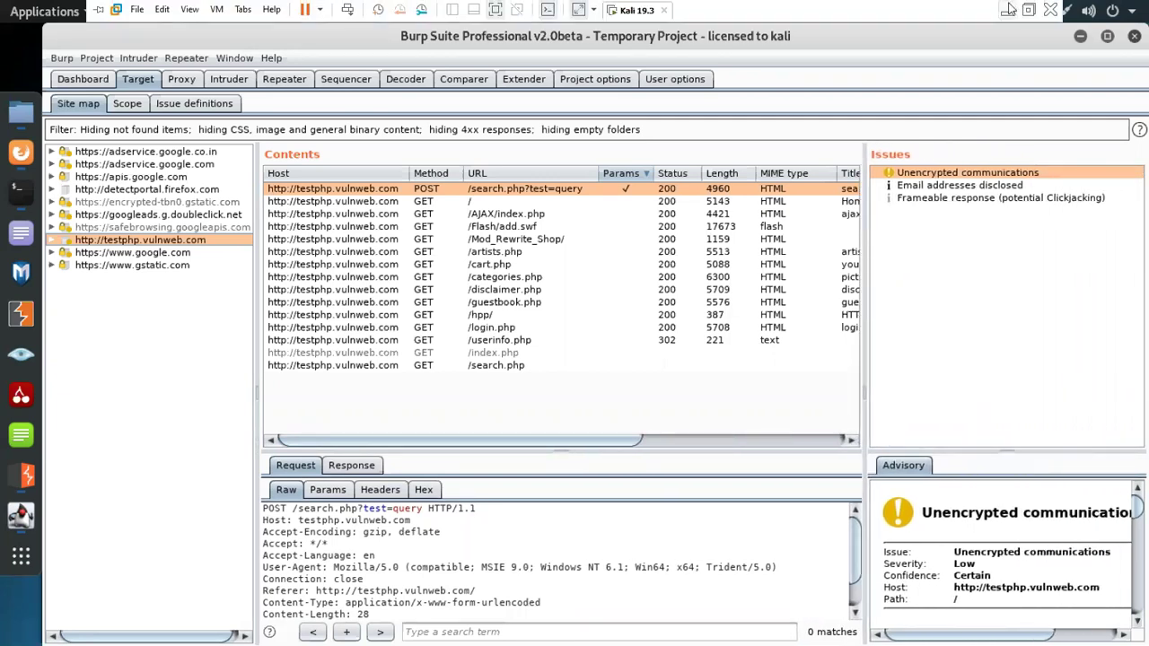
{"action": "left_click", "coordinate": [1009, 9]}
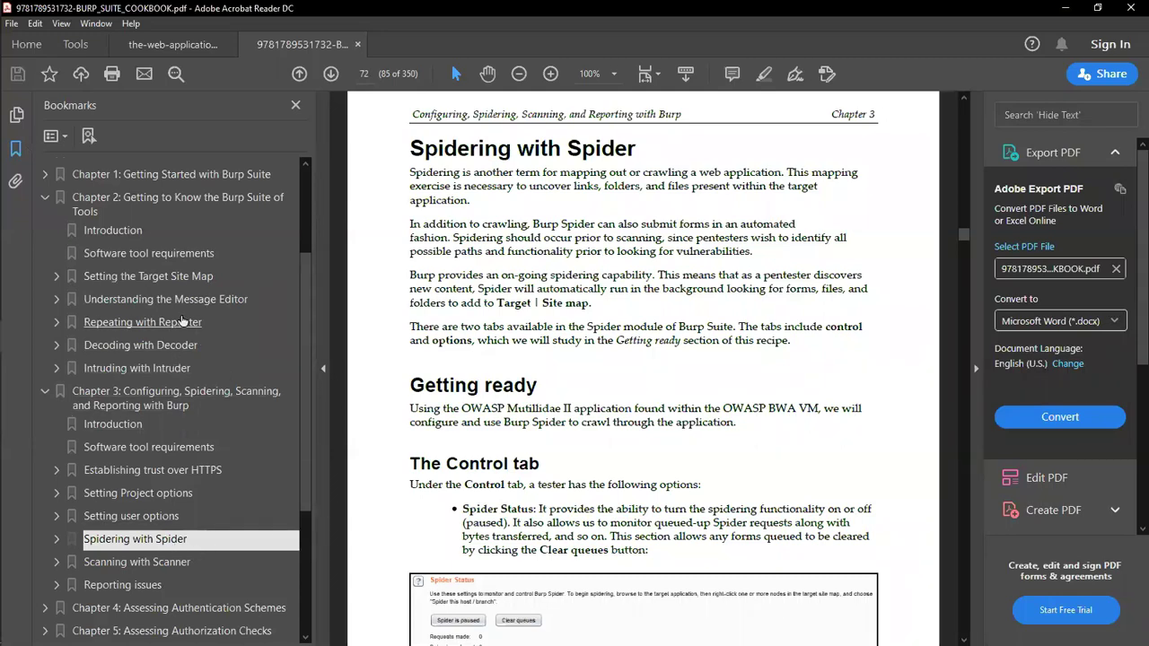
Step: Read the cookbook's Repeating with Repeater section on page 33, then minimize Acrobat for Burp
{"action": "left_click", "coordinate": [182, 321]}
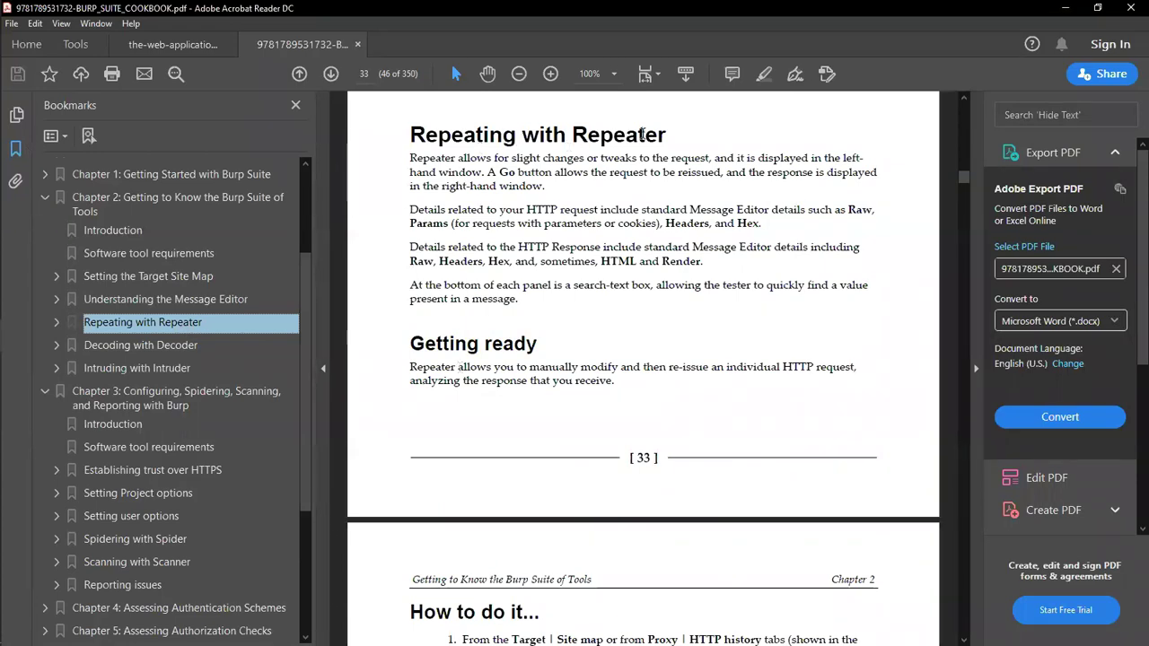
{"action": "left_click_drag", "start_coordinate": [664, 131], "coordinate": [407, 135]}
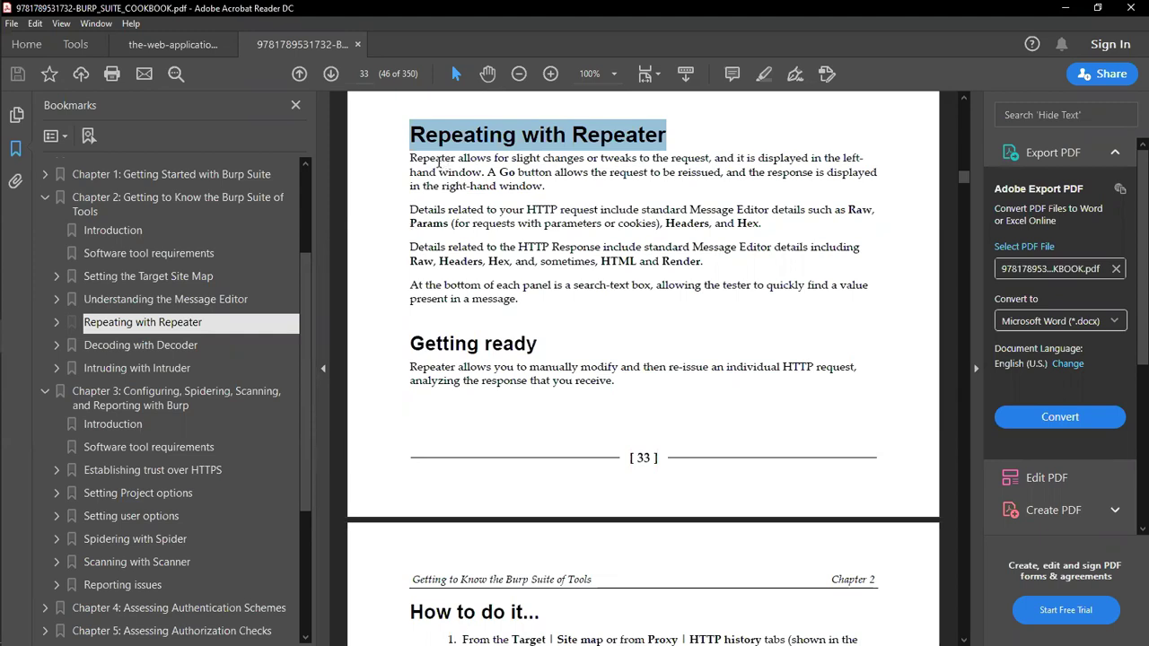
{"action": "left_click", "coordinate": [441, 160]}
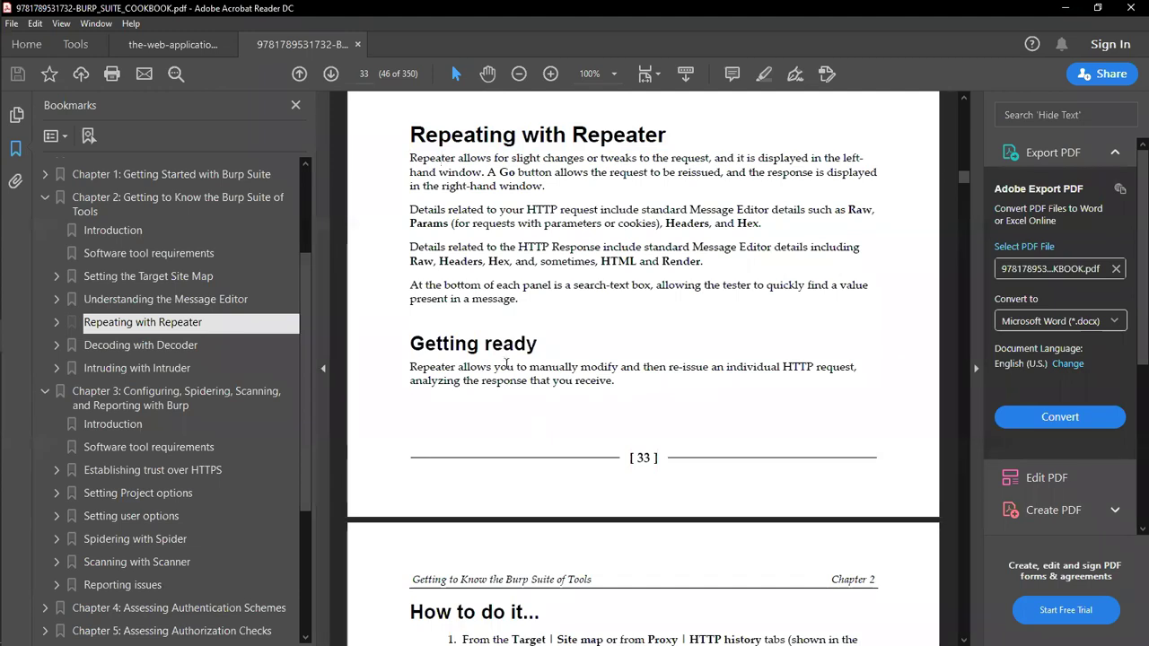
{"action": "scroll", "coordinate": [506, 364], "scroll_direction": "up", "scroll_amount": 3}
{"action": "scroll", "coordinate": [506, 359], "scroll_direction": "up", "scroll_amount": 2}
{"action": "scroll", "coordinate": [506, 351], "scroll_direction": "down", "scroll_amount": 5}
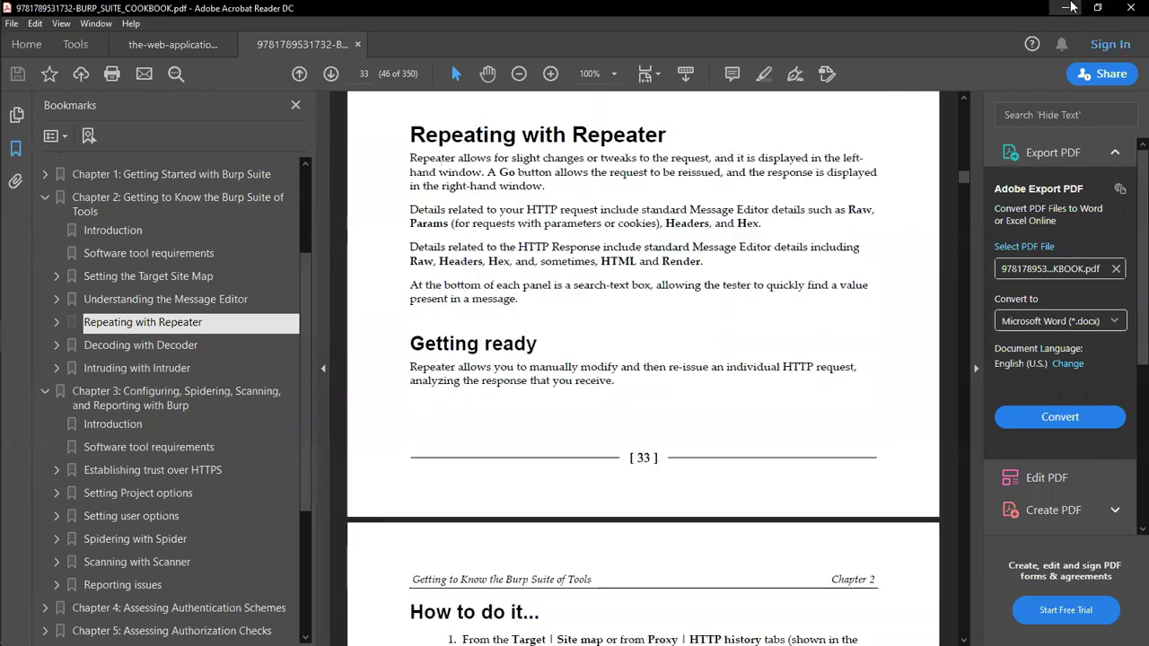
{"action": "left_click", "coordinate": [1071, 8]}
{"action": "left_click", "coordinate": [18, 270]}
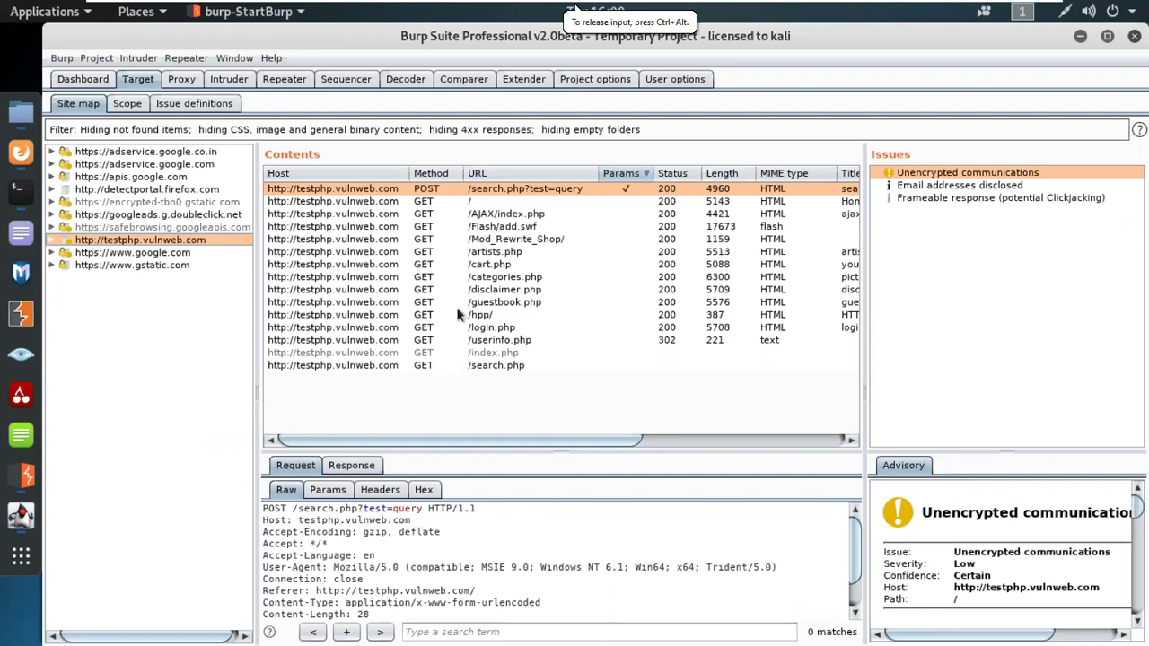
Step: Send POST /search.php?test=query from the site map to Repeater via its context menu
{"action": "left_click", "coordinate": [508, 186]}
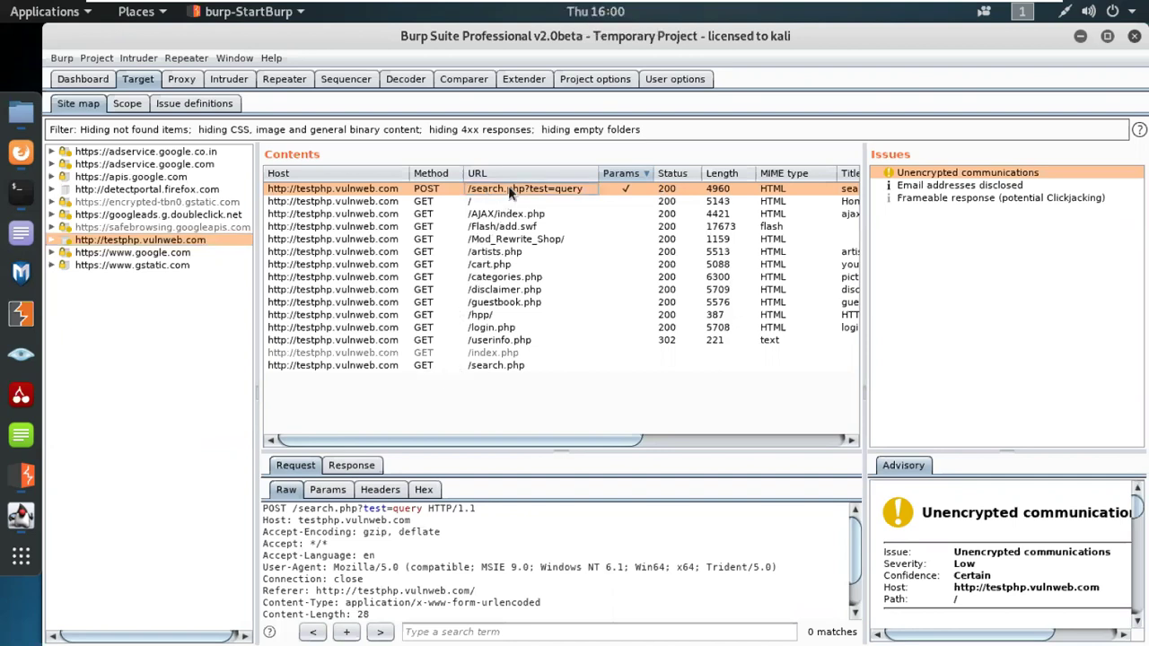
{"action": "right_click", "coordinate": [503, 193]}
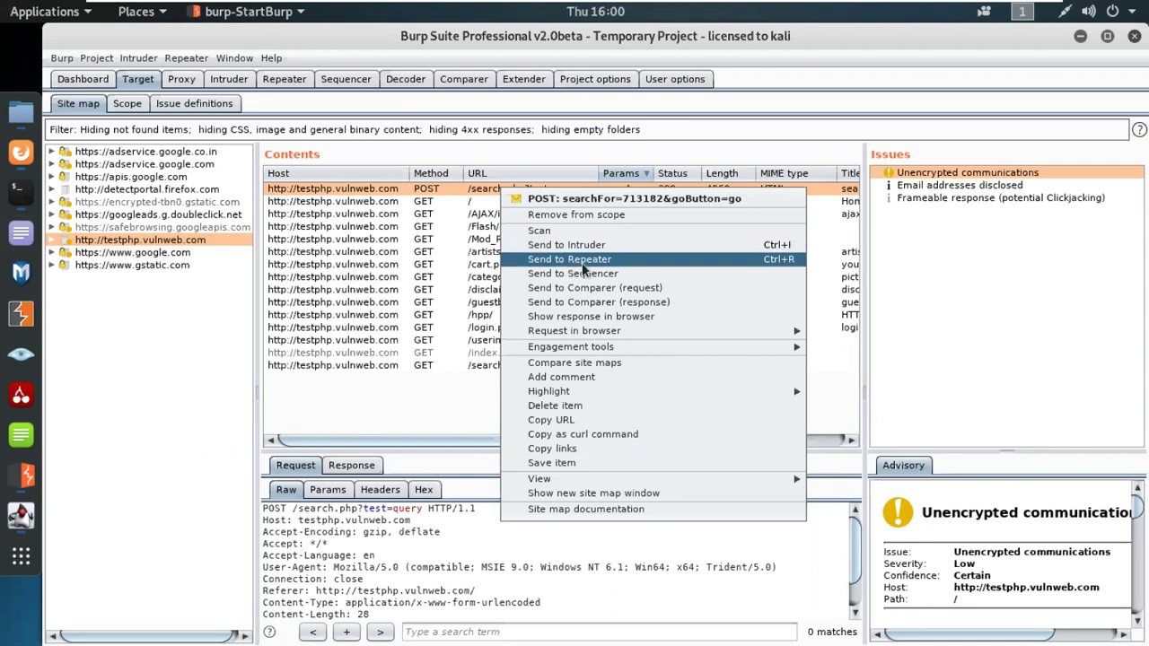
{"action": "left_click", "coordinate": [583, 262]}
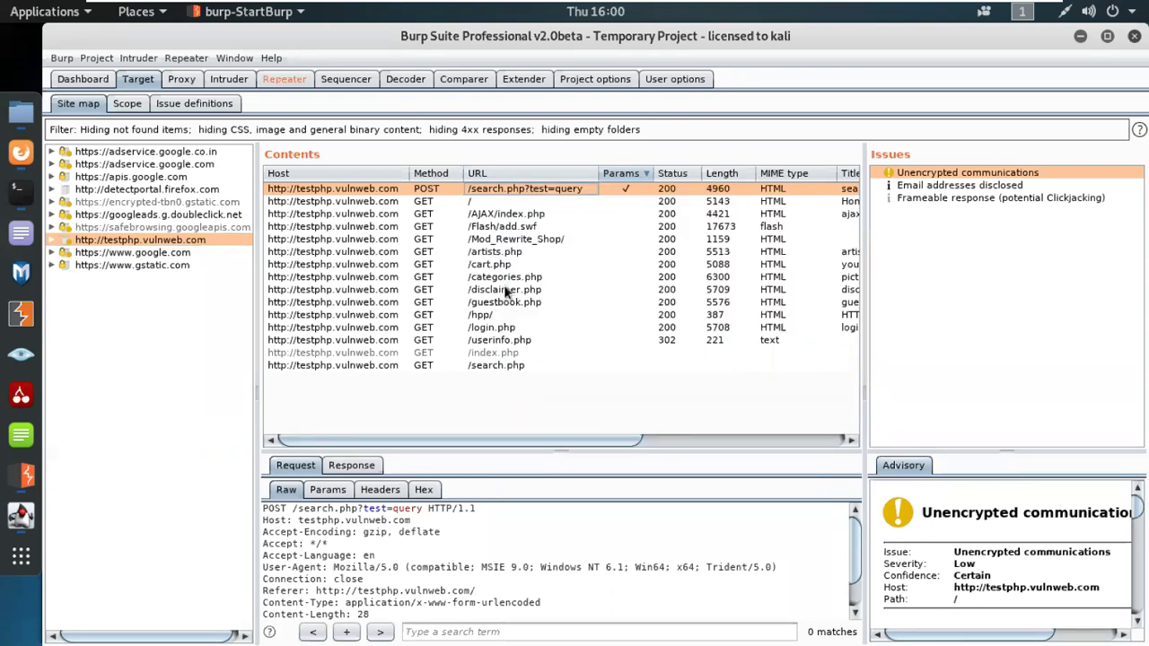
{"action": "left_click", "coordinate": [285, 79]}
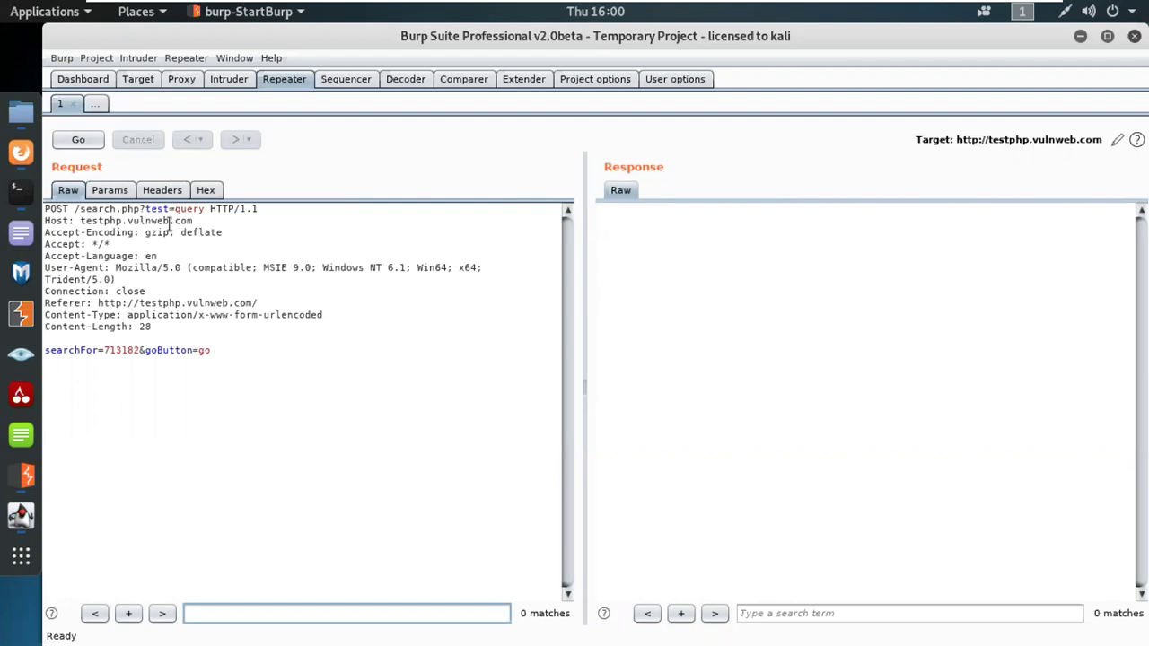
{"action": "left_click", "coordinate": [109, 190]}
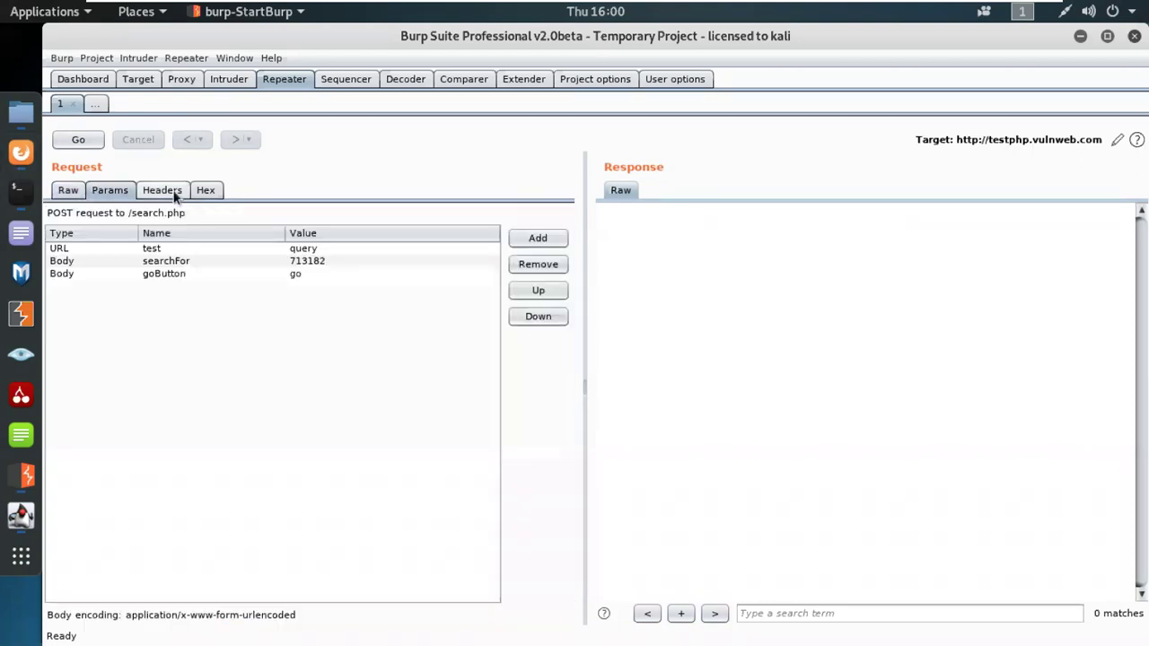
{"action": "left_click", "coordinate": [205, 190]}
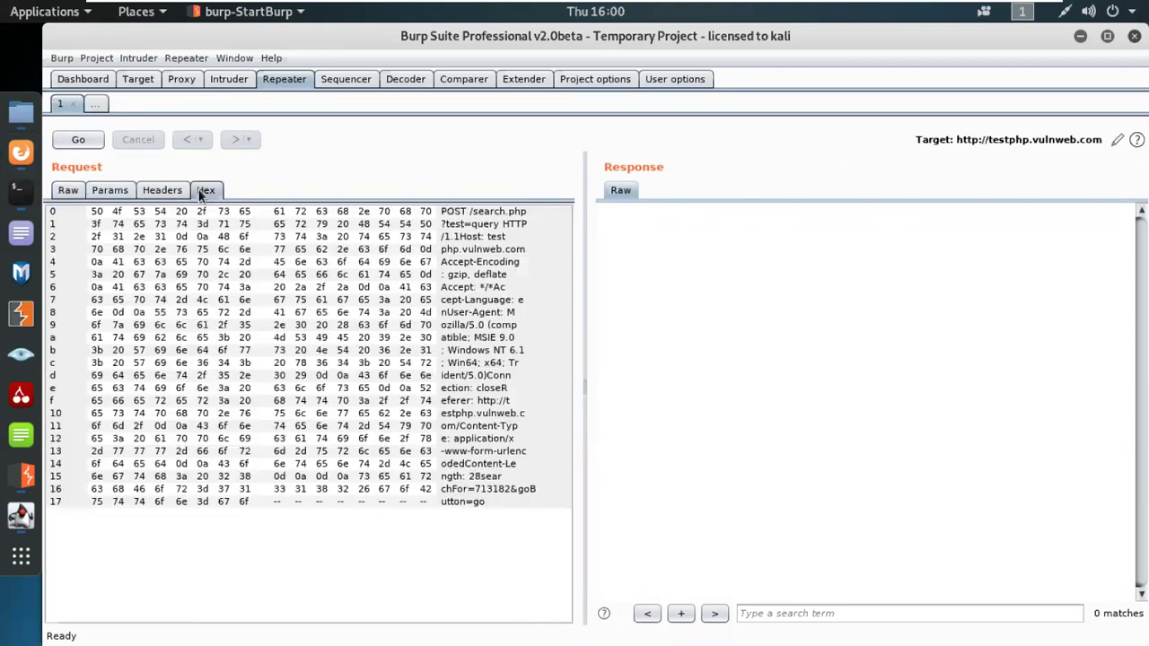
{"action": "left_click", "coordinate": [106, 191]}
{"action": "left_click", "coordinate": [75, 192]}
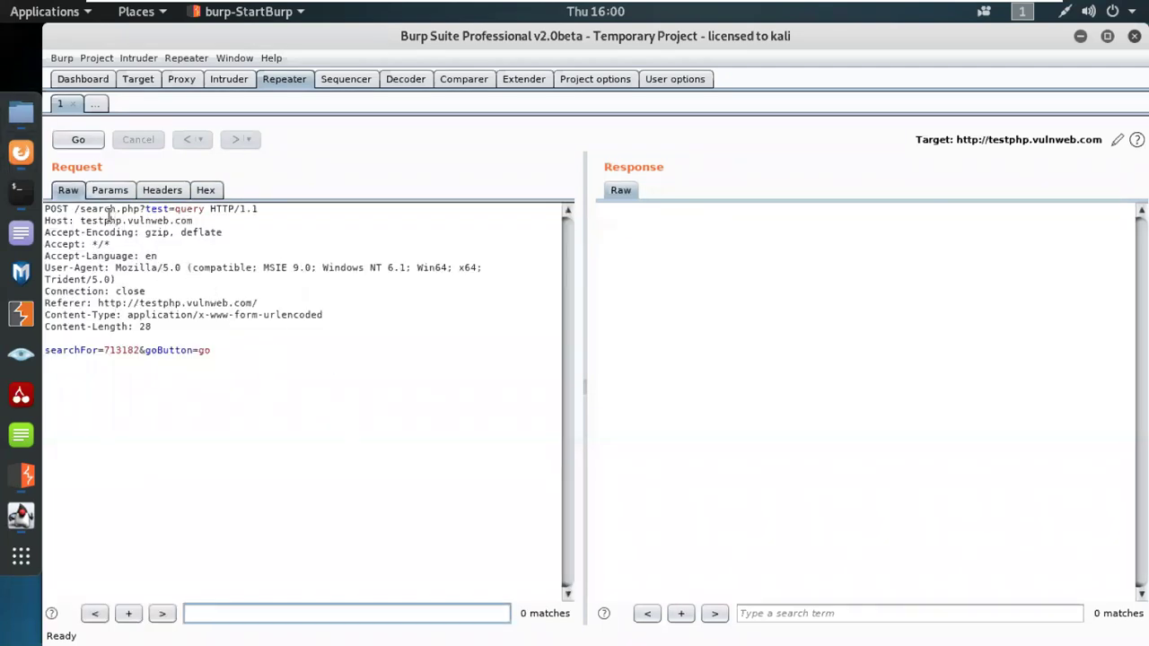
{"action": "left_click", "coordinate": [57, 208]}
{"action": "left_click_drag", "start_coordinate": [57, 209], "coordinate": [45, 208]}
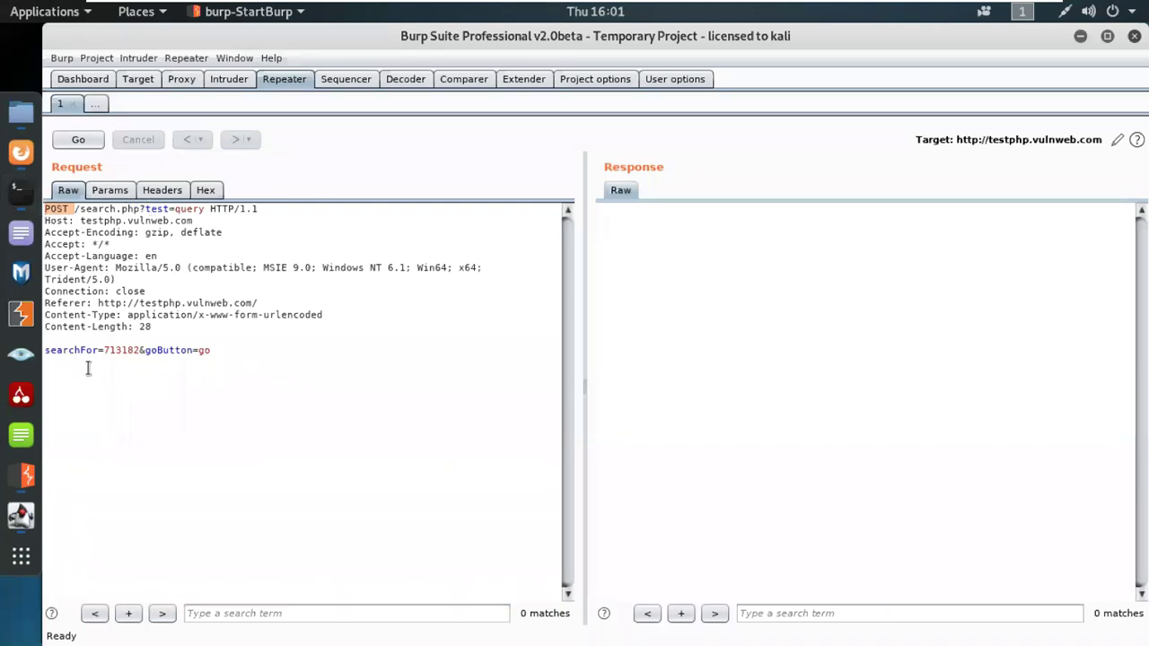
{"action": "left_click", "coordinate": [99, 194]}
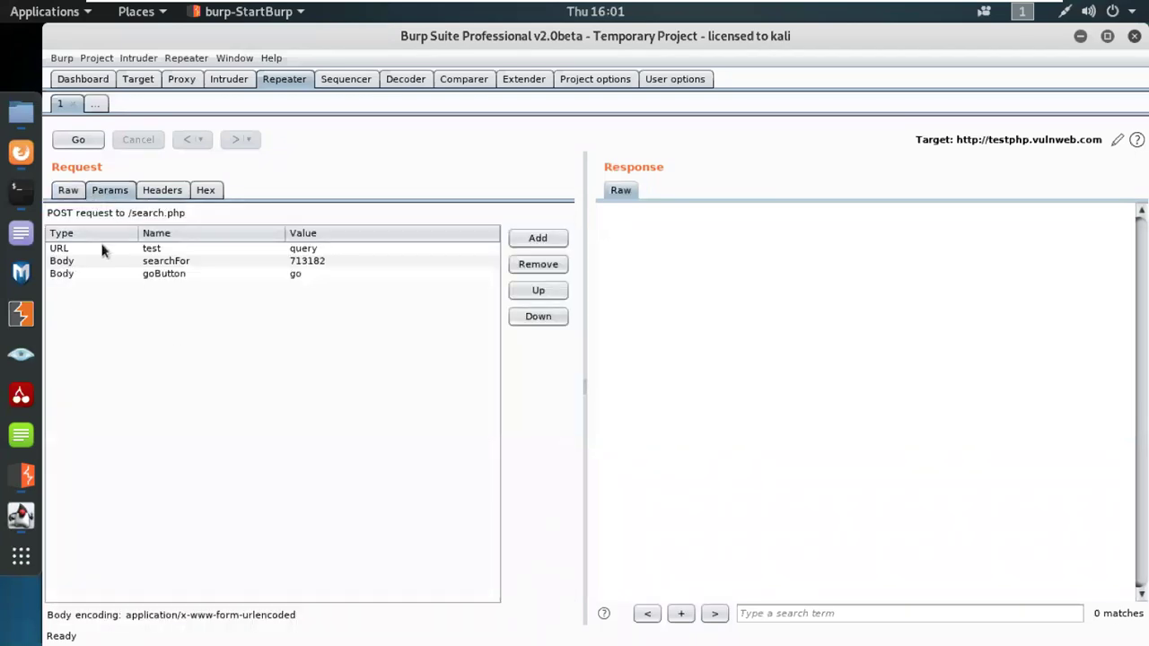
{"action": "left_click", "coordinate": [68, 190]}
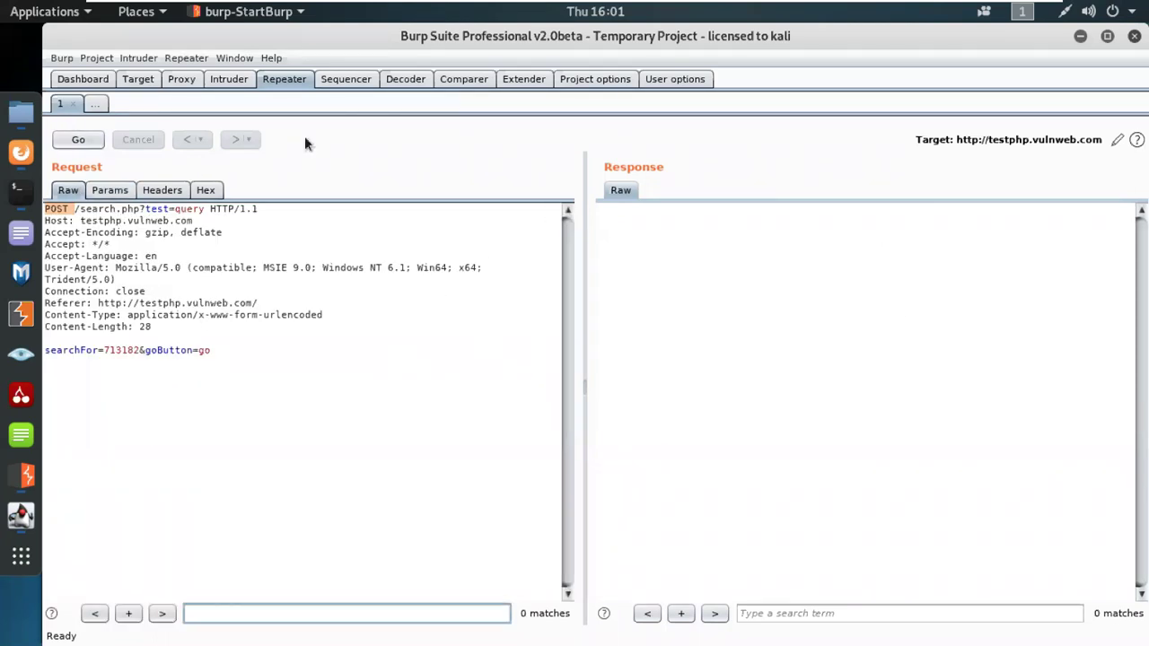
Step: Send the POST search request and highlight the nginx/1.4.1 and PHP/5.3.10 versions in the response
{"action": "left_click", "coordinate": [81, 141]}
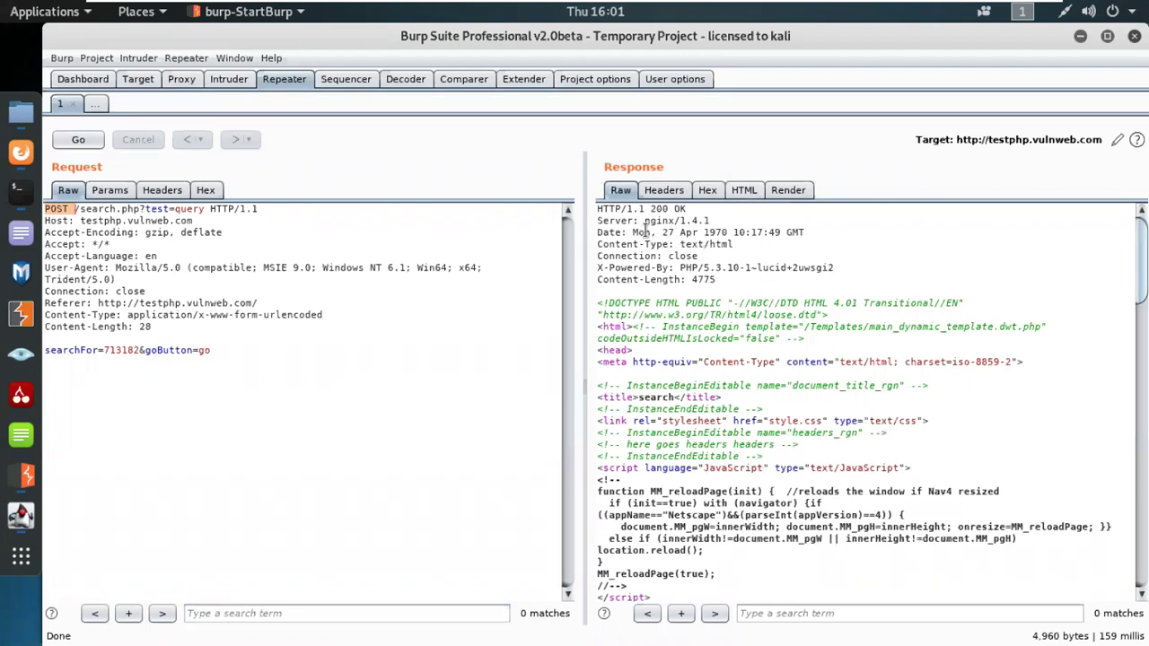
{"action": "left_click_drag", "start_coordinate": [643, 220], "coordinate": [710, 221]}
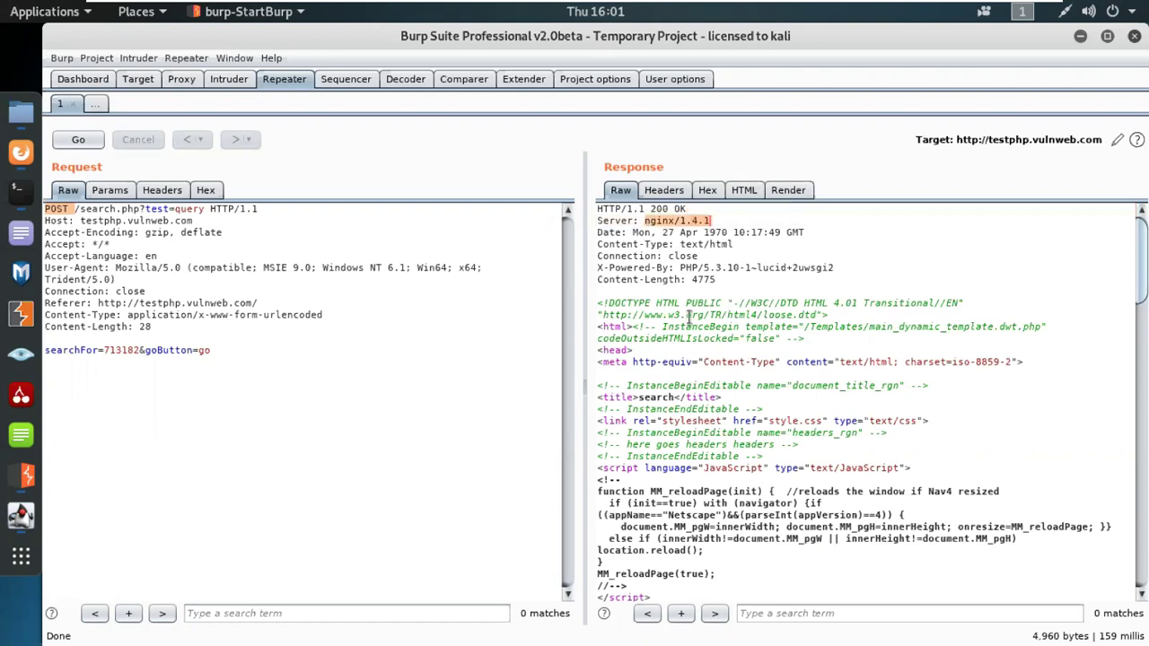
{"action": "left_click_drag", "start_coordinate": [679, 267], "coordinate": [747, 268]}
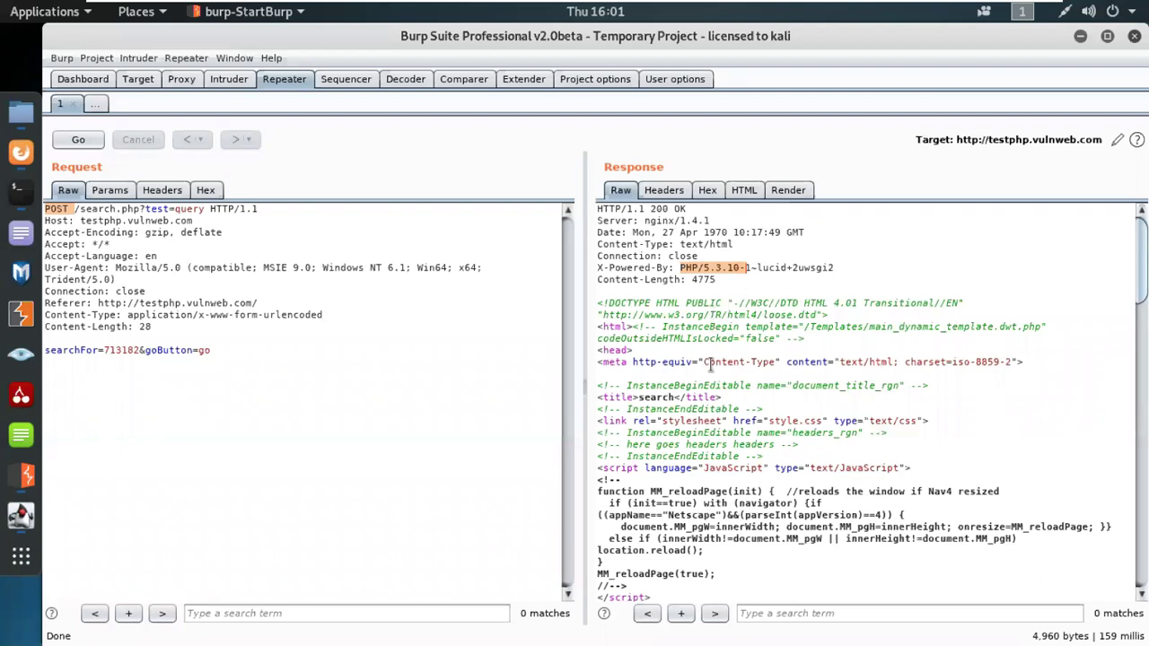
Step: Find and highlight the echoed 'searched for: 713182' line in the Raw response
{"action": "scroll", "coordinate": [714, 359], "scroll_direction": "down", "scroll_amount": 4}
{"action": "scroll", "coordinate": [731, 534], "scroll_direction": "down", "scroll_amount": 3}
{"action": "scroll", "coordinate": [721, 488], "scroll_direction": "down", "scroll_amount": 9}
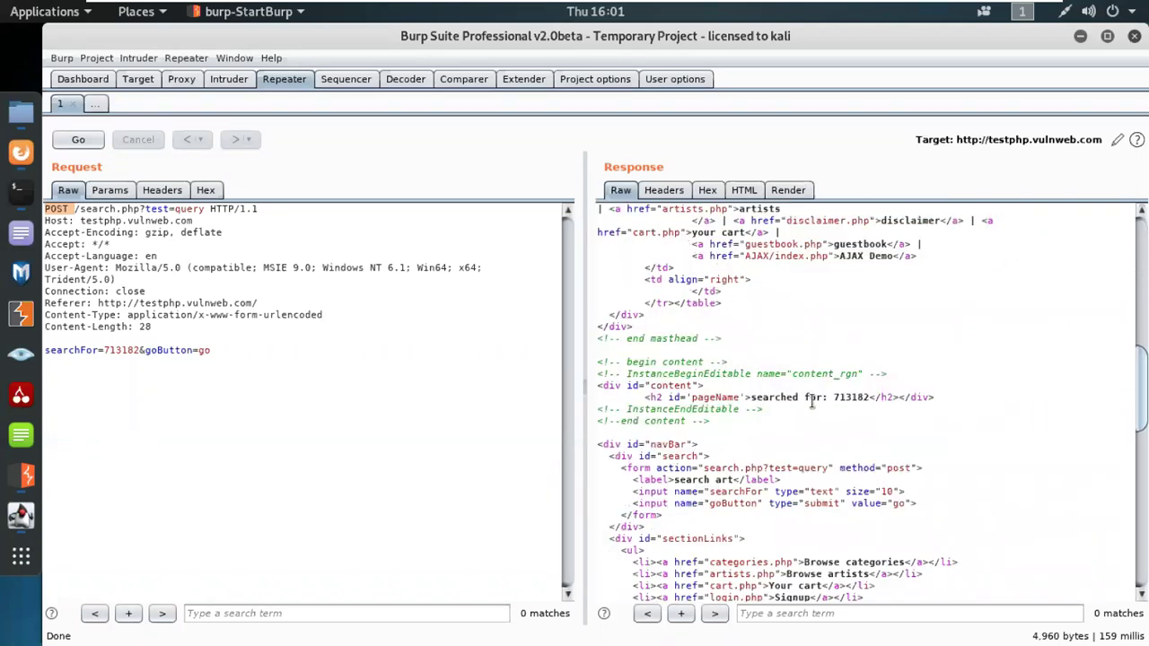
{"action": "left_click_drag", "start_coordinate": [830, 396], "coordinate": [869, 398]}
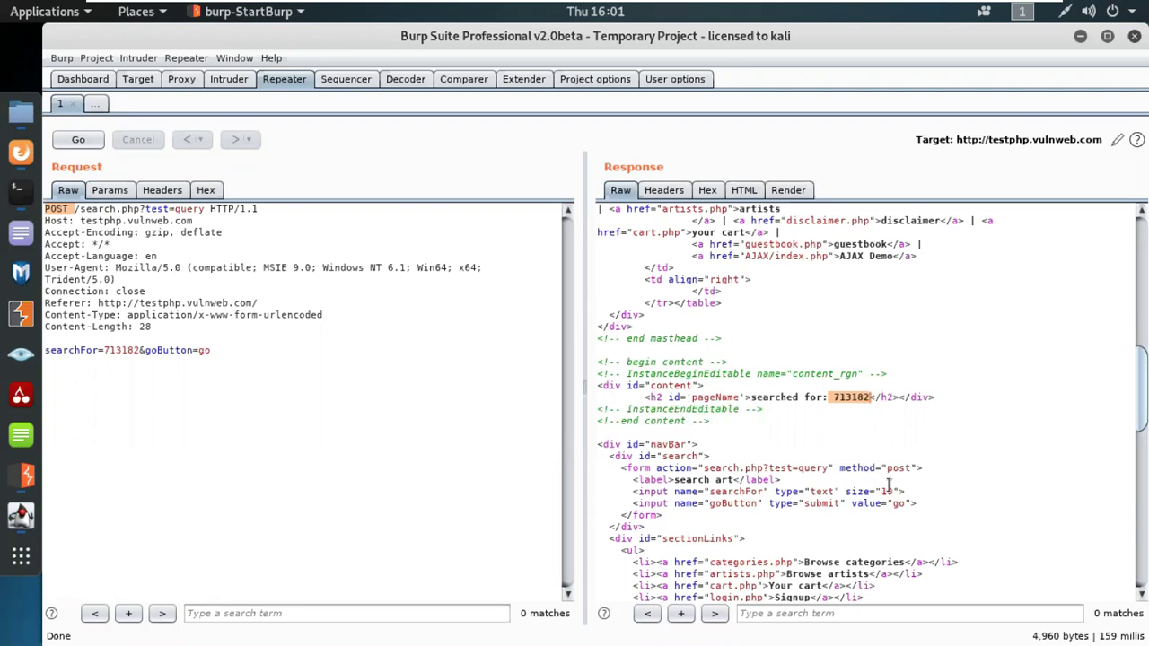
{"action": "scroll", "coordinate": [970, 499], "scroll_direction": "down", "scroll_amount": 10}
{"action": "scroll", "coordinate": [949, 479], "scroll_direction": "up", "scroll_amount": 3}
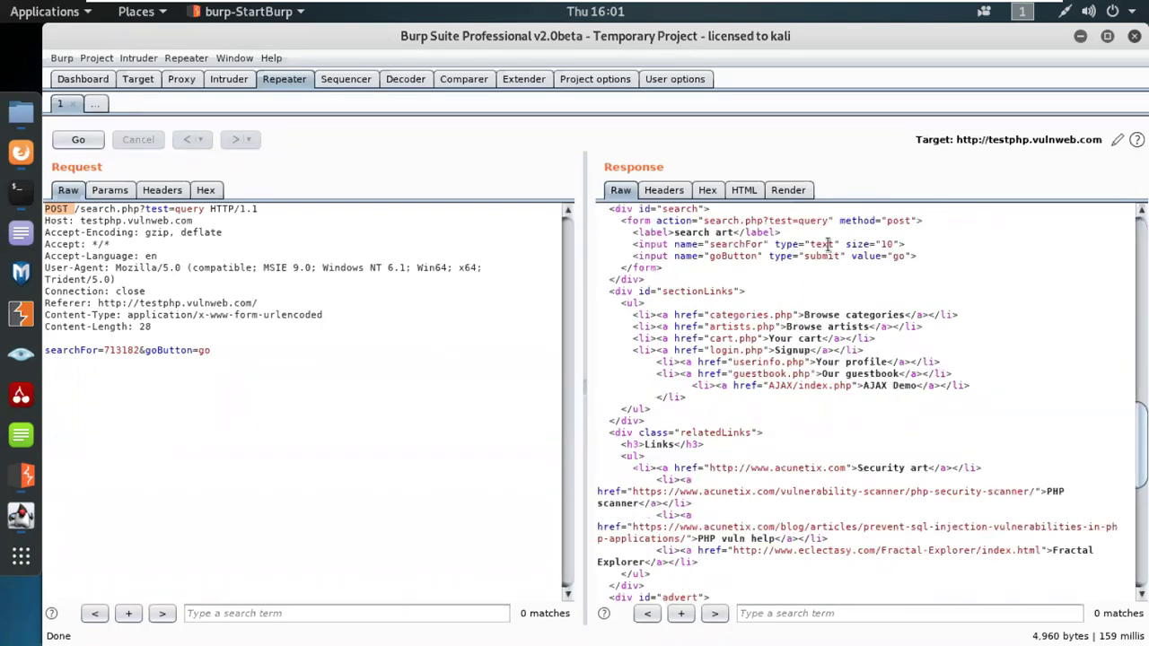
{"action": "scroll", "coordinate": [873, 434], "scroll_direction": "down", "scroll_amount": 10}
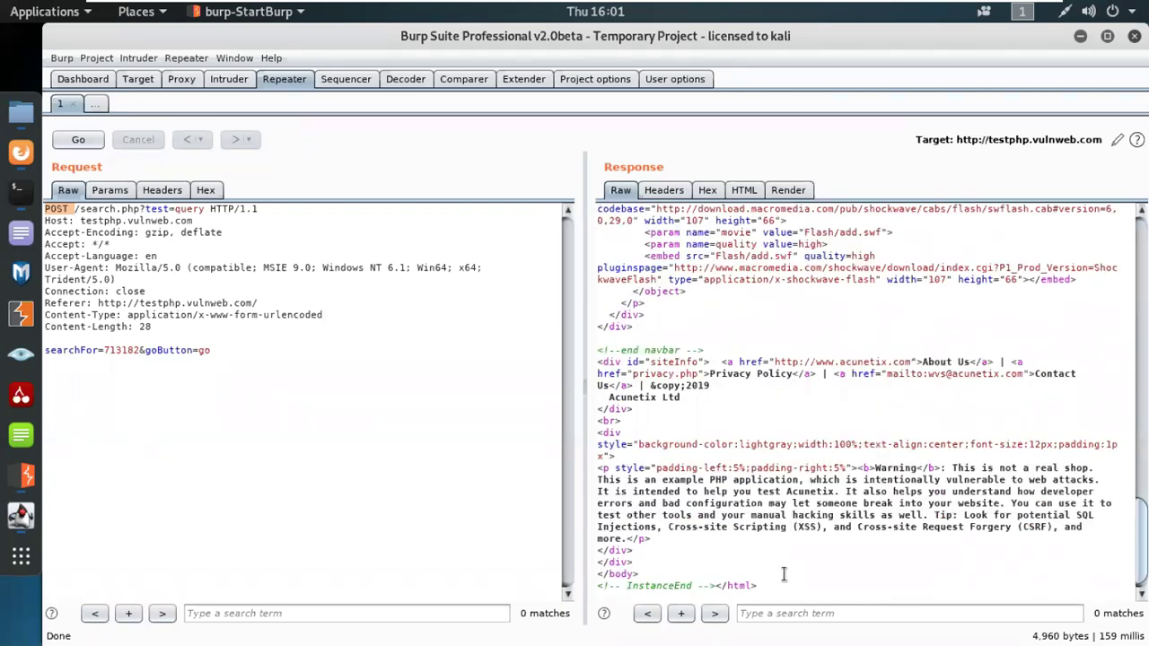
{"action": "scroll", "coordinate": [784, 574], "scroll_direction": "up", "scroll_amount": 15}
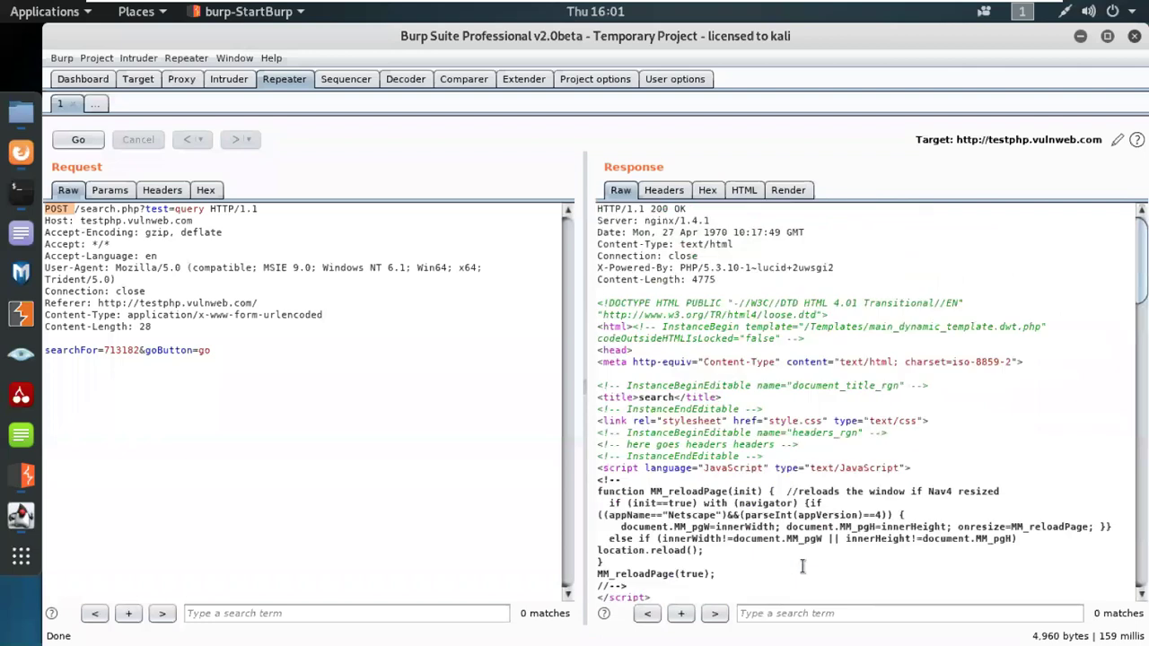
{"action": "left_click", "coordinate": [235, 426]}
Step: Convert the search request to GET /search.php?searchFor=713182&goButton=go, resend it, and review the 200 OK response
{"action": "right_click", "coordinate": [212, 434]}
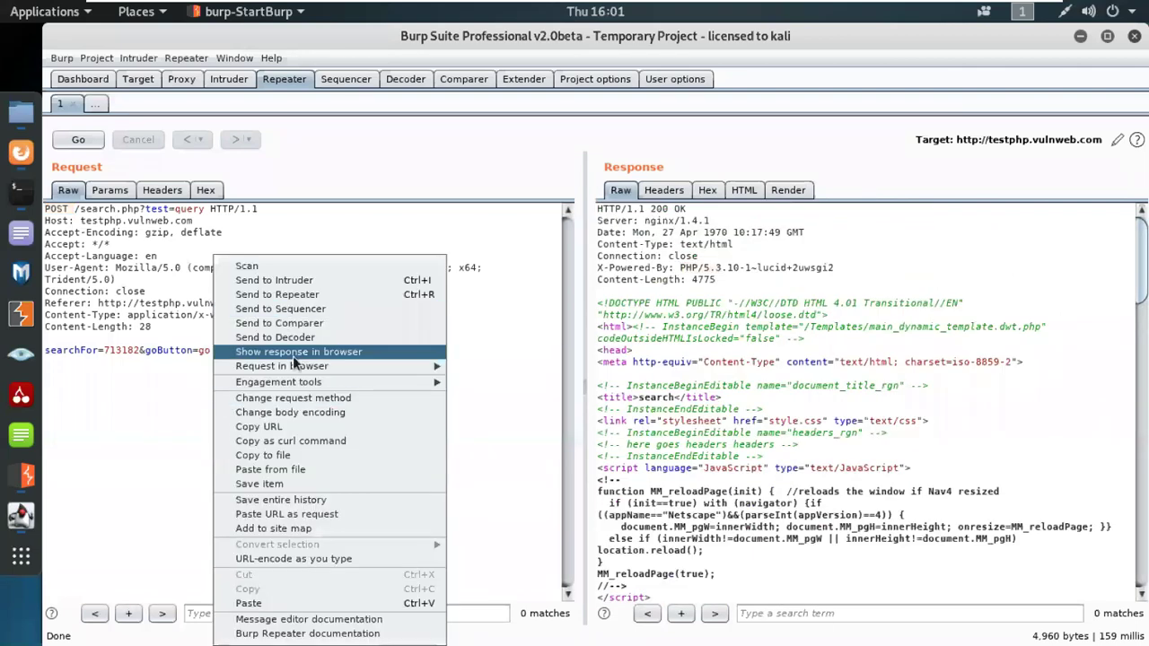
{"action": "left_click", "coordinate": [296, 401]}
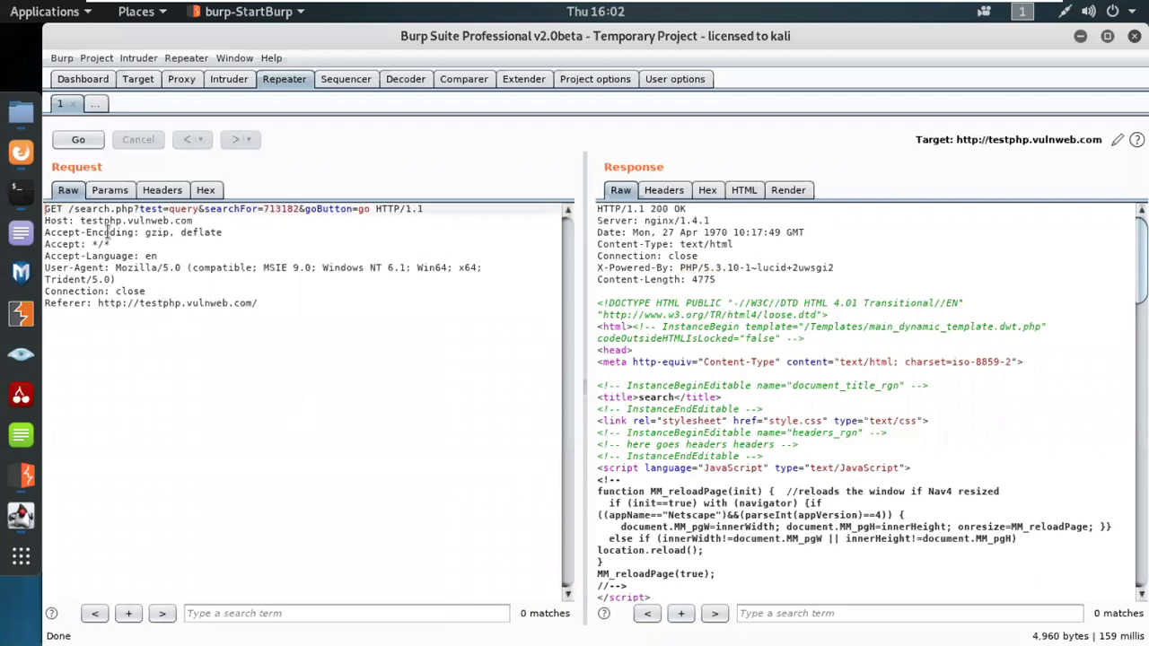
{"action": "left_click", "coordinate": [78, 139]}
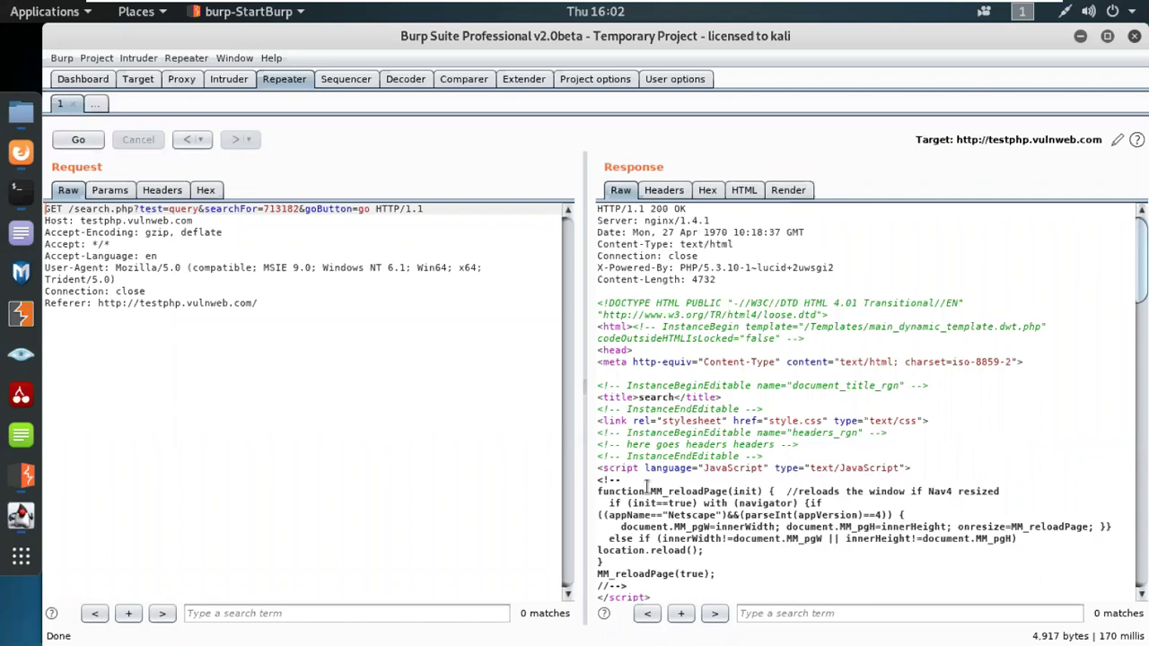
{"action": "scroll", "coordinate": [790, 503], "scroll_direction": "down", "scroll_amount": 14}
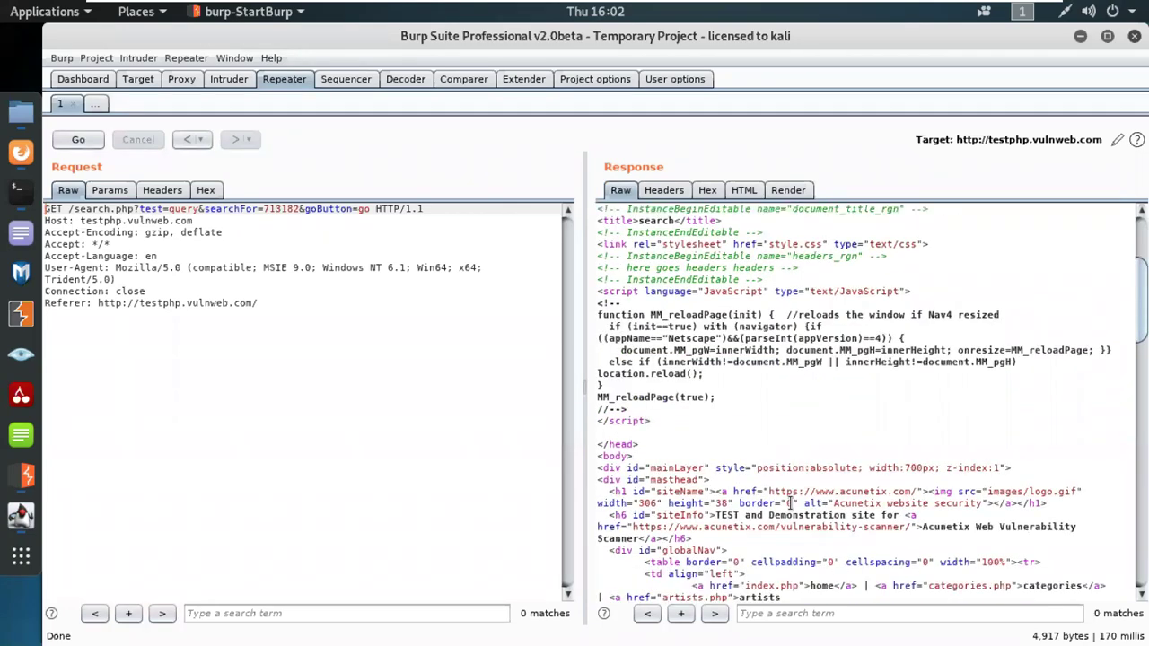
{"action": "scroll", "coordinate": [790, 502], "scroll_direction": "down", "scroll_amount": 10}
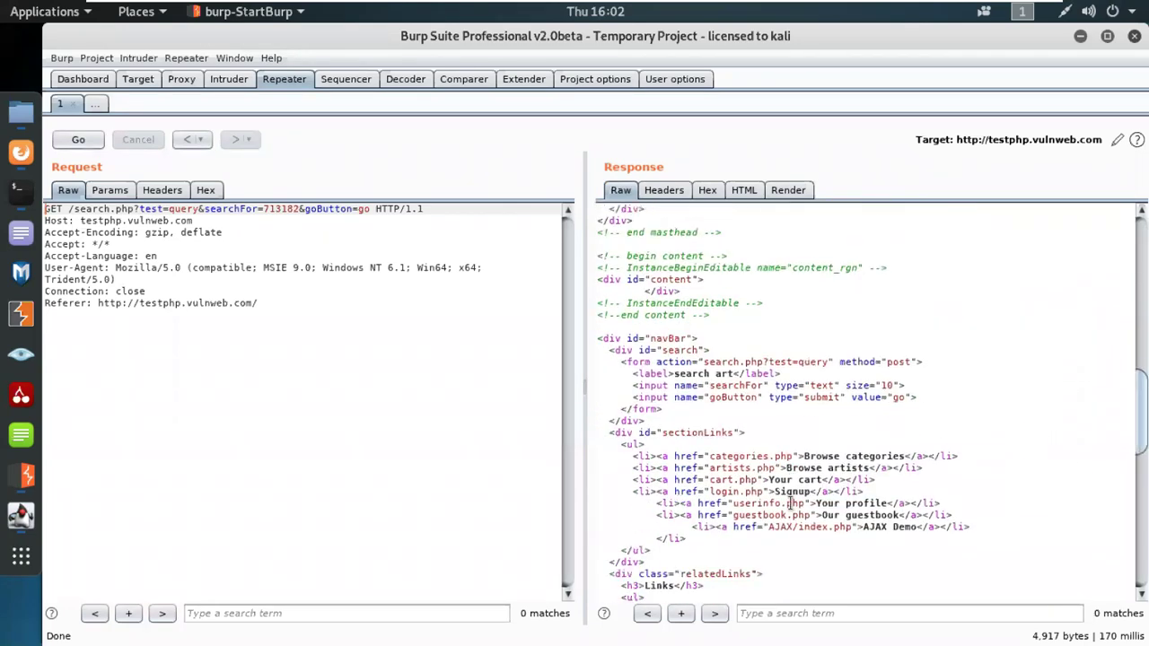
{"action": "scroll", "coordinate": [790, 502], "scroll_direction": "up", "scroll_amount": 12}
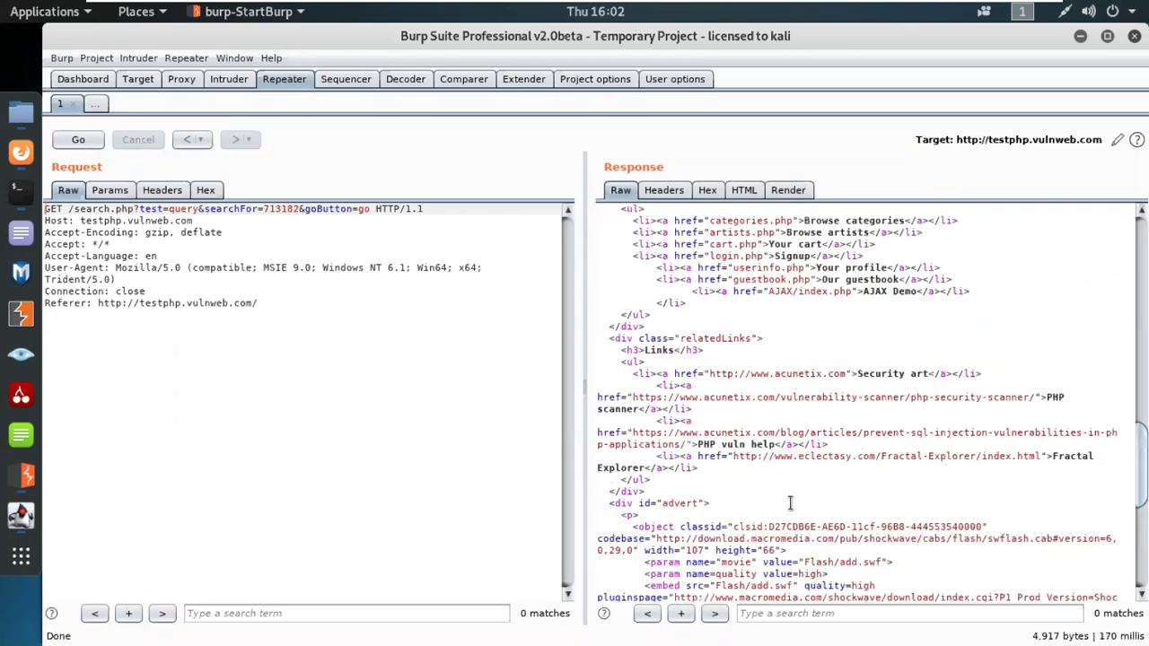
{"action": "scroll", "coordinate": [790, 503], "scroll_direction": "up", "scroll_amount": 3}
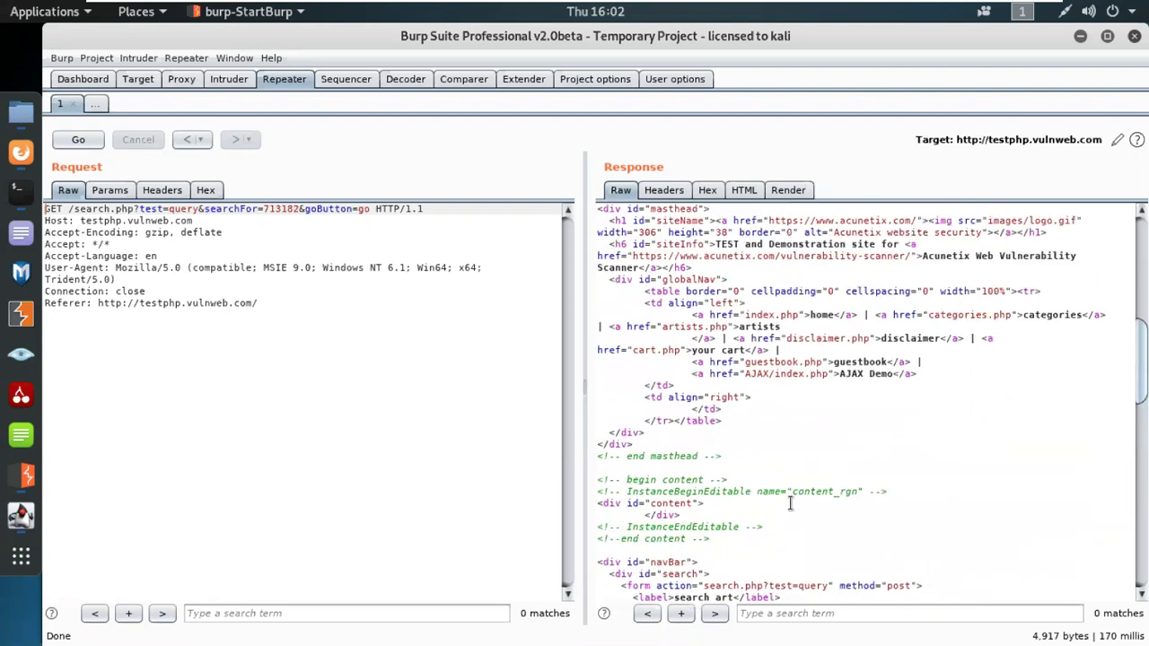
{"action": "scroll", "coordinate": [790, 503], "scroll_direction": "up", "scroll_amount": 7}
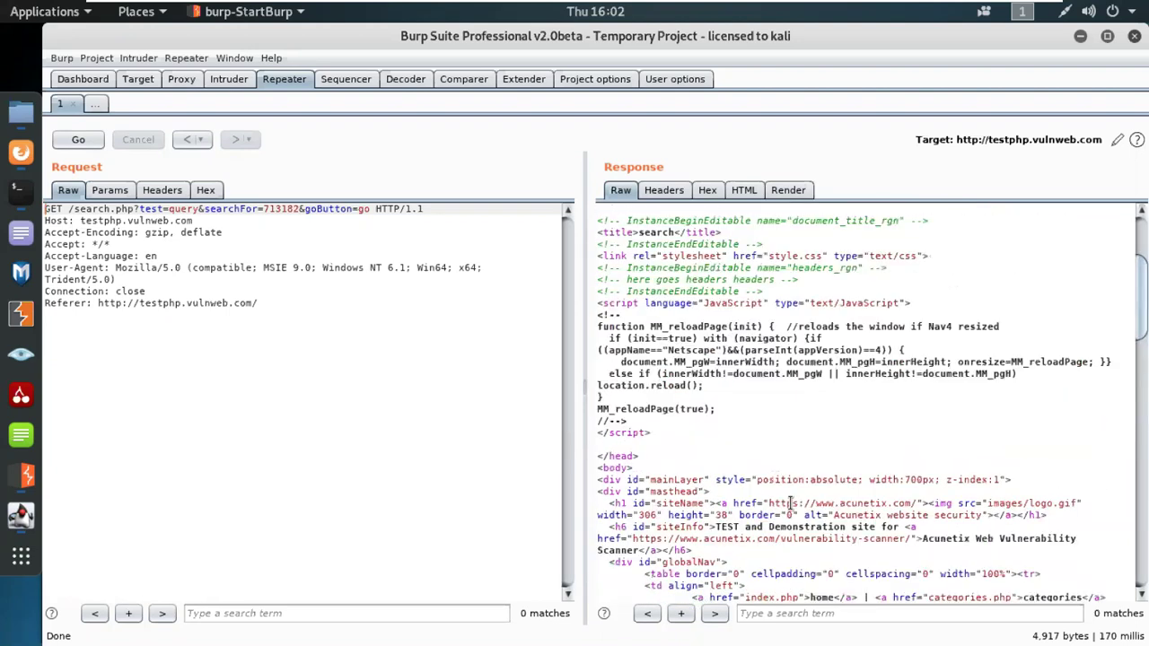
{"action": "scroll", "coordinate": [789, 502], "scroll_direction": "up", "scroll_amount": 4}
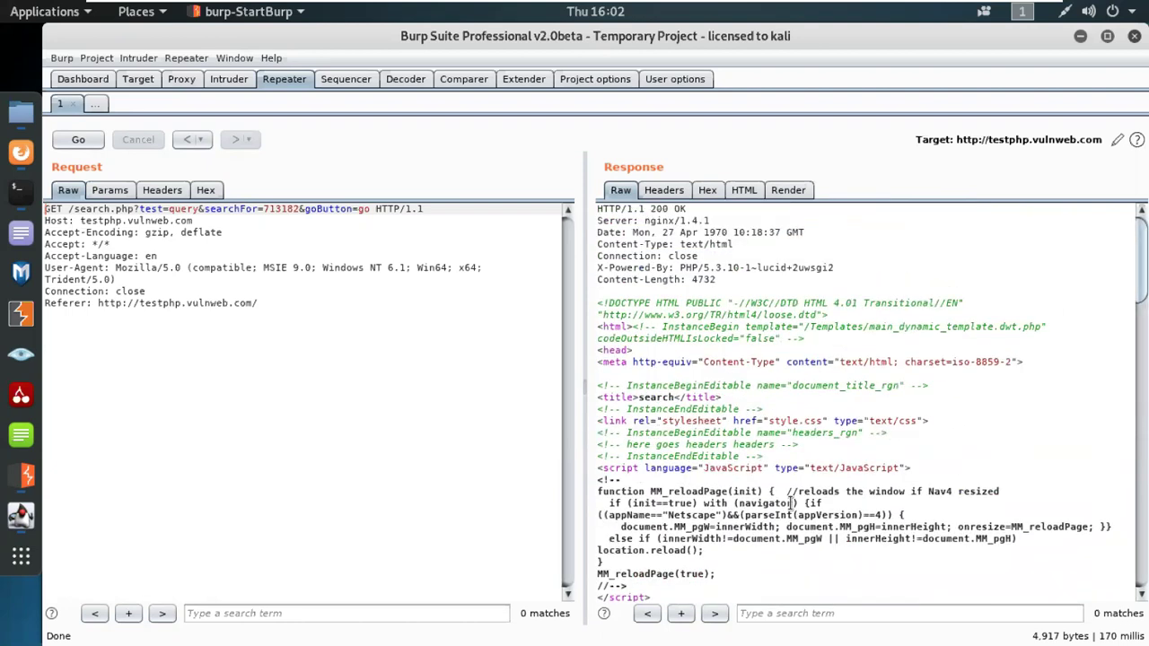
{"action": "scroll", "coordinate": [790, 502], "scroll_direction": "down", "scroll_amount": 4}
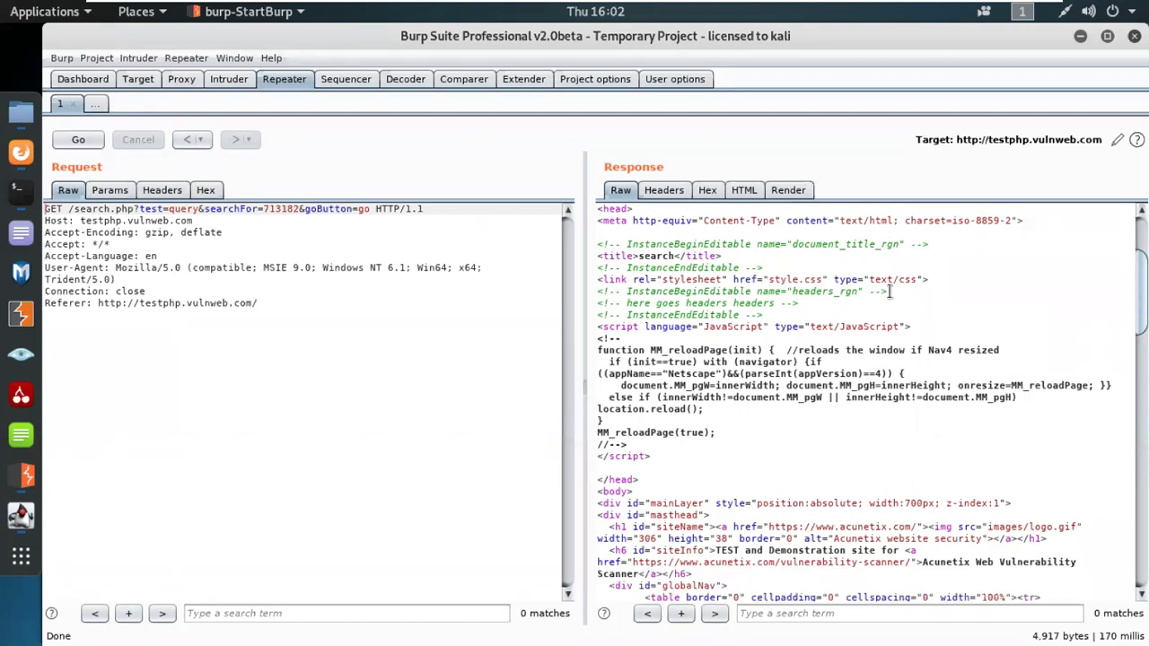
Step: Generate and copy a show-response-in-browser URL for the GET search response
{"action": "right_click", "coordinate": [502, 350]}
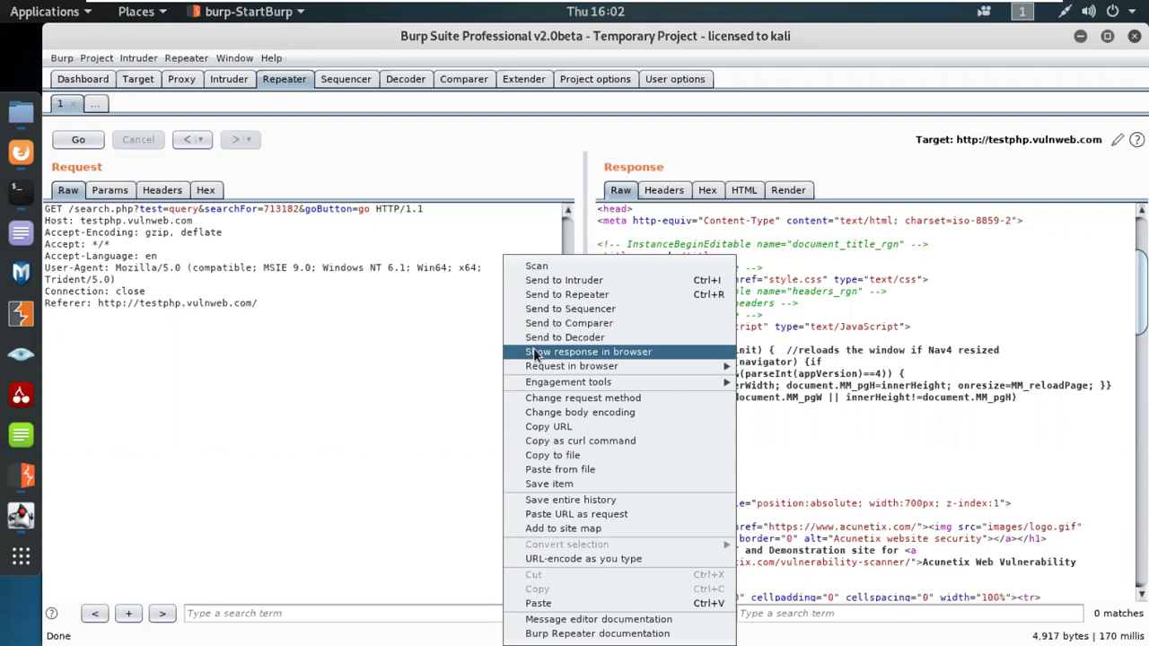
{"action": "left_click", "coordinate": [542, 350]}
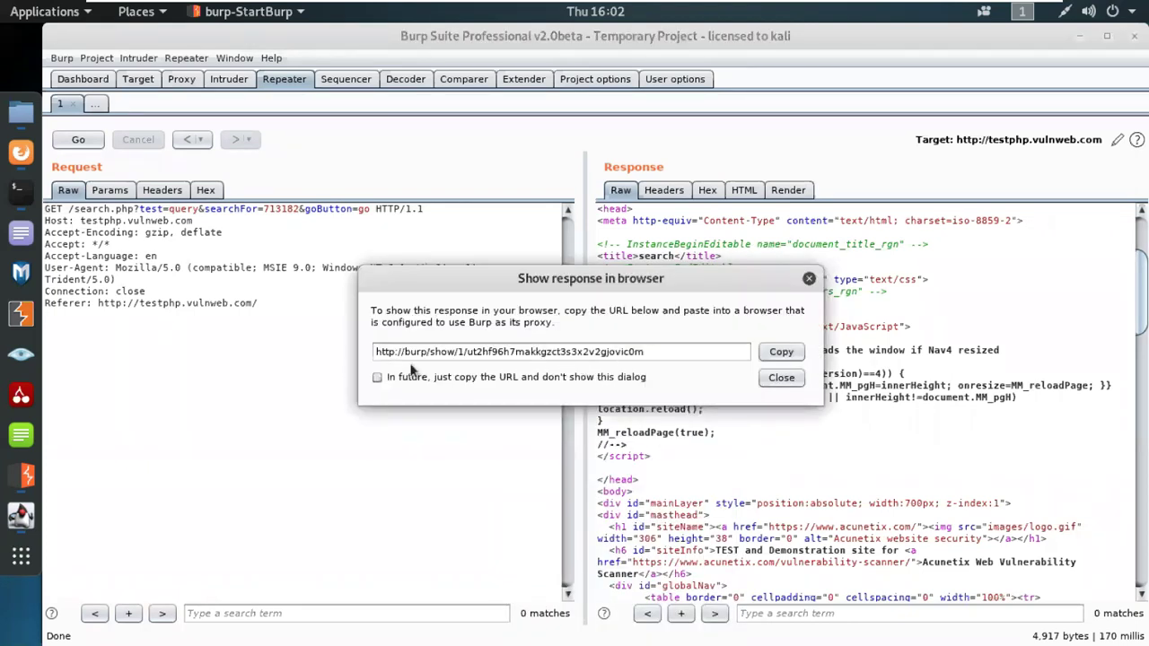
{"action": "left_click", "coordinate": [770, 352]}
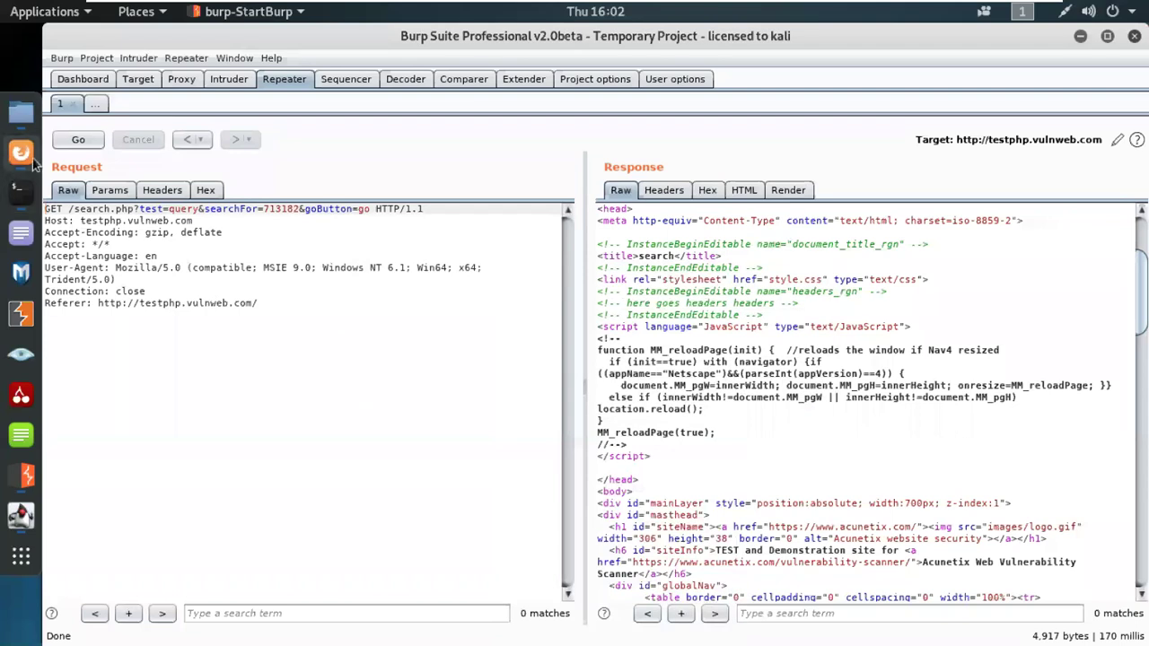
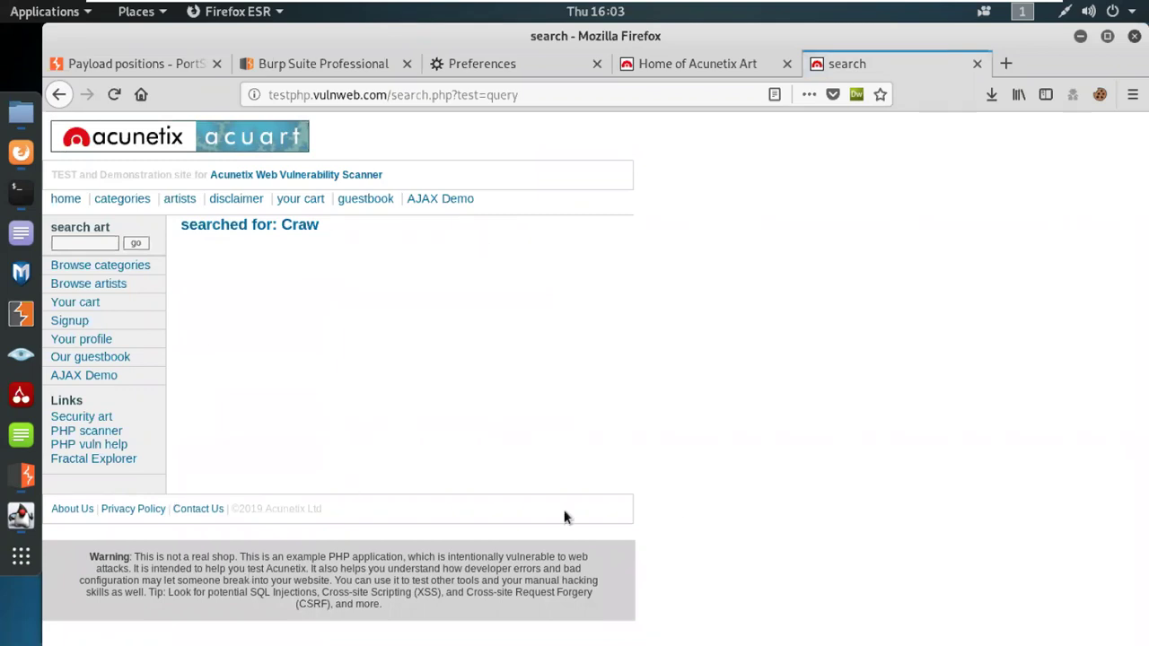
Step: Close Firefox's search results tab and return to Burp Suite's Repeater
{"action": "left_click", "coordinate": [977, 64]}
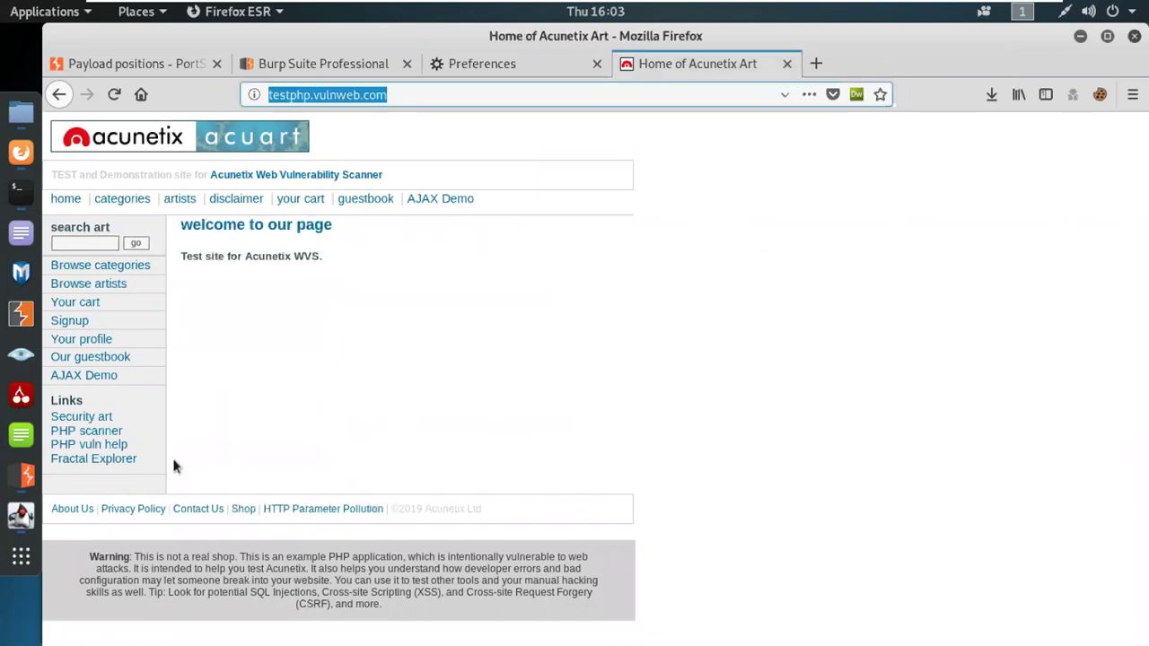
{"action": "left_click", "coordinate": [27, 480]}
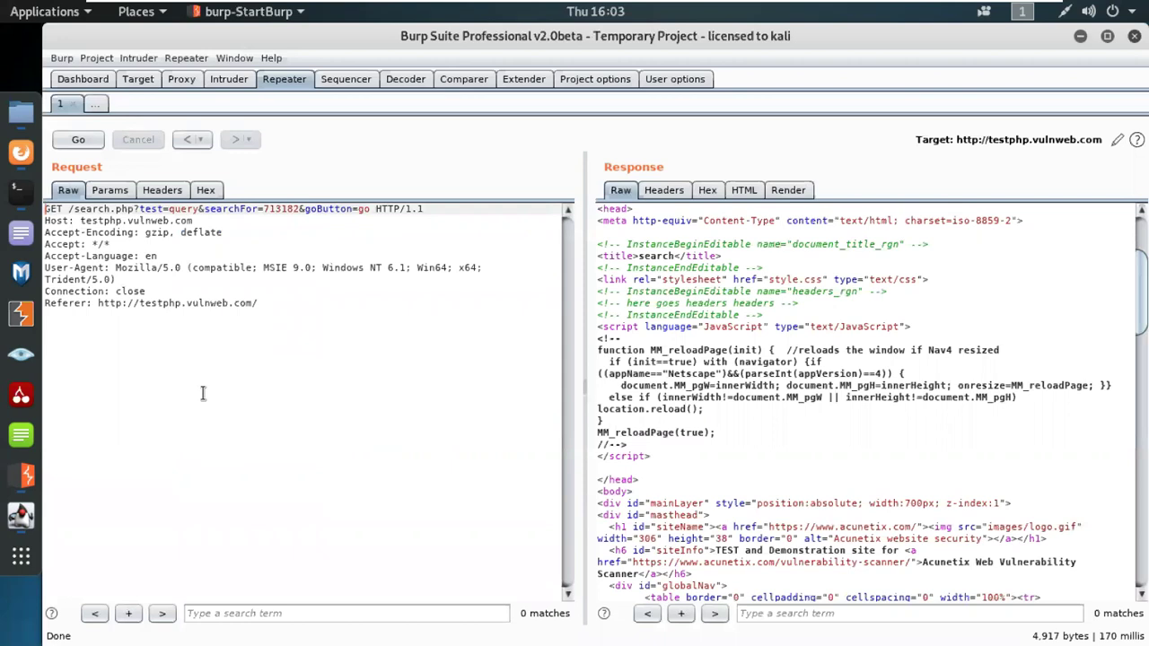
Step: Convert the search.php request to POST, moving test=query&searchFor=713182&goButton=go into the body
{"action": "right_click", "coordinate": [192, 389]}
{"action": "left_click", "coordinate": [238, 400]}
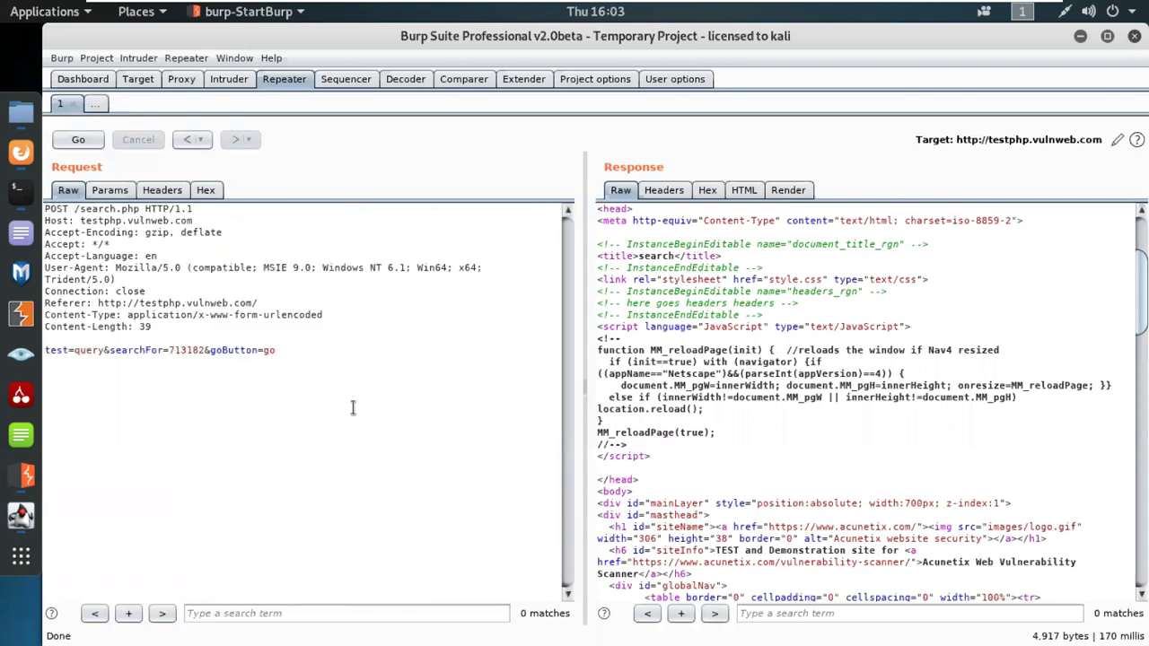
{"action": "left_click", "coordinate": [241, 403]}
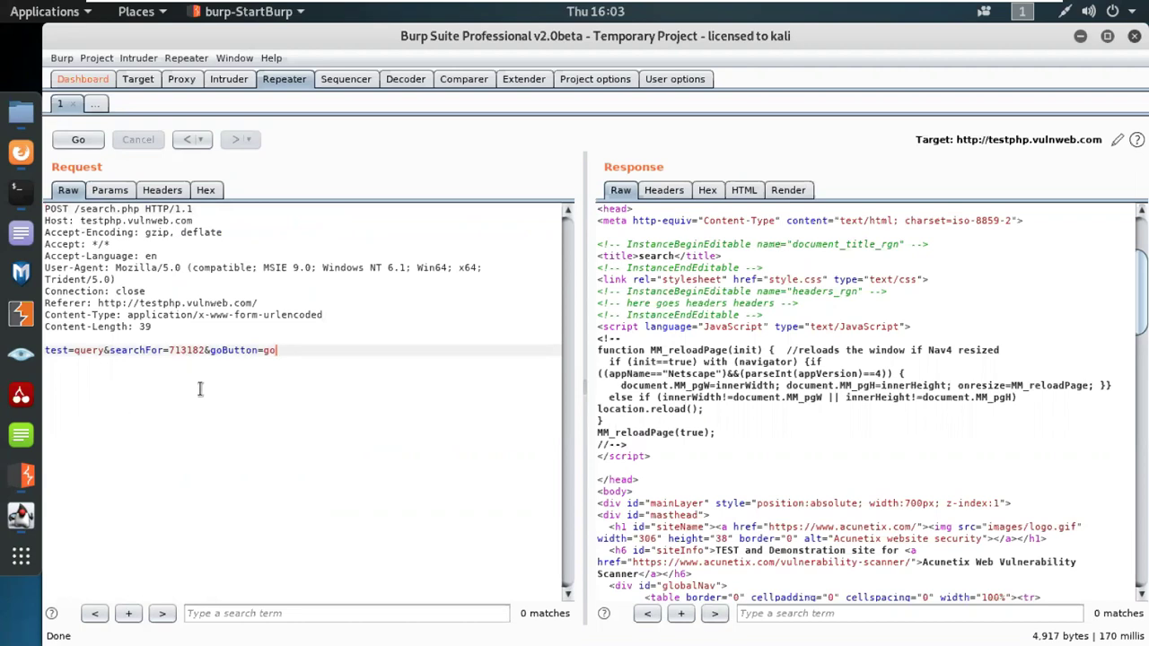
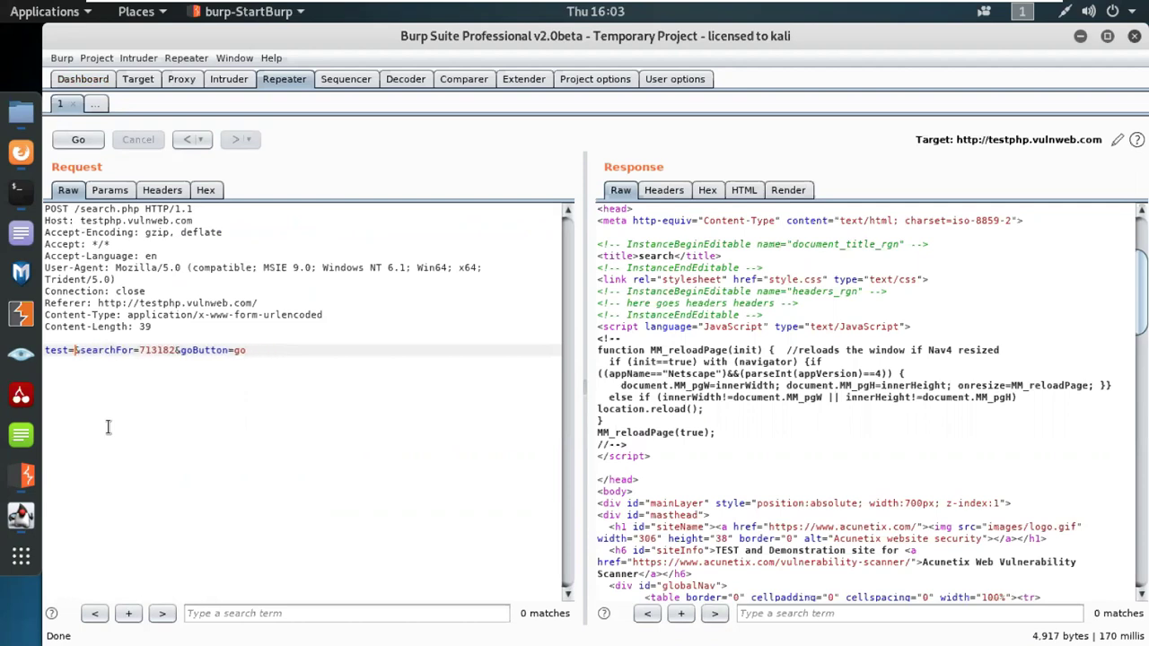
Step: In the Repeater request body, enter Hello as the test value and change searchFor from 713182 to Hel
{"action": "type", "text": "Hello"}
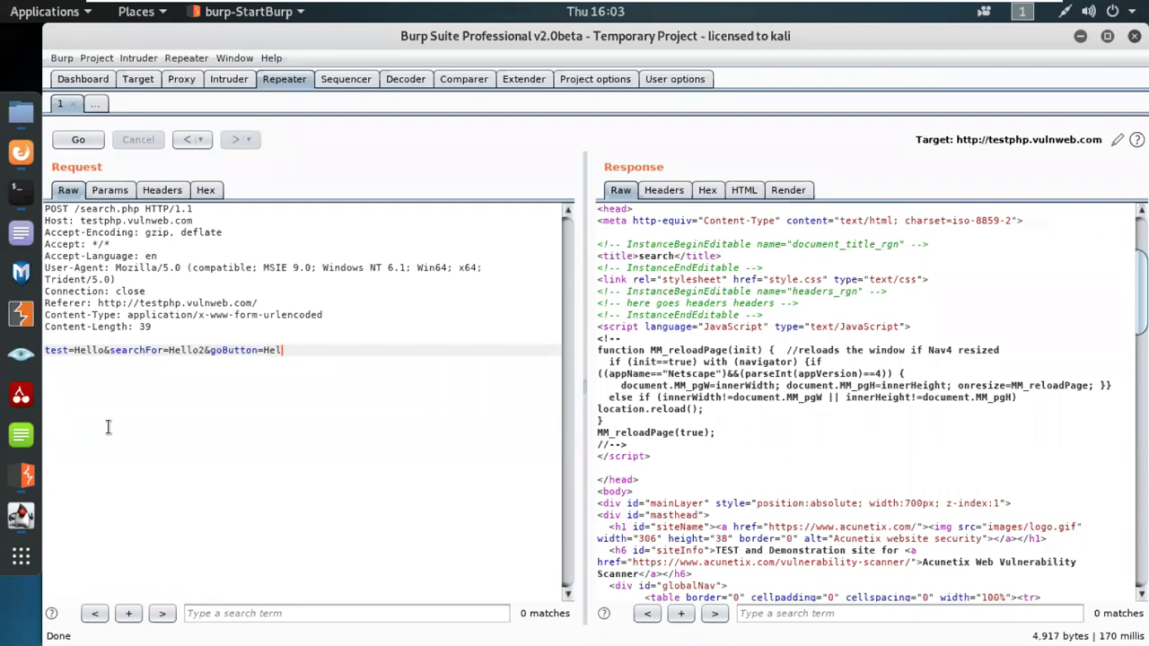
Step: Change the goButton value in the request body to Hello3
{"action": "type", "text": "3"}
Step: Resend the edited POST request to search.php and highlight the 200 OK status in the response
{"action": "left_click", "coordinate": [78, 139]}
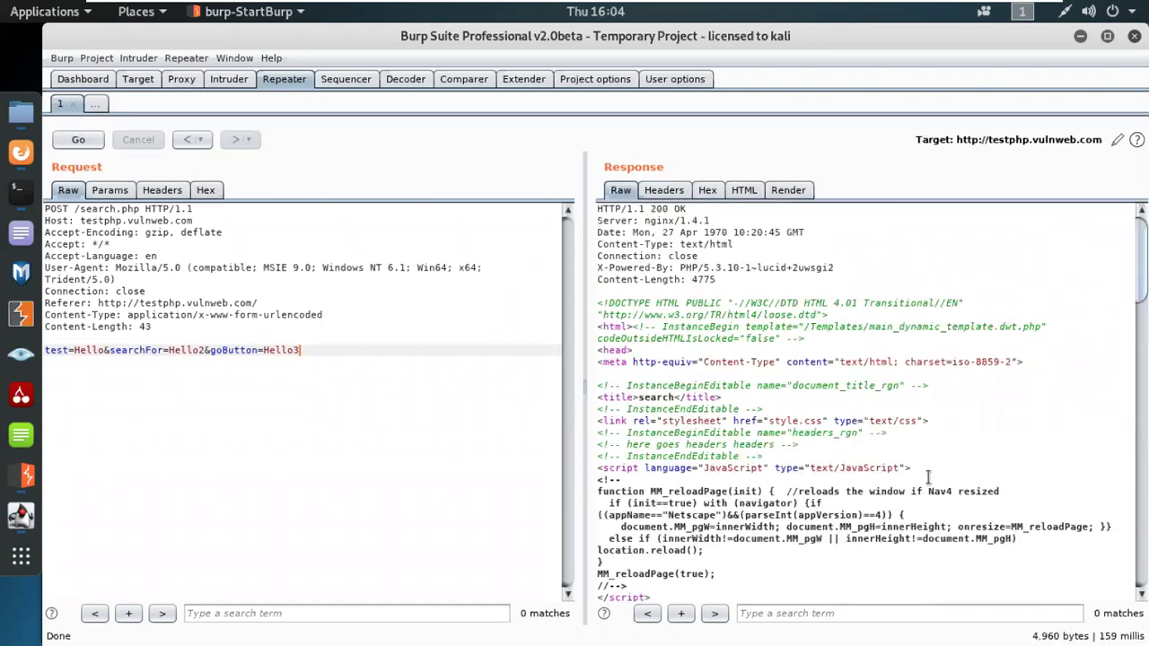
{"action": "left_click_drag", "start_coordinate": [651, 209], "coordinate": [686, 209]}
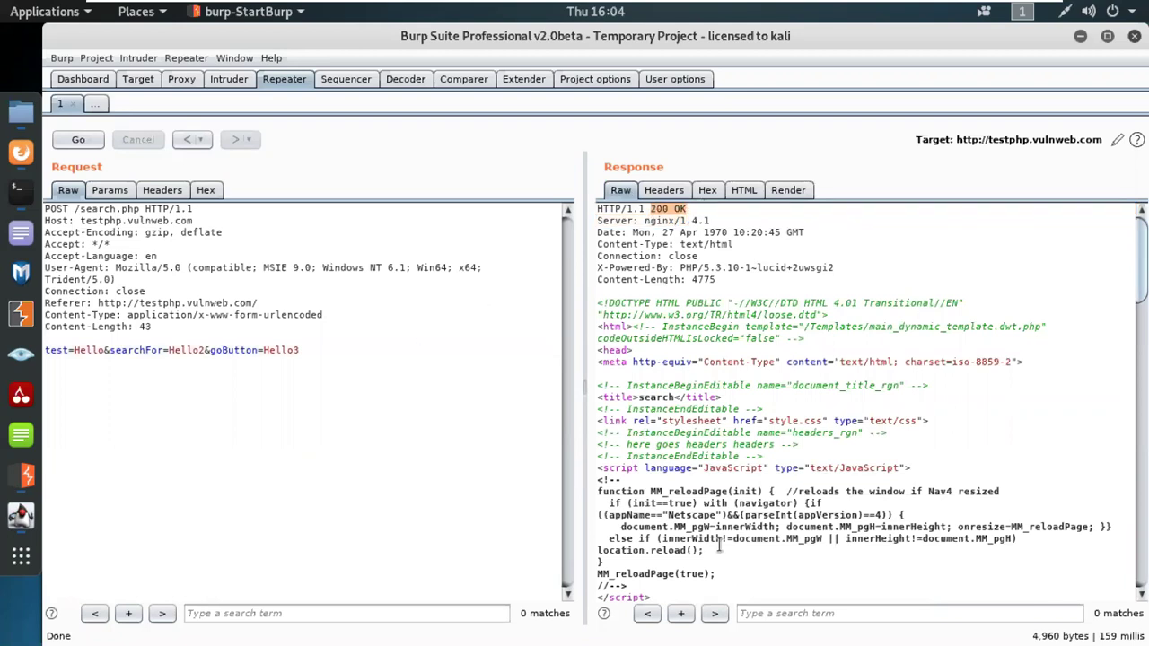
{"action": "scroll", "coordinate": [729, 565], "scroll_direction": "down", "scroll_amount": 4}
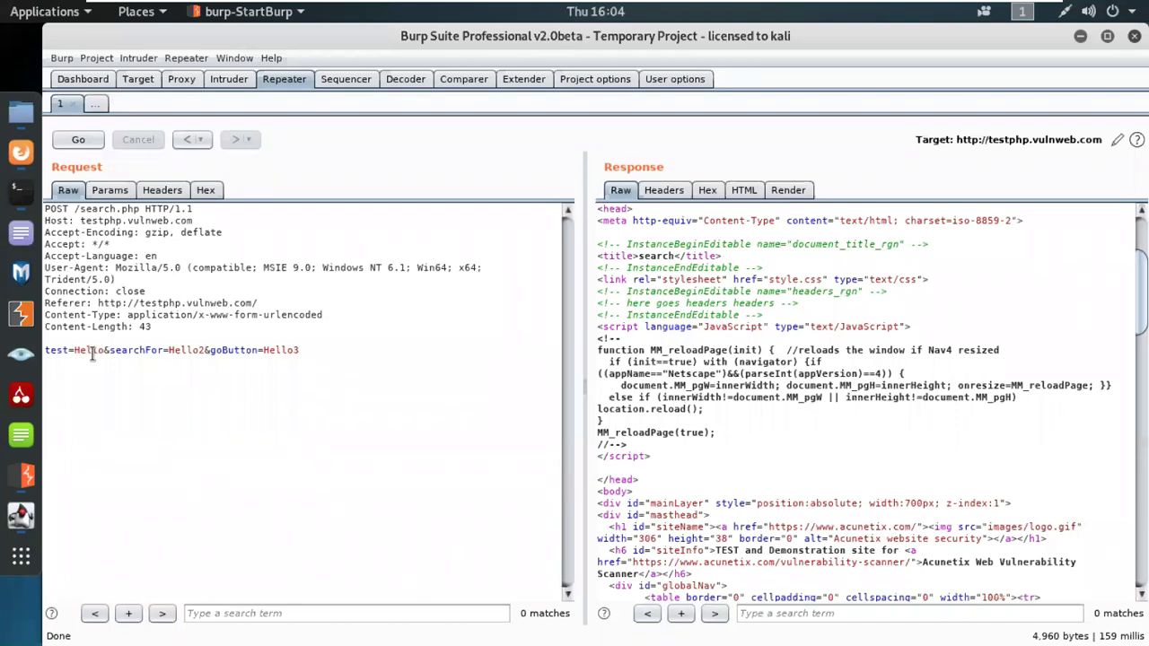
Step: Search the response for 'Hello' and highlight the 'searched for: Hello2' match
{"action": "left_click", "coordinate": [772, 619]}
{"action": "type", "text": "Hello"}
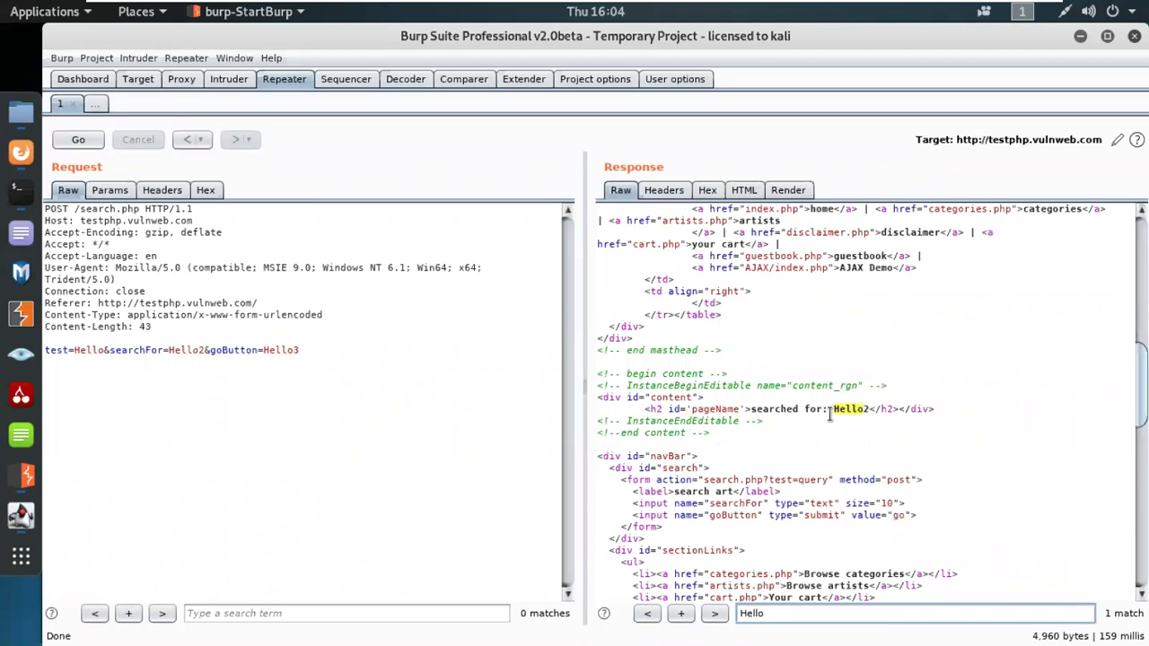
{"action": "left_click_drag", "start_coordinate": [751, 409], "coordinate": [820, 413]}
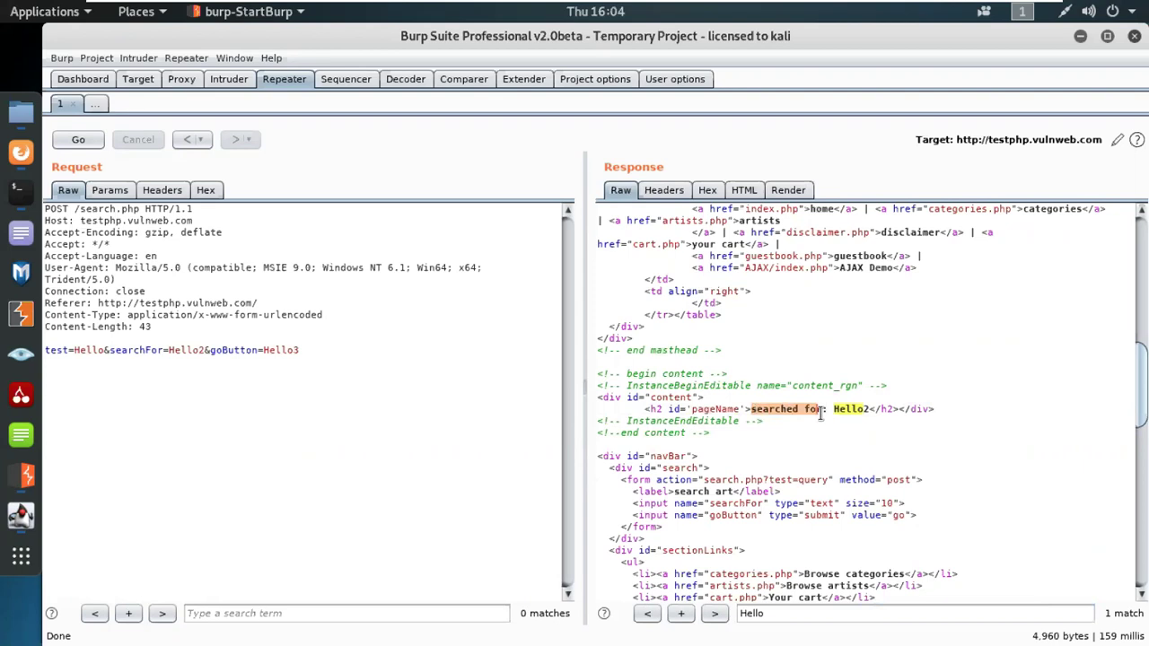
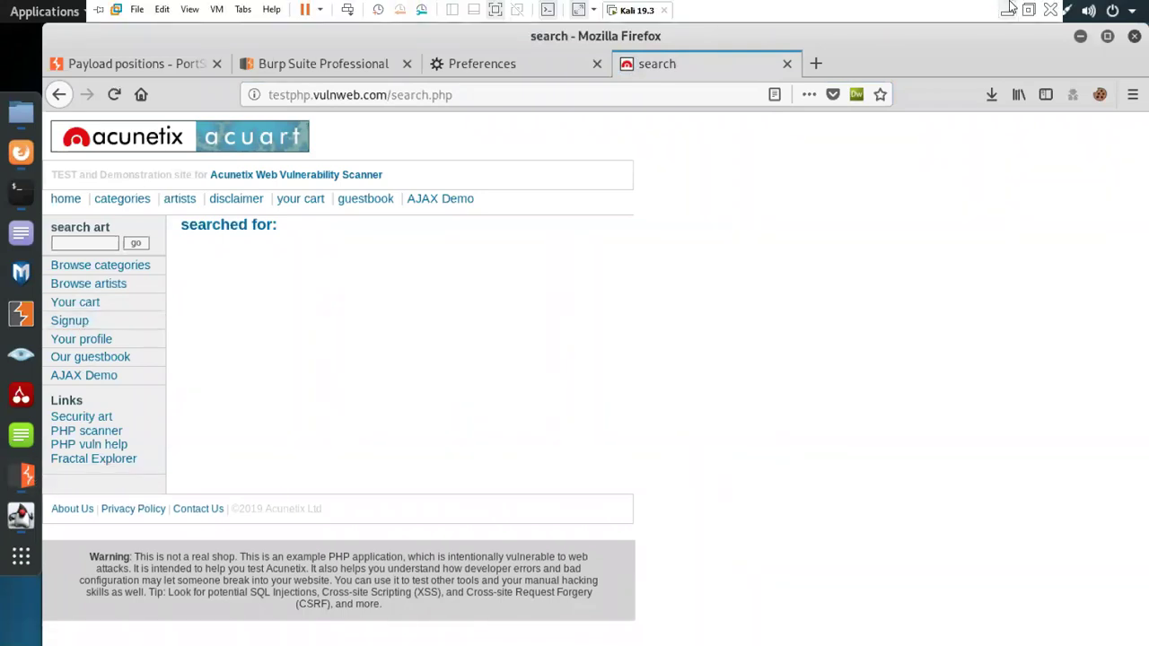
Step: Leave the full-screen Kali VM and switch to the Burp Suite Cookbook PDF
{"action": "left_click", "coordinate": [1009, 5]}
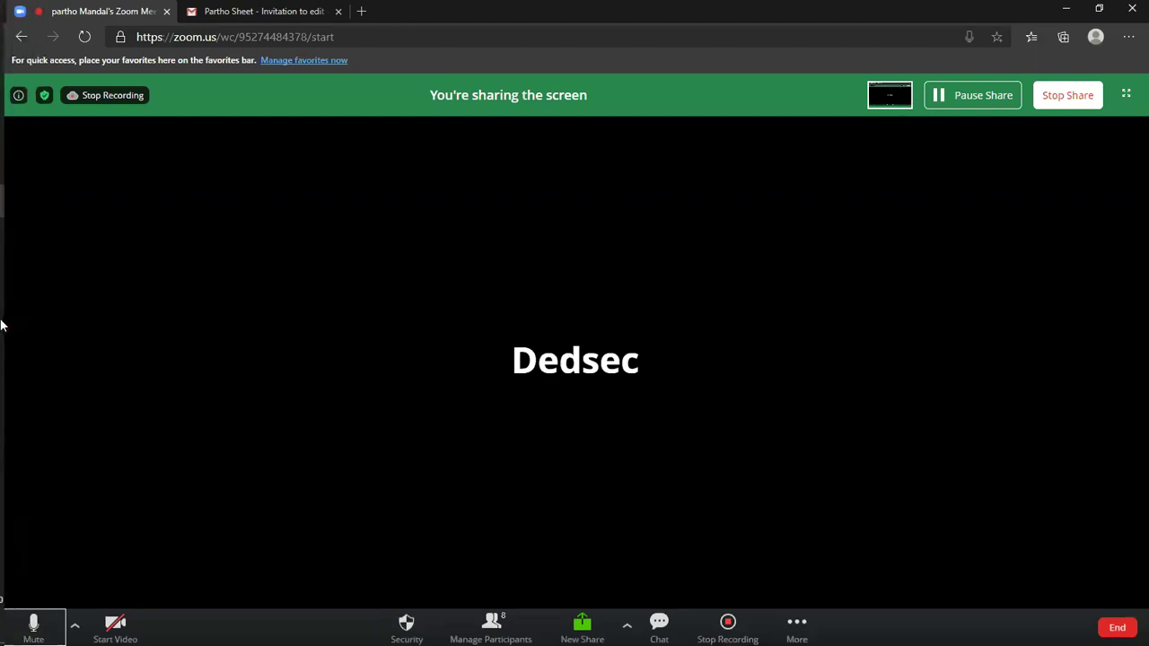
{"action": "mouse_move", "coordinate": [21, 335]}
{"action": "left_click", "coordinate": [98, 393]}
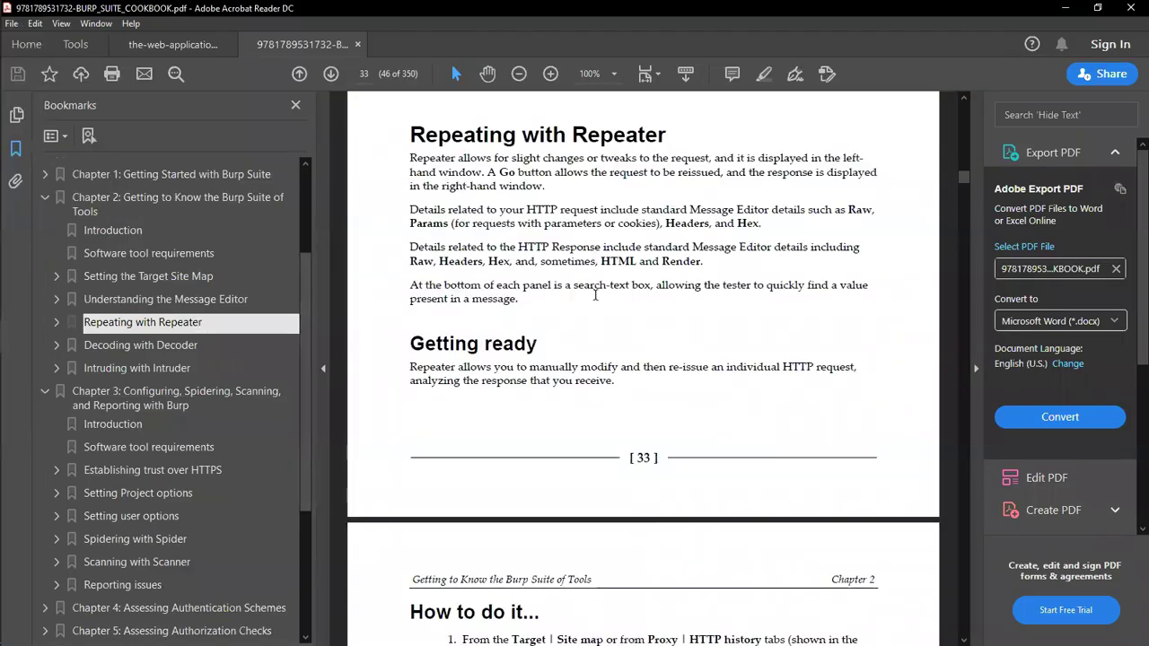
Step: Scroll the Burp Suite Cookbook down from page 33 toward the 'How to do it' steps
{"action": "scroll", "coordinate": [595, 294], "scroll_direction": "down", "scroll_amount": 10}
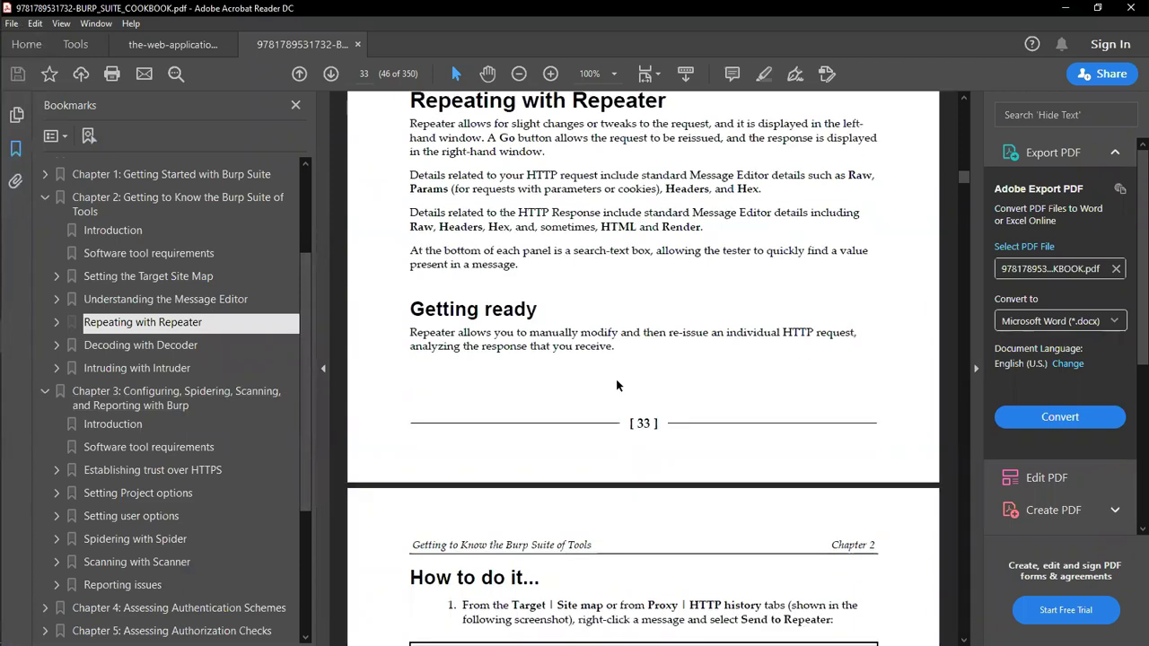
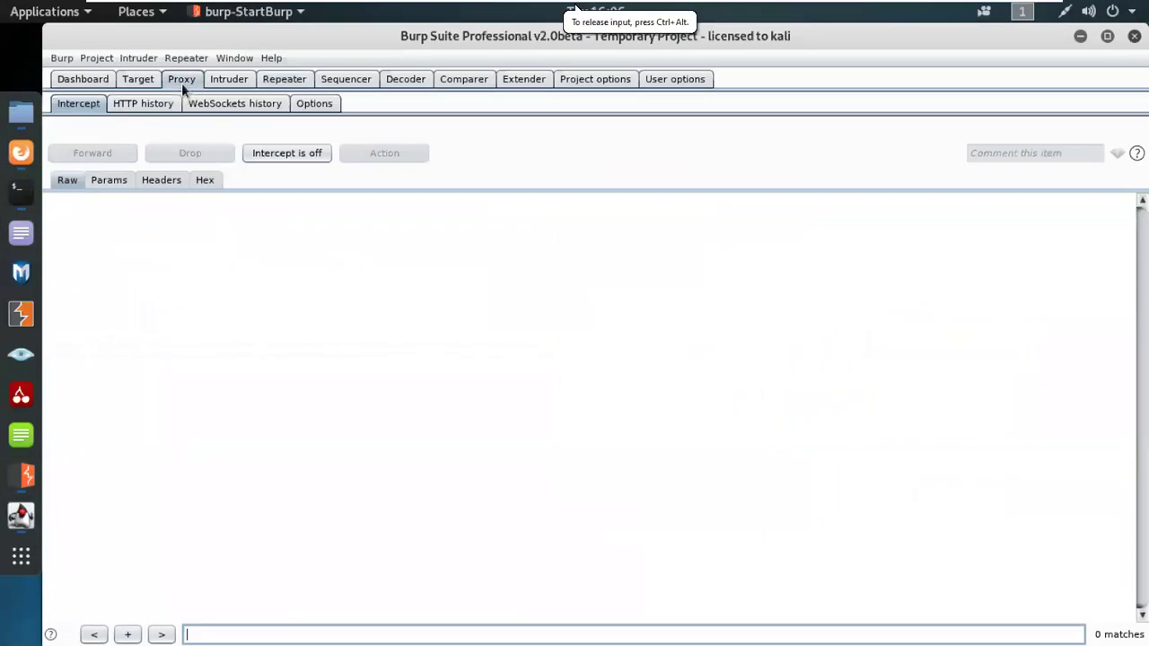
Step: Open the Proxy HTTP history and inspect the google.com POST request in row 72
{"action": "left_click", "coordinate": [163, 103]}
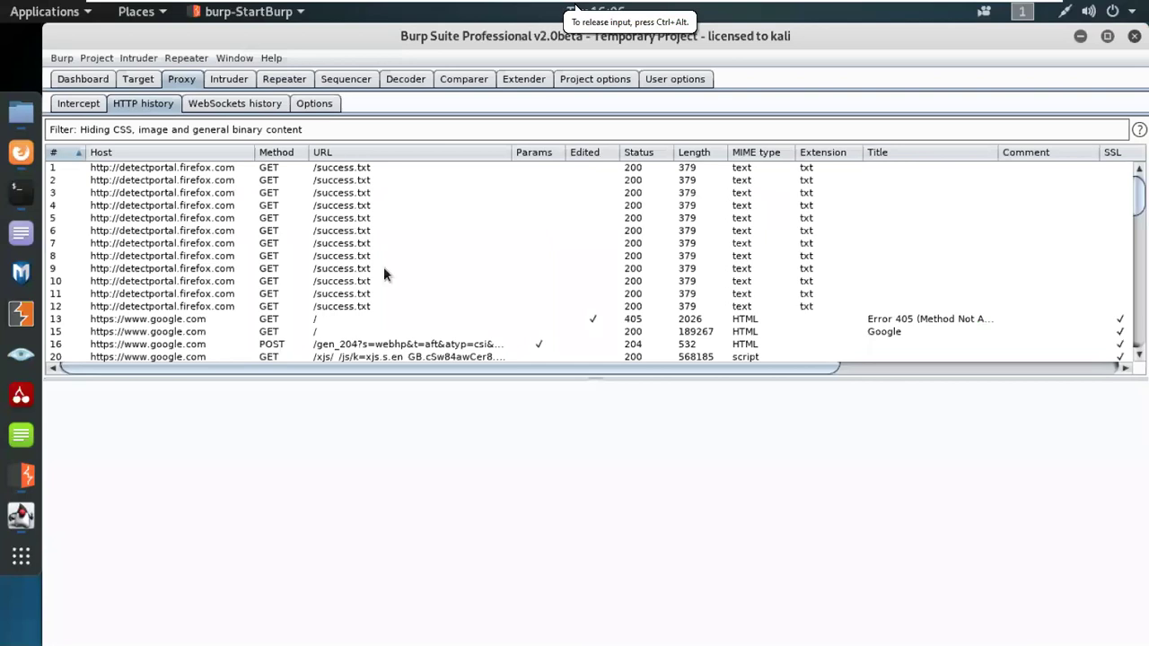
{"action": "scroll", "coordinate": [383, 266], "scroll_direction": "down", "scroll_amount": 15}
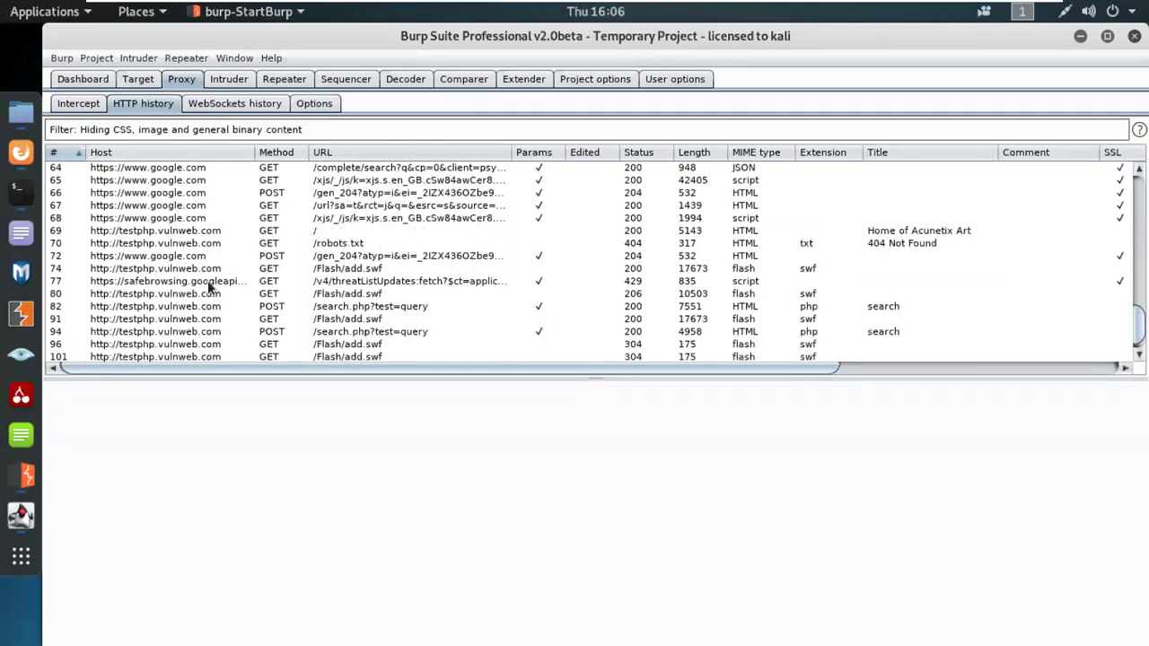
{"action": "scroll", "coordinate": [207, 280], "scroll_direction": "down", "scroll_amount": 1}
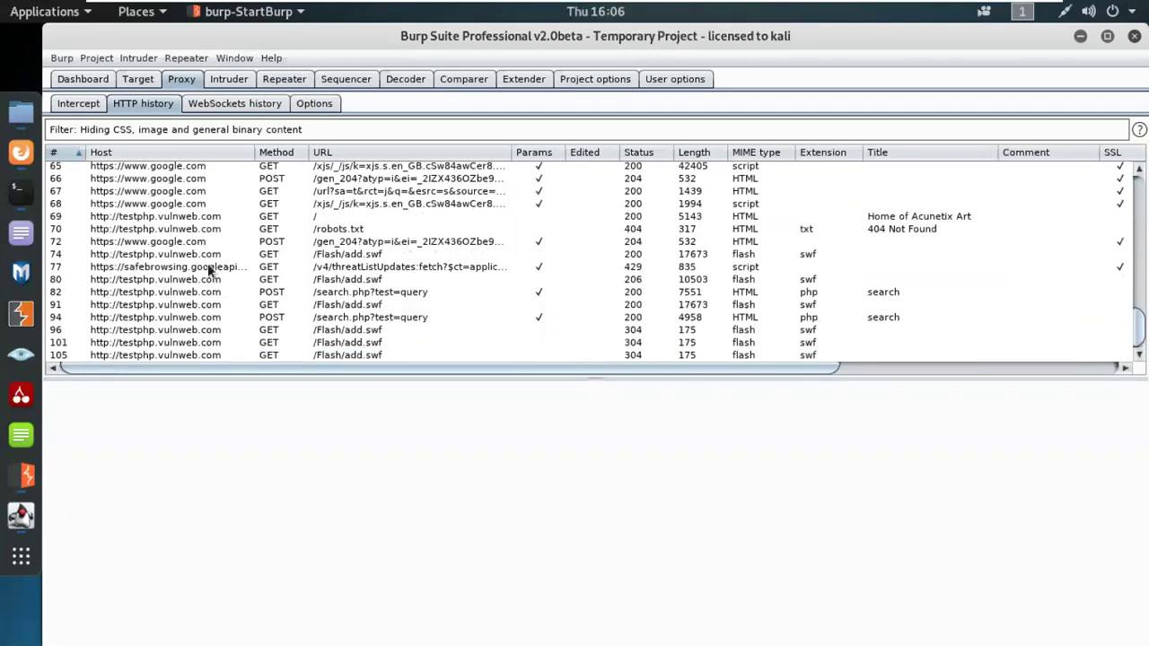
{"action": "left_click", "coordinate": [272, 242]}
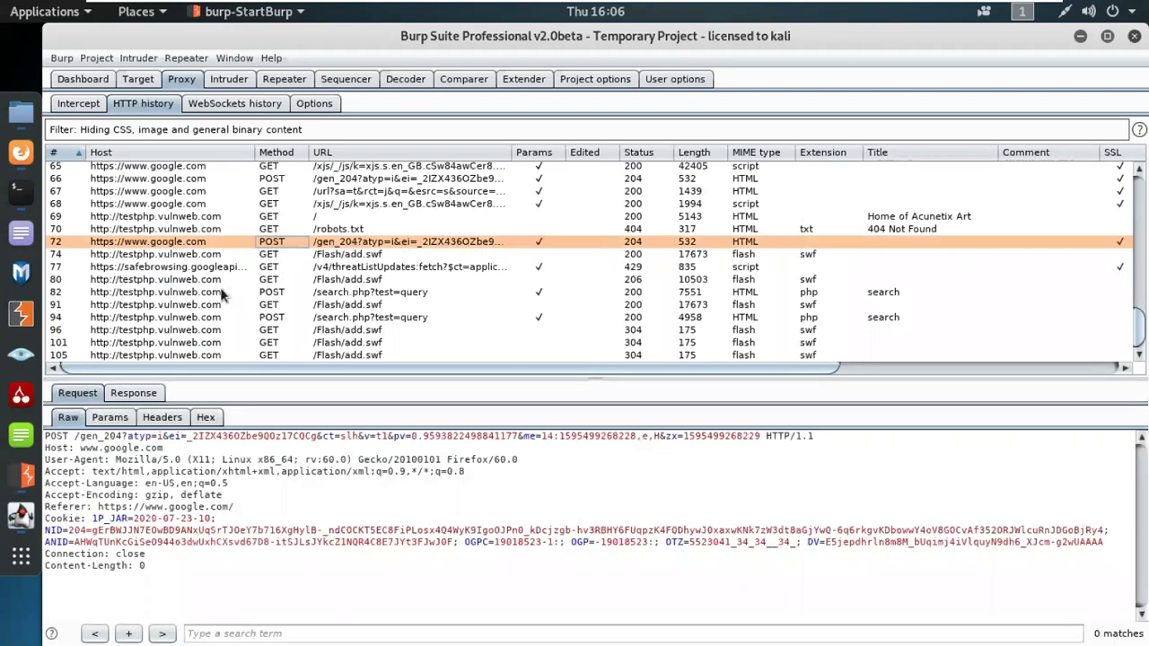
Step: Inspect rows 80, 82 and 94, the POST search.php request sending searchFor=Craw
{"action": "left_click", "coordinate": [171, 280]}
{"action": "left_click", "coordinate": [205, 294]}
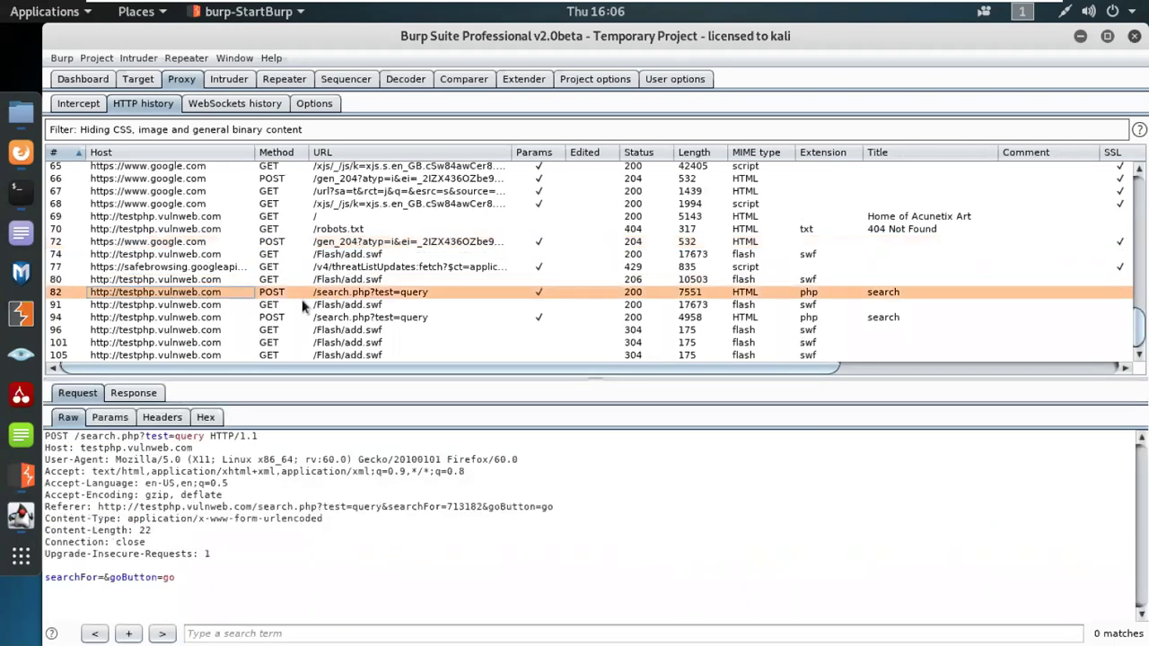
{"action": "left_click", "coordinate": [397, 317]}
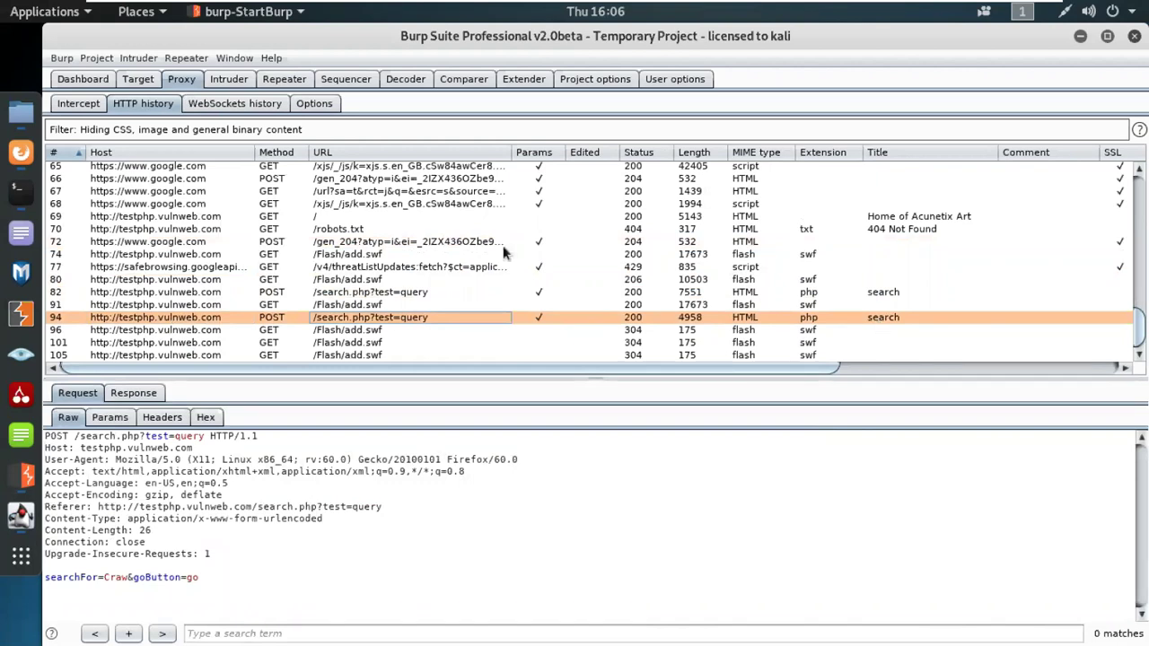
{"action": "left_click", "coordinate": [244, 103]}
Step: Glance at the Options, Intercept and WebSockets views, then settle on HTTP history's search.php request
{"action": "left_click", "coordinate": [314, 103]}
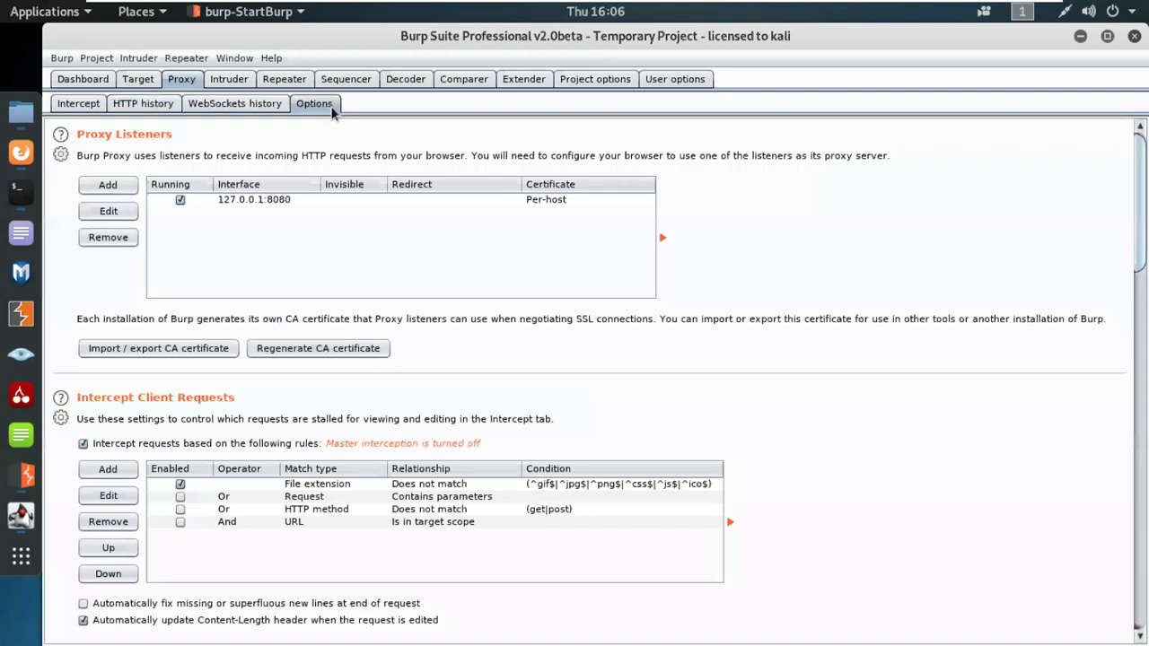
{"action": "left_click", "coordinate": [143, 103]}
{"action": "left_click", "coordinate": [78, 104]}
{"action": "left_click", "coordinate": [216, 103]}
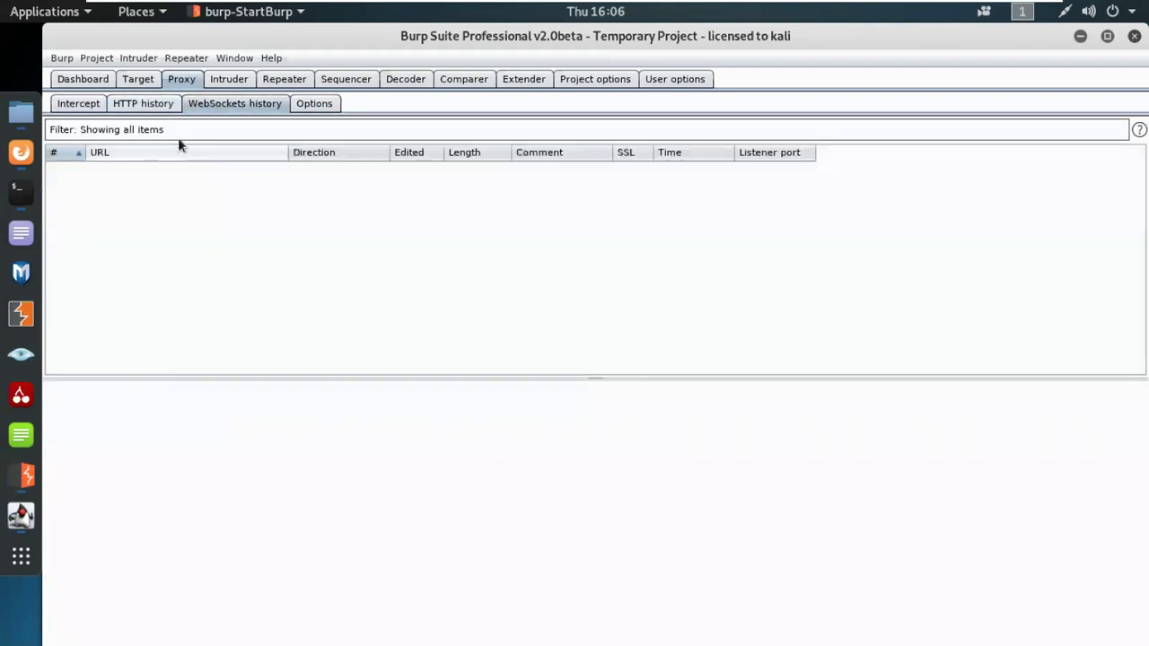
{"action": "left_click", "coordinate": [150, 104]}
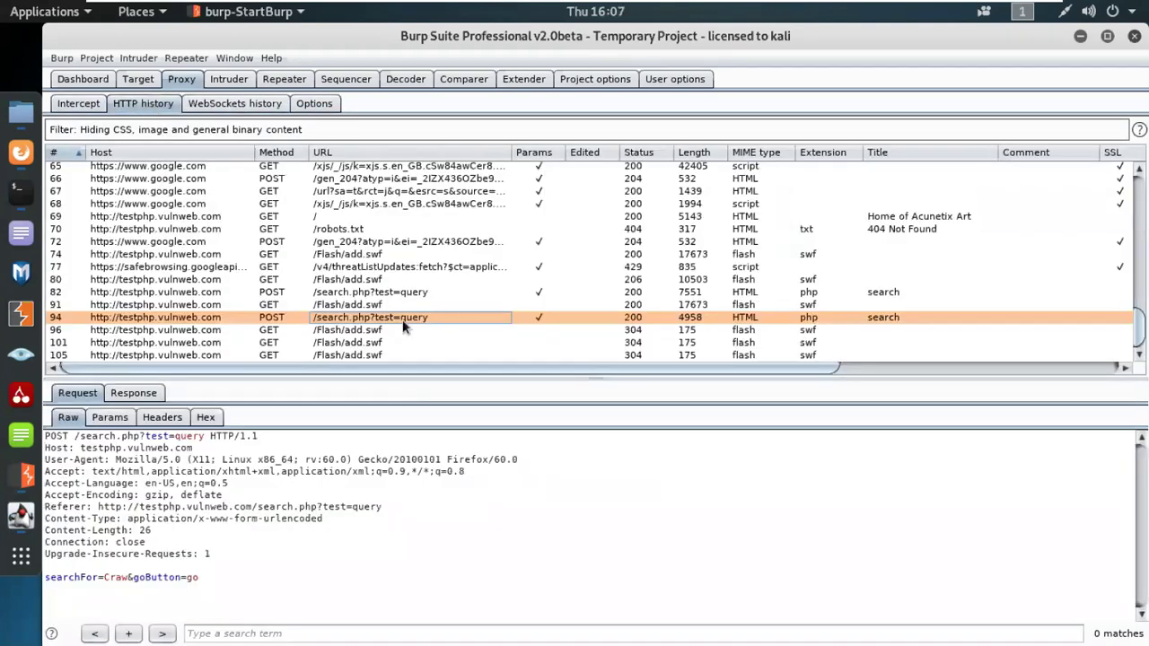
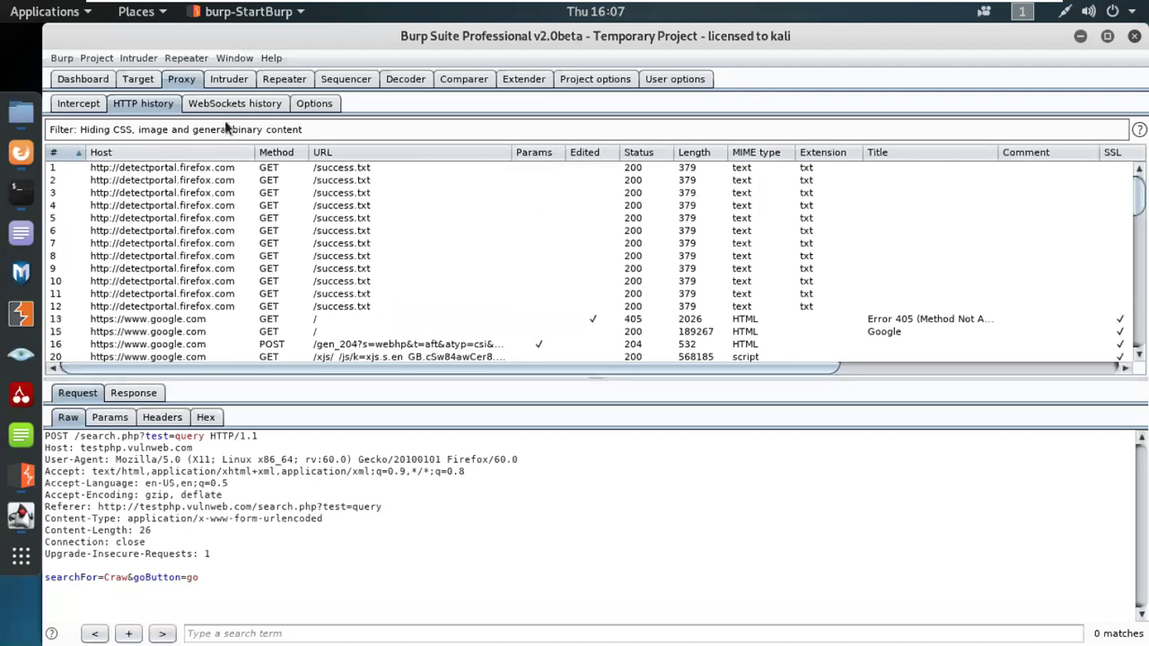
Step: Check the proxy's WebSockets history and listener settings, then return to HTTP history
{"action": "left_click", "coordinate": [239, 105]}
{"action": "left_click", "coordinate": [319, 105]}
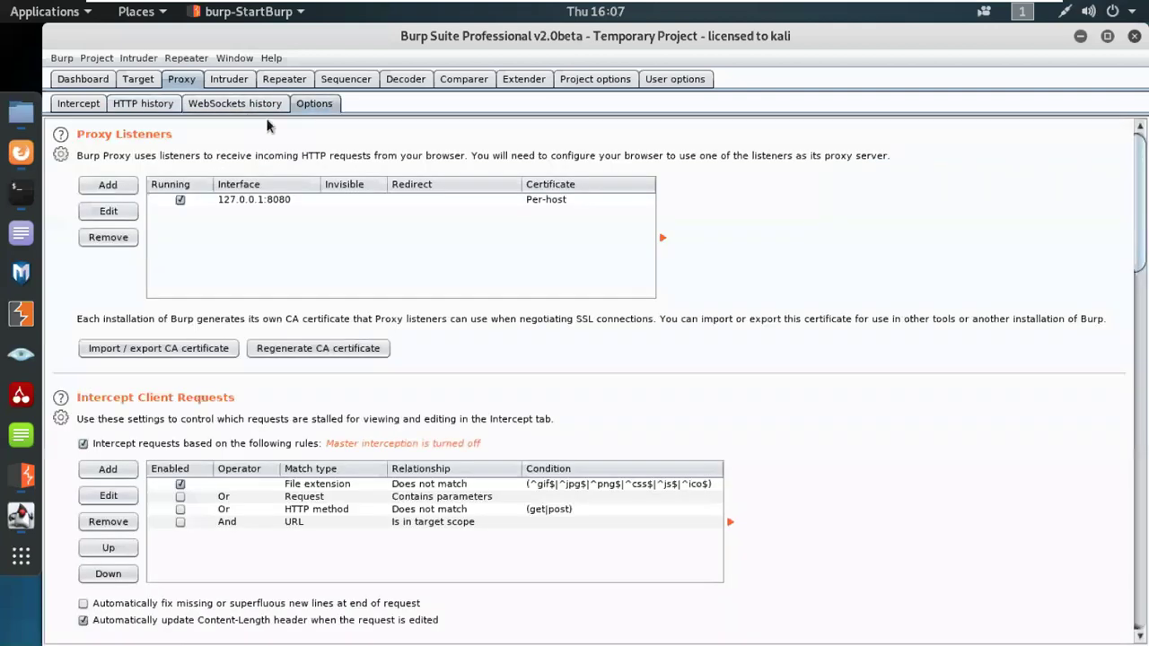
{"action": "left_click", "coordinate": [143, 104]}
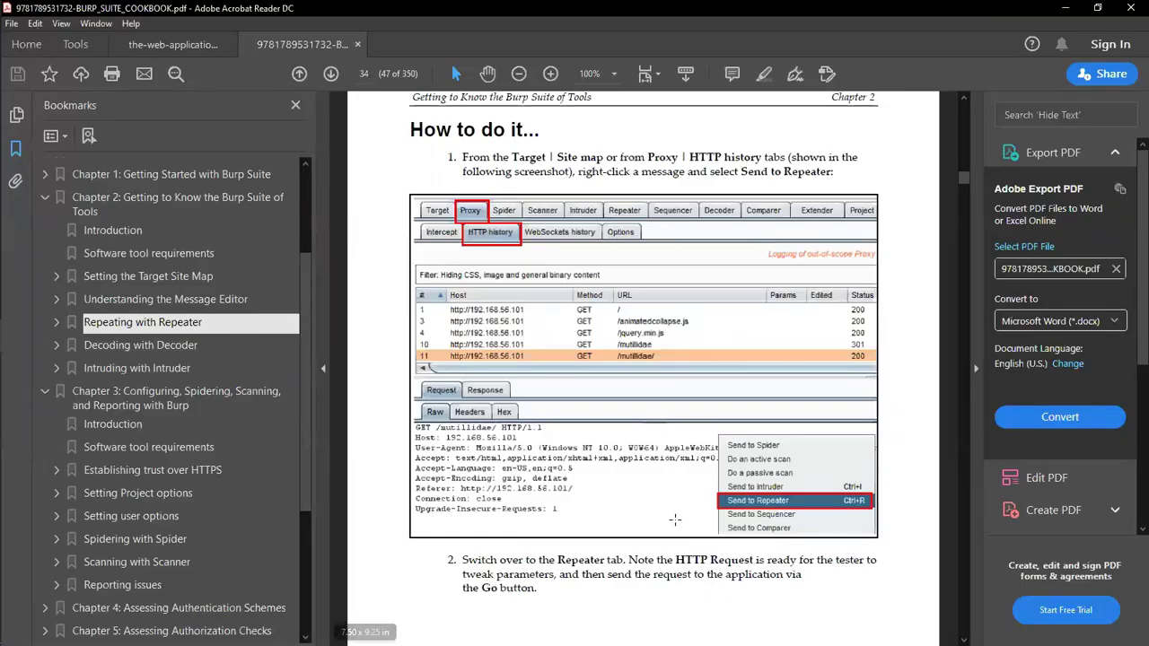
Step: Scroll to page 35 and select 'Decoder' in the 'Decoding with Decoder' heading
{"action": "scroll", "coordinate": [645, 559], "scroll_direction": "down", "scroll_amount": 10}
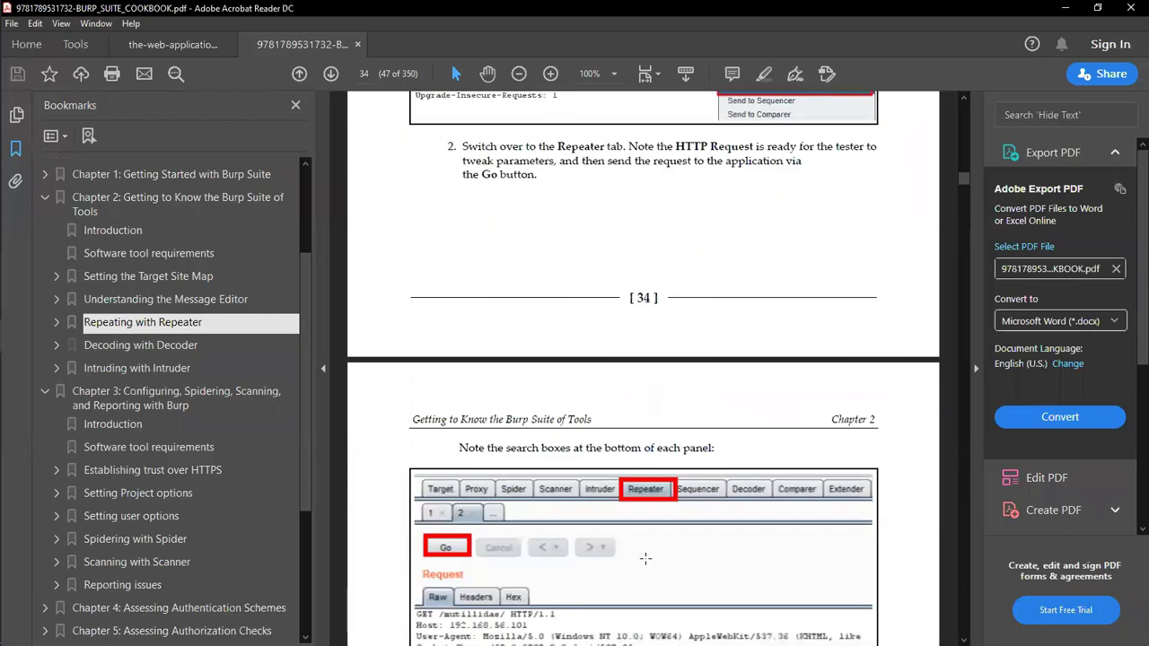
{"action": "scroll", "coordinate": [628, 556], "scroll_direction": "up", "scroll_amount": 1}
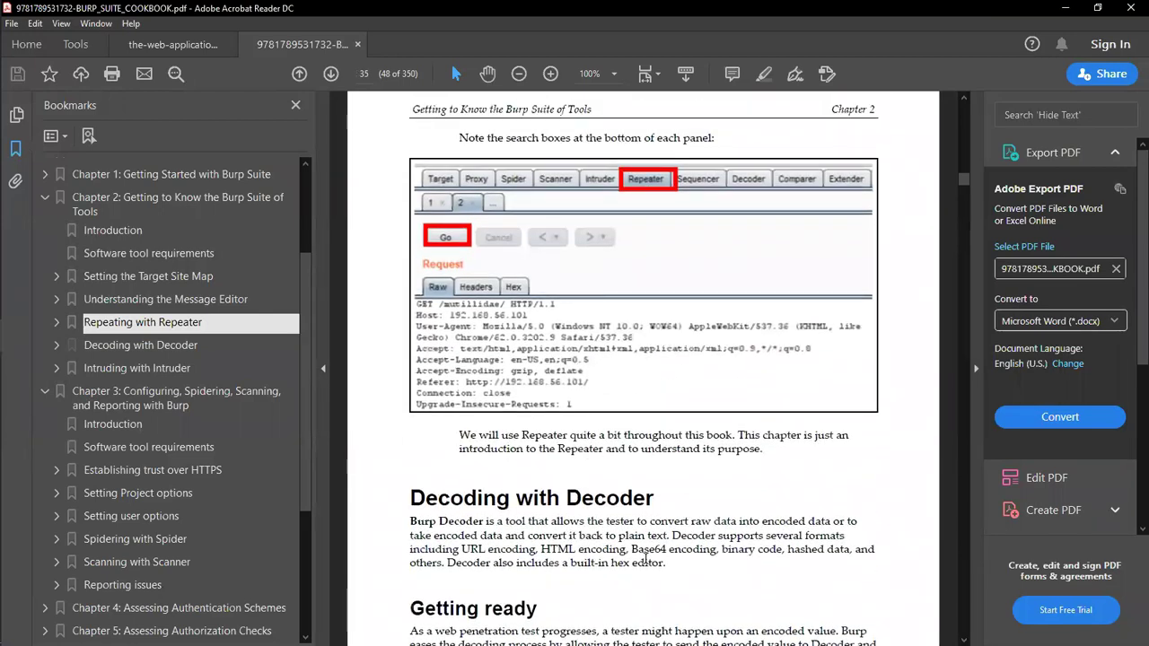
{"action": "scroll", "coordinate": [475, 512], "scroll_direction": "down", "scroll_amount": 1}
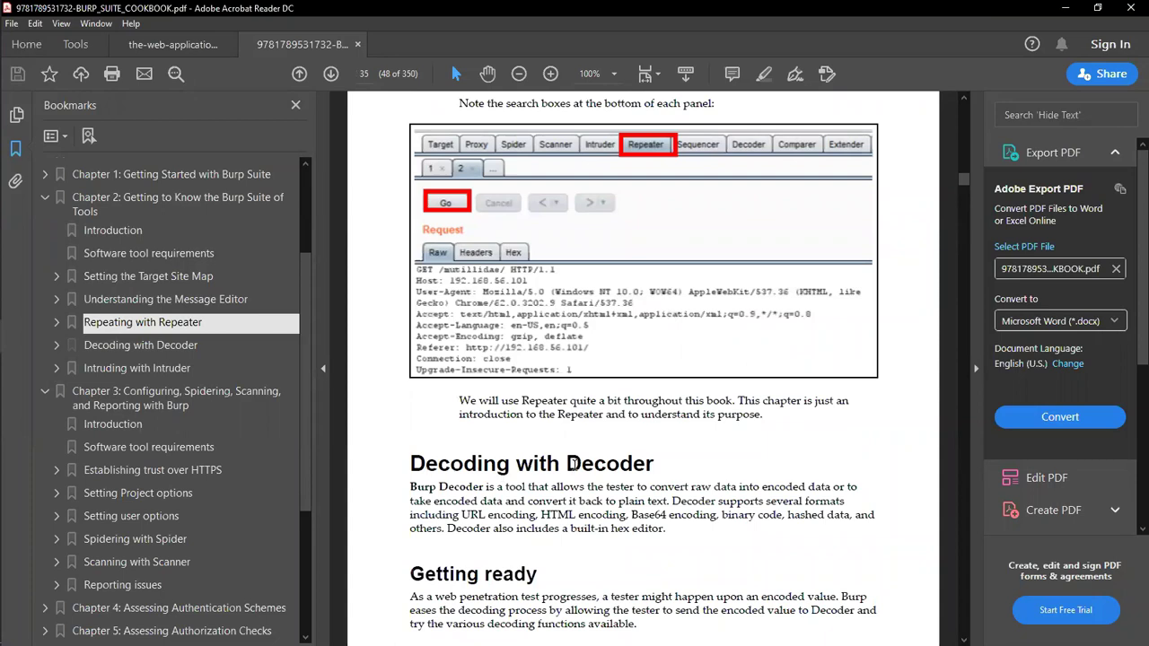
{"action": "left_click_drag", "start_coordinate": [568, 463], "coordinate": [655, 464]}
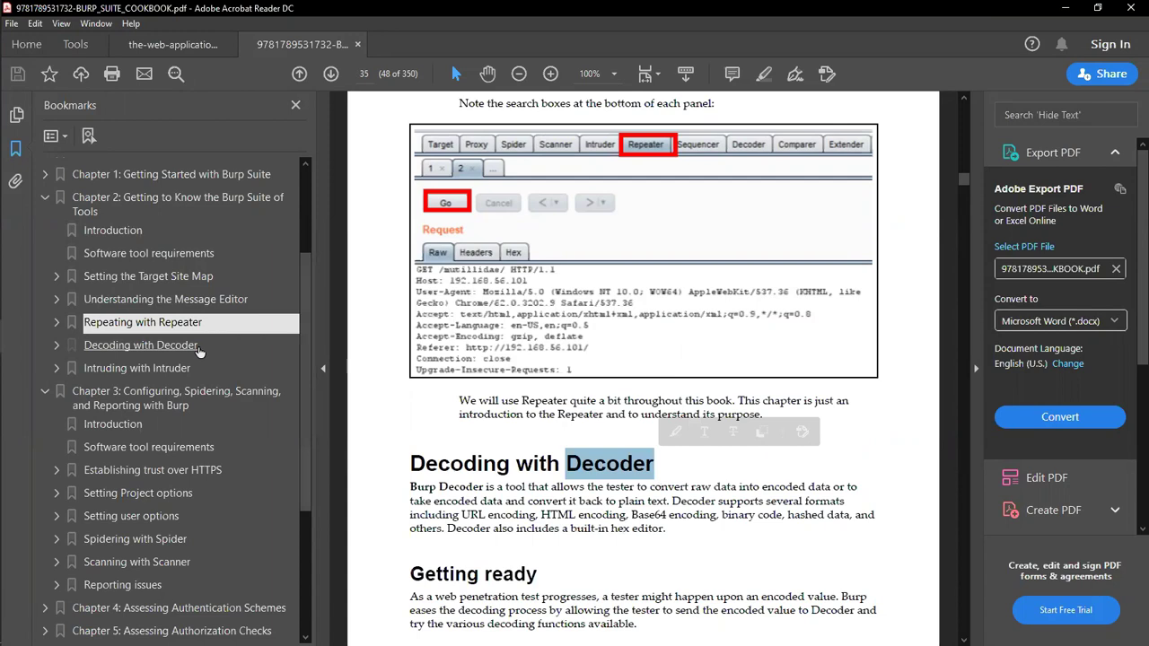
Step: Use the 'Decoding with Decoder' bookmark, deselect the word, and review the introduction and 'Getting ready'
{"action": "left_click", "coordinate": [193, 348]}
{"action": "left_click", "coordinate": [610, 257]}
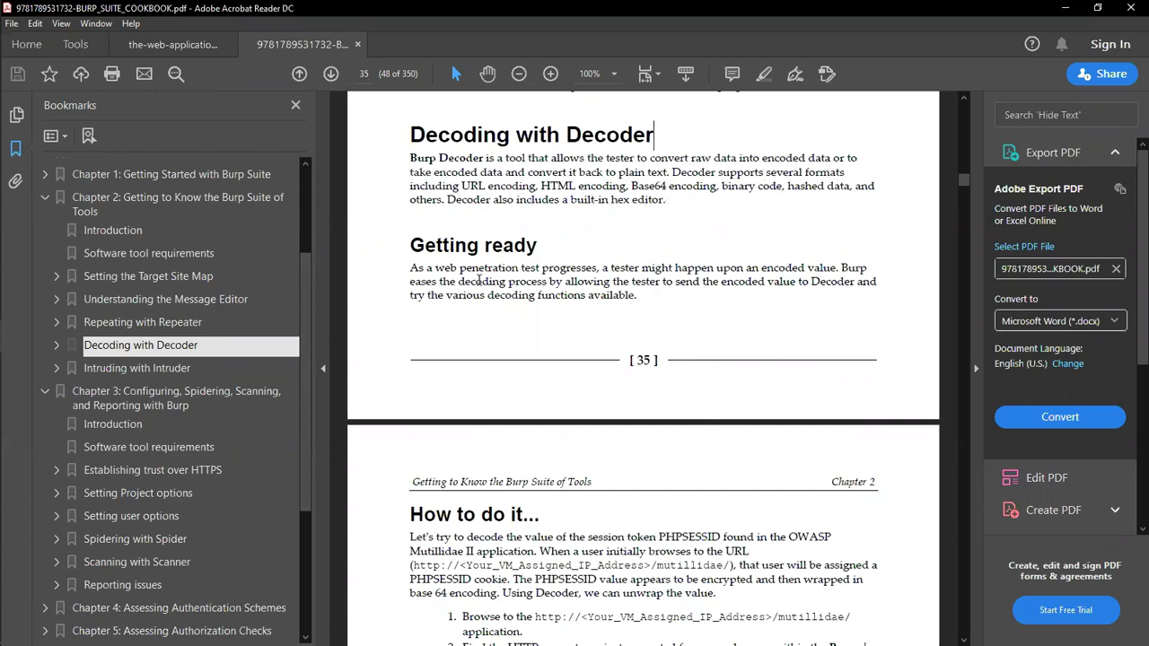
{"action": "scroll", "coordinate": [738, 384], "scroll_direction": "down", "scroll_amount": 4}
{"action": "scroll", "coordinate": [738, 384], "scroll_direction": "up", "scroll_amount": 3}
{"action": "scroll", "coordinate": [738, 384], "scroll_direction": "up", "scroll_amount": 3}
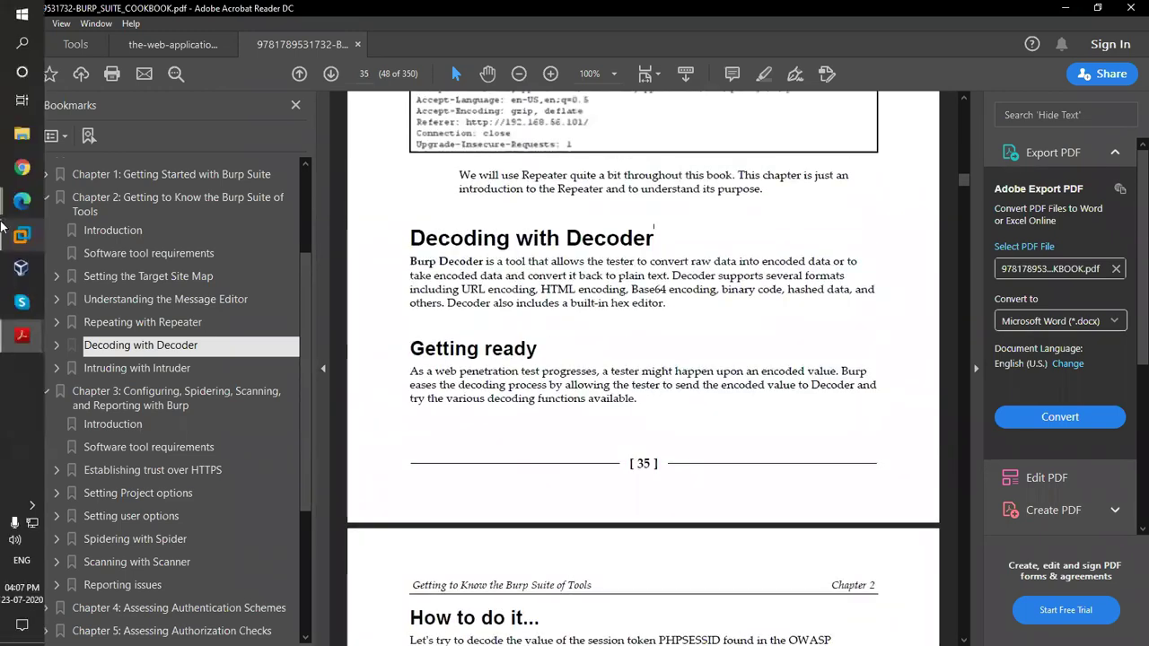
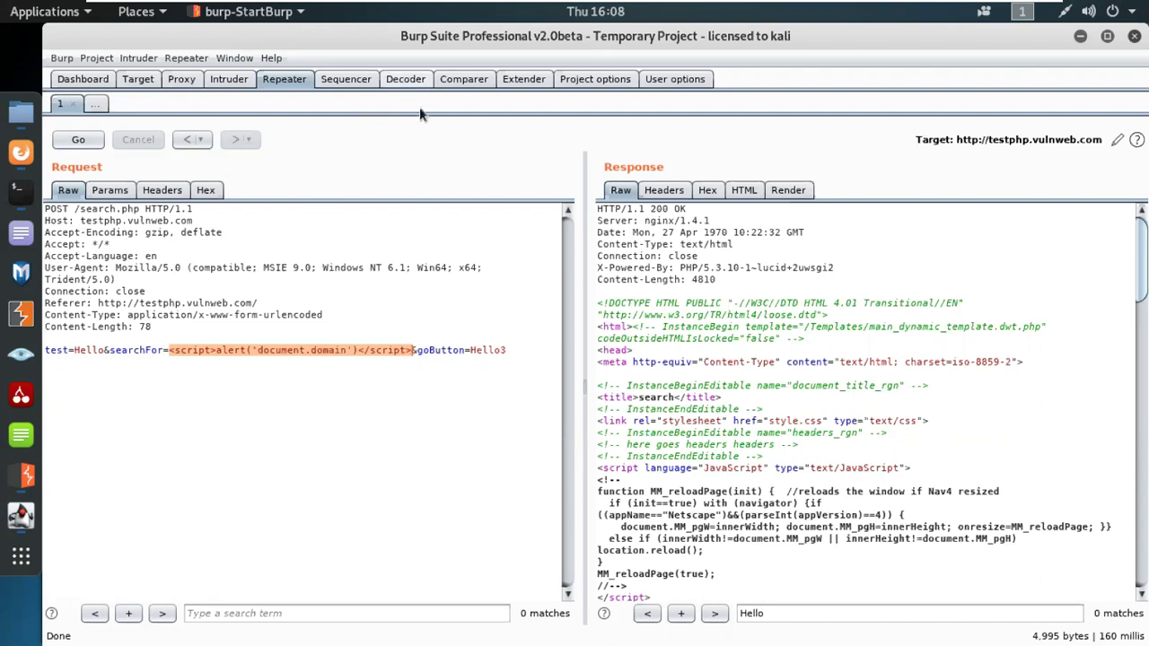
Step: Paste the <script>alert('document.domain')</script> payload into the Decoder input
{"action": "left_click", "coordinate": [418, 79]}
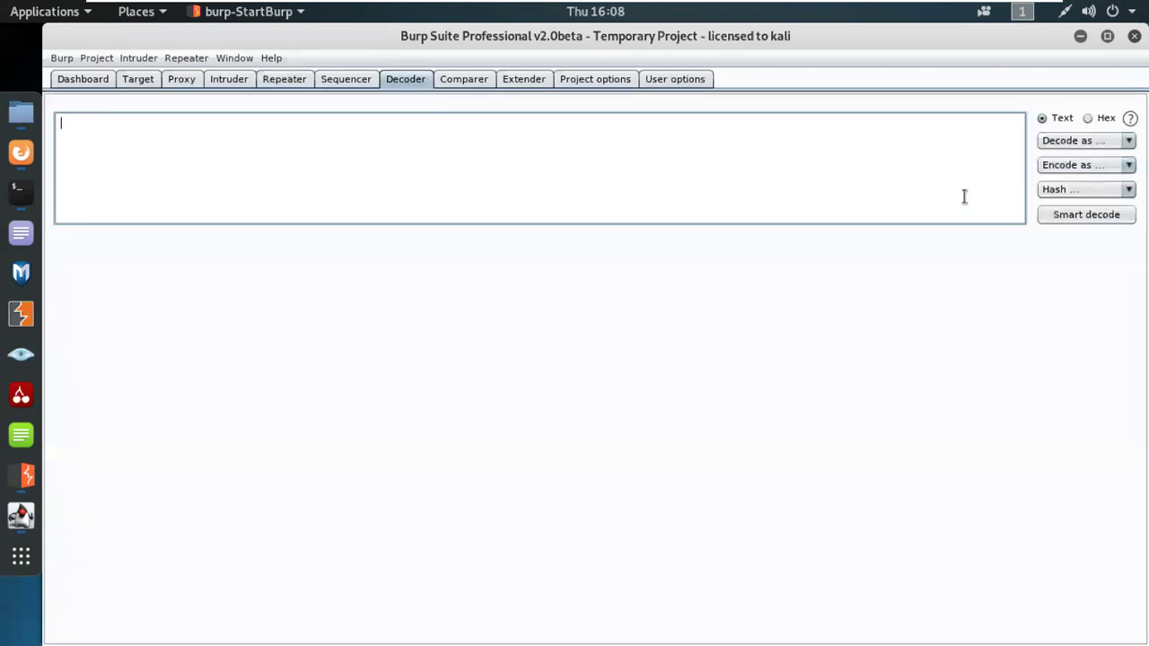
{"action": "type", "text": "<script>alert('document.domain')</script>"}
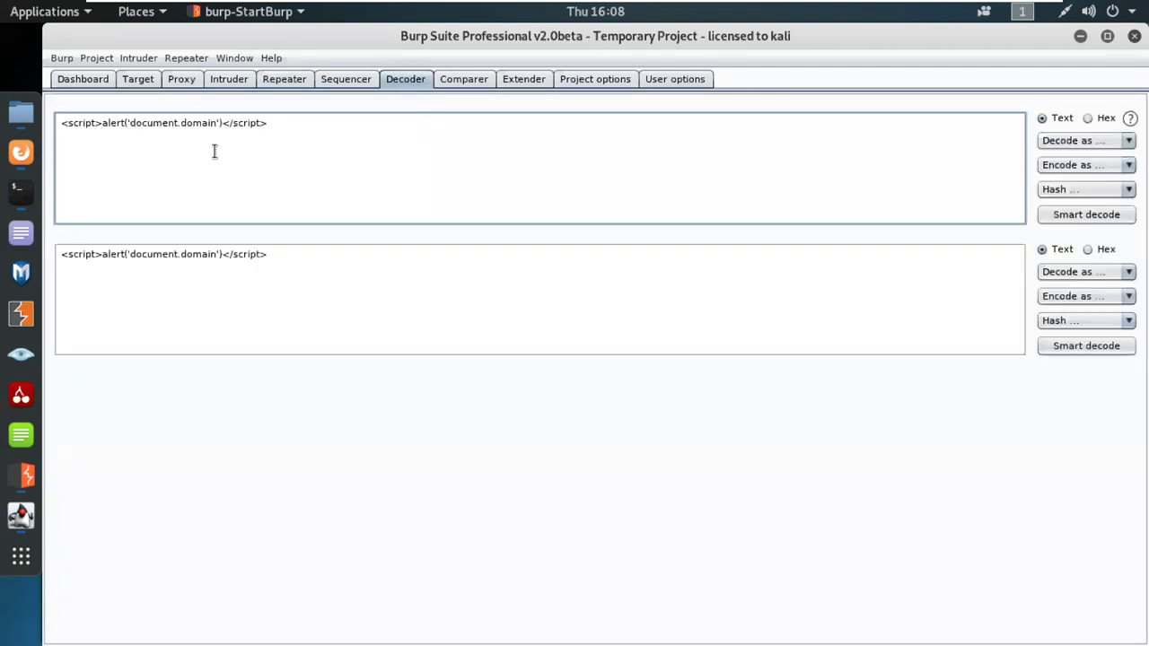
{"action": "left_click", "coordinate": [1068, 143]}
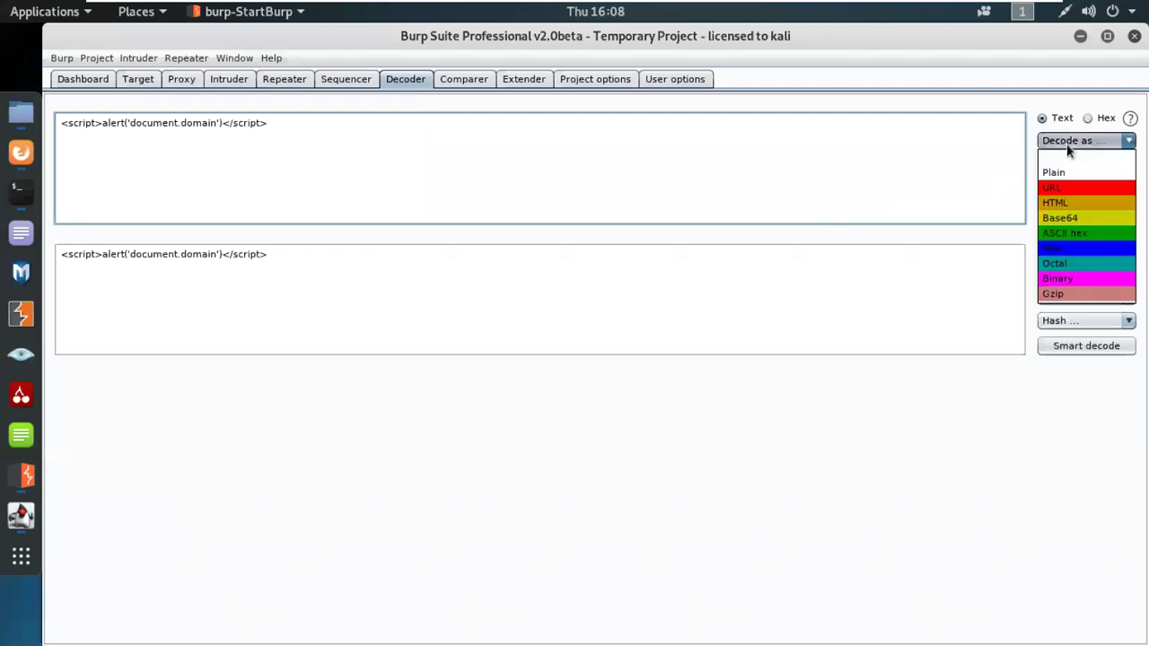
{"action": "left_click", "coordinate": [1068, 148]}
Step: Encode the payload as Base64 and select the entire encoded output
{"action": "left_click", "coordinate": [1110, 167]}
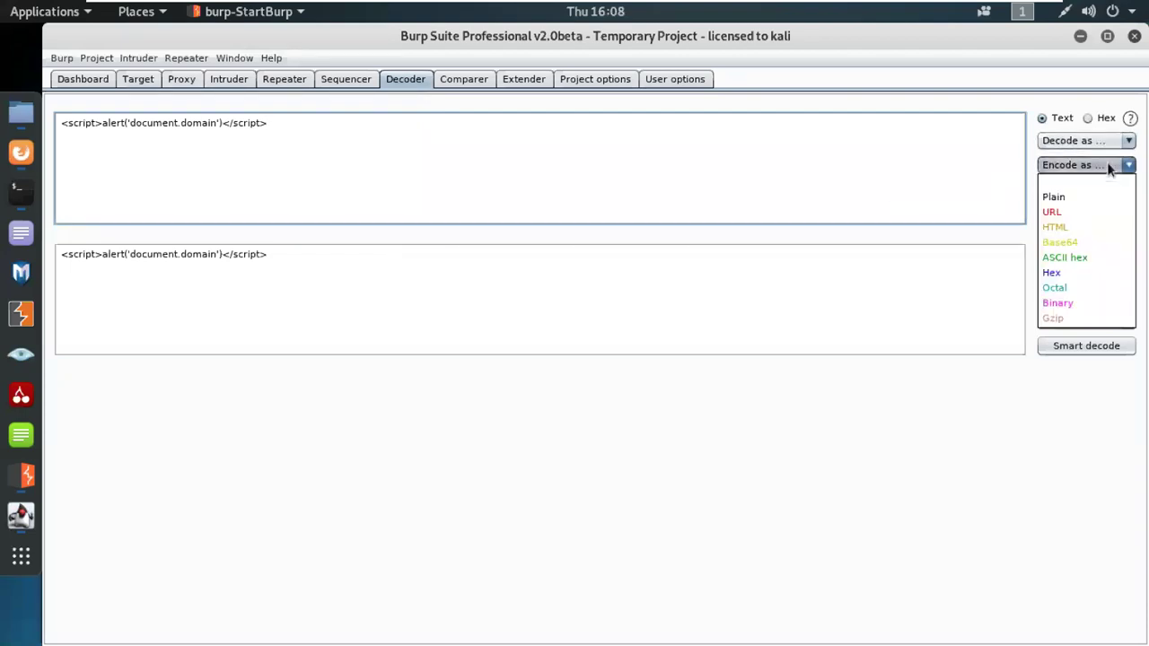
{"action": "left_click", "coordinate": [1064, 243]}
{"action": "left_click_drag", "start_coordinate": [398, 254], "coordinate": [57, 254]}
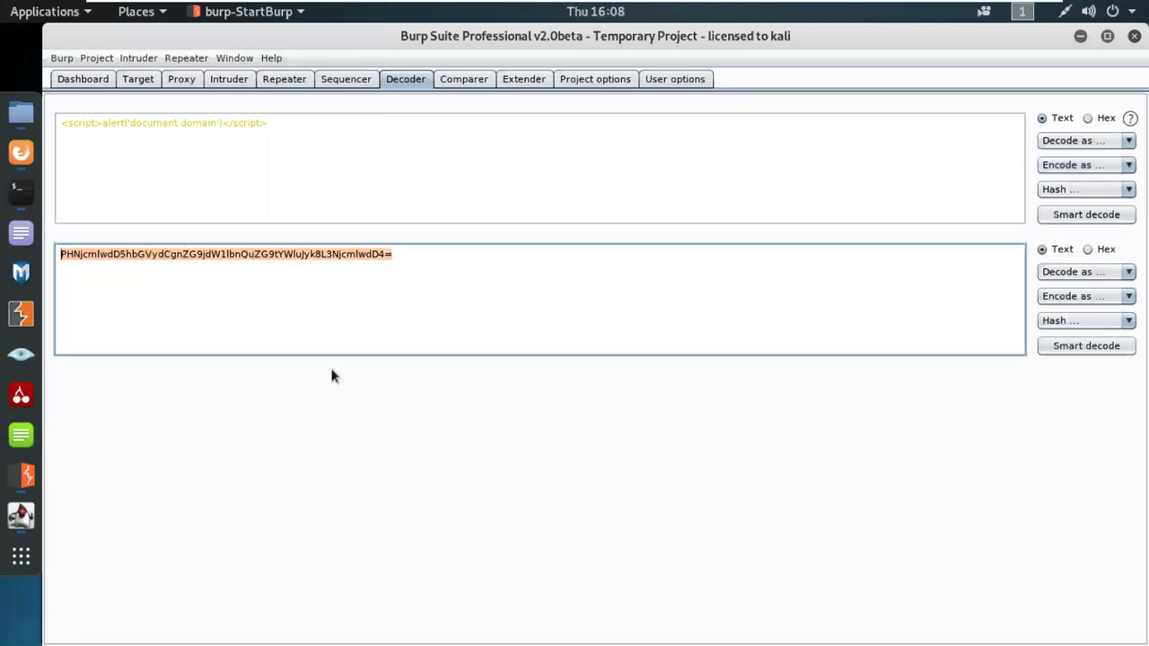
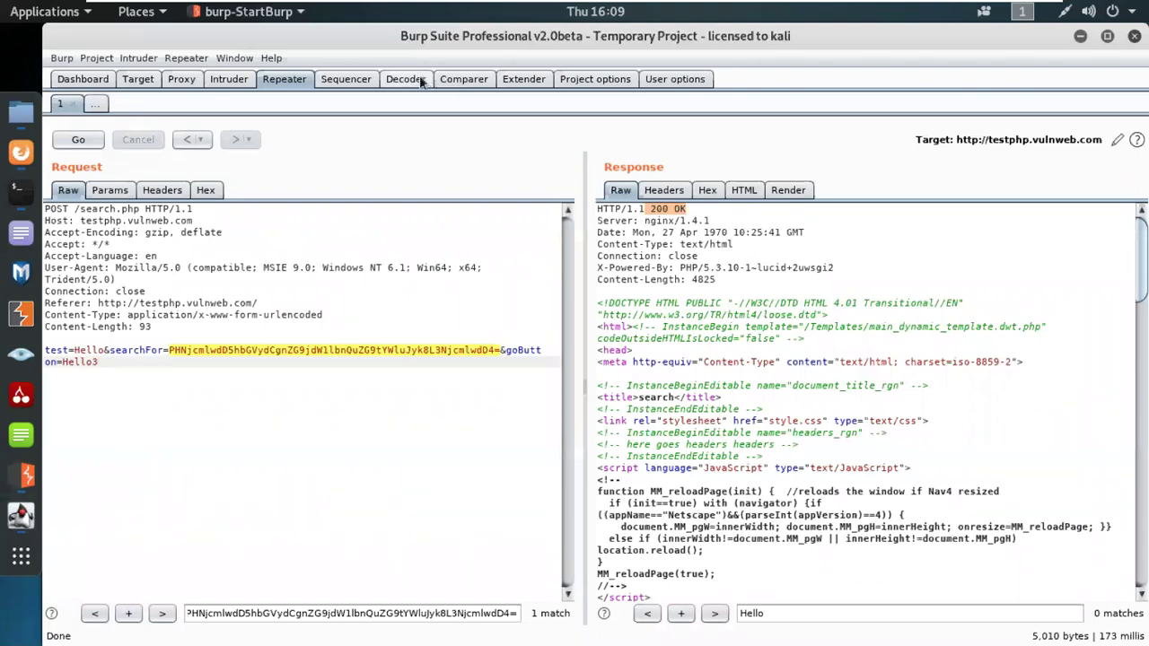
Step: In Decoder, HTML-encode the <script>alert('document.domain')</script> payload instead of Base64
{"action": "left_click", "coordinate": [416, 81]}
{"action": "left_click", "coordinate": [1101, 167]}
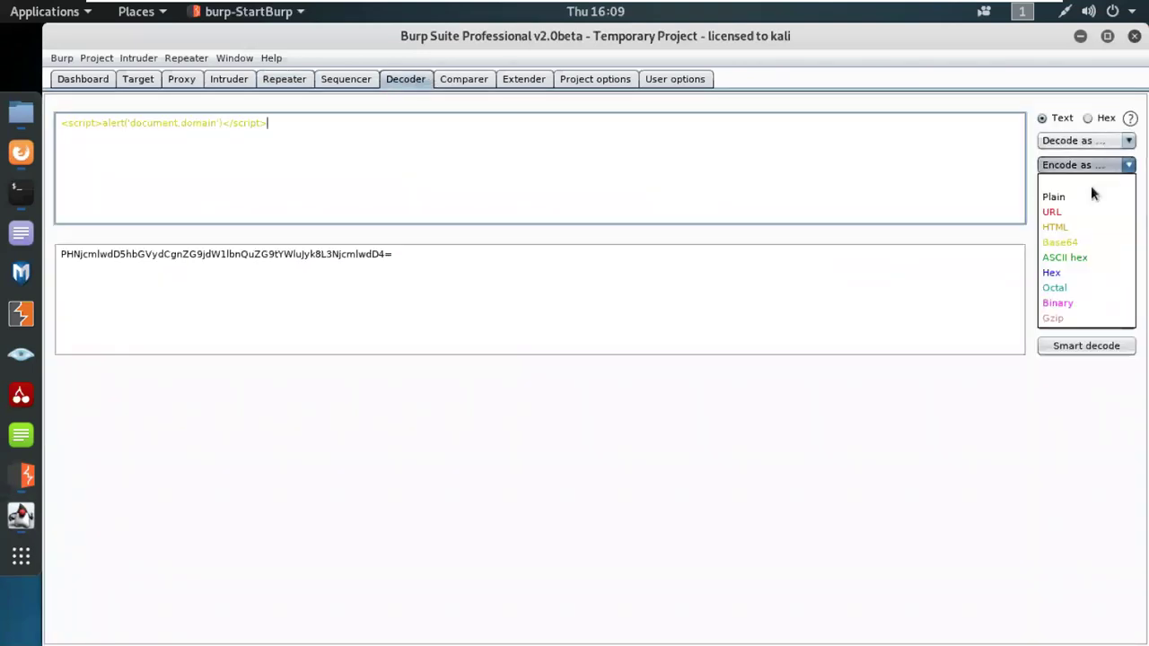
{"action": "left_click", "coordinate": [1061, 232]}
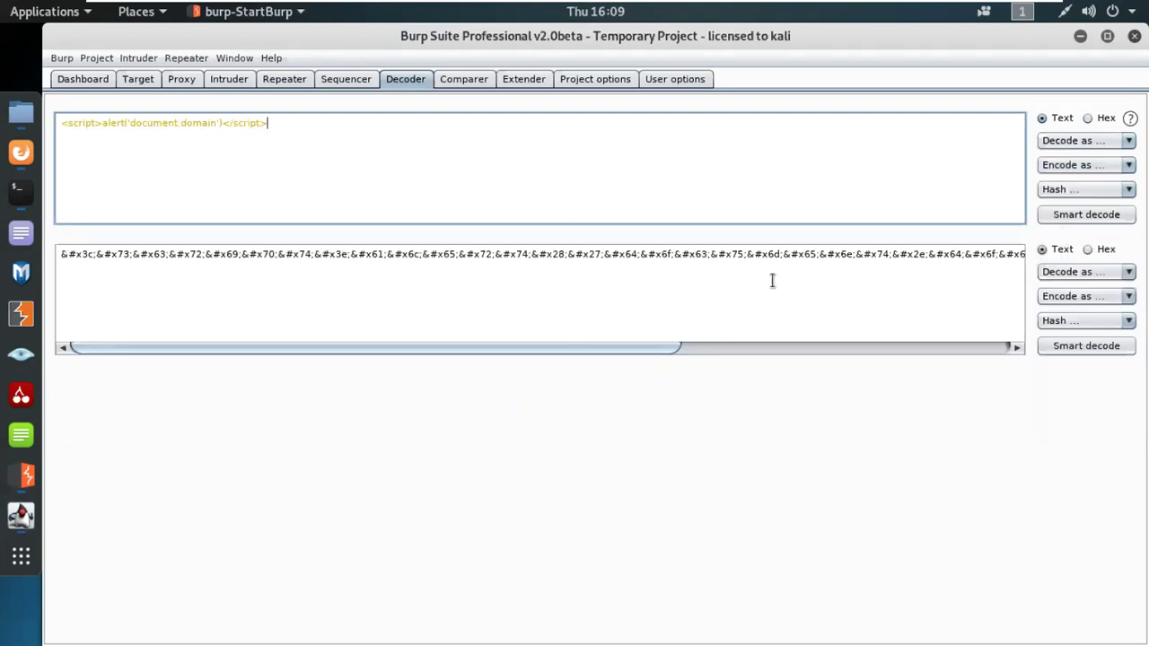
Step: Select and copy the entire HTML-encoded output
{"action": "key", "text": "ctrl+a"}
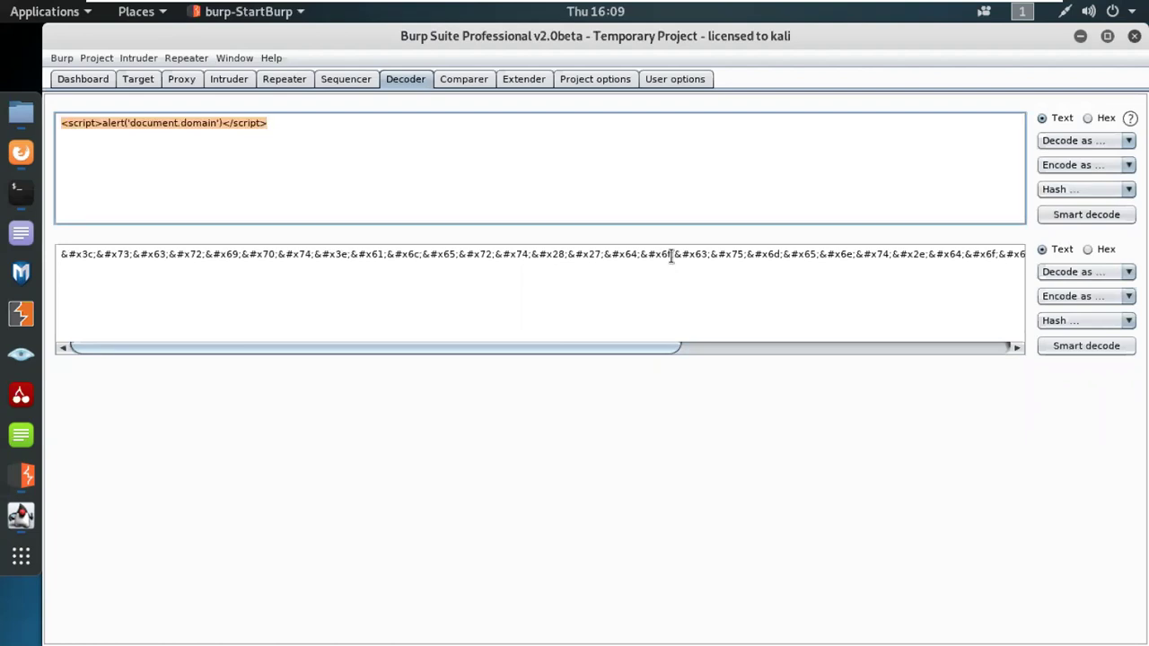
{"action": "left_click", "coordinate": [671, 255]}
{"action": "key", "text": "ctrl+a"}
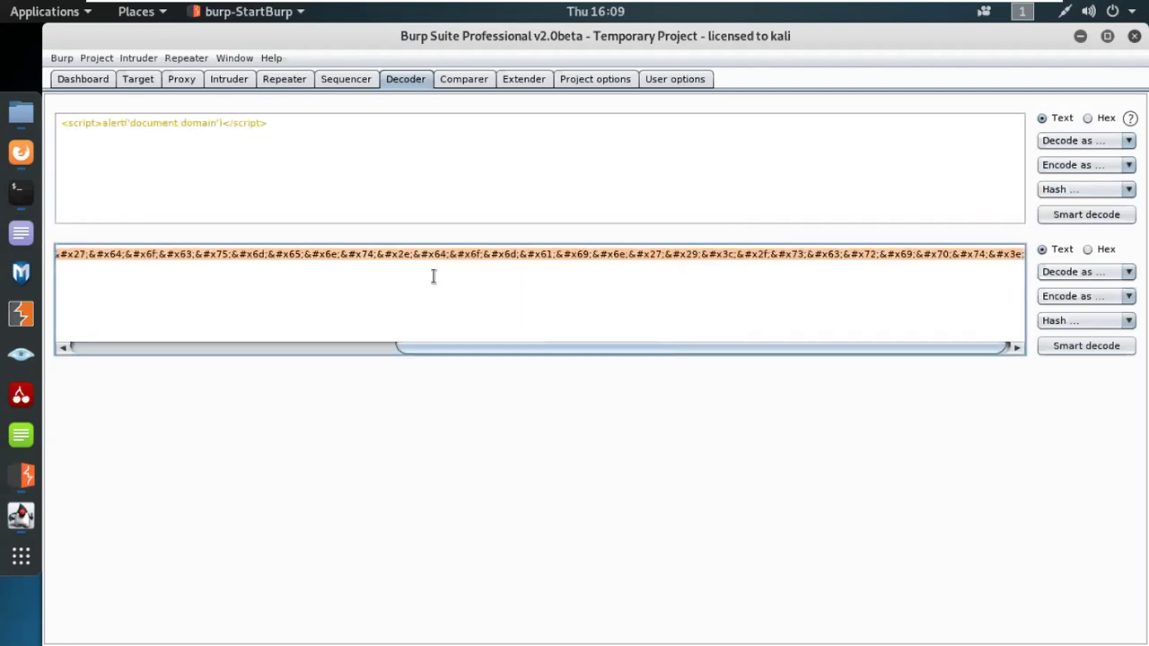
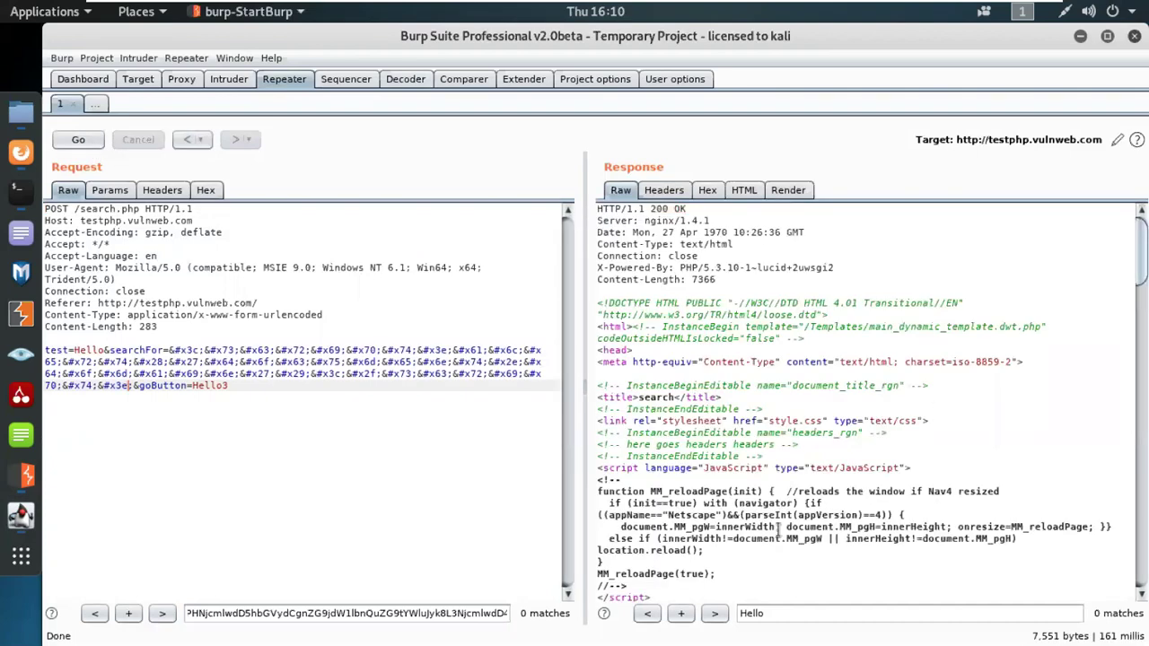
Step: Scroll the Raw response down to the 'searched for:' heading, which shows an empty search term
{"action": "scroll", "coordinate": [777, 530], "scroll_direction": "down", "scroll_amount": 3}
{"action": "scroll", "coordinate": [777, 529], "scroll_direction": "down", "scroll_amount": 7}
{"action": "scroll", "coordinate": [777, 530], "scroll_direction": "down", "scroll_amount": 3}
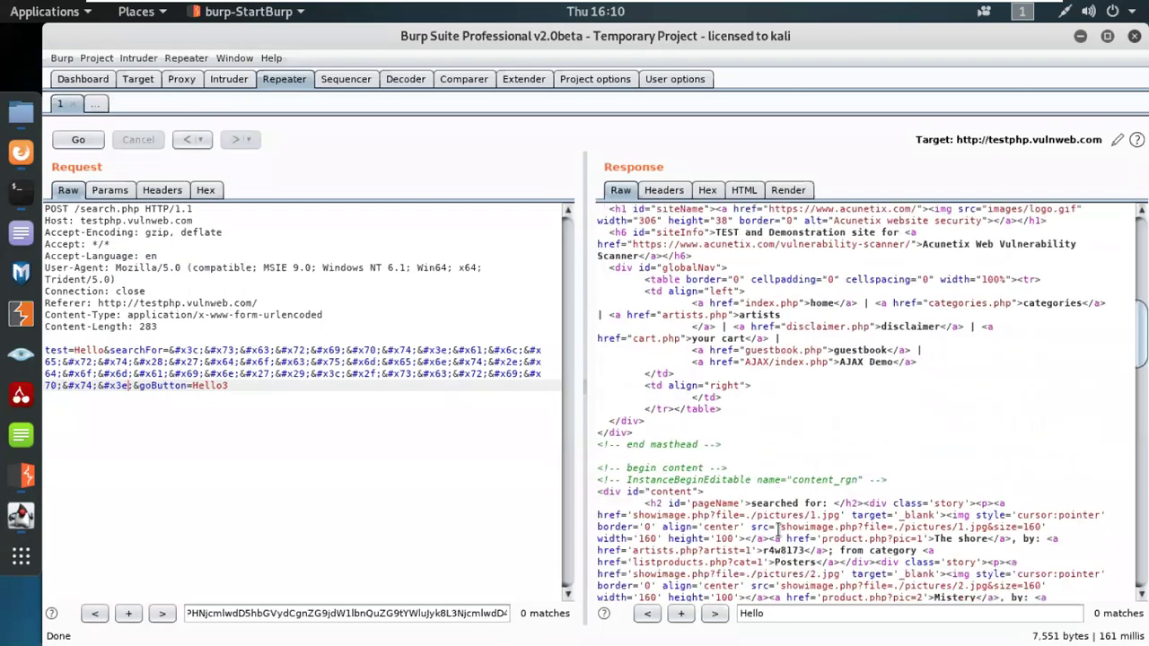
{"action": "scroll", "coordinate": [777, 538], "scroll_direction": "down", "scroll_amount": 1}
{"action": "scroll", "coordinate": [777, 563], "scroll_direction": "down", "scroll_amount": 9}
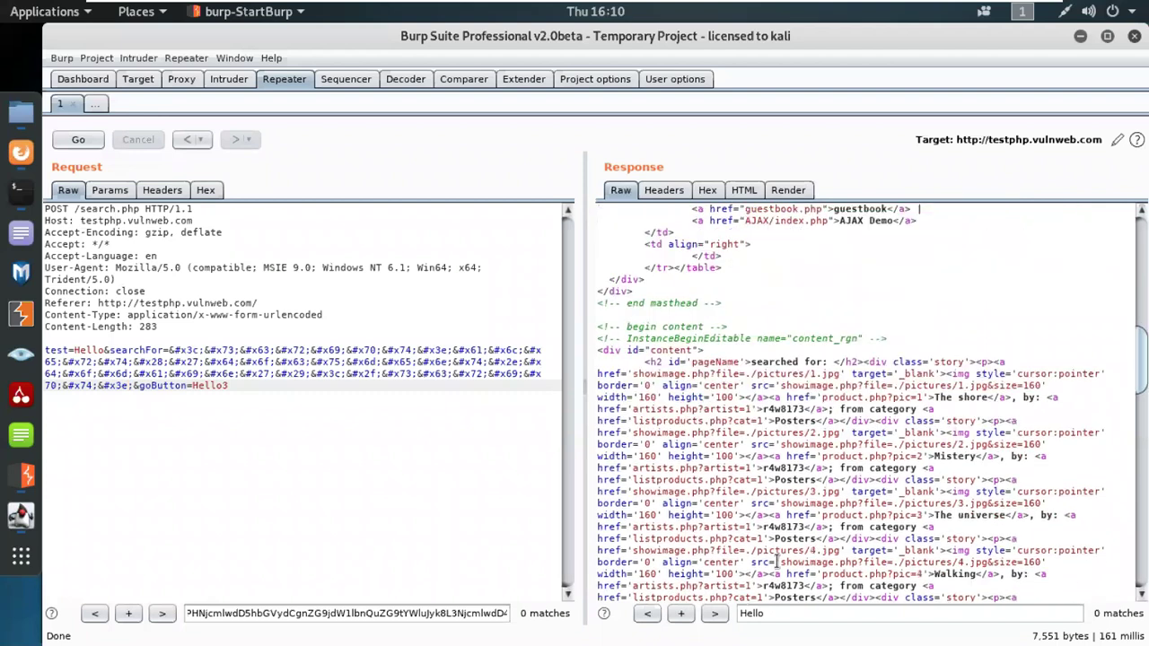
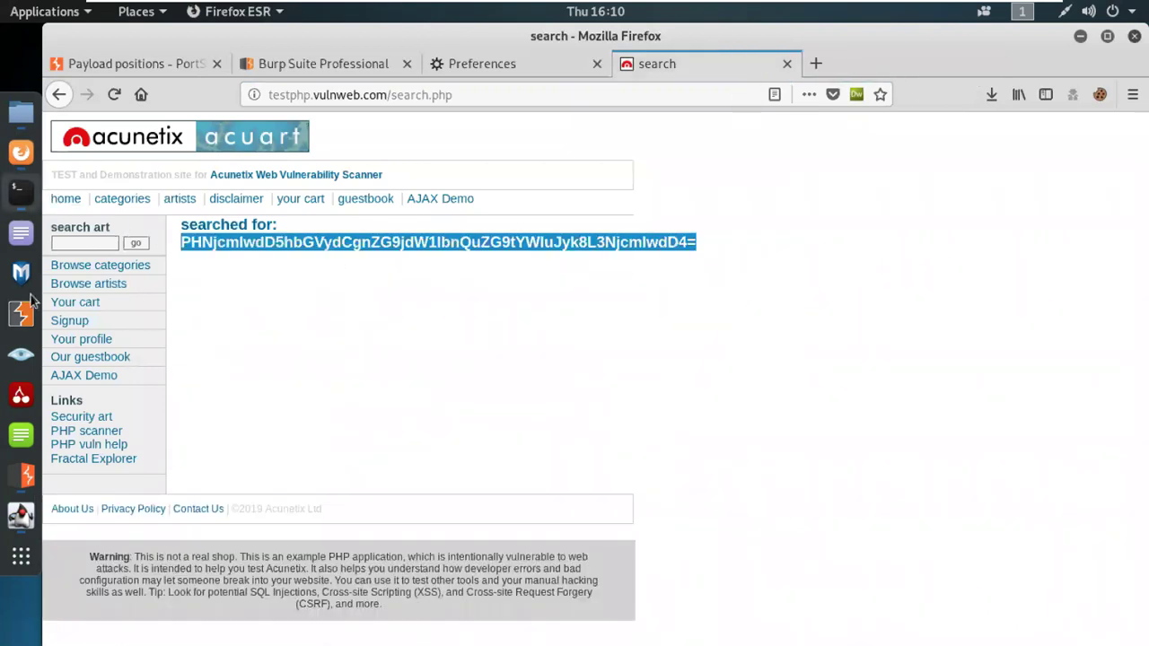
Step: Switch from Firefox back to Burp Suite's Repeater holding the entity-encoded search.php request
{"action": "left_click", "coordinate": [24, 476]}
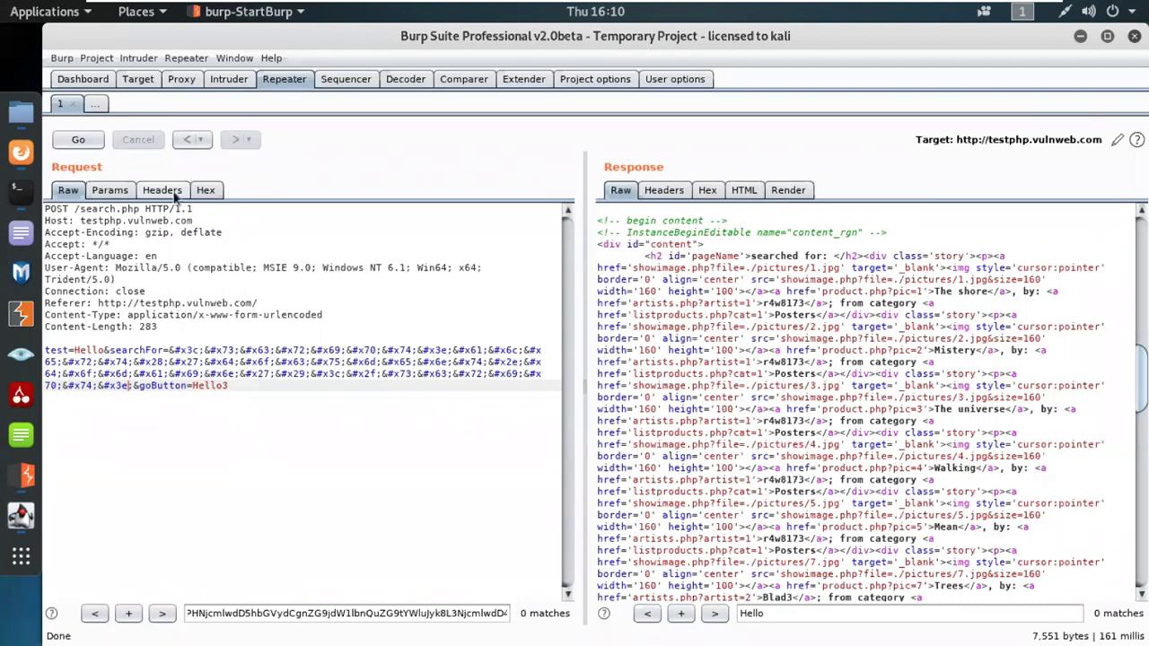
Step: View the alert script beside its HTML-encoded output in Decoder, then leave the virtual machine window
{"action": "left_click", "coordinate": [408, 79]}
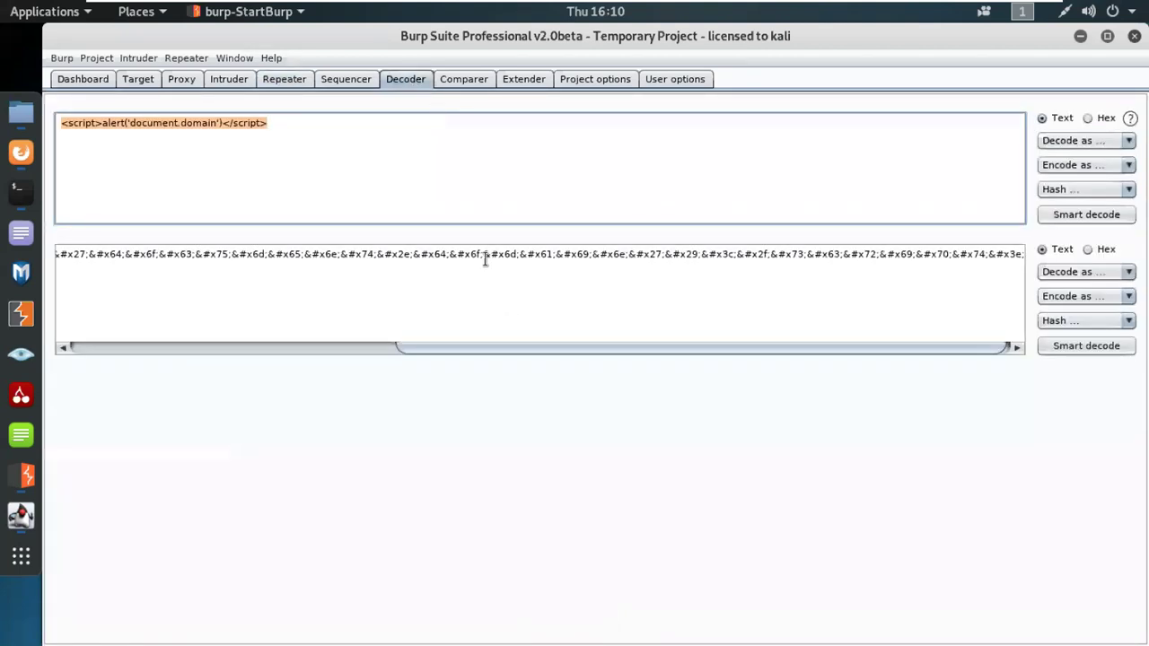
{"action": "left_click_drag", "start_coordinate": [461, 351], "coordinate": [79, 354]}
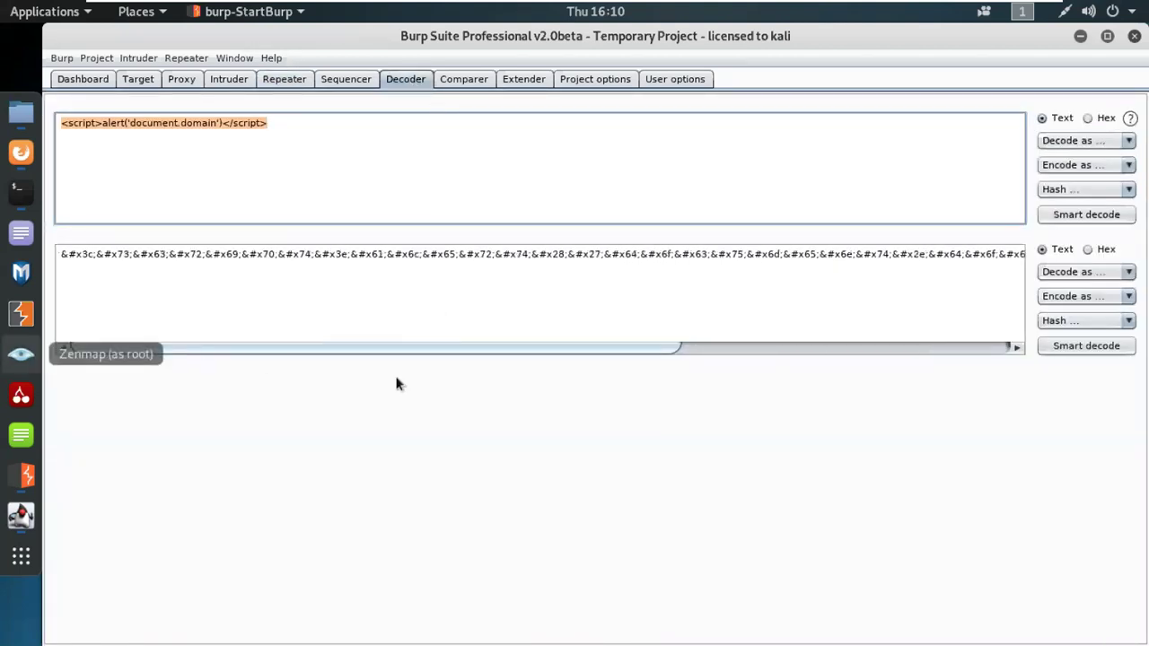
{"action": "scroll", "coordinate": [600, 311], "scroll_direction": "right", "scroll_amount": 3}
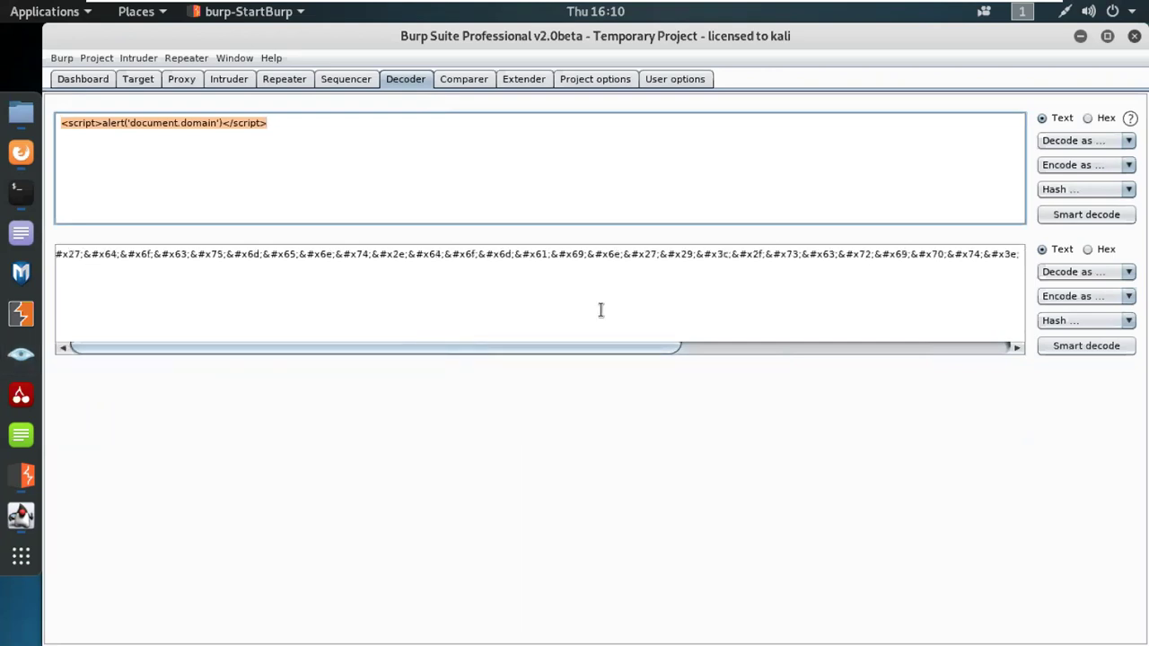
{"action": "mouse_move", "coordinate": [978, 13]}
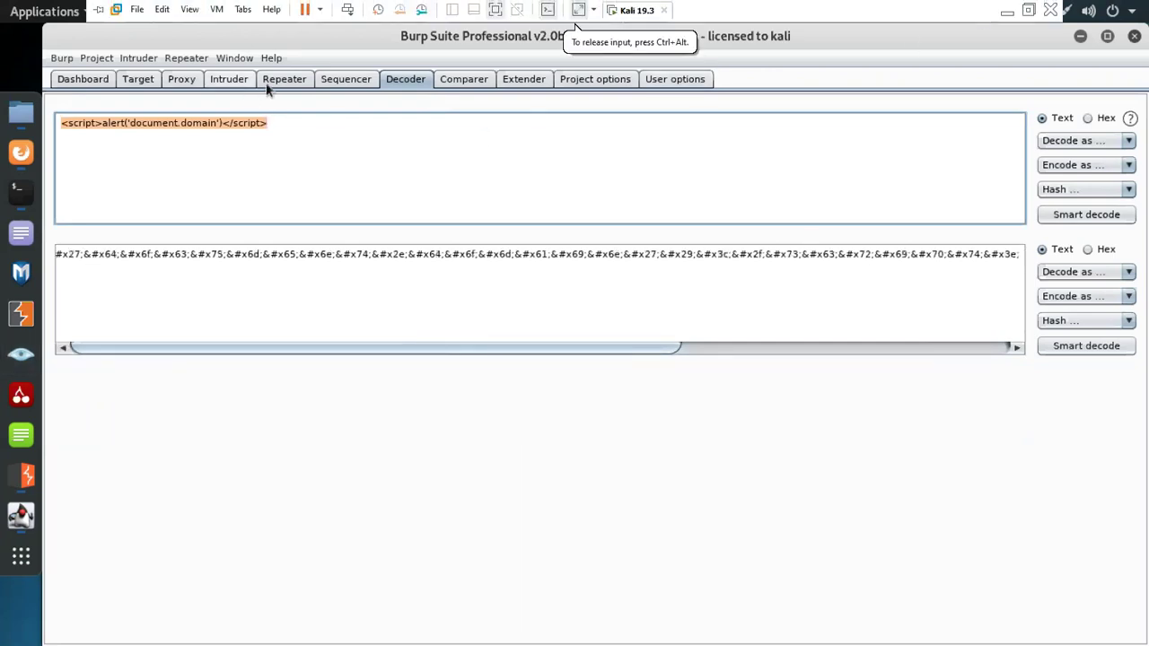
{"action": "left_click", "coordinate": [1002, 11]}
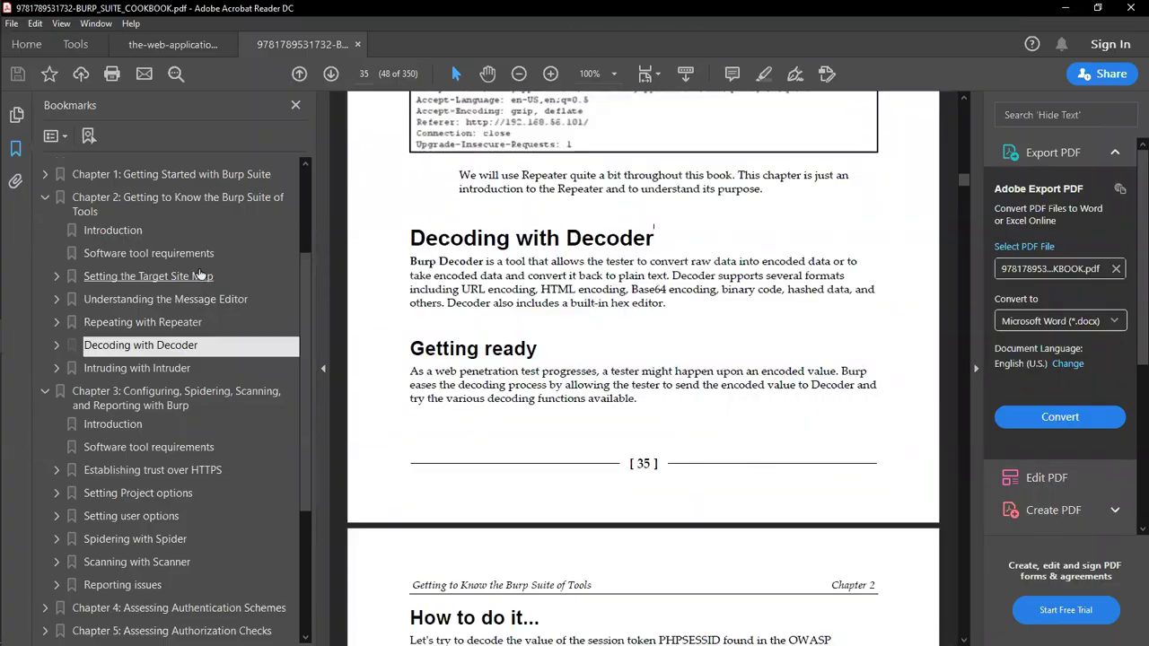
Step: Jump to 'Intruding with Intruder' on page 37 and select its heading and first paragraph
{"action": "scroll", "coordinate": [207, 368], "scroll_direction": "up", "scroll_amount": 3}
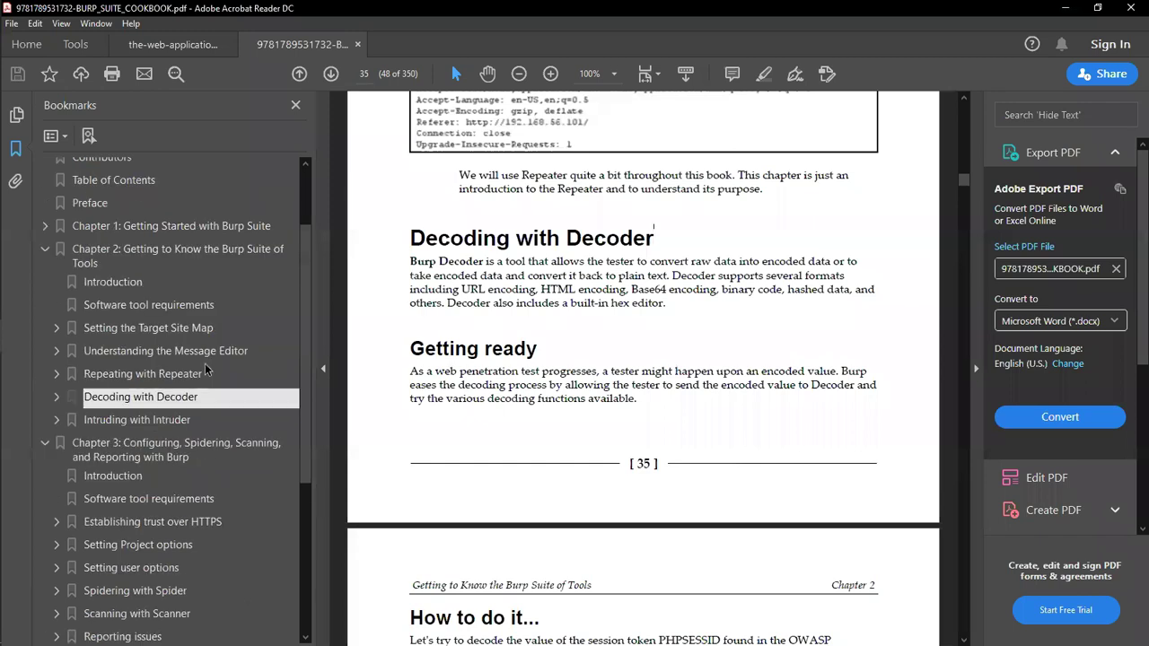
{"action": "scroll", "coordinate": [210, 455], "scroll_direction": "up", "scroll_amount": 2}
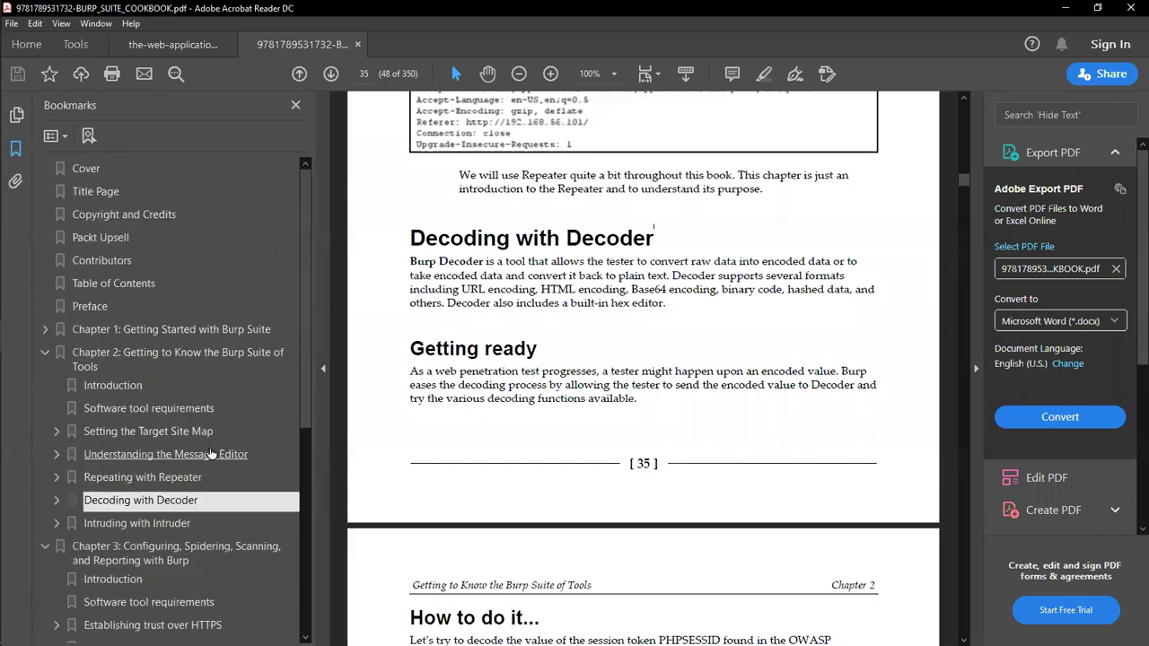
{"action": "scroll", "coordinate": [224, 463], "scroll_direction": "down", "scroll_amount": 6}
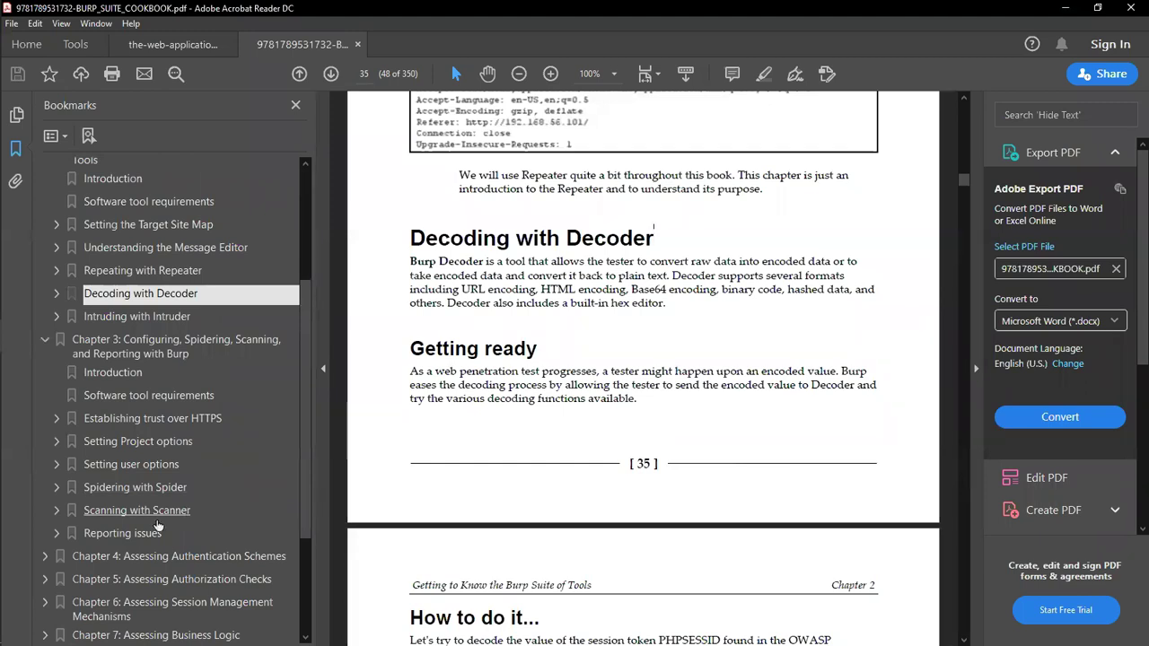
{"action": "left_click", "coordinate": [168, 319]}
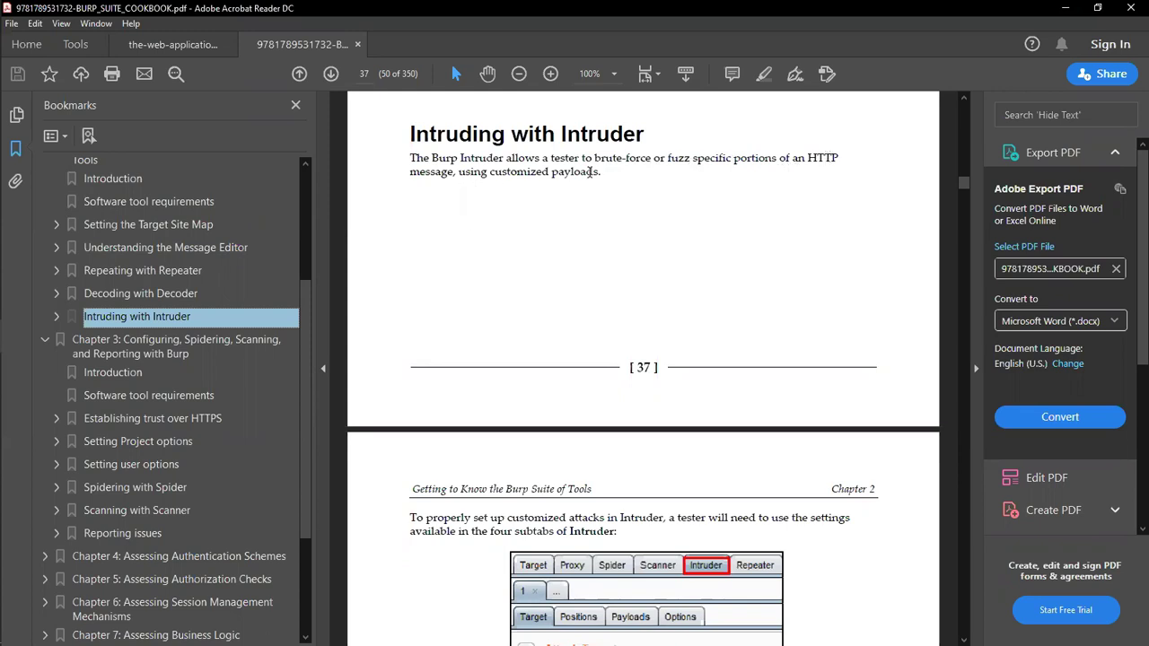
{"action": "left_click_drag", "start_coordinate": [602, 173], "coordinate": [410, 131]}
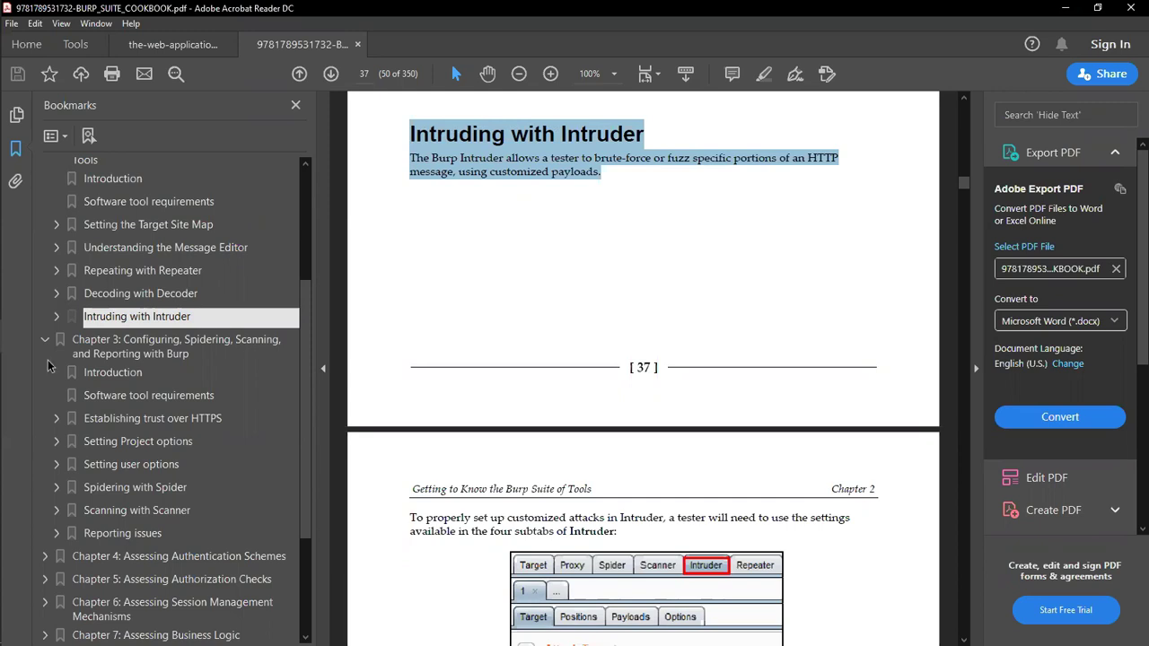
{"action": "mouse_move", "coordinate": [3, 276]}
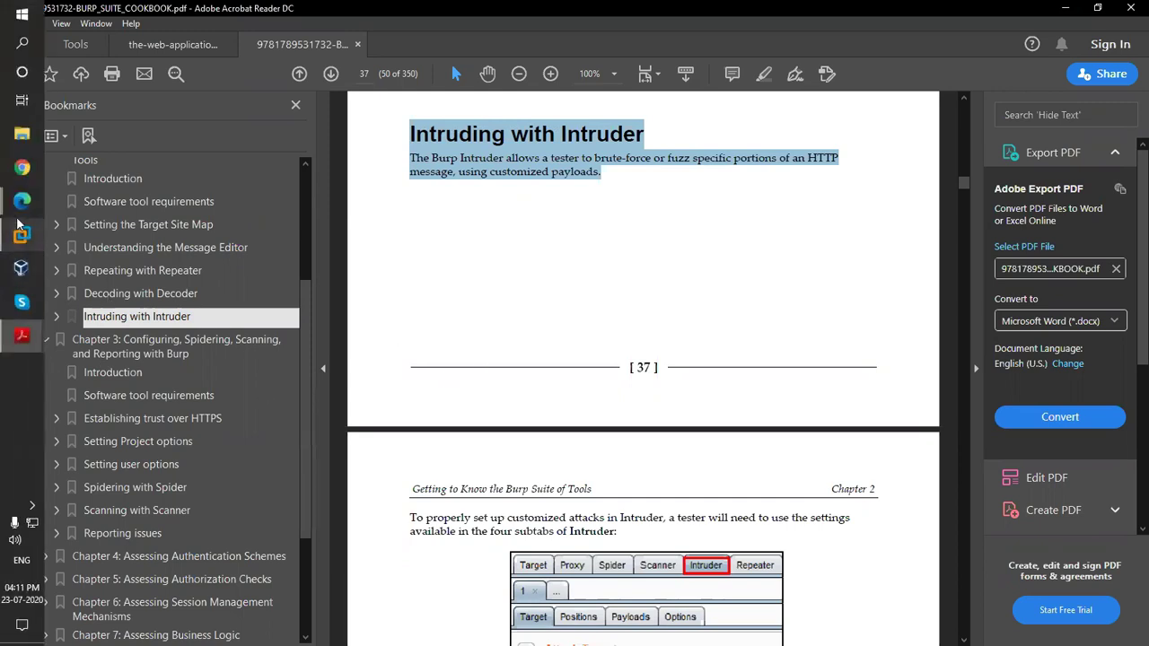
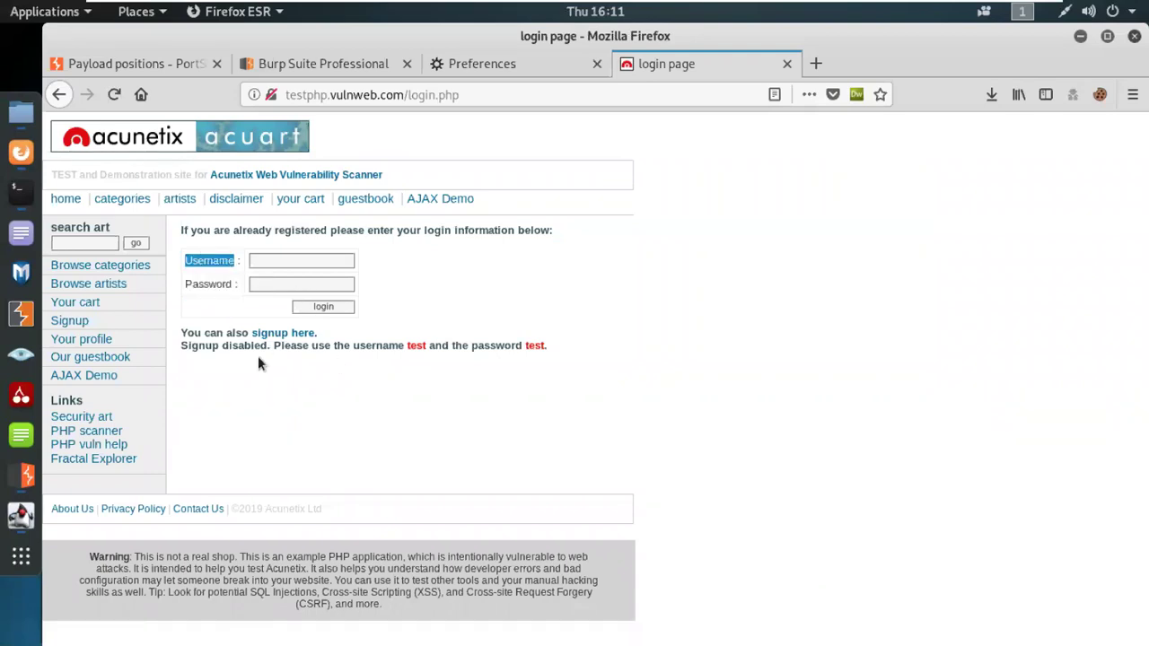
{"action": "triple_click", "coordinate": [224, 286]}
{"action": "left_click", "coordinate": [24, 475]}
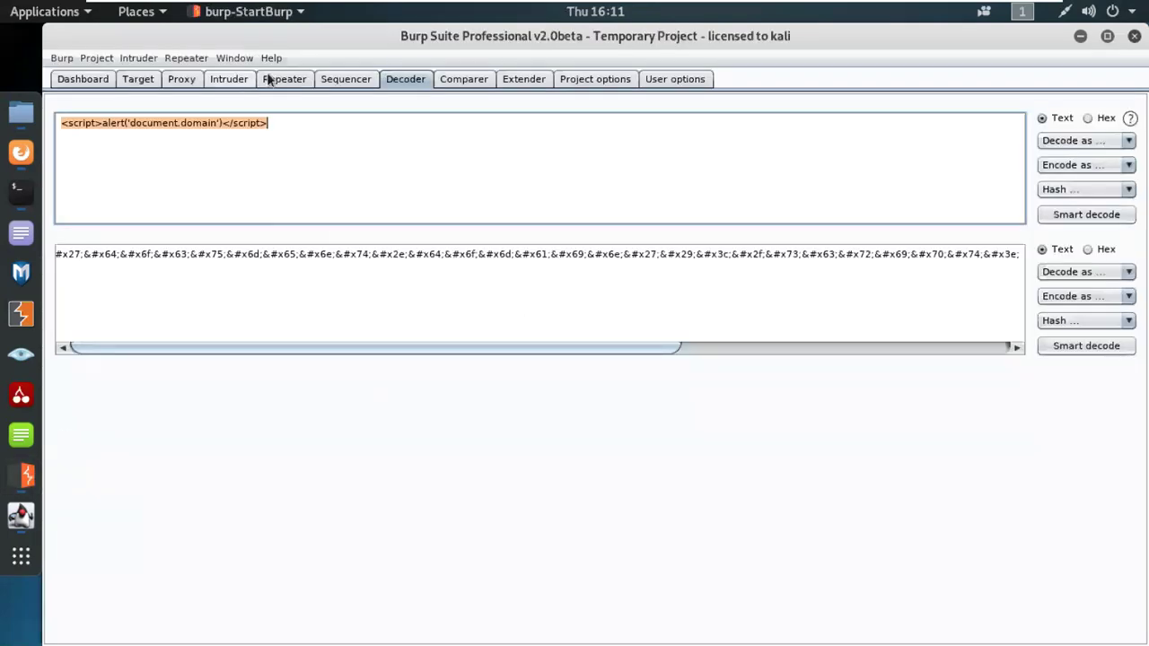
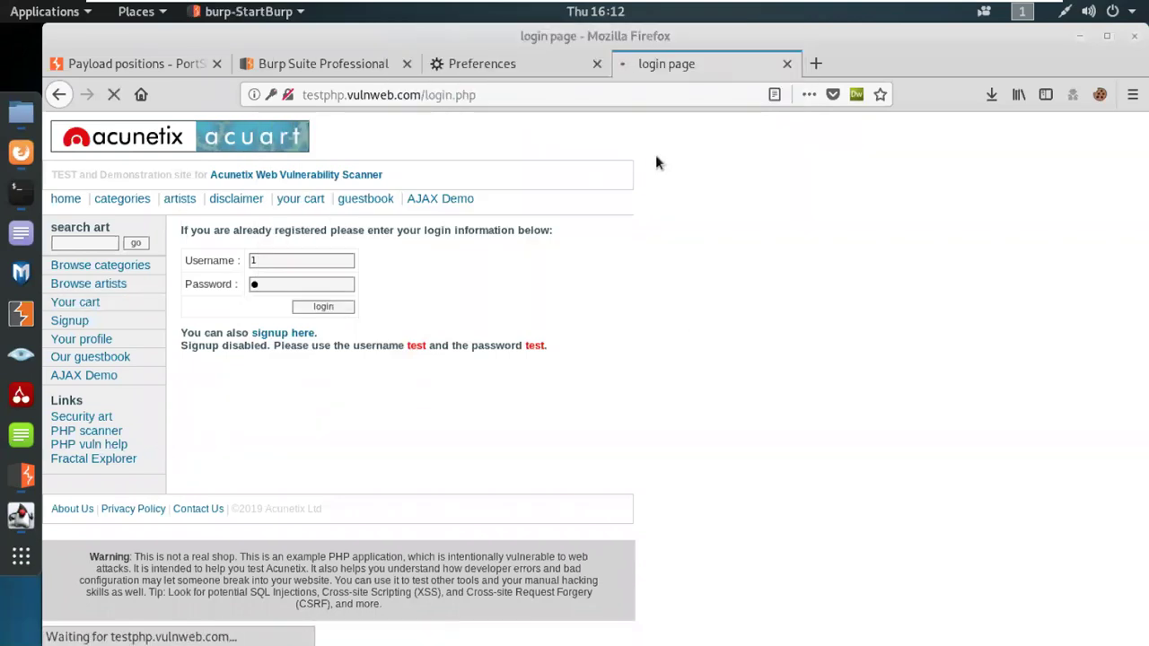
Step: Bring Burp Suite's Proxy Intercept view forward to inspect the captured uname=1&pass=2 login request
{"action": "left_click", "coordinate": [27, 478]}
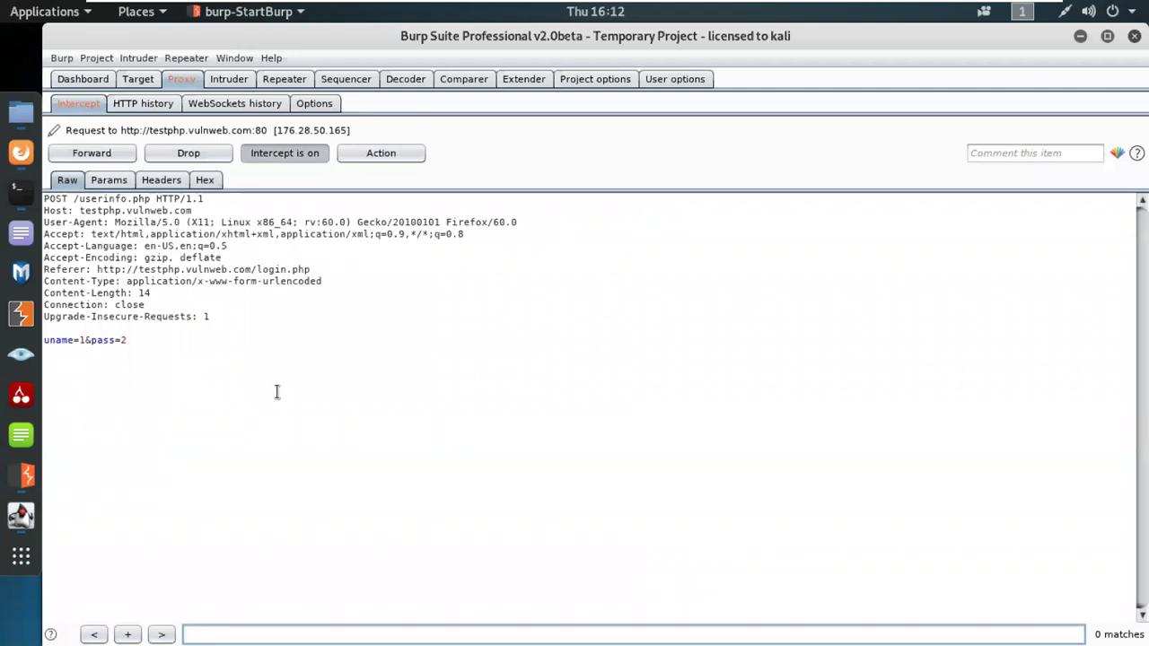
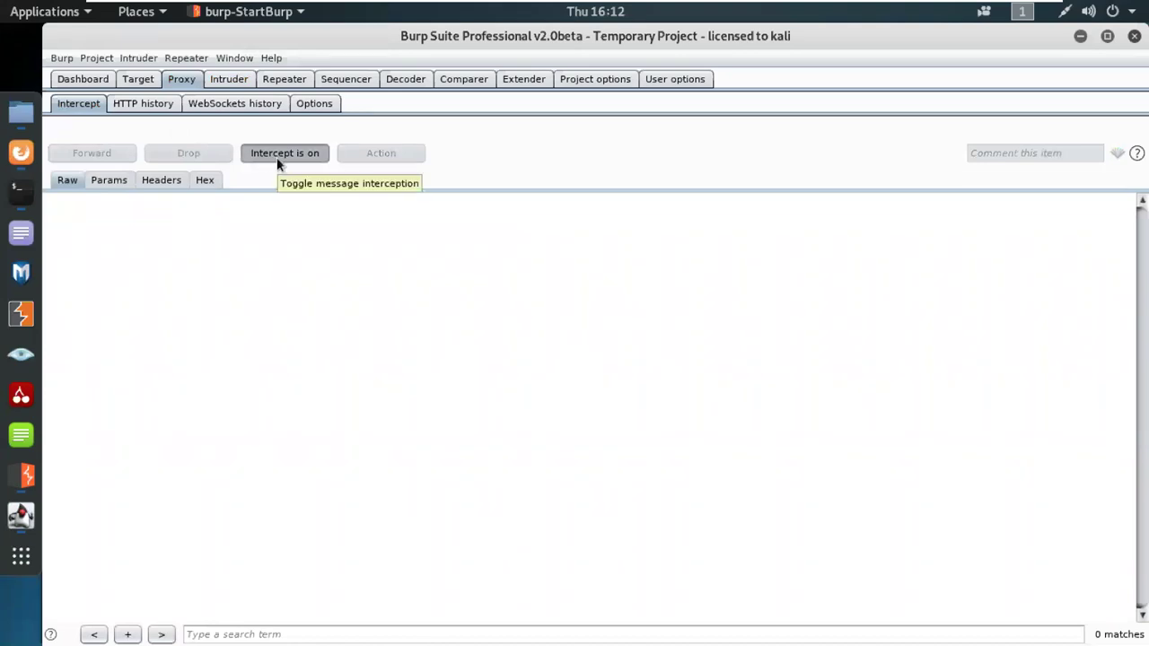
Step: Toggle the Proxy intercept button from 'Intercept is on' to 'Intercept is off'
{"action": "left_click", "coordinate": [276, 157]}
Step: In Firefox, reload the dropped userinfo.php page, cancelling the resend prompt
{"action": "left_click", "coordinate": [21, 152]}
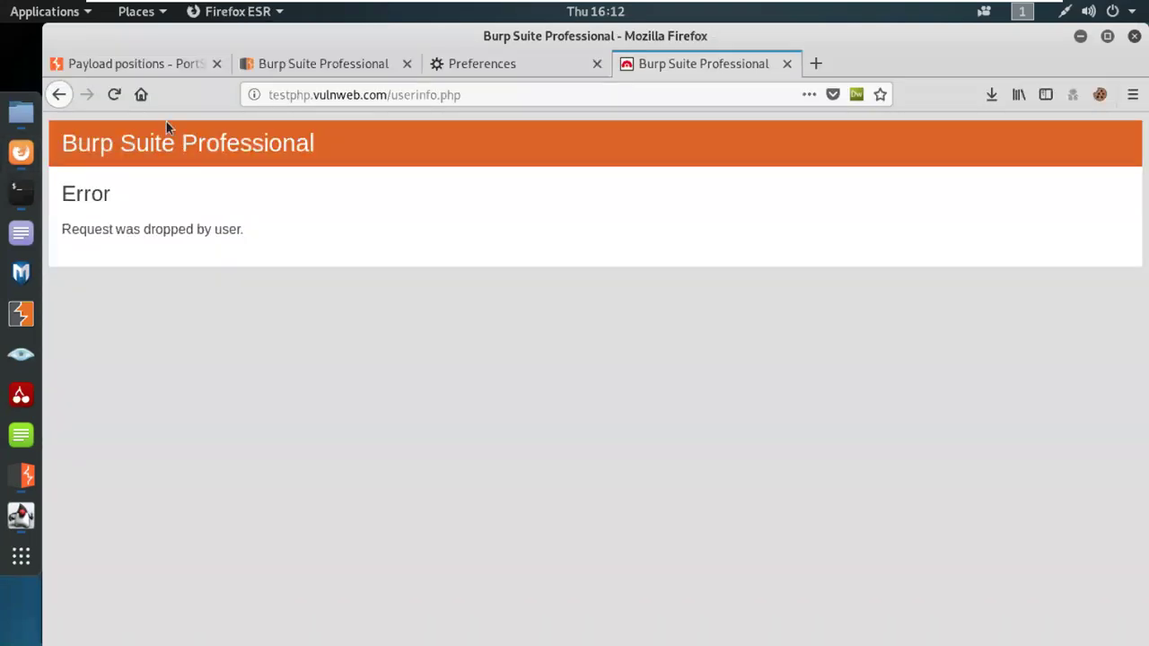
{"action": "left_click", "coordinate": [113, 93]}
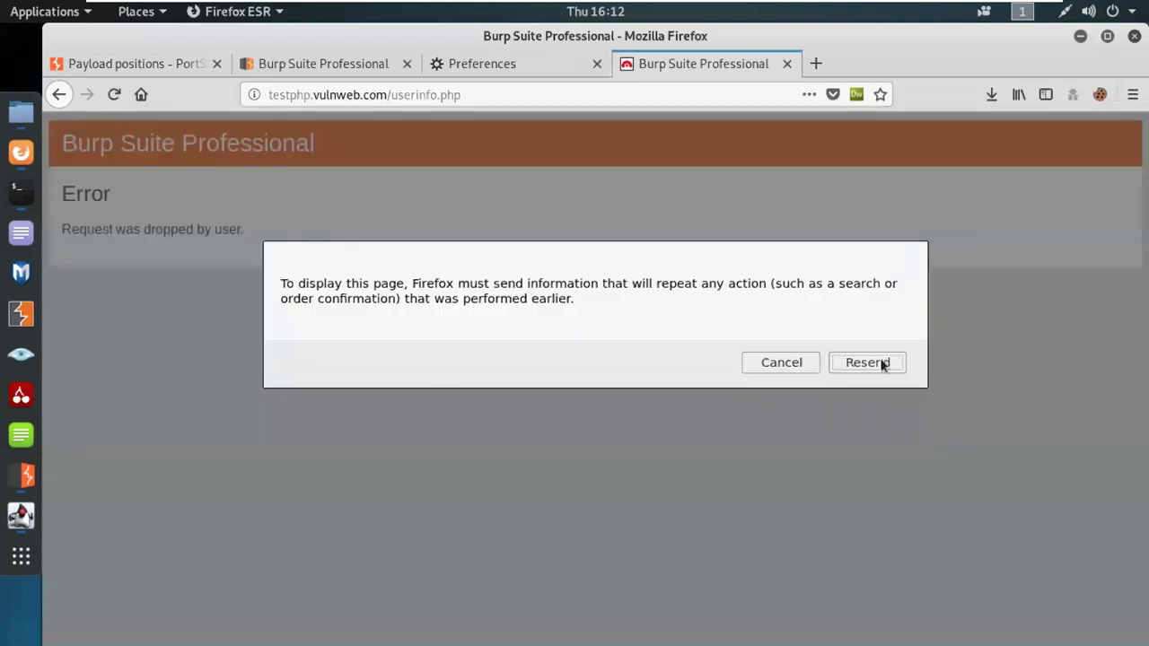
{"action": "left_click", "coordinate": [801, 366]}
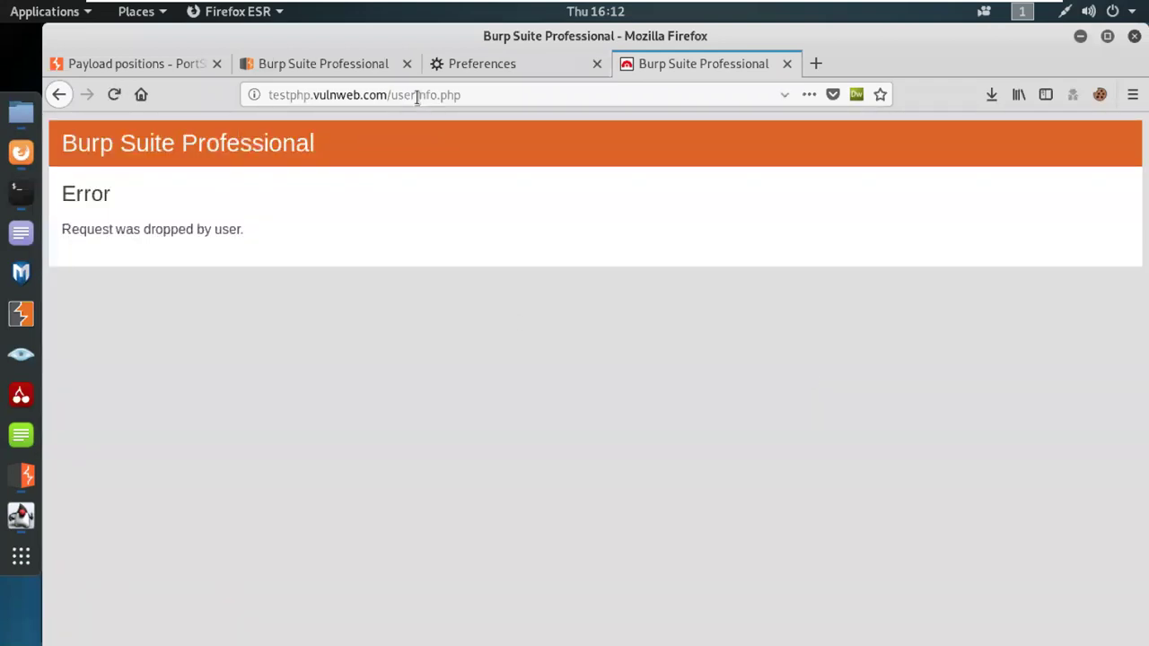
Step: Strip userinfo.php from the address to load the testphp.vulnweb.com home page, then return to Burp
{"action": "left_click_drag", "start_coordinate": [390, 95], "coordinate": [554, 104]}
{"action": "key", "text": "BackSpace"}
{"action": "key", "text": "Return"}
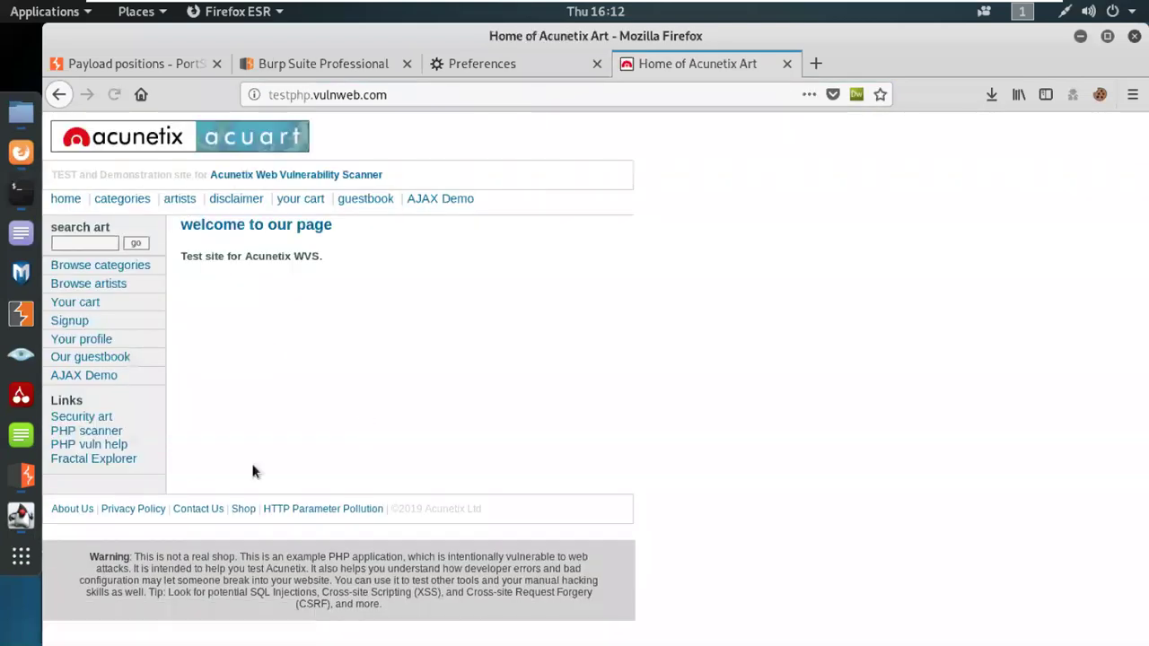
{"action": "left_click", "coordinate": [21, 476]}
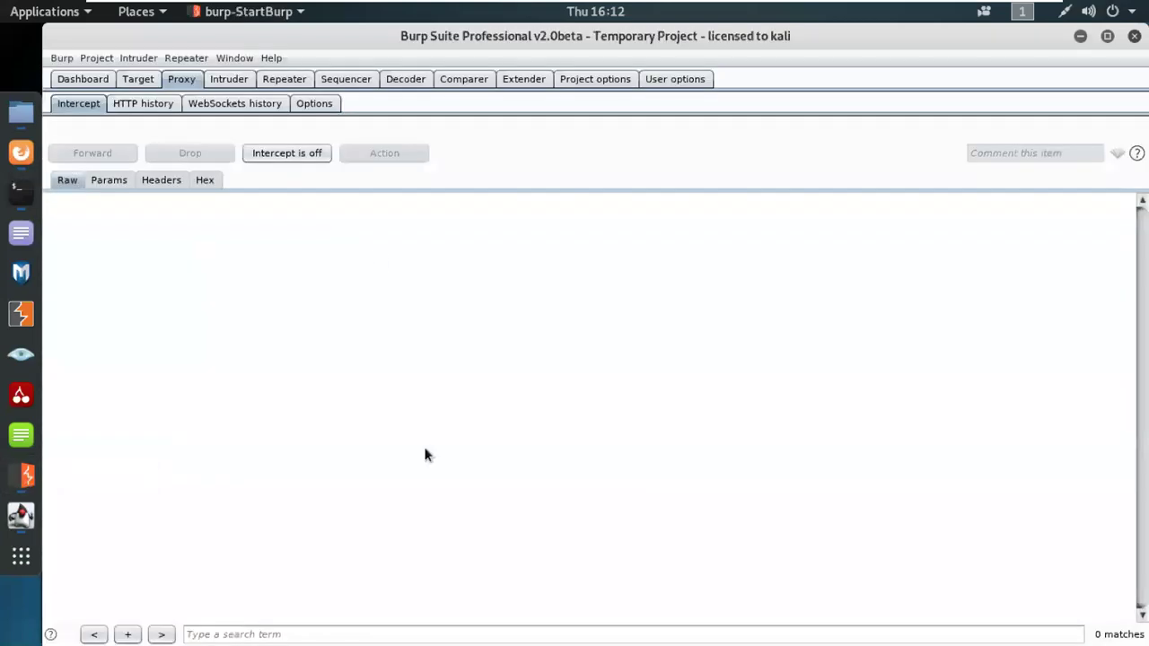
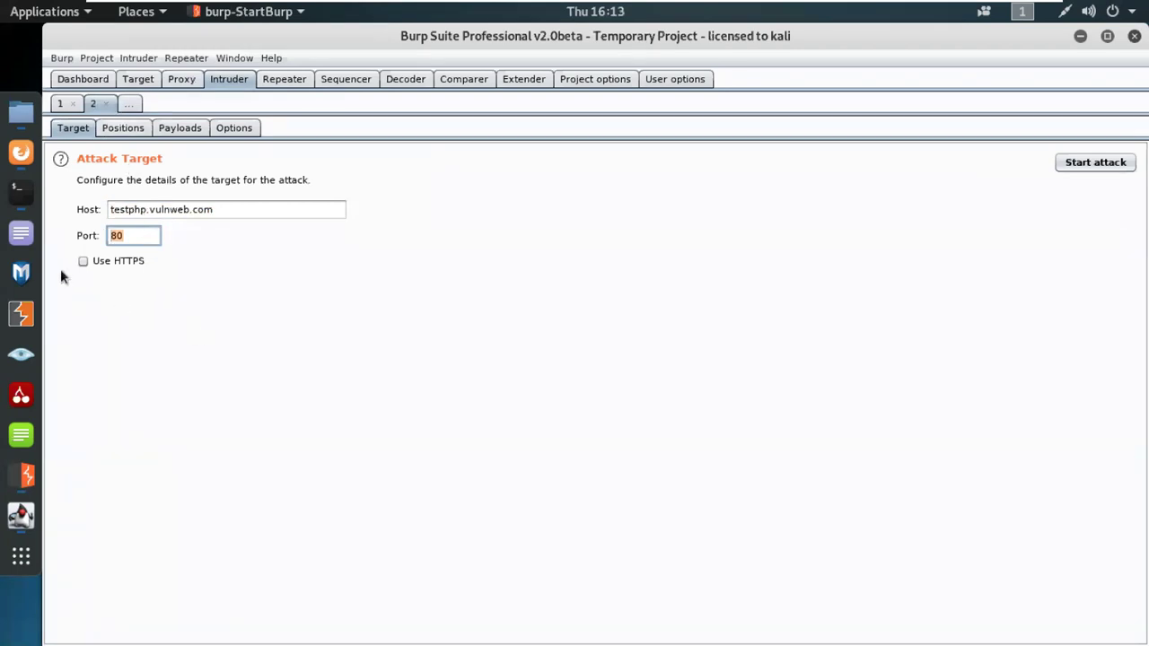
Step: Tick Use HTTPS for the testphp.vulnweb.com attack, changing the port from 80 to 443
{"action": "left_click", "coordinate": [105, 262]}
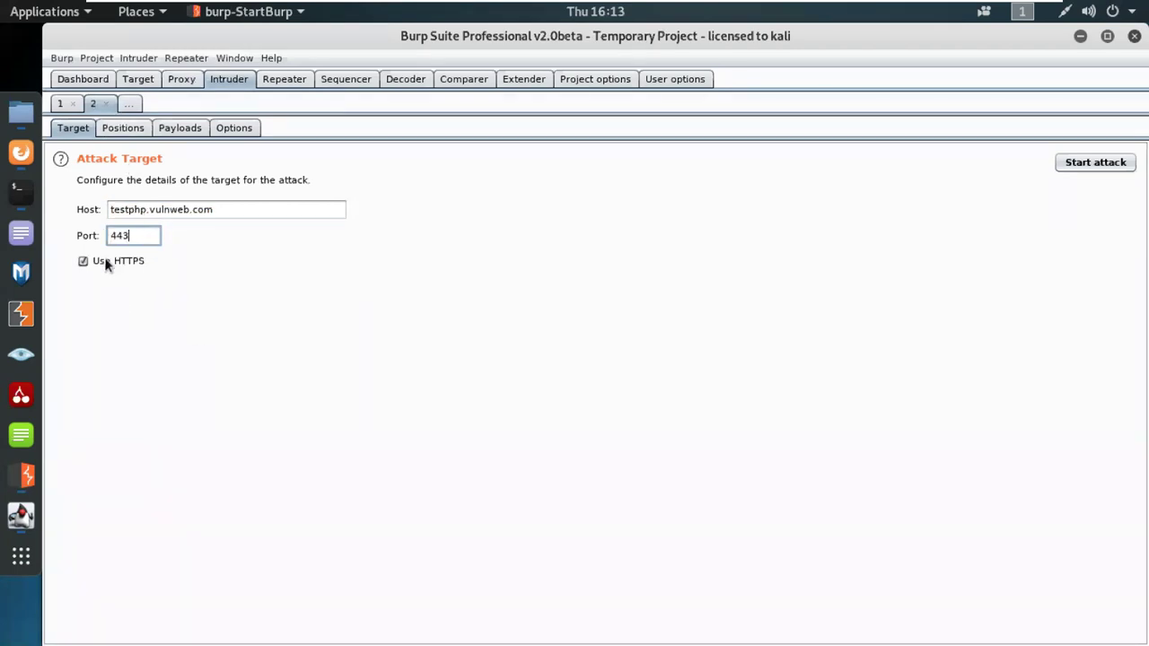
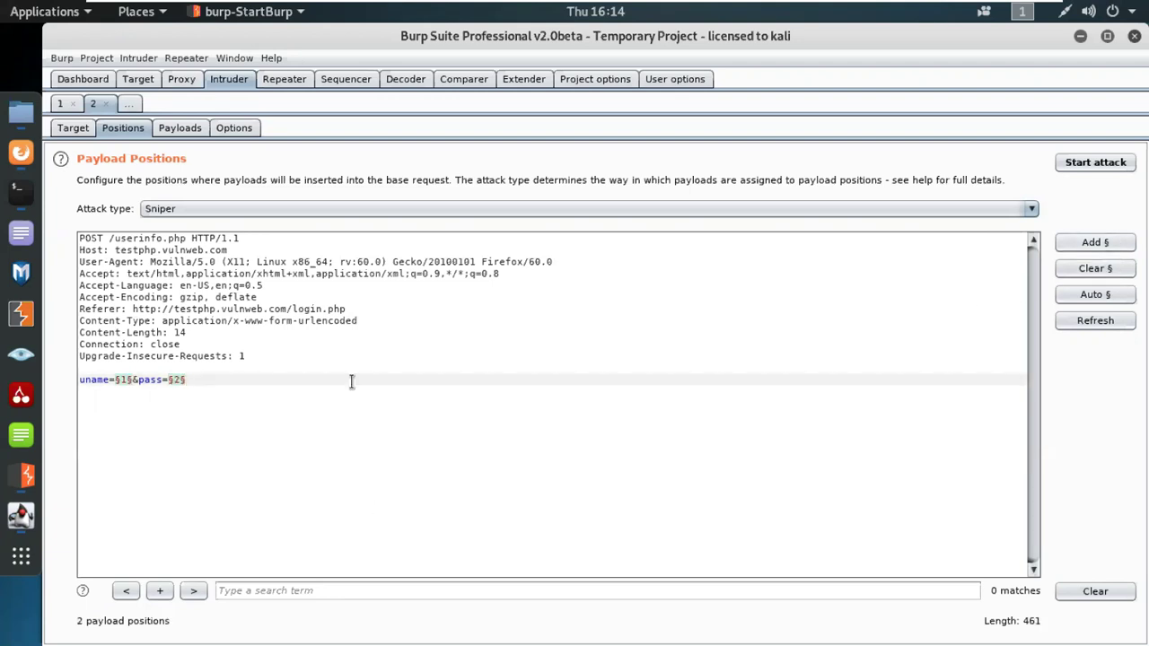
Step: Bring the Firefox window with testphp.vulnweb.com to the front and start a new tab
{"action": "left_click", "coordinate": [21, 153]}
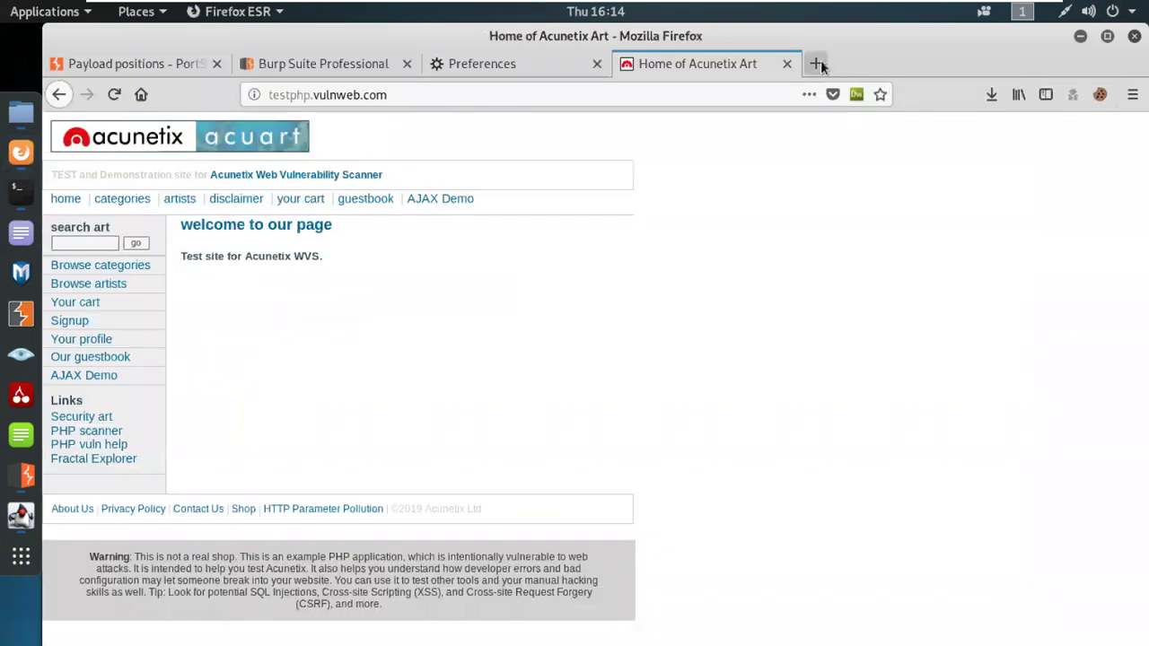
{"action": "left_click", "coordinate": [817, 64]}
Step: Search Google for 'brute force attack' from the new tab's Google tile
{"action": "left_click", "coordinate": [229, 269]}
{"action": "type", "text": "brut"}
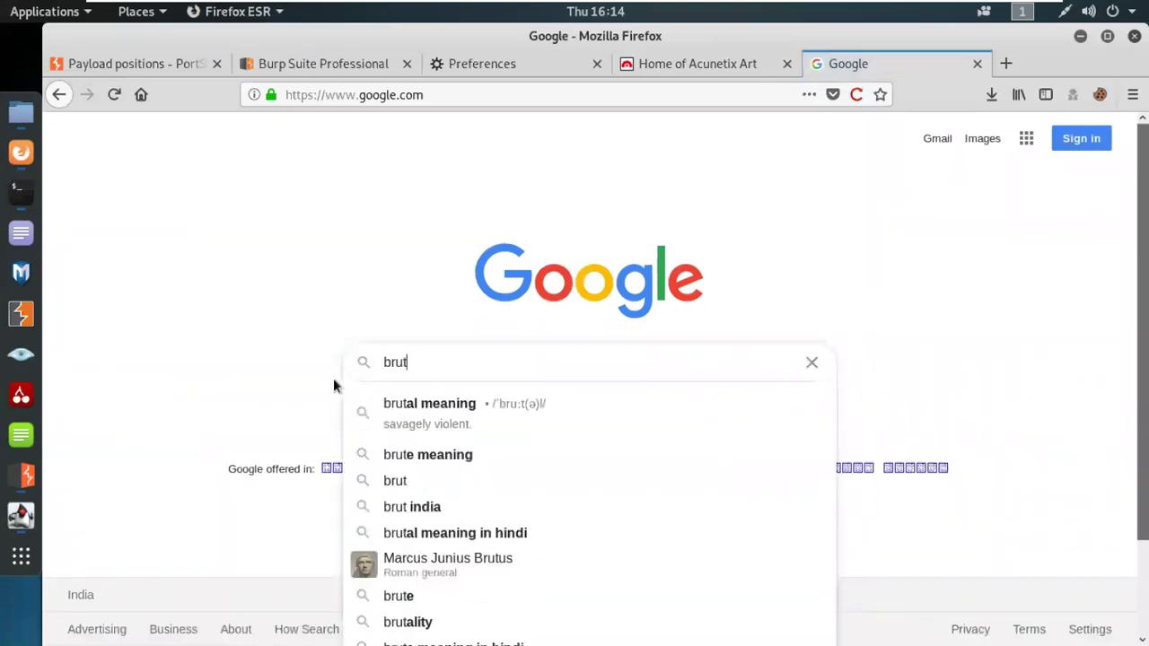
{"action": "type", "text": "e forcee force"}
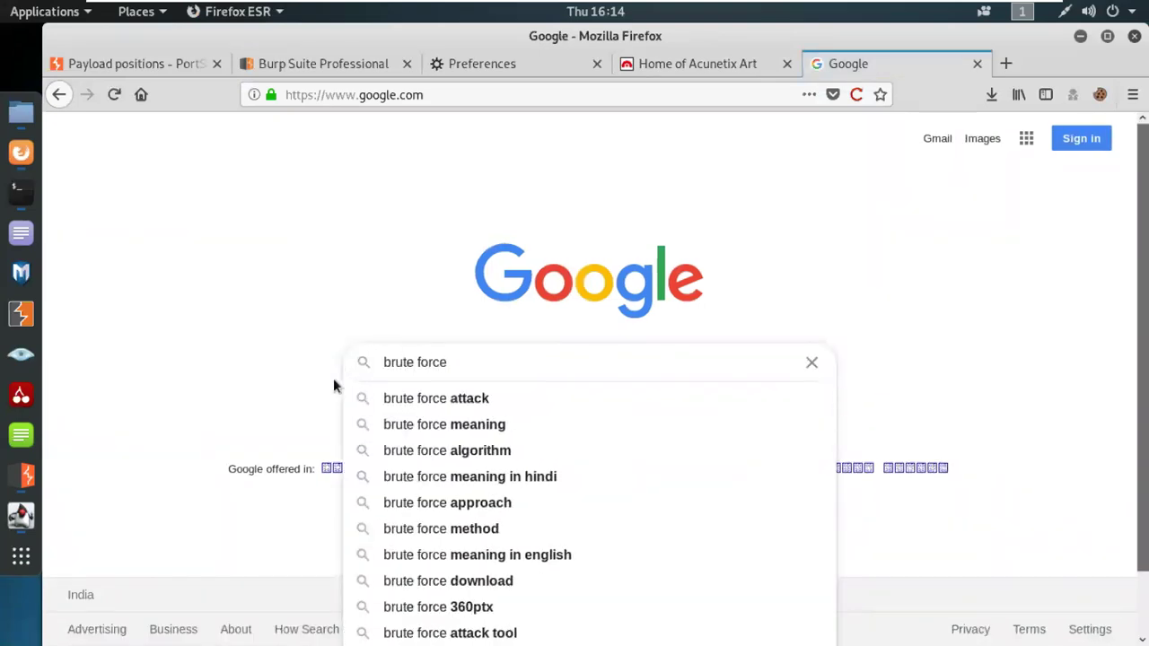
{"action": "type", "text": " attack"}
{"action": "key", "text": "Return"}
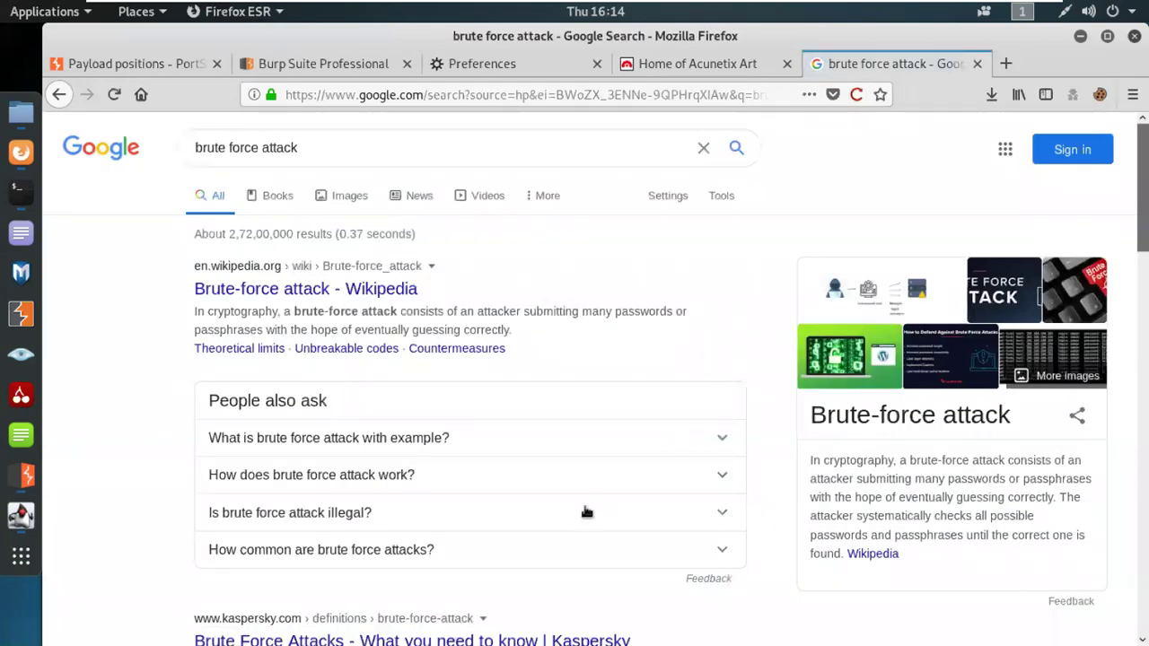
Step: Highlight 'many passwords or passphrases', then expand 'What is brute force attack with example?' and highlight its dictionary-word-list phrase
{"action": "scroll", "coordinate": [587, 512], "scroll_direction": "down", "scroll_amount": 3}
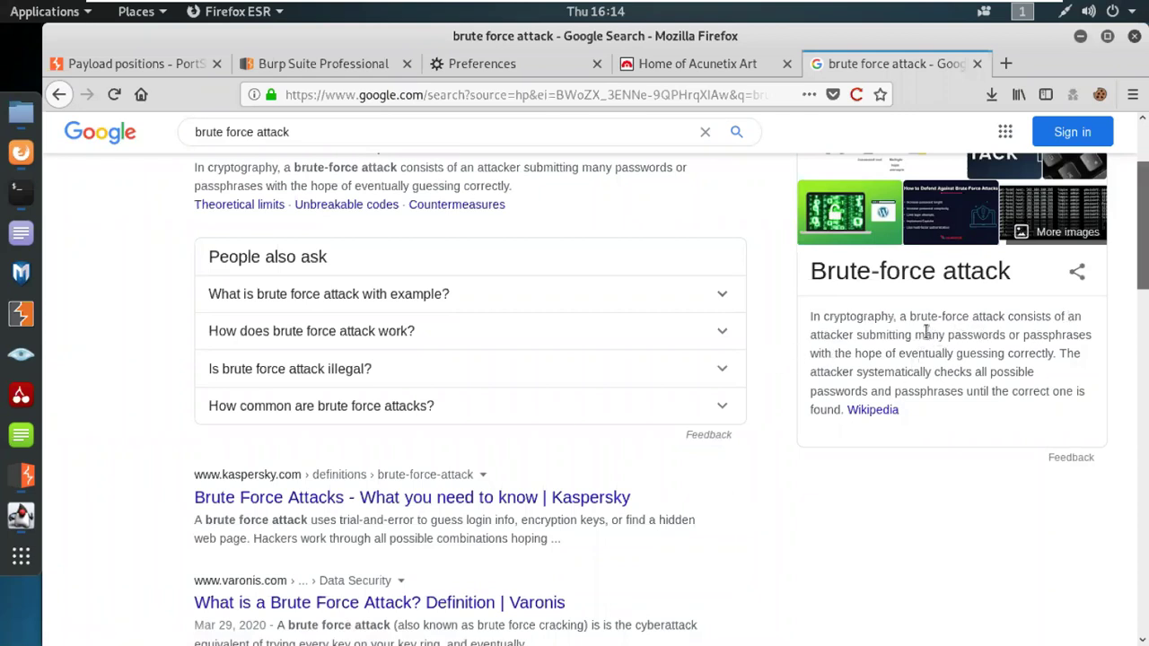
{"action": "left_click_drag", "start_coordinate": [914, 334], "coordinate": [1097, 342]}
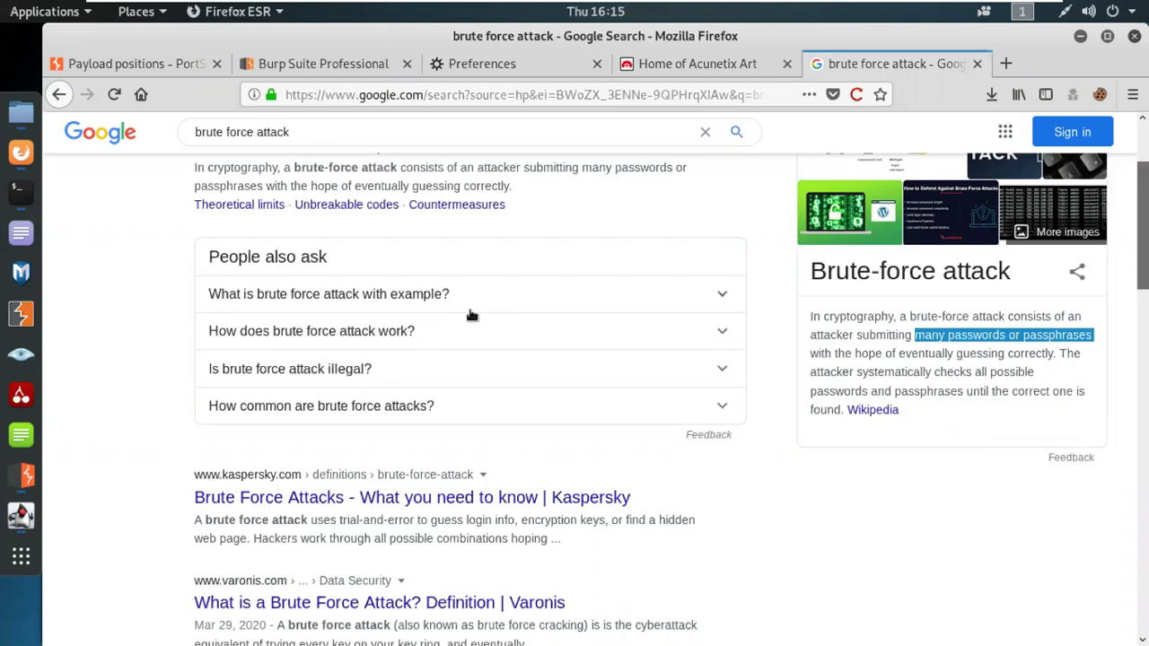
{"action": "left_click", "coordinate": [410, 305]}
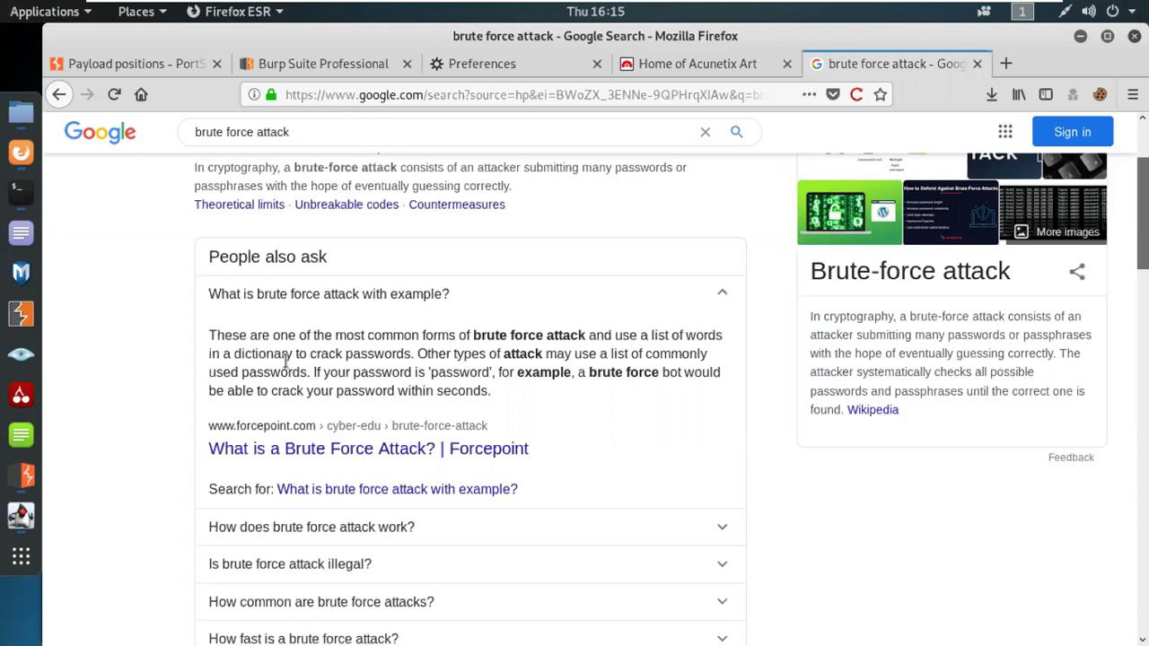
{"action": "left_click_drag", "start_coordinate": [413, 354], "coordinate": [648, 335]}
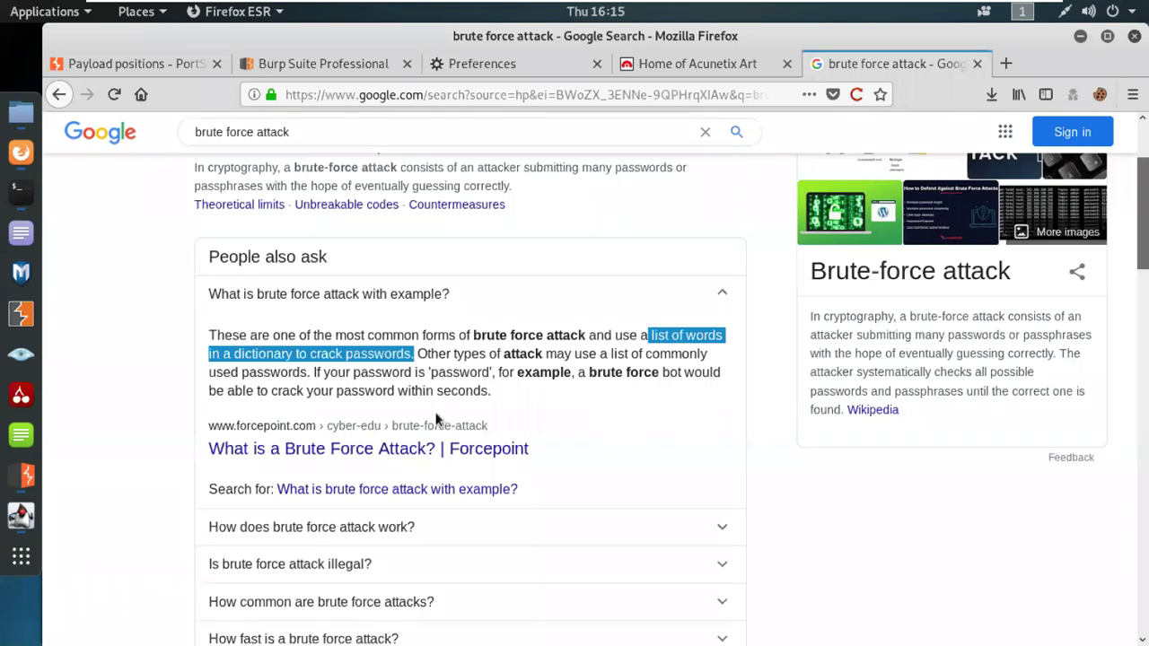
{"action": "scroll", "coordinate": [436, 505], "scroll_direction": "down", "scroll_amount": 2}
Step: Expand 'How does brute force attack work?' and 'Is brute force attack illegal?', highlighting the illegal answer's opening
{"action": "left_click", "coordinate": [308, 432]}
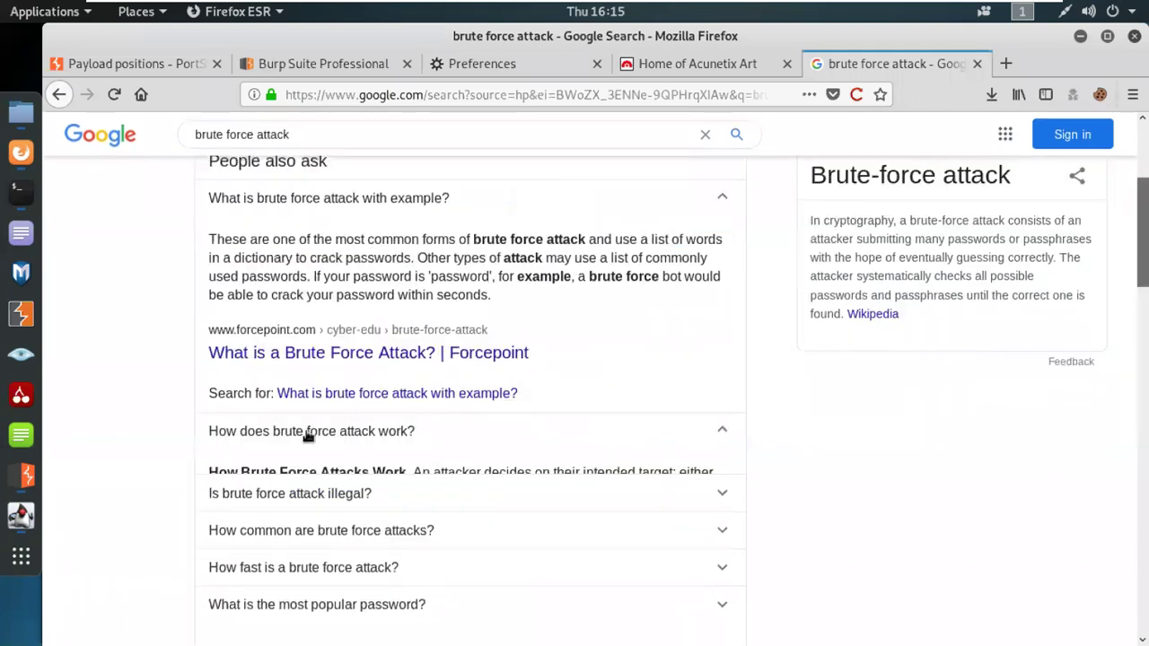
{"action": "scroll", "coordinate": [305, 437], "scroll_direction": "down", "scroll_amount": 1}
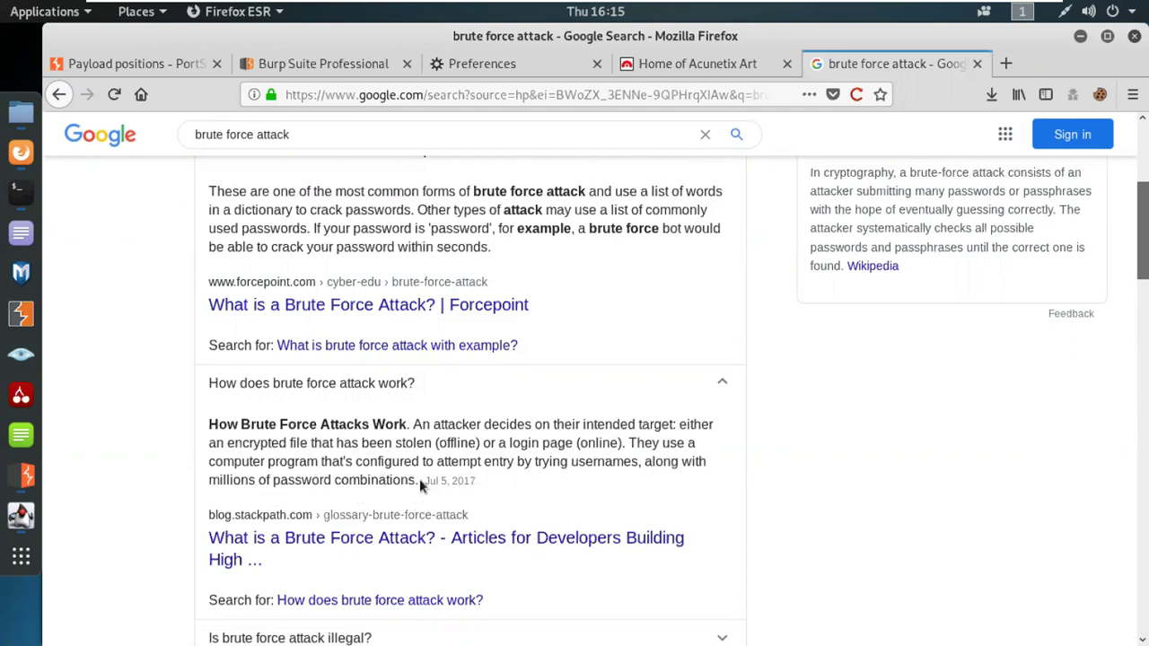
{"action": "scroll", "coordinate": [420, 485], "scroll_direction": "down", "scroll_amount": 3}
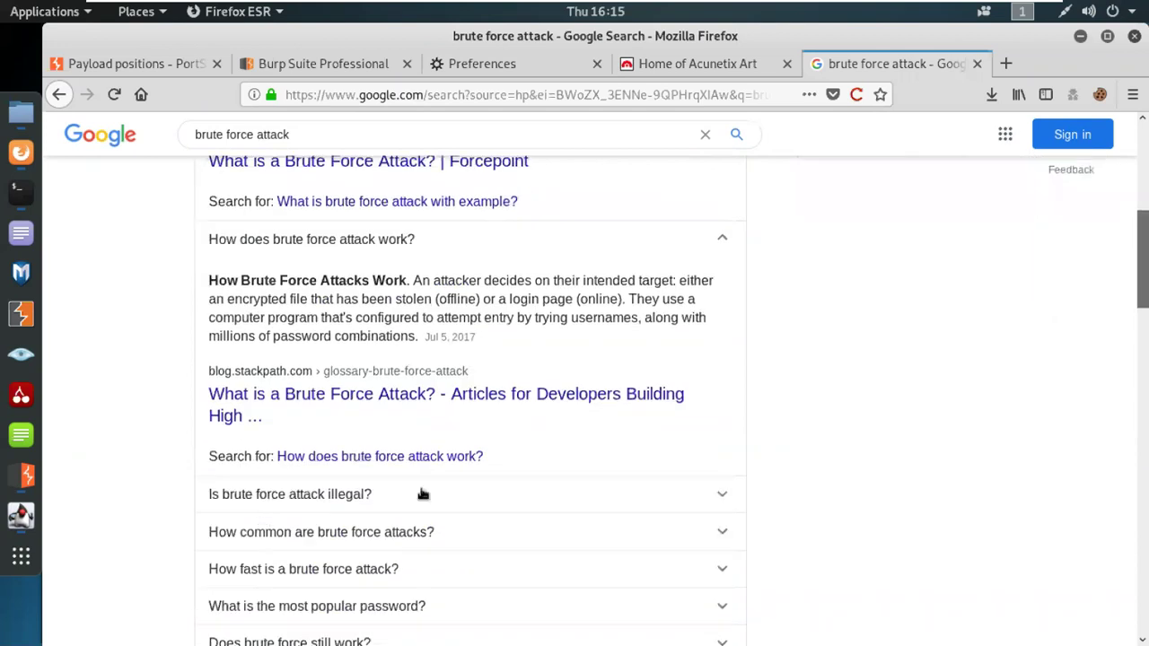
{"action": "left_click", "coordinate": [267, 503]}
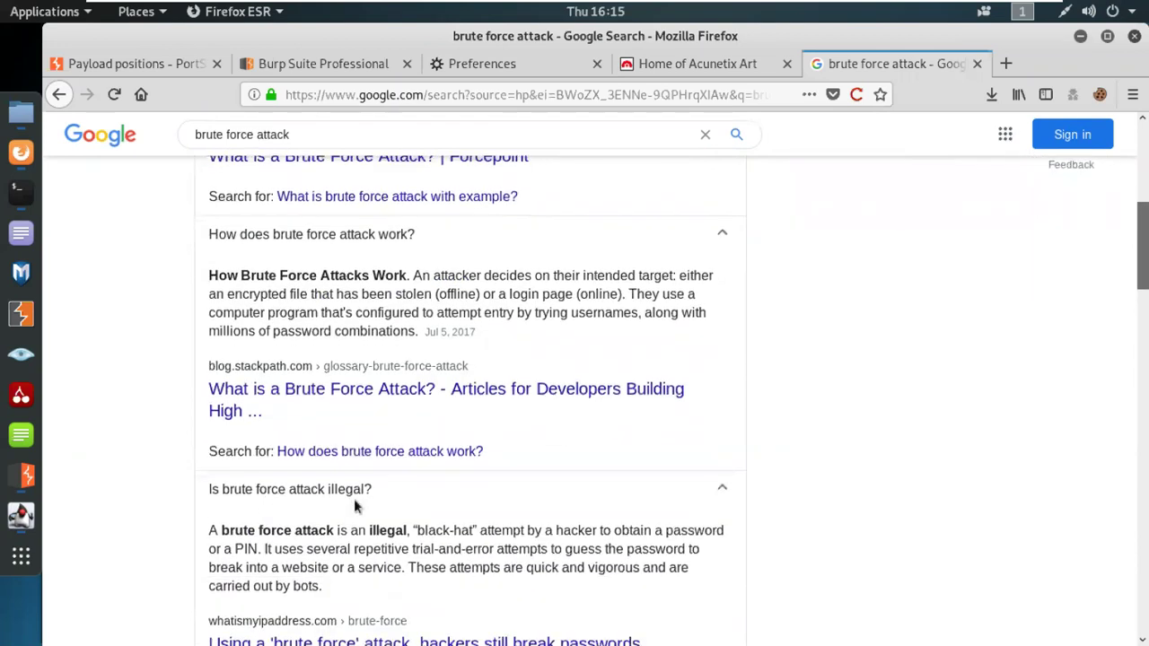
{"action": "scroll", "coordinate": [359, 485], "scroll_direction": "down", "scroll_amount": 2}
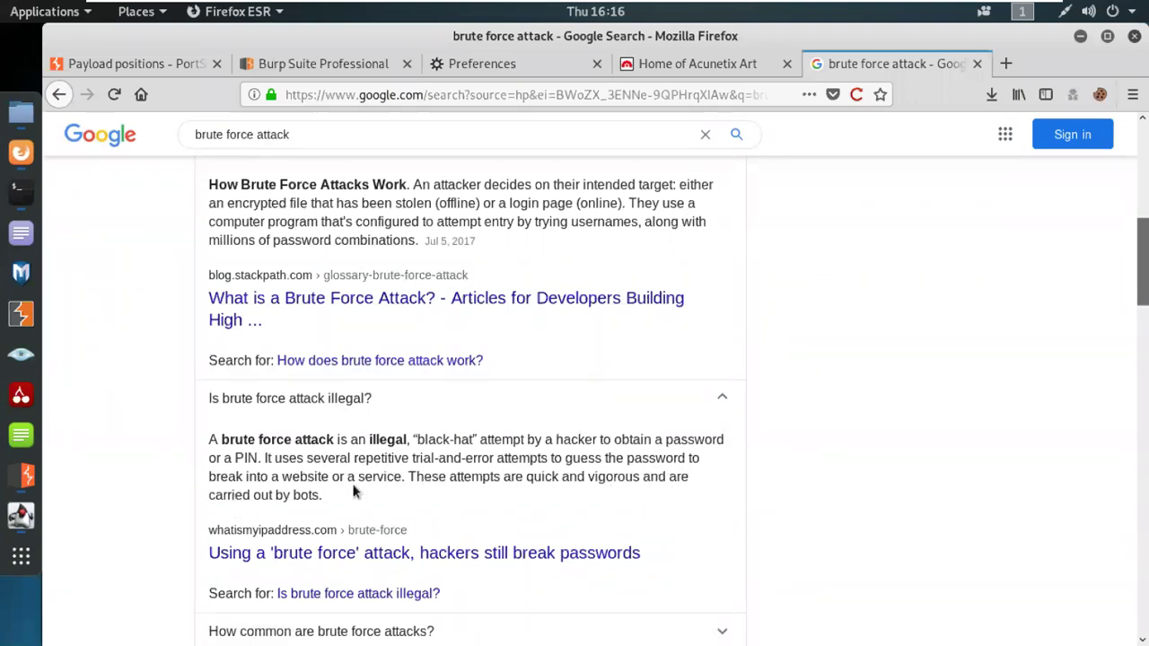
{"action": "left_click_drag", "start_coordinate": [405, 478], "coordinate": [204, 453]}
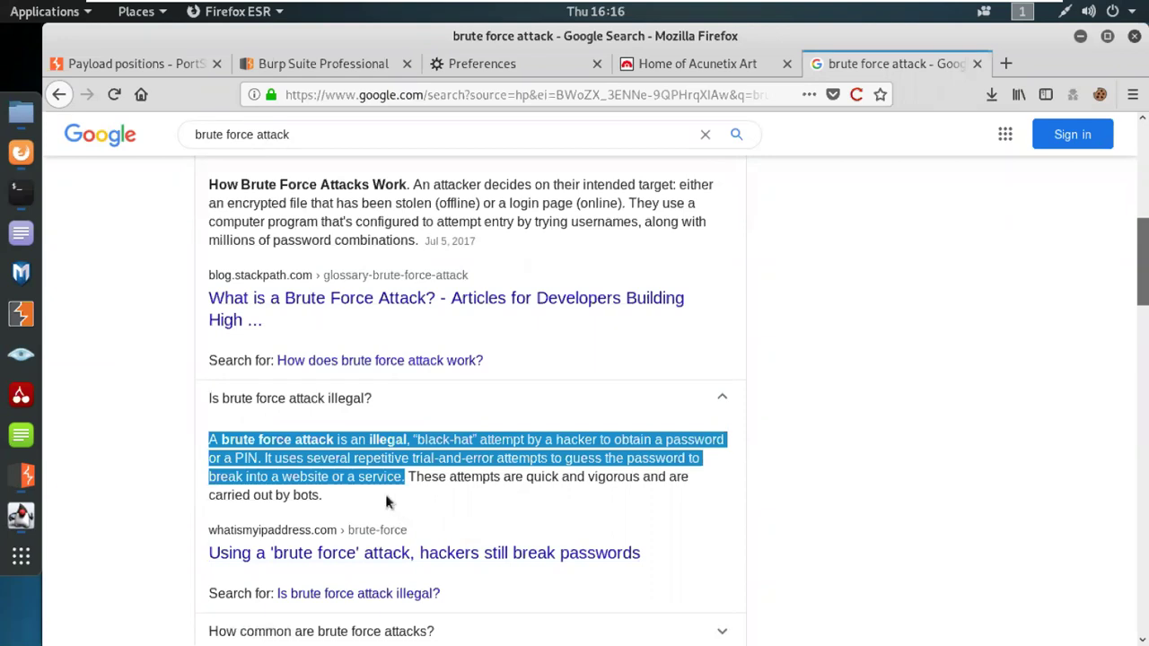
{"action": "left_click", "coordinate": [21, 111]}
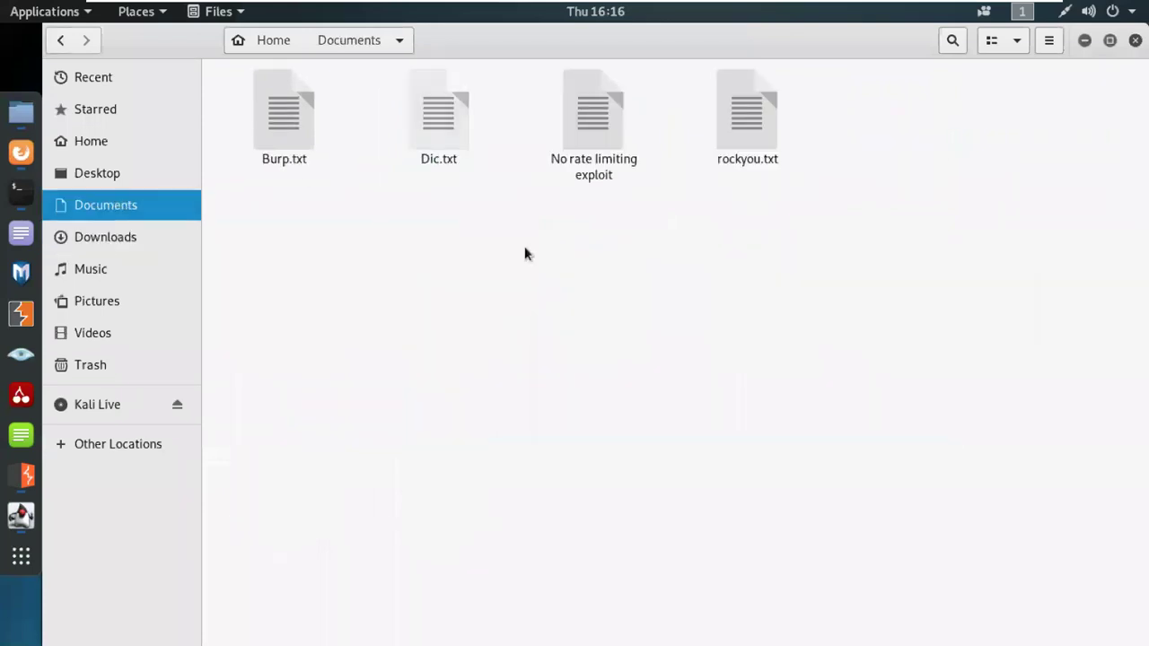
Step: Open Burp.txt from the Documents folder in Text Editor
{"action": "double_click", "coordinate": [309, 117]}
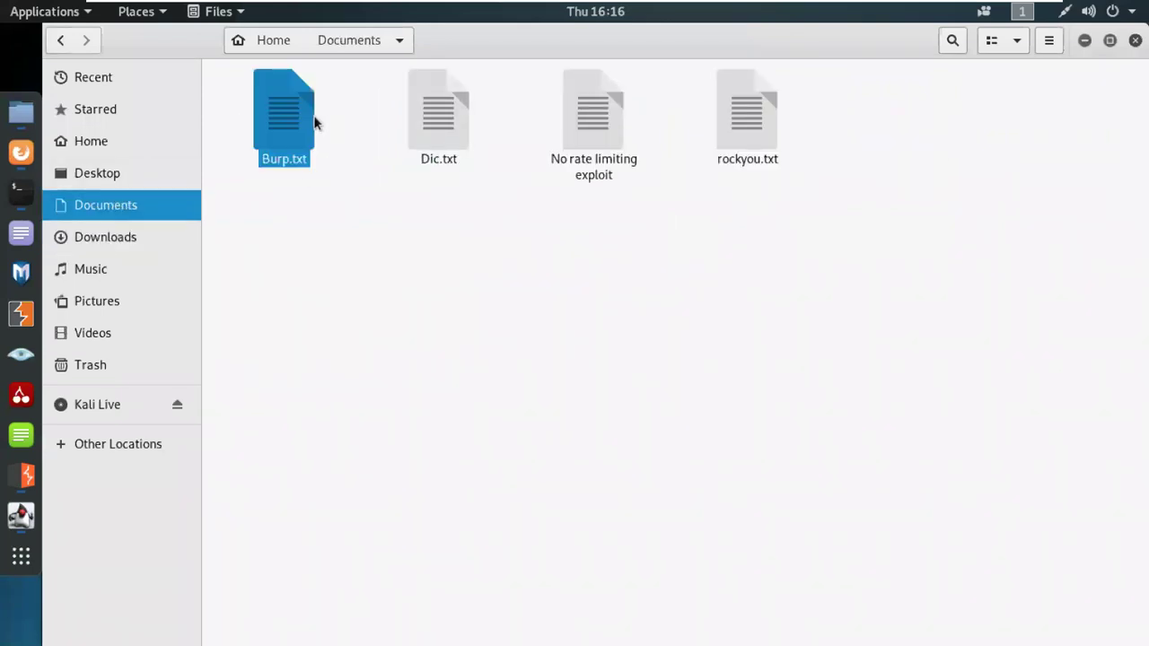
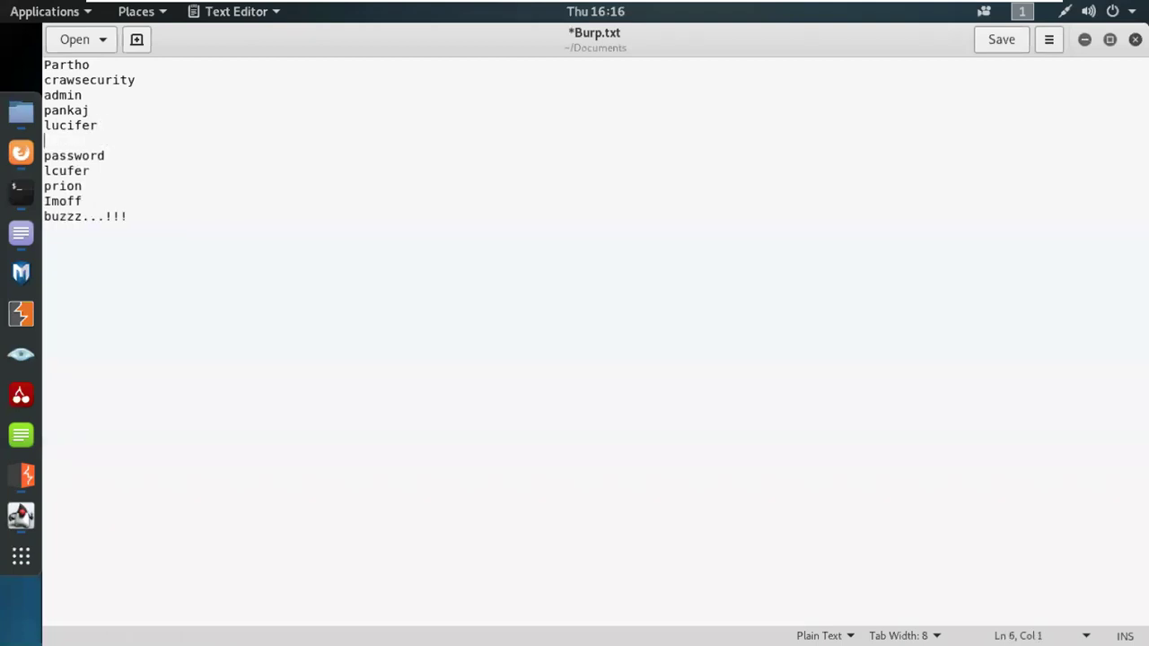
Step: Add 'test' on the line after lucifer in Burp.txt and save the wordlist
{"action": "type", "text": "test"}
{"action": "left_click", "coordinate": [1016, 45]}
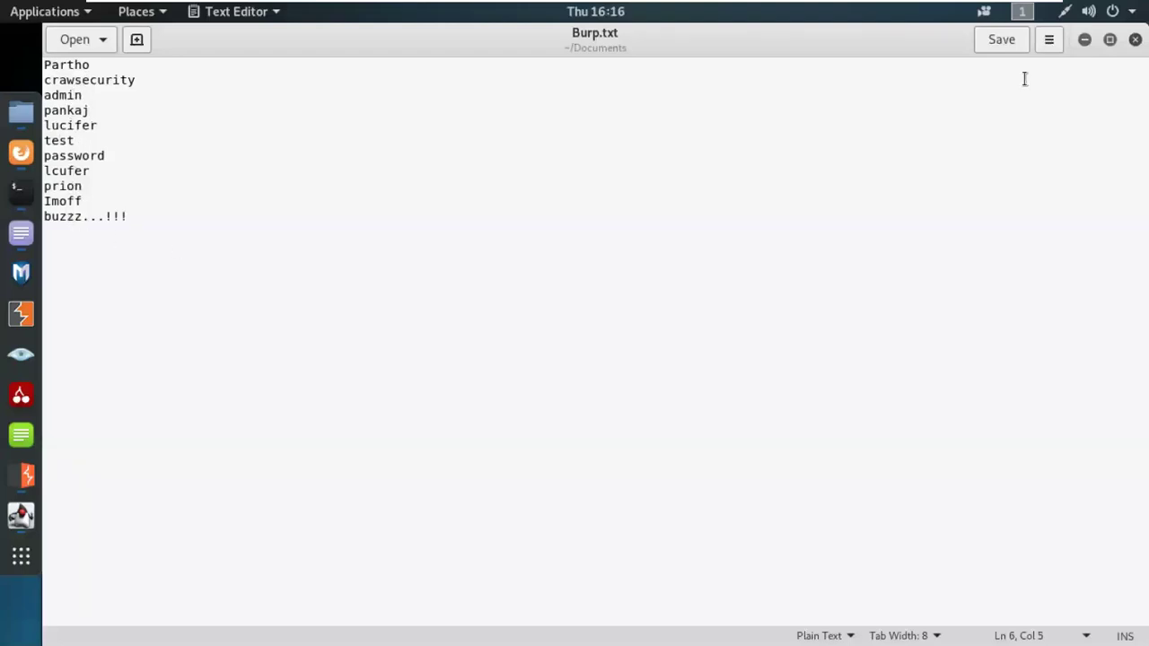
{"action": "left_click", "coordinate": [1002, 40]}
Step: Close gedit and deselect Burp.txt in the Documents folder in Files
{"action": "left_click", "coordinate": [1135, 40]}
{"action": "left_click", "coordinate": [713, 354]}
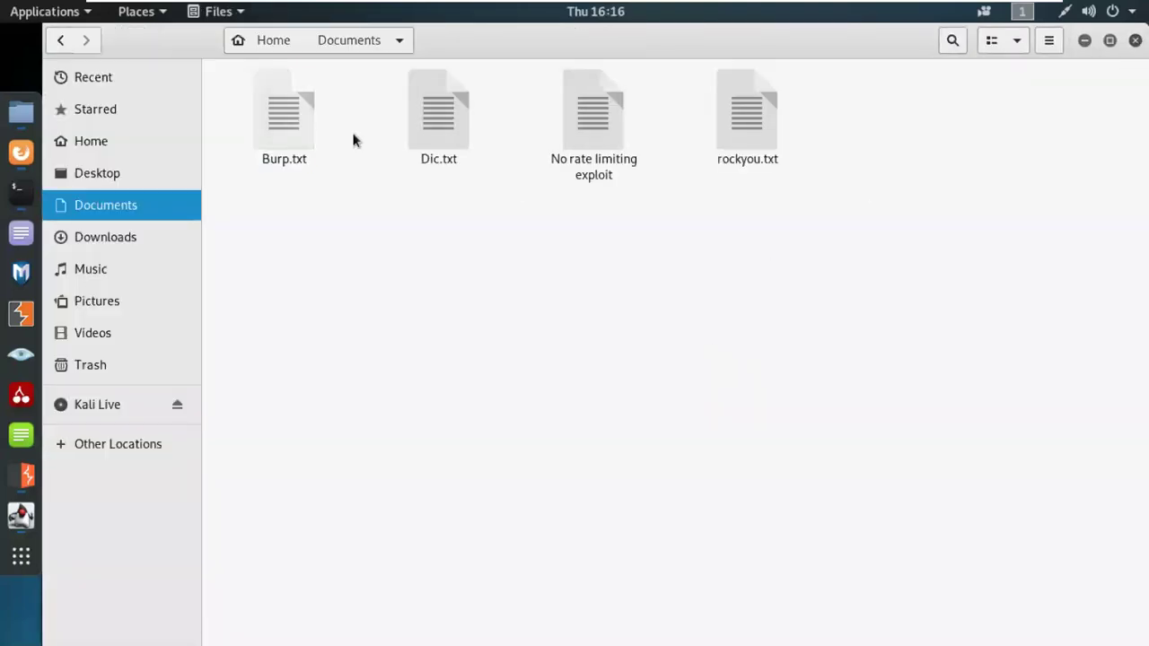
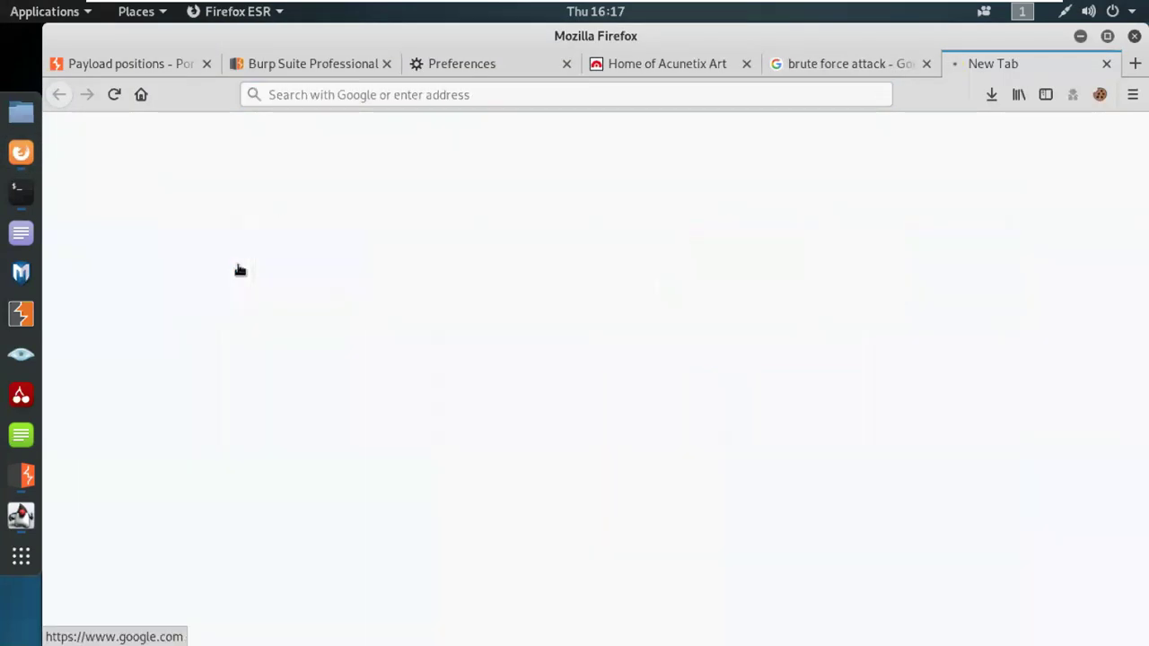
Step: Search Google for 'intruder type of attack' and scroll down to the PortSwigger result
{"action": "type", "text": "in"}
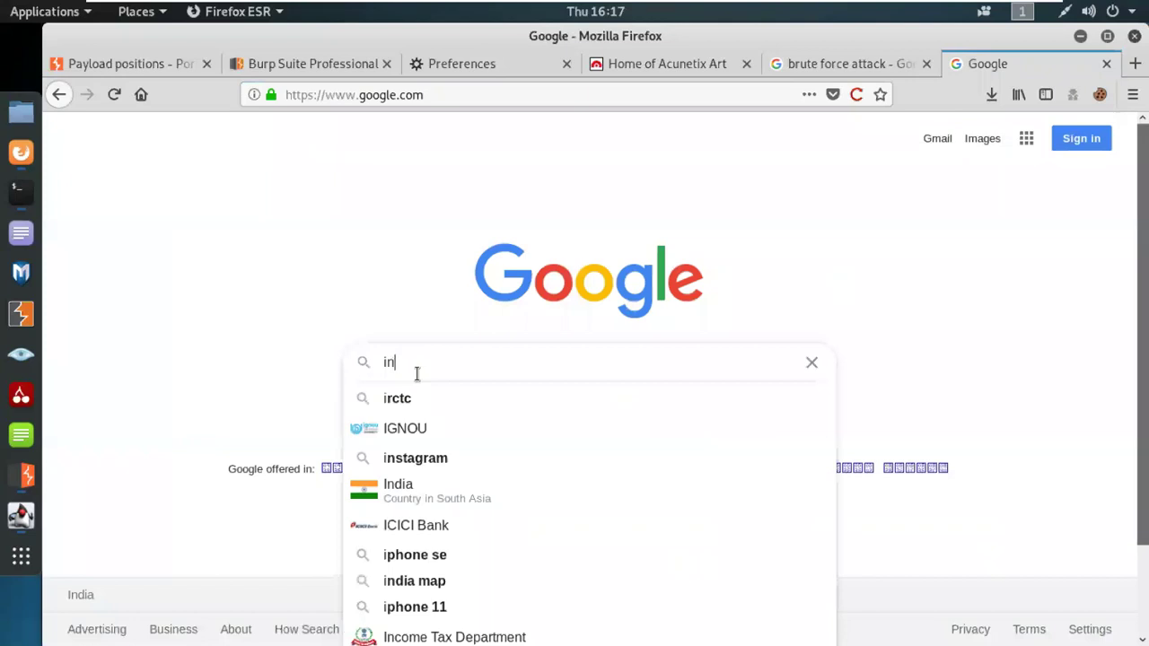
{"action": "type", "text": "truder"}
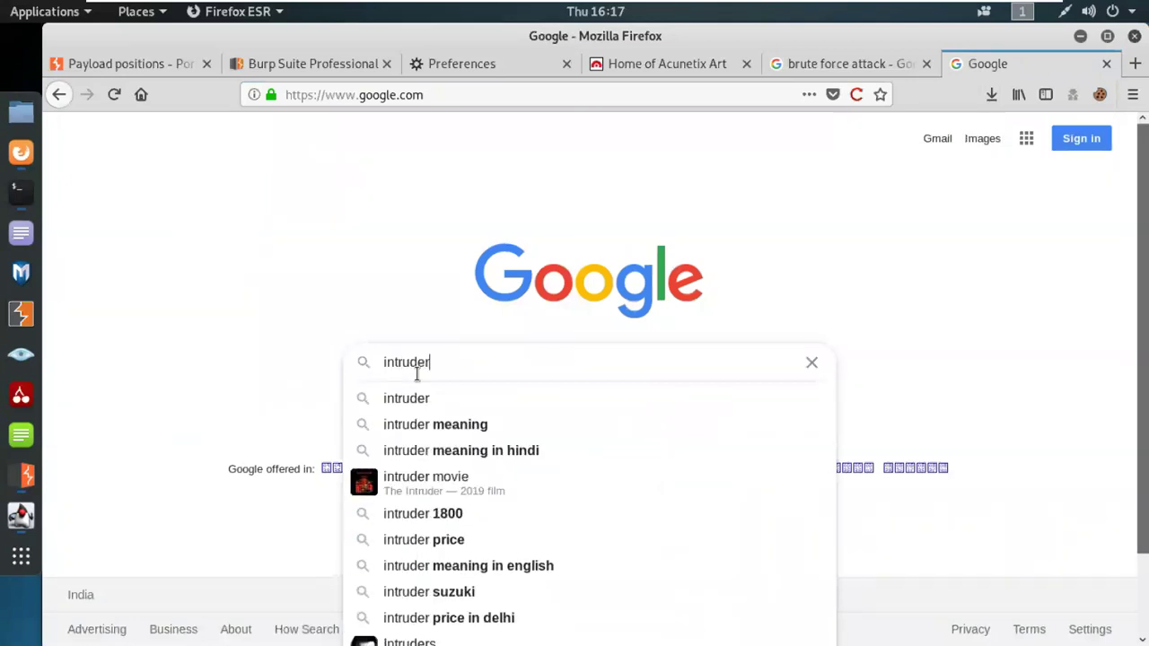
{"action": "type", "text": " type fo"}
{"action": "key", "text": "BackSpace"}
{"action": "key", "text": "BackSpace"}
{"action": "type", "text": "of "}
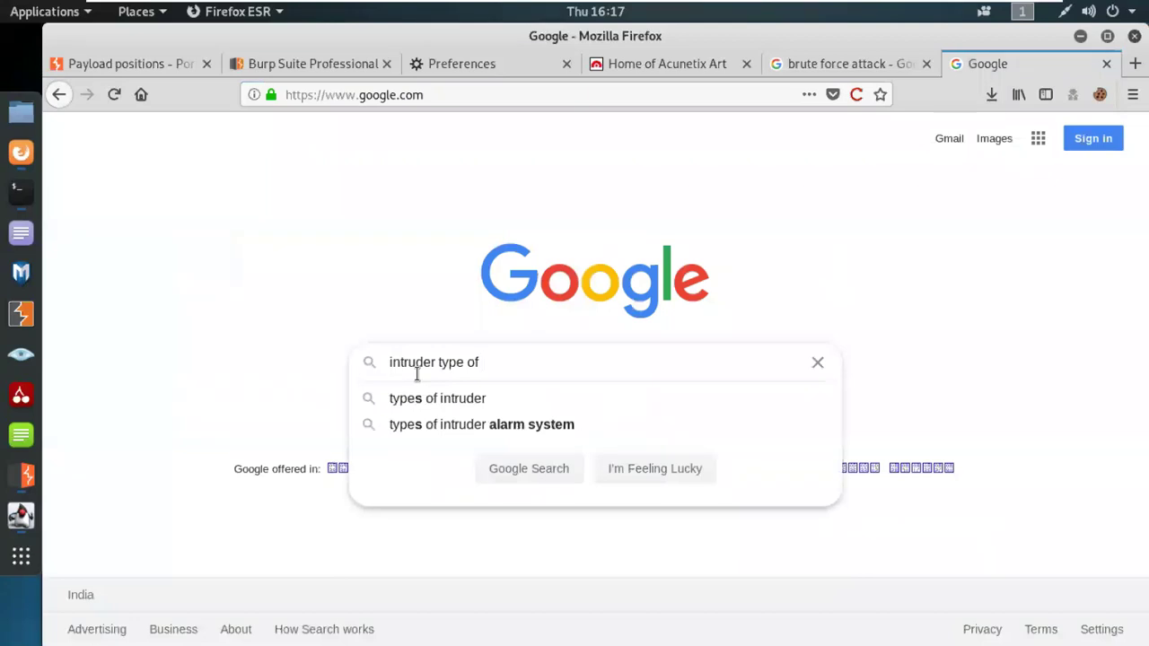
{"action": "type", "text": "attack"}
{"action": "key", "text": "Return"}
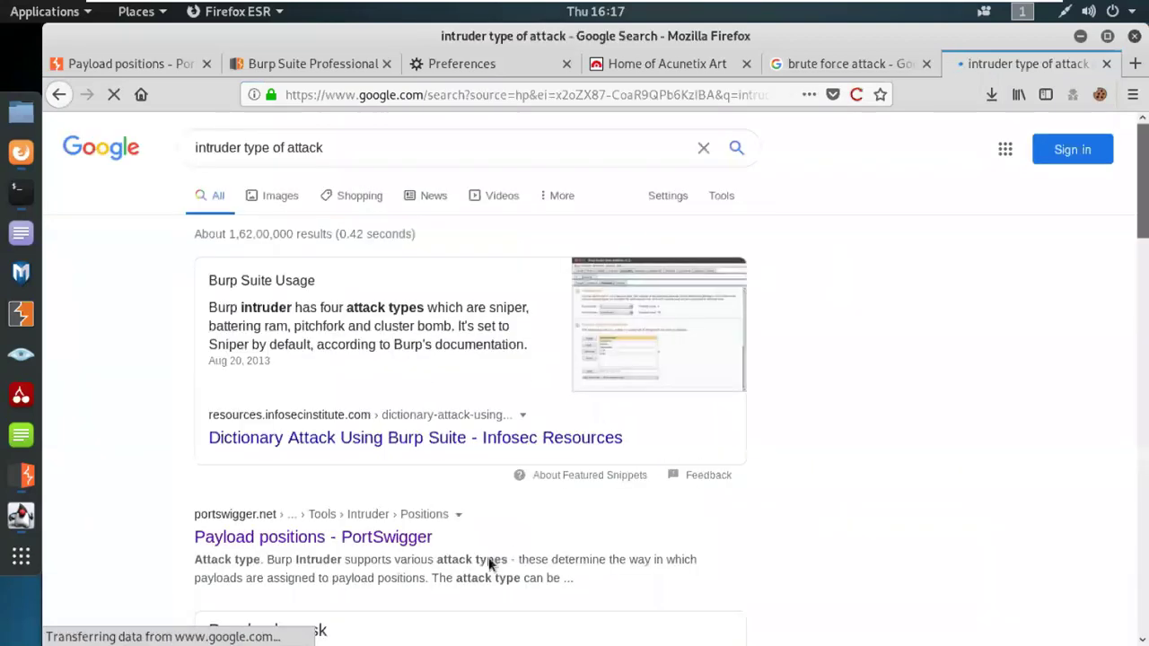
{"action": "scroll", "coordinate": [489, 564], "scroll_direction": "down", "scroll_amount": 1}
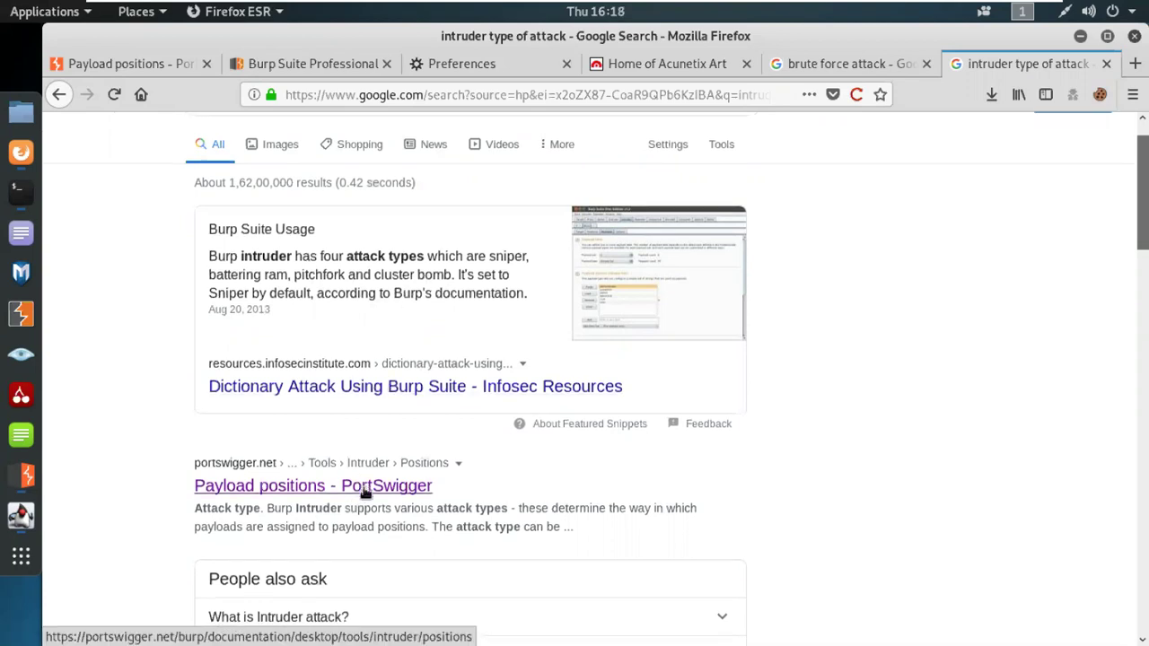
{"action": "scroll", "coordinate": [366, 493], "scroll_direction": "down", "scroll_amount": 4}
Step: Open the 'Payload positions - PortSwigger' result and scroll past Payload markers to Attack type
{"action": "left_click", "coordinate": [328, 305]}
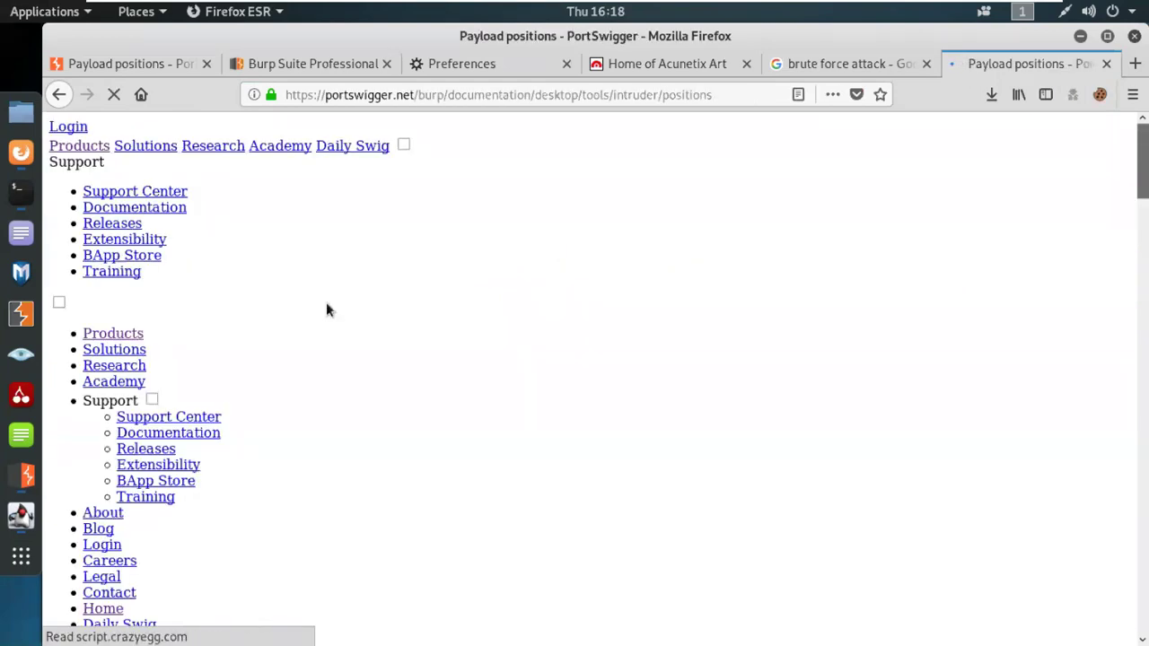
{"action": "scroll", "coordinate": [819, 442], "scroll_direction": "down", "scroll_amount": 3}
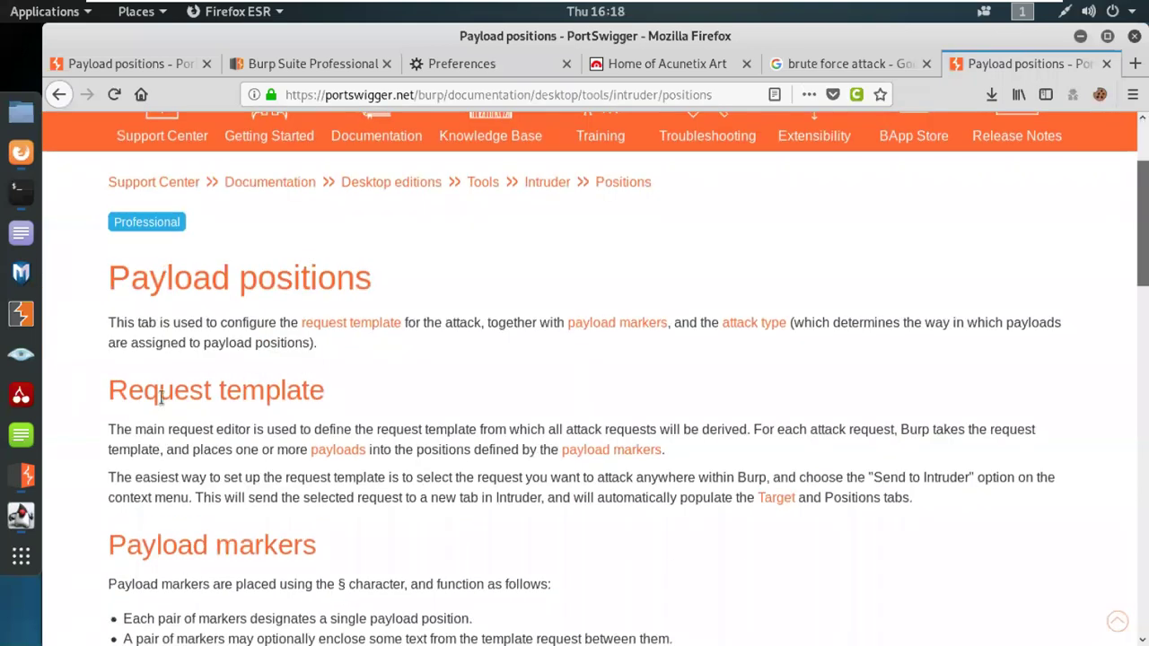
{"action": "scroll", "coordinate": [292, 483], "scroll_direction": "down", "scroll_amount": 5}
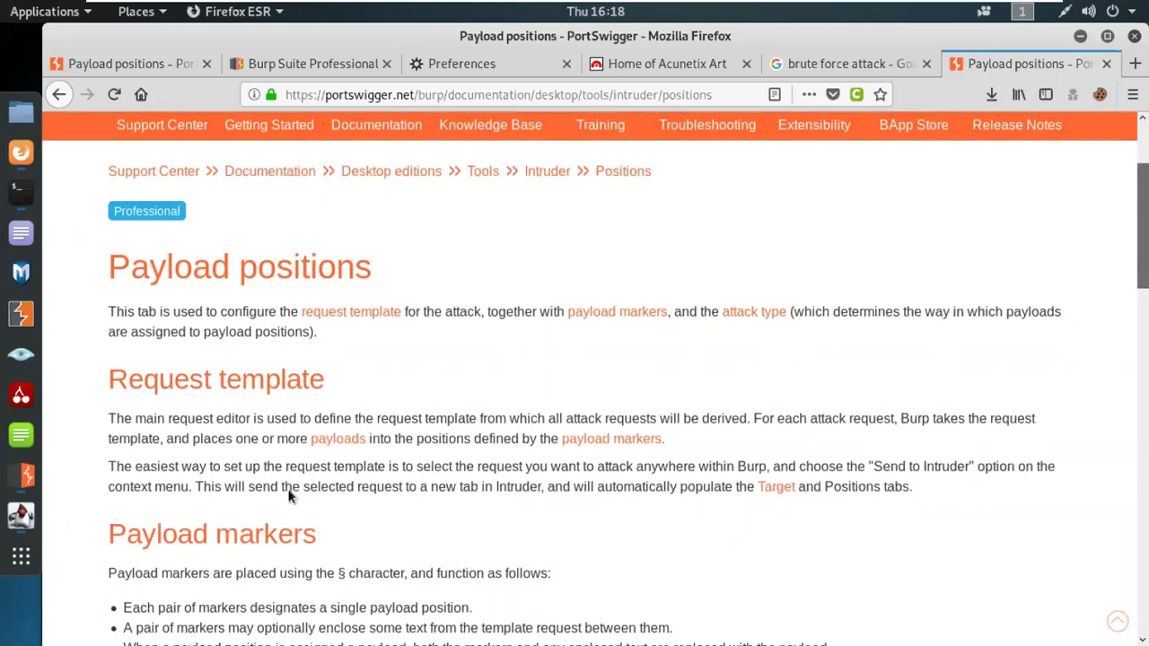
{"action": "scroll", "coordinate": [289, 490], "scroll_direction": "down", "scroll_amount": 1}
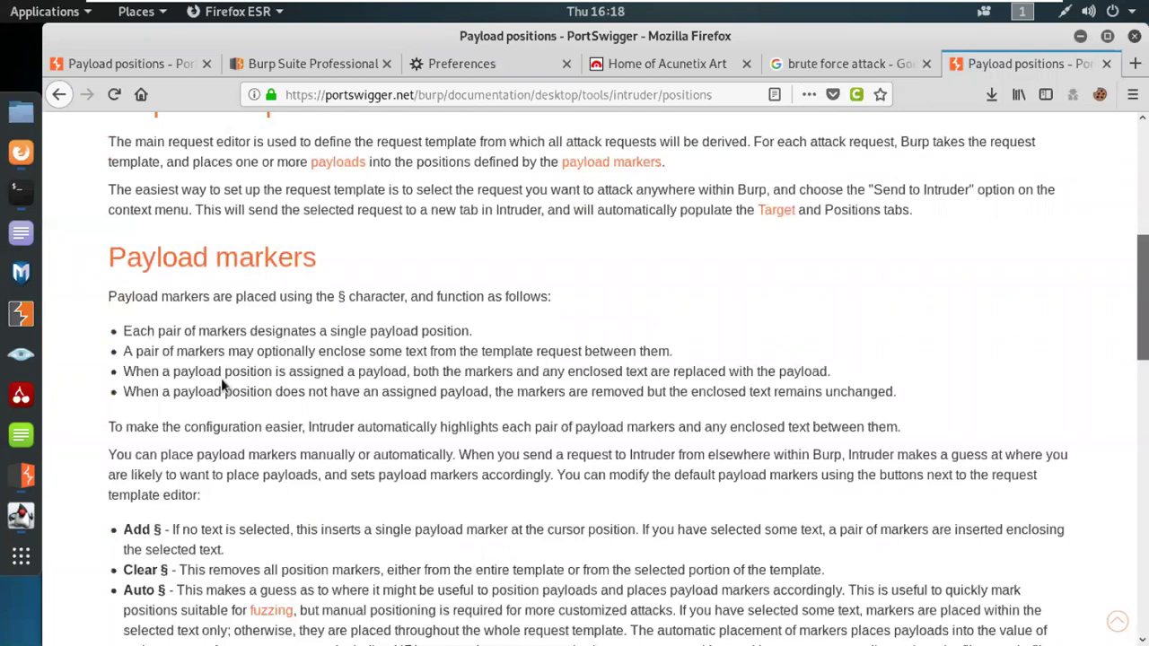
{"action": "scroll", "coordinate": [220, 377], "scroll_direction": "down", "scroll_amount": 1}
{"action": "scroll", "coordinate": [221, 377], "scroll_direction": "down", "scroll_amount": 2}
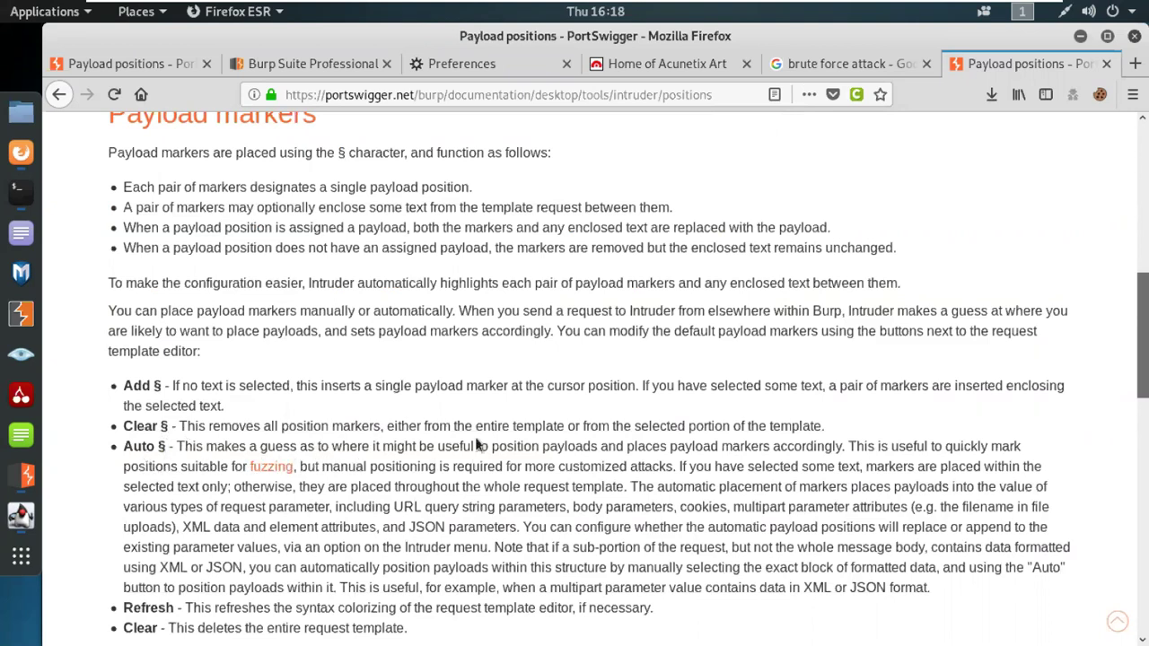
{"action": "scroll", "coordinate": [517, 466], "scroll_direction": "down", "scroll_amount": 1}
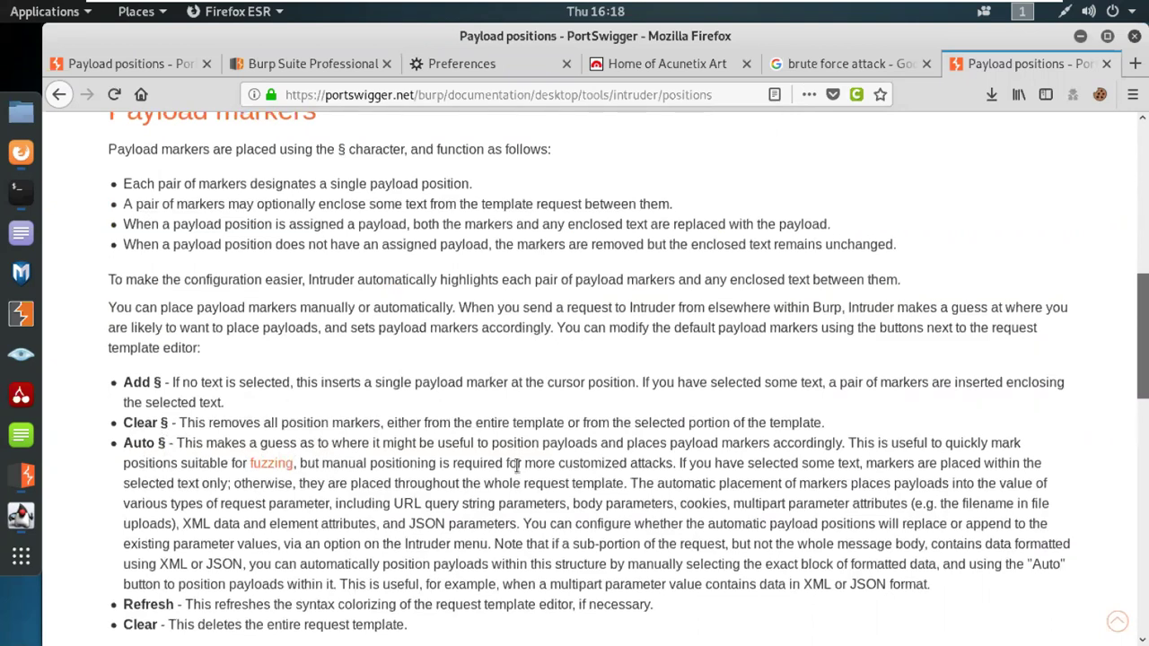
{"action": "scroll", "coordinate": [517, 466], "scroll_direction": "down", "scroll_amount": 5}
{"action": "scroll", "coordinate": [516, 382], "scroll_direction": "down", "scroll_amount": 9}
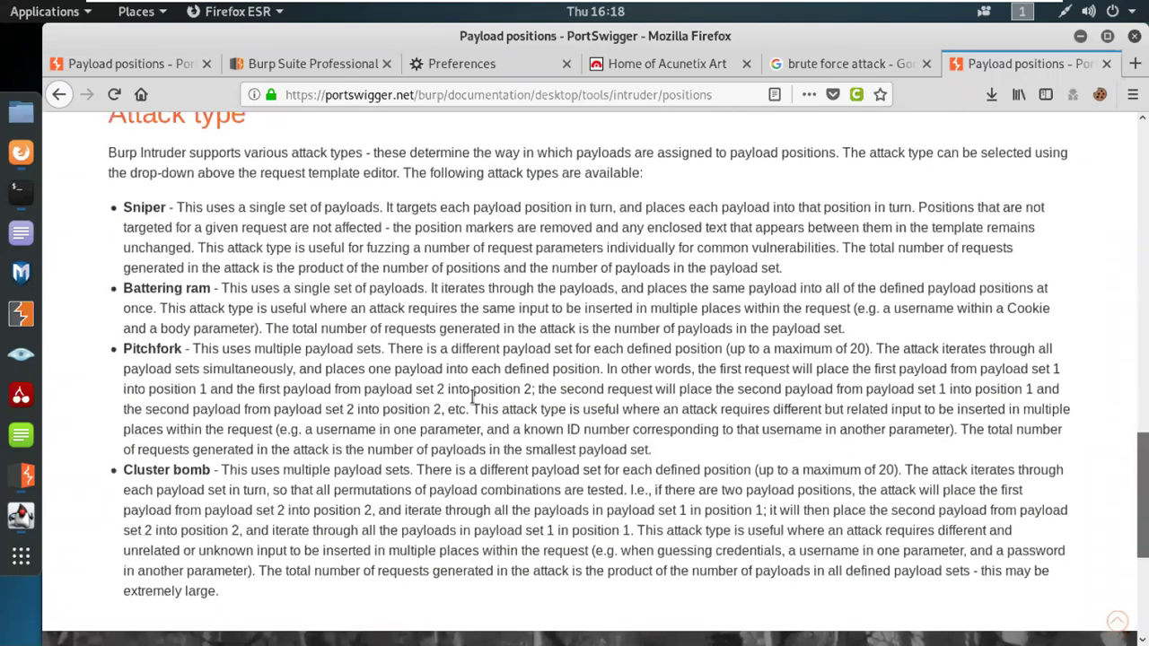
Step: Highlight the attack type names Sniper, Battering ram and Cluster
{"action": "scroll", "coordinate": [472, 397], "scroll_direction": "up", "scroll_amount": 1}
{"action": "double_click", "coordinate": [148, 248]}
{"action": "double_click", "coordinate": [197, 331]}
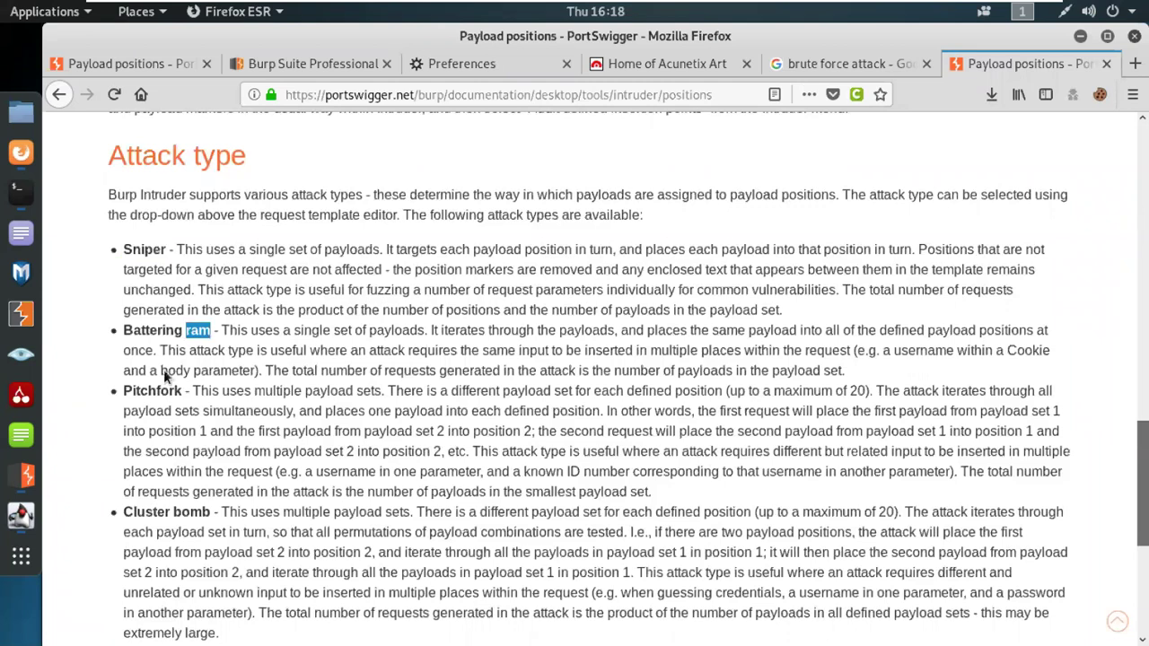
{"action": "double_click", "coordinate": [148, 511]}
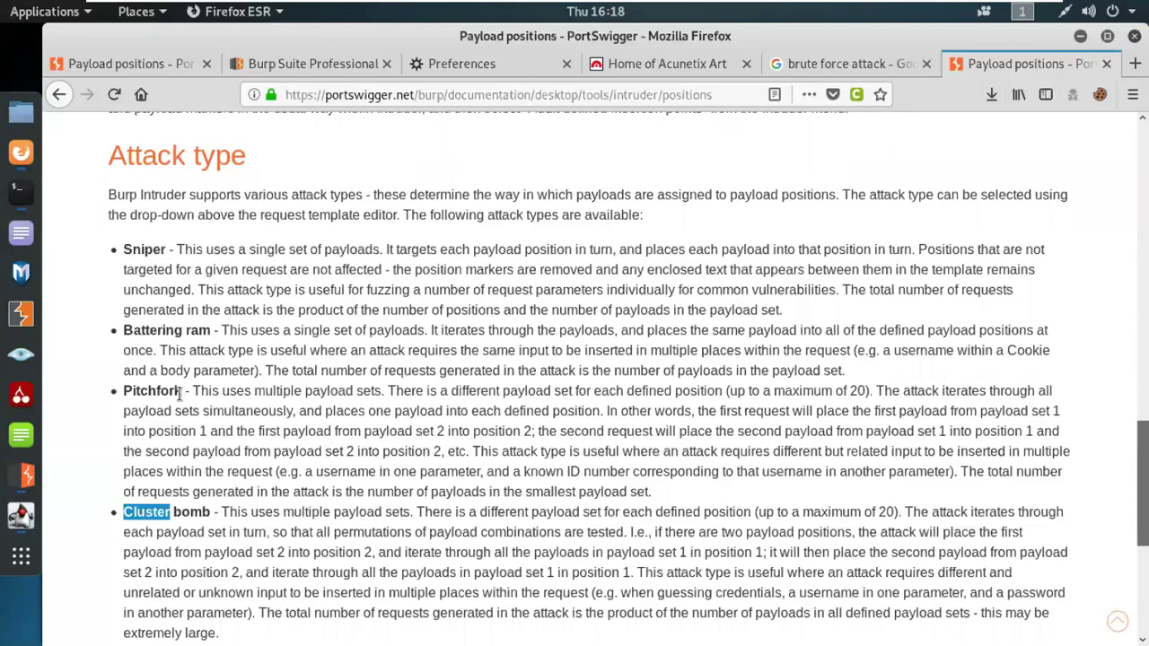
{"action": "left_click_drag", "start_coordinate": [123, 331], "coordinate": [212, 330]}
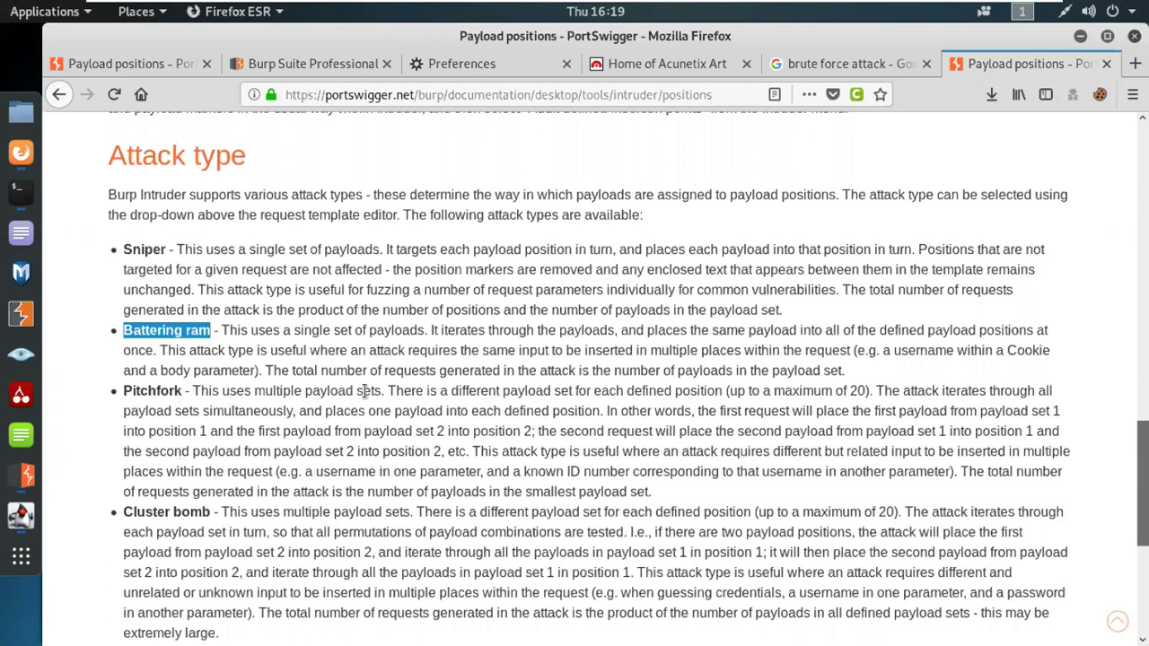
Step: Highlight the Pitchfork entry's first sentence, then the whole Cluster bomb paragraph
{"action": "left_click_drag", "start_coordinate": [387, 395], "coordinate": [192, 392]}
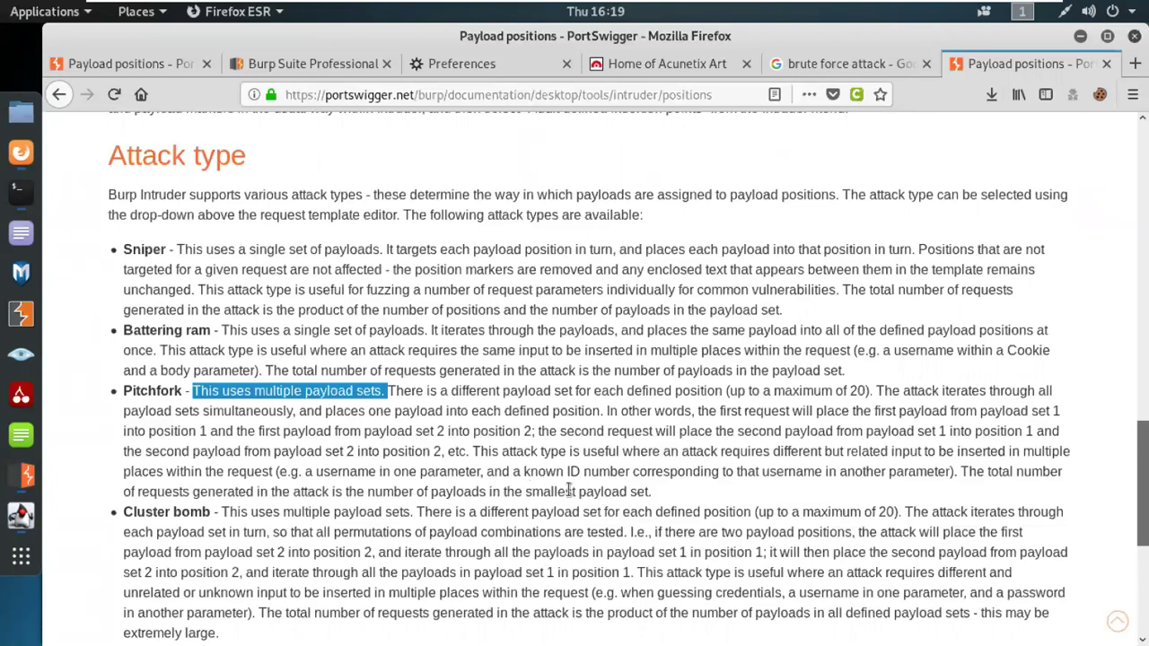
{"action": "triple_click", "coordinate": [184, 509]}
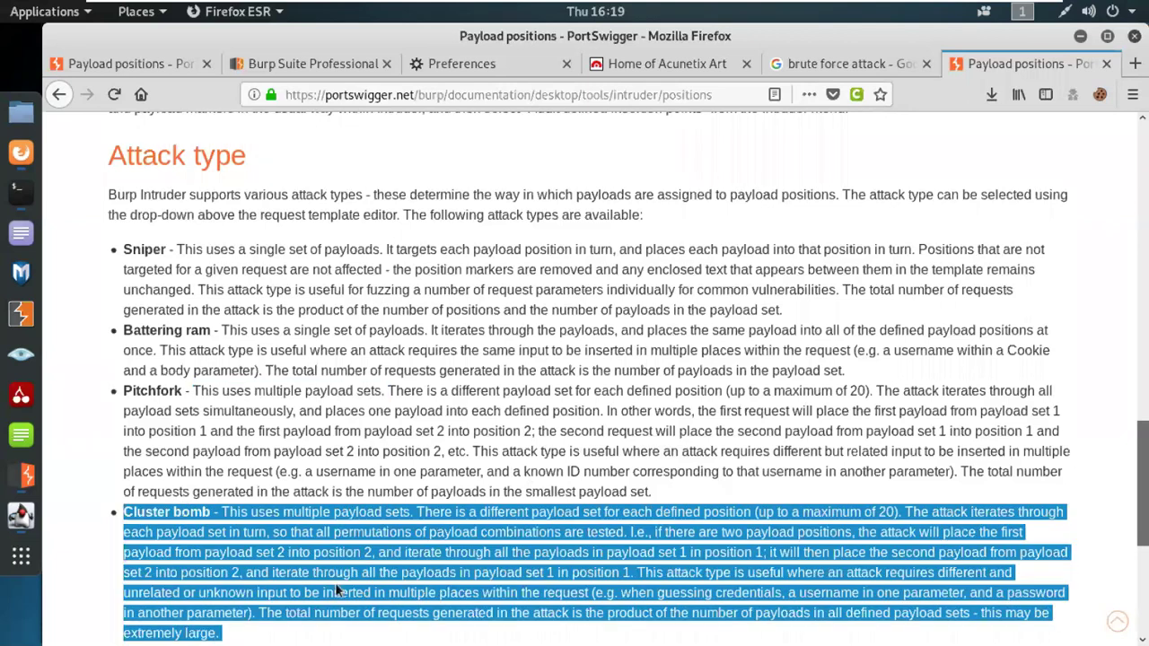
{"action": "scroll", "coordinate": [335, 583], "scroll_direction": "down", "scroll_amount": 3}
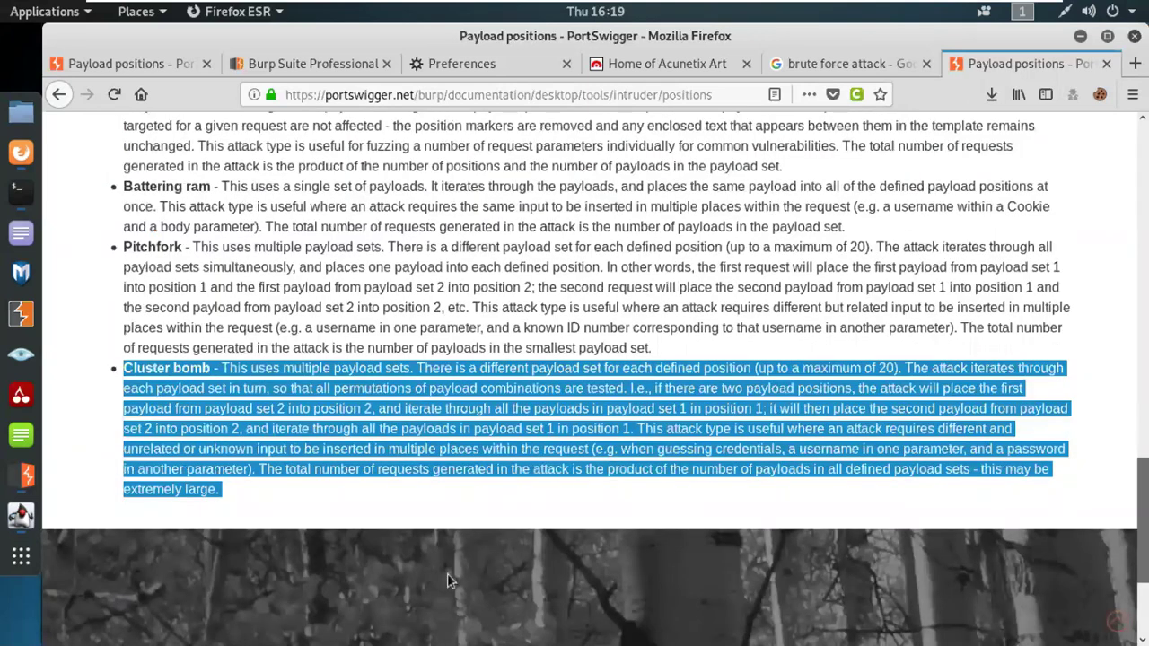
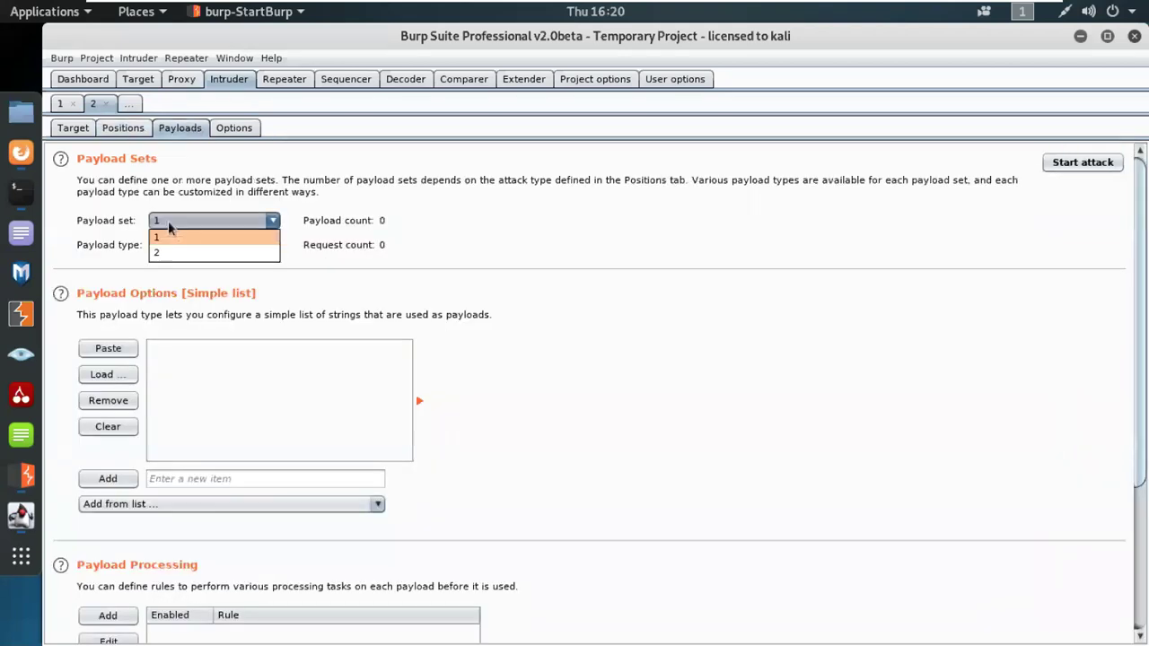
Step: Keep payload set 1 as a Simple list and scroll down to Payload Processing and Payload Encoding
{"action": "left_click", "coordinate": [168, 223]}
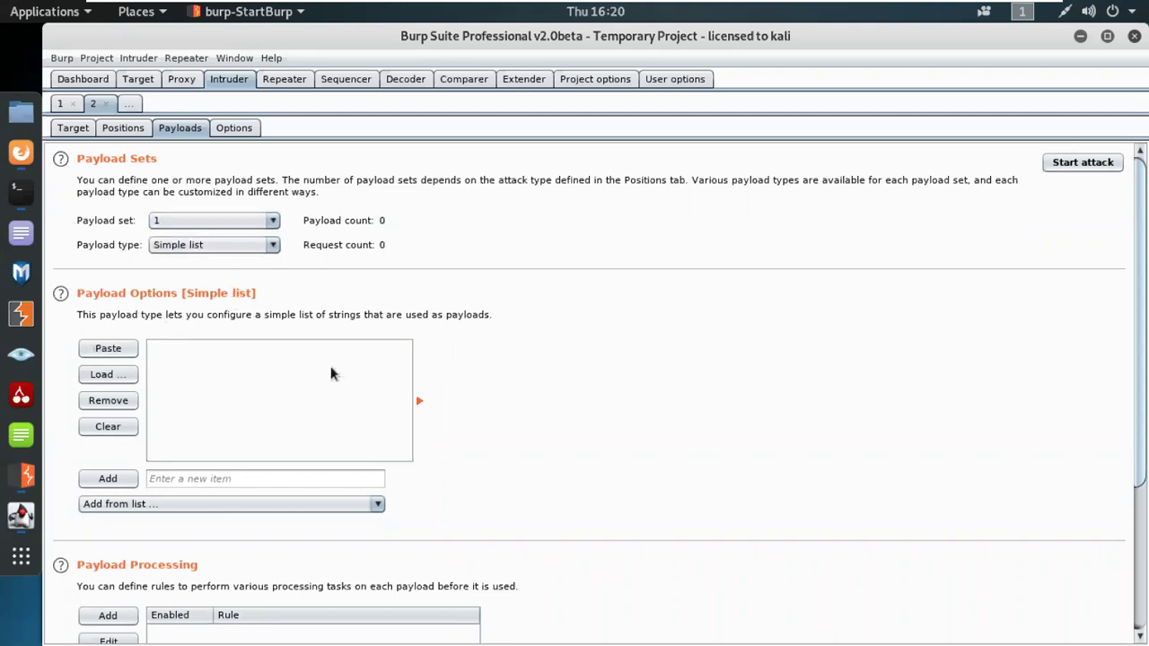
{"action": "scroll", "coordinate": [247, 471], "scroll_direction": "down", "scroll_amount": 3}
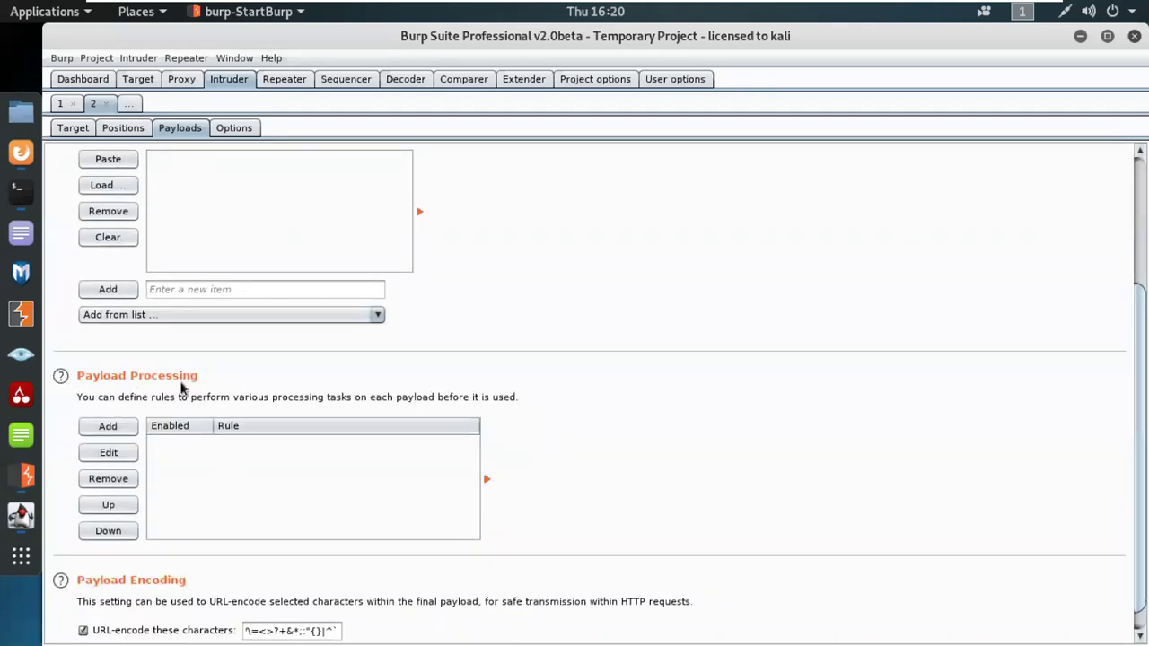
{"action": "scroll", "coordinate": [225, 453], "scroll_direction": "down", "scroll_amount": 1}
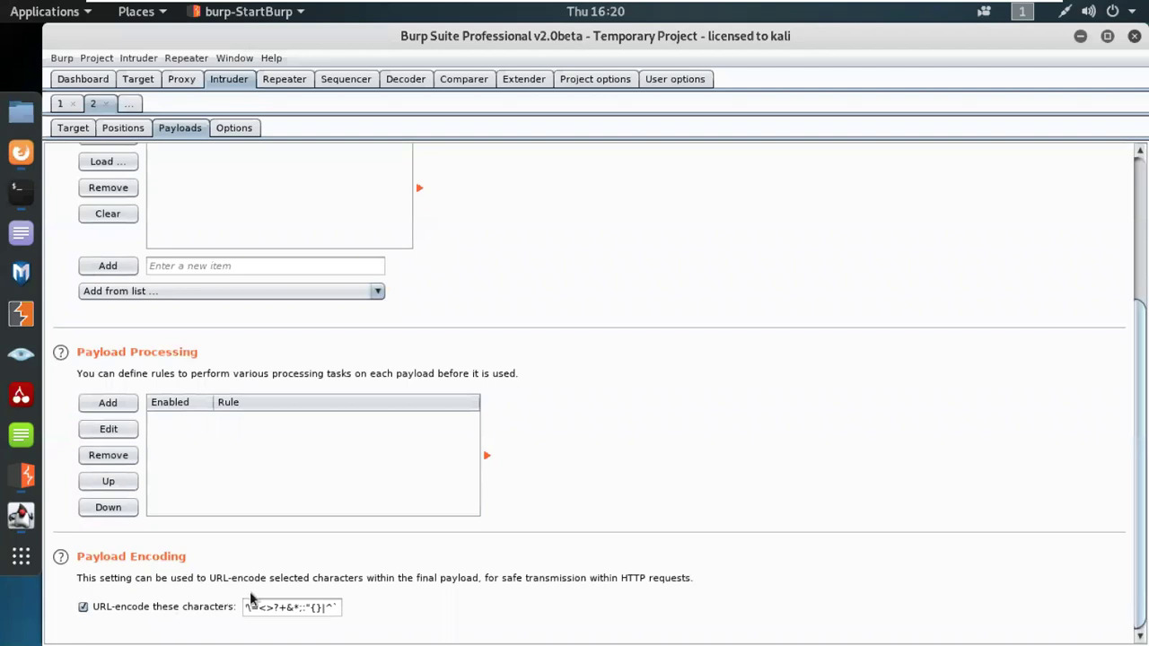
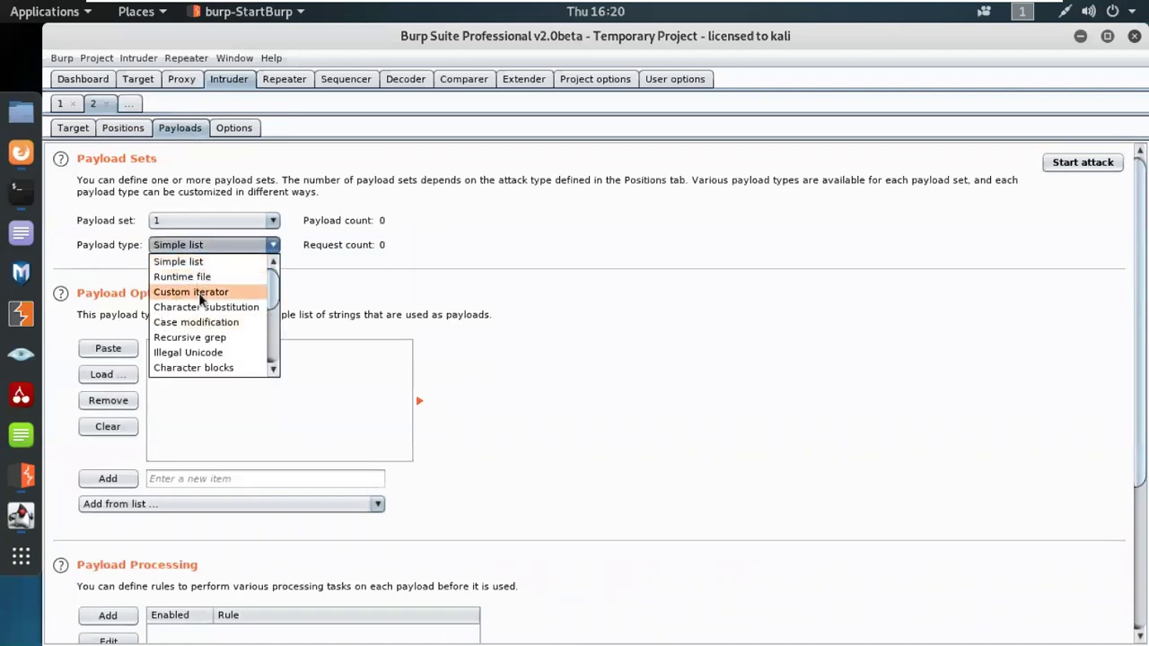
Step: Set payload set 1's payload type to Runtime file in Intruder Payloads
{"action": "scroll", "coordinate": [186, 366], "scroll_direction": "down", "scroll_amount": 2}
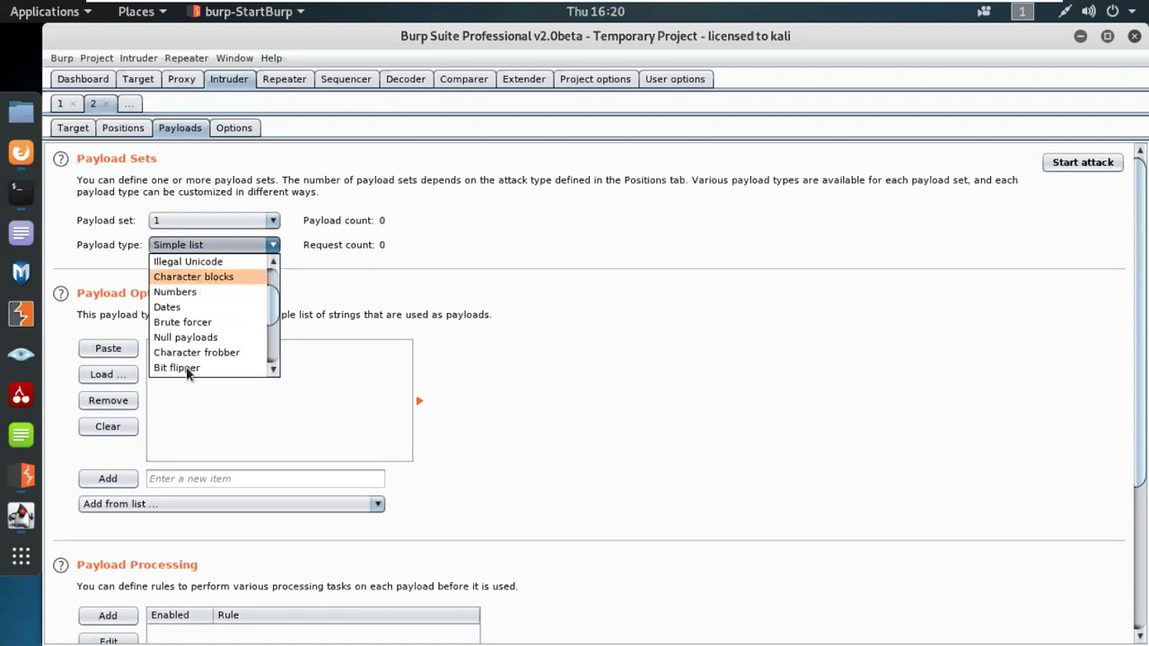
{"action": "scroll", "coordinate": [185, 336], "scroll_direction": "down", "scroll_amount": 2}
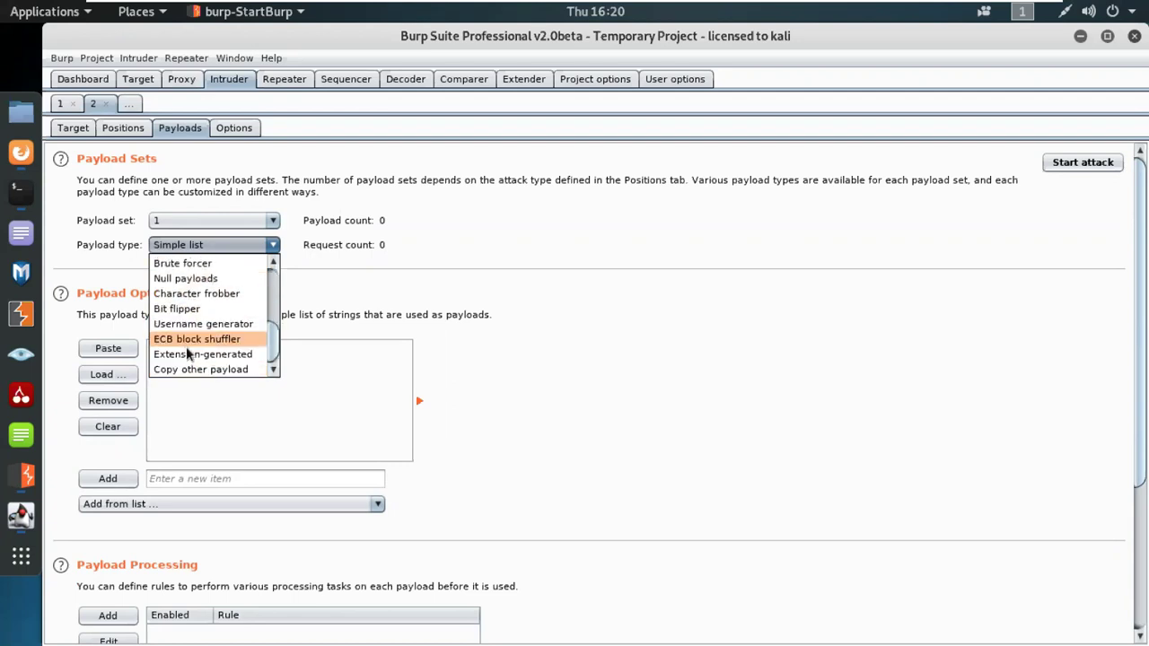
{"action": "scroll", "coordinate": [200, 316], "scroll_direction": "up", "scroll_amount": 5}
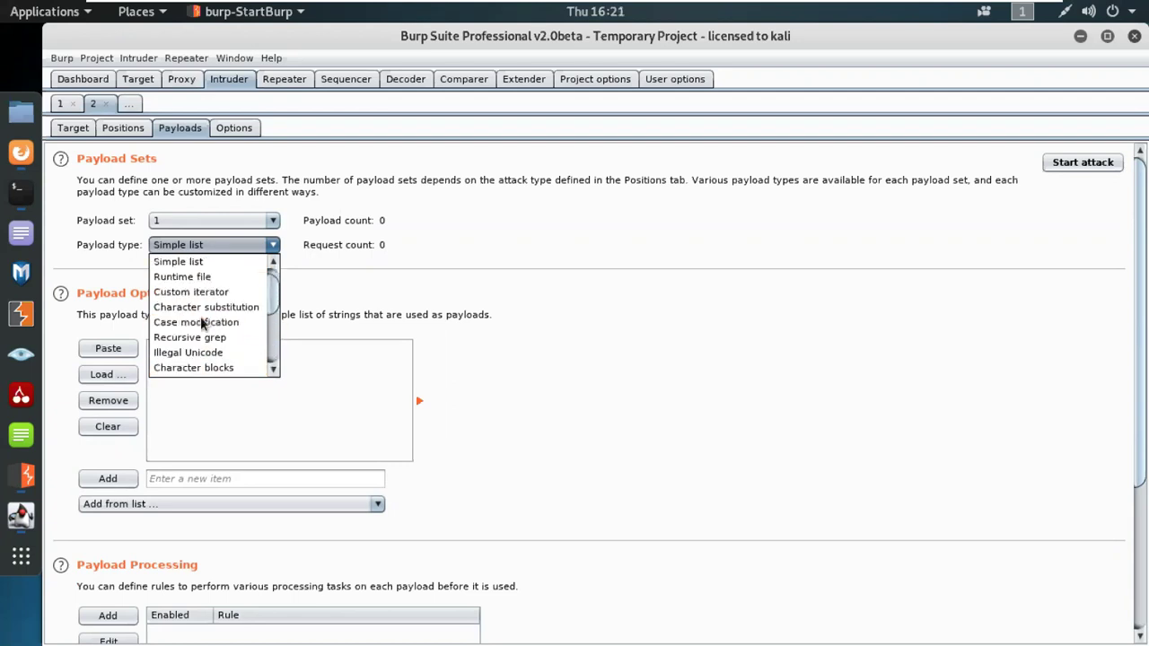
{"action": "left_click", "coordinate": [192, 276]}
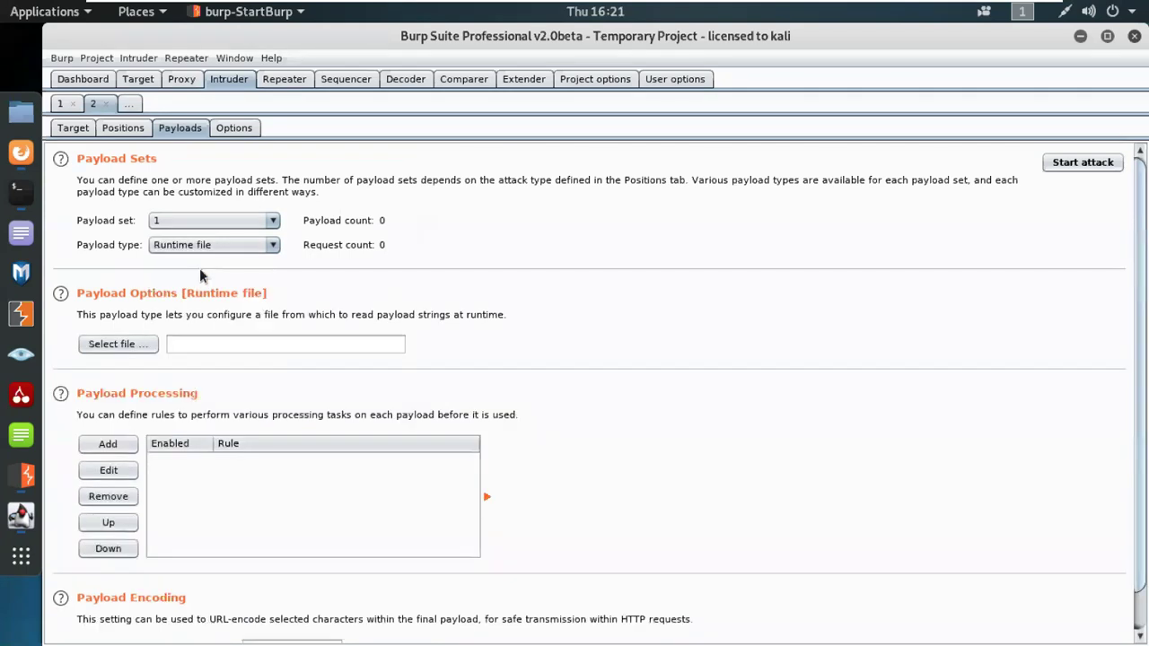
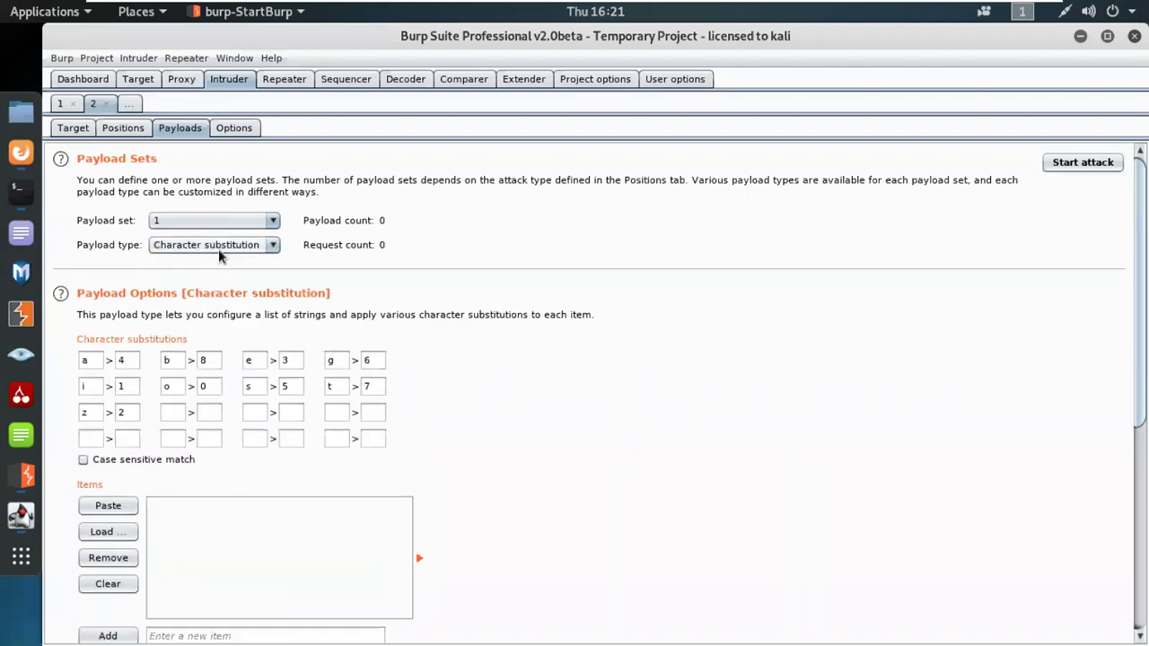
Step: Switch payload set 1 to Illegal Unicode, then change it back to Simple list
{"action": "left_click", "coordinate": [218, 248]}
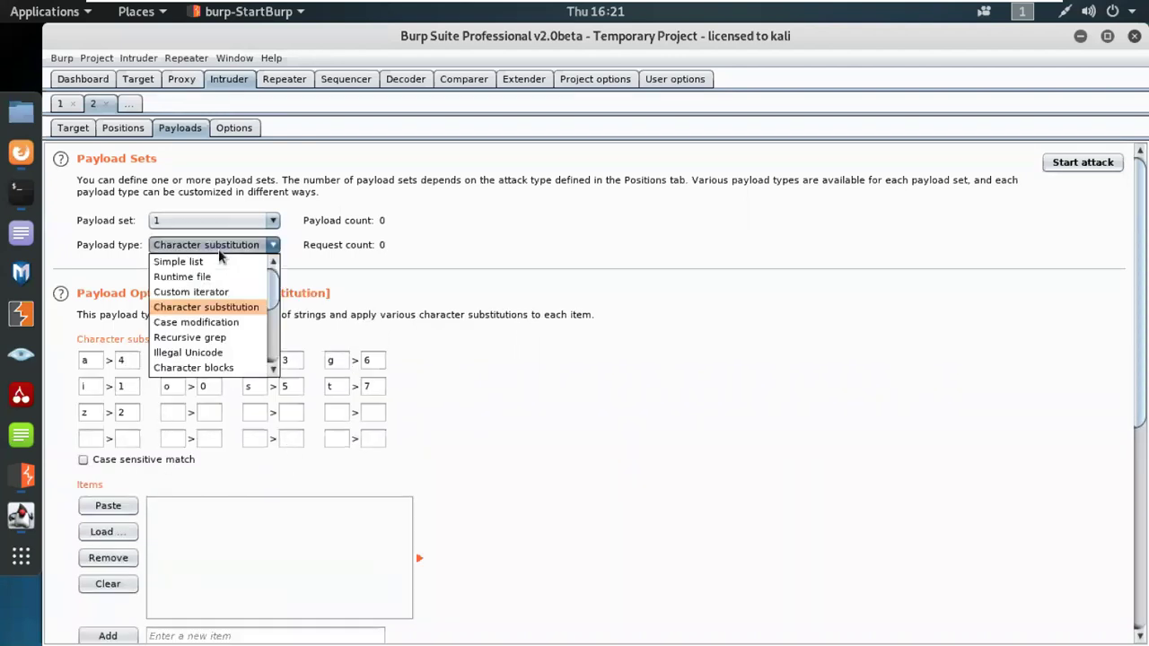
{"action": "left_click", "coordinate": [186, 356]}
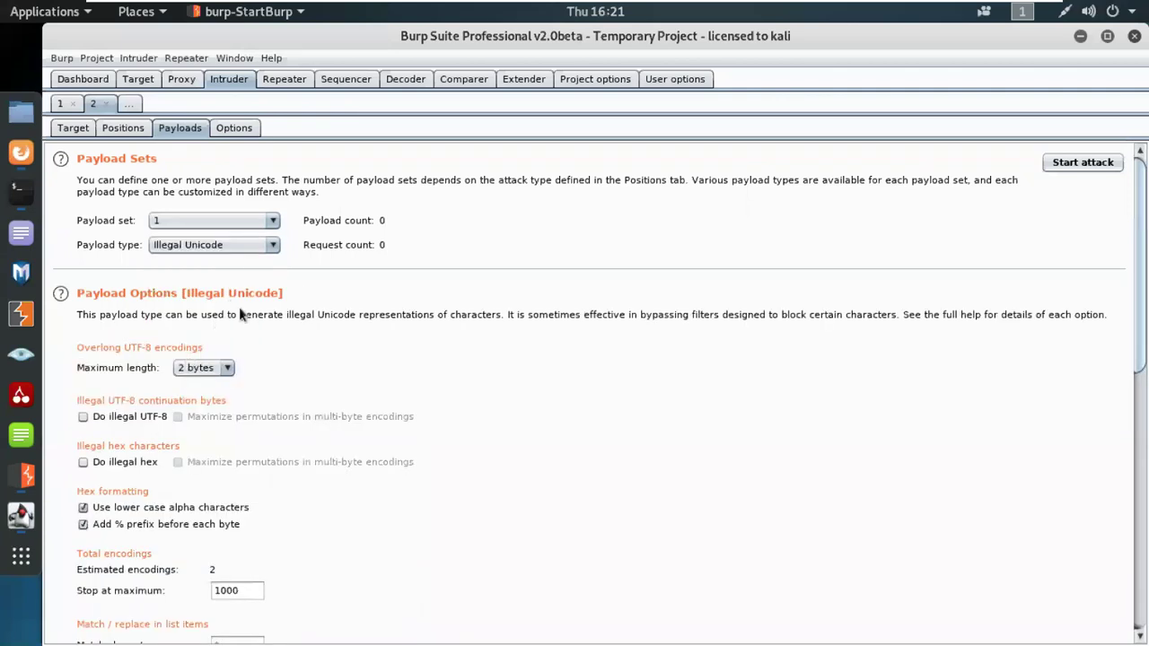
{"action": "left_click", "coordinate": [269, 245]}
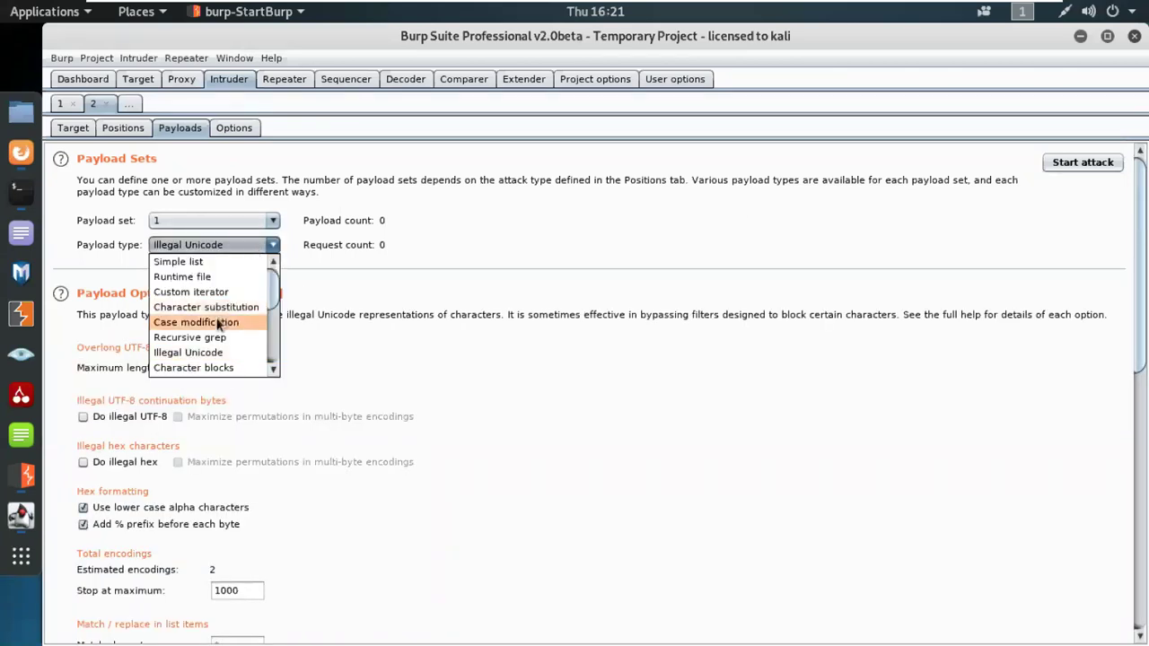
{"action": "scroll", "coordinate": [215, 339], "scroll_direction": "down", "scroll_amount": 3}
{"action": "scroll", "coordinate": [215, 339], "scroll_direction": "down", "scroll_amount": 1}
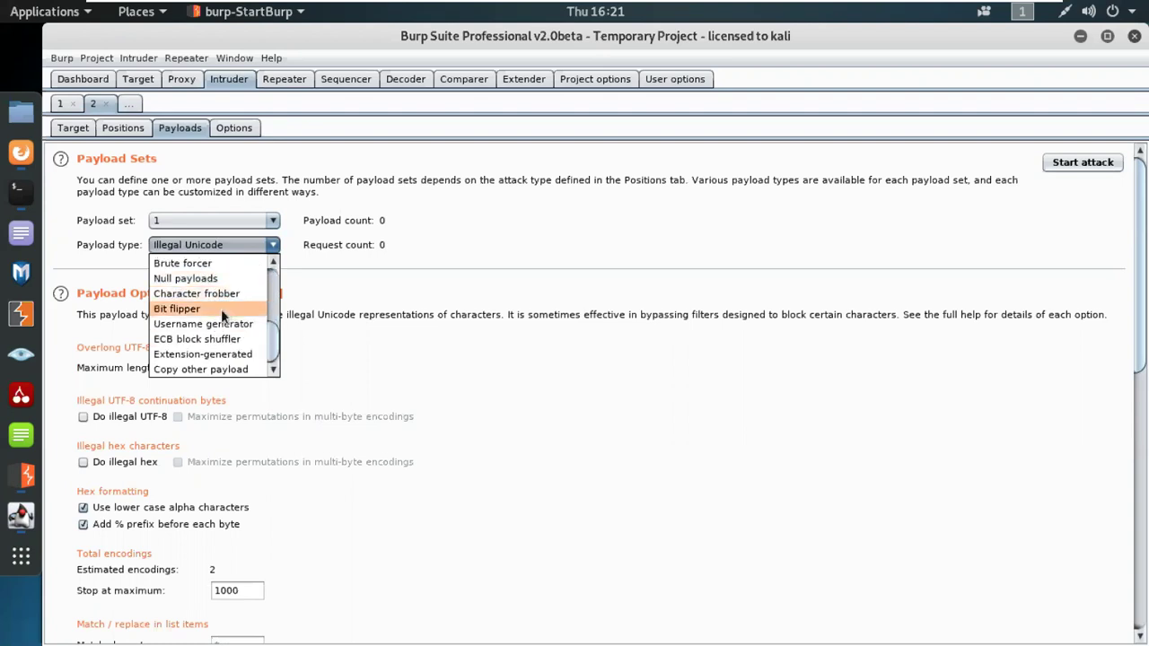
{"action": "scroll", "coordinate": [234, 309], "scroll_direction": "up", "scroll_amount": 4}
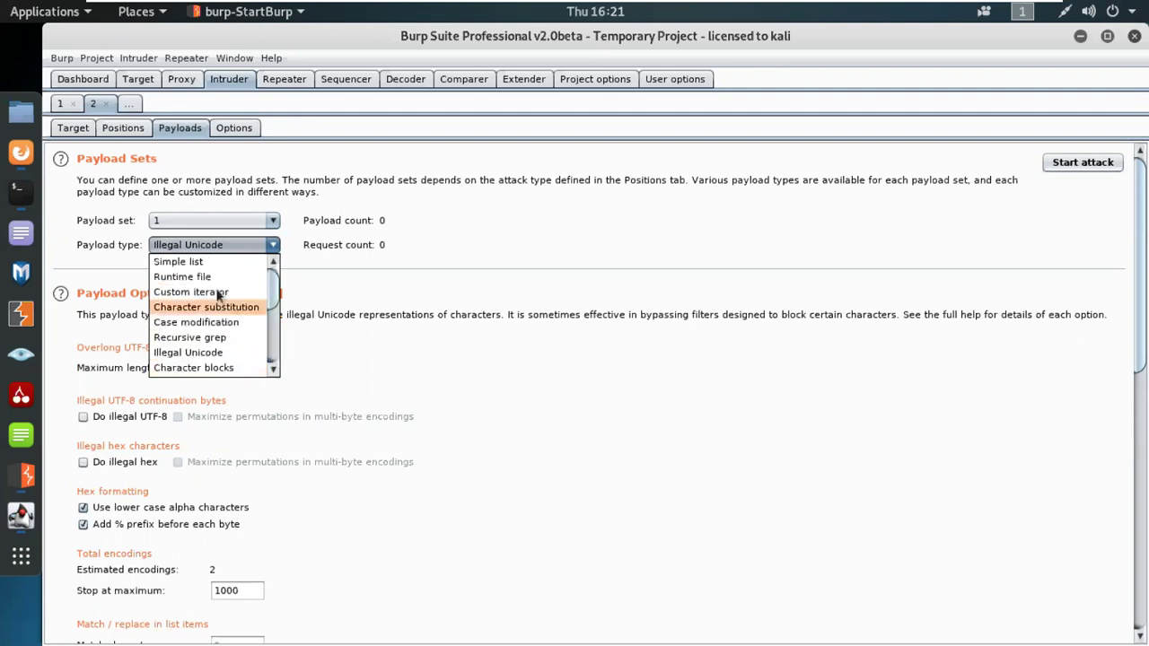
{"action": "left_click", "coordinate": [196, 263]}
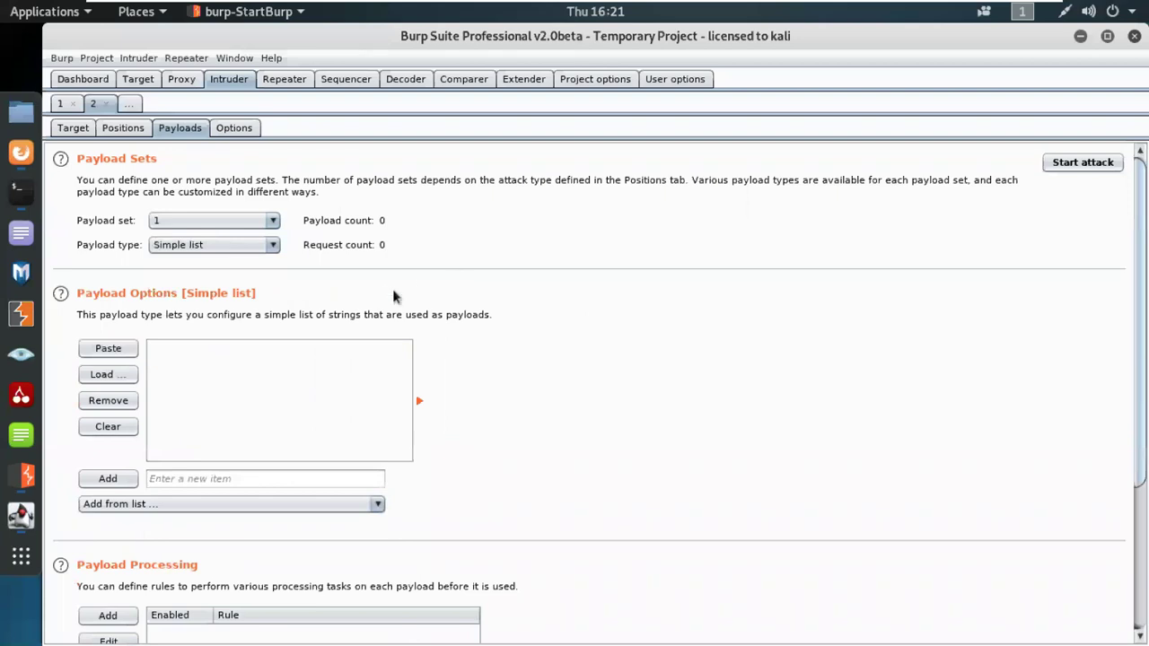
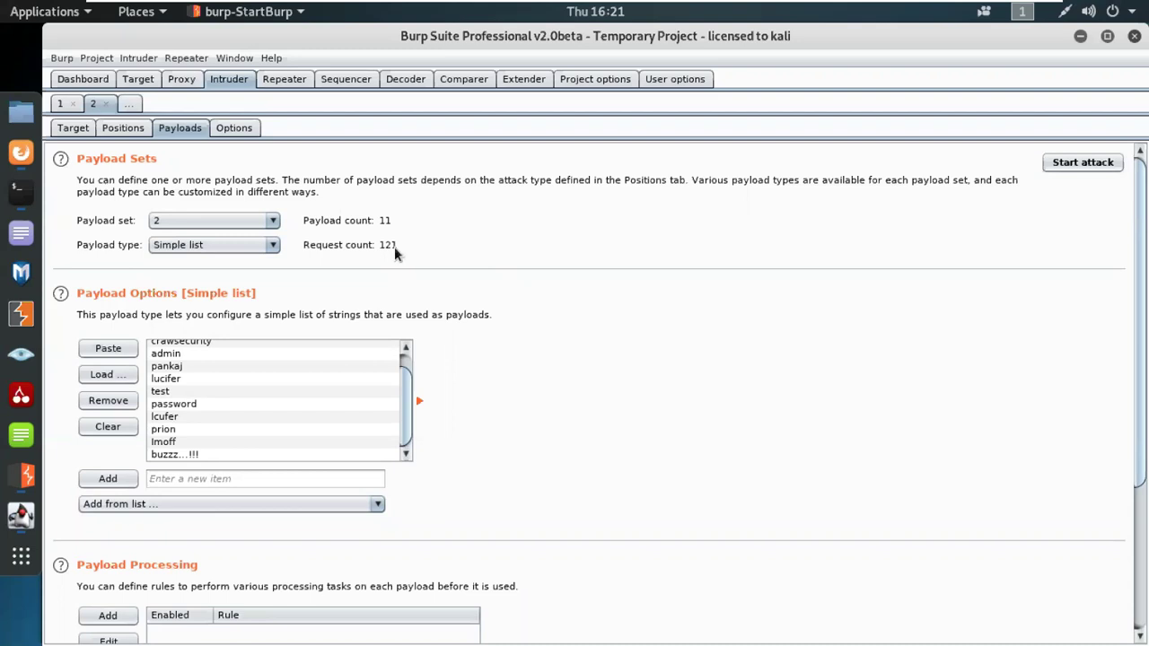
{"action": "scroll", "coordinate": [424, 348], "scroll_direction": "down", "scroll_amount": 3}
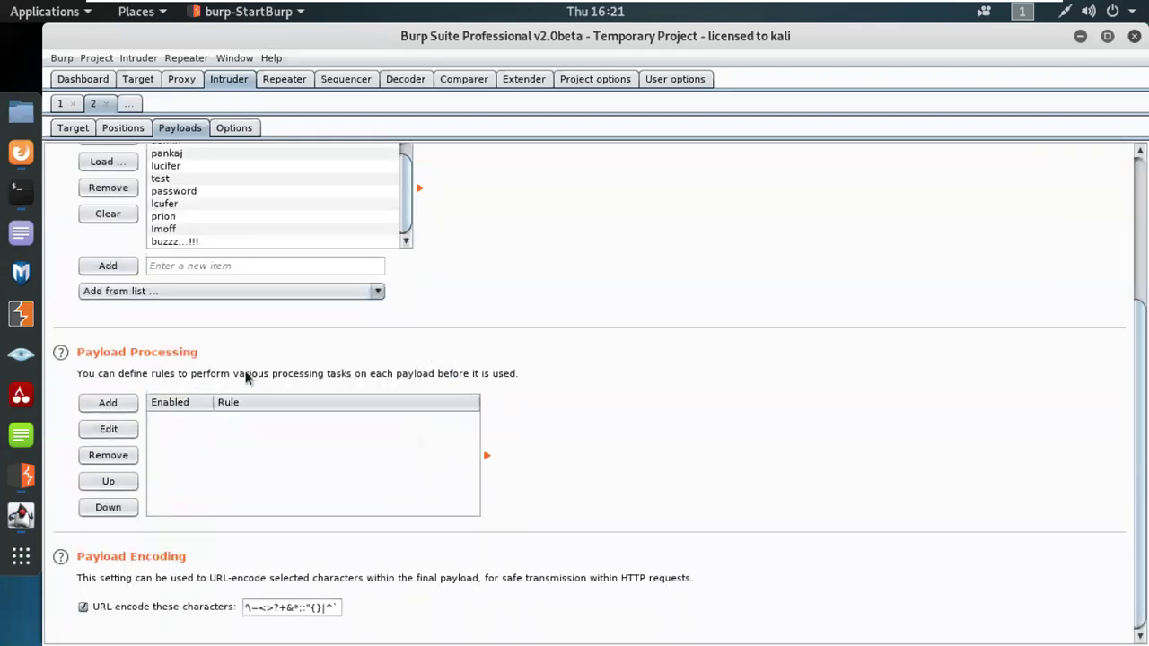
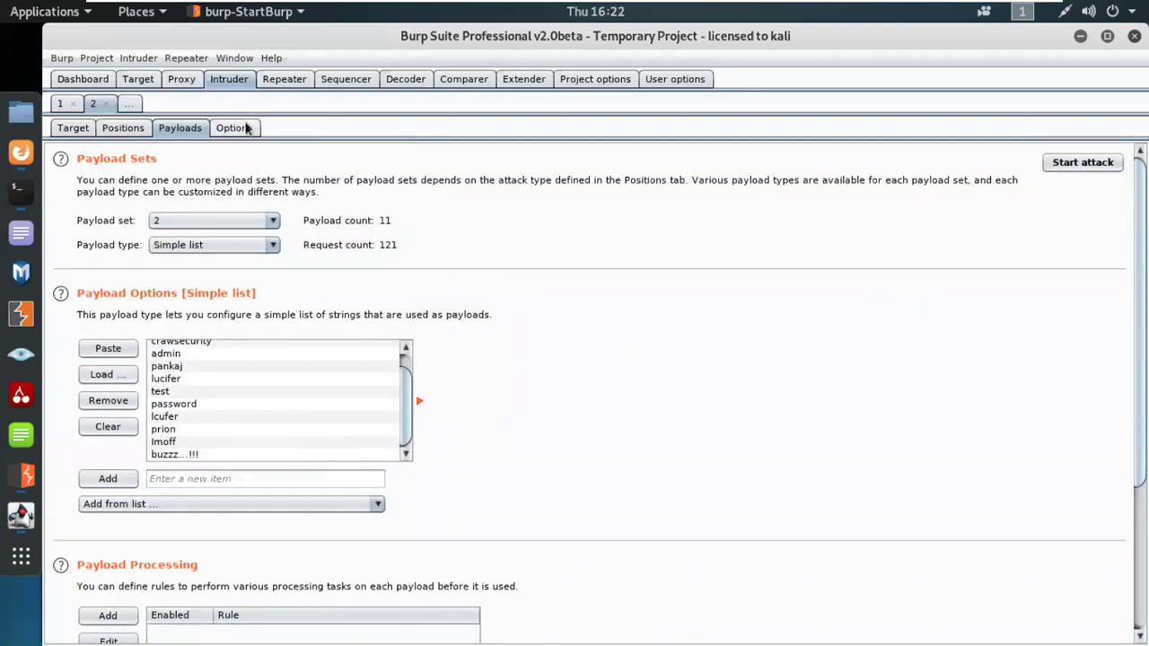
Step: Display the Intruder Options view covering Request Headers, Request Engine and Attack Results
{"action": "left_click", "coordinate": [235, 127]}
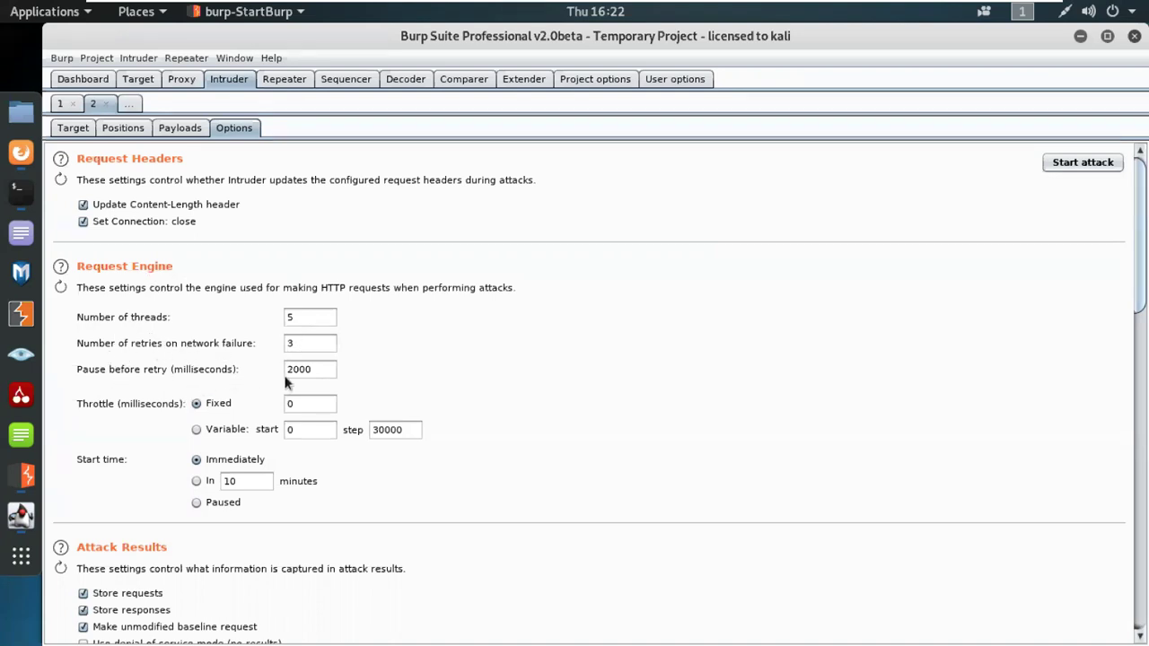
Step: Focus the 10-minute delayed-start field and scroll past Attack Results to the Grep - Match flag list
{"action": "left_click", "coordinate": [246, 482]}
{"action": "scroll", "coordinate": [412, 507], "scroll_direction": "down", "scroll_amount": 5}
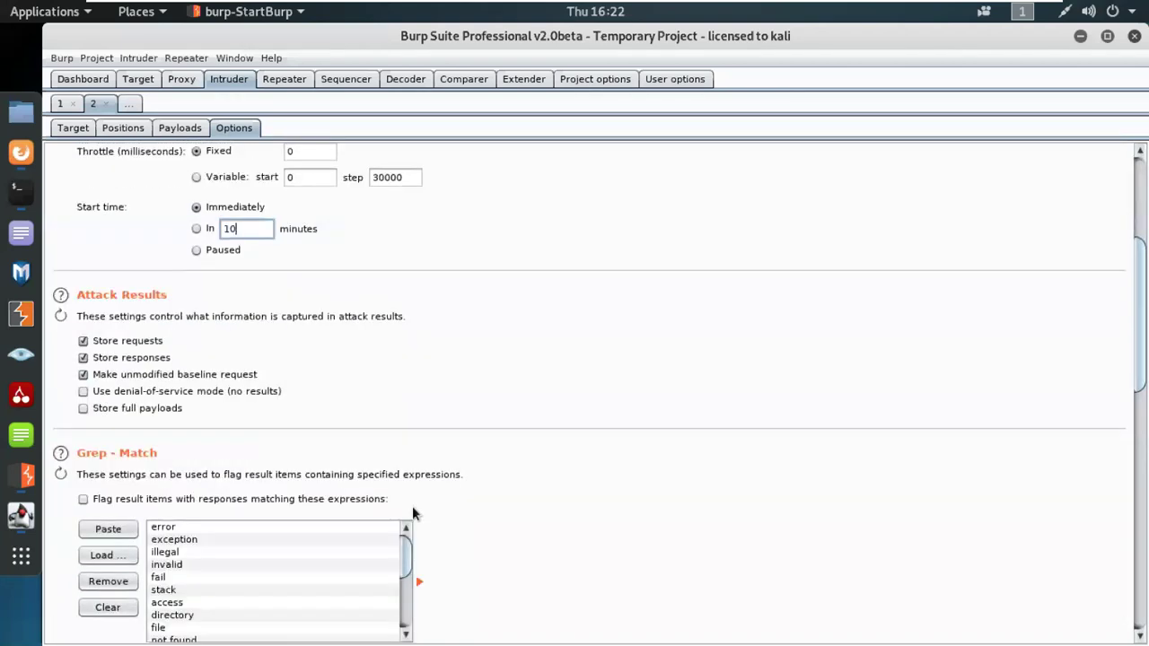
{"action": "scroll", "coordinate": [412, 506], "scroll_direction": "down", "scroll_amount": 1}
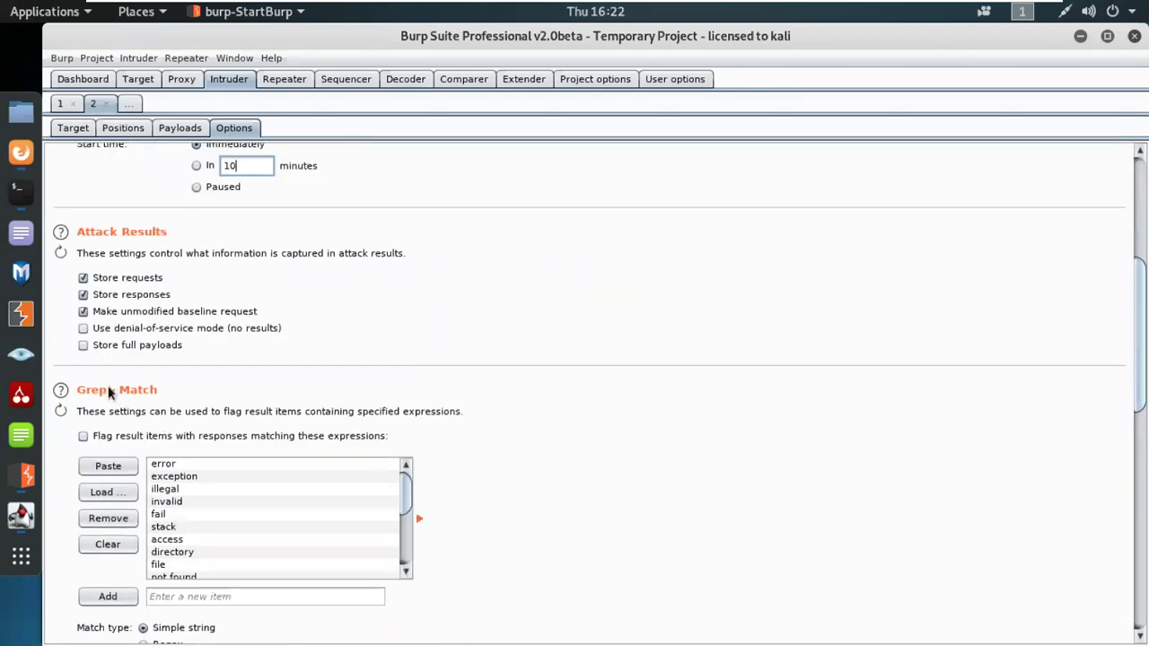
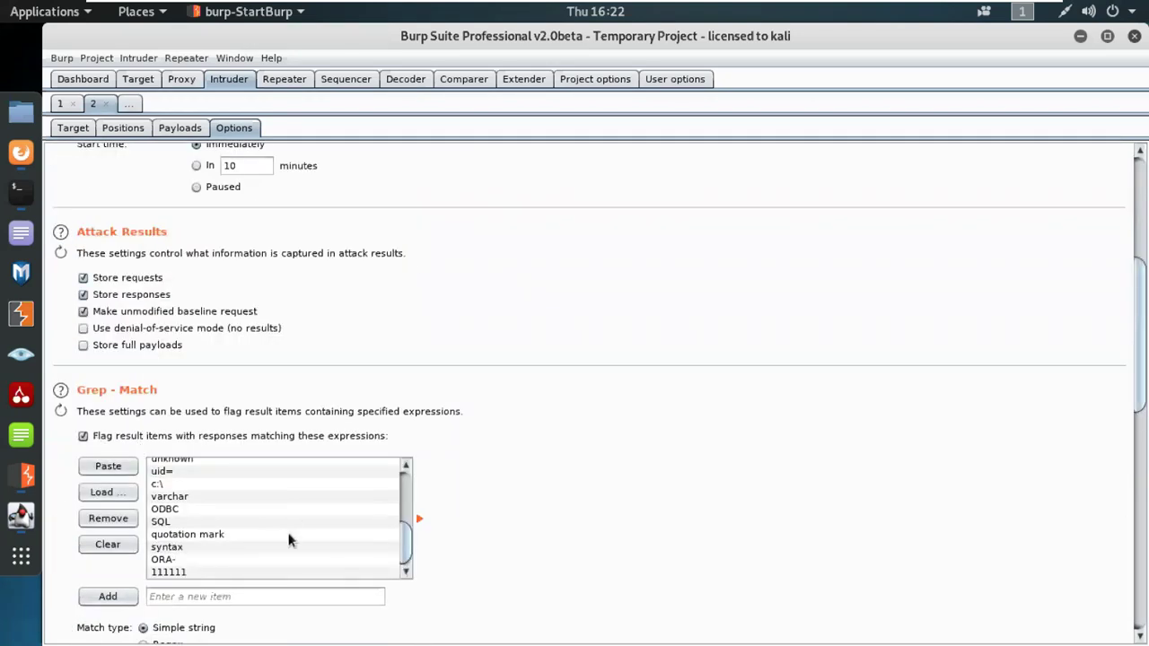
Step: Review the Grep - Match list of error strings like 'not found' and 'ODBC', then return to the top
{"action": "scroll", "coordinate": [276, 520], "scroll_direction": "down", "scroll_amount": 5}
{"action": "scroll", "coordinate": [278, 519], "scroll_direction": "down", "scroll_amount": 5}
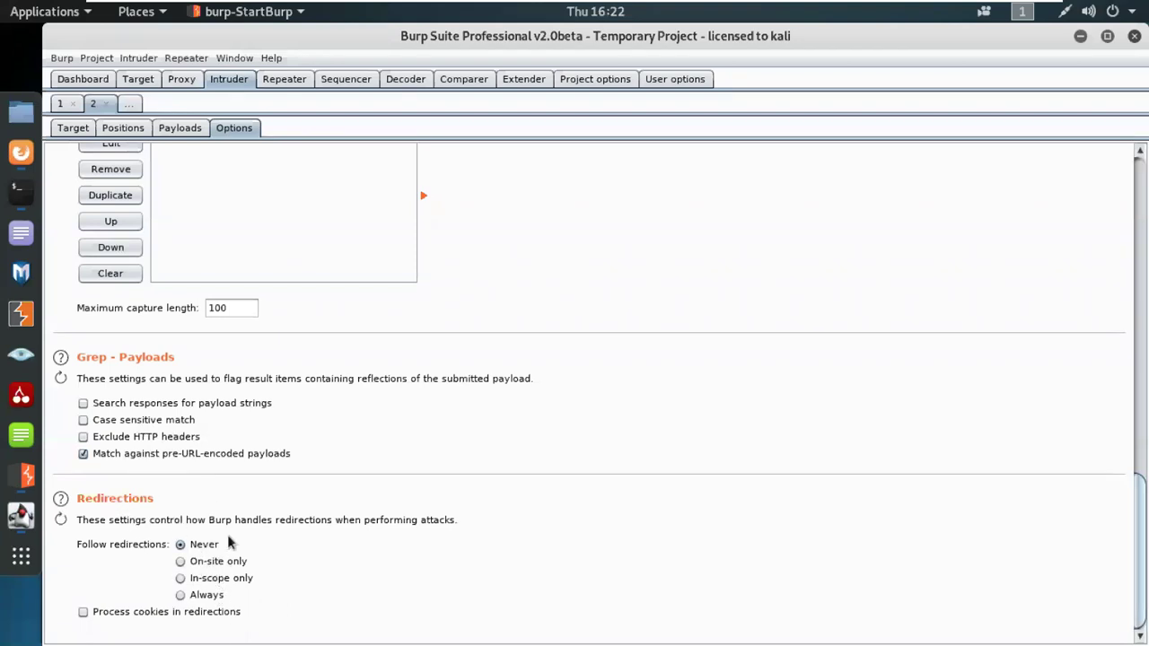
{"action": "scroll", "coordinate": [291, 559], "scroll_direction": "up", "scroll_amount": 5}
{"action": "scroll", "coordinate": [291, 558], "scroll_direction": "up", "scroll_amount": 10}
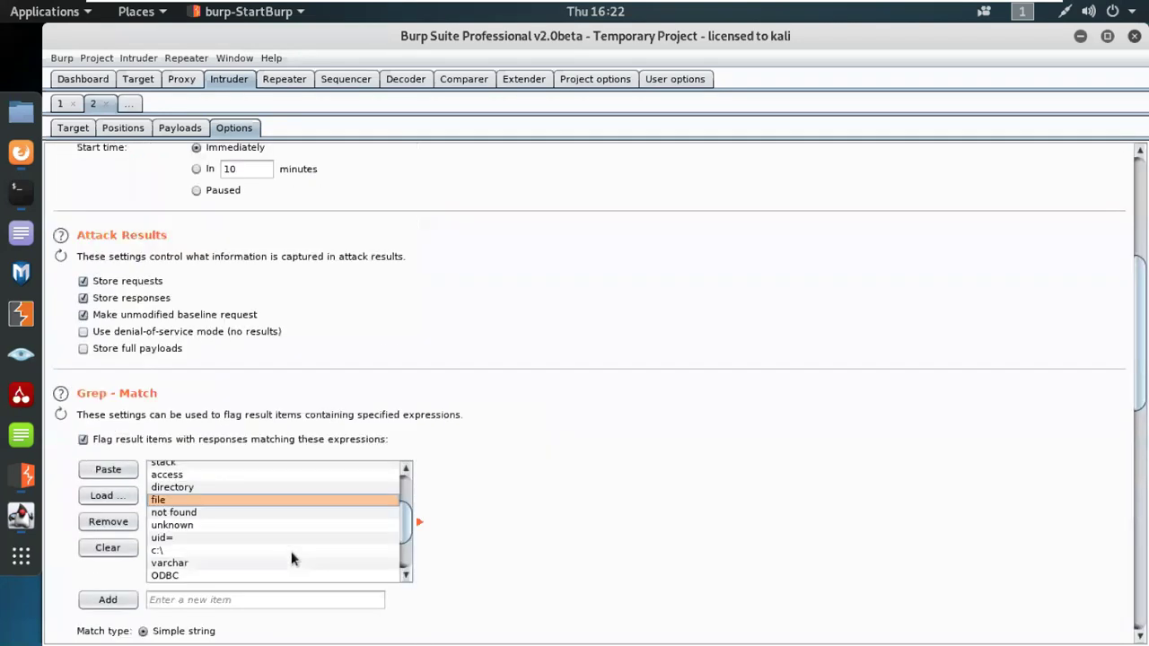
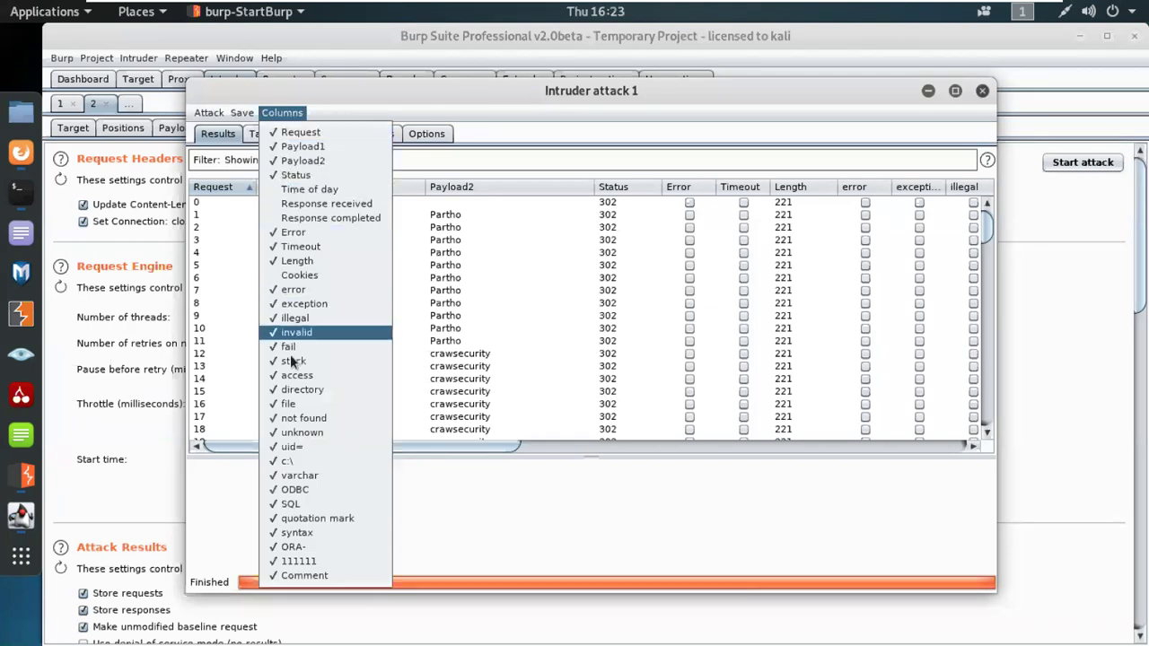
Step: Dismiss the result-columns list over the finished cluster-bomb attack table
{"action": "left_click", "coordinate": [453, 89]}
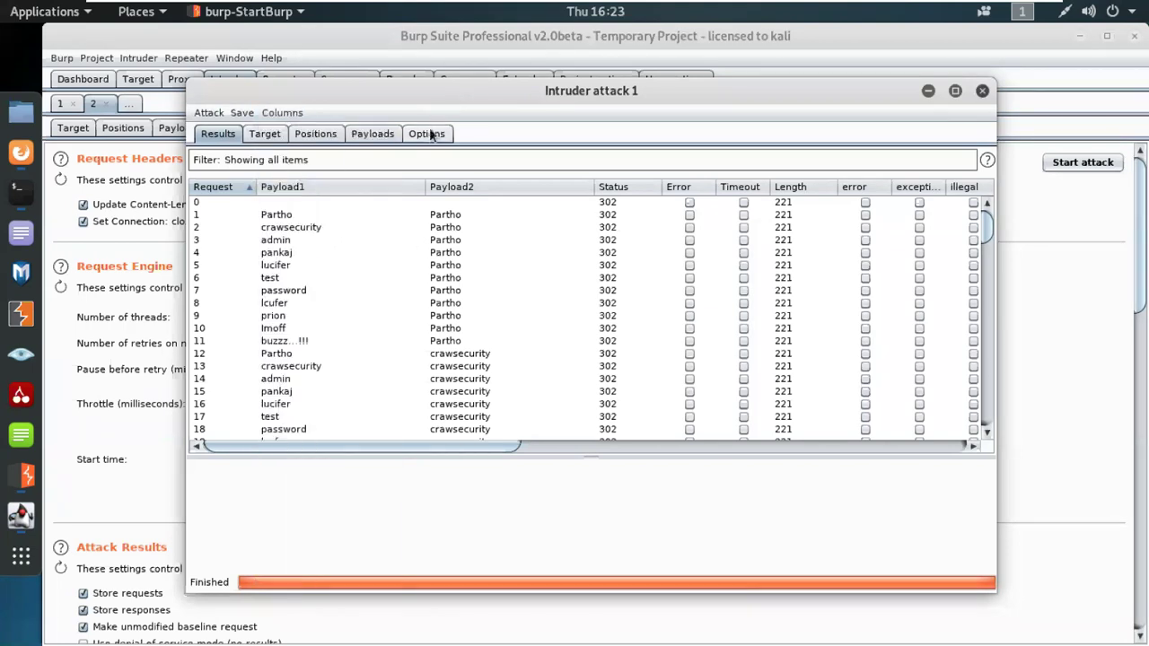
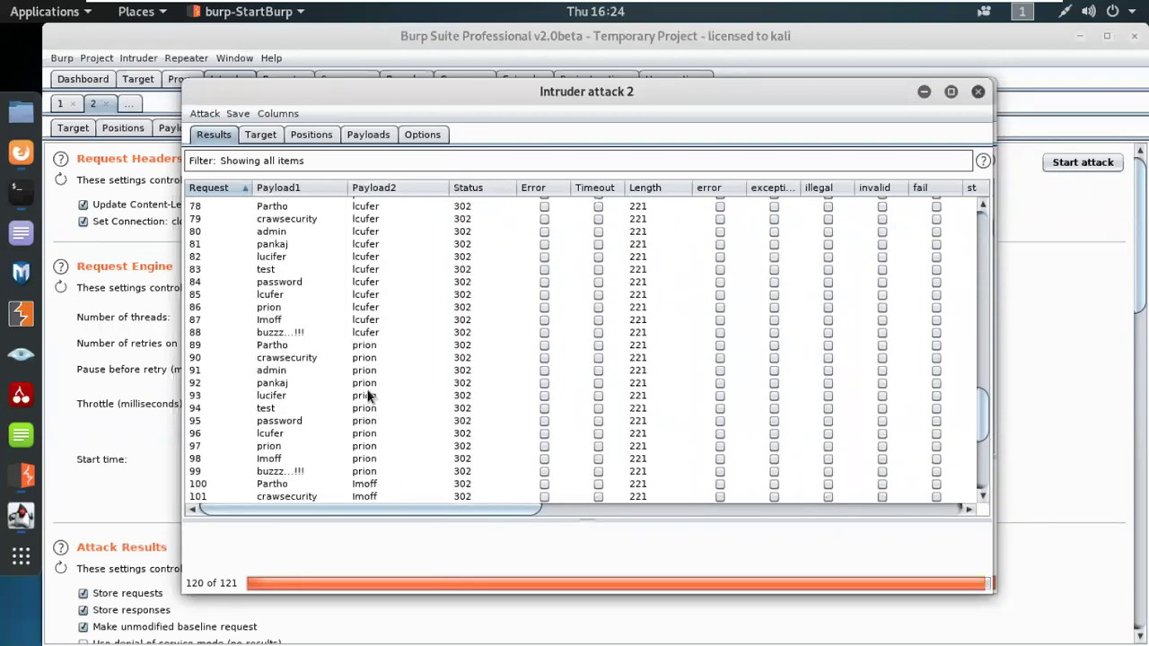
{"action": "scroll", "coordinate": [368, 395], "scroll_direction": "down", "scroll_amount": 20}
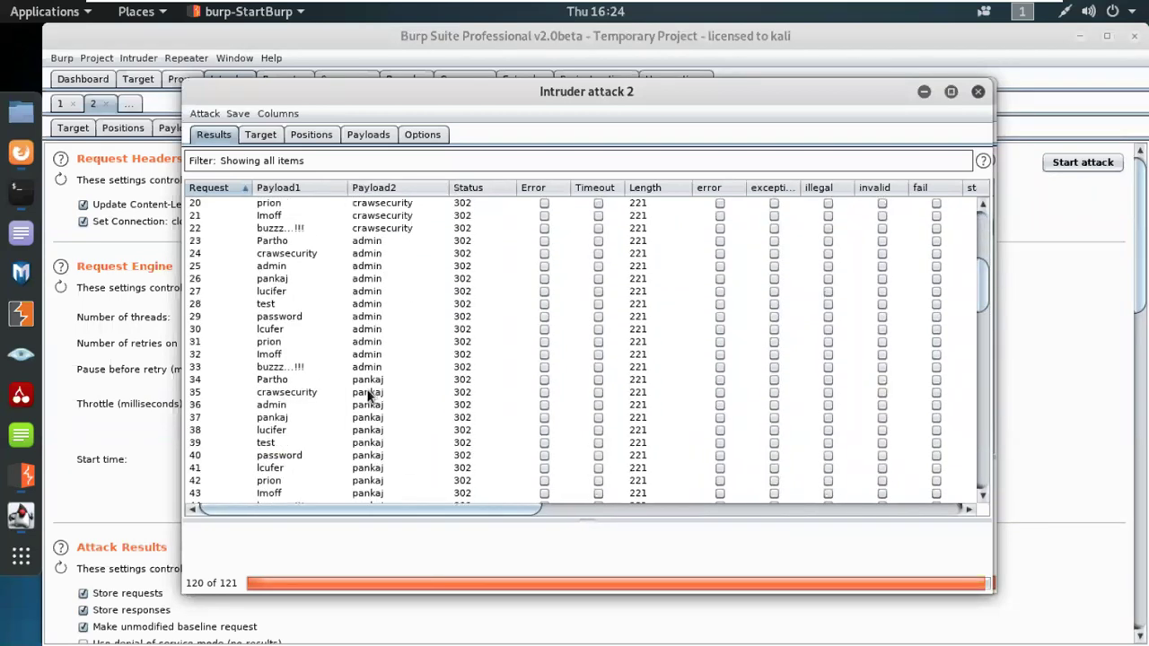
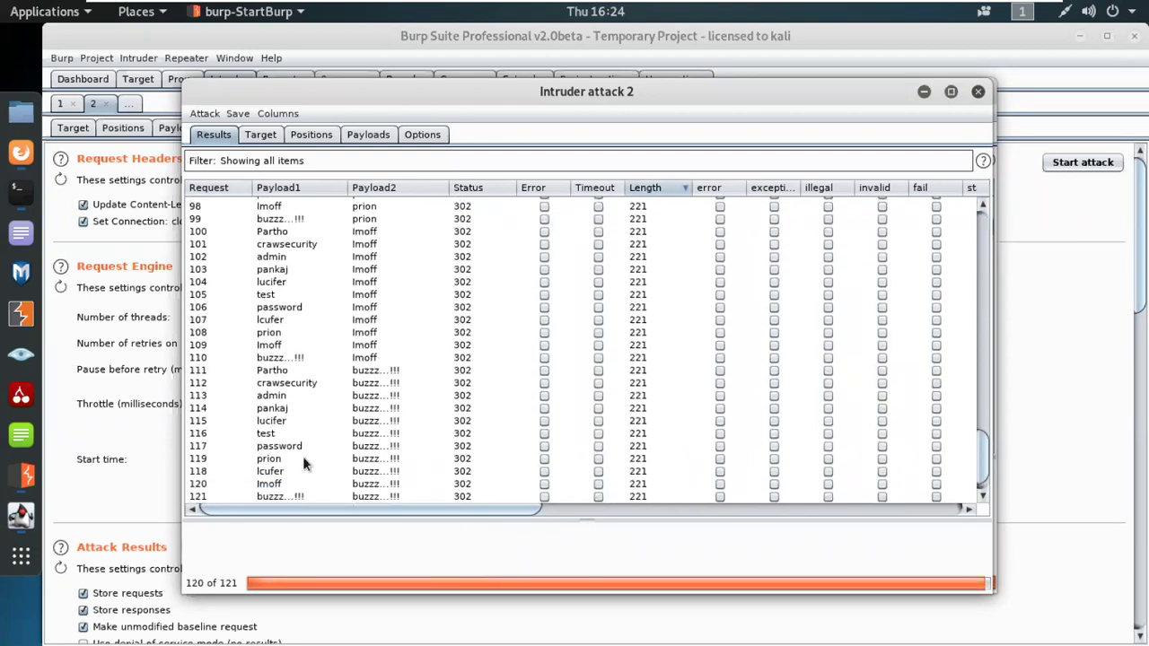
Step: Scroll the attack 2 results table back to the earliest requests, all showing status 302, length 221
{"action": "scroll", "coordinate": [302, 458], "scroll_direction": "up", "scroll_amount": 20}
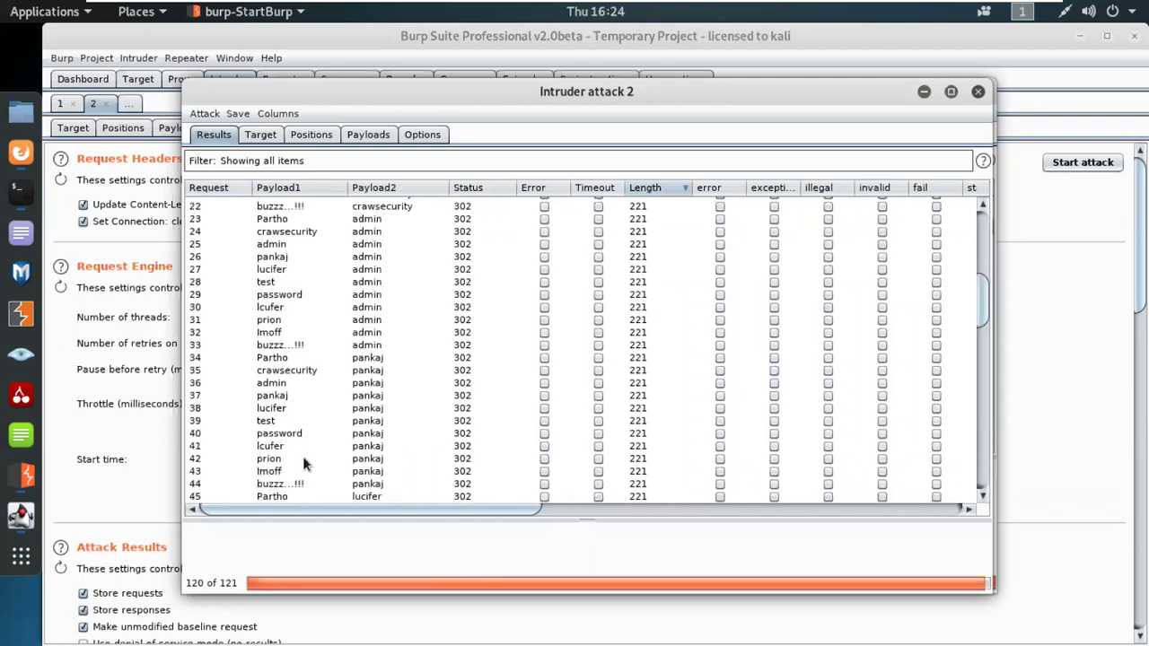
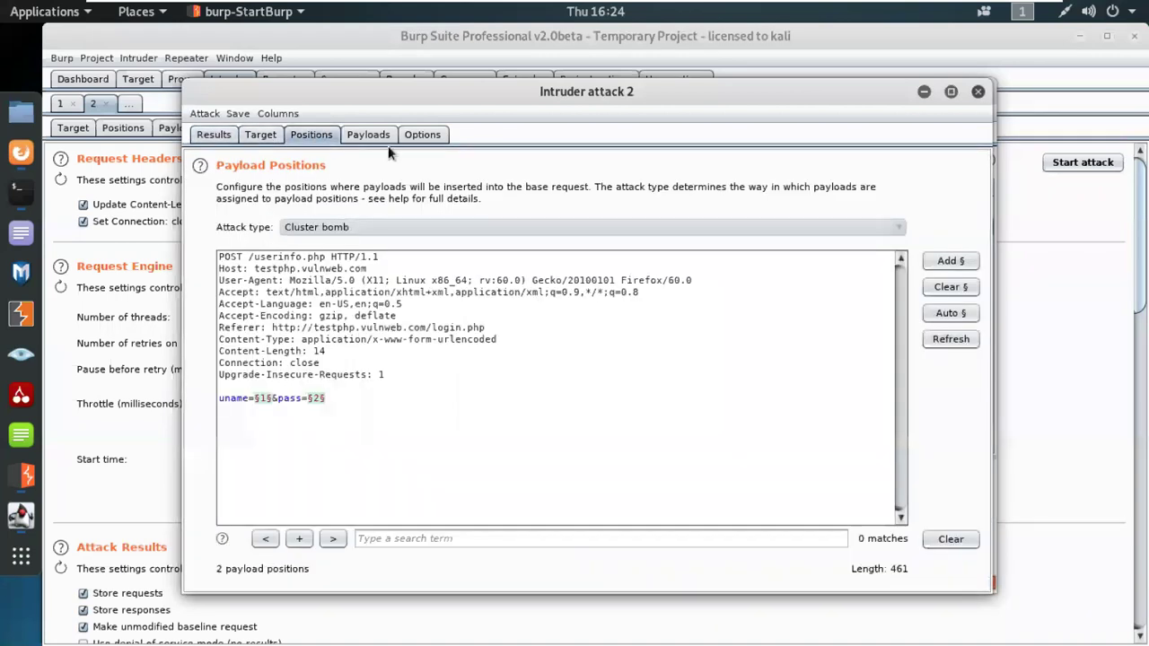
Step: Check the cluster bomb attack's payload settings, then view its request header, engine and results options
{"action": "left_click", "coordinate": [363, 134]}
{"action": "left_click", "coordinate": [422, 134]}
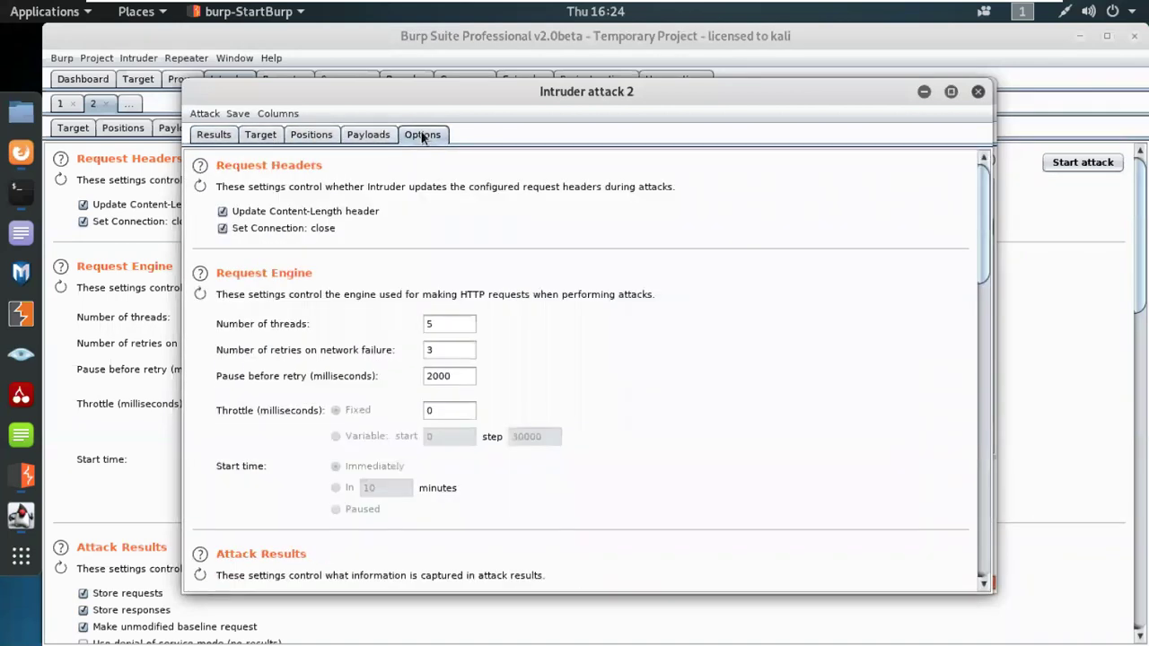
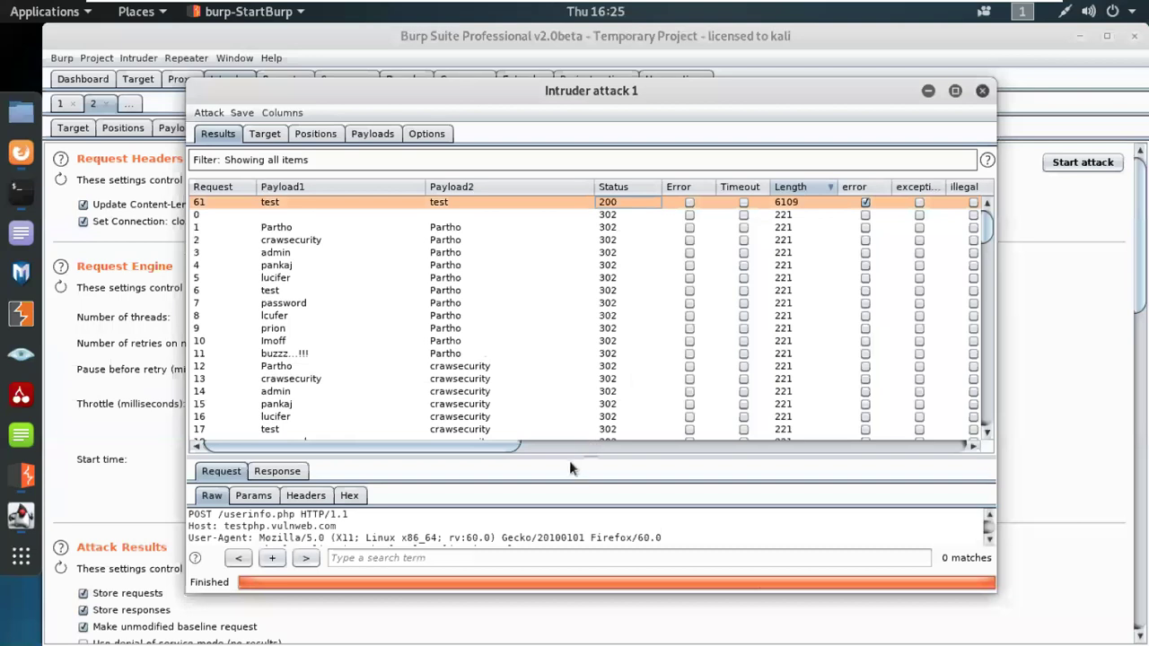
{"action": "left_click_drag", "start_coordinate": [584, 455], "coordinate": [579, 309]}
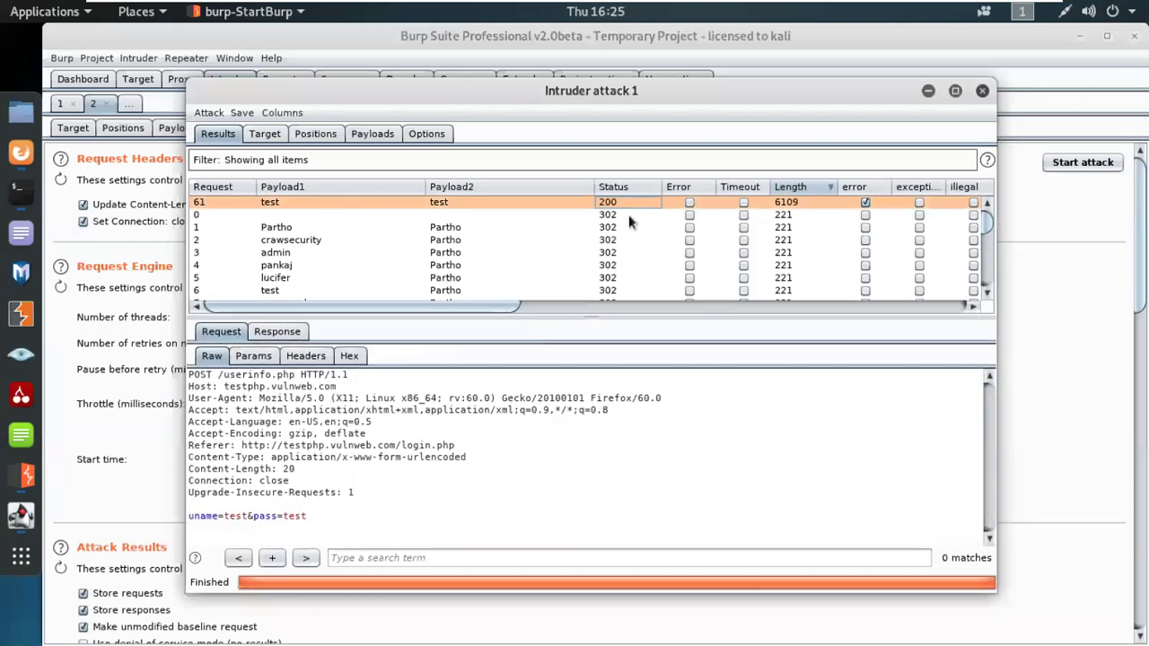
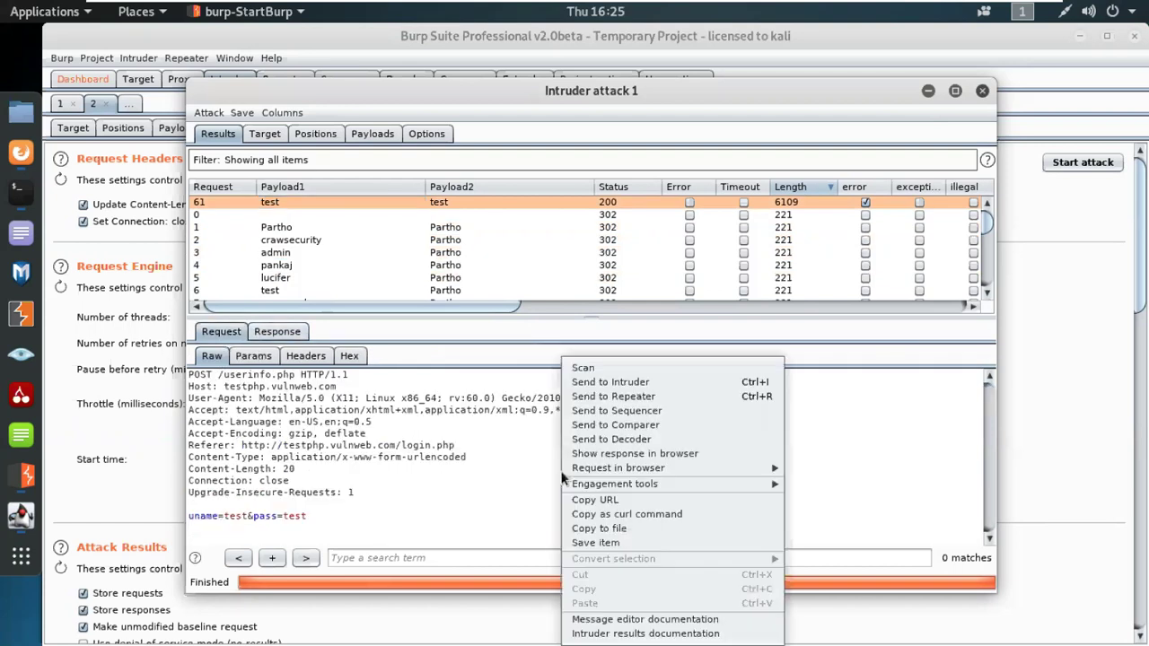
Step: Copy the 'Show response in browser' link for the status-200 test/test response
{"action": "left_click", "coordinate": [599, 454]}
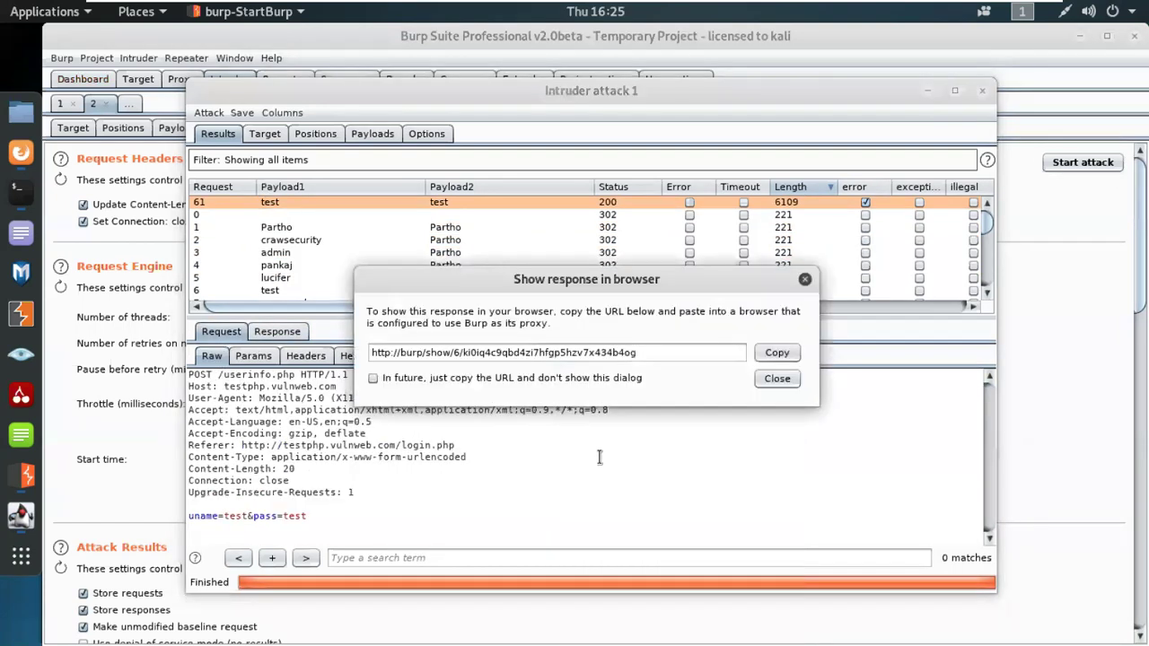
{"action": "left_click", "coordinate": [777, 352]}
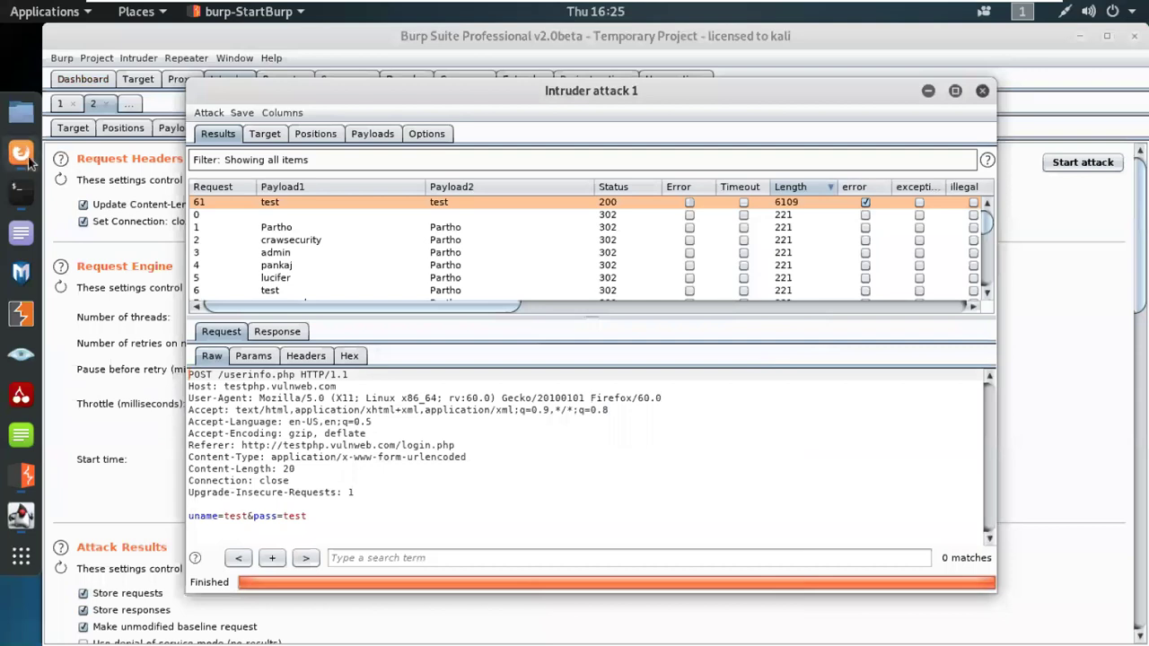
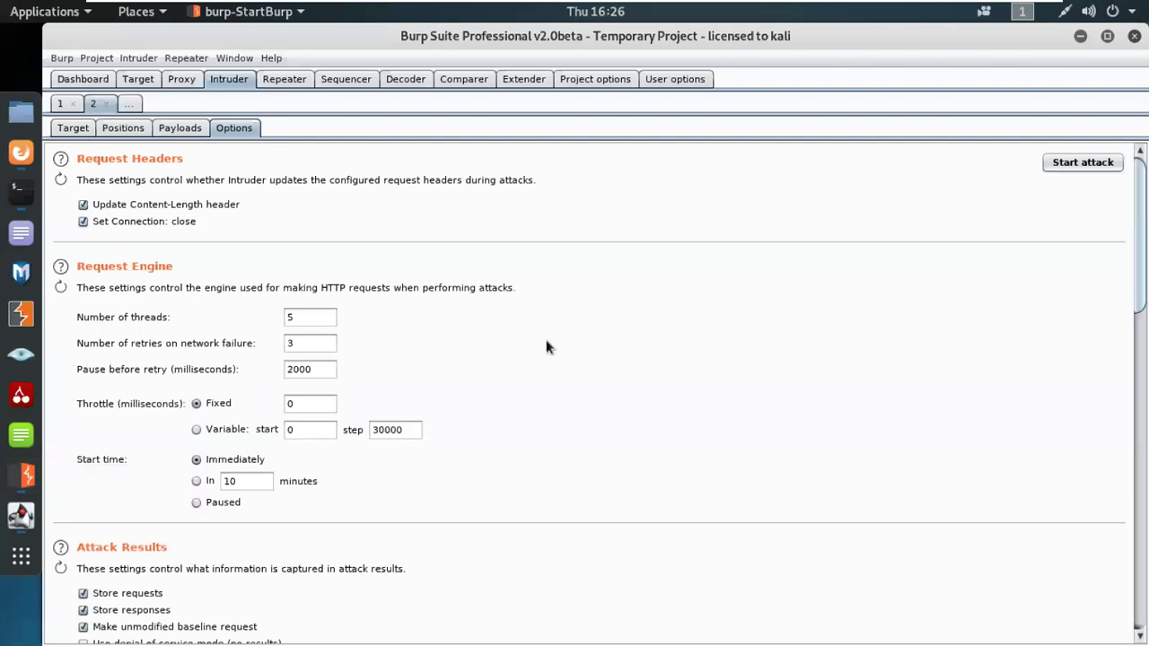
Step: Show the Sequencer's Live capture page, whose request list is still empty
{"action": "left_click", "coordinate": [333, 83]}
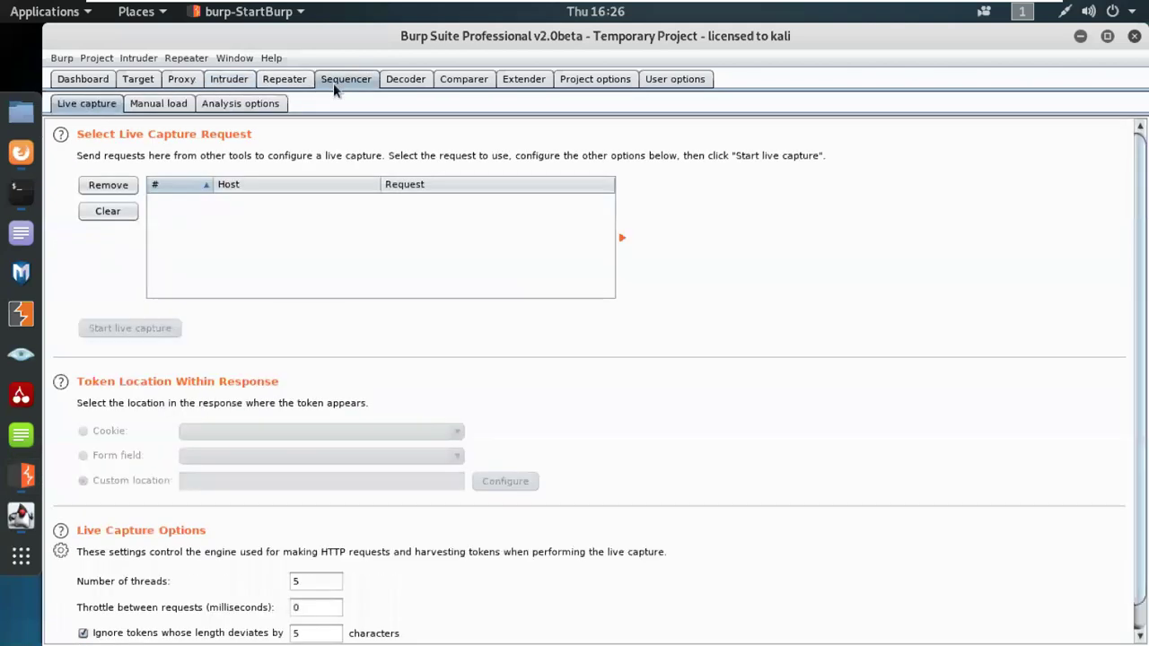
{"action": "scroll", "coordinate": [487, 403], "scroll_direction": "down", "scroll_amount": 1}
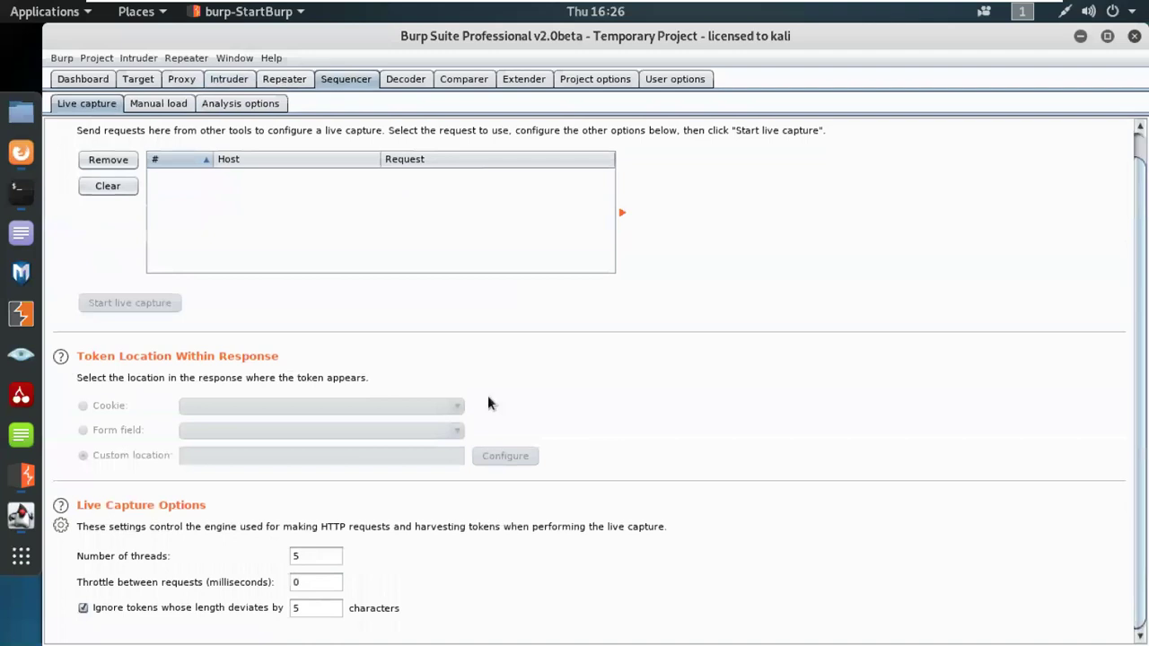
{"action": "scroll", "coordinate": [487, 403], "scroll_direction": "up", "scroll_amount": 1}
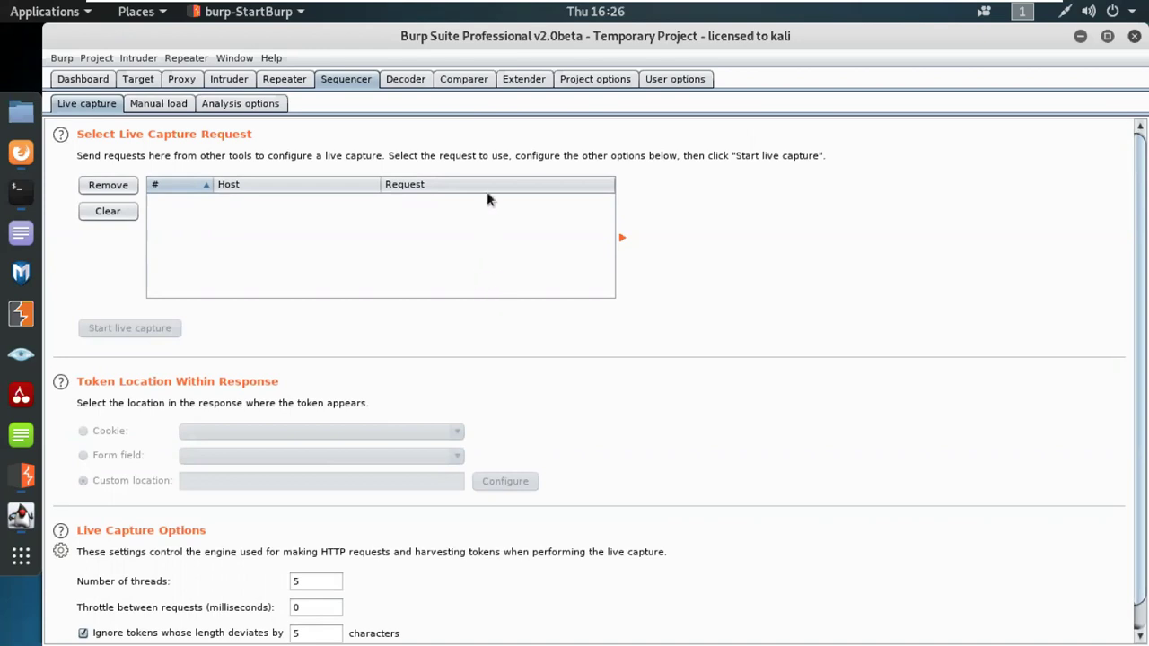
Step: Switch to the Comparer page, where both item lists are empty
{"action": "left_click", "coordinate": [463, 79]}
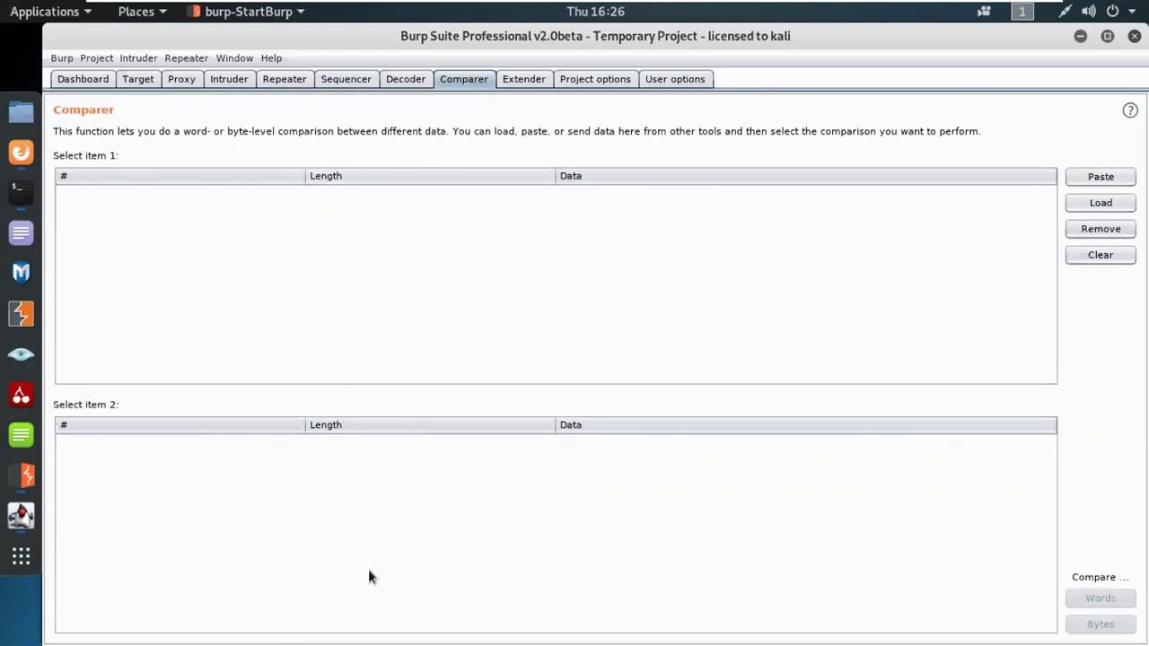
Step: Open the Extender's BApp Store and read the Active Scan++ extension description
{"action": "left_click", "coordinate": [525, 81]}
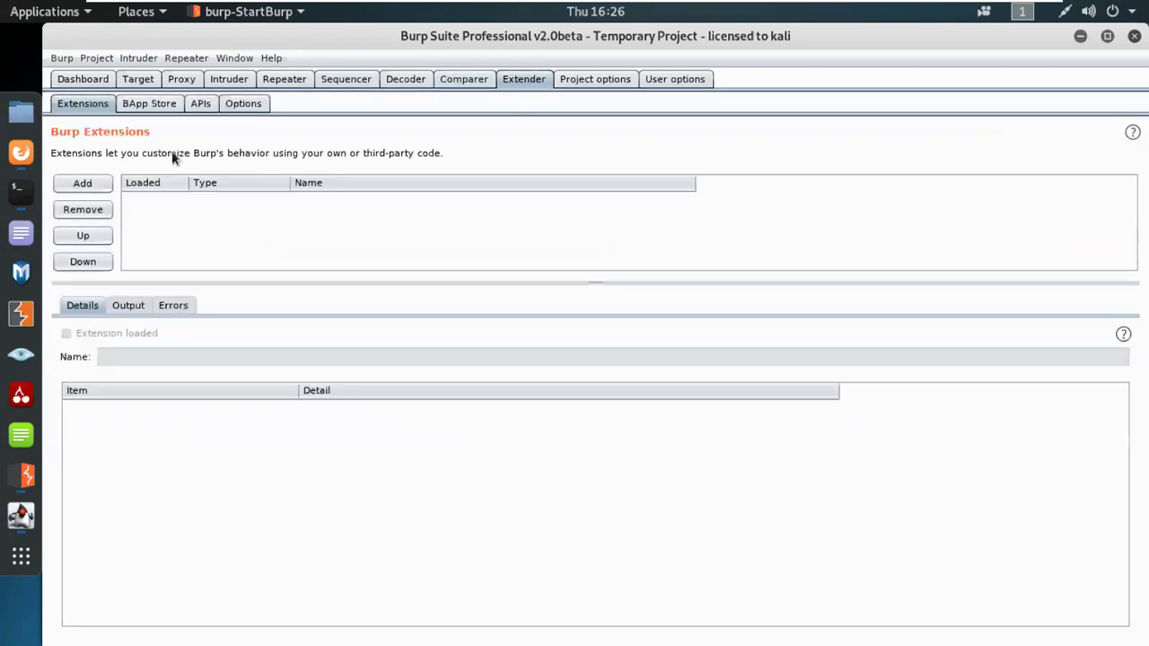
{"action": "left_click", "coordinate": [151, 105]}
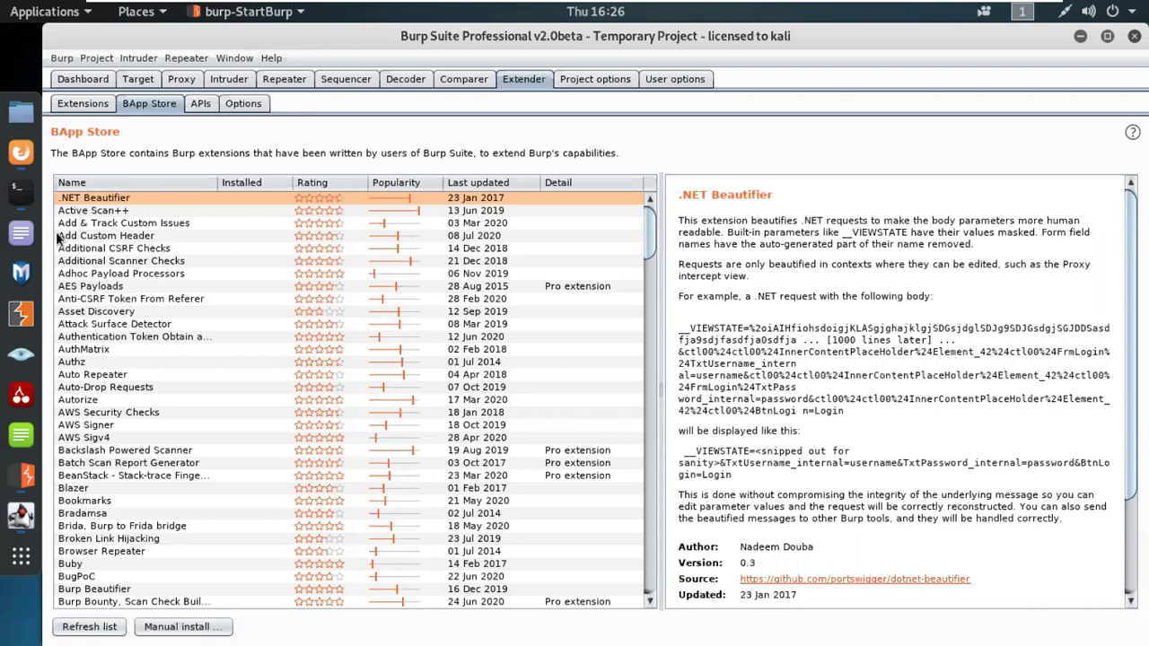
{"action": "left_click", "coordinate": [81, 210]}
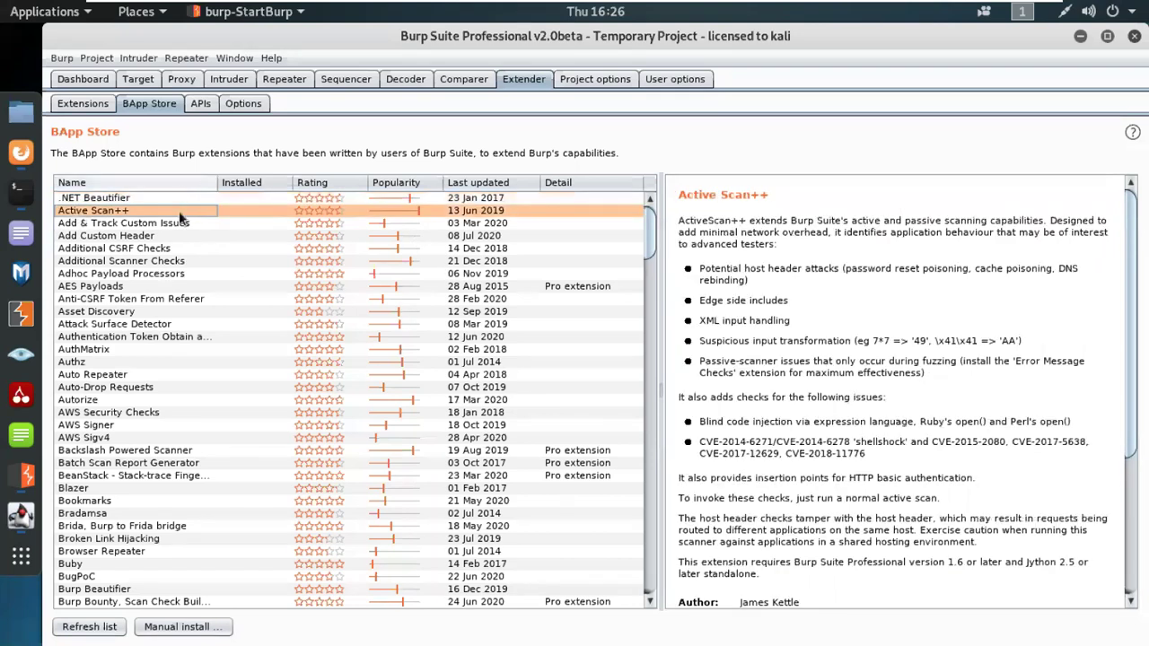
{"action": "scroll", "coordinate": [167, 577], "scroll_direction": "down", "scroll_amount": 8}
{"action": "scroll", "coordinate": [160, 554], "scroll_direction": "up", "scroll_amount": 8}
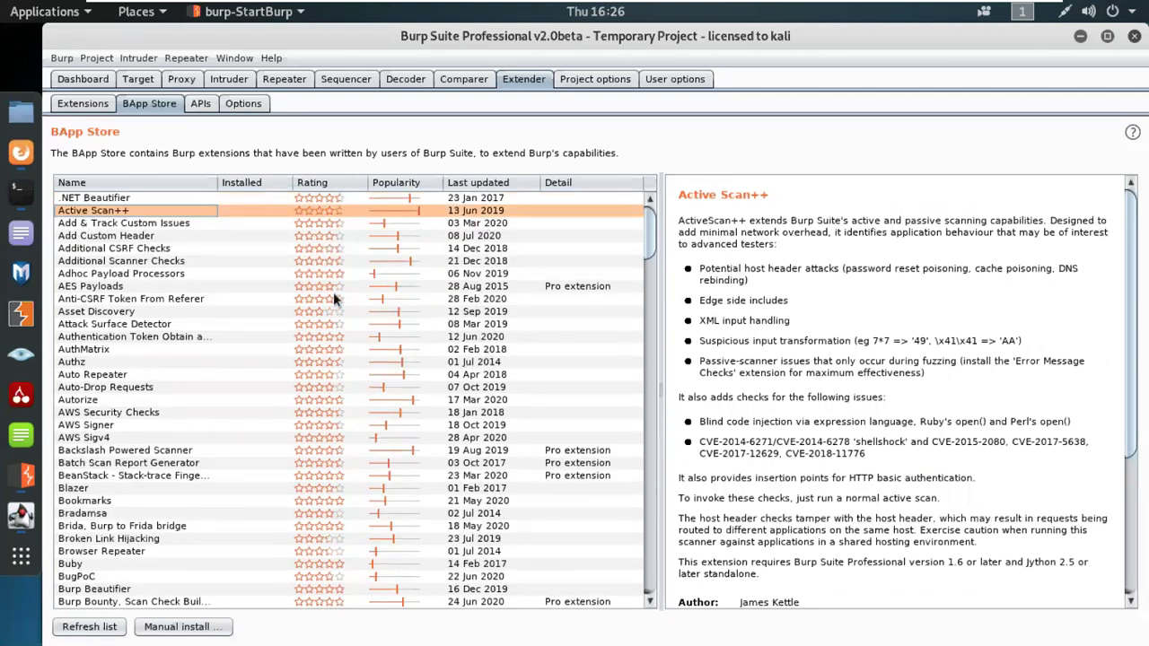
Step: Check Add & Track Custom Issues, then read the .NET Beautifier details and Install option
{"action": "left_click", "coordinate": [106, 224]}
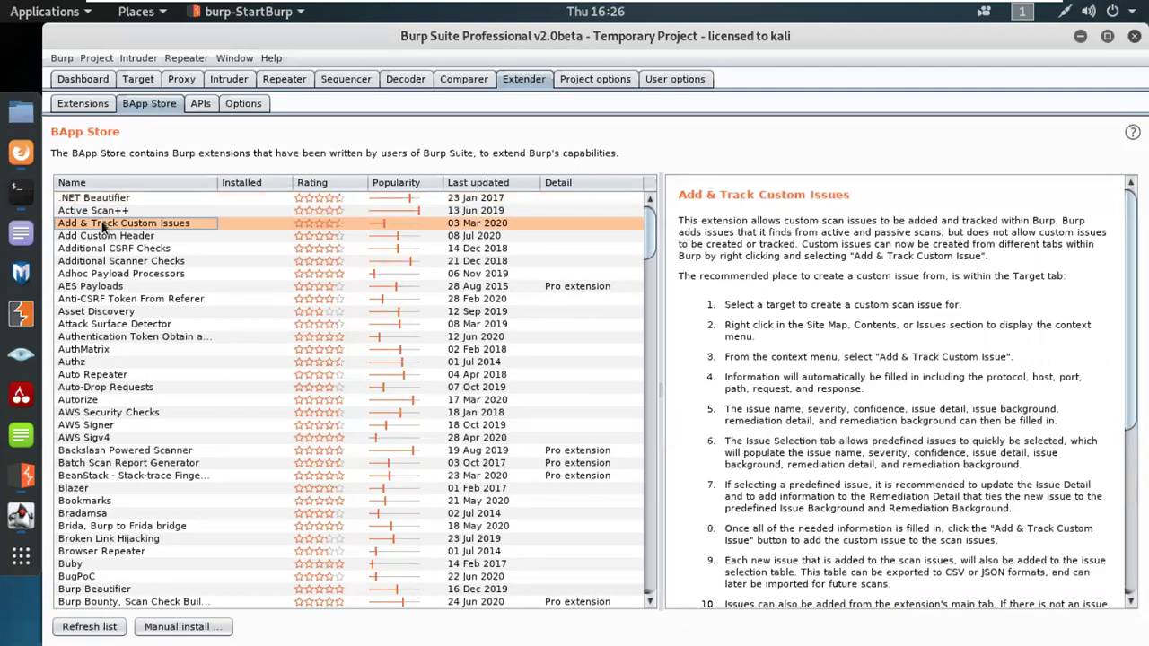
{"action": "left_click", "coordinate": [110, 202]}
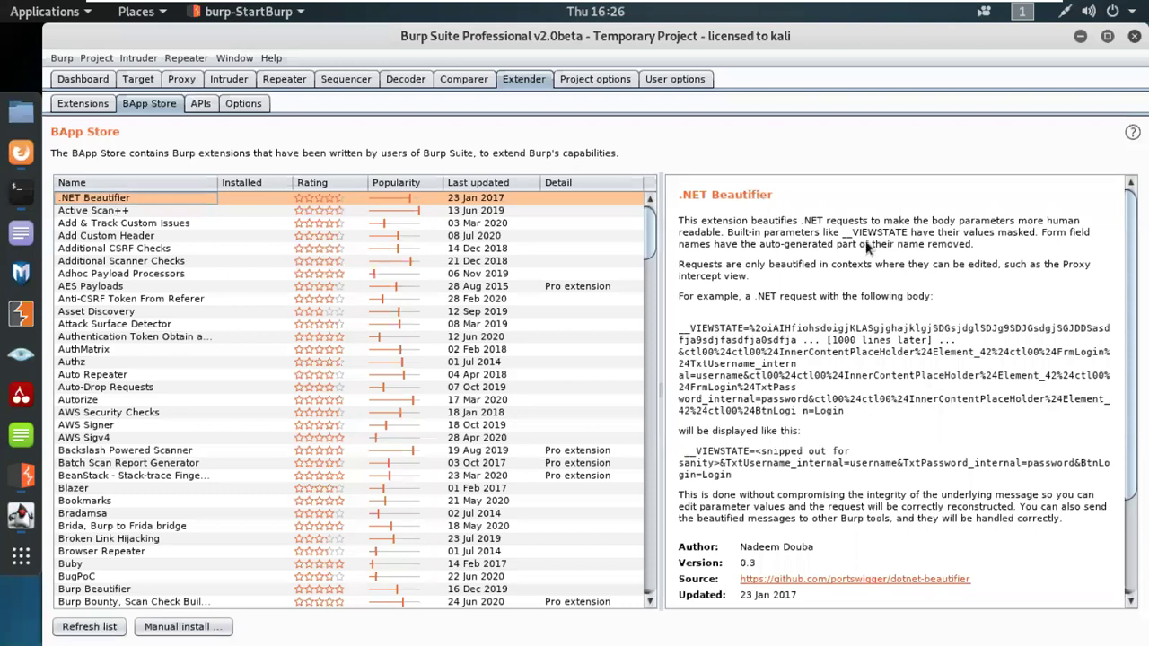
{"action": "scroll", "coordinate": [907, 512], "scroll_direction": "down", "scroll_amount": 3}
{"action": "scroll", "coordinate": [902, 504], "scroll_direction": "up", "scroll_amount": 3}
{"action": "scroll", "coordinate": [763, 429], "scroll_direction": "down", "scroll_amount": 3}
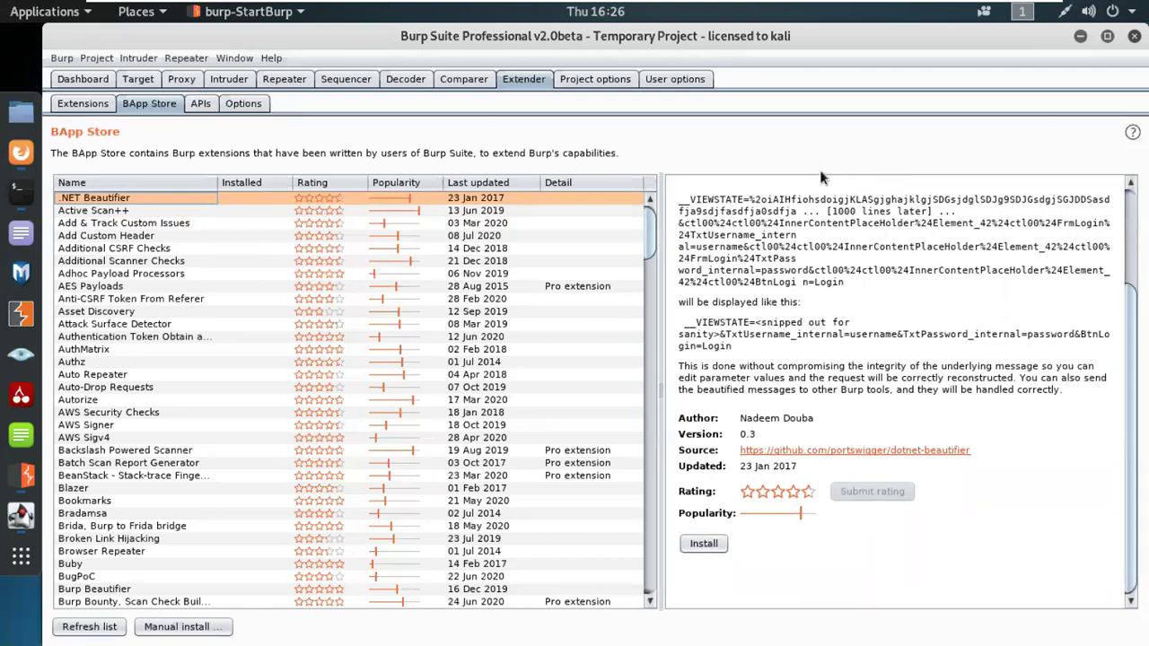
Step: Review Project options and User options connections, then return to the Dashboard with the testphp.vulnweb.com crawl
{"action": "left_click", "coordinate": [601, 79]}
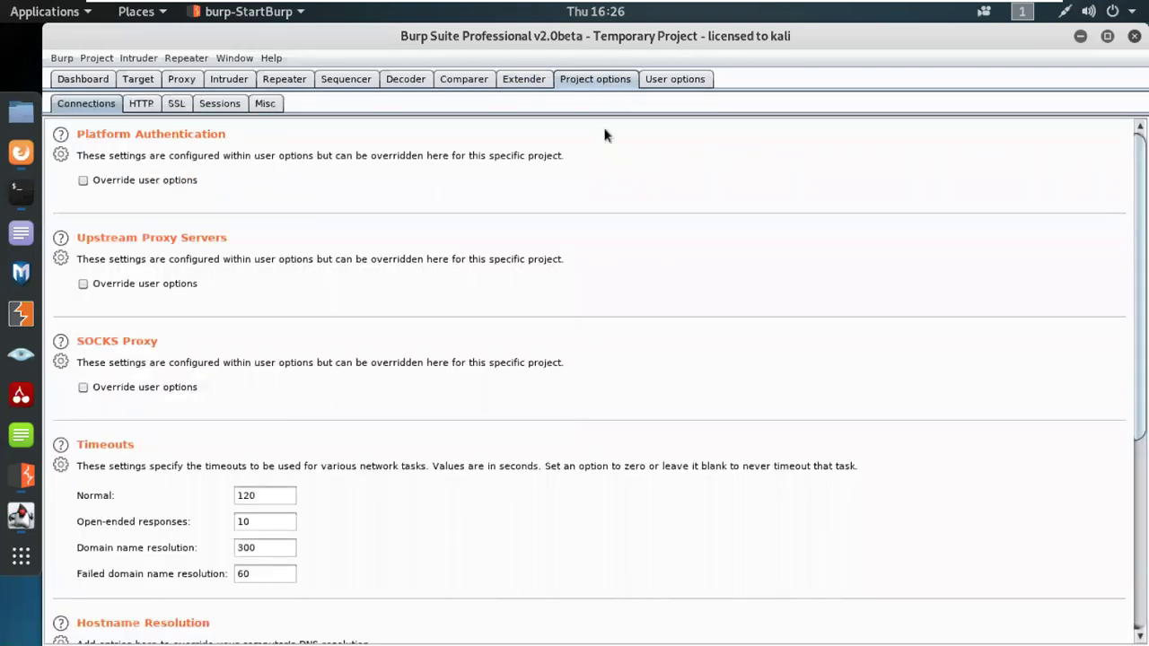
{"action": "scroll", "coordinate": [647, 292], "scroll_direction": "down", "scroll_amount": 5}
{"action": "scroll", "coordinate": [647, 292], "scroll_direction": "up", "scroll_amount": 5}
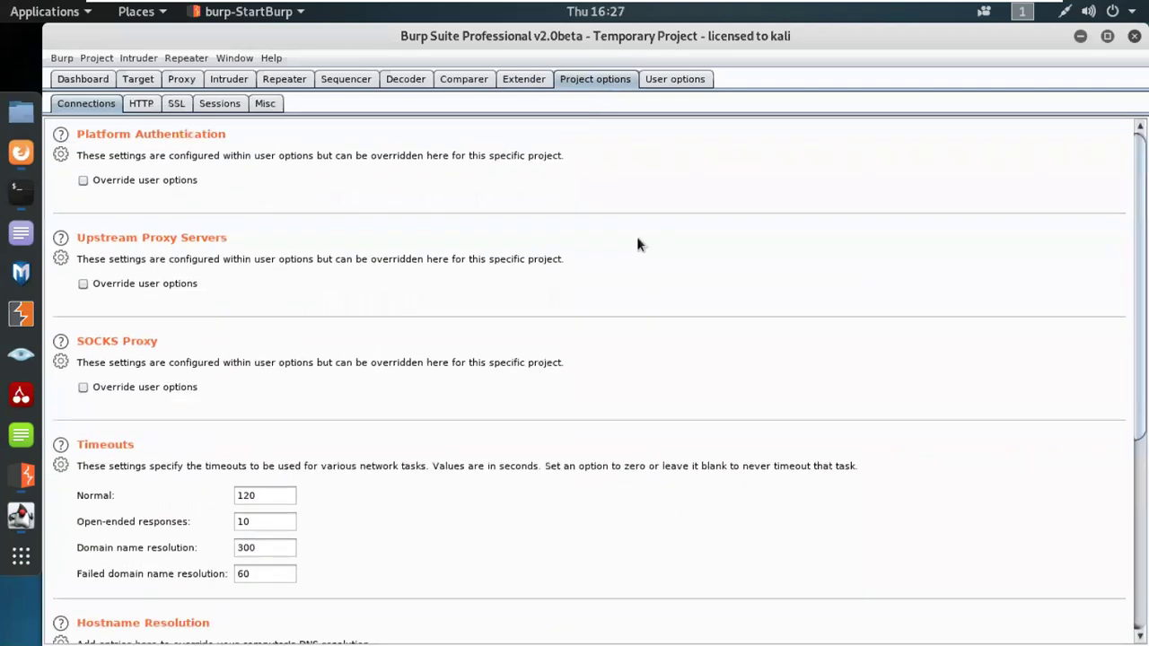
{"action": "left_click", "coordinate": [676, 80]}
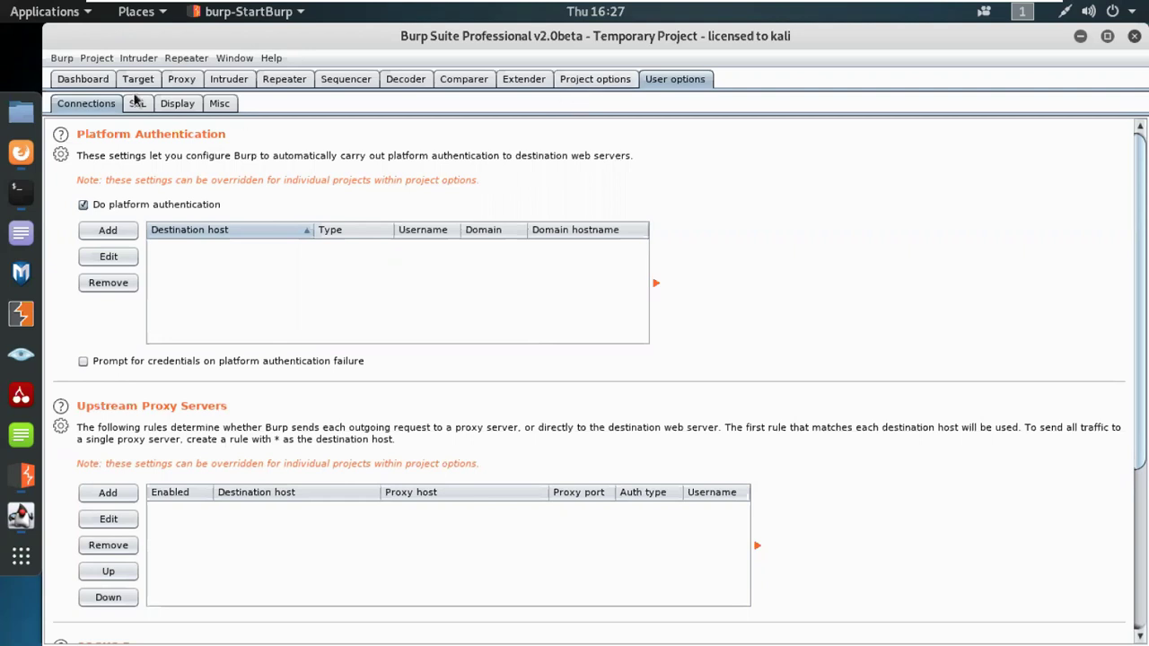
{"action": "left_click", "coordinate": [102, 81]}
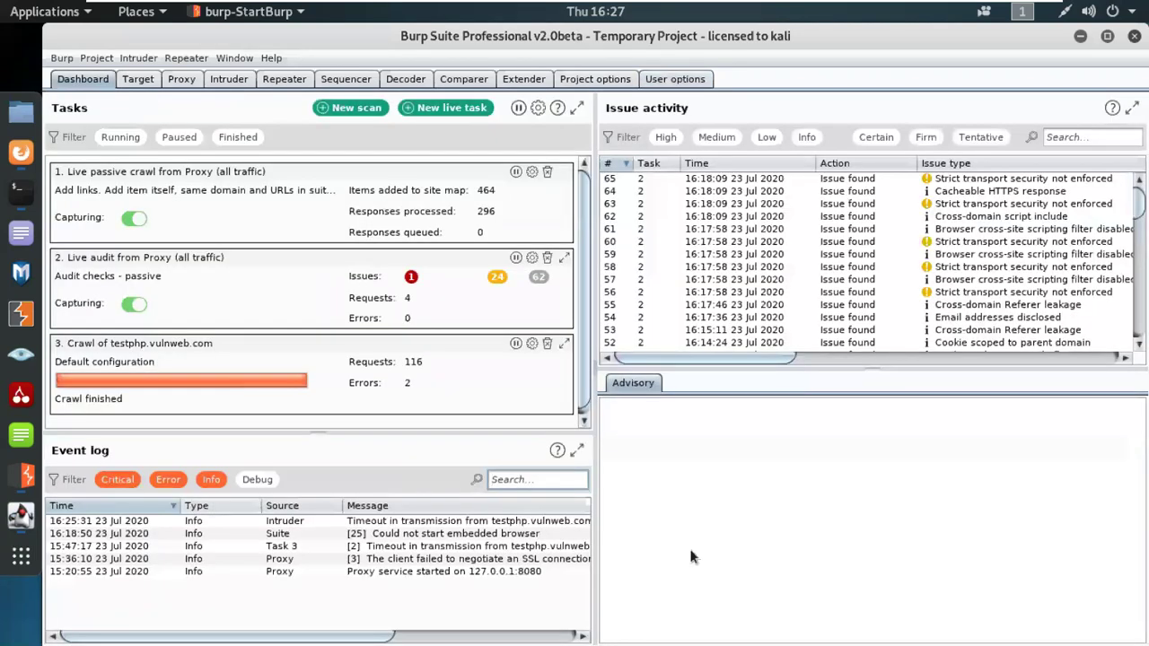
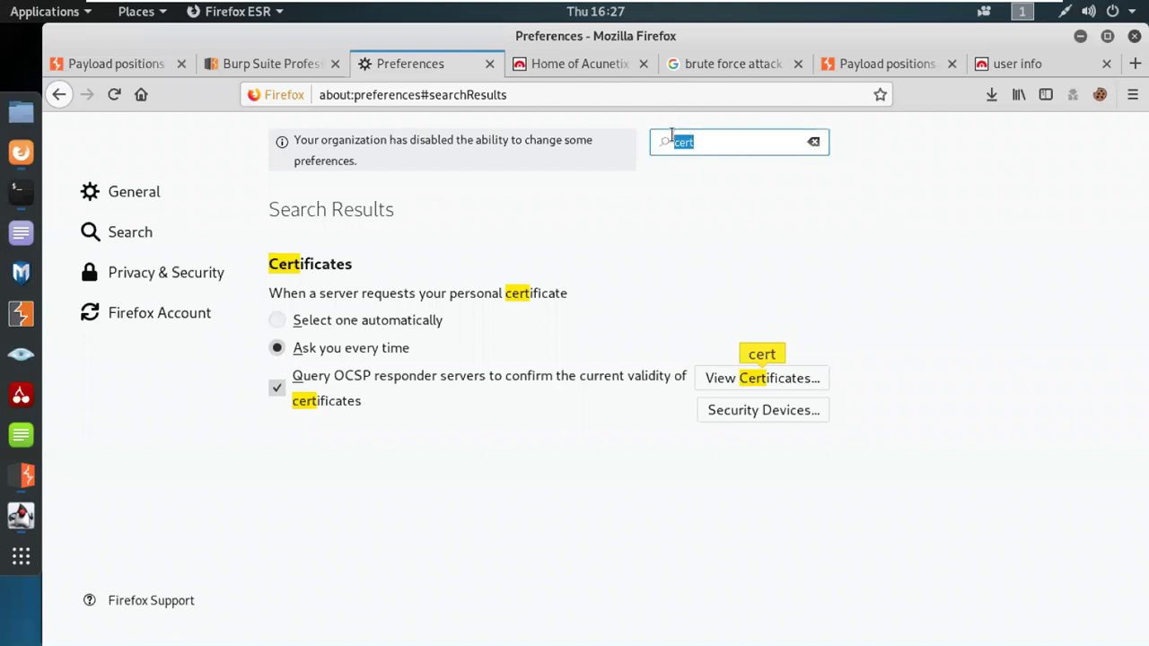
Step: Search Preferences for 'net' and bring up the Connection Settings showing manual proxy 127.0.0.1:8080
{"action": "type", "text": "net"}
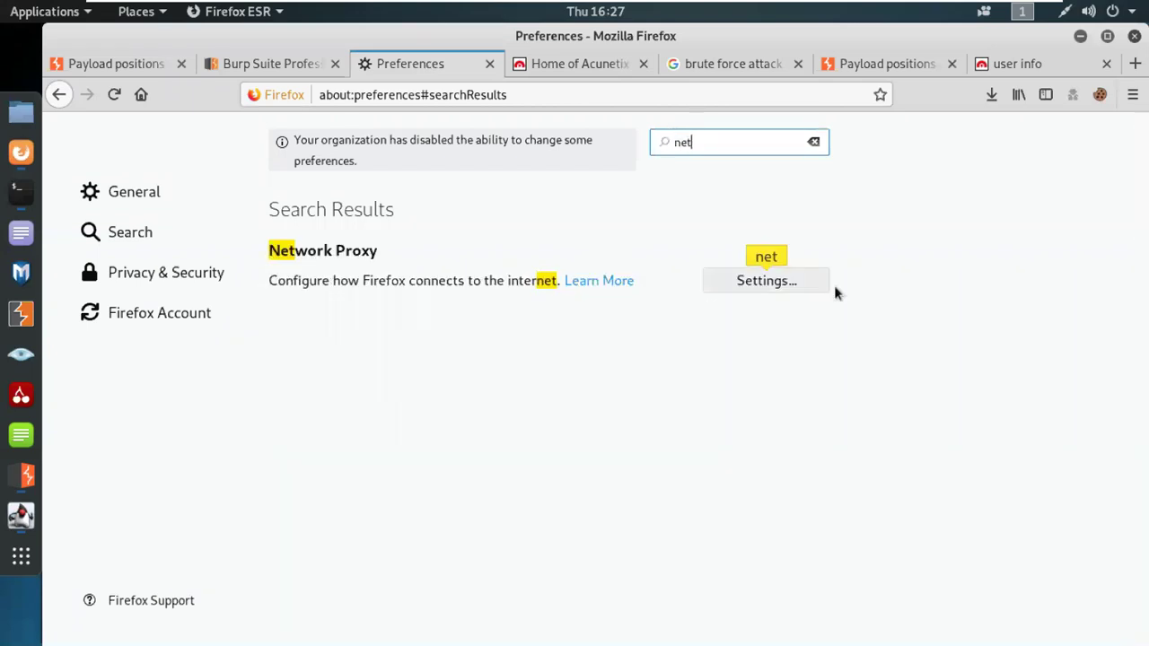
{"action": "left_click", "coordinate": [819, 285]}
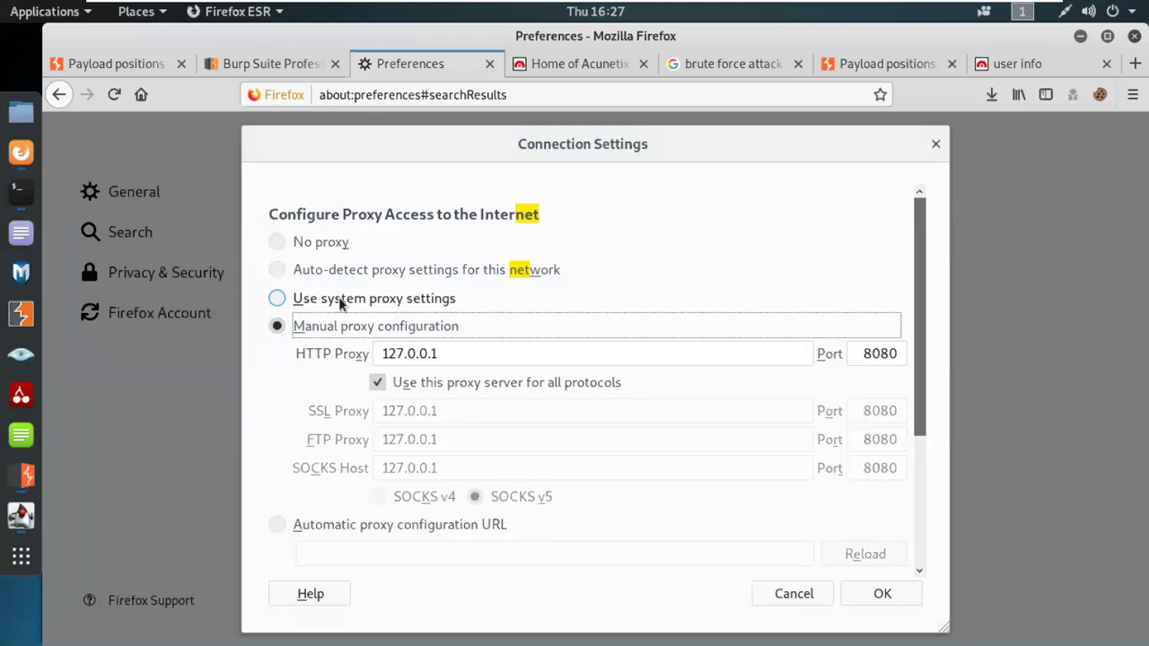
Step: Minimize the Kali VM and show the Burp Suite Cookbook cover at 75% zoom
{"action": "mouse_move", "coordinate": [976, 8]}
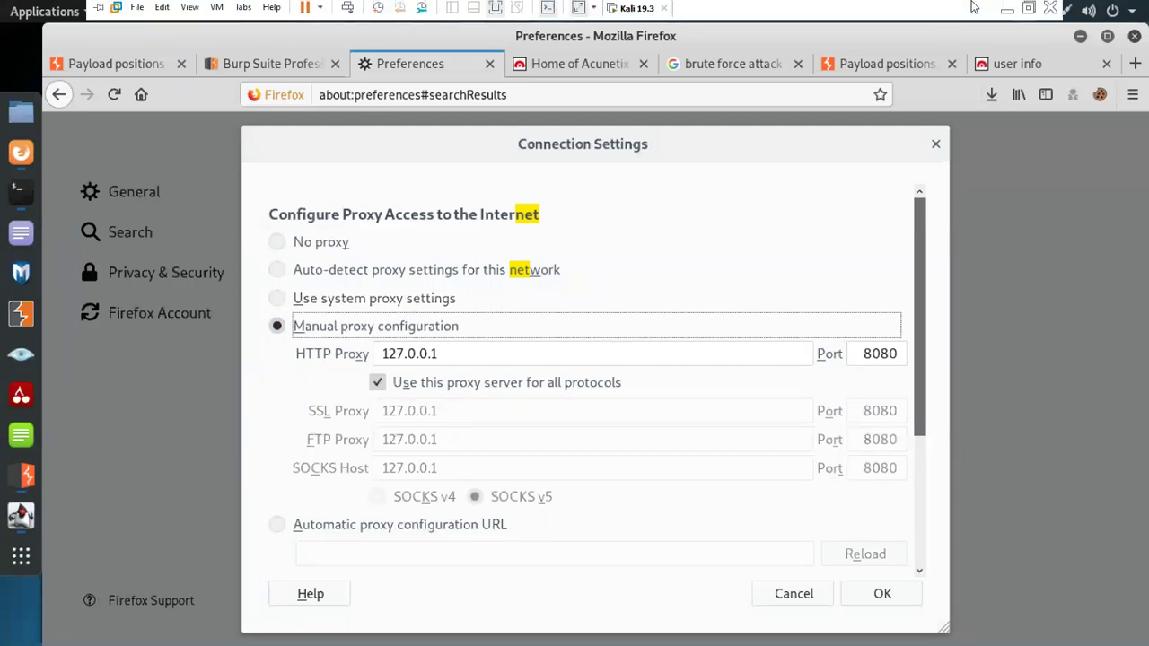
{"action": "left_click", "coordinate": [1009, 13]}
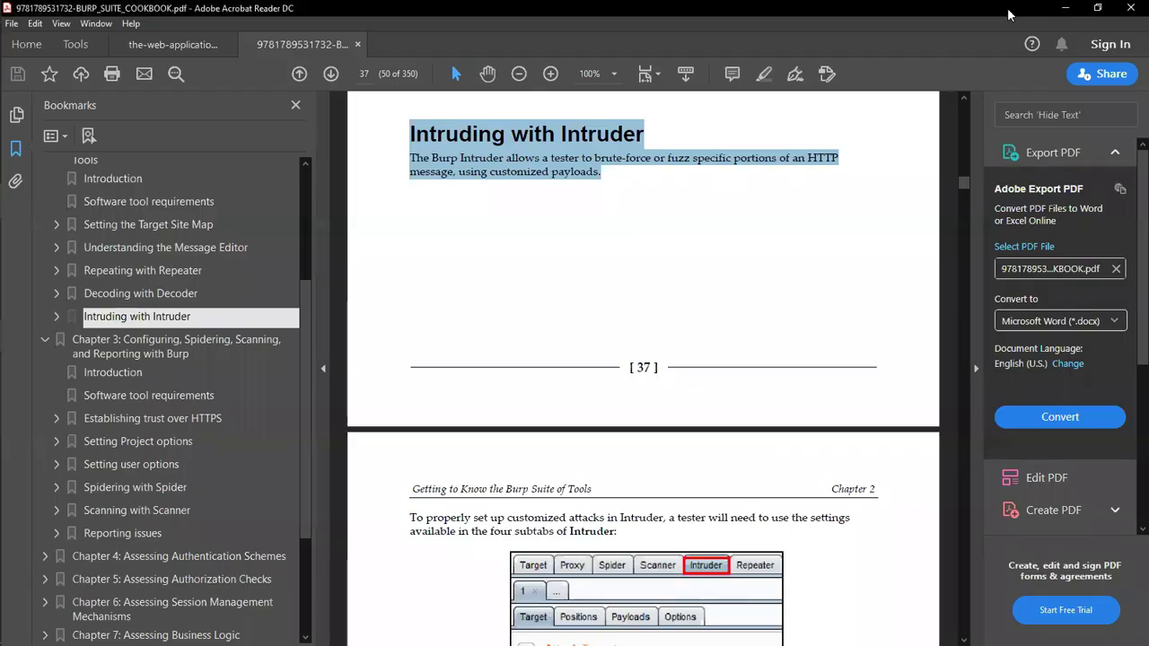
{"action": "left_click_drag", "start_coordinate": [966, 194], "coordinate": [975, 108]}
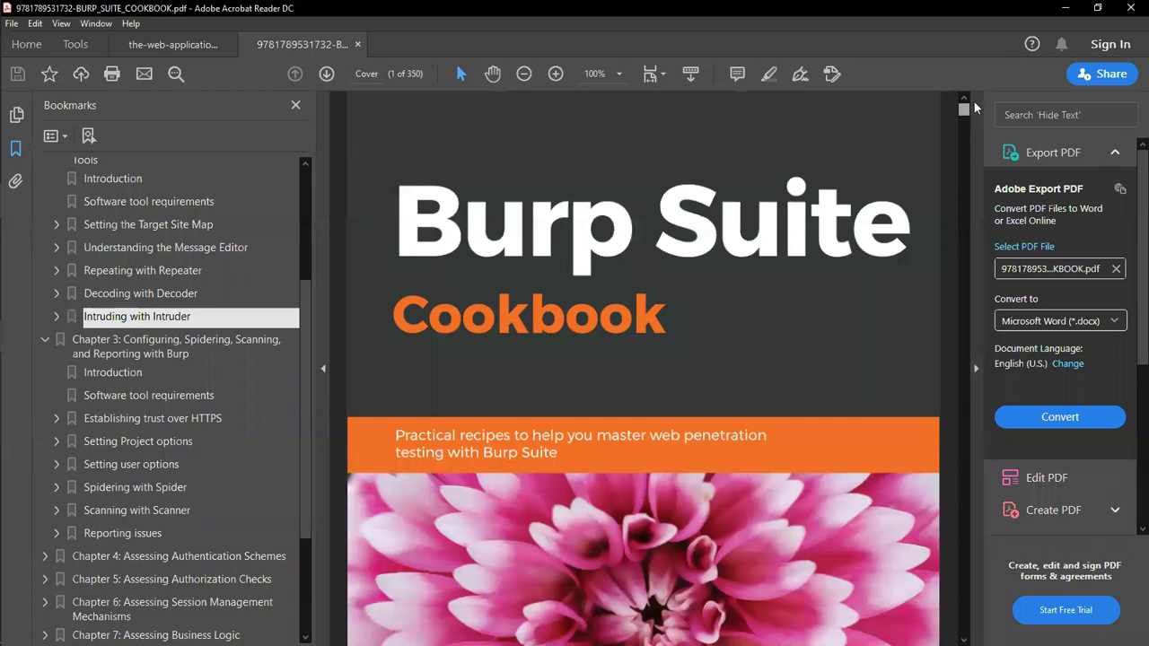
{"action": "left_click", "coordinate": [621, 75]}
{"action": "left_click", "coordinate": [661, 160]}
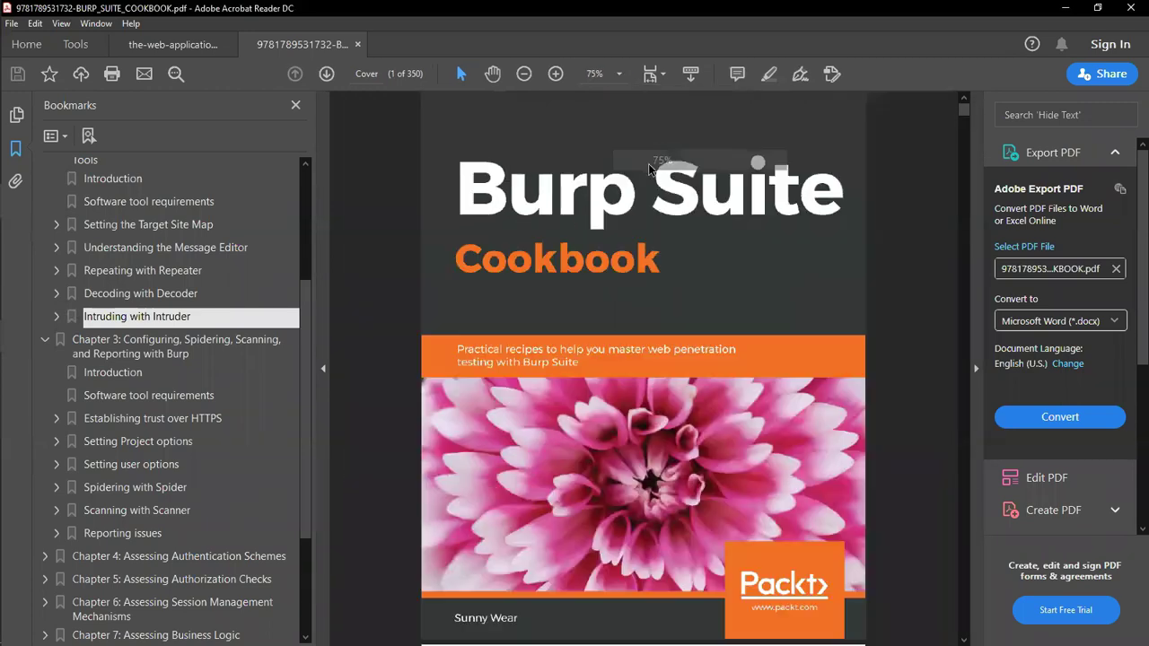
Step: Show The Web Application Hacker's Handbook cover at 75% zoom
{"action": "left_click", "coordinate": [172, 44]}
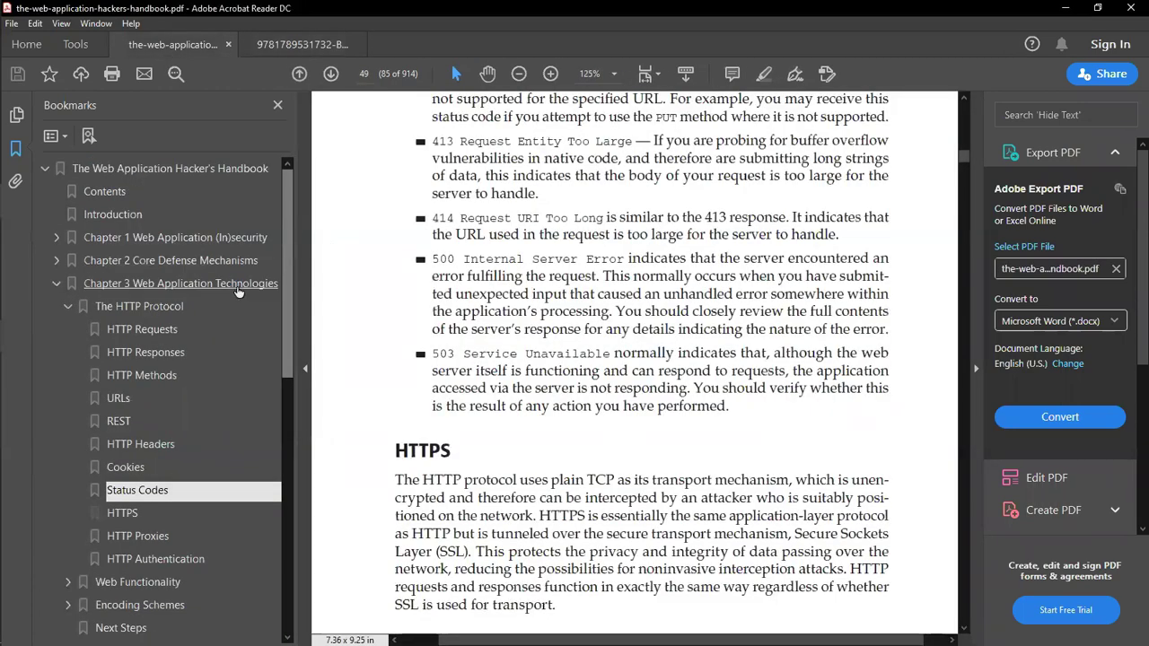
{"action": "left_click_drag", "start_coordinate": [964, 157], "coordinate": [964, 103]}
{"action": "left_click", "coordinate": [612, 75]}
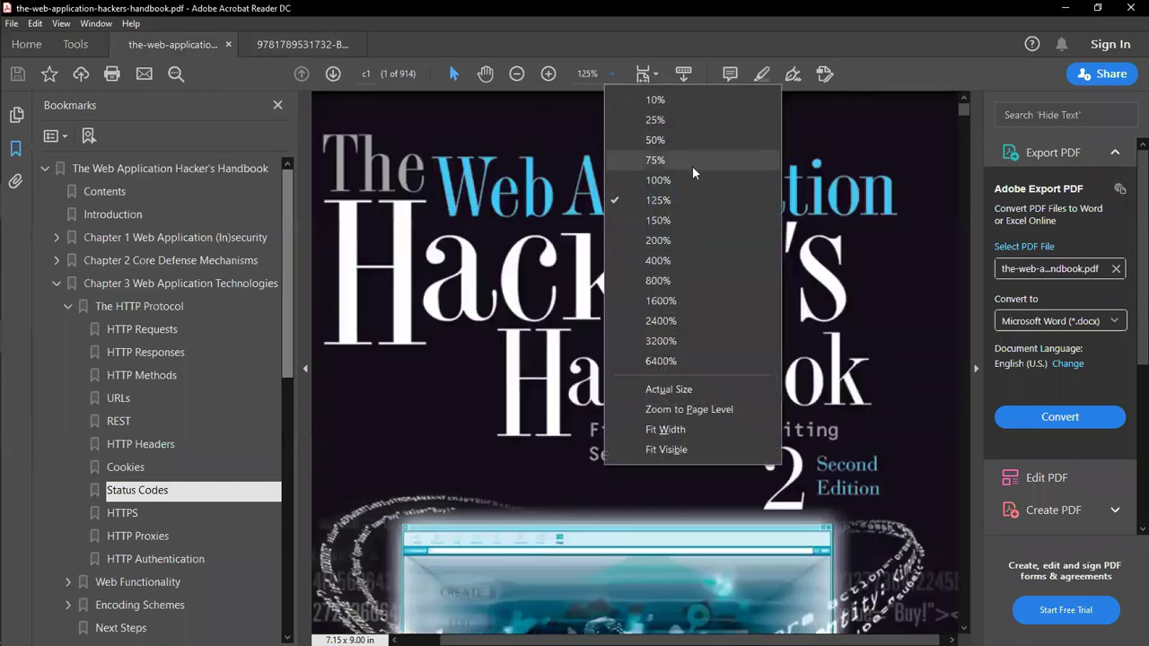
{"action": "left_click", "coordinate": [669, 180]}
{"action": "left_click", "coordinate": [611, 75]}
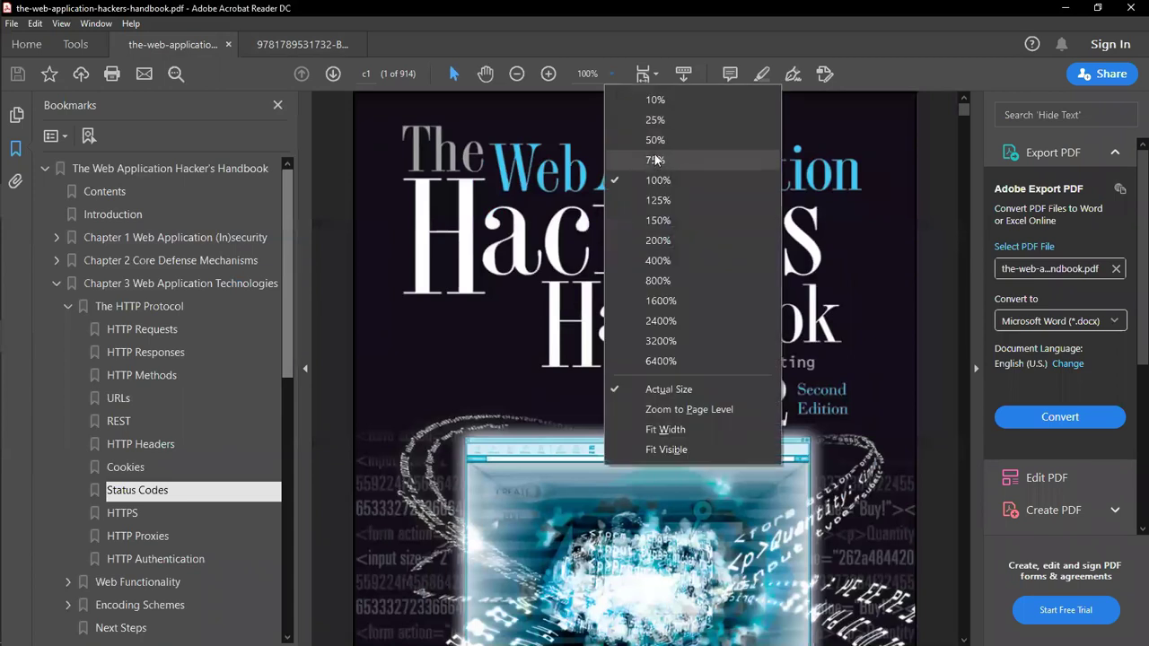
{"action": "left_click", "coordinate": [656, 159]}
Step: Flip between the two PDFs, scroll the Cookbook's bookmarks list, and minimize the reader
{"action": "left_click", "coordinate": [328, 54]}
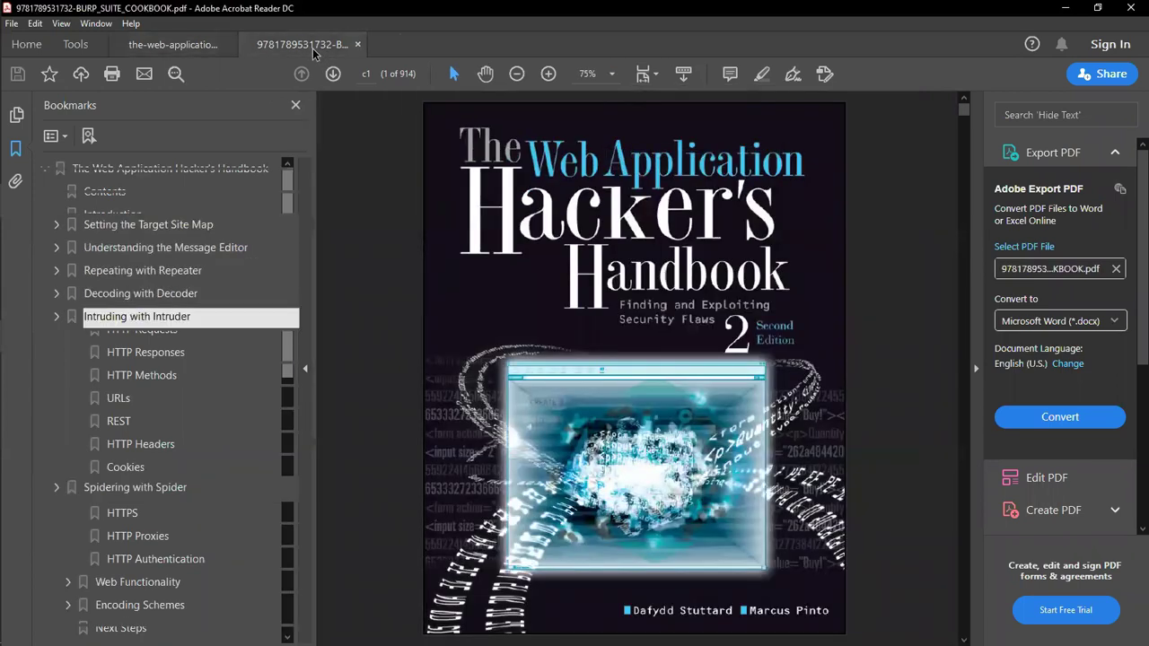
{"action": "left_click", "coordinate": [198, 51]}
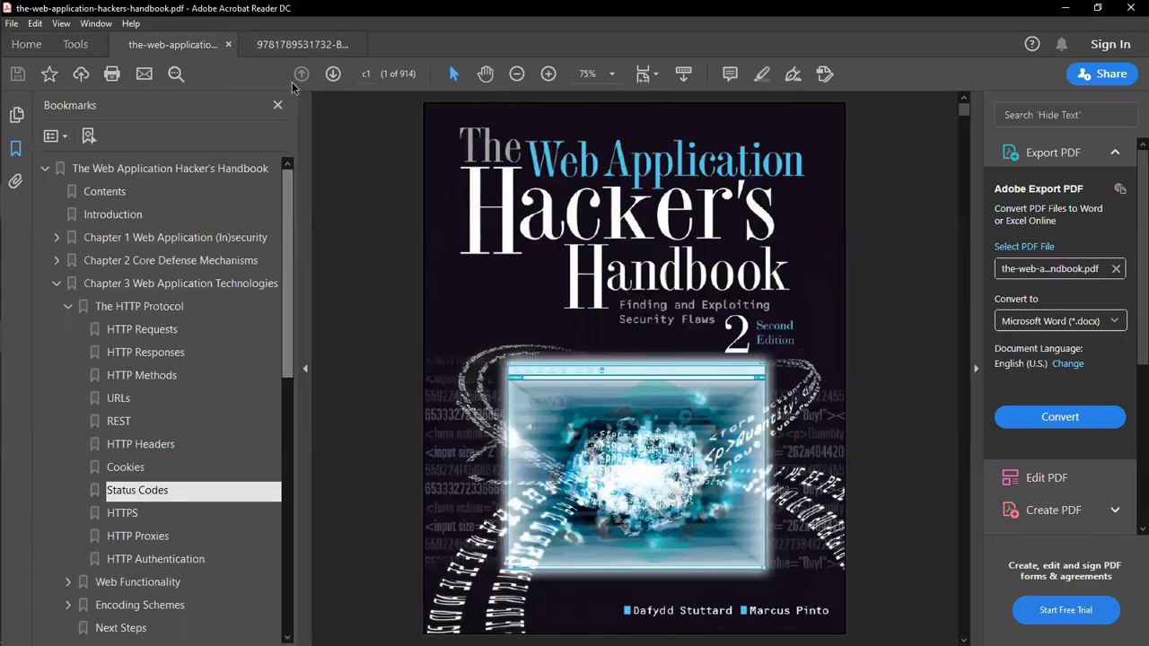
{"action": "left_click", "coordinate": [300, 49]}
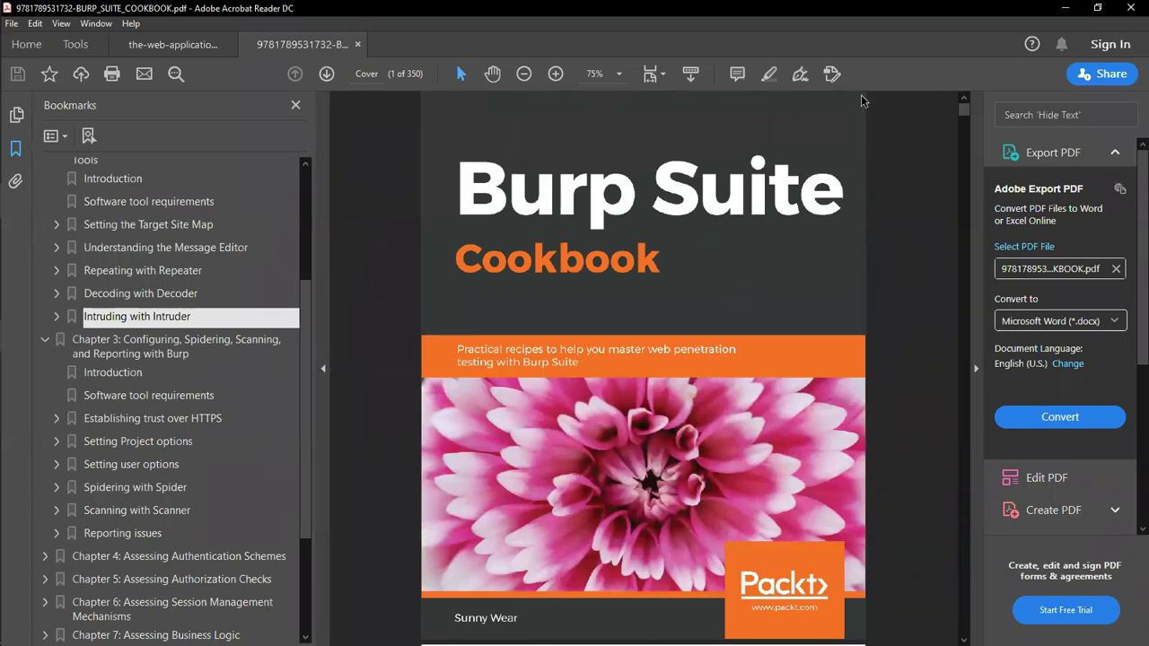
{"action": "left_click", "coordinate": [305, 270]}
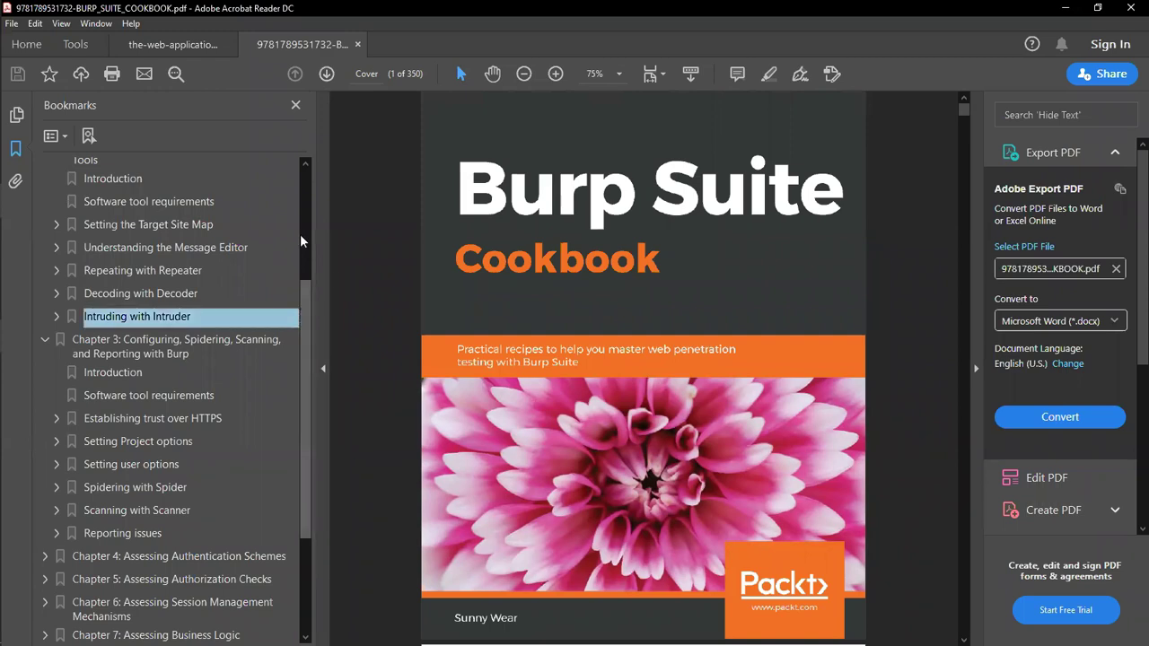
{"action": "left_click_drag", "start_coordinate": [303, 295], "coordinate": [305, 180]}
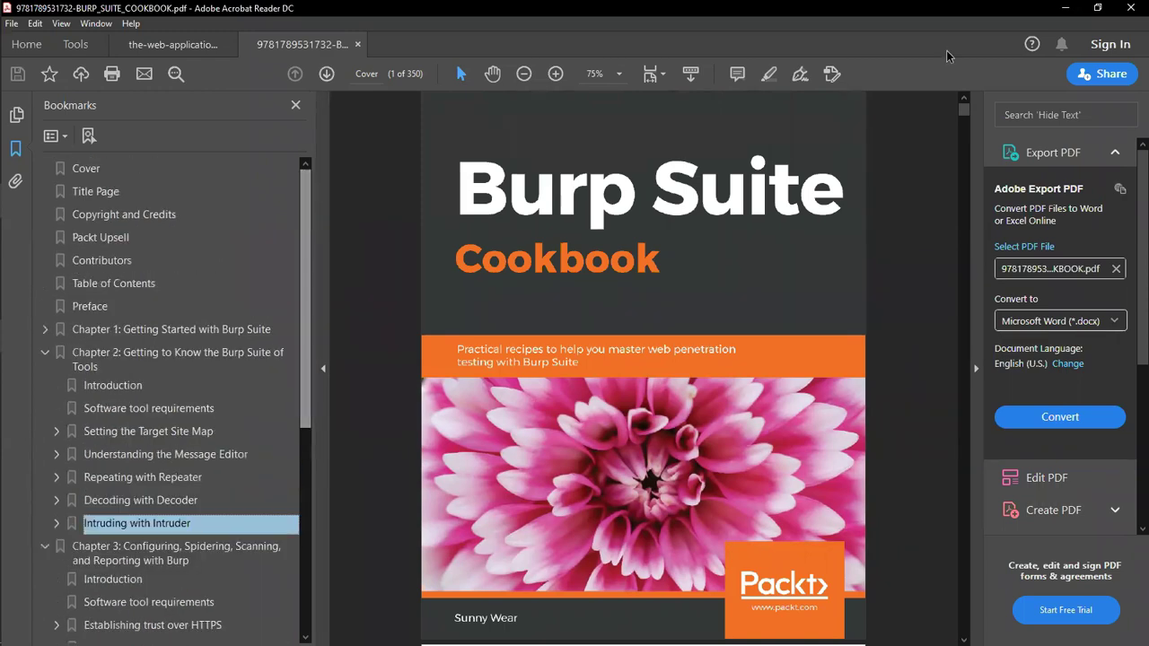
{"action": "left_click", "coordinate": [1068, 10]}
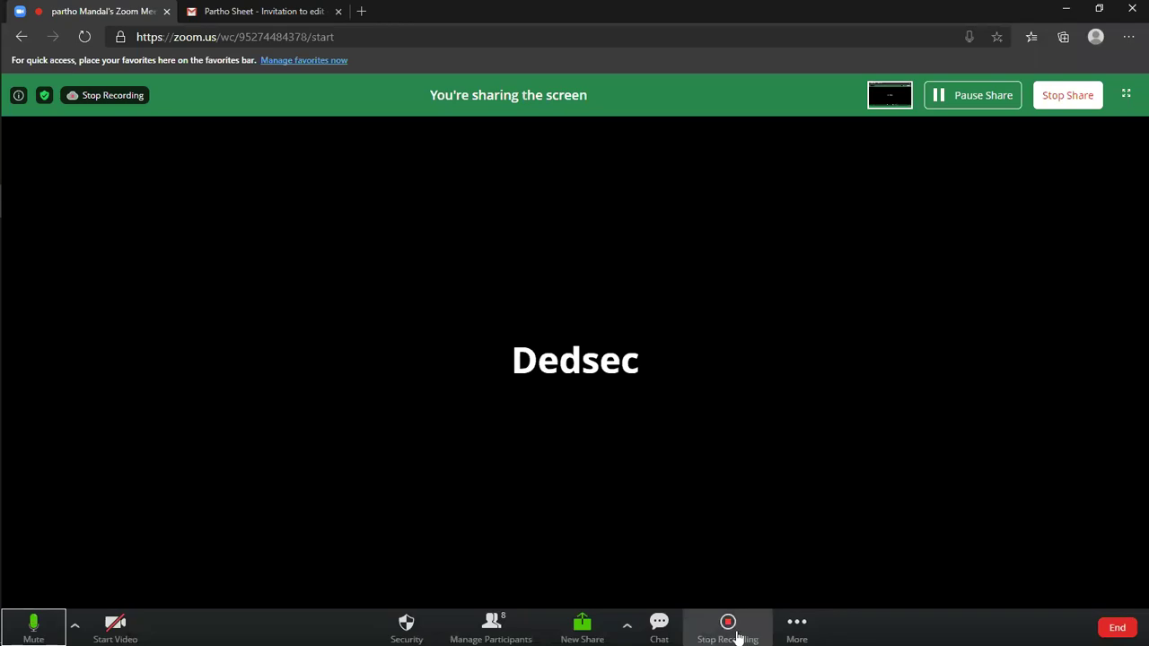